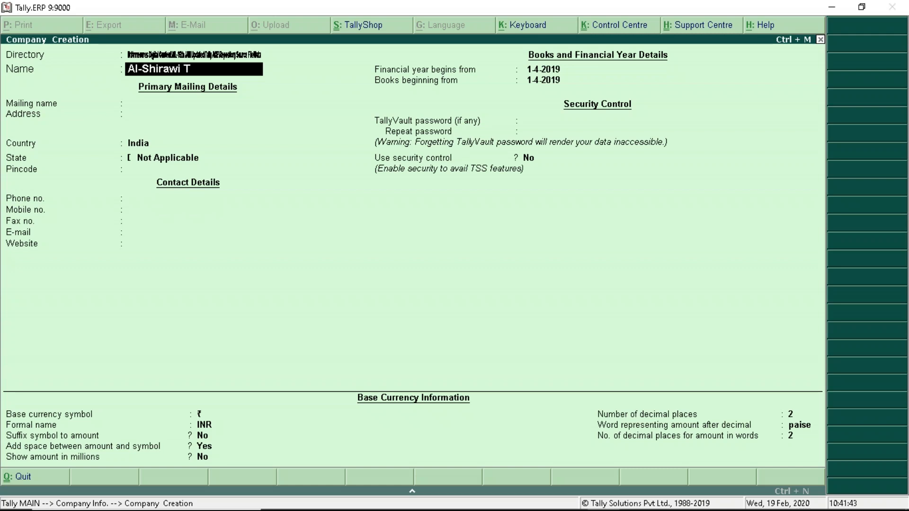
Step: Name the company Al-Shirawi Trading Company, keep the same mailing name, and leave the address blank
type("ing Company")
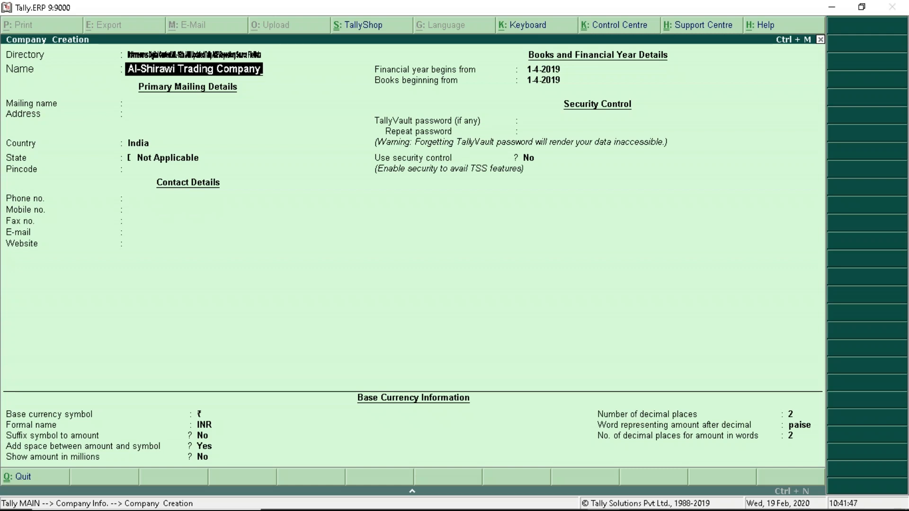
key("Return")
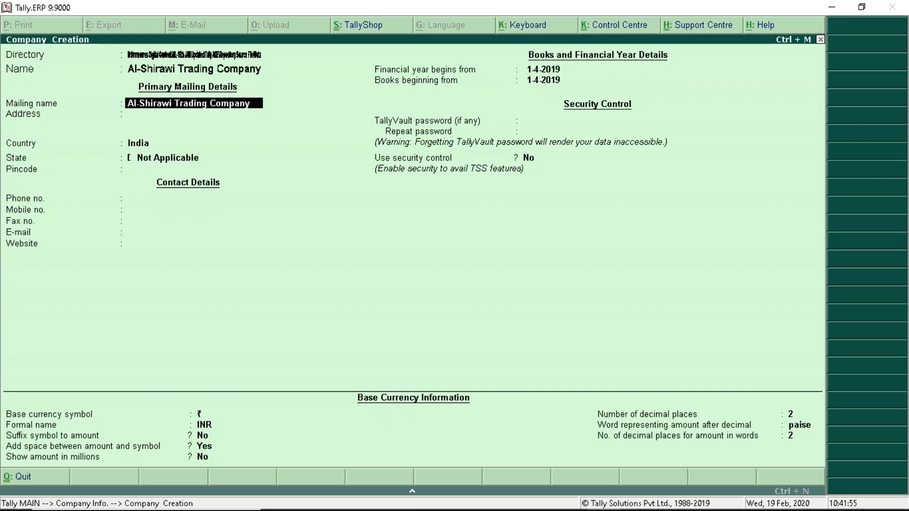
key("Return")
key("Return")
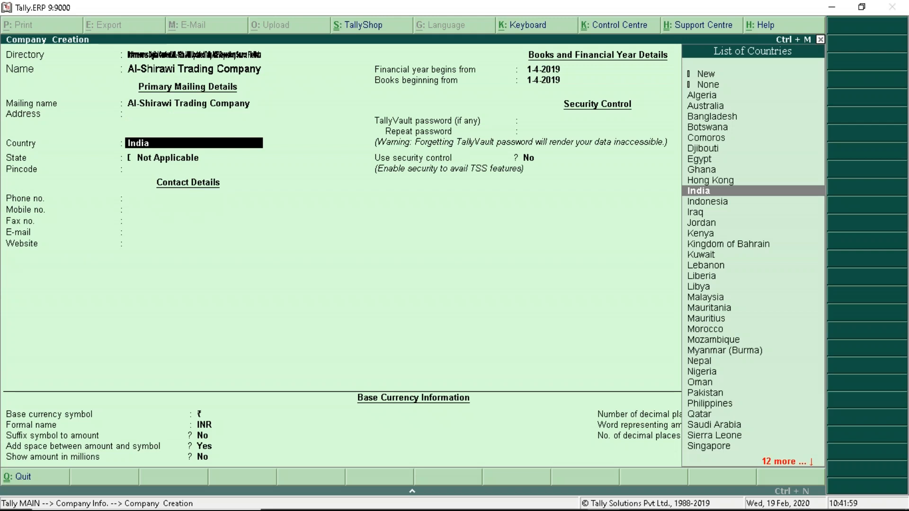
Step: Set the company's country to UAE
type("Uae")
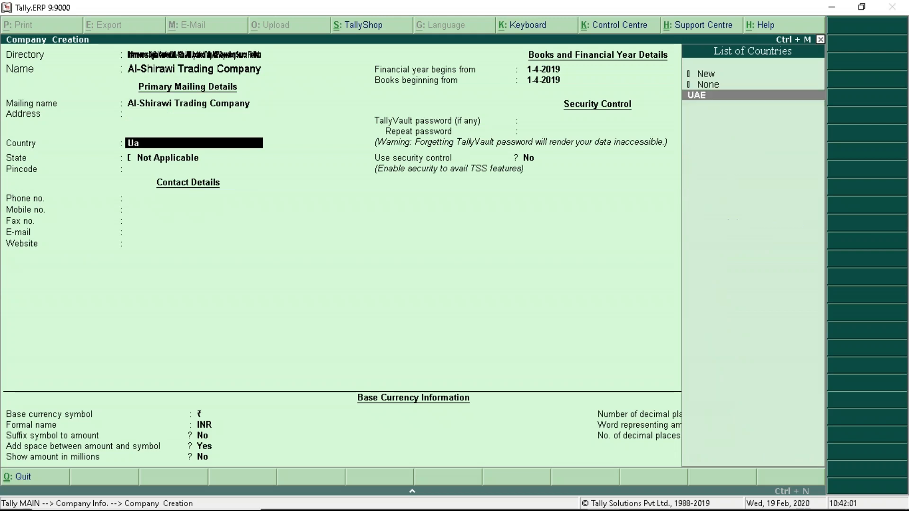
key("BackSpace")
key("BackSpace")
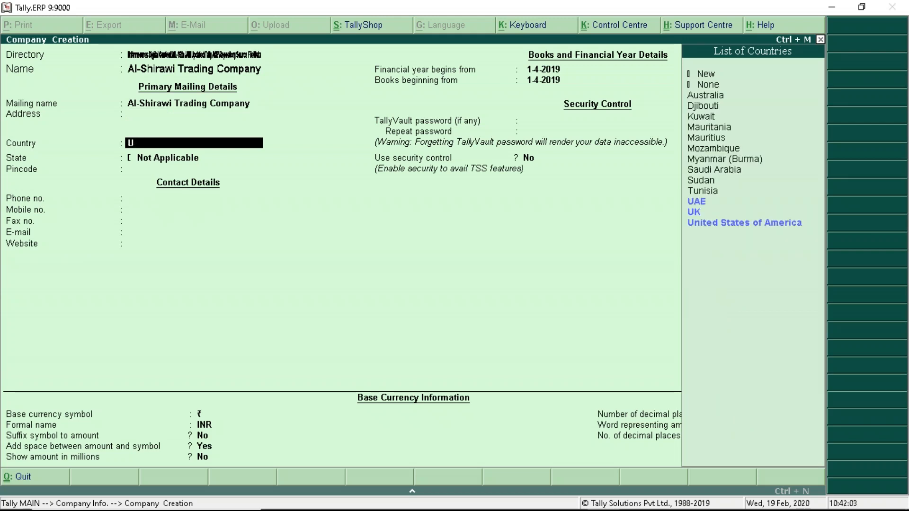
type("AE")
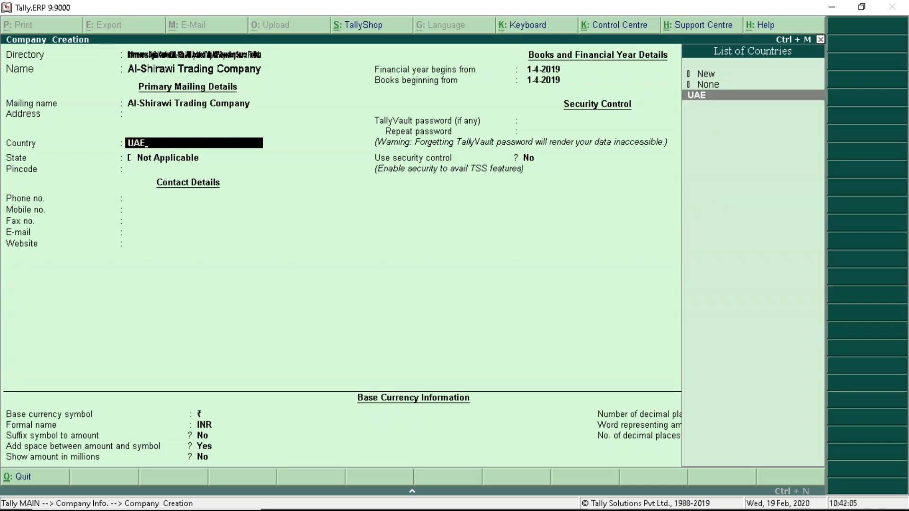
key("BackSpace")
key("BackSpace")
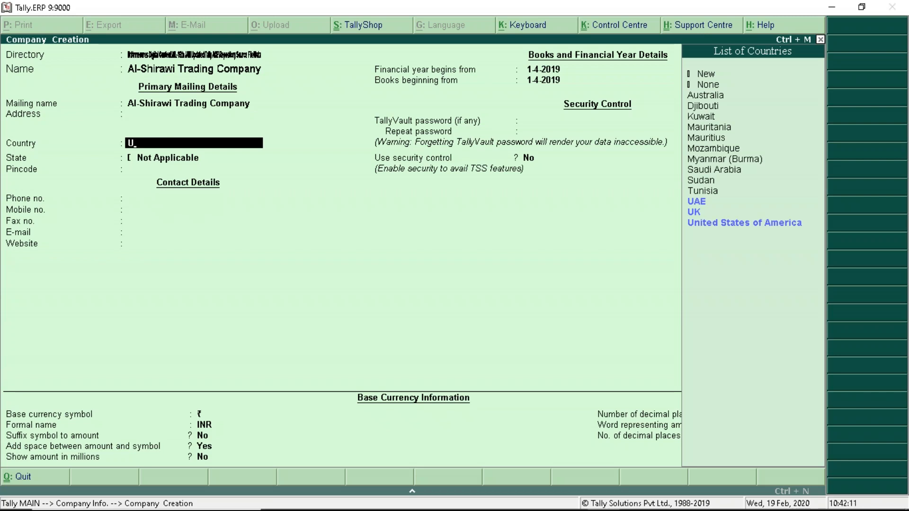
key("Up")
key("Up")
key("Up")
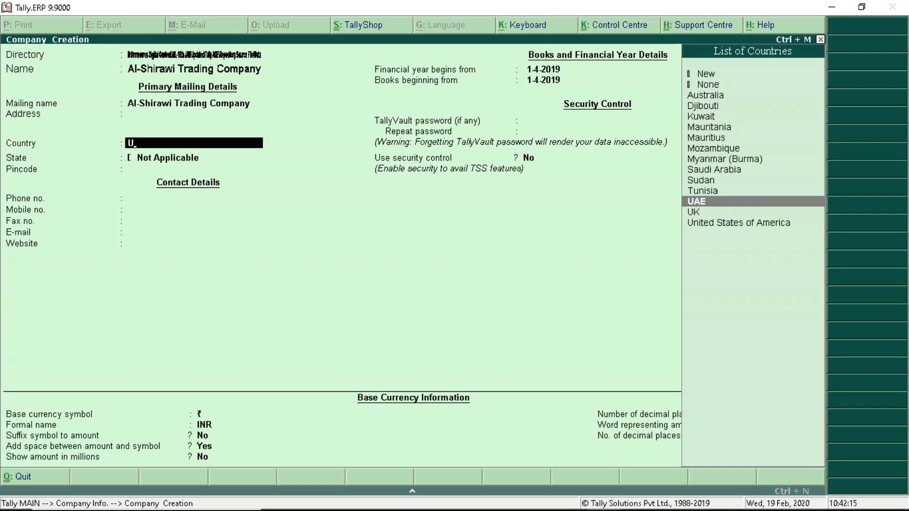
key("Return")
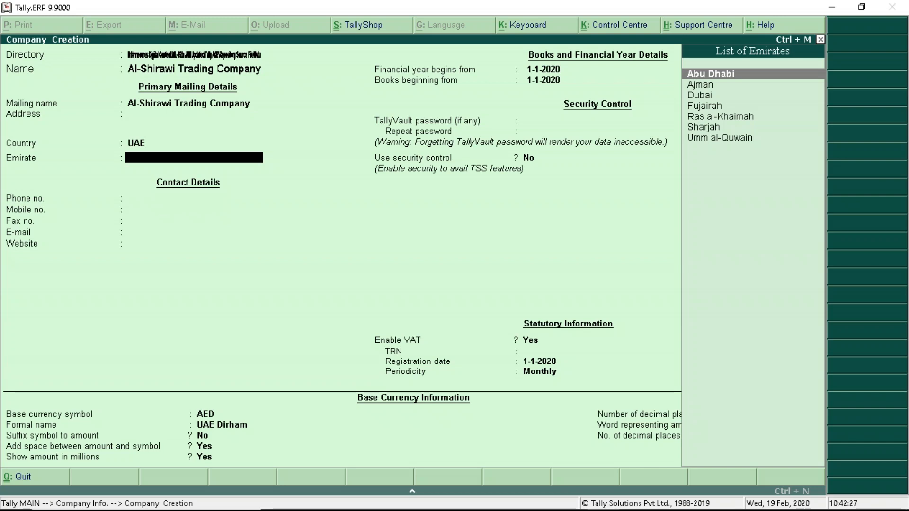
Step: Set the emirate to Dubai and leave all contact details blank
key("Down")
key("Down")
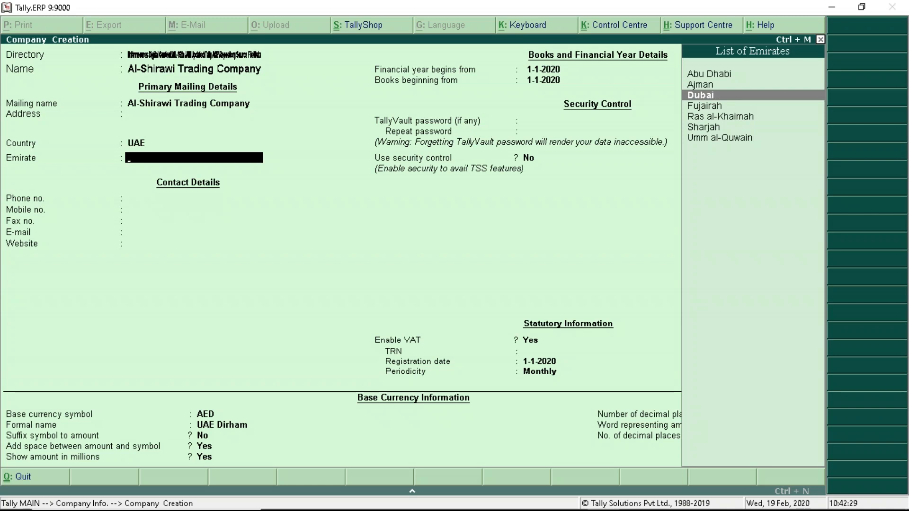
key("Return")
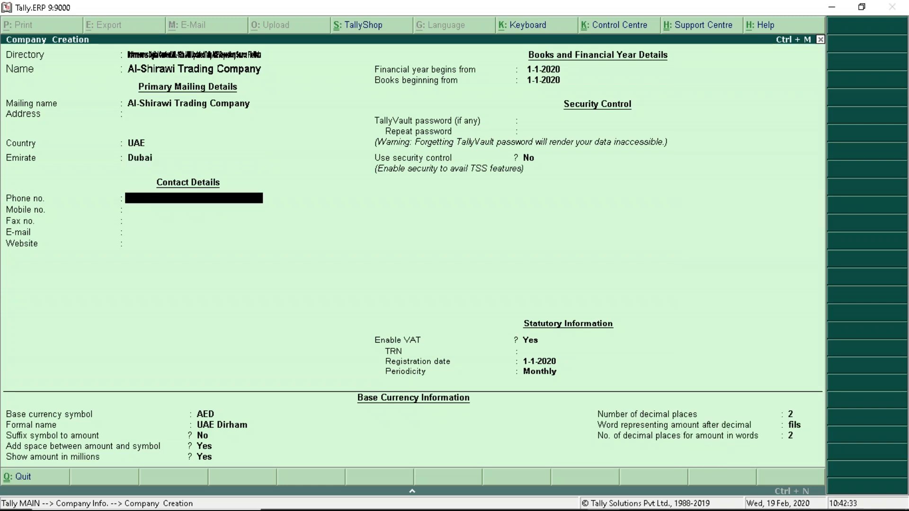
key("Return")
key("Return")
key("Return")
key("Return")
key("Return")
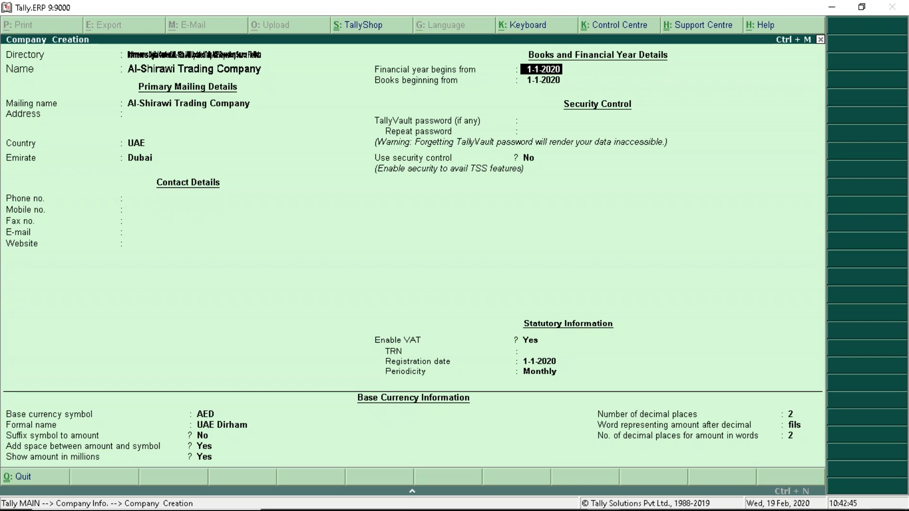
Step: Keep 1-1-2020 as the financial year and books start dates, with no TallyVault password and security control off
key("Return")
key("Return")
key("Return")
key("Return")
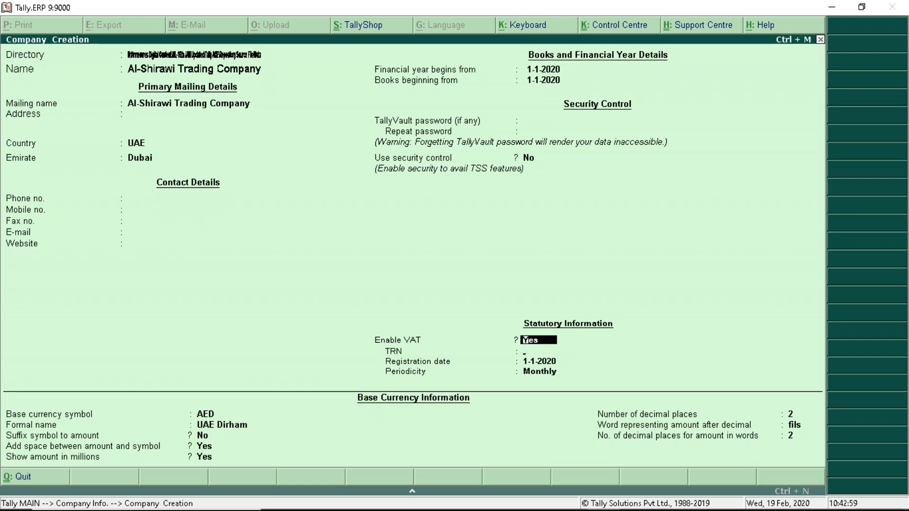
Step: Keep VAT enabled, enter the company's tax registration number, set the registration date to 1-1-2018, and keep the periodicity Monthly
key("Return")
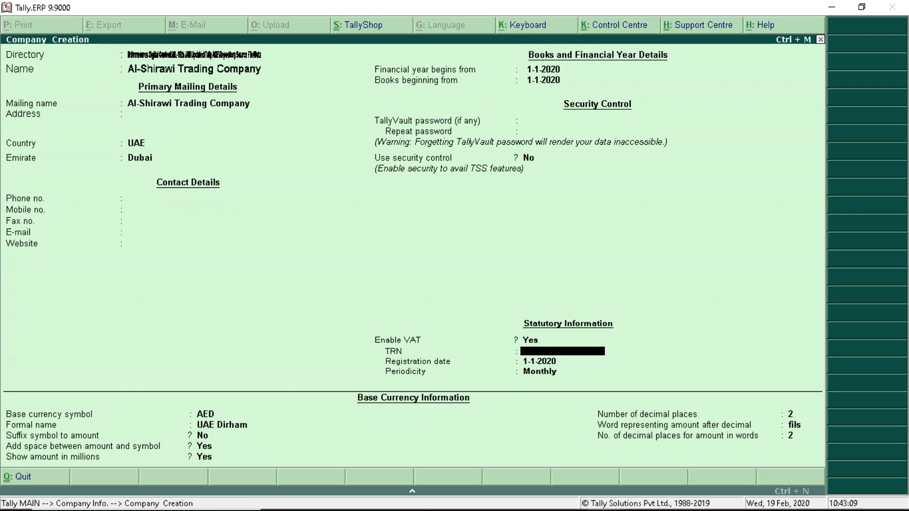
type("123456543212345")
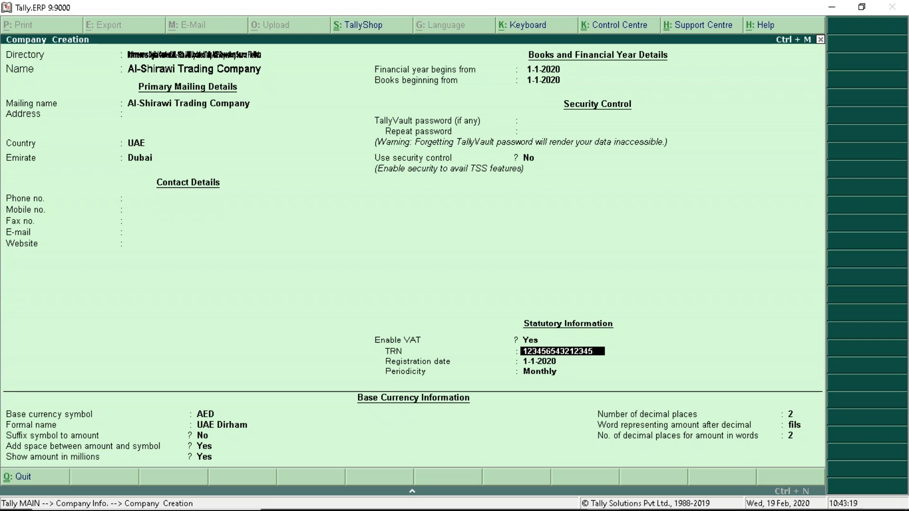
key("Return")
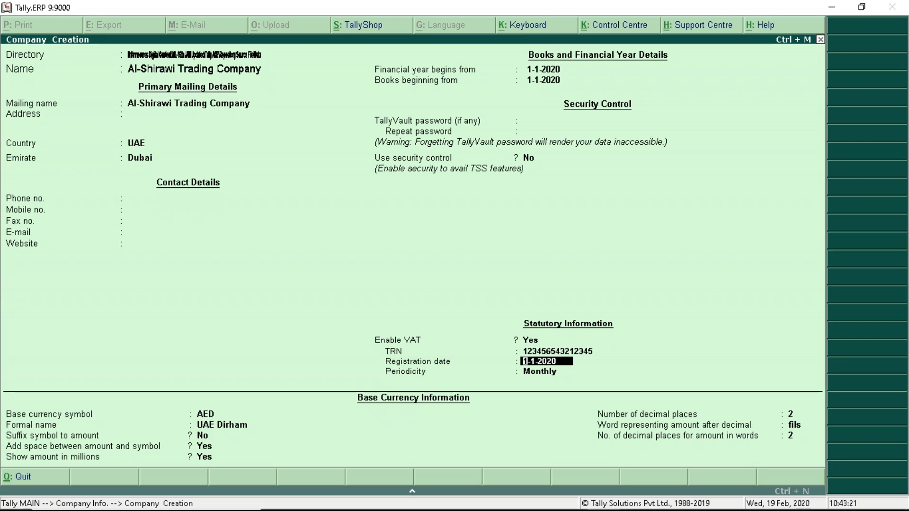
type("1.1.2018")
key("Return")
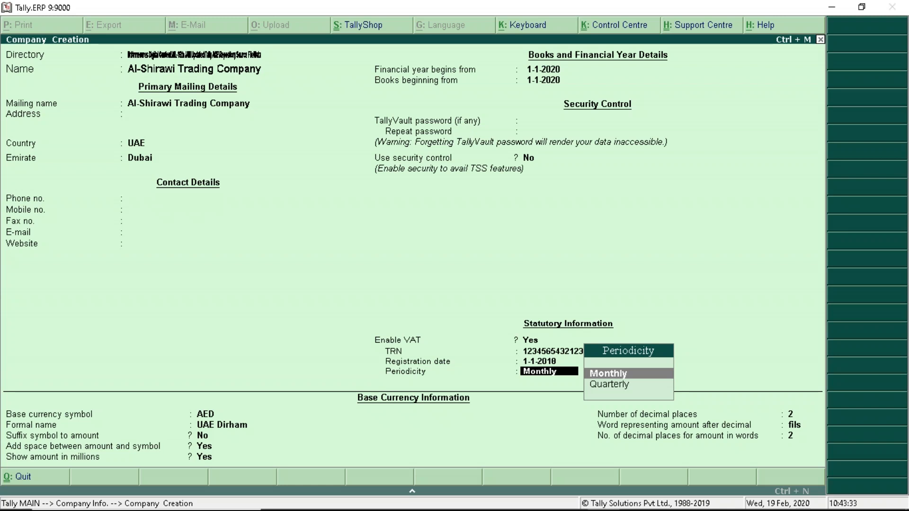
key("Return")
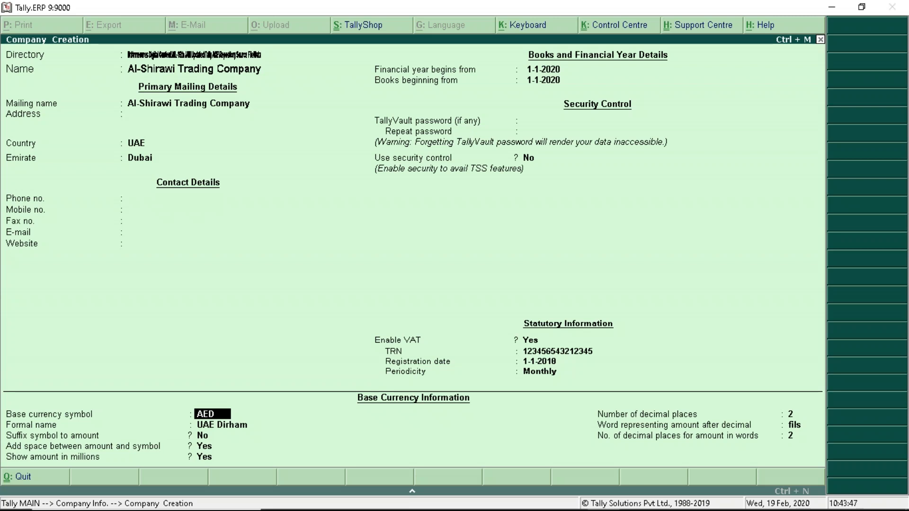
Step: Keep the AED base currency settings with the formal name UAE Dirham and save the new company
key("Return")
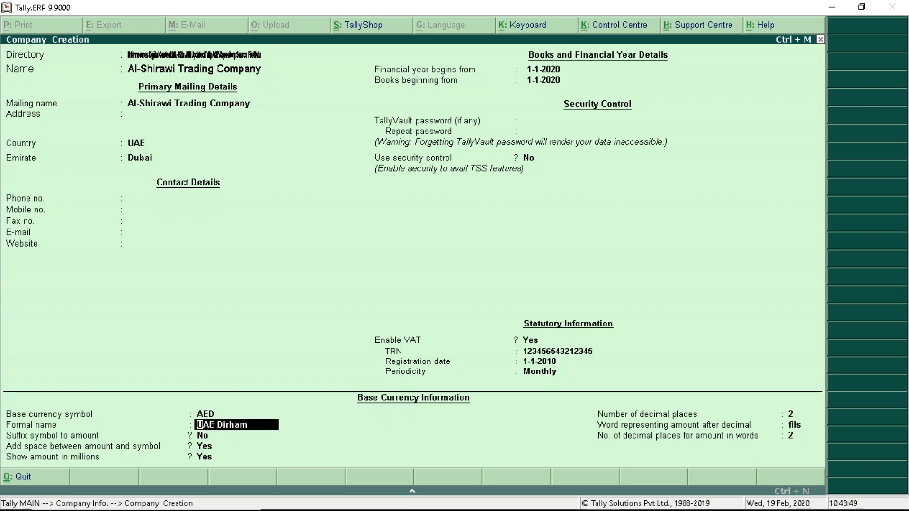
key("Return")
key("Return")
key("Return")
key("Return")
key("Return")
key("Return")
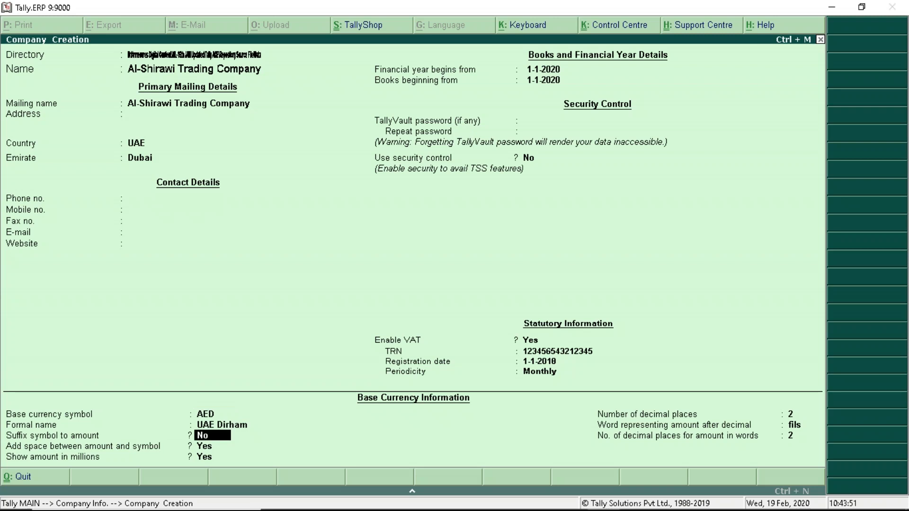
key("Return")
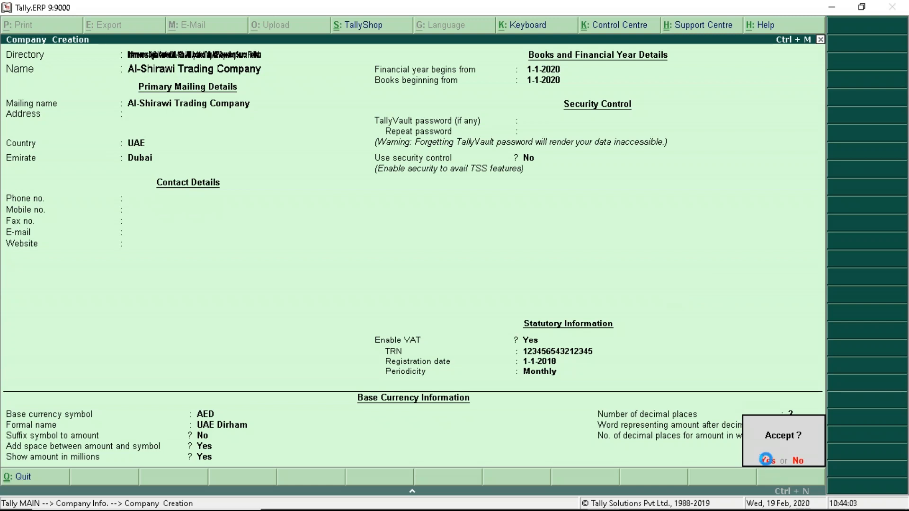
left_click(767, 460)
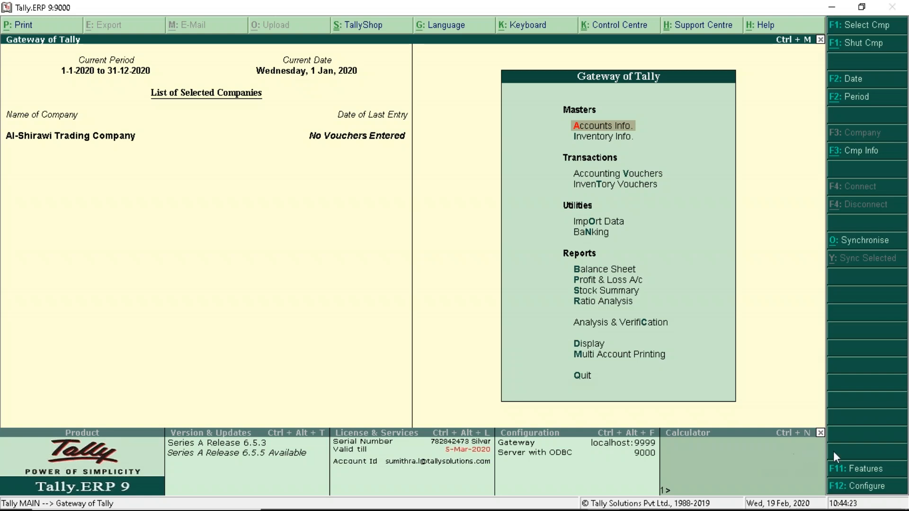
Step: In the company's Statutory & Taxation features, keep the VAT registration details and set Set/alter VAT details to Yes
left_click(855, 474)
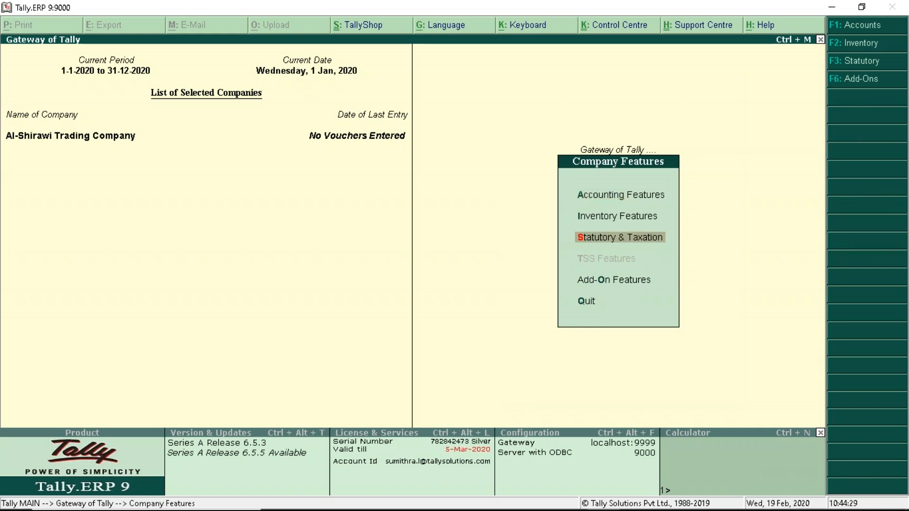
left_click(632, 247)
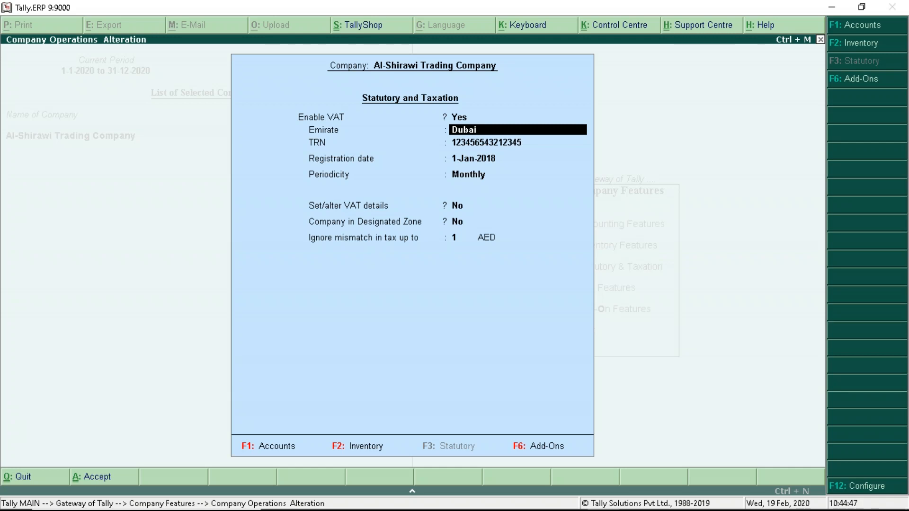
key("Return")
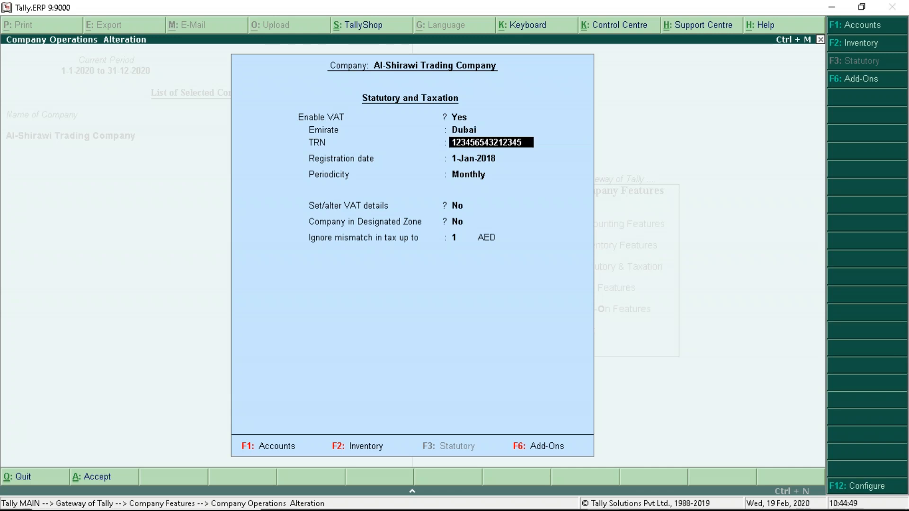
key("Return")
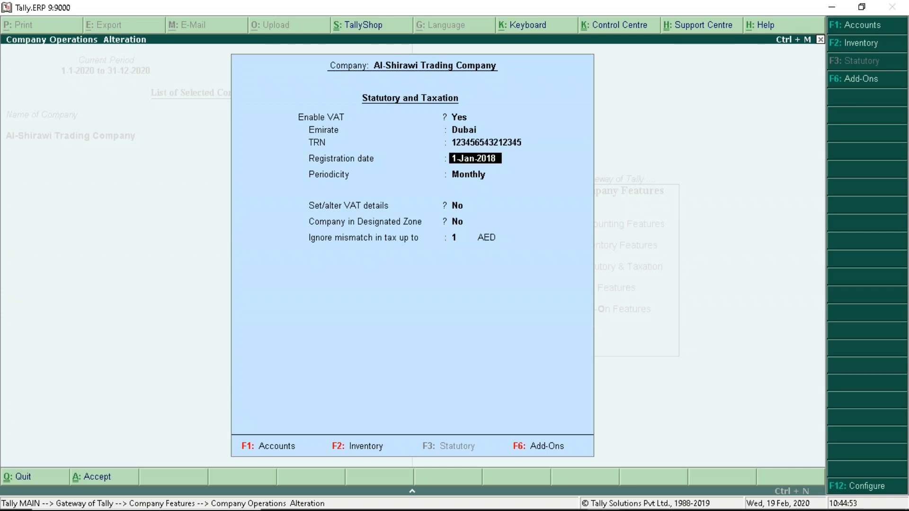
key("Return")
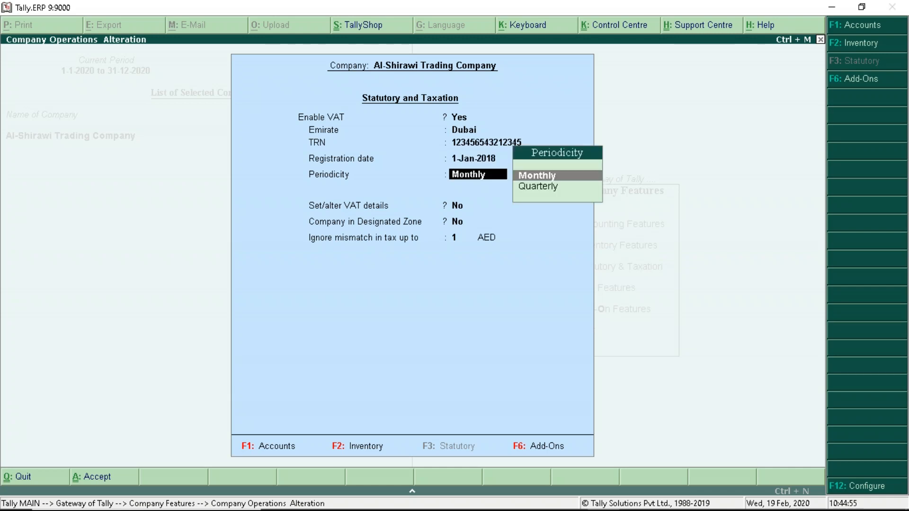
key("Return")
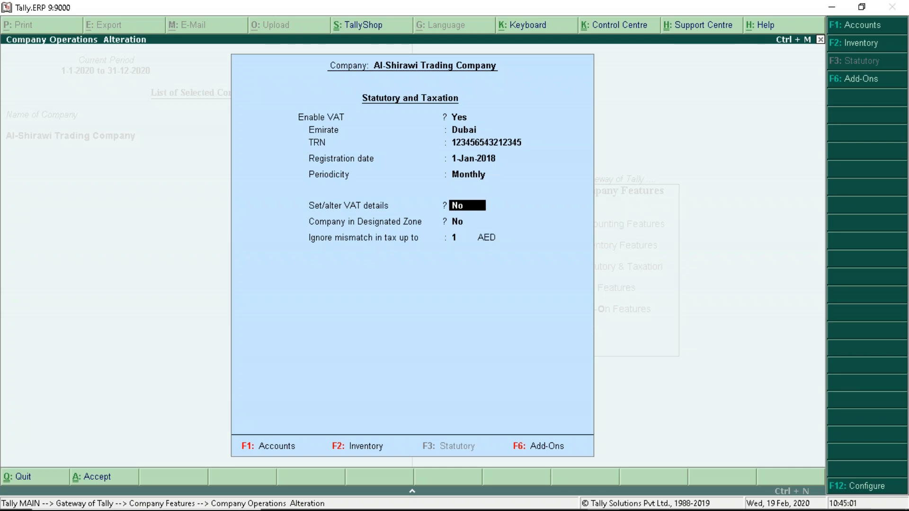
type("es")
key("Return")
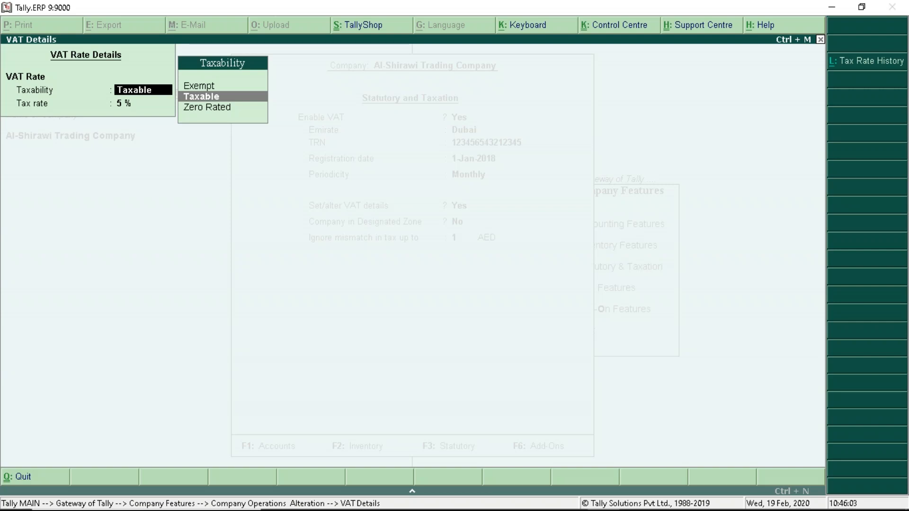
Step: Keep the VAT rate as Taxable at 5 % and save the statutory settings with Company in Designated Zone set to No
key("Return")
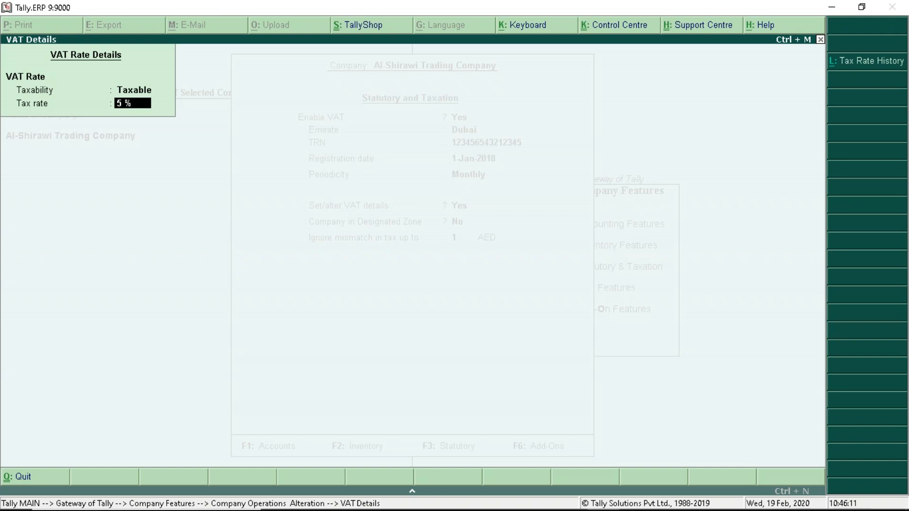
key("Return")
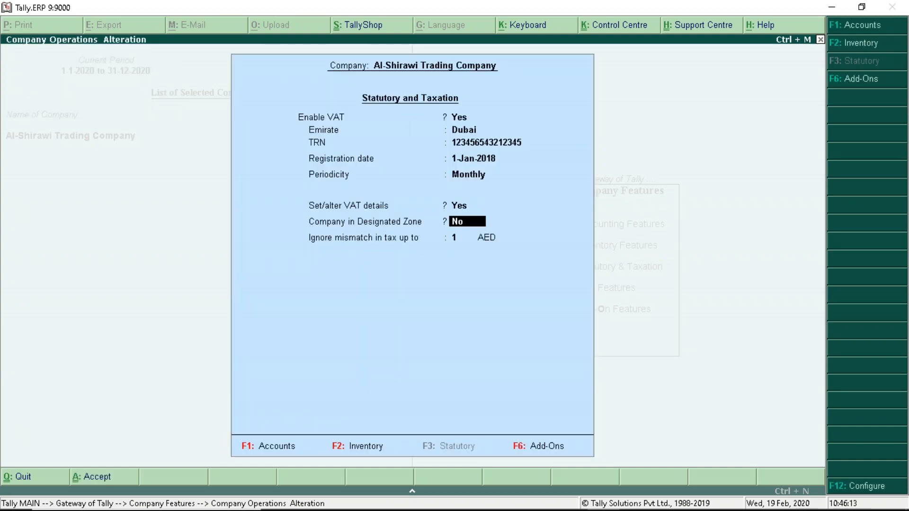
key("Return")
key("Return")
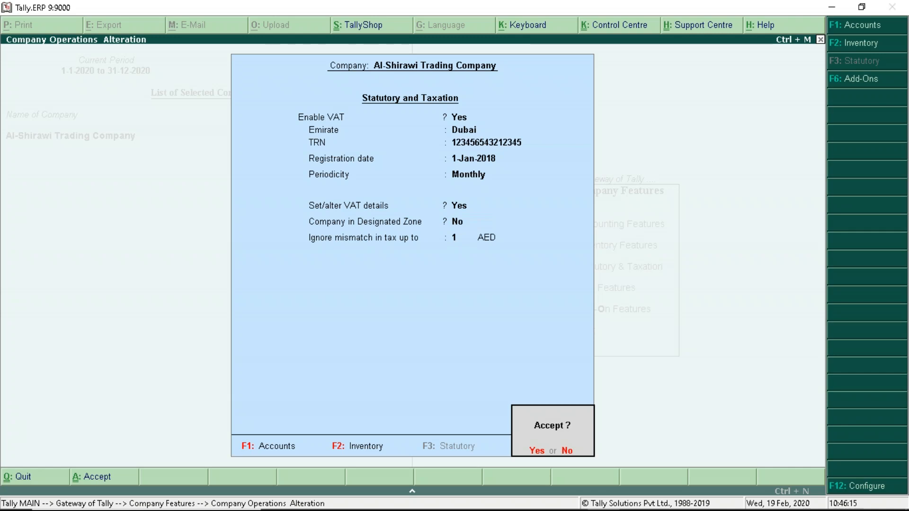
key("Return")
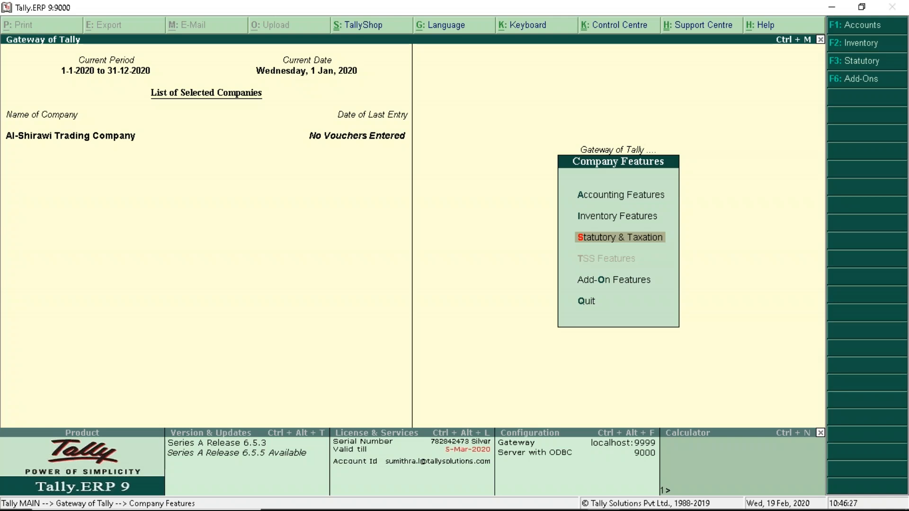
key("alt+Tab")
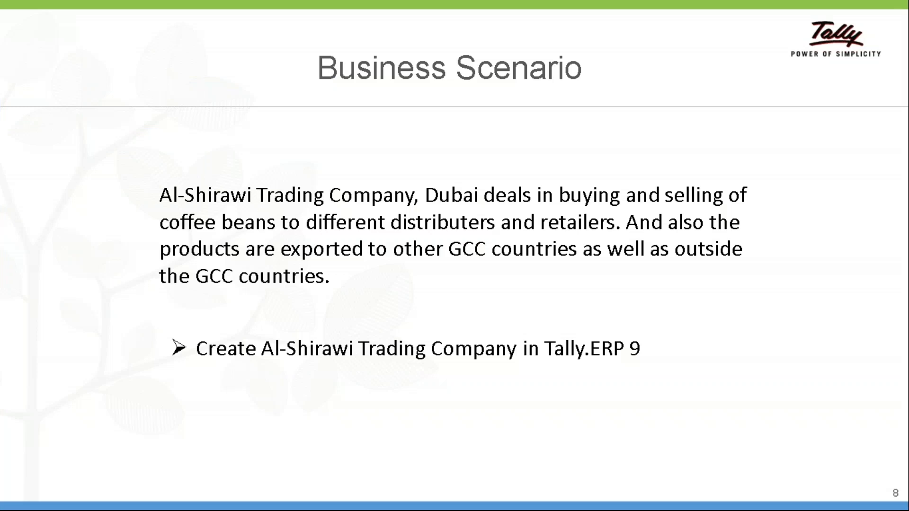
key("Right")
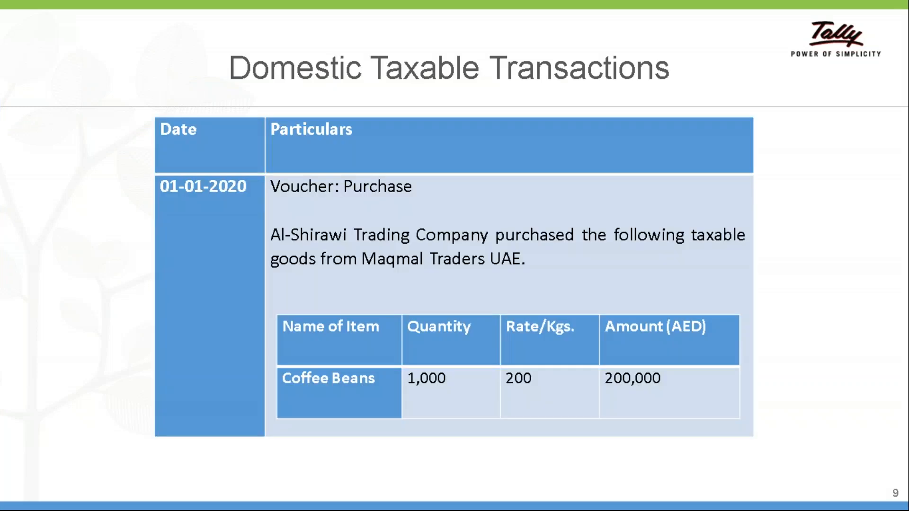
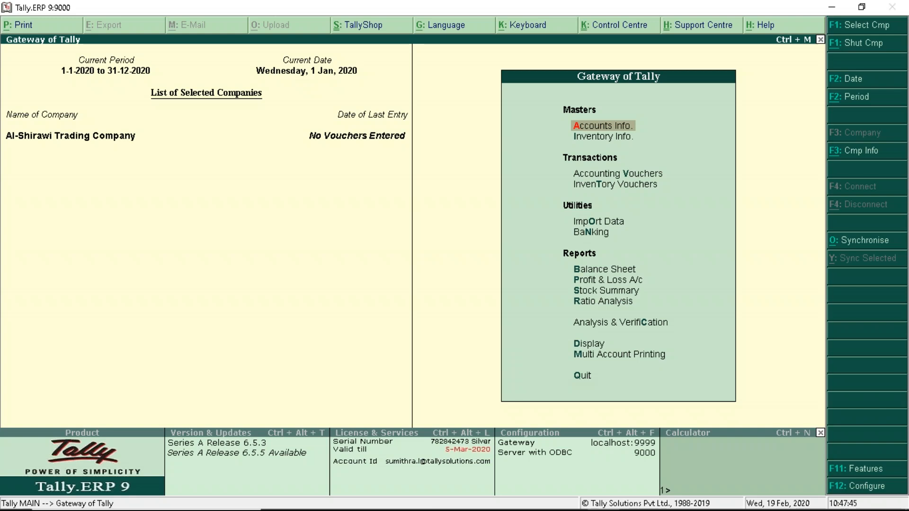
Step: Start a new ledger named Taxable Purchase under Purchase Accounts, keeping Inventory values are affected at Yes
key("Return")
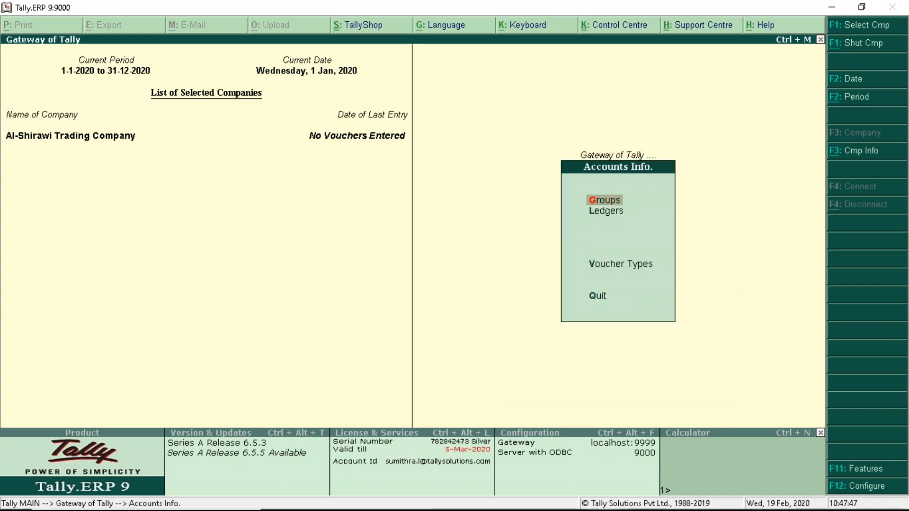
key("Down")
key("Return")
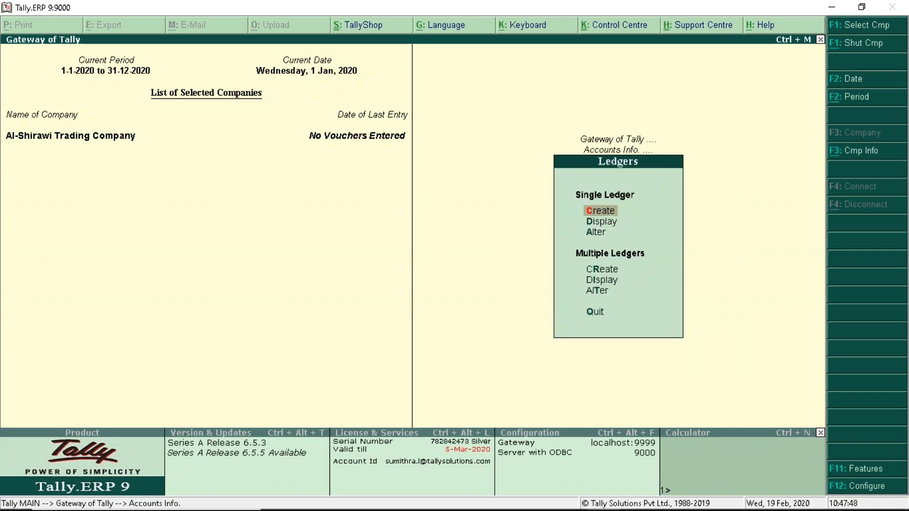
key("Return")
type("Taxable Purchase")
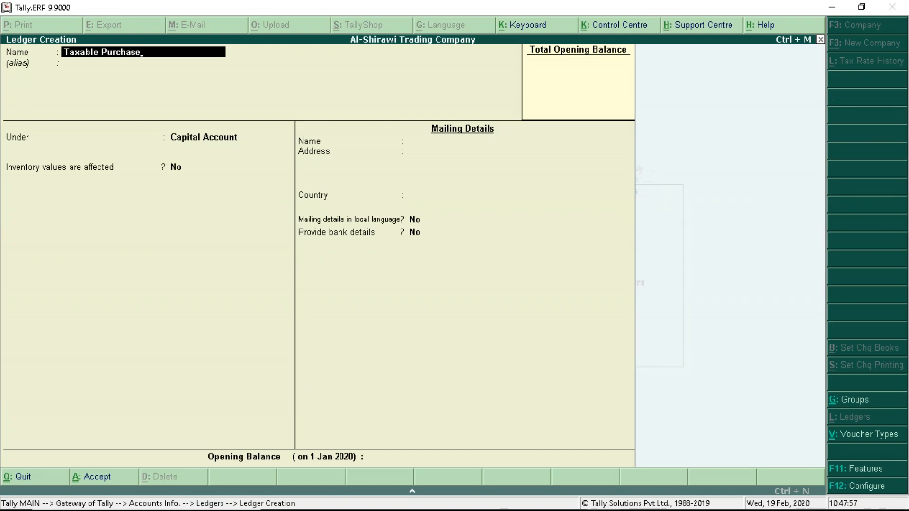
key("Return")
key("Return")
type("Pur")
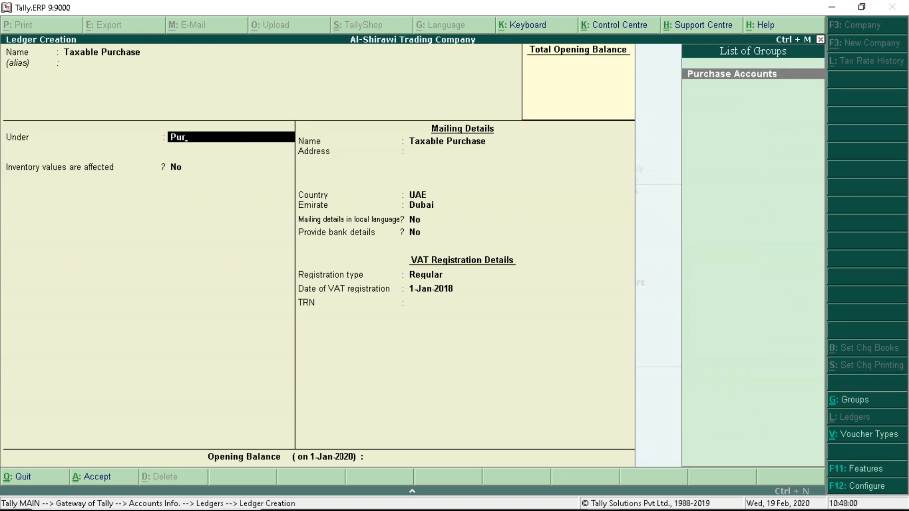
key("Return")
key("Return")
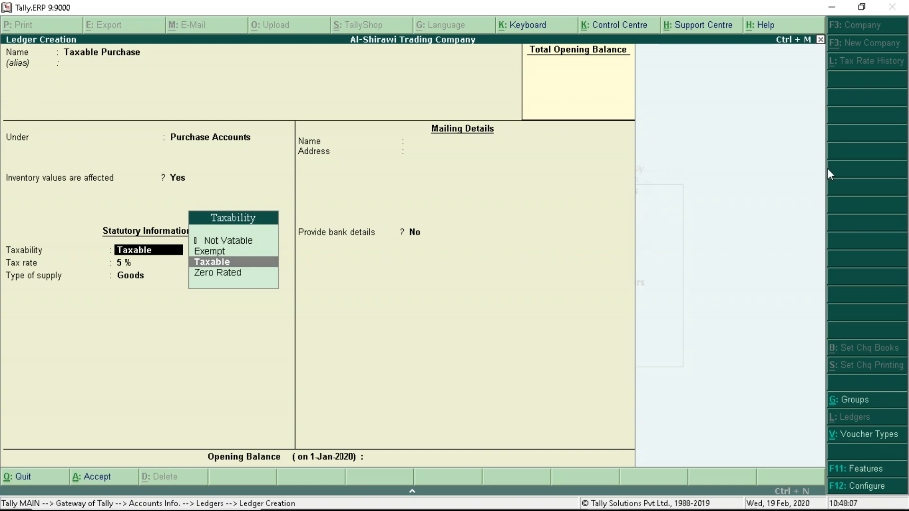
Step: In the ledger configuration, set Set Nature of transaction for ledgers to Yes and save the configuration
left_click(857, 487)
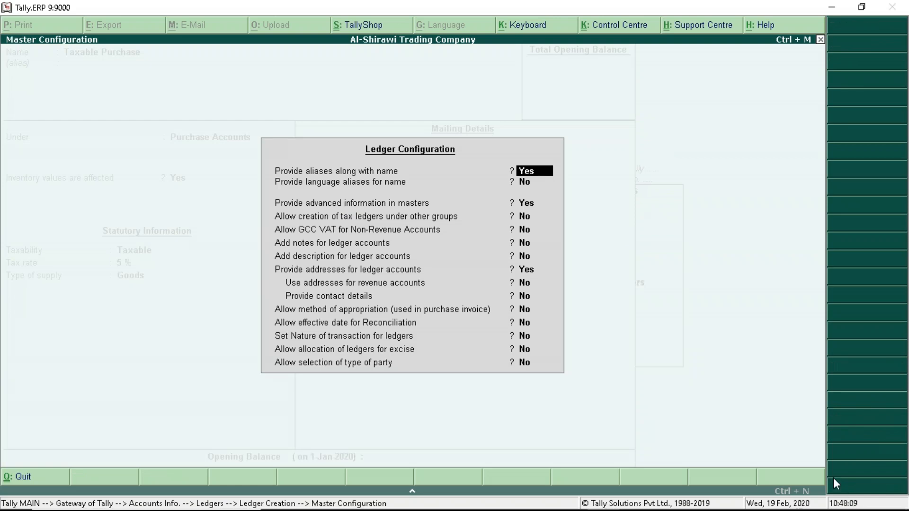
left_click(525, 336)
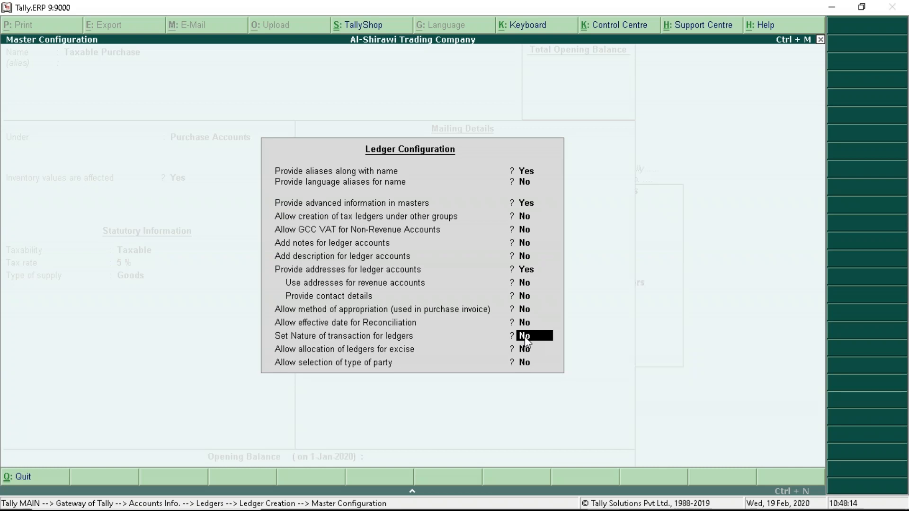
key("y")
key("ctrl+a")
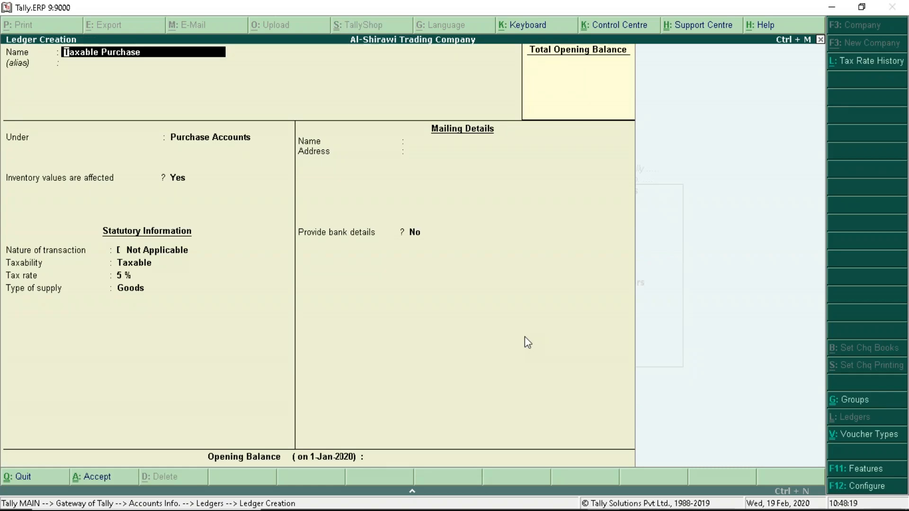
Step: Set the Taxable Purchase ledger's nature of transaction to Domestic Taxable Purchases, applicable from 1-Jan-2018, and keep its taxability as Taxable
key("Return")
key("Return")
key("Return")
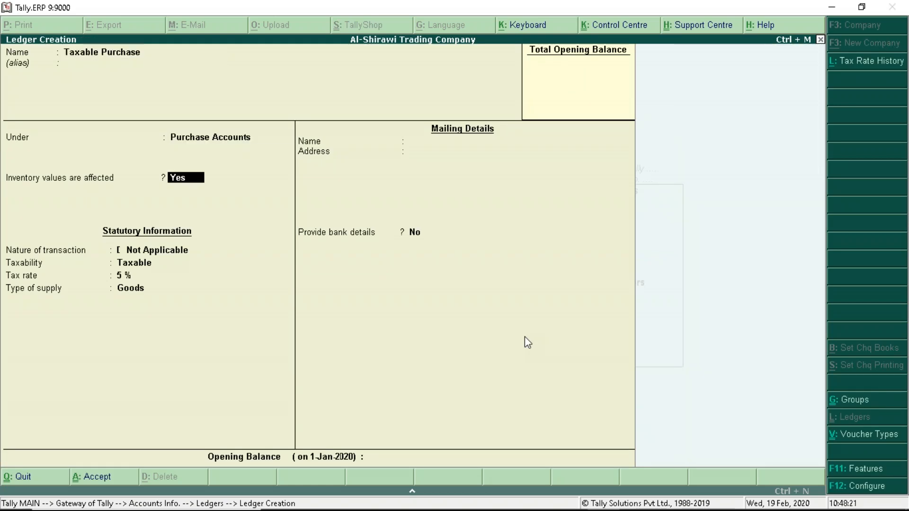
key("Return")
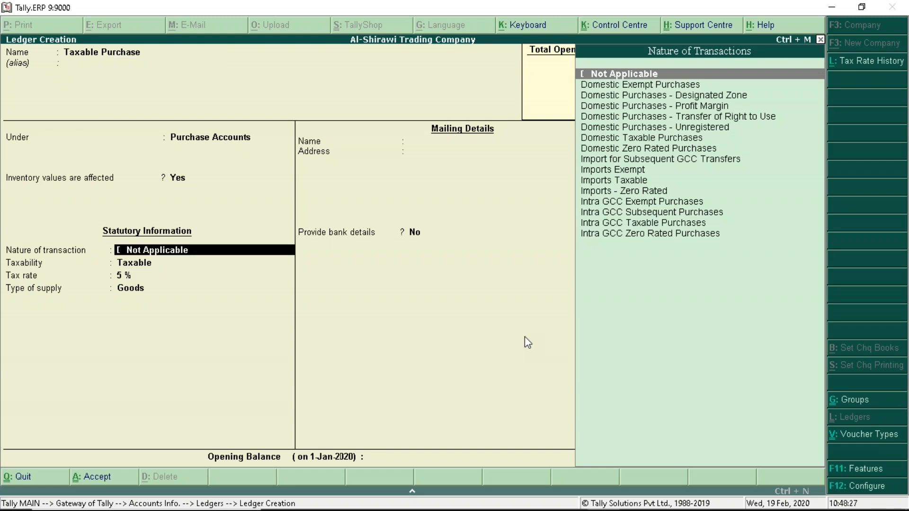
key("Down")
key("Down")
key("Down")
key("Down")
key("Down")
key("Down")
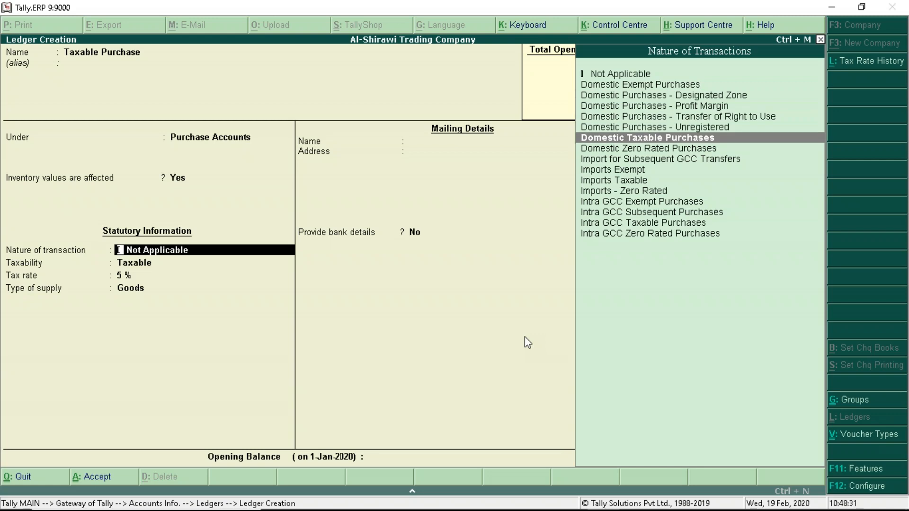
key("Return")
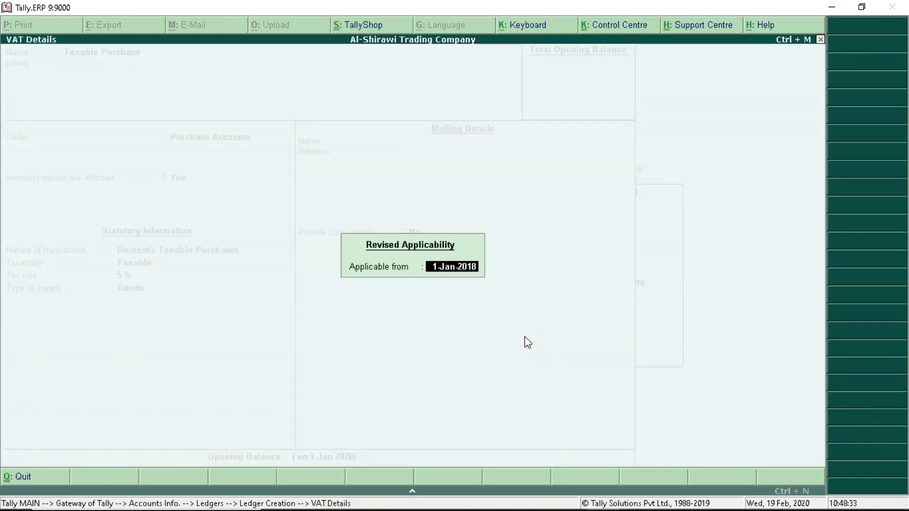
key("Return")
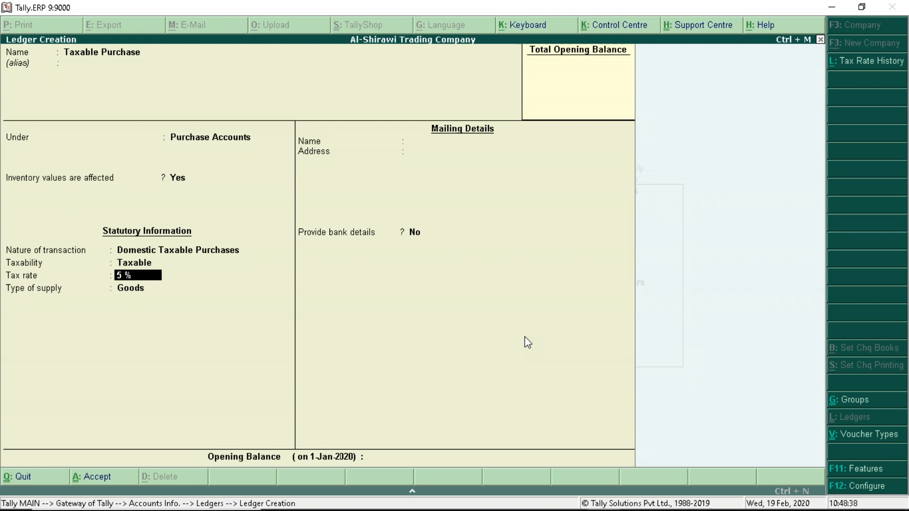
Step: Keep the tax rate at 5 %, type of supply as Goods and bank details at No, and save the Taxable Purchase ledger
key("Return")
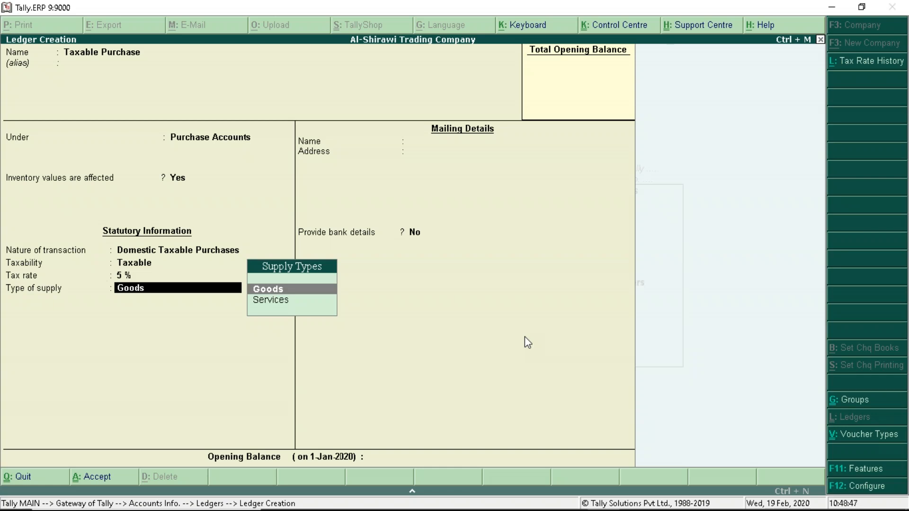
key("Return")
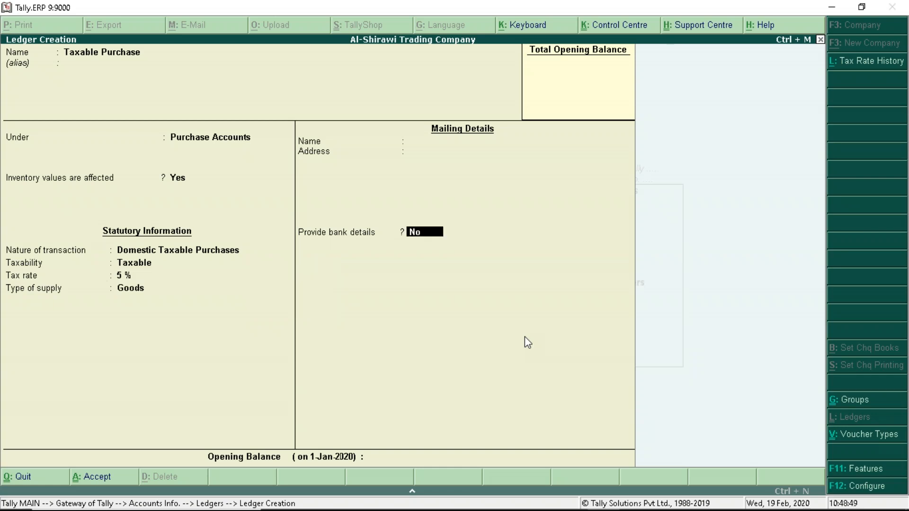
key("Return")
key("Return")
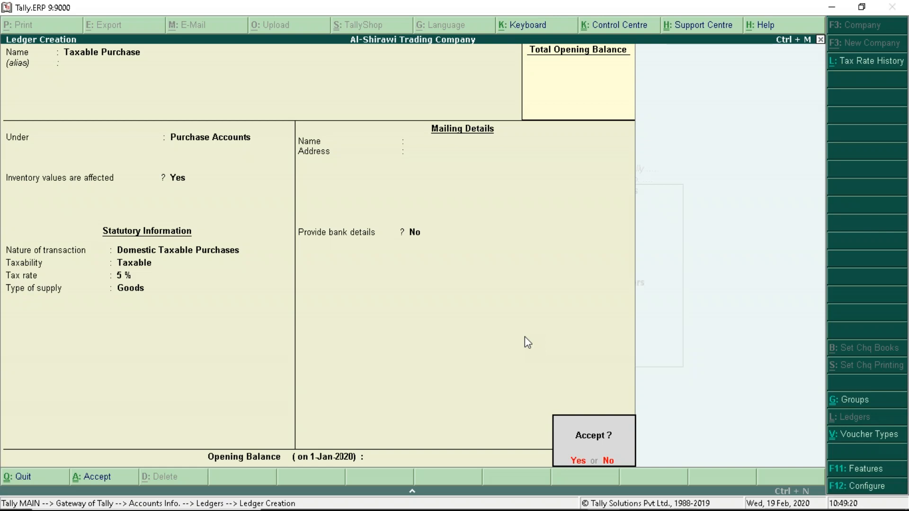
key("Return")
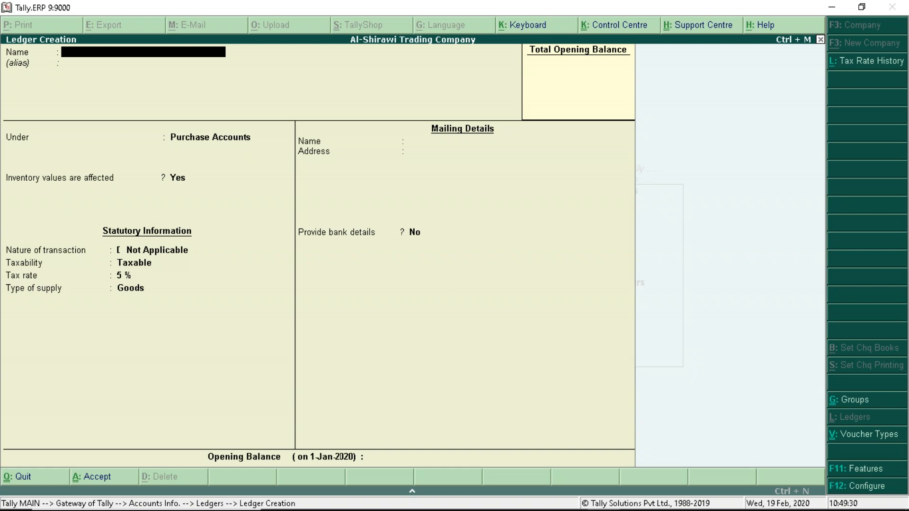
Step: Check the supplier on the purchase example slide and start a ledger in Tally.ERP 9 named Maqmal Traders under Sundry Creditors
key("alt+Tab")
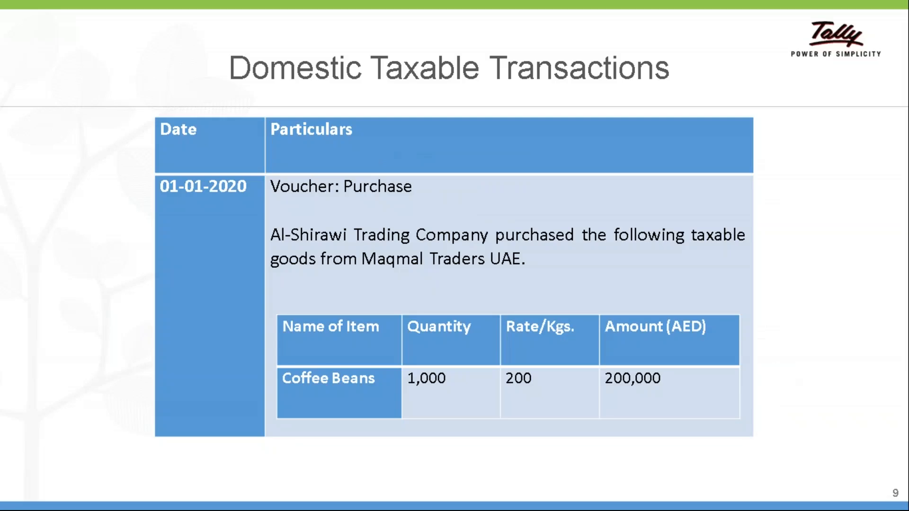
key("alt+Tab")
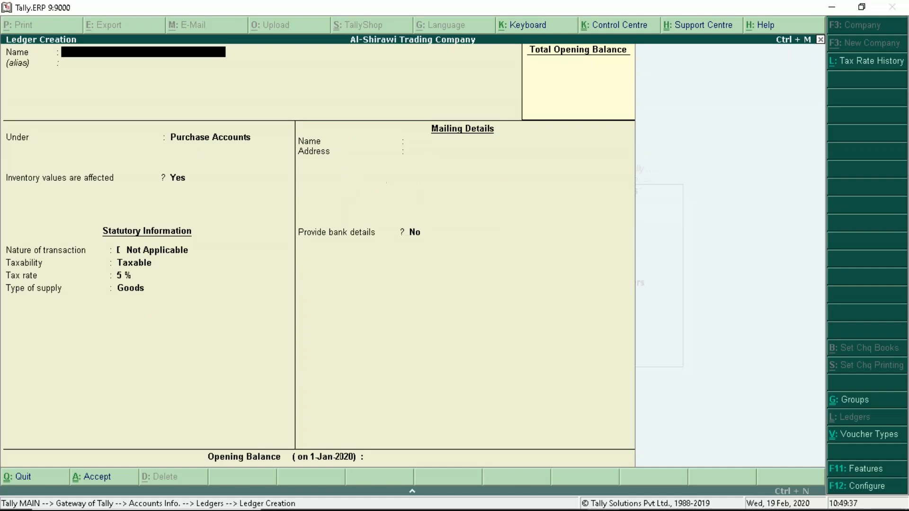
type("Maqmal Traders")
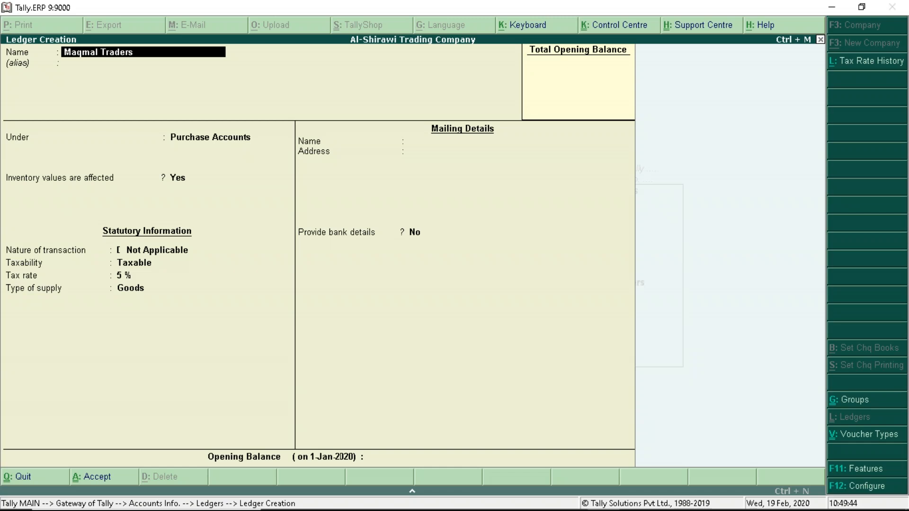
key("Return")
key("Return")
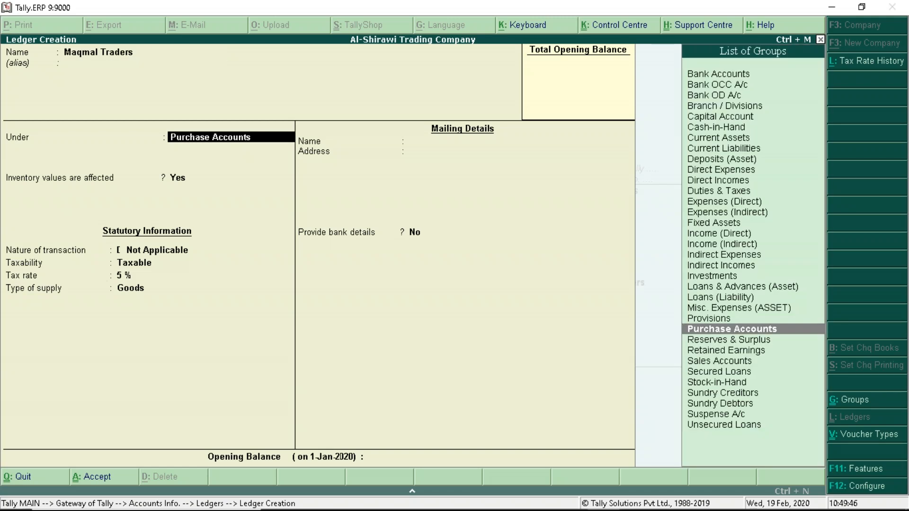
type("Sun")
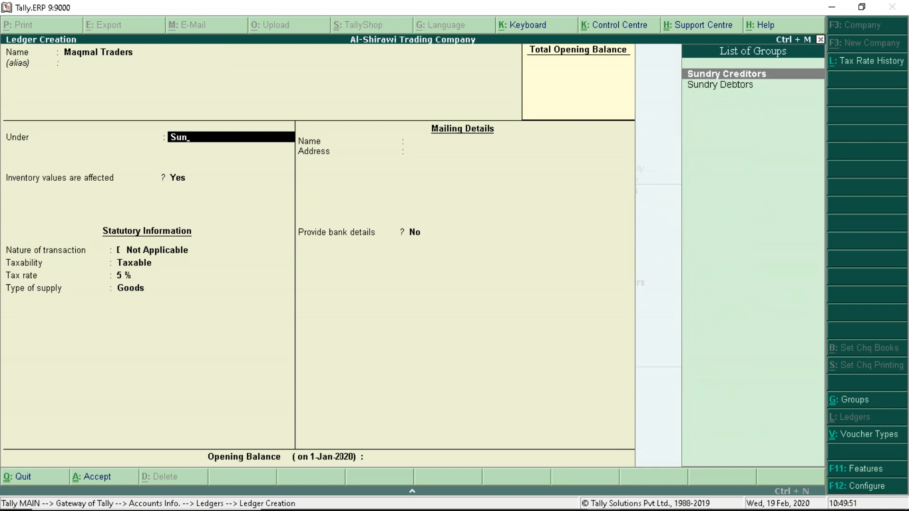
key("Return")
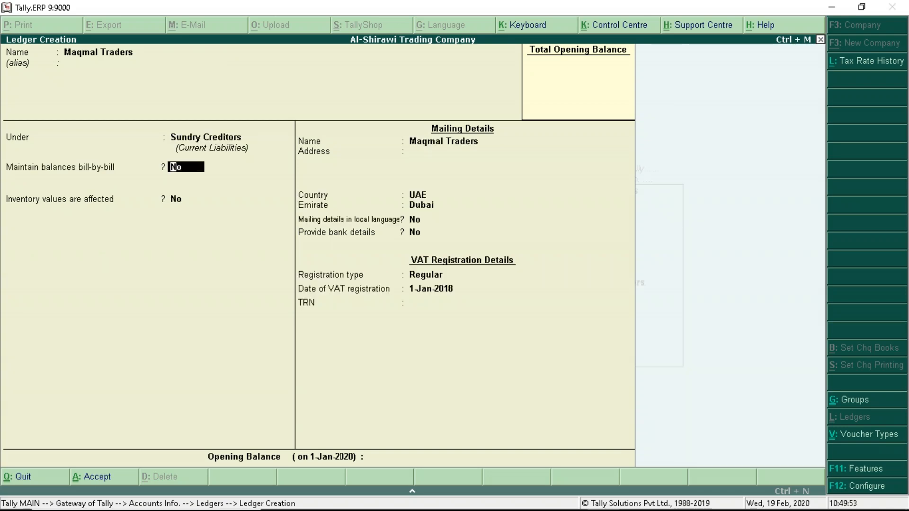
Step: Set Maintain balances bill-by-bill to Yes for Maqmal Traders, leaving the default credit period and address blank and the credit days check at No
type("Yes")
key("Return")
key("Return")
key("Return")
key("Return")
key("Return")
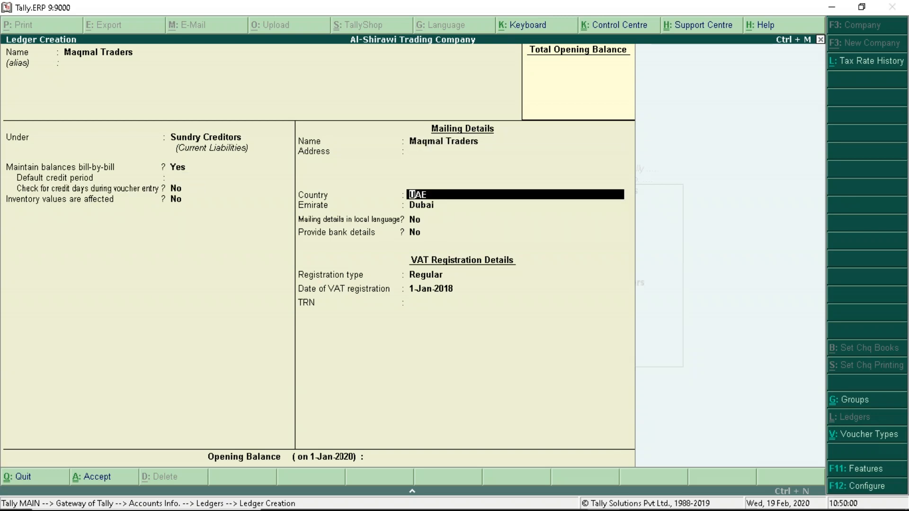
Step: Keep the supplier's country UAE, emirate Dubai, no bank details, registration type Regular and VAT registration date 1-Jan-2018
key("Return")
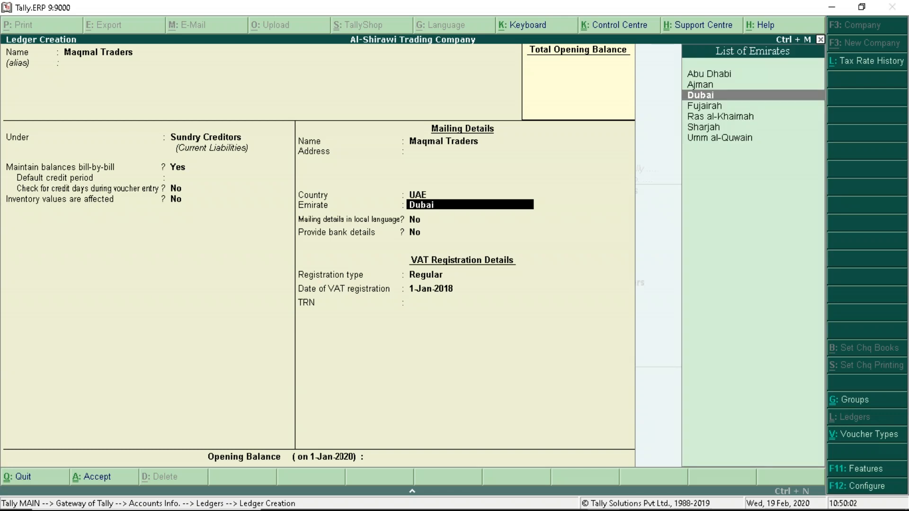
key("Return")
key("Return")
key("Return")
key("Return")
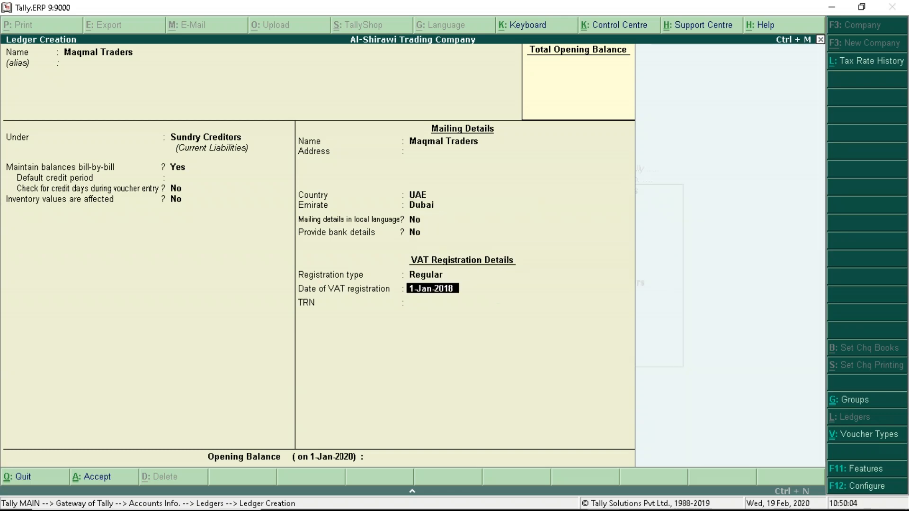
key("Return")
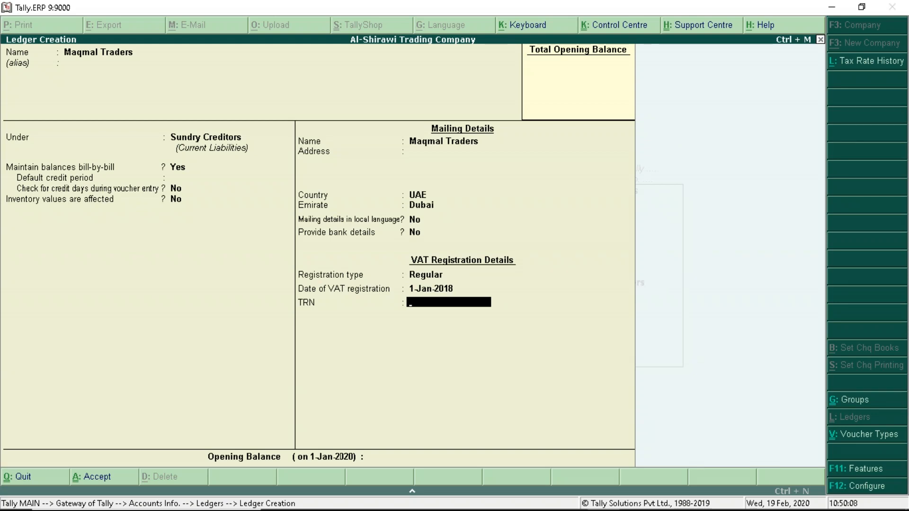
Step: Enter the supplier's tax registration number and save the Maqmal Traders ledger
type("76543345")
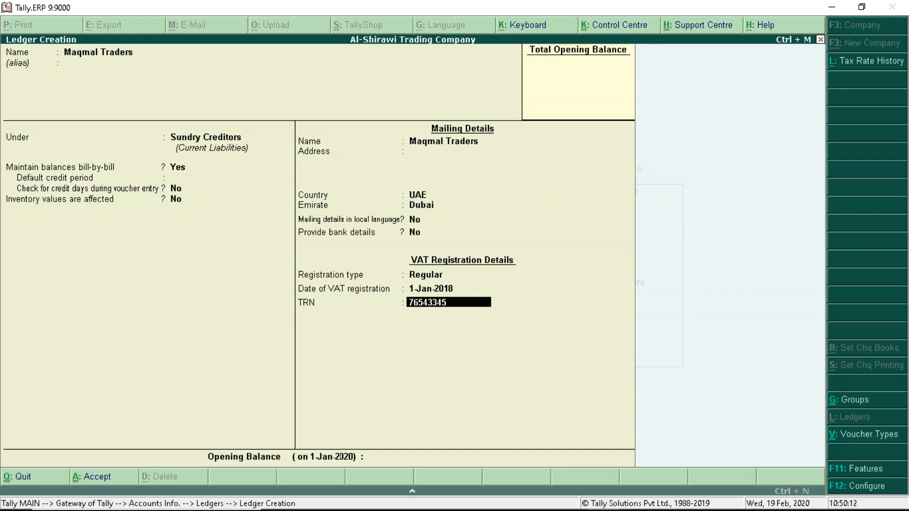
type("6776543")
key("Return")
key("Return")
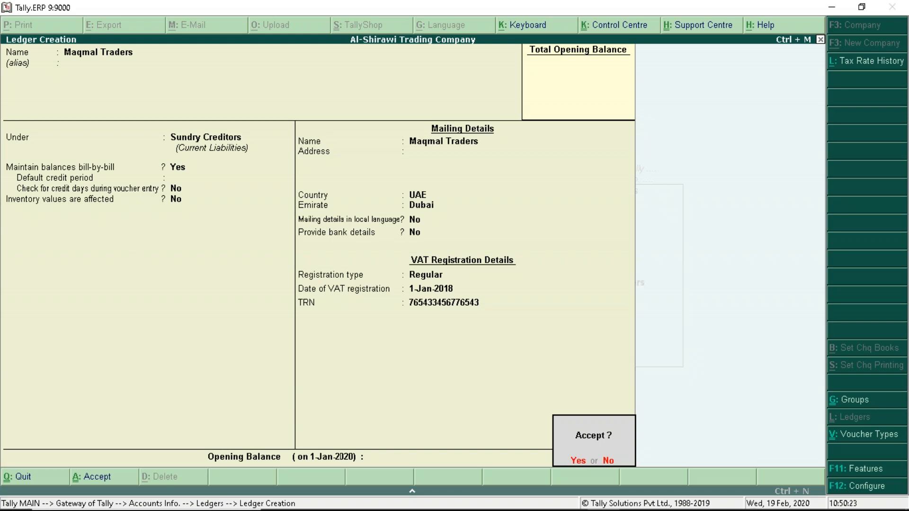
key("Return")
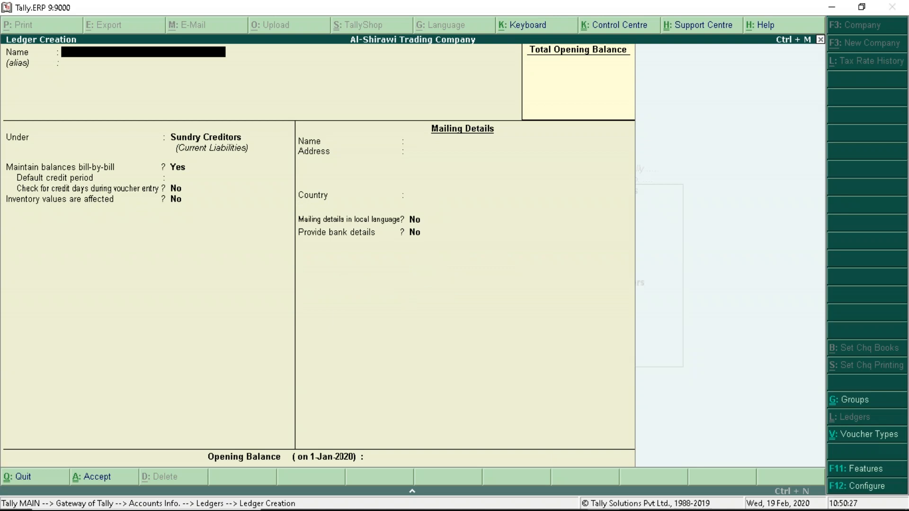
Step: Check the purchased item on the purchase example slide, return to Tally.ERP 9 and start creating a single stock item
key("alt+Tab")
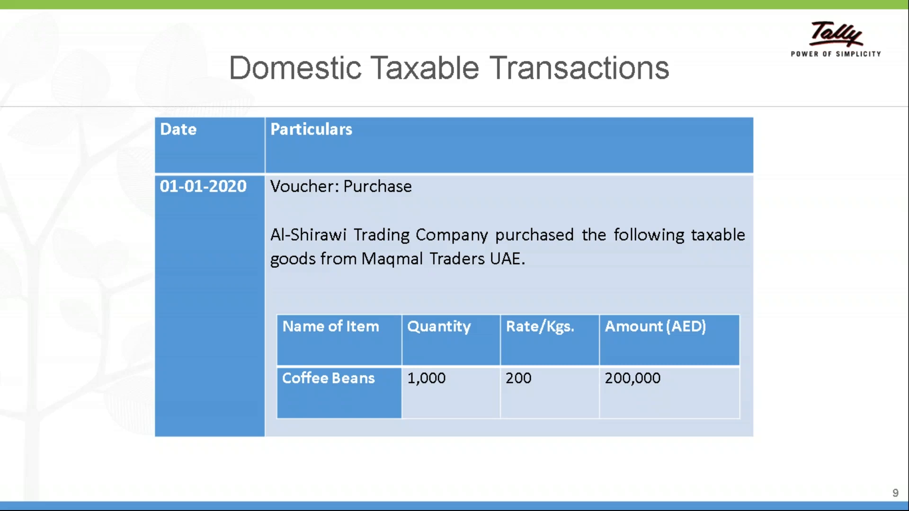
key("alt+Tab")
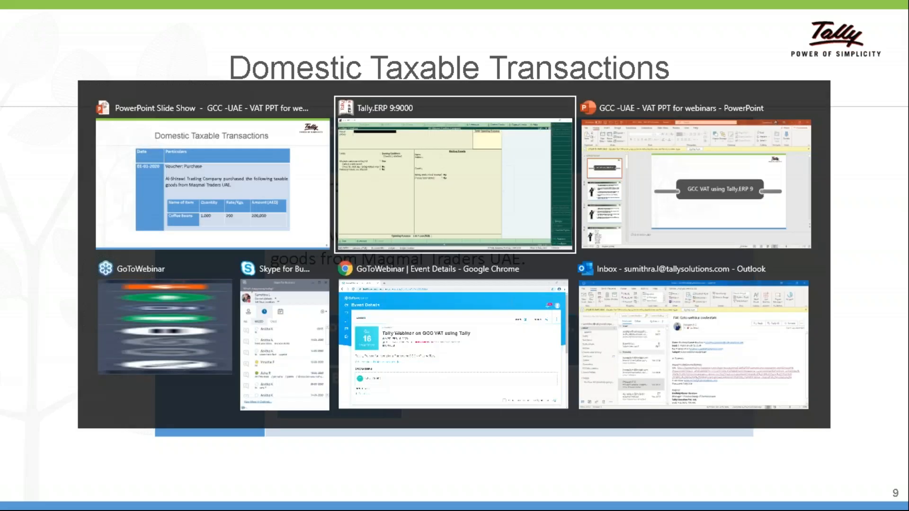
key("Escape")
key("Escape")
key("Escape")
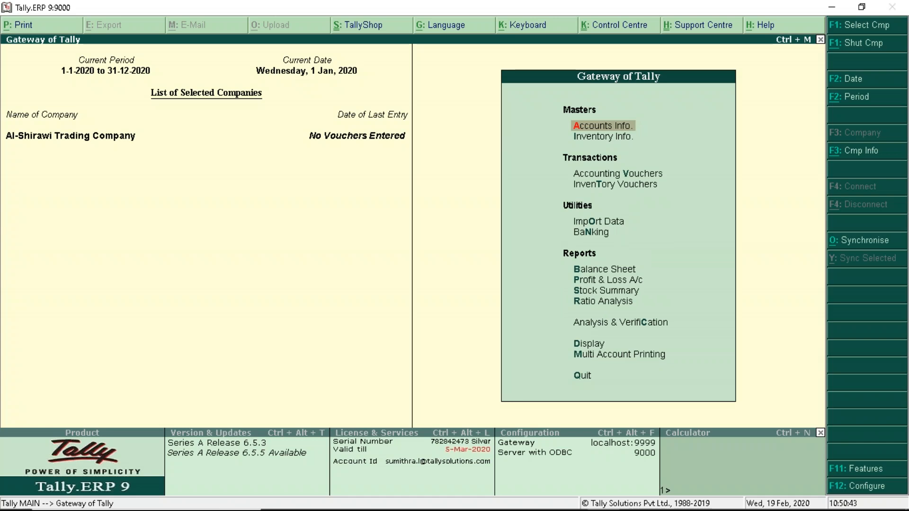
key("Down")
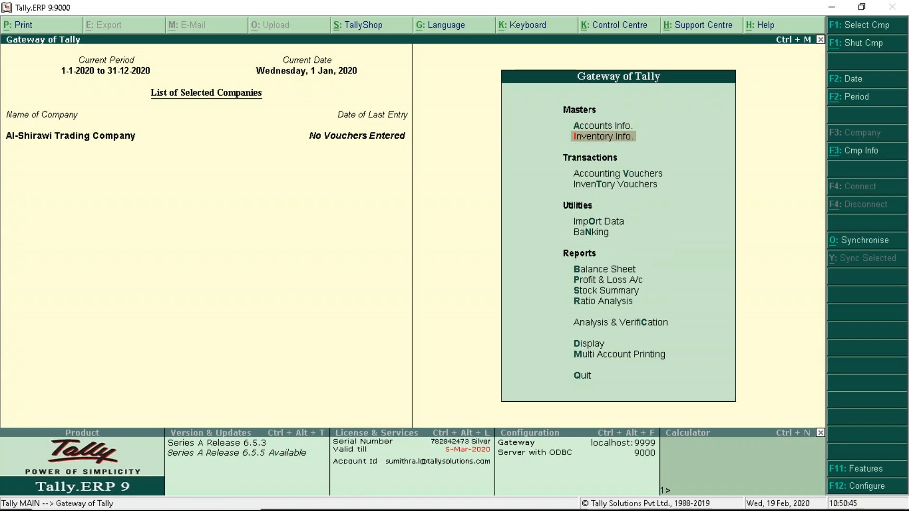
key("Return")
key("Down")
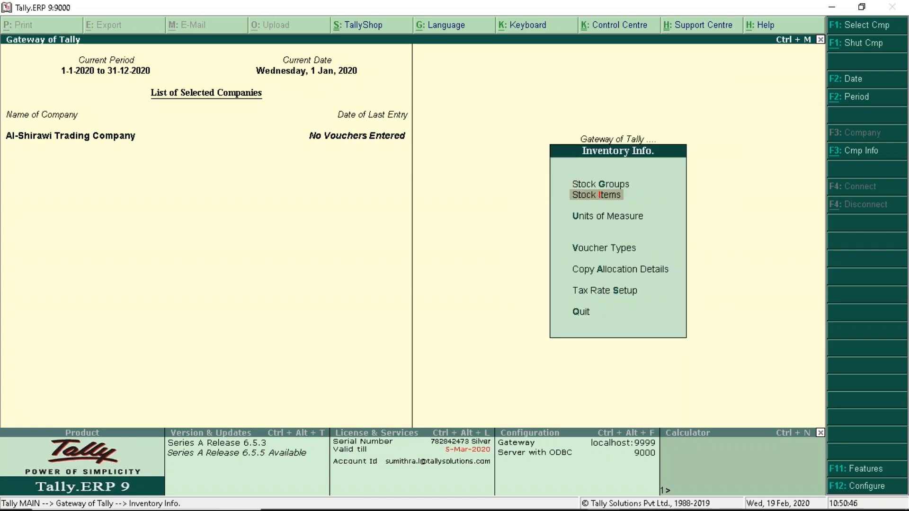
key("Return")
key("Return")
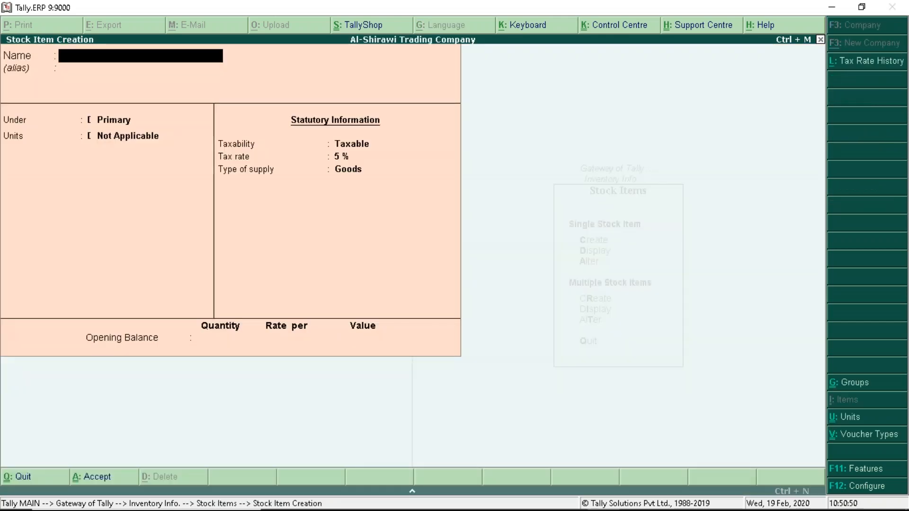
Step: Name the stock item Coffee Beans, keep it under Primary and open the creation of a unit of measure for it
type("Coffee")
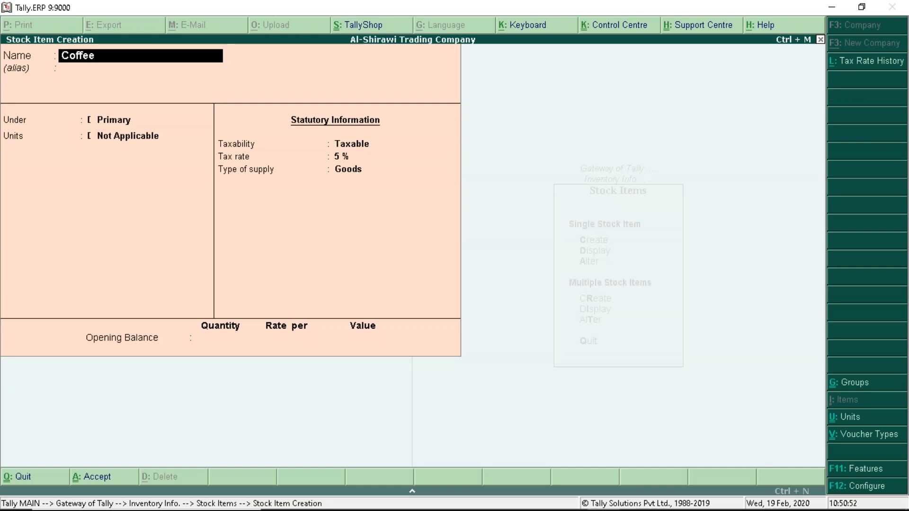
type(" Beans")
key("Return")
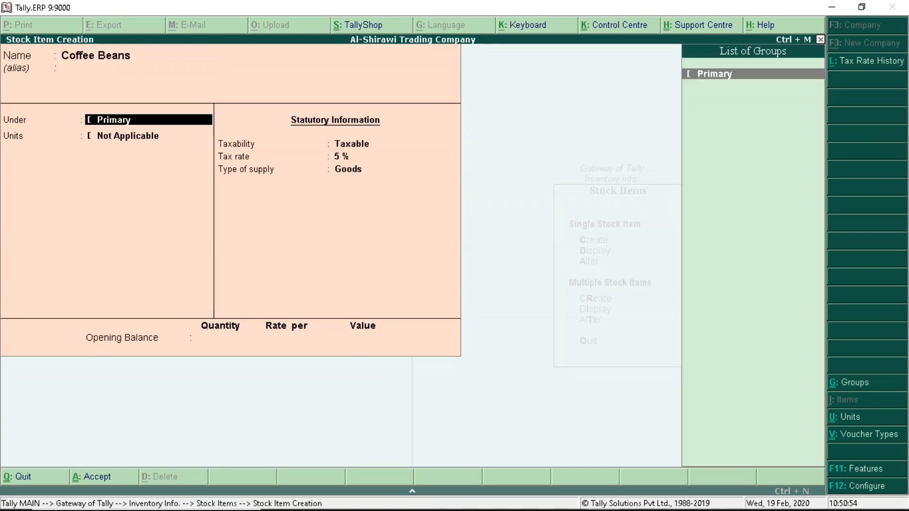
key("Return")
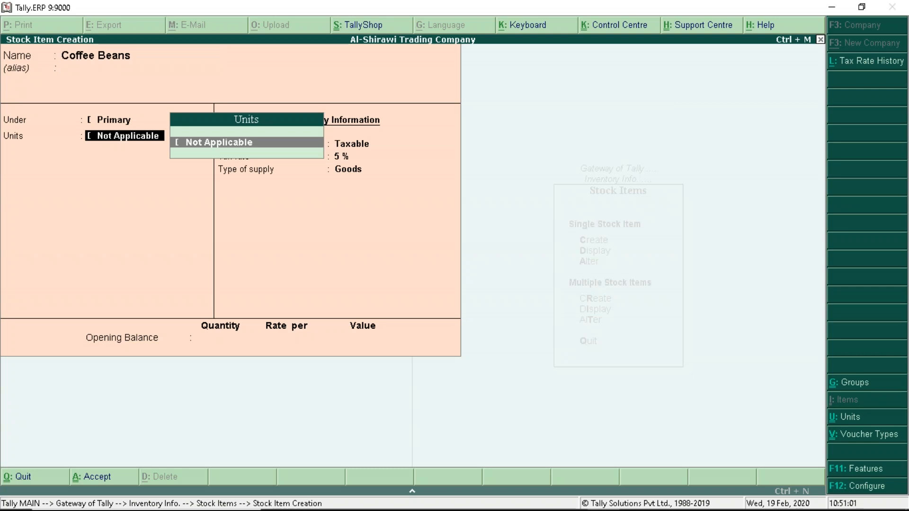
key("alt+c")
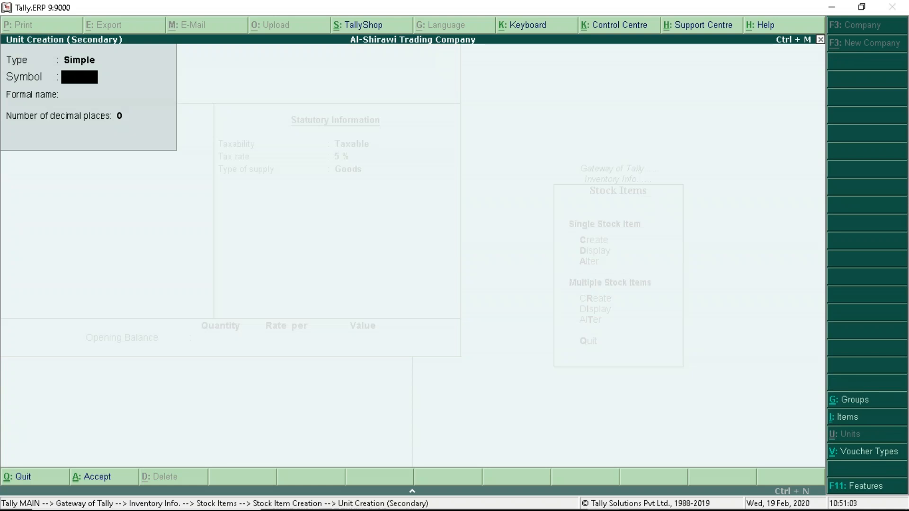
type("Nos")
key("Return")
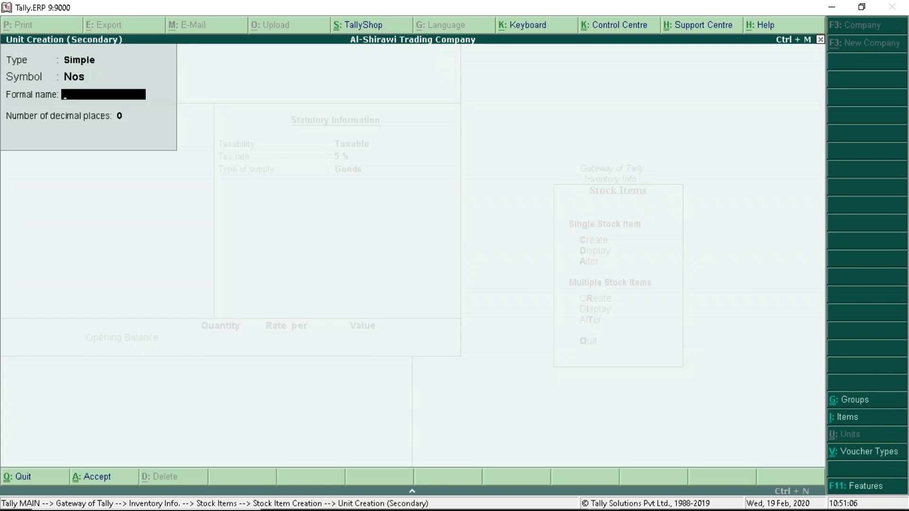
type("Nu")
key("BackSpace")
key("BackSpace")
key("BackSpace")
Step: Create the simple unit Kgs with the formal name Kilograms and 0 decimal places for Coffee Beans
type("Kg")
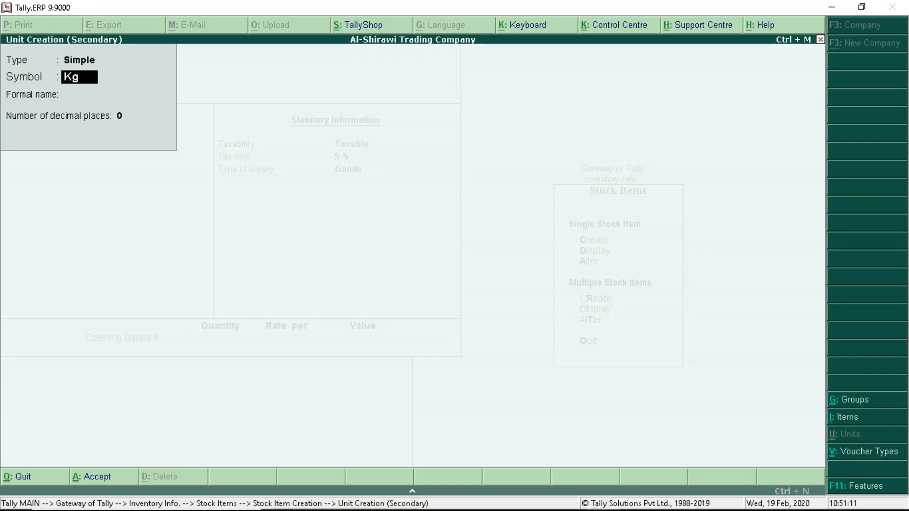
type("s")
key("Return")
type("Kilograms")
key("Return")
key("Return")
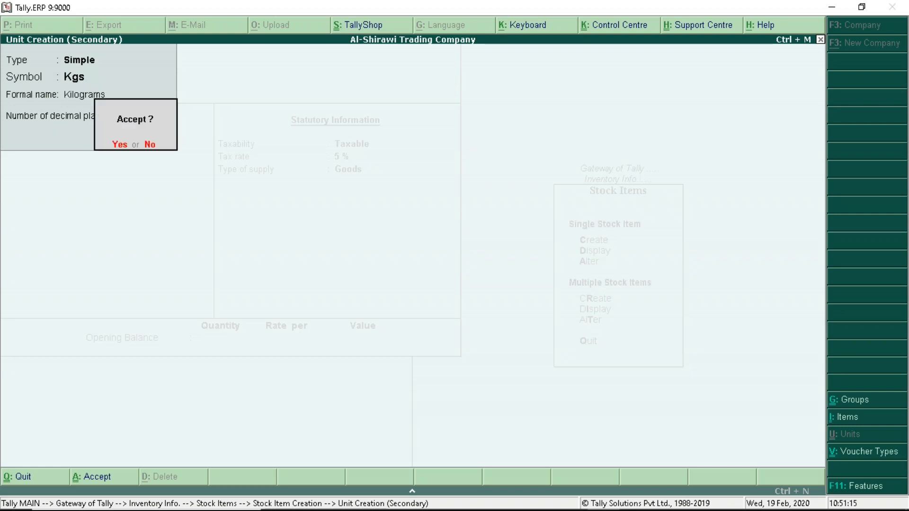
key("Return")
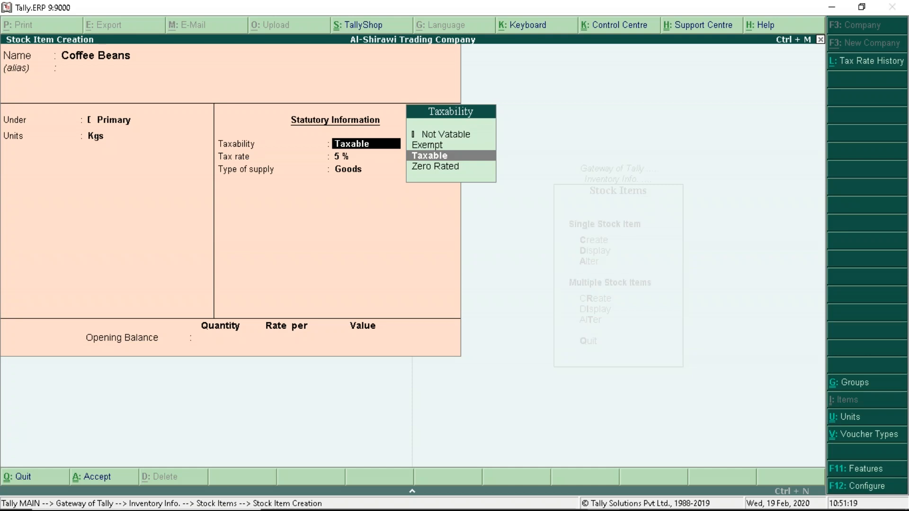
Step: Keep Coffee Beans Taxable at 5 % with supply type Goods and save the stock item without an opening balance
key("Return")
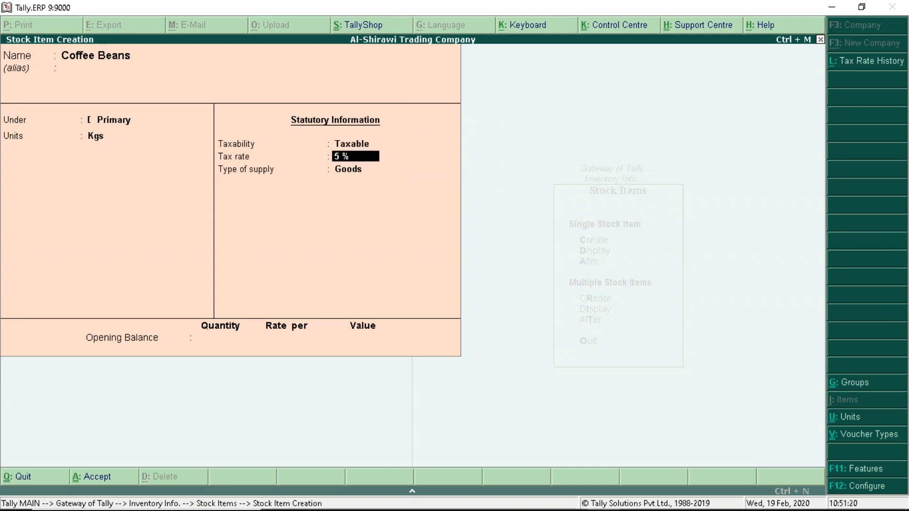
key("Return")
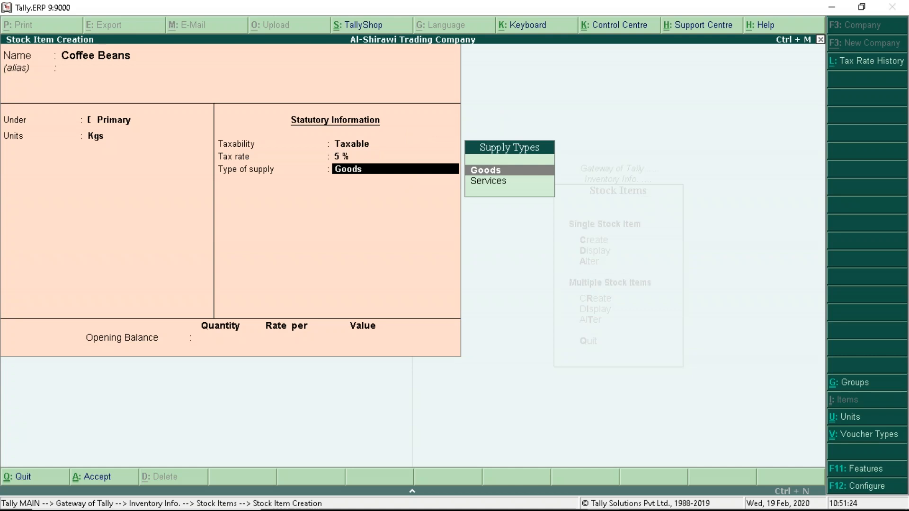
key("Return")
key("Return")
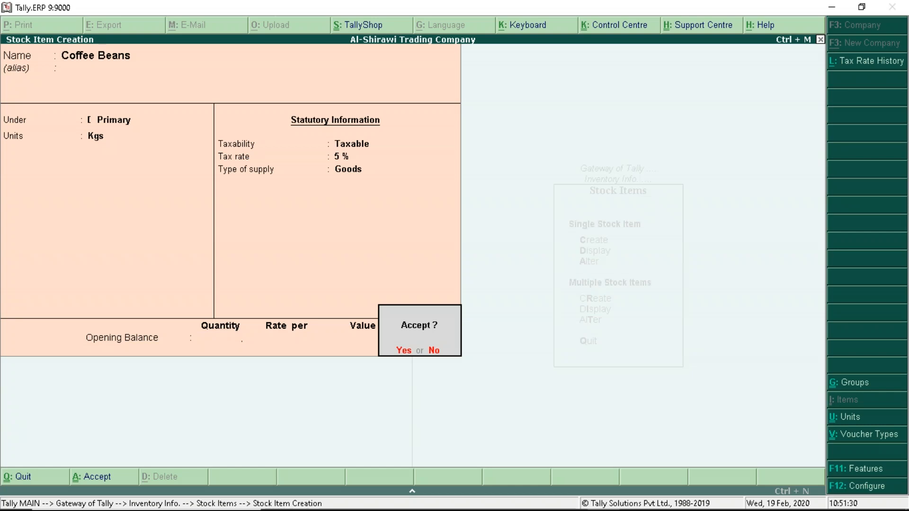
key("Return")
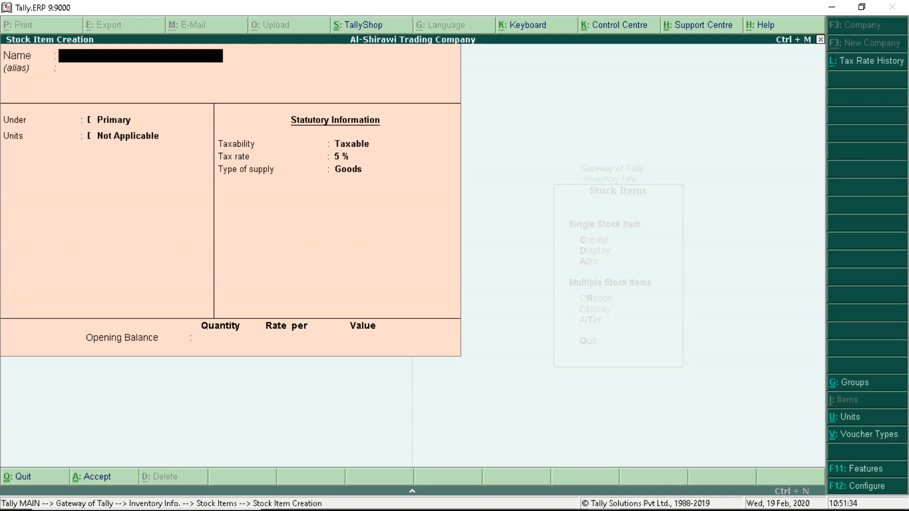
Step: Review the purchase example slide again, return to Tally.ERP 9 and start creating a single ledger
key("alt+Tab")
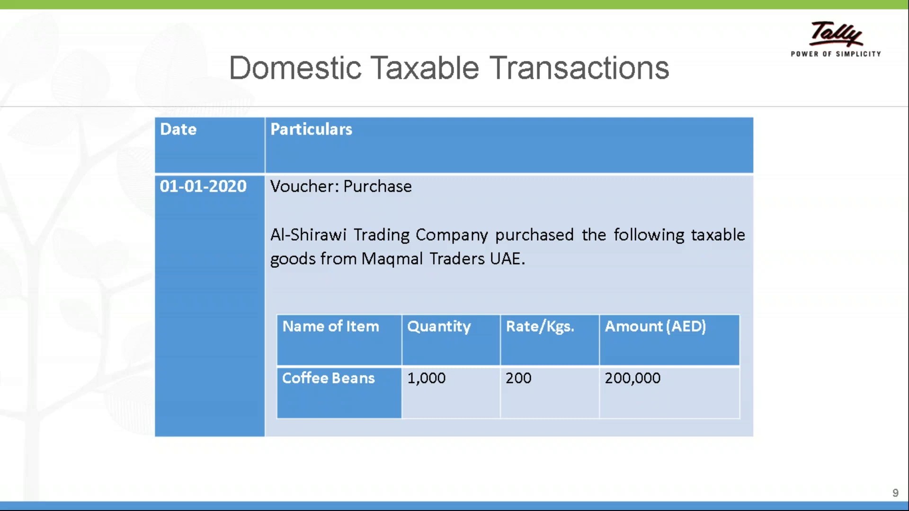
key("alt+Tab")
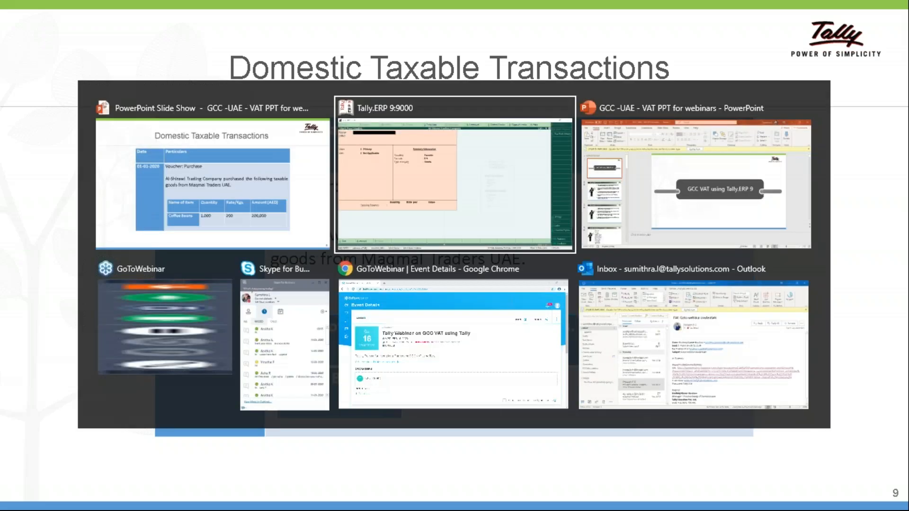
key("Escape")
key("Return")
key("Escape")
key("Escape")
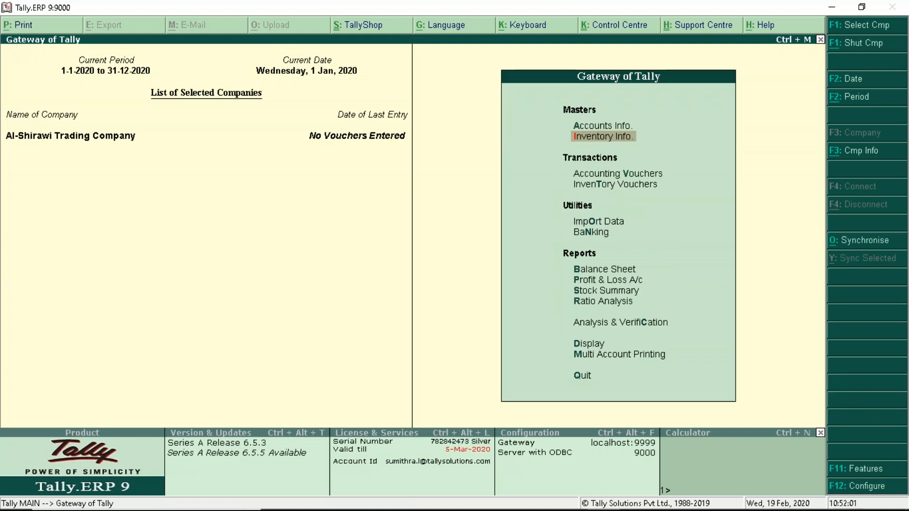
key("Up")
key("Return")
key("Down")
key("Return")
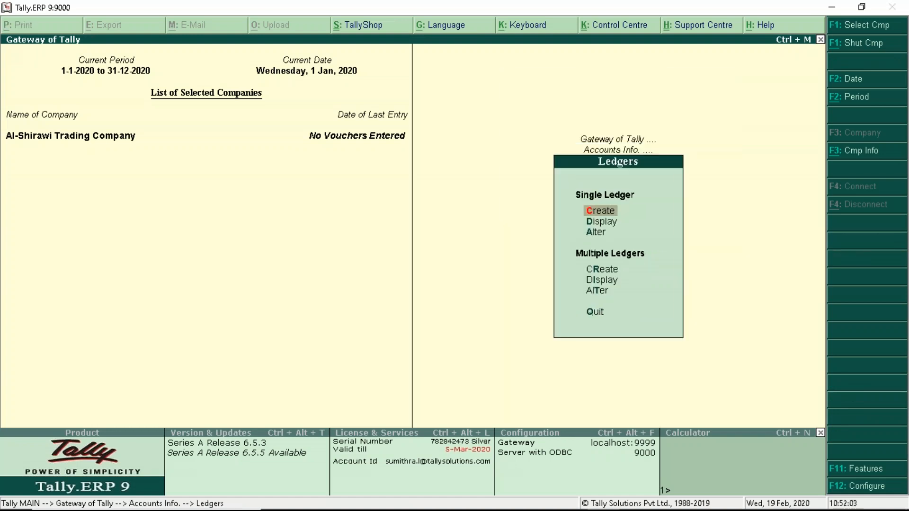
key("Return")
Step: Name the ledger VAT and place it under the Duties & Taxes group
type("Vat")
key("BackSpace")
key("BackSpace")
type("AT")
key("Return")
key("Return")
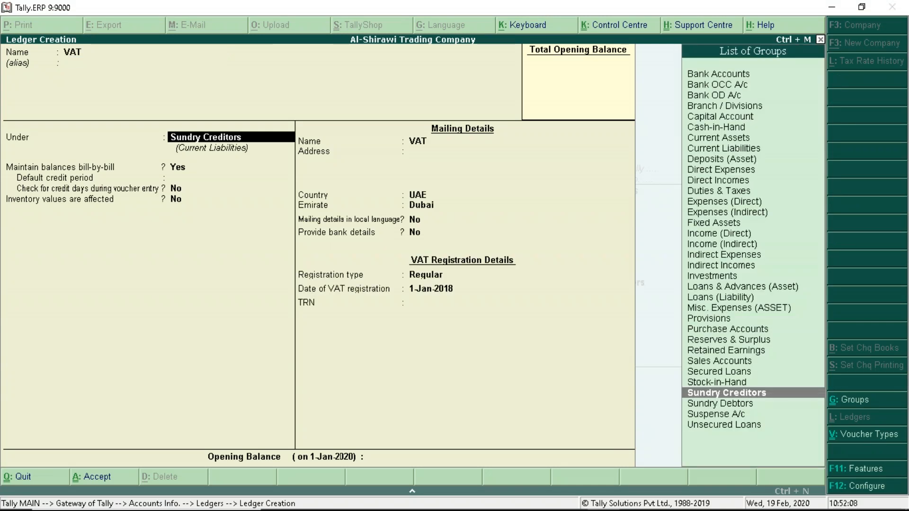
type("Du")
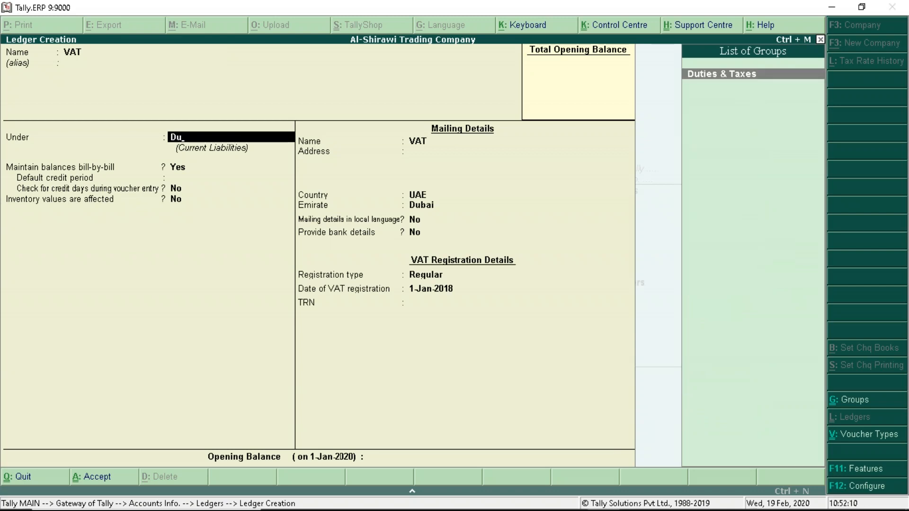
key("Return")
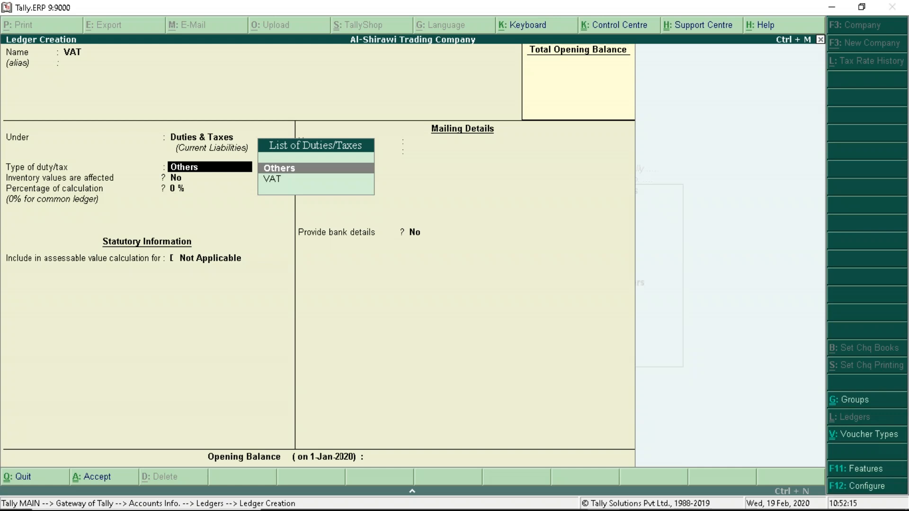
Step: Set the VAT ledger's type of duty/tax to VAT, keep the rounding method Not Applicable and save it without an opening balance
key("Down")
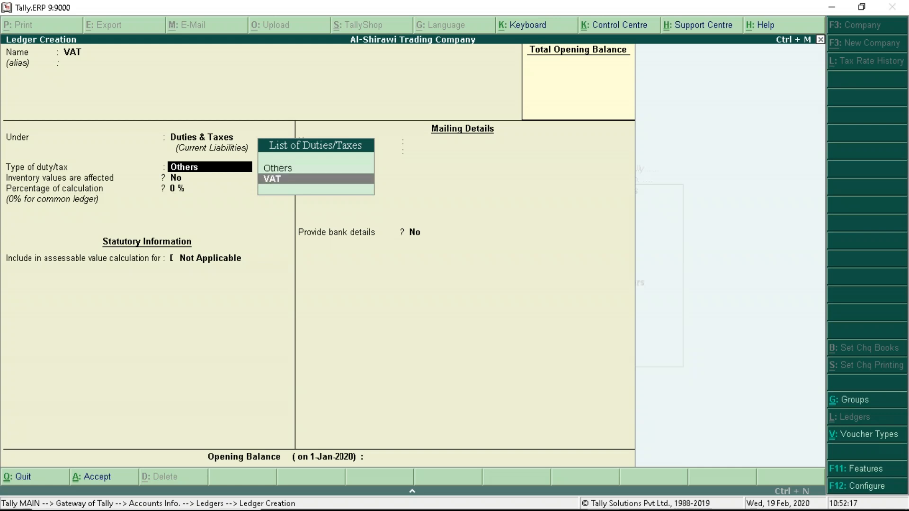
key("Return")
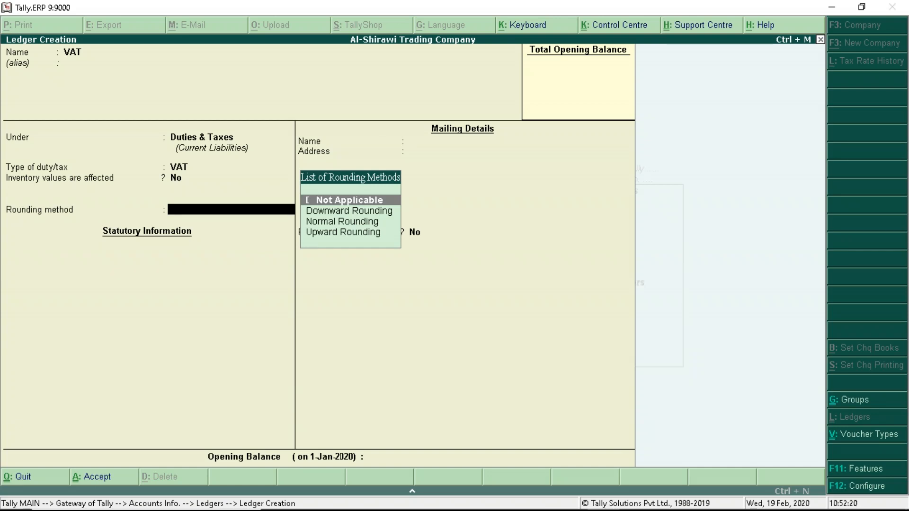
key("Return")
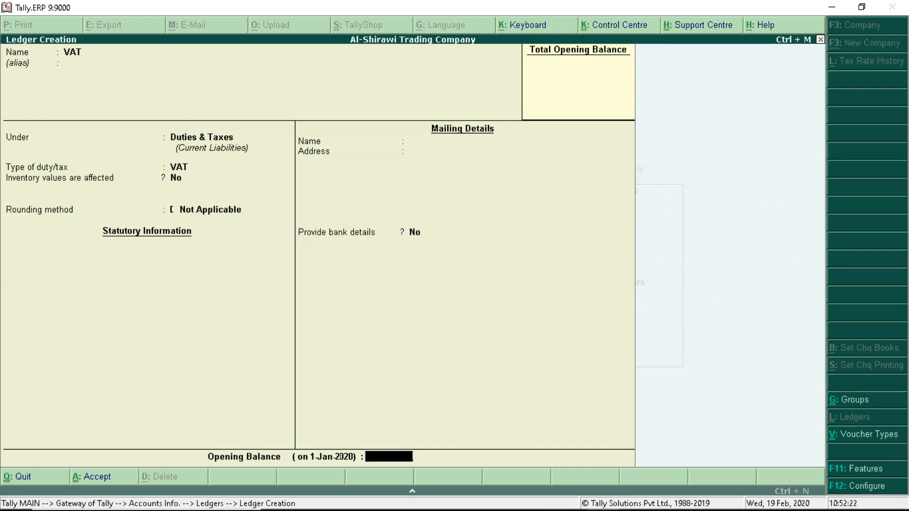
key("Return")
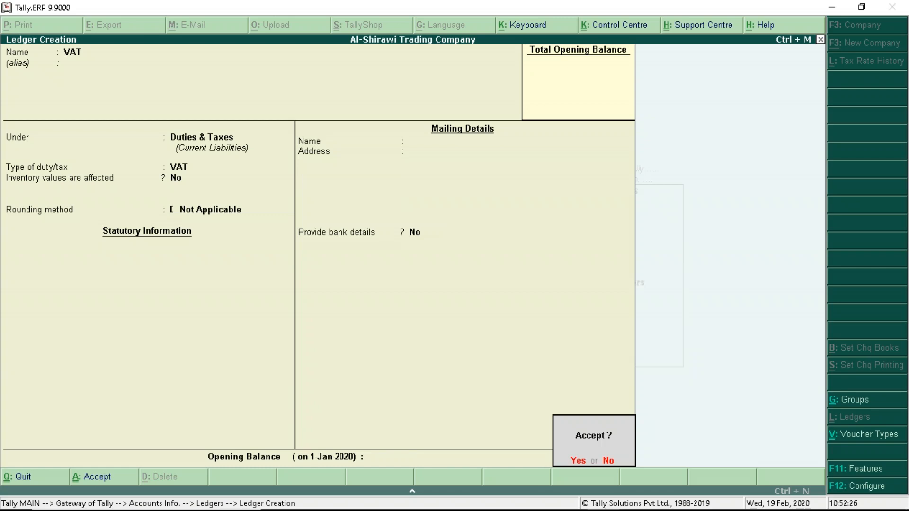
key("Return")
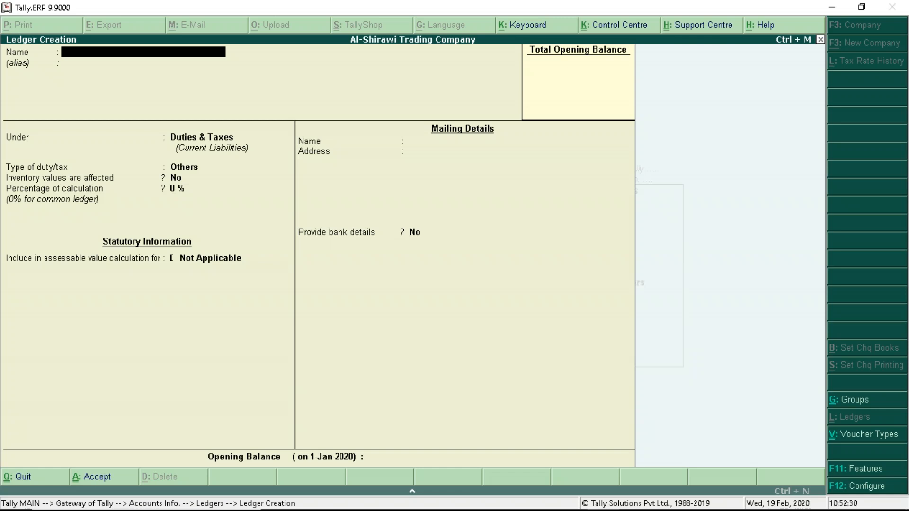
Step: Leave ledger creation and open accounting voucher entry for Al-Shirawi Trading Company
key("Escape")
key("Escape")
key("Escape")
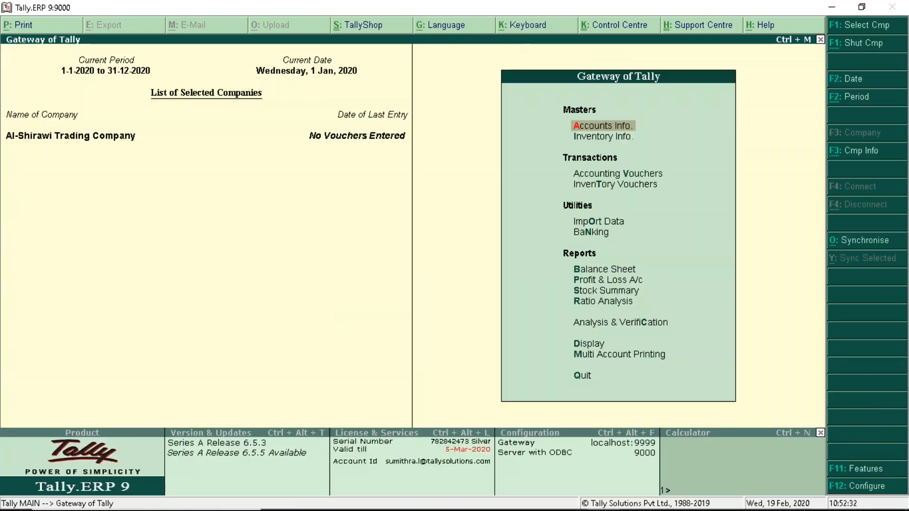
key("Down")
key("Down")
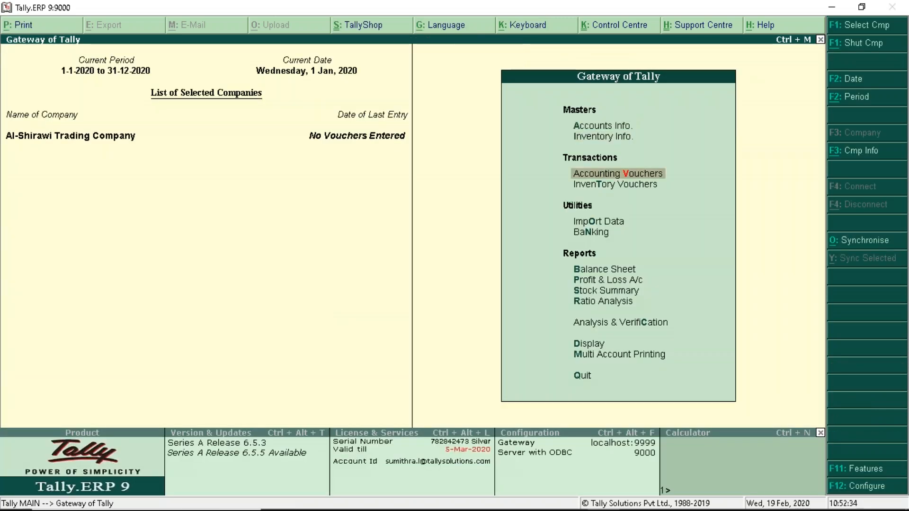
key("Return")
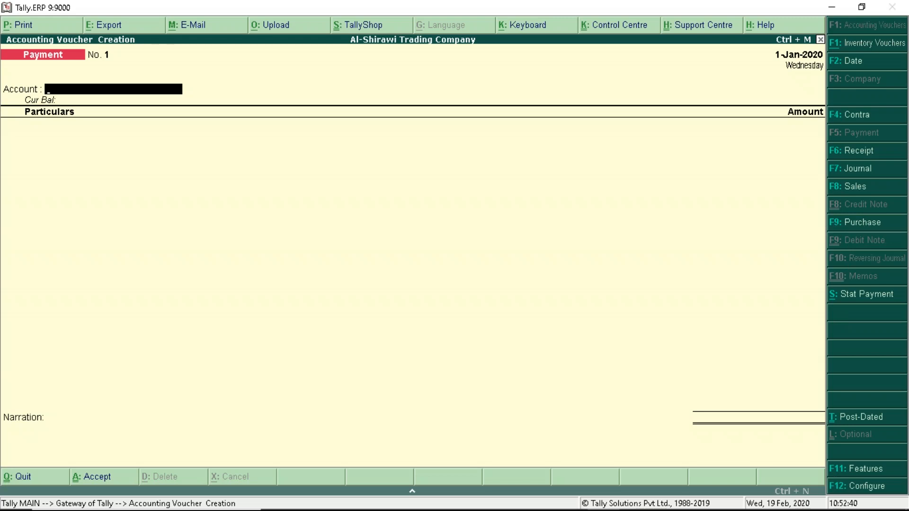
key("Escape")
key("Return")
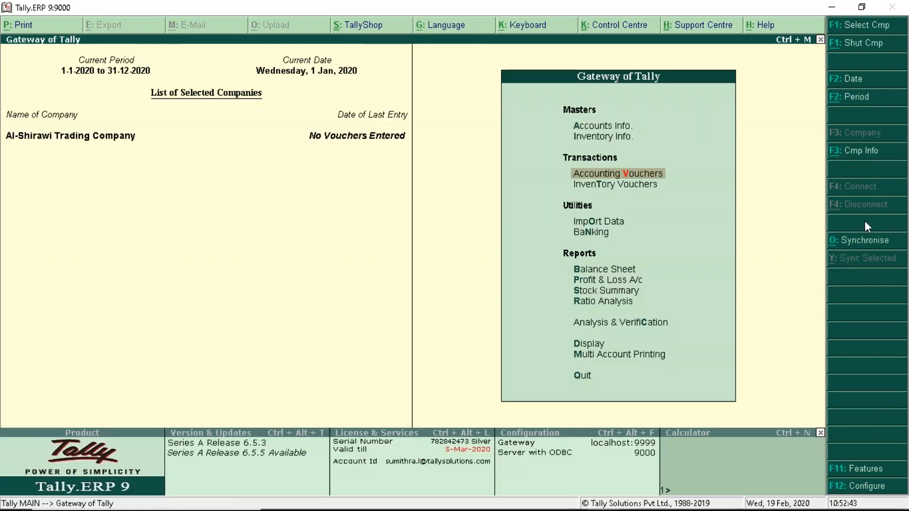
key("Return")
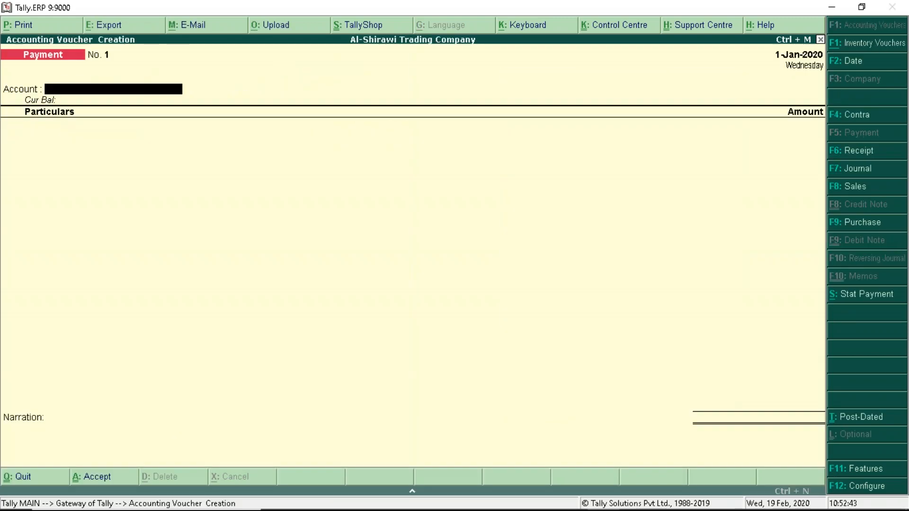
Step: Start a purchase voucher, recheck the example slide, and enter supplier invoice number 1 dated 1-Jan-2020
left_click(864, 226)
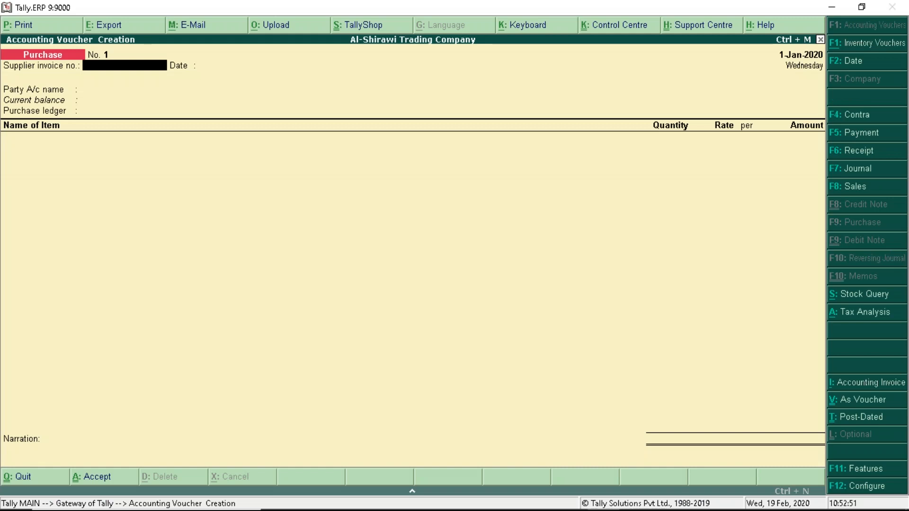
key("alt+Tab")
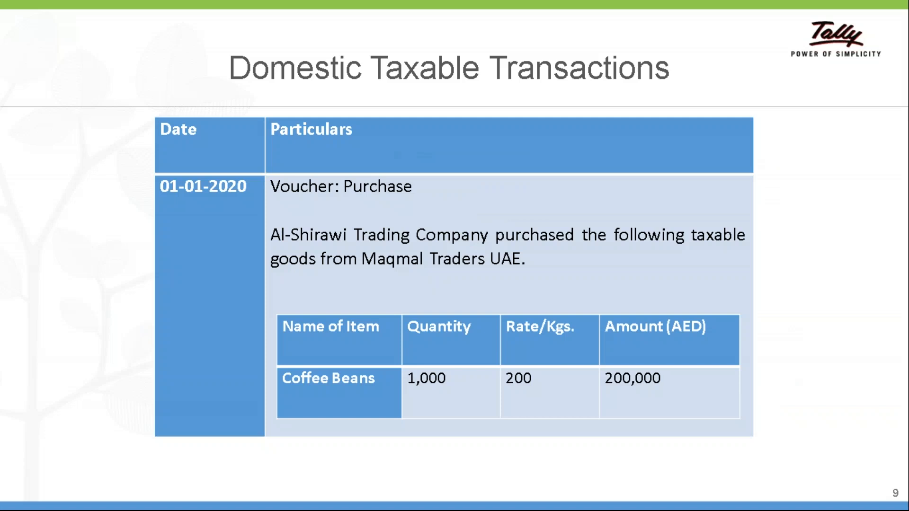
key("alt+Tab")
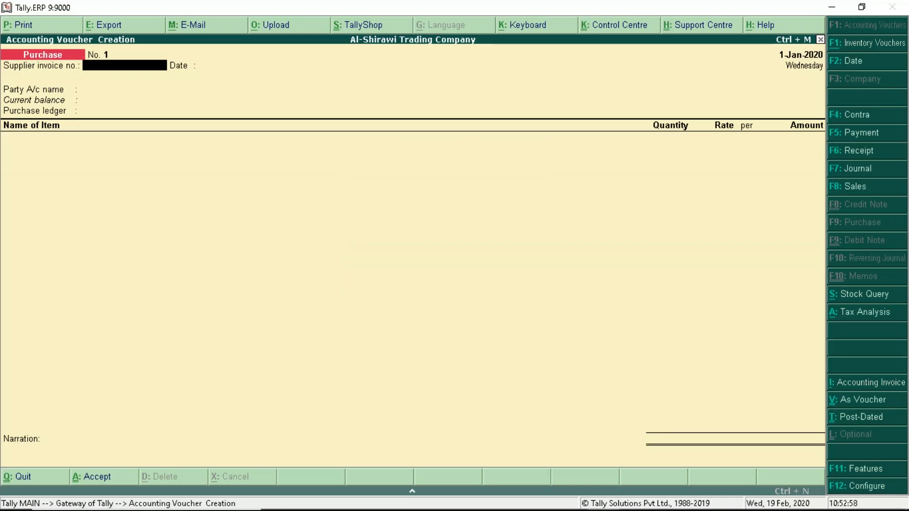
type("1")
key("Return")
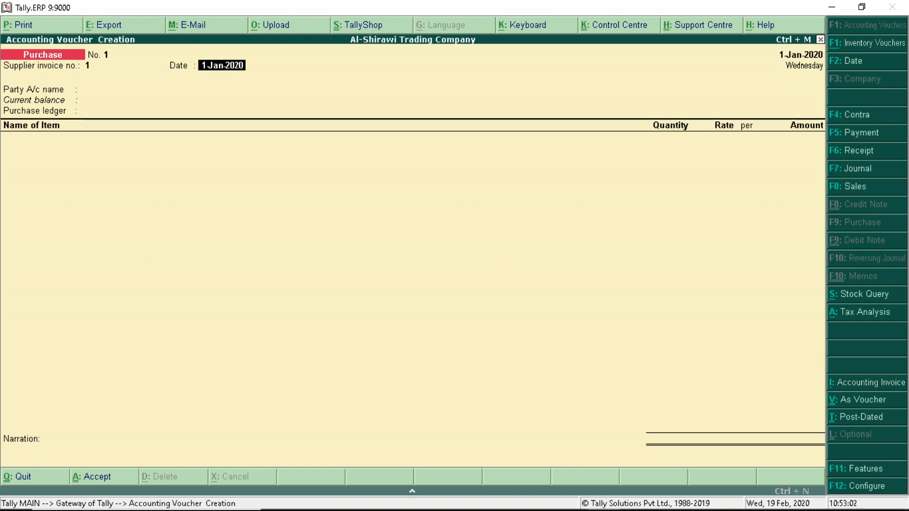
key("Return")
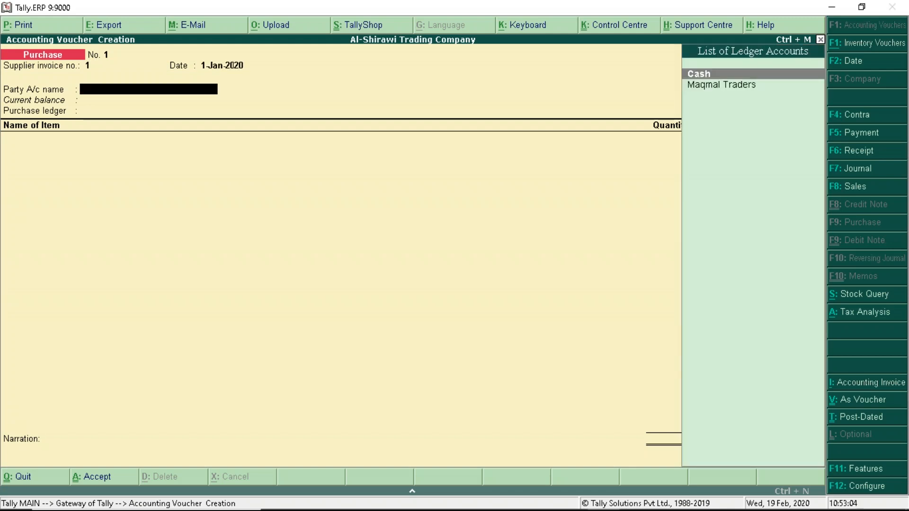
Step: Set Maqmal Traders as the party with its default supplier details and choose Taxable Purchase as the purchase ledger
key("Down")
key("Return")
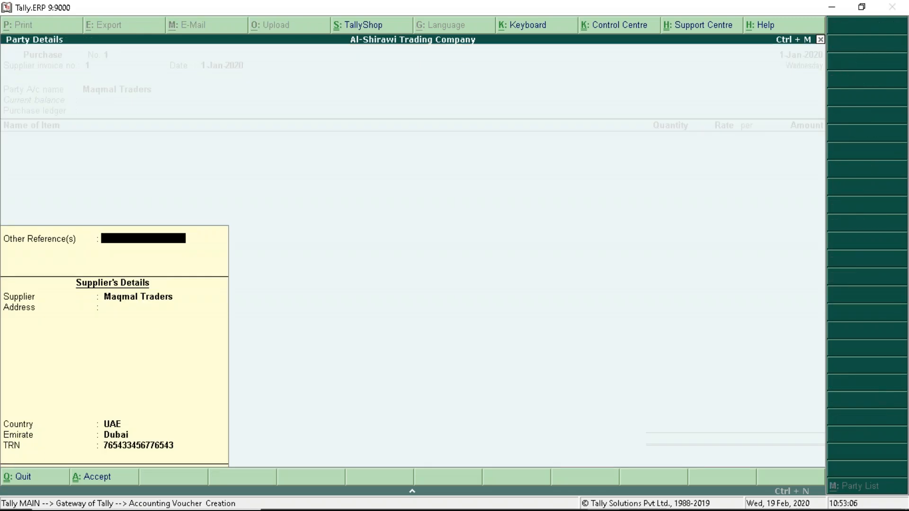
key("Return")
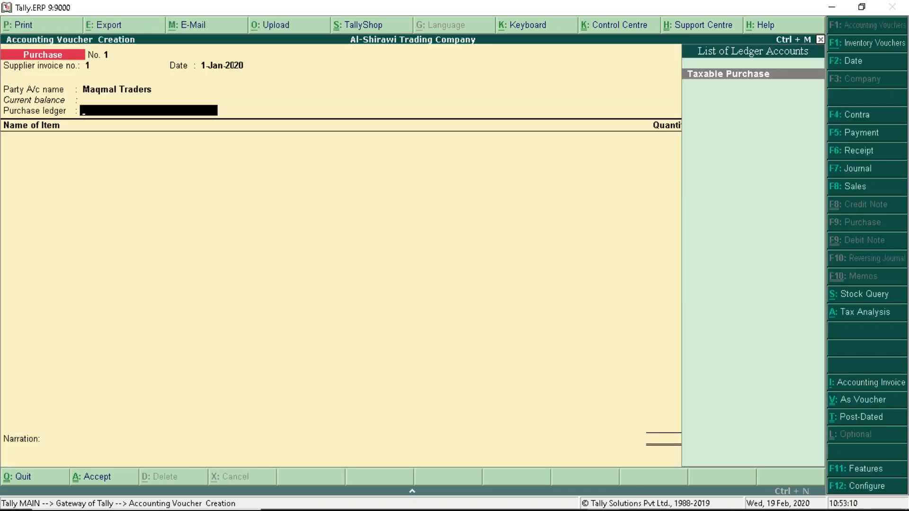
key("Return")
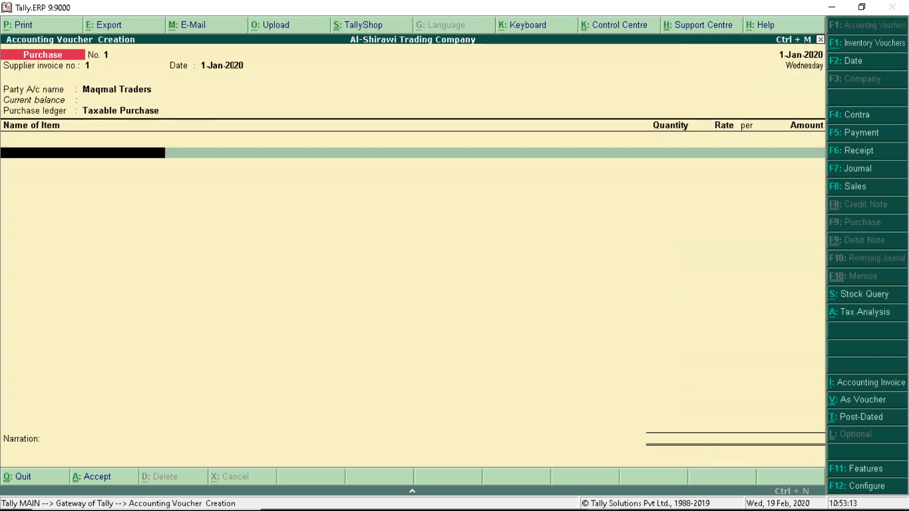
Step: Add the Coffee Beans stock item with a quantity of 1000 Kgs at a rate of 200 per Kgs
key("Down")
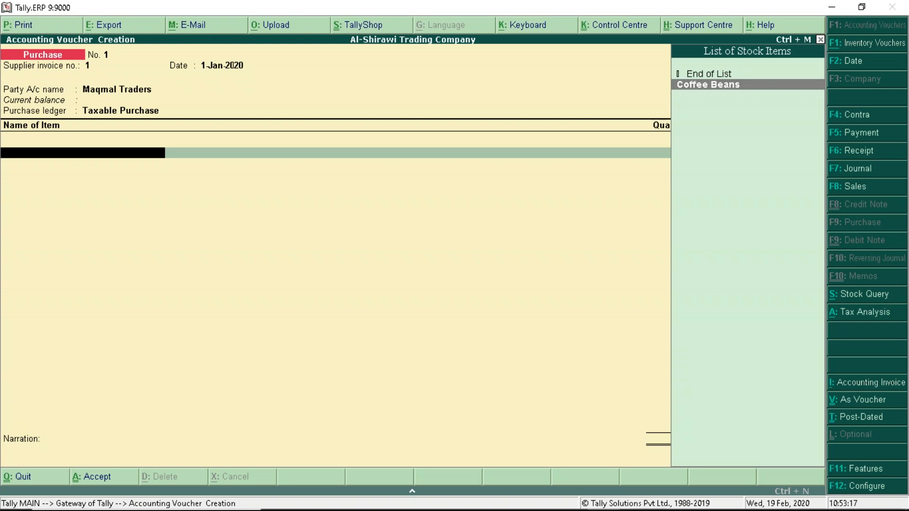
key("Return")
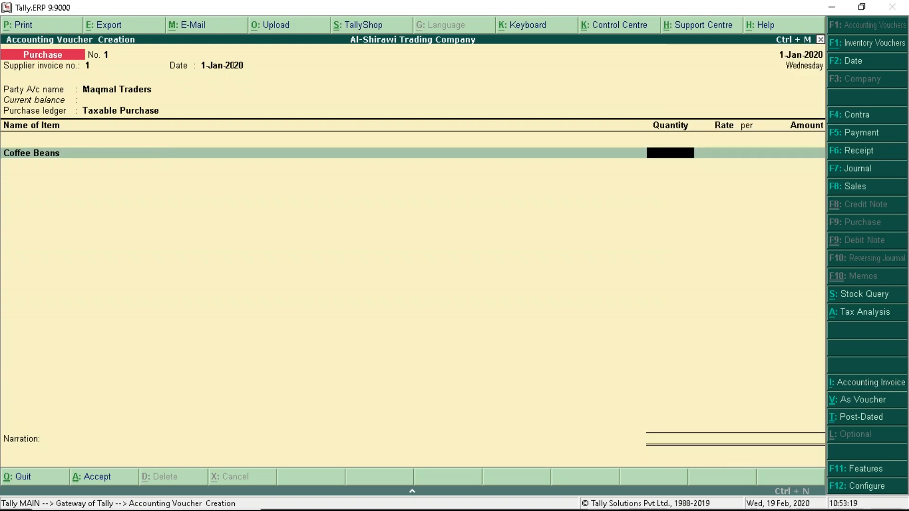
type("1000")
key("Return")
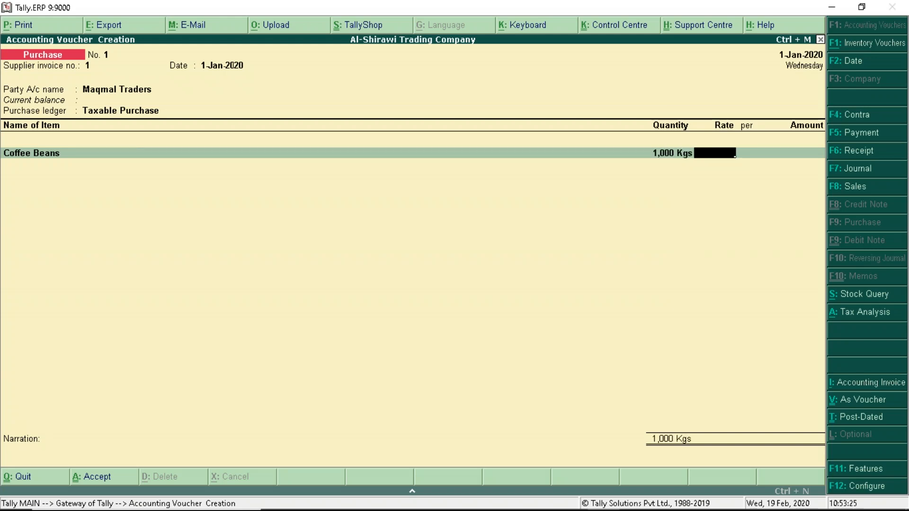
type("200")
key("Return")
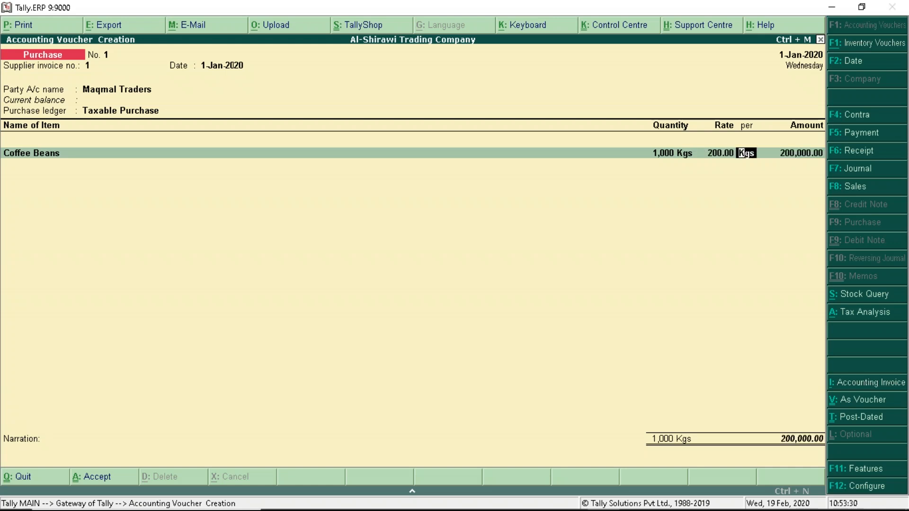
key("Return")
key("Return")
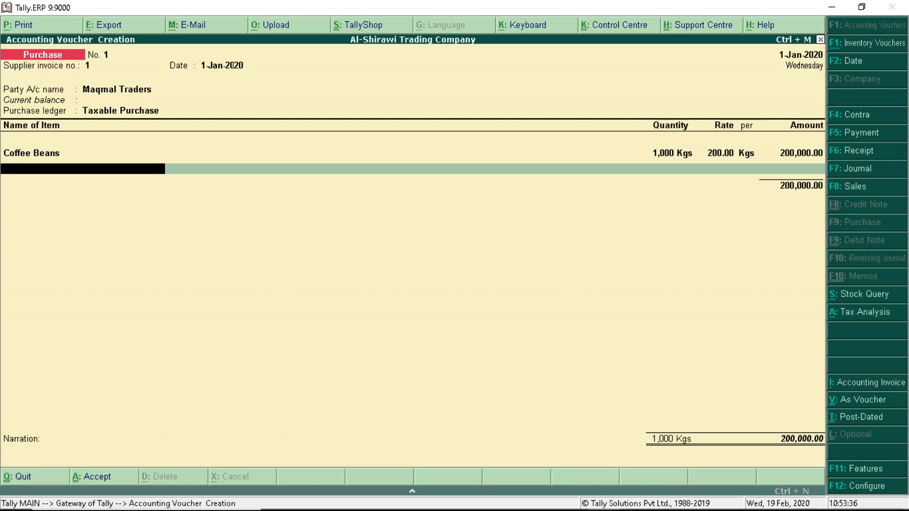
Step: End the stock item list and add the VAT ledger with its calculated amount to the purchase
key("space")
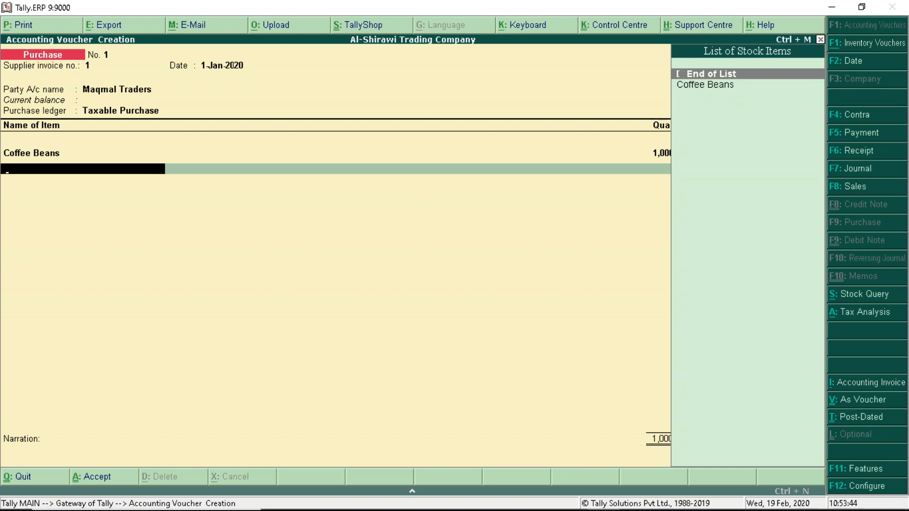
key("Return")
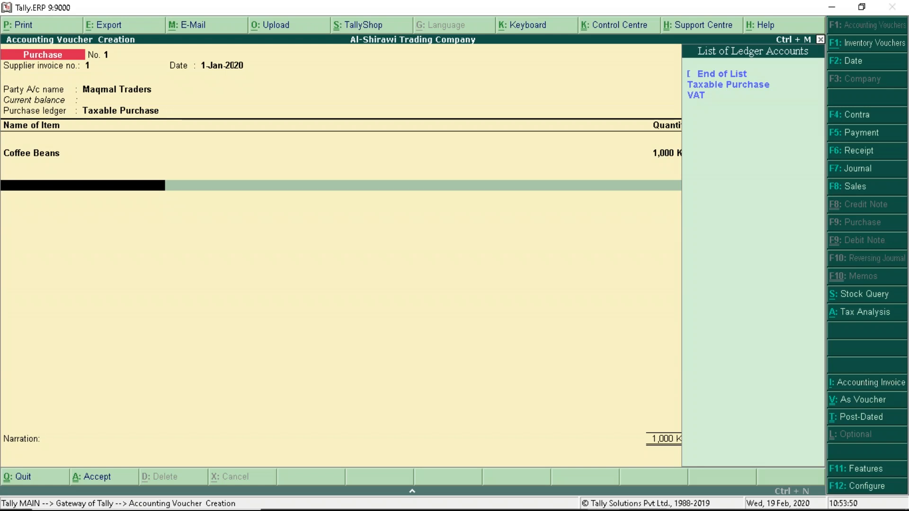
key("Down")
key("Down")
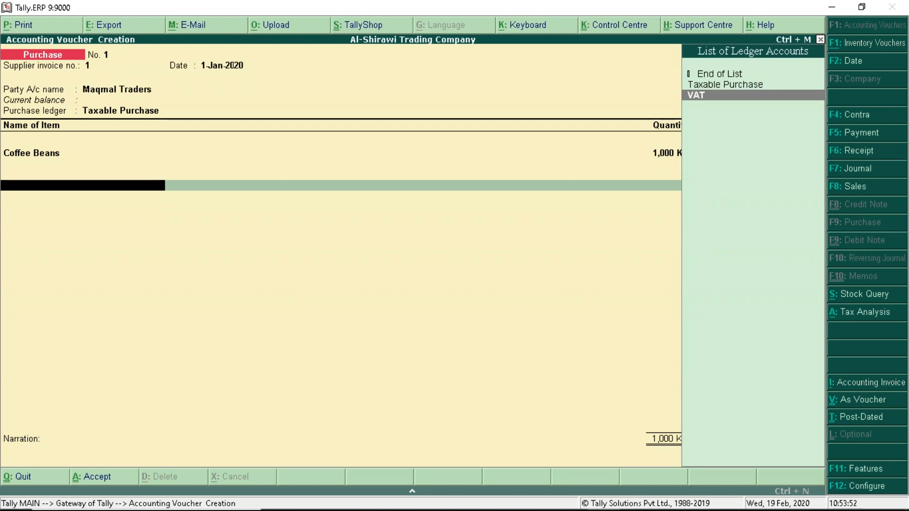
key("Return")
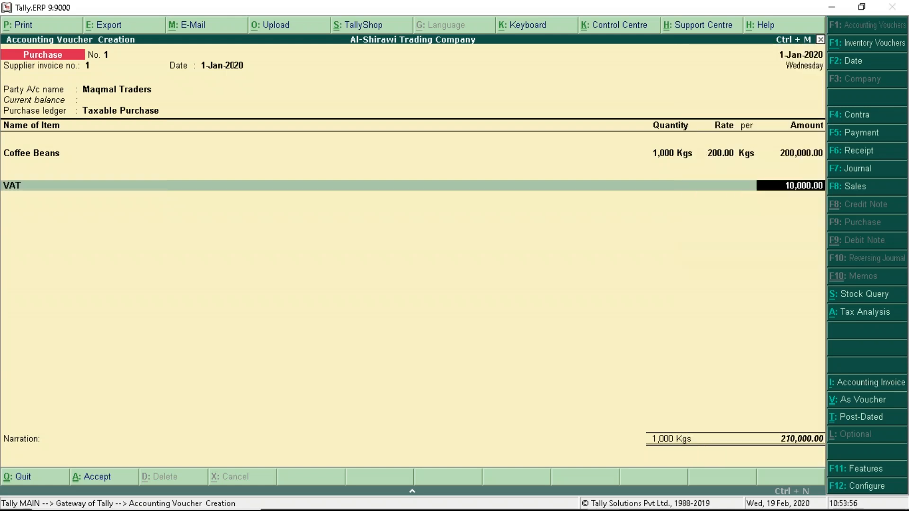
key("Return")
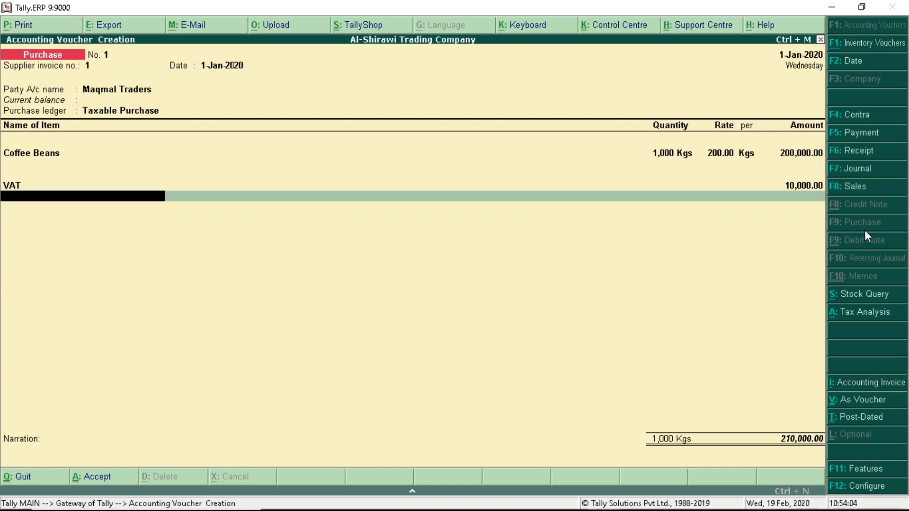
Step: Examine the purchase's tax analysis, return to the voucher and end the ledger list
left_click(834, 313)
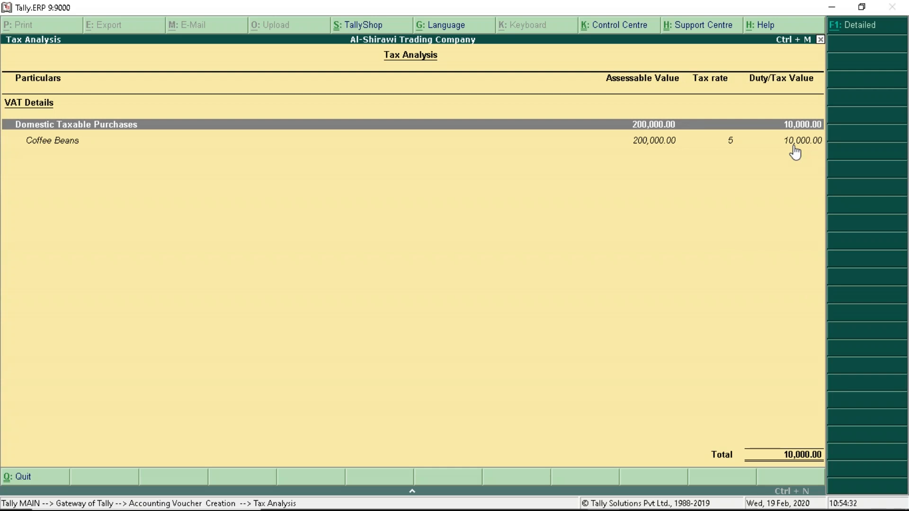
key("Escape")
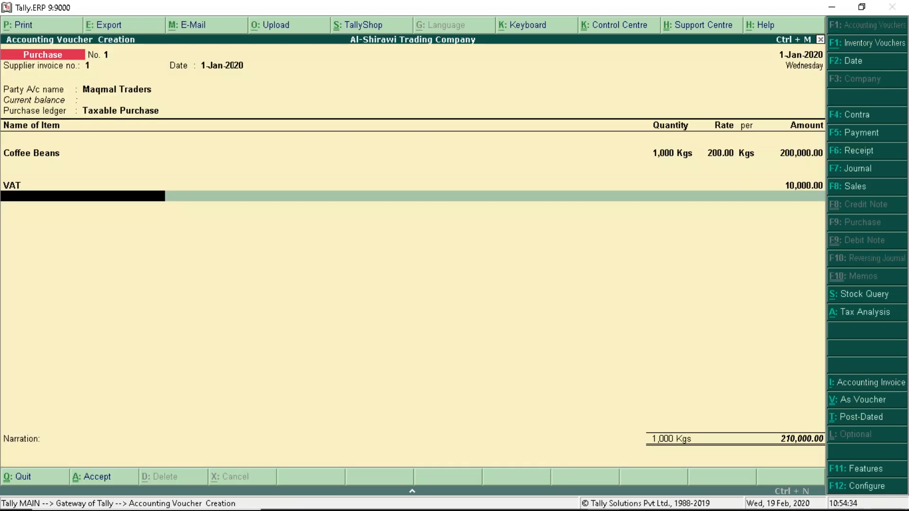
key("Return")
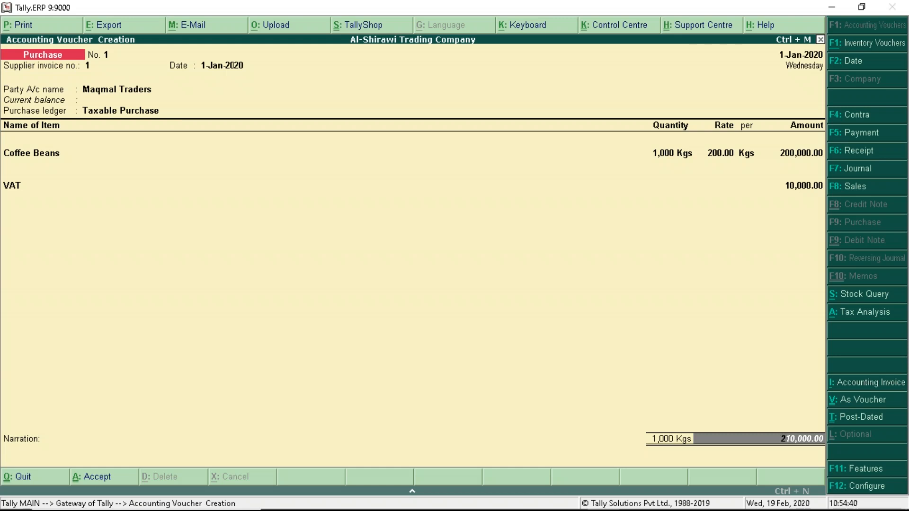
key("Return")
key("BackSpace")
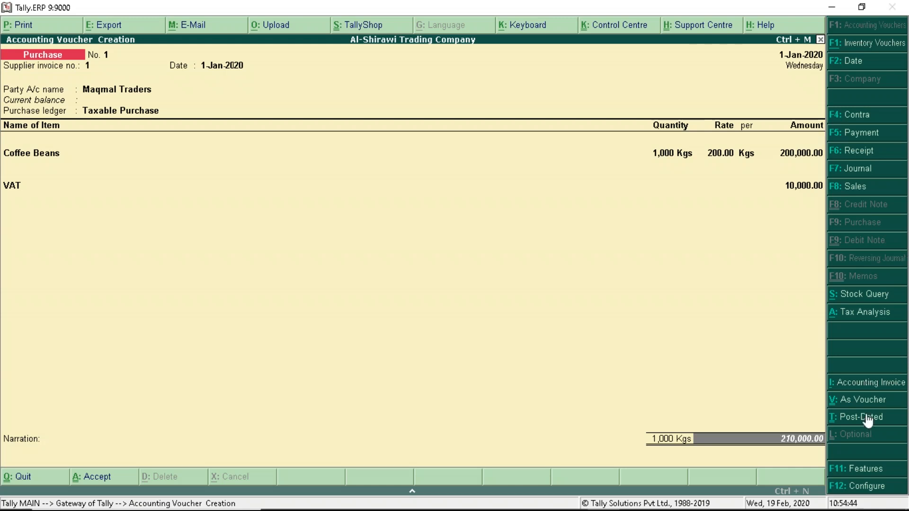
left_click(866, 470)
key("Escape")
key("Escape")
key("Return")
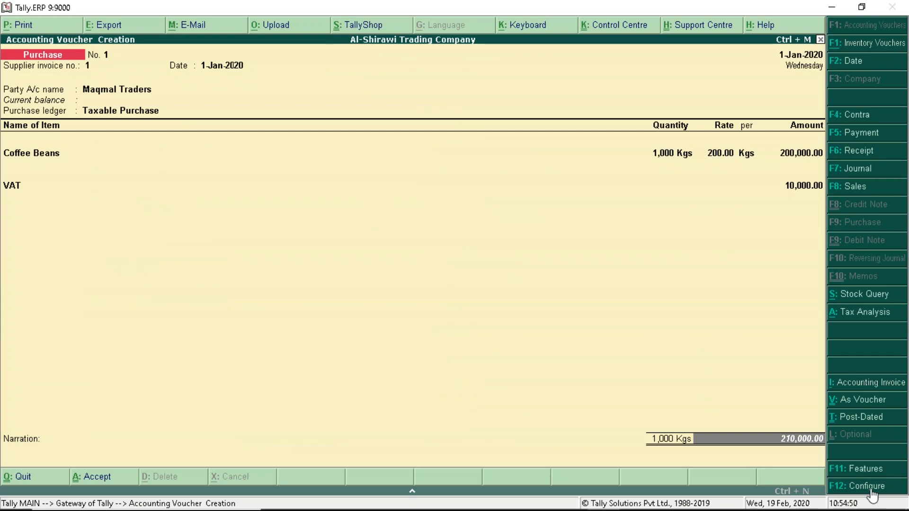
Step: Set Use defaults for bill allocations to No in the purchase invoice configuration and save it
left_click(872, 490)
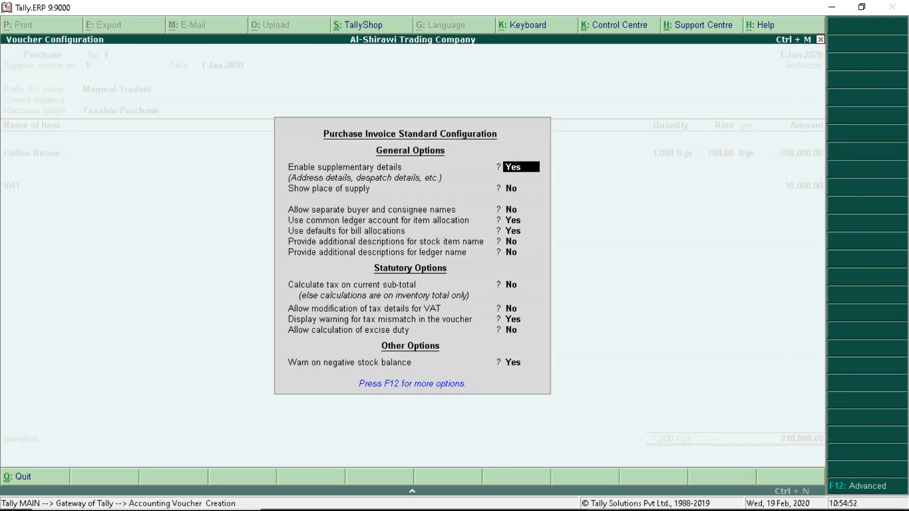
left_click(515, 230)
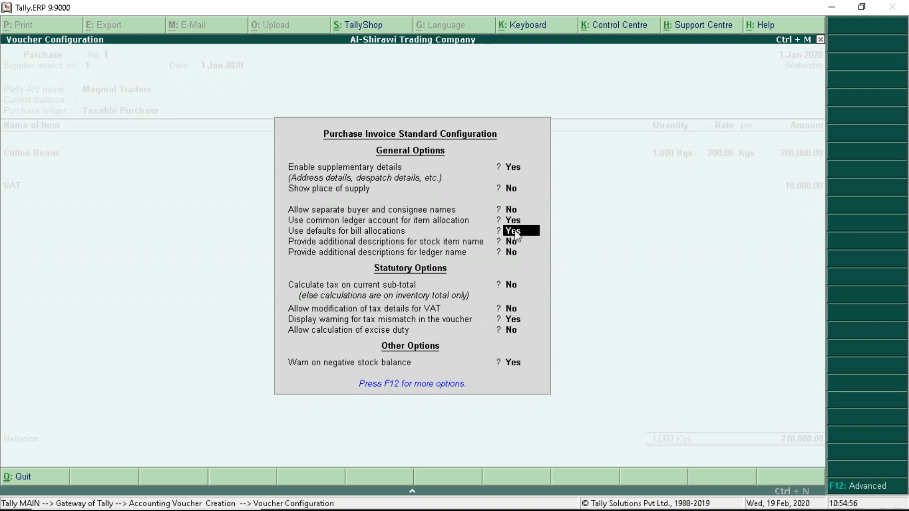
key("n")
key("ctrl+a")
Step: Go through the voucher again, keeping its party, ledger, item and VAT entries, to reach the bill-wise details for Maqmal Traders
key("Return")
key("Return")
key("Return")
key("Return")
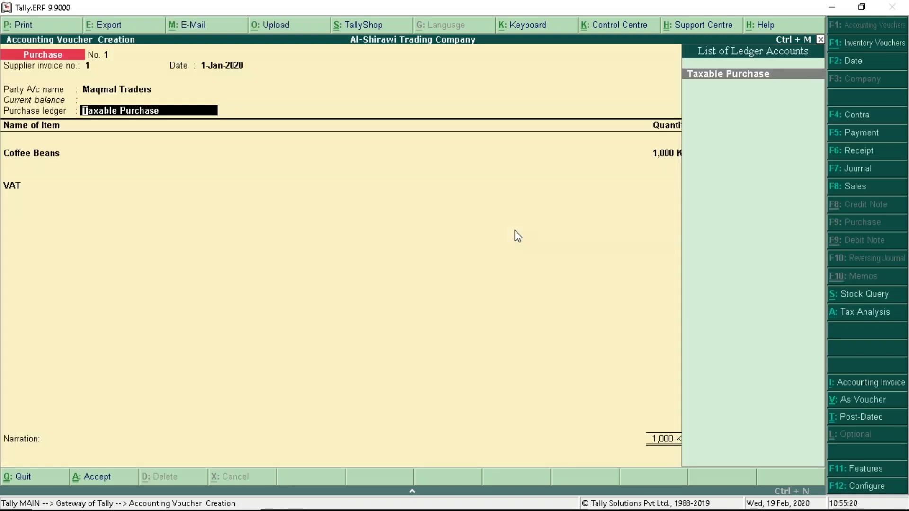
key("Return")
key("Return")
key("Return")
key("Return")
key("Return")
key("Return")
key("Return")
key("Return")
key("Return")
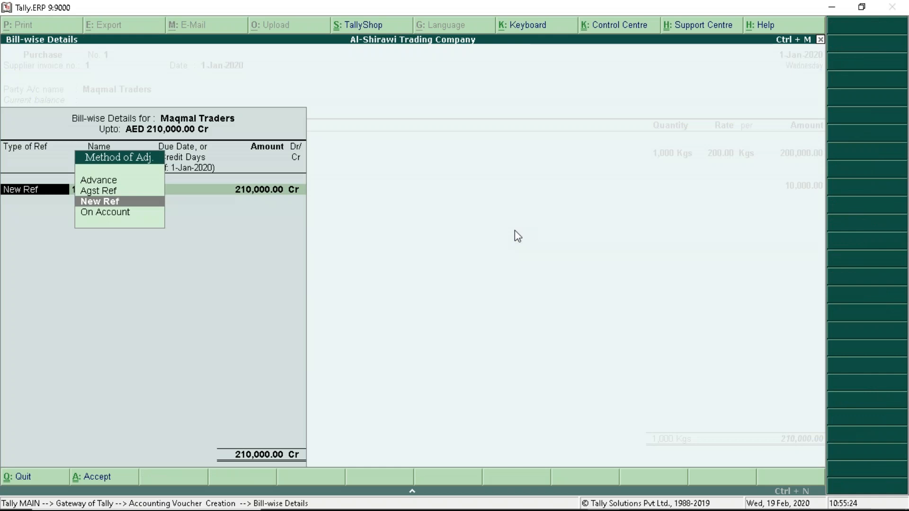
Step: Allocate the full credit amount to New Ref 1 in the bill-wise details and save the purchase voucher
key("Return")
key("Return")
key("Return")
key("Return")
key("Return")
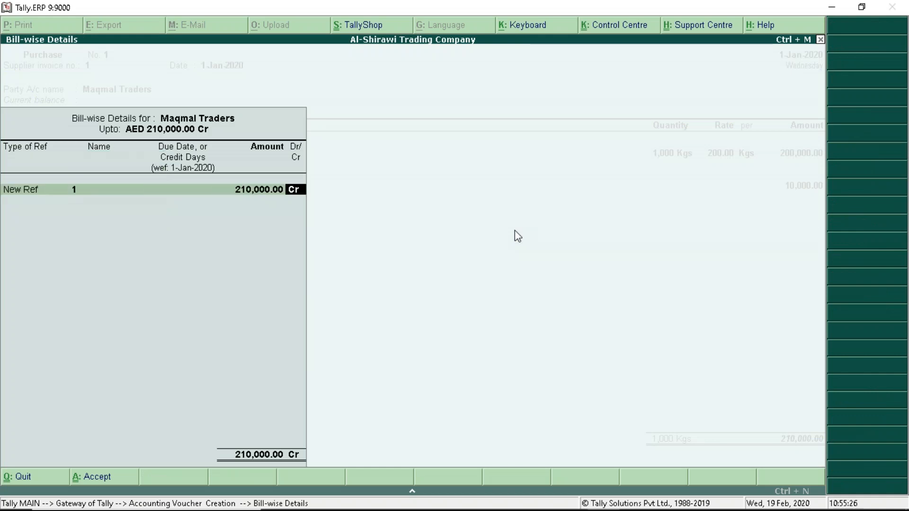
key("Return")
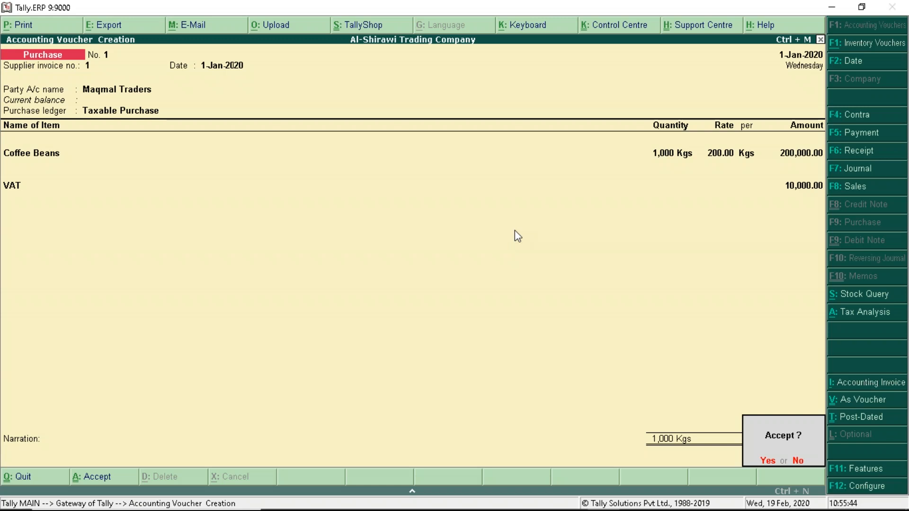
key("Return")
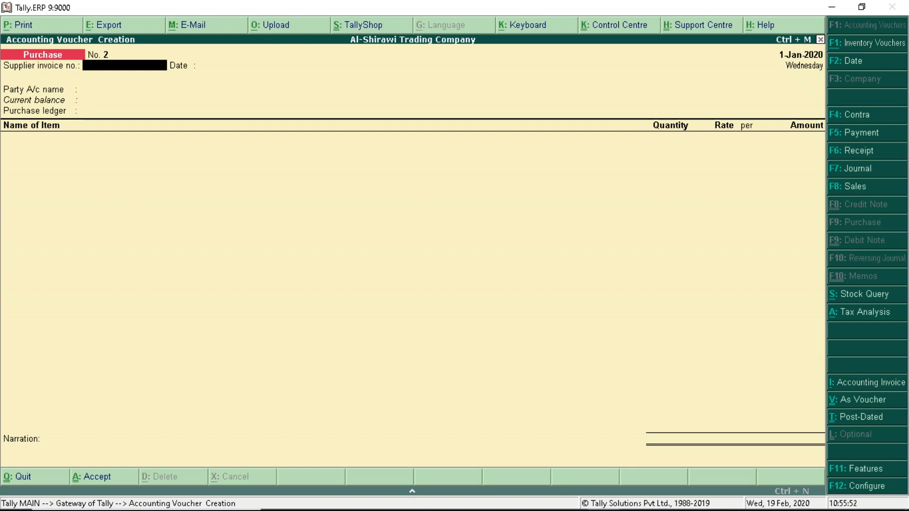
Step: Leave voucher entry without recording another purchase and open the VAT 201 report from the statutory VAT reports
key("Escape")
key("Return")
key("a")
key("Escape")
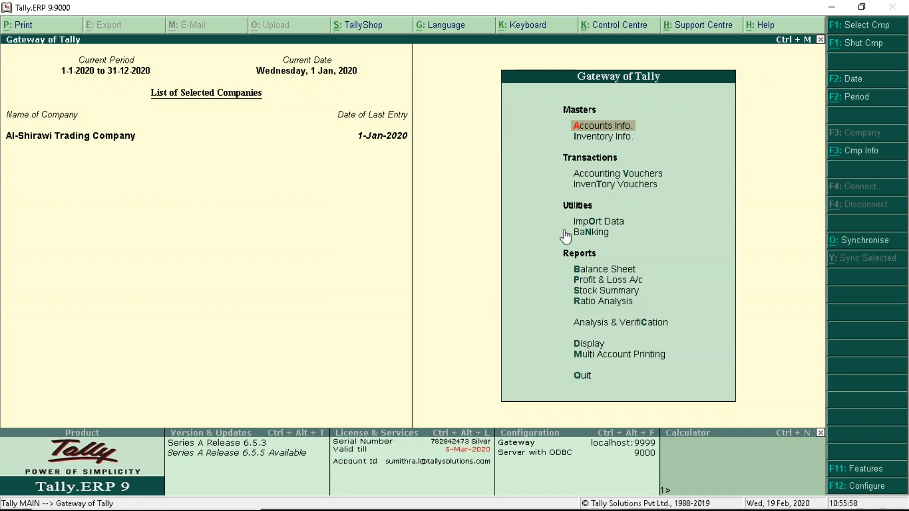
left_click(577, 348)
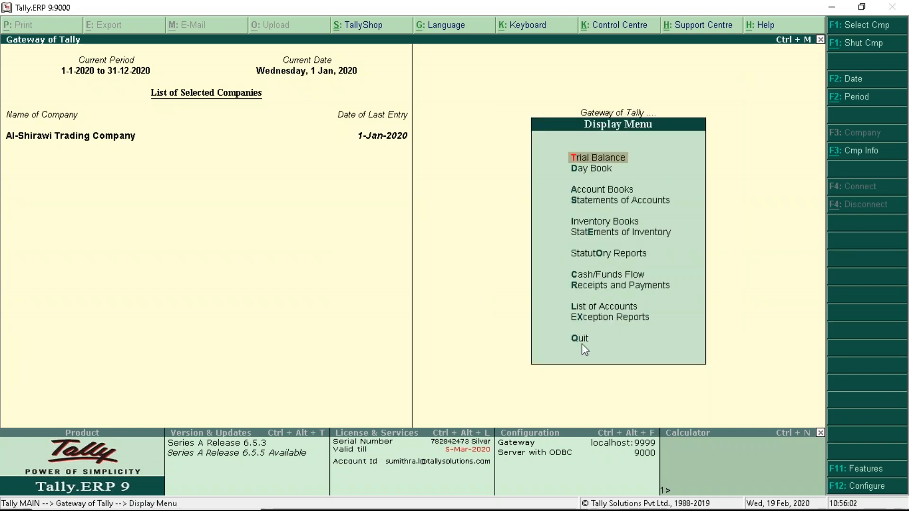
left_click(610, 254)
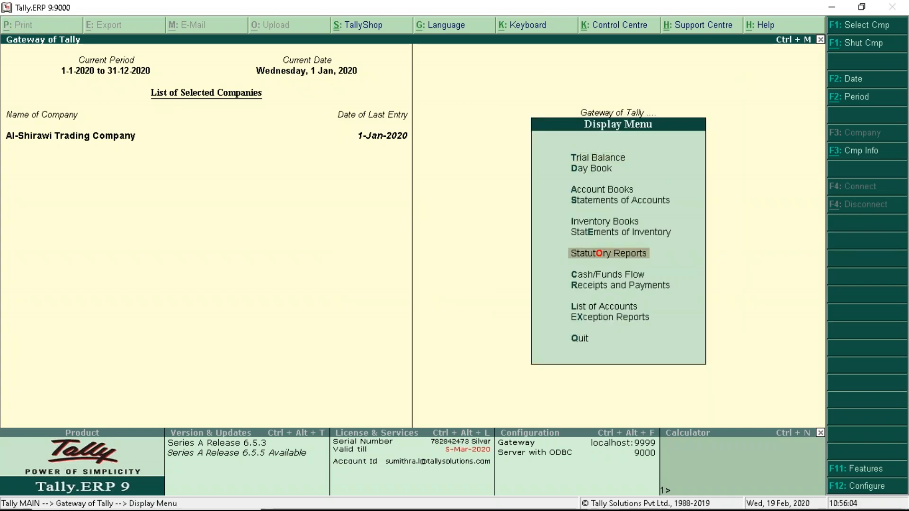
key("Return")
key("Return")
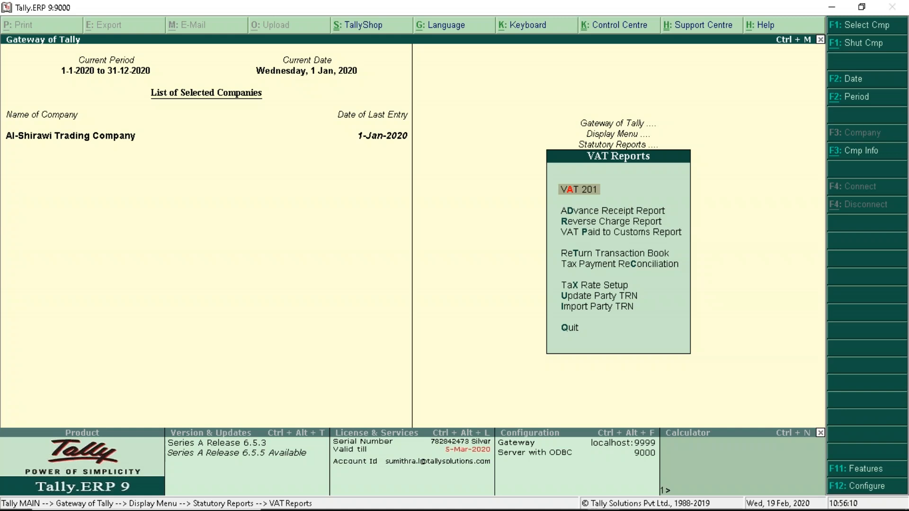
key("Return")
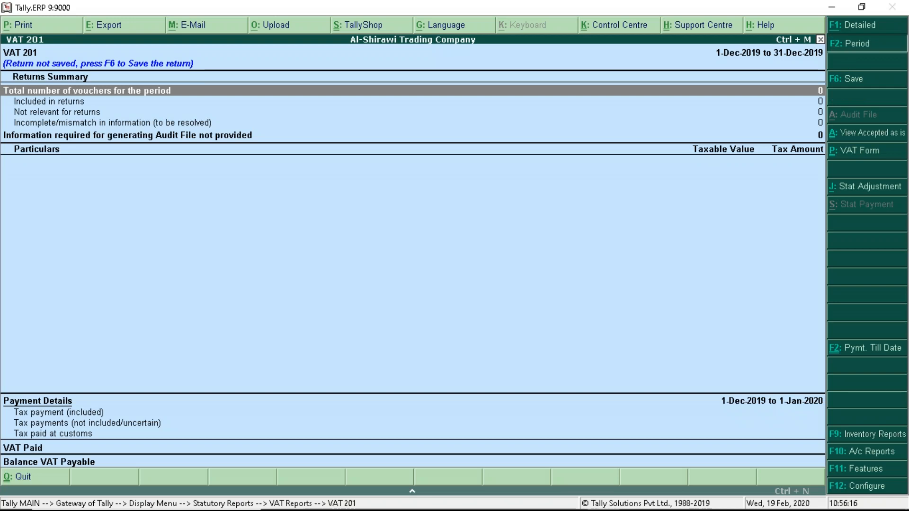
Step: Set the VAT 201 report period to 1-1-2020 through the end of January 2020 and review the return's purchase section
key("F2")
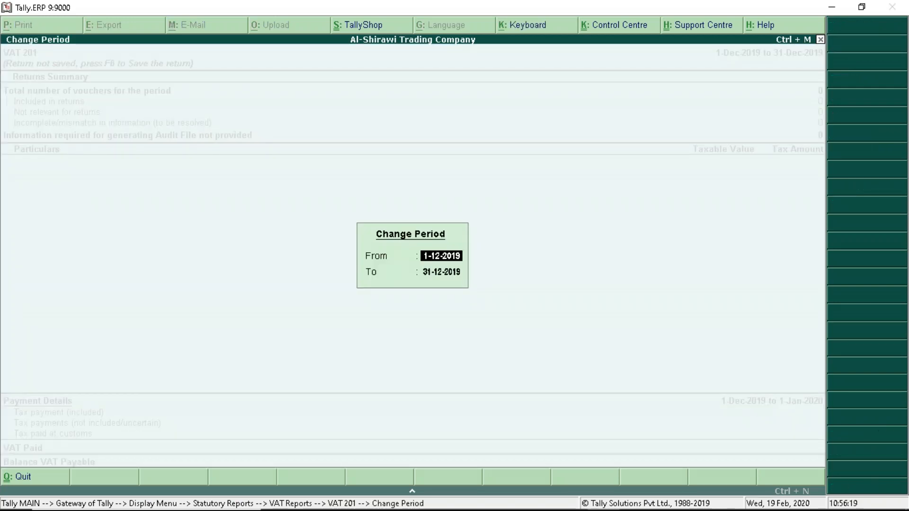
type("1-1-2020")
key("Return")
type("jan")
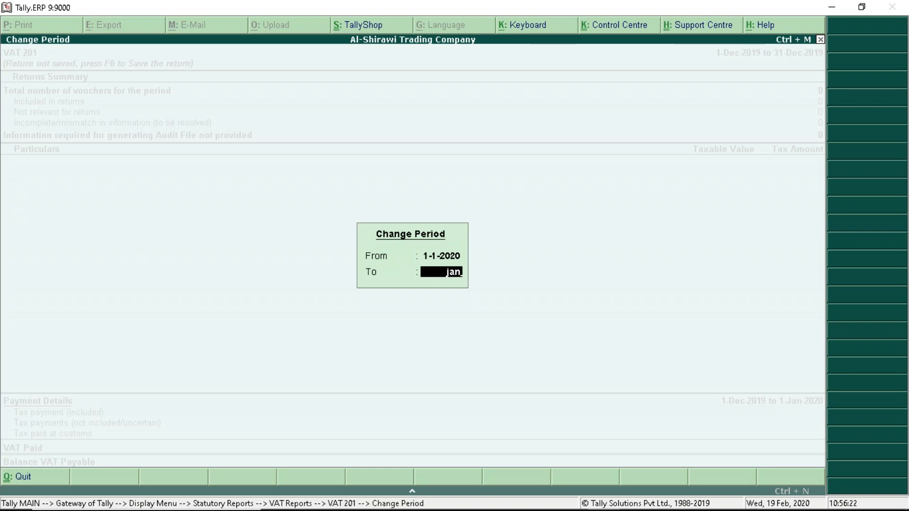
key("Return")
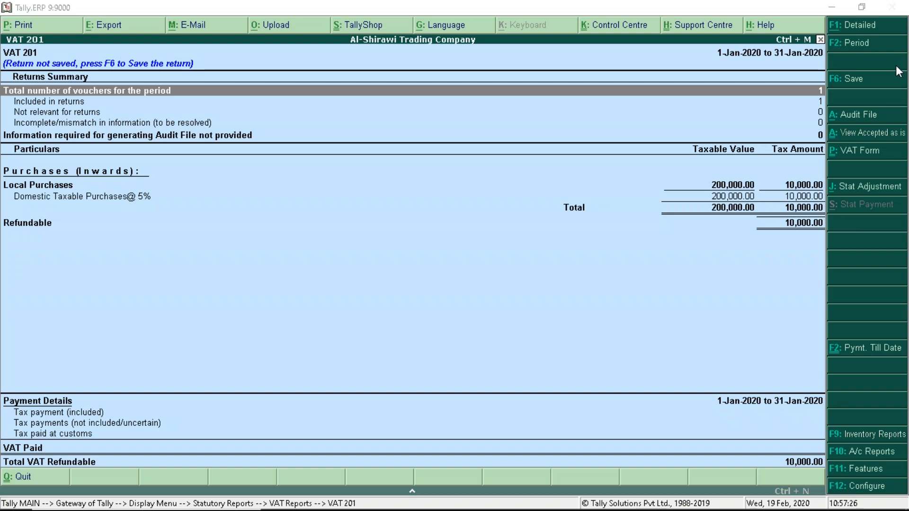
left_click(580, 252)
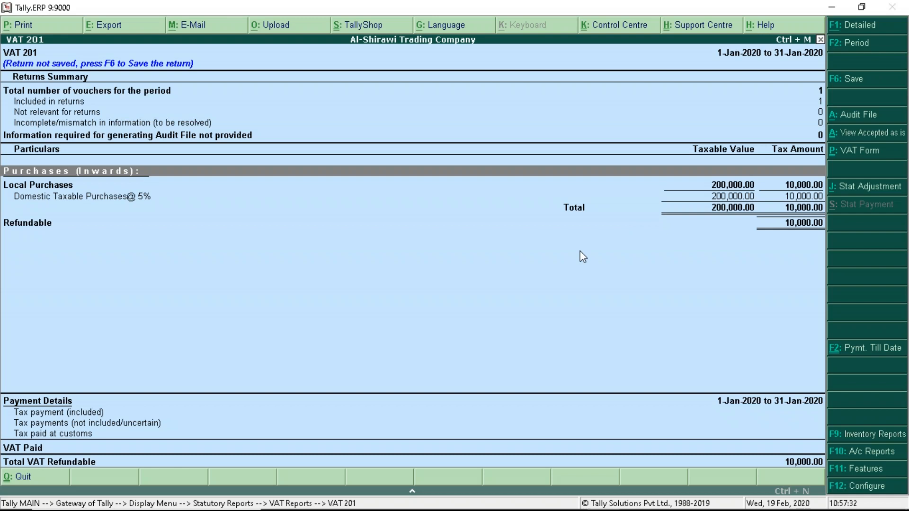
Step: Leave the VAT 201 report, return to the Gateway of Tally and switch to the presentation slides
key("Escape")
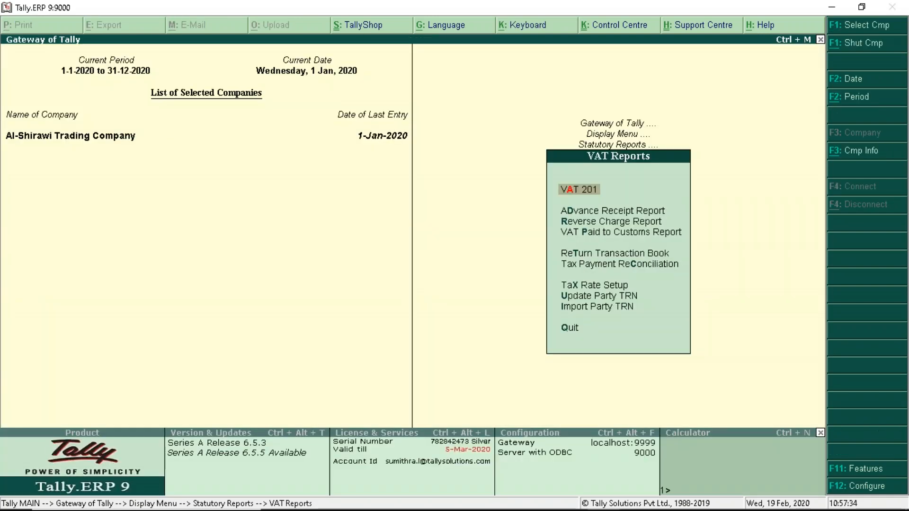
key("Escape")
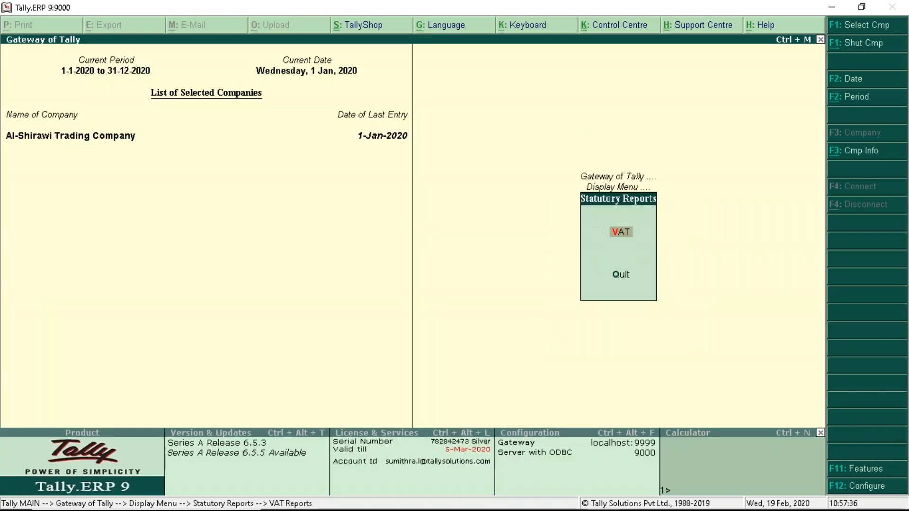
key("Escape")
key("Escape")
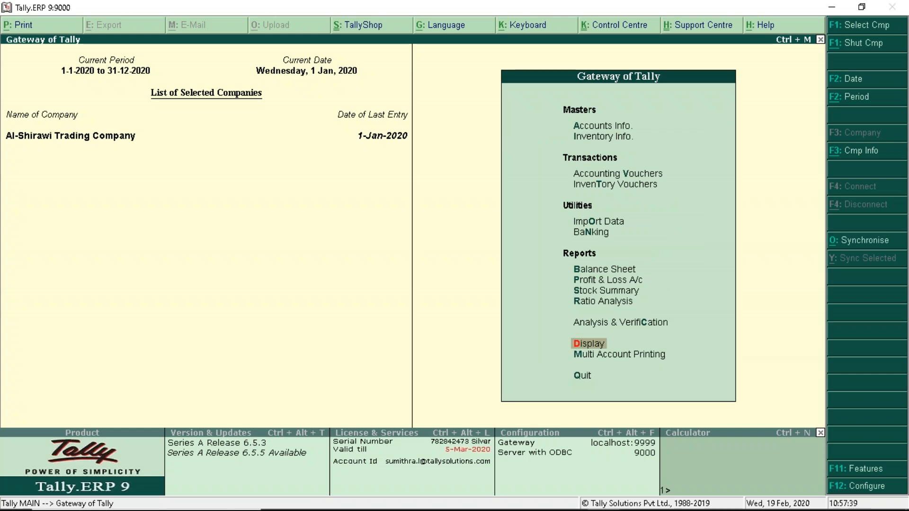
key("alt+Tab")
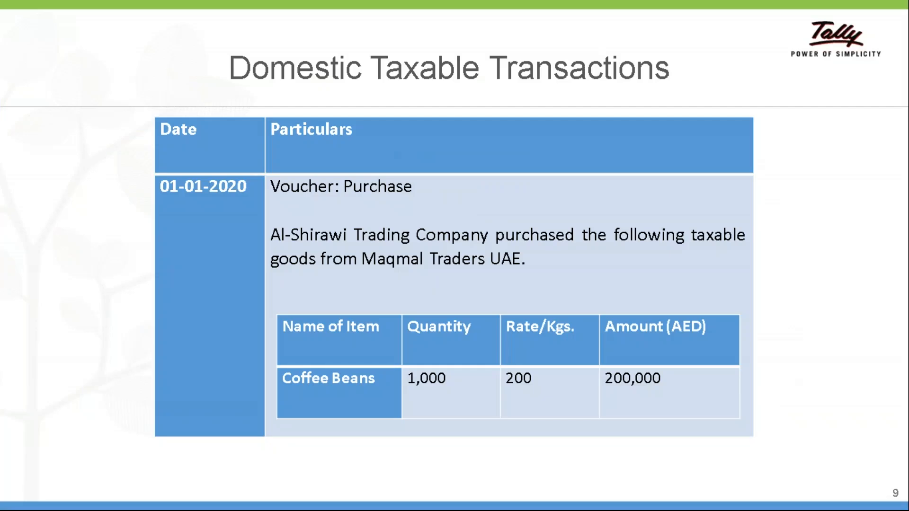
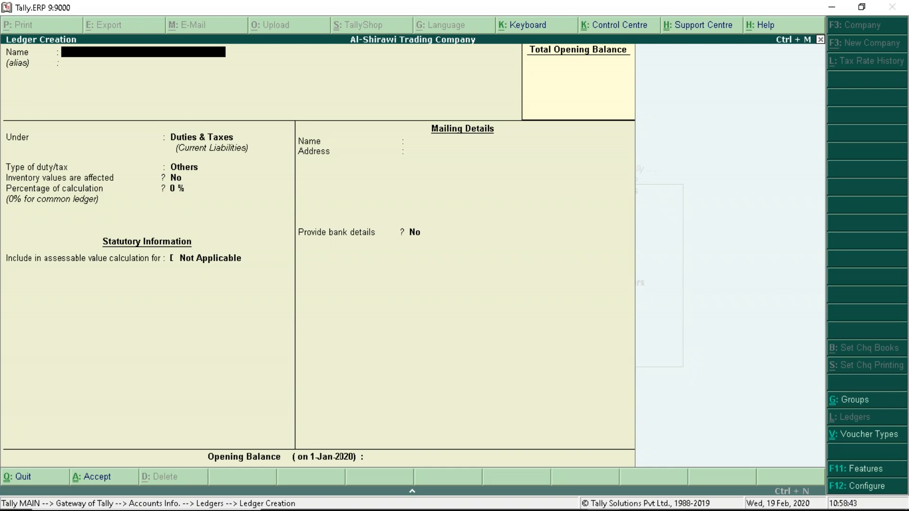
Step: Name the new ledger Taxable Sales and group it under Sales Accounts, keeping inventory values affected as Yes
type("axable Sales")
key("Return")
key("Return")
type("Sa")
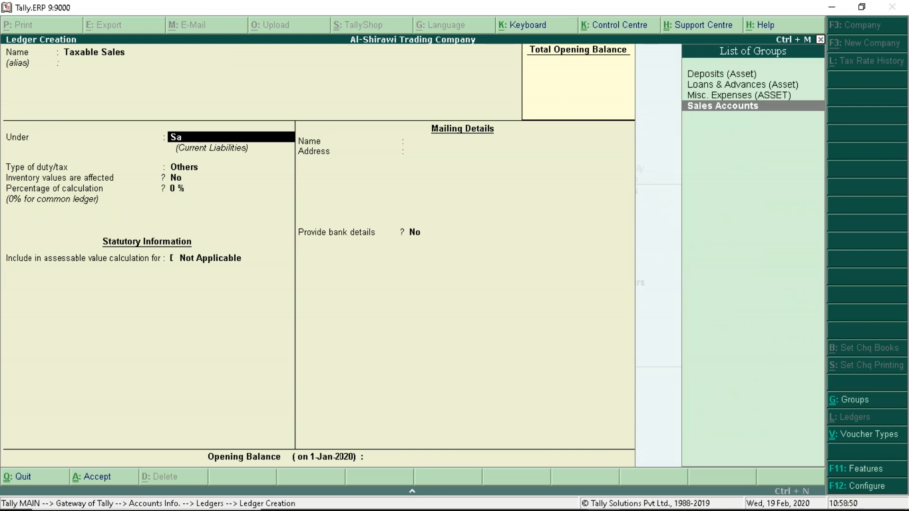
key("Return")
key("Return")
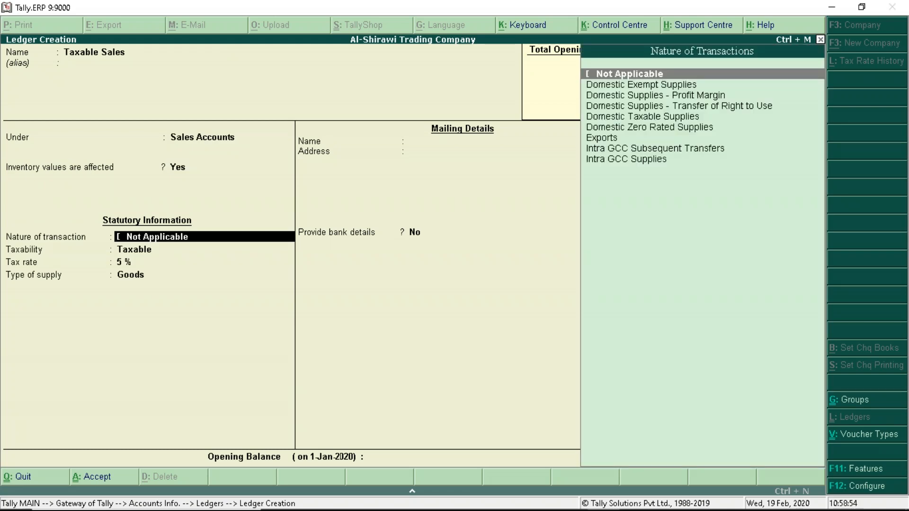
Step: Set the nature of transaction to Domestic Taxable Supplies, keep Taxable, 5 % and Goods, and save the Taxable Sales ledger
key("Down")
key("Down")
key("Down")
key("Down")
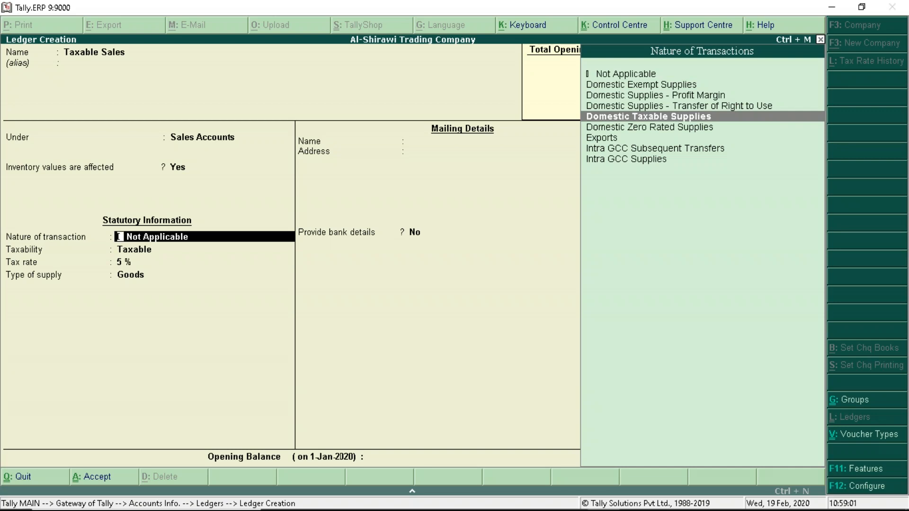
key("Return")
key("Return")
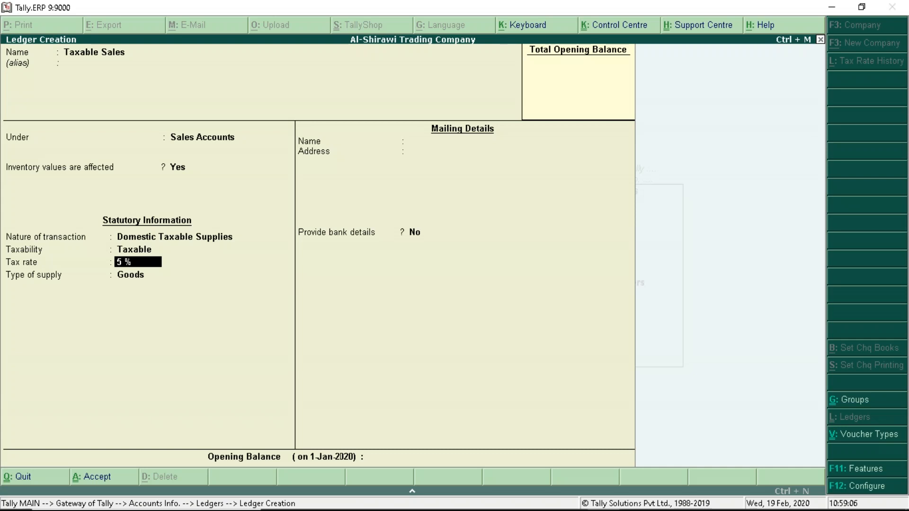
key("Return")
key("Return")
key("Return")
key("Return")
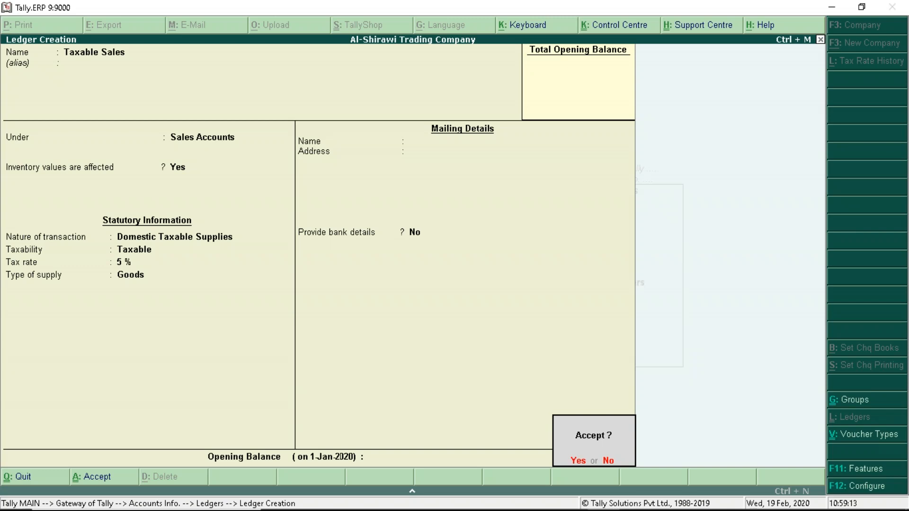
key("Return")
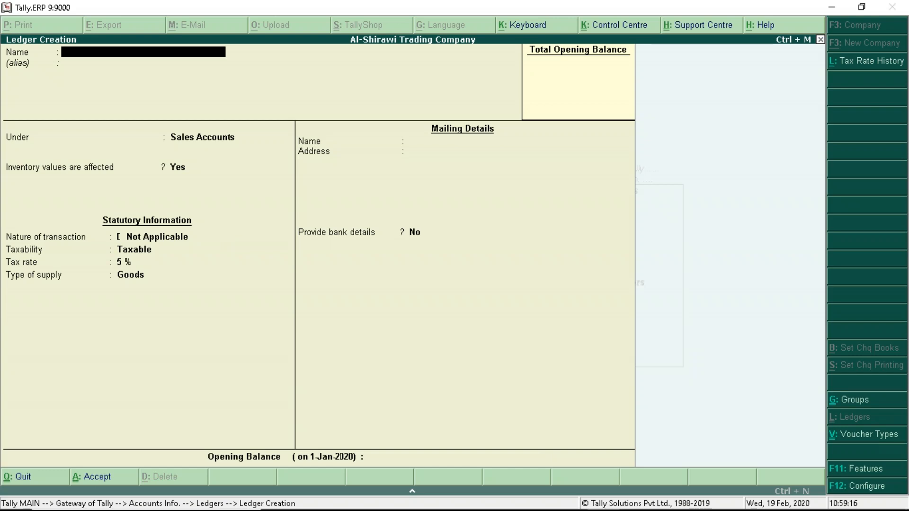
Step: Start a Fresh Beans ledger under Sundry Debtors with bill-by-bill balances set to Yes, keeping the credit-day check and inventory values at No
type("Fresh Beans")
key("Return")
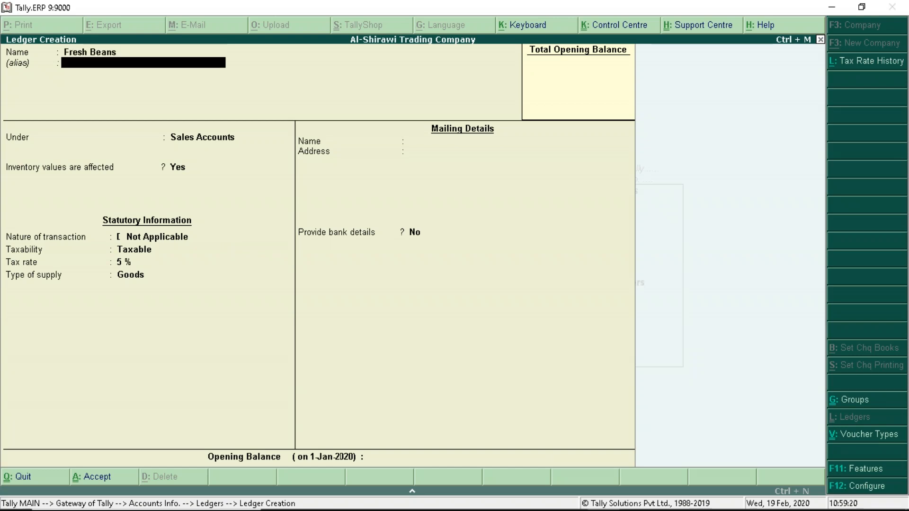
key("Return")
type("Sund")
key("Down")
key("Down")
key("Return")
type("Yes")
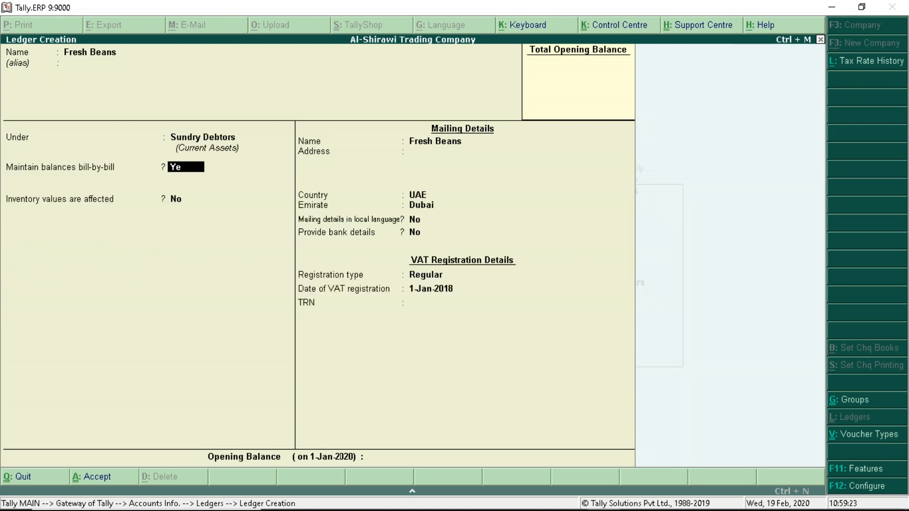
key("Return")
key("Return")
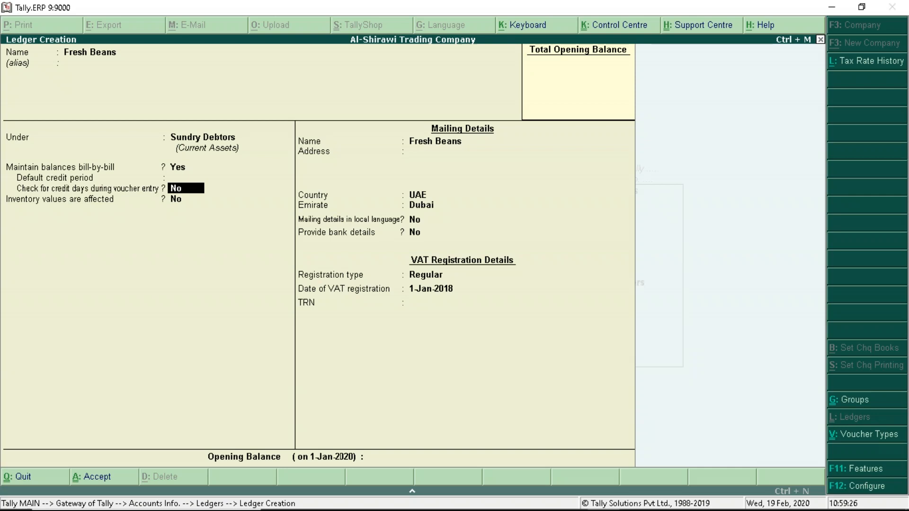
key("Return")
key("Return")
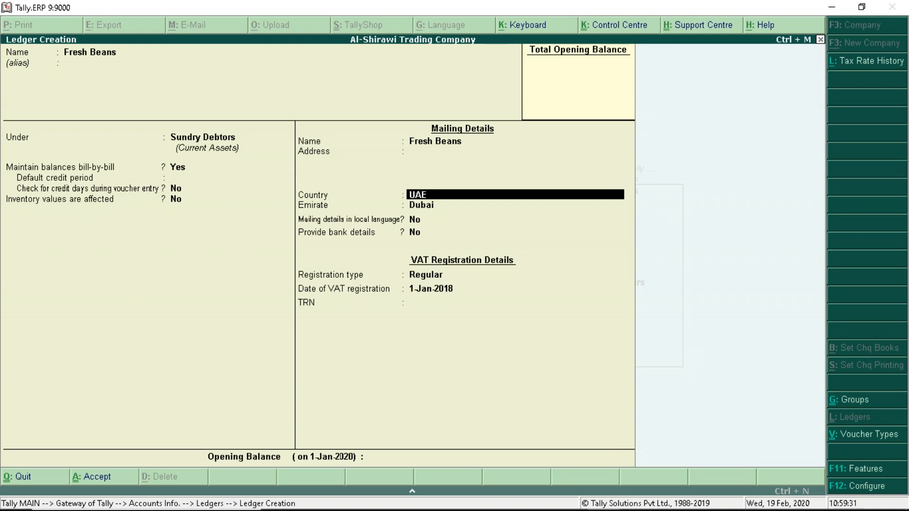
Step: Keep UAE, Dubai and Regular registration for Fresh Beans, enter the party's TRN, and save the ledger
key("Return")
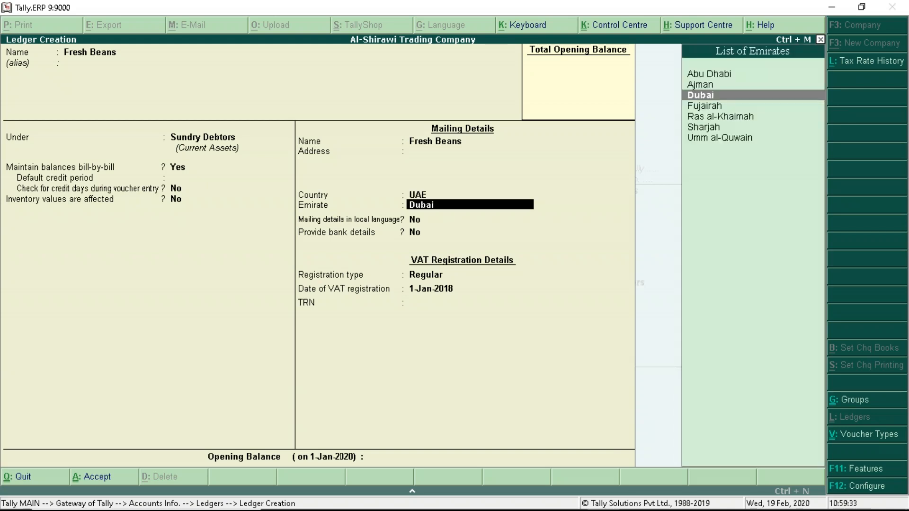
key("Return")
key("Return")
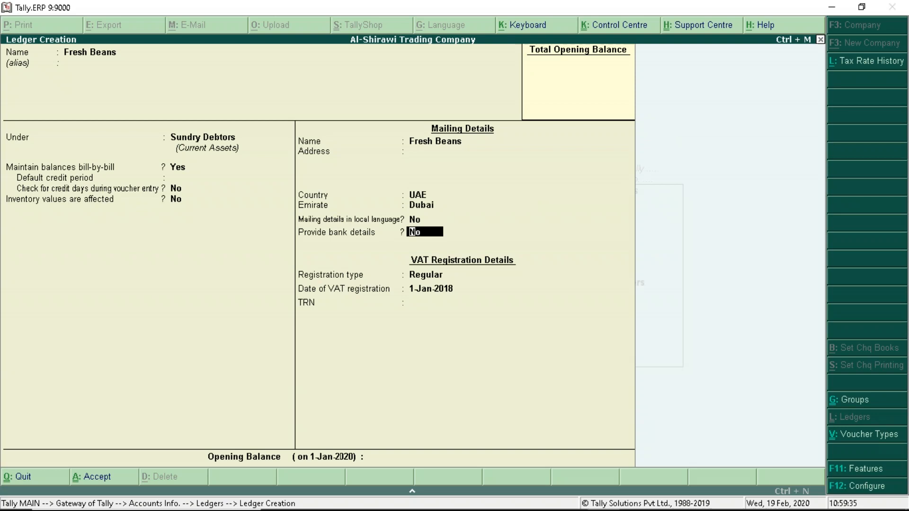
key("Return")
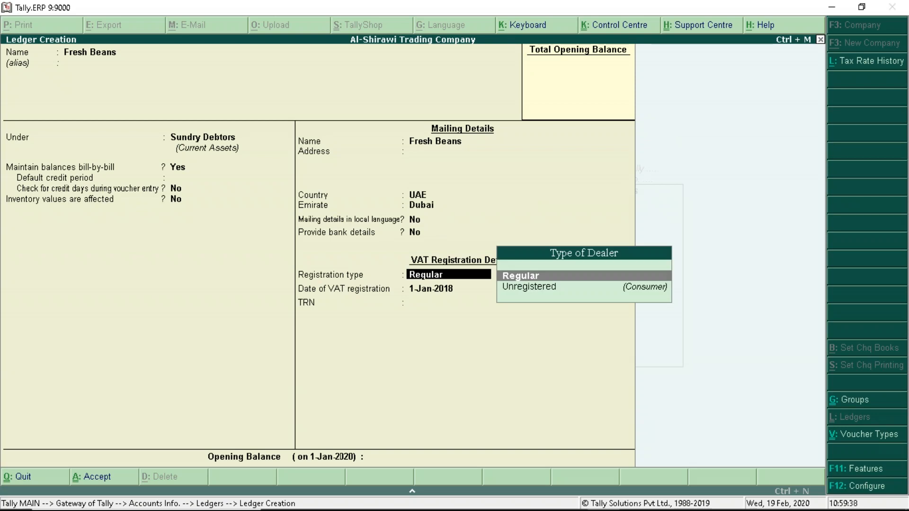
key("Return")
key("Return")
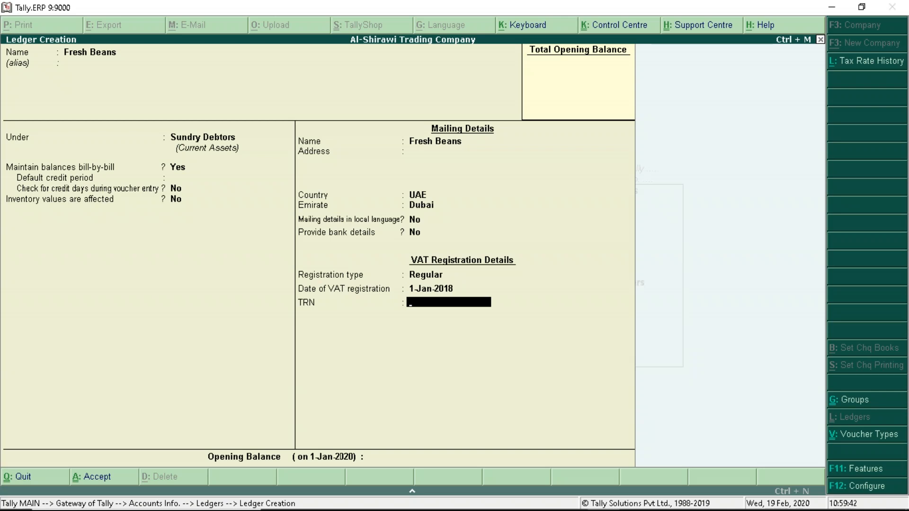
type("987654321123456")
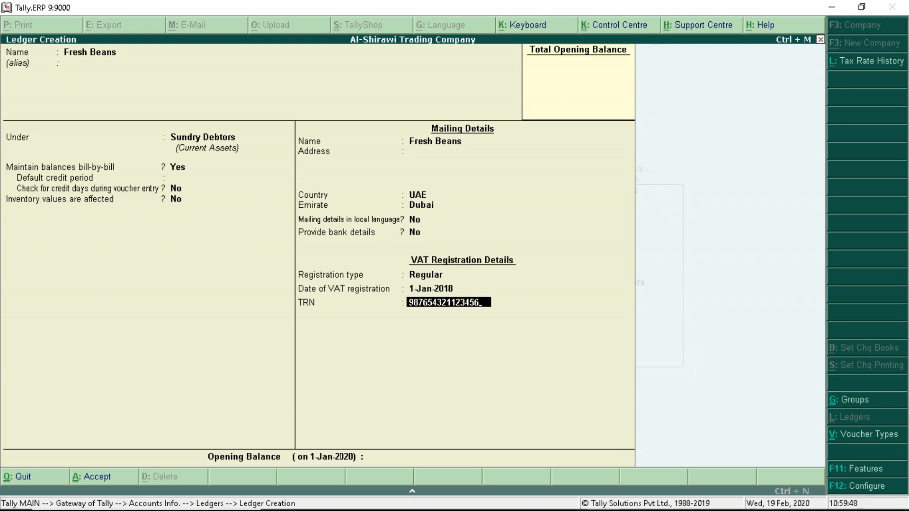
key("Return")
key("Return")
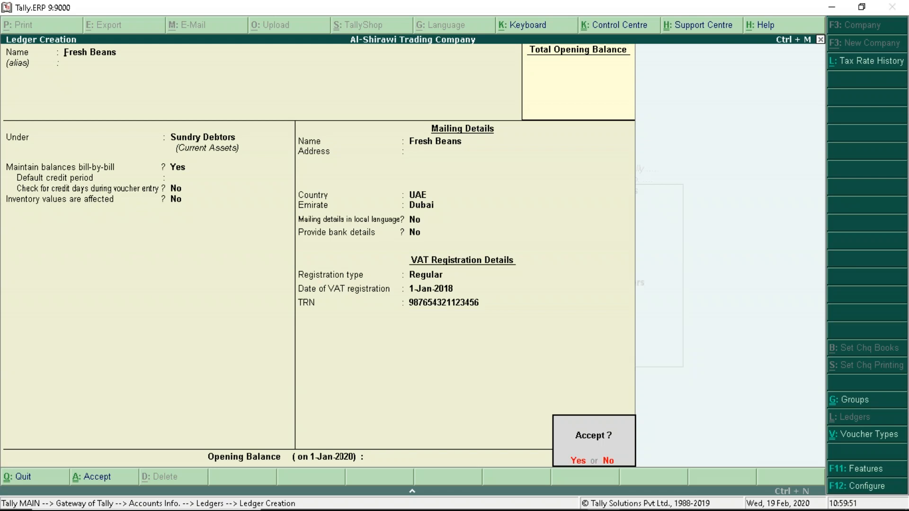
key("Return")
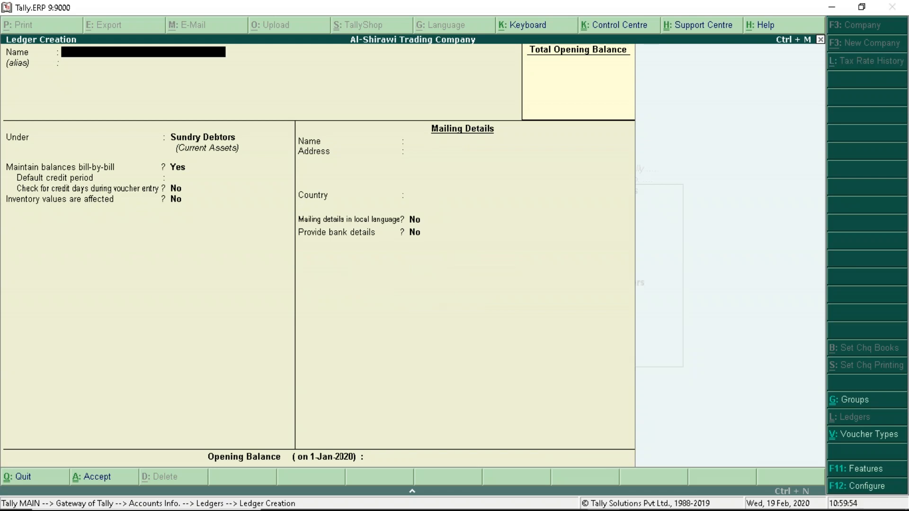
Step: Leave ledger creation and start a sales voucher dated 2-1-2020
key("Escape")
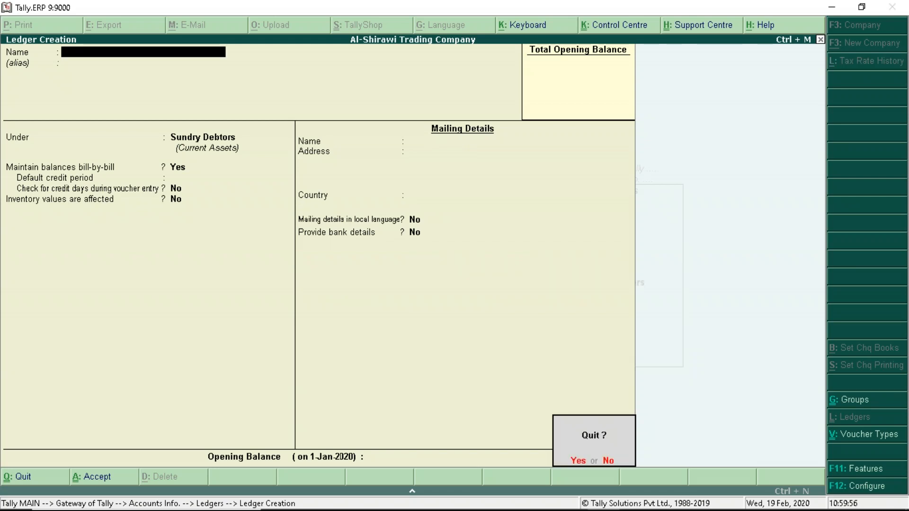
key("Return")
key("Escape")
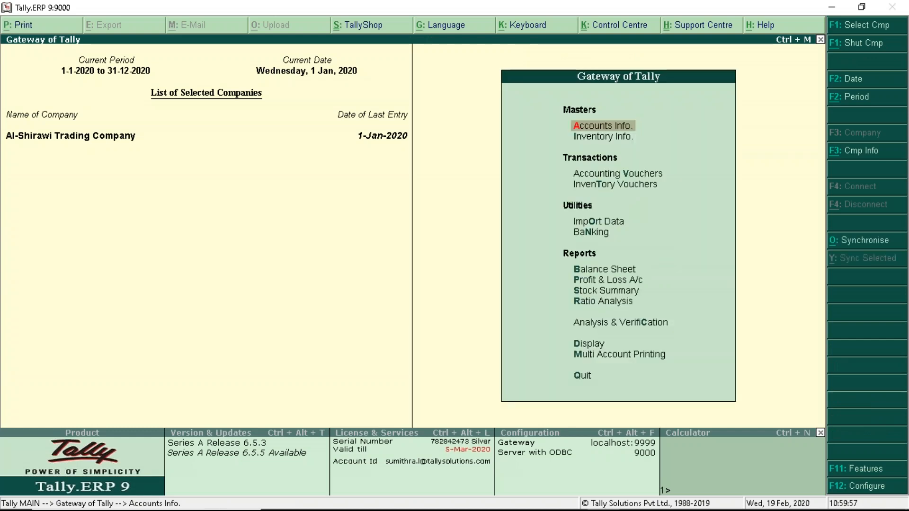
key("v")
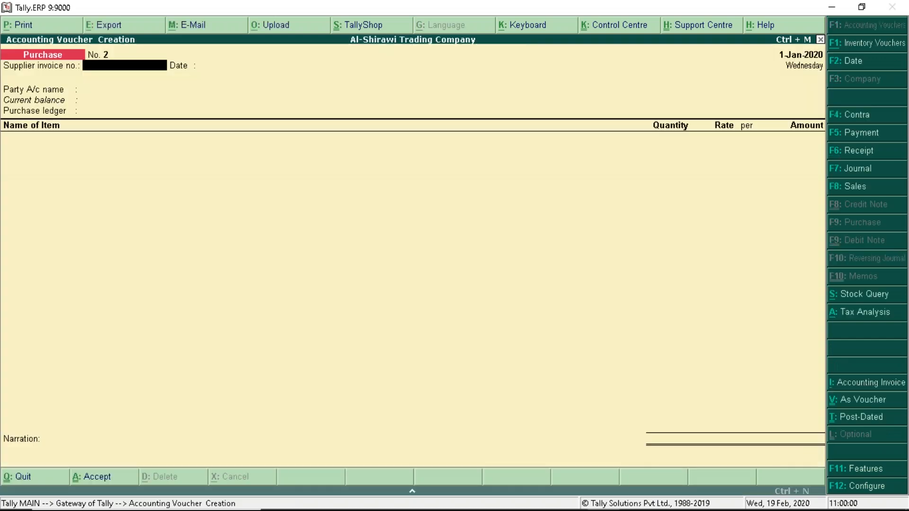
left_click(844, 188)
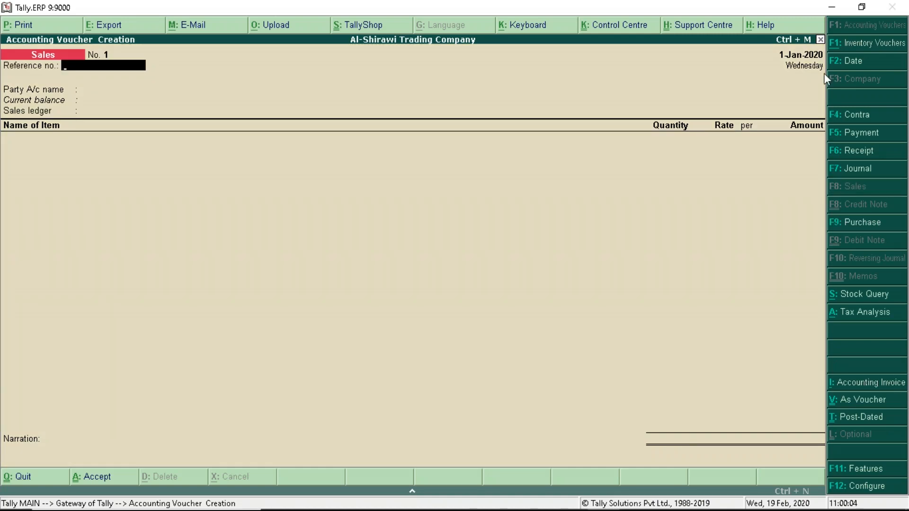
left_click(841, 68)
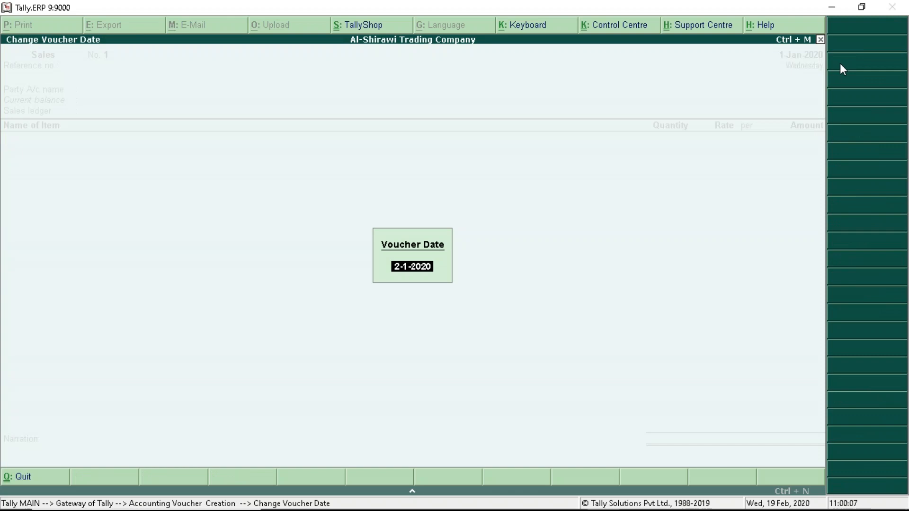
key("Return")
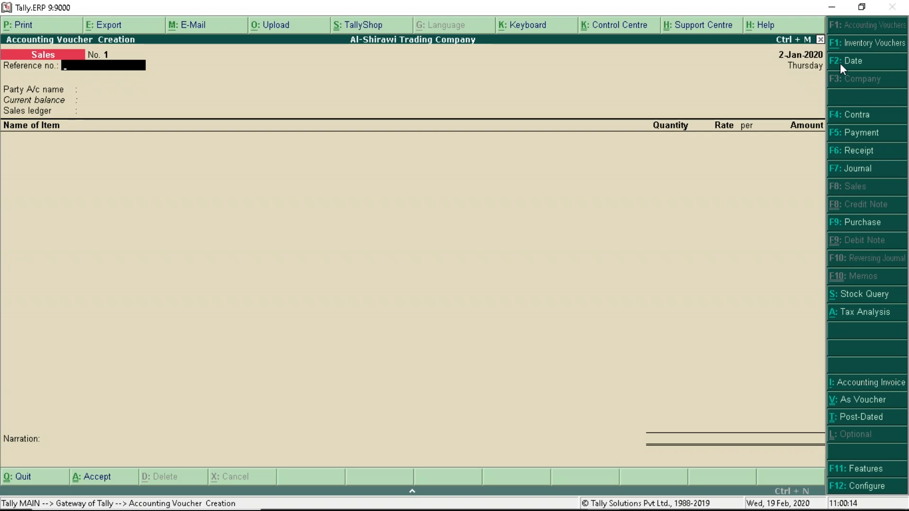
Step: Enter reference number 1, choose Fresh Beans as the sales voucher's party account and accept its party details
type("1")
key("Return")
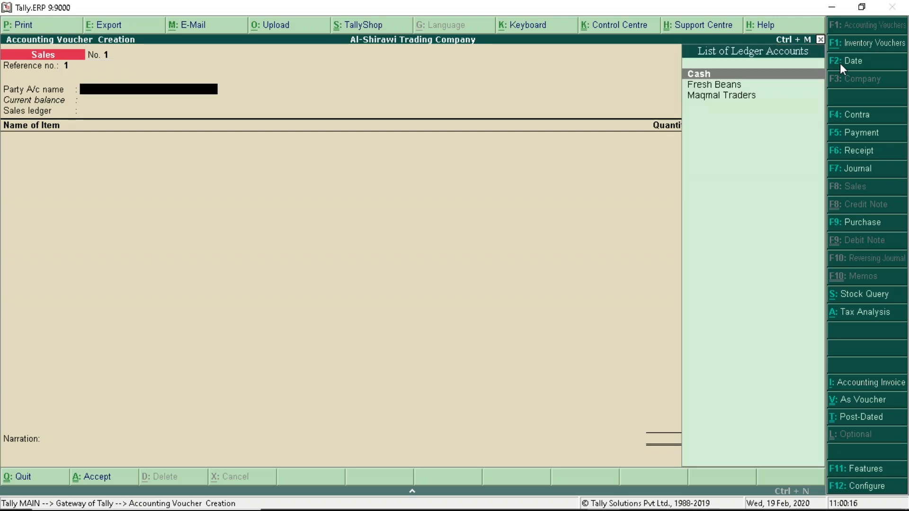
key("Down")
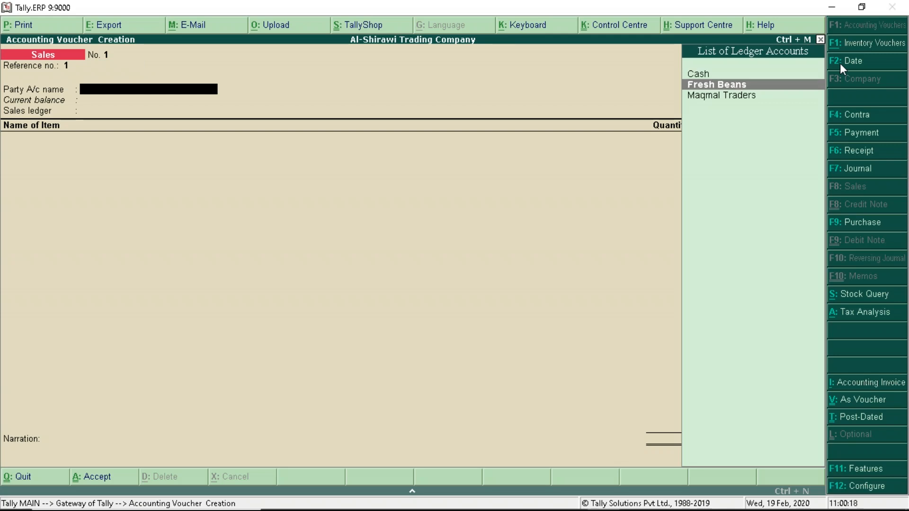
key("Return")
key("ctrl+a")
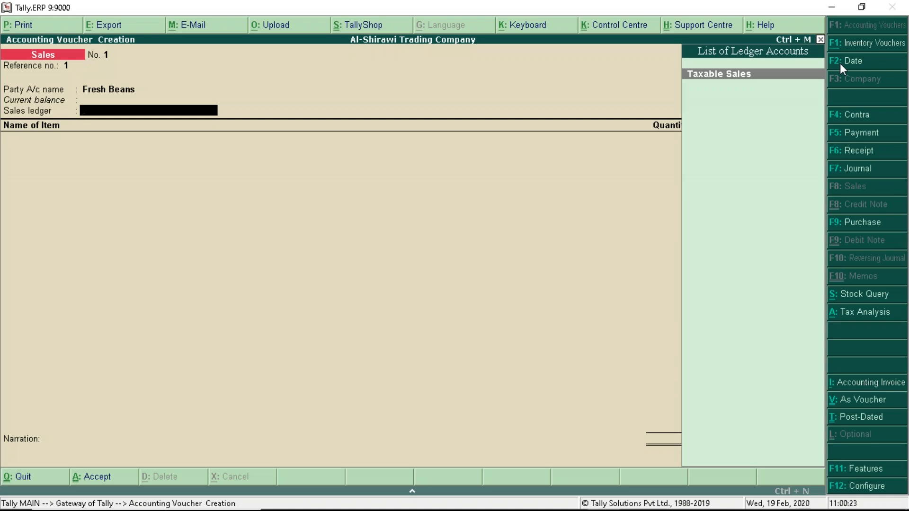
Step: Choose Taxable Sales as the sales ledger and enter 500 Kgs of Coffee Beans at a rate of 300
key("Return")
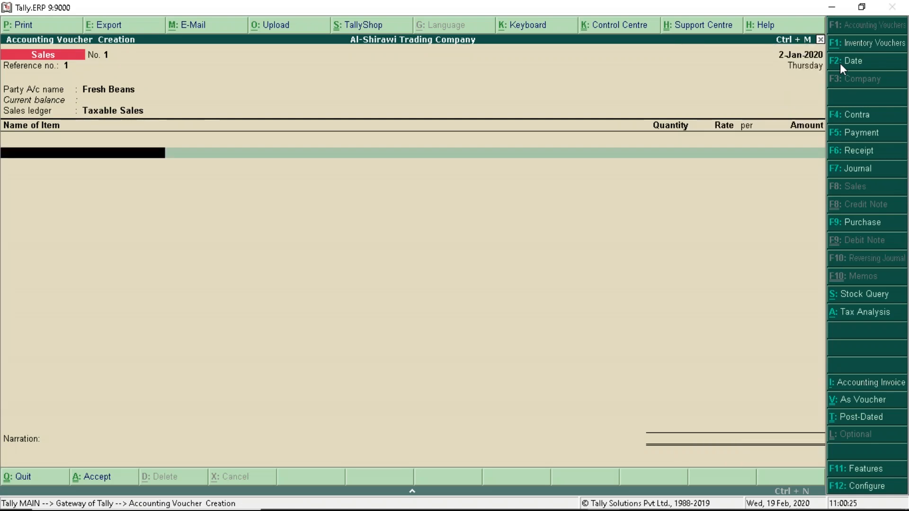
key("Down")
key("Return")
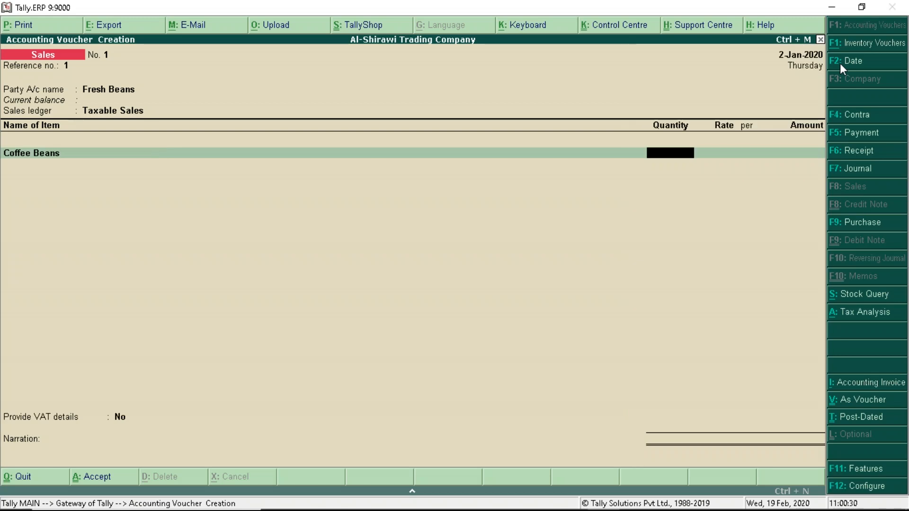
type("500")
key("Return")
type("300")
key("Return")
key("Return")
key("Return")
Step: Add the VAT ledger below the Coffee Beans item, review the voucher's detailed tax analysis, and finish the ledger entries
key("Return")
type("V")
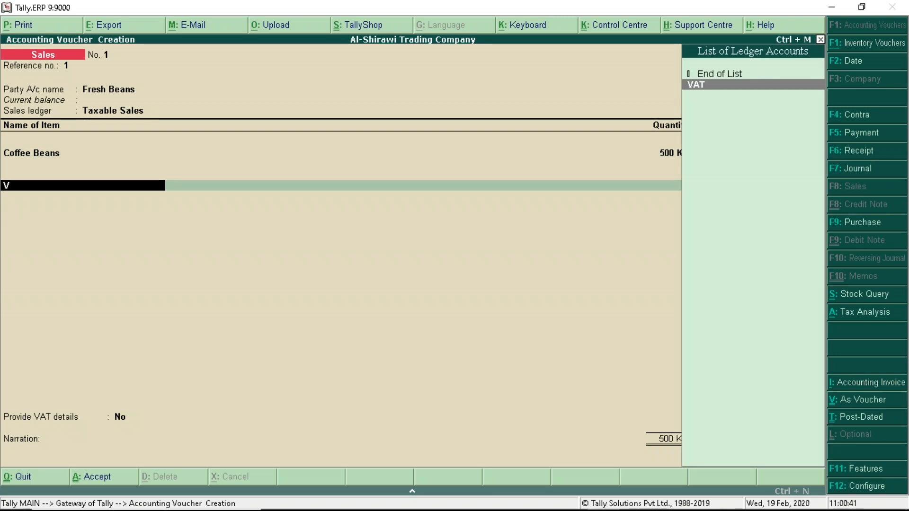
key("Return")
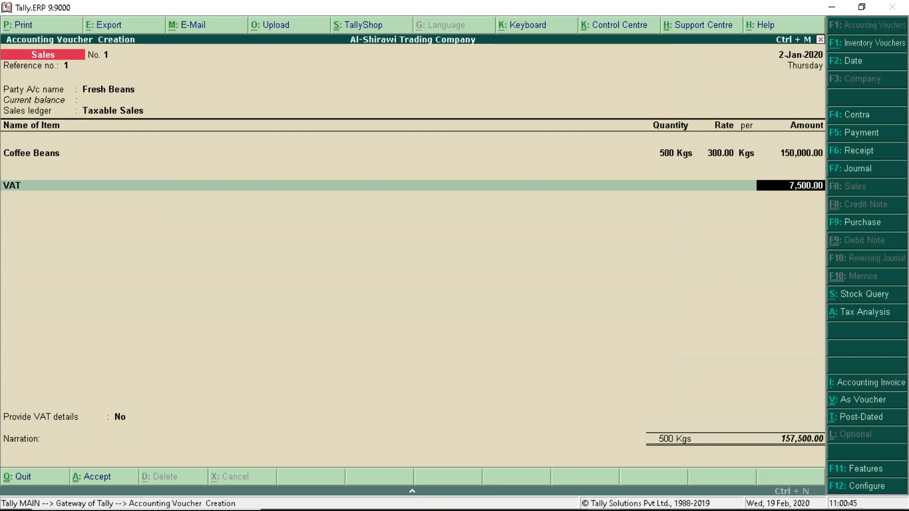
left_click(856, 316)
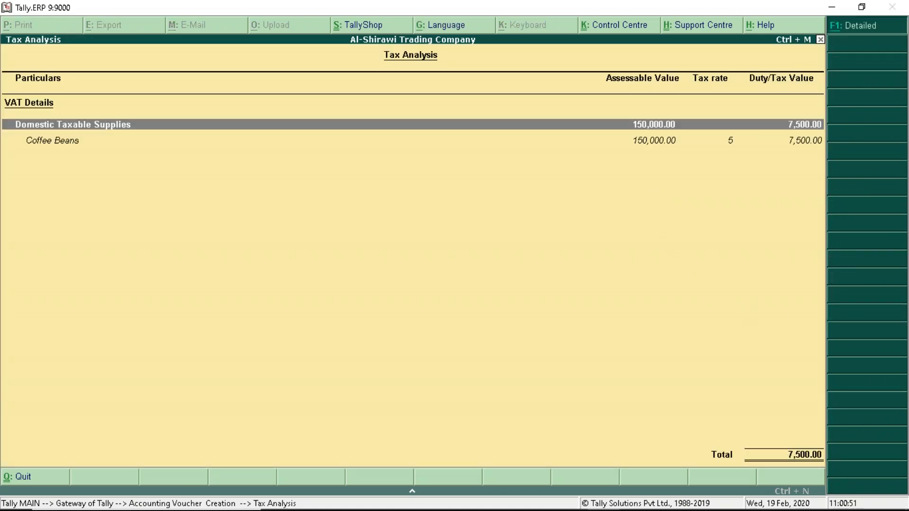
left_click(854, 34)
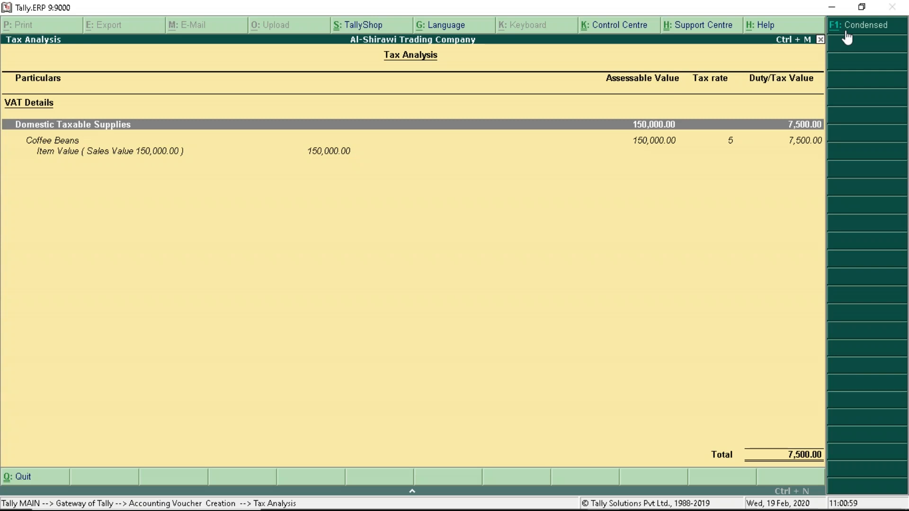
key("Escape")
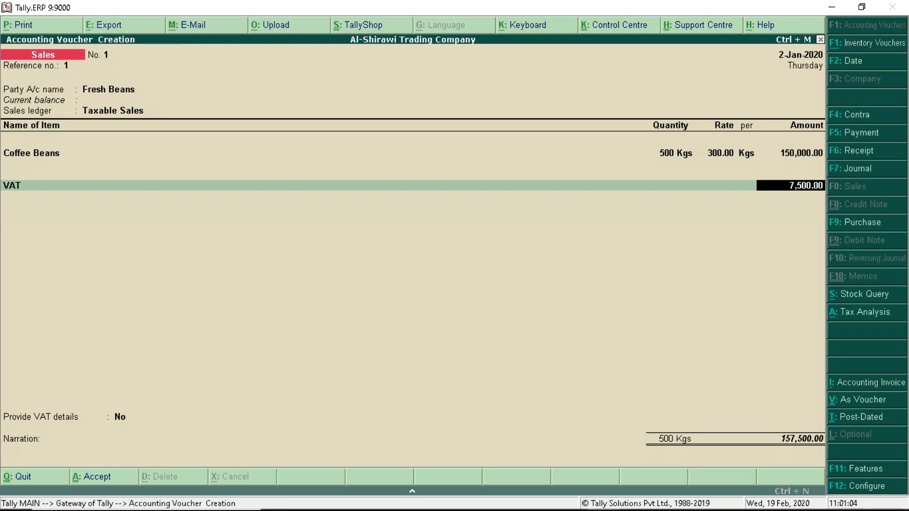
key("Return")
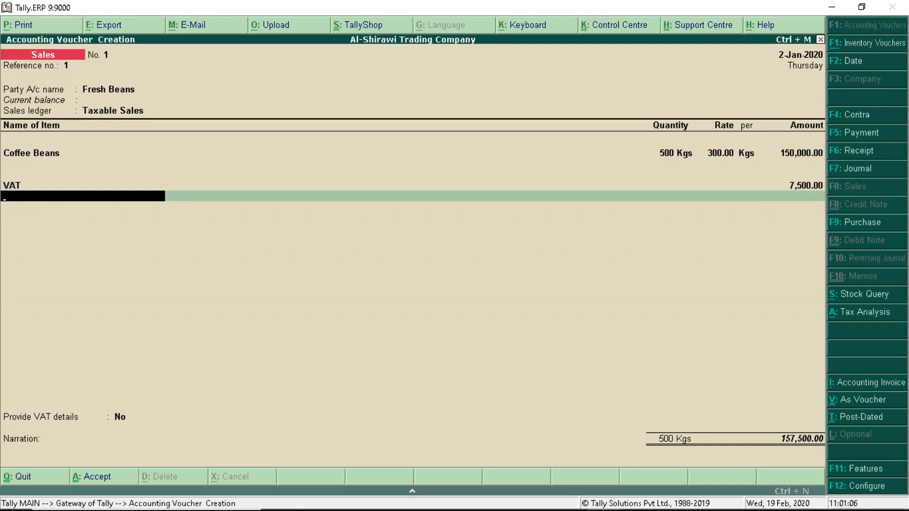
key("Return")
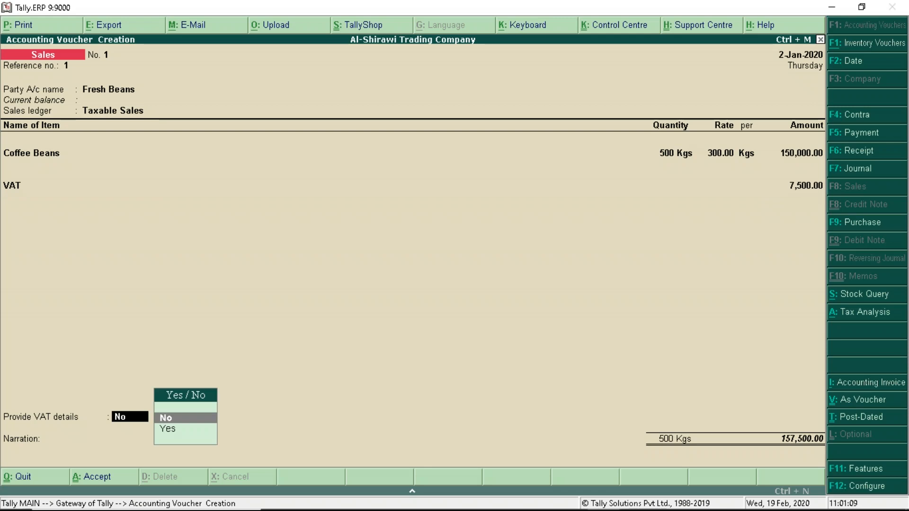
Step: Set Provide VAT details to Yes and look at the overseas tourist option, leaving it blank
key("Down")
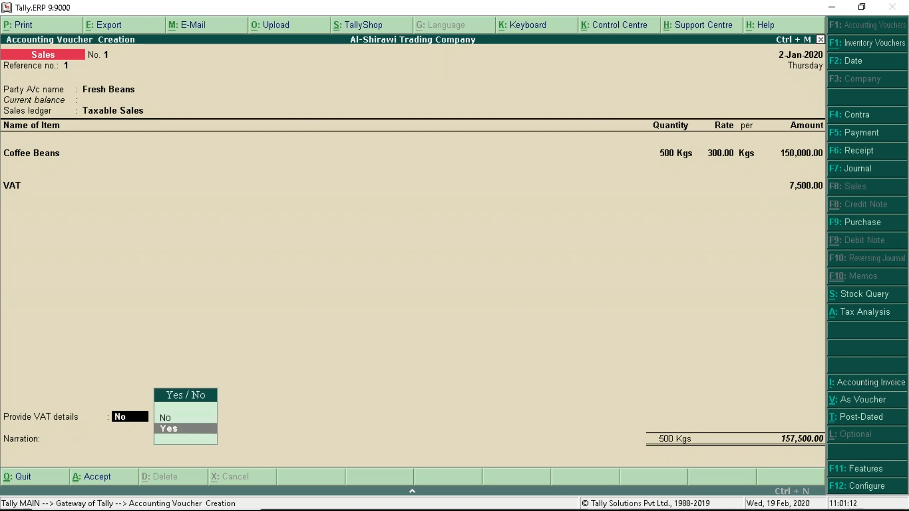
key("Return")
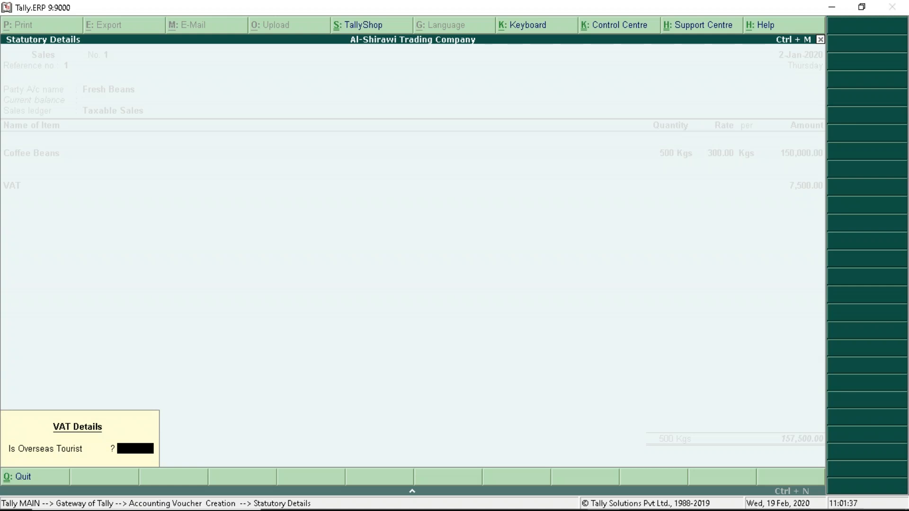
key("Return")
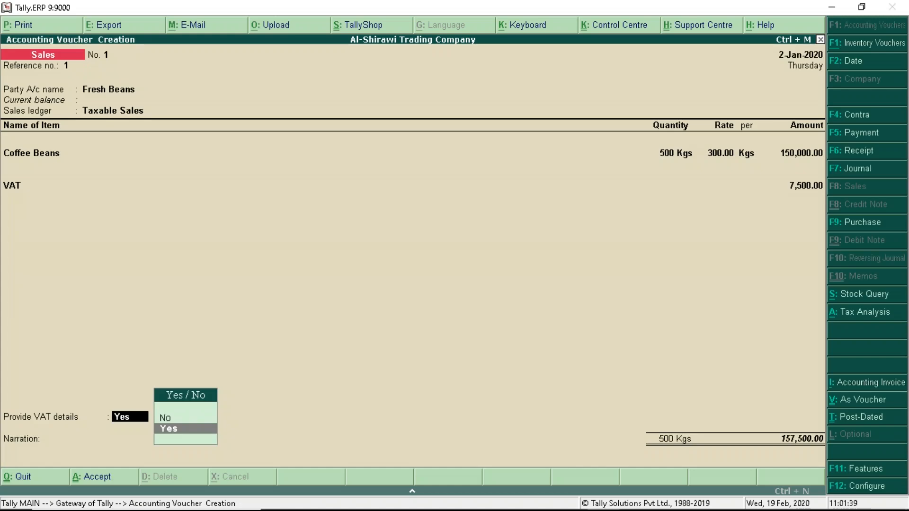
Step: Set Provide VAT details to No, leave the narration empty, and save the Fresh Beans sales voucher
key("Up")
key("Return")
key("Return")
key("Return")
key("Return")
key("Return")
key("Return")
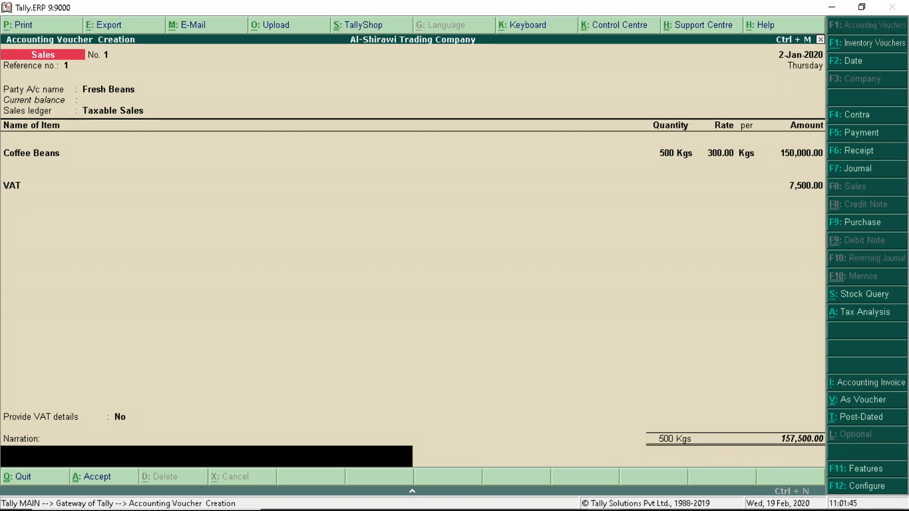
key("Return")
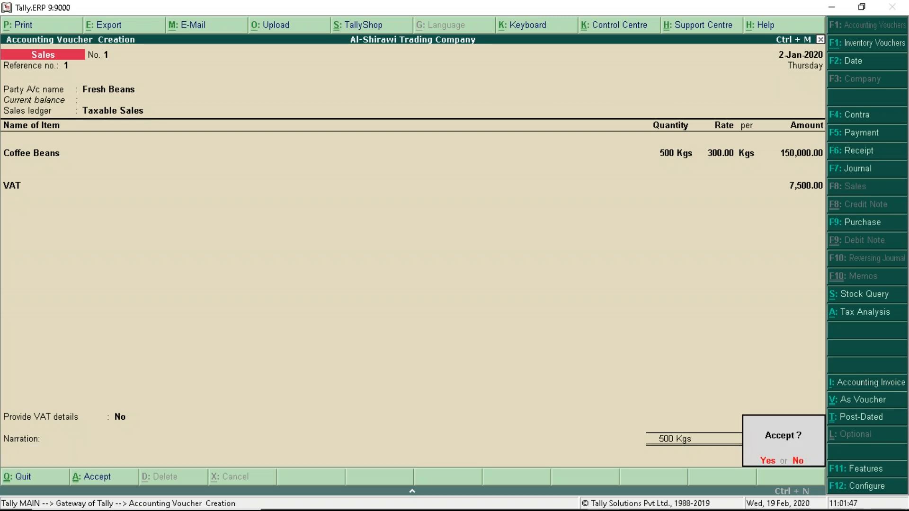
key("Return")
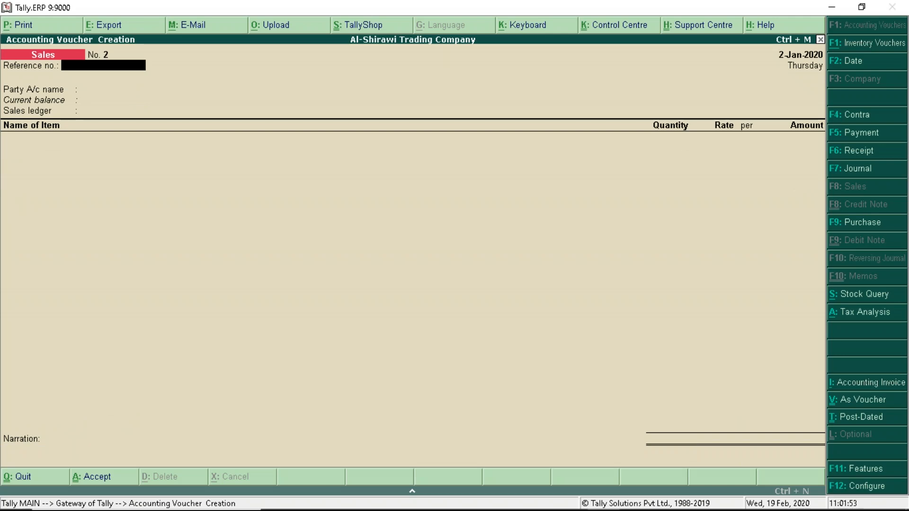
Step: Leave voucher creation and open the VAT 201 report from the VAT statutory reports
key("Escape")
key("Return")
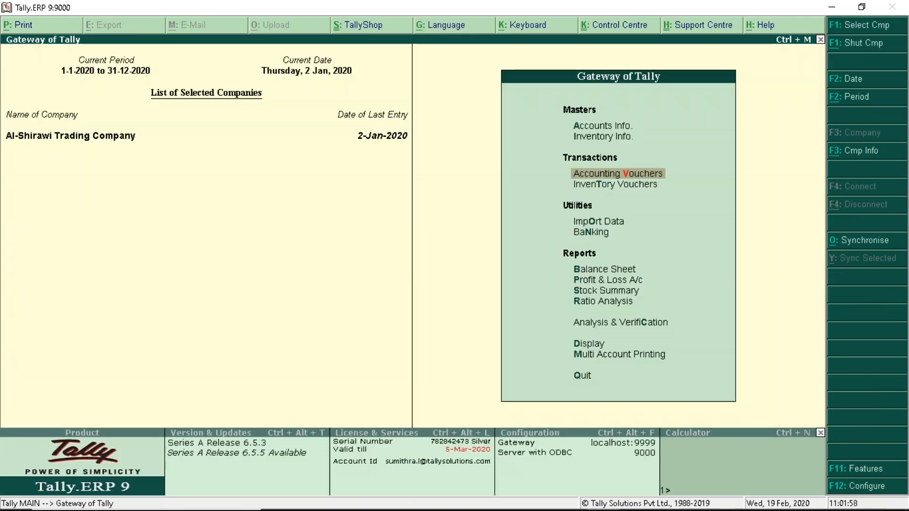
key("d")
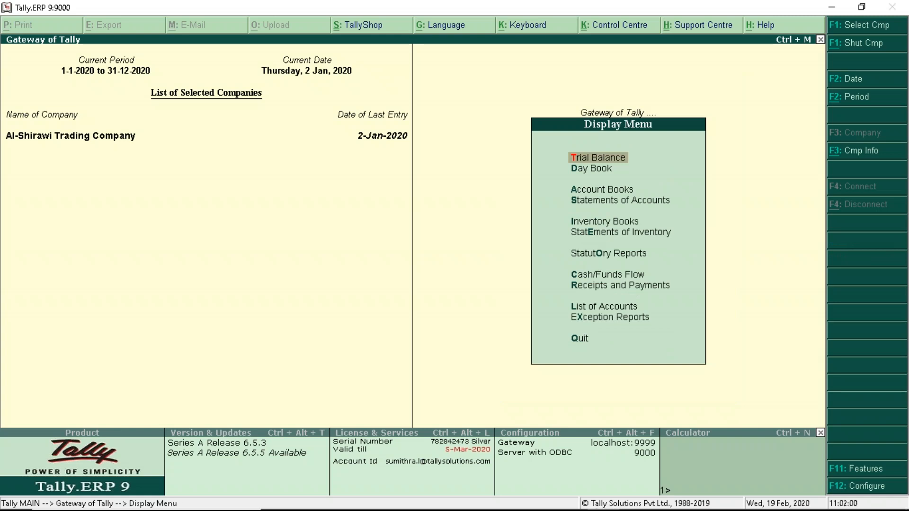
key("o")
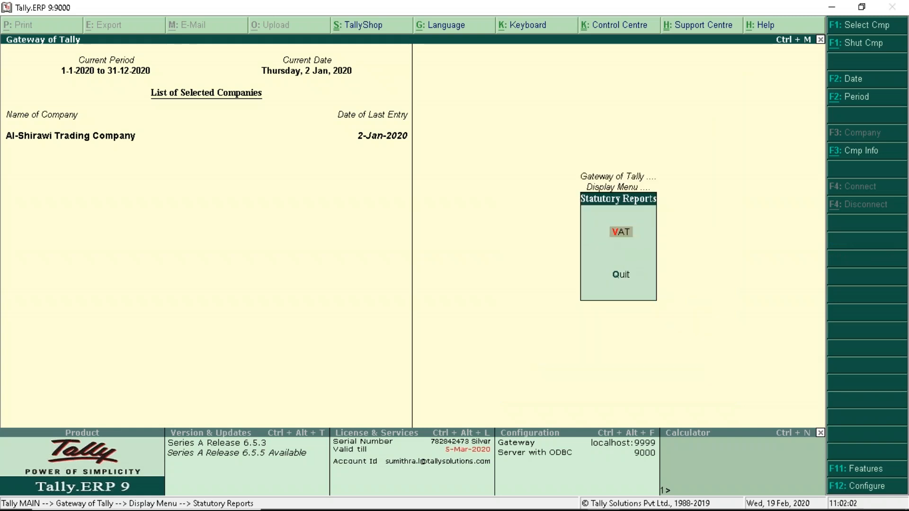
key("v")
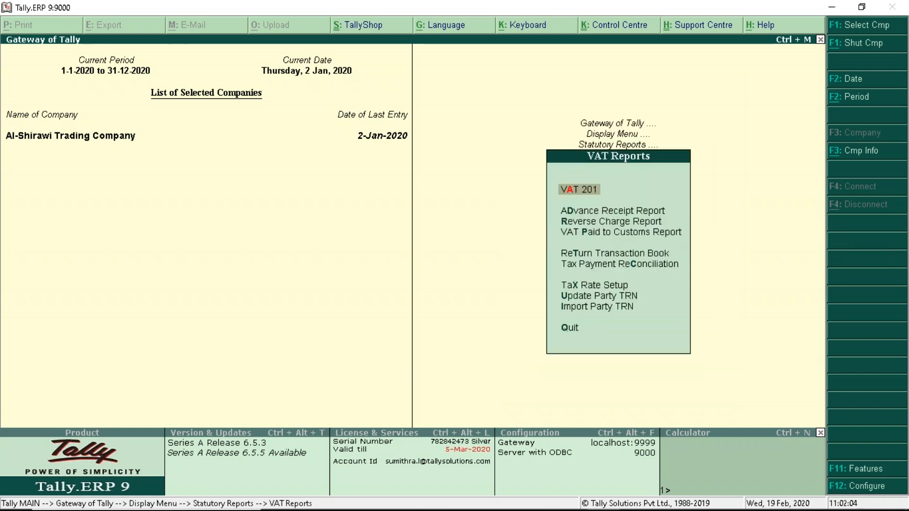
key("Return")
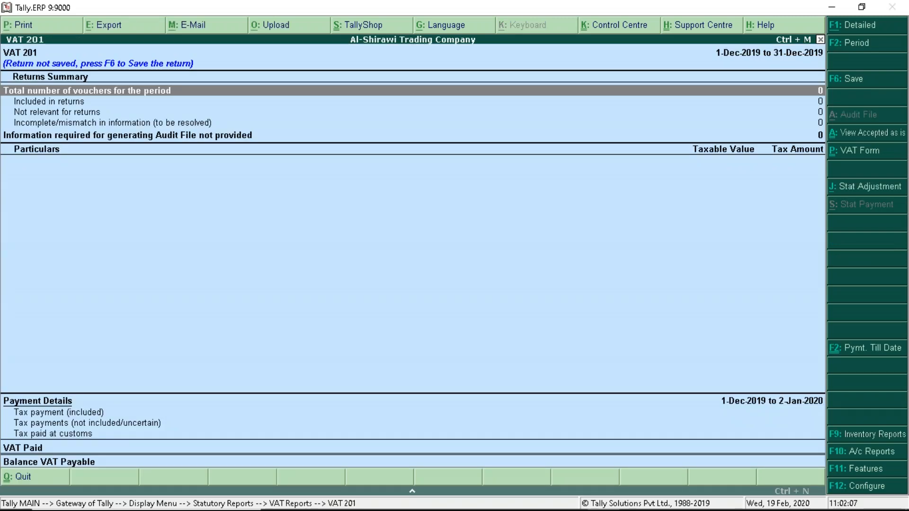
Step: Set the VAT 201 report period to January 2020 to review the recorded sales and purchases
key("F2")
type("jan")
key("Return")
type("jan")
key("Return")
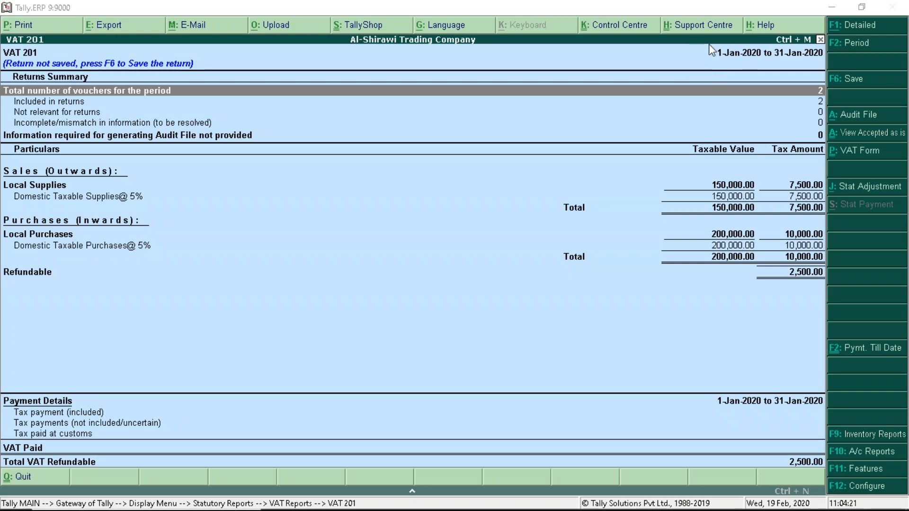
key("alt+Tab")
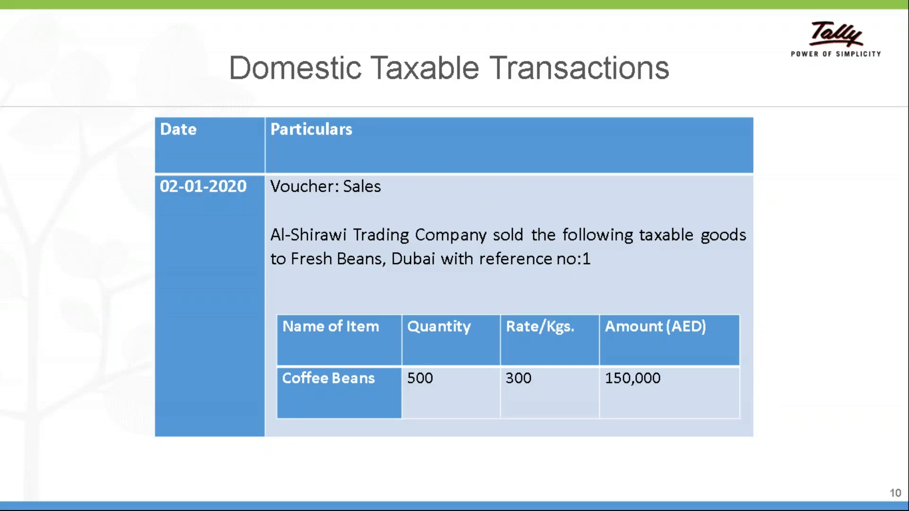
key("Right")
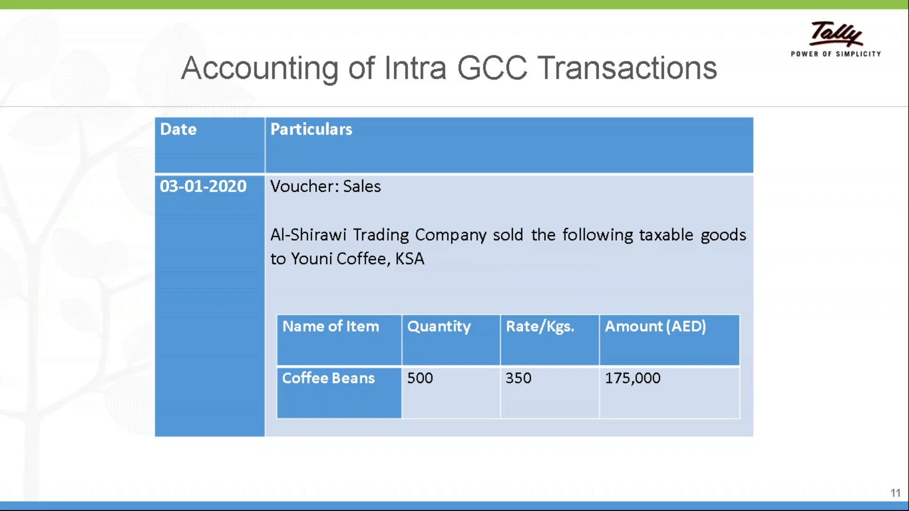
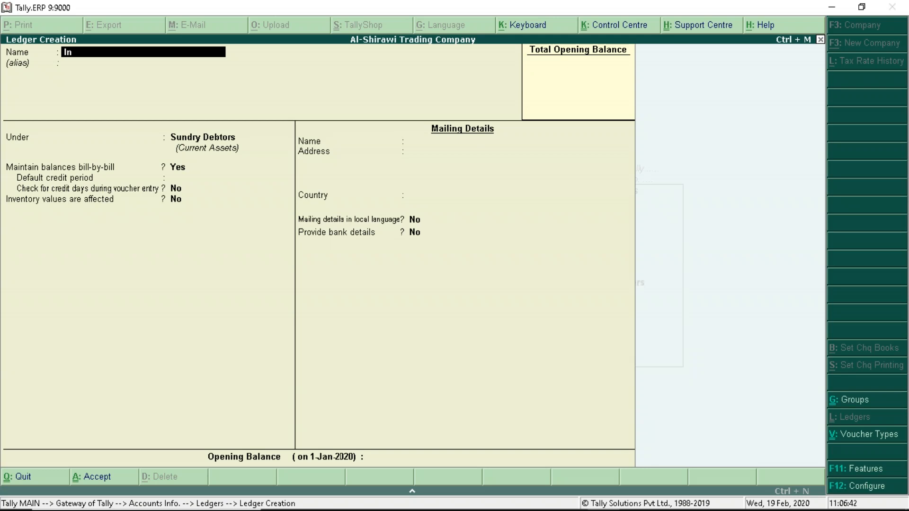
Step: Name the new ledger Intra GCC Supply and place it under Sales Accounts with inventory values affected set to Yes
type("GCC Supply")
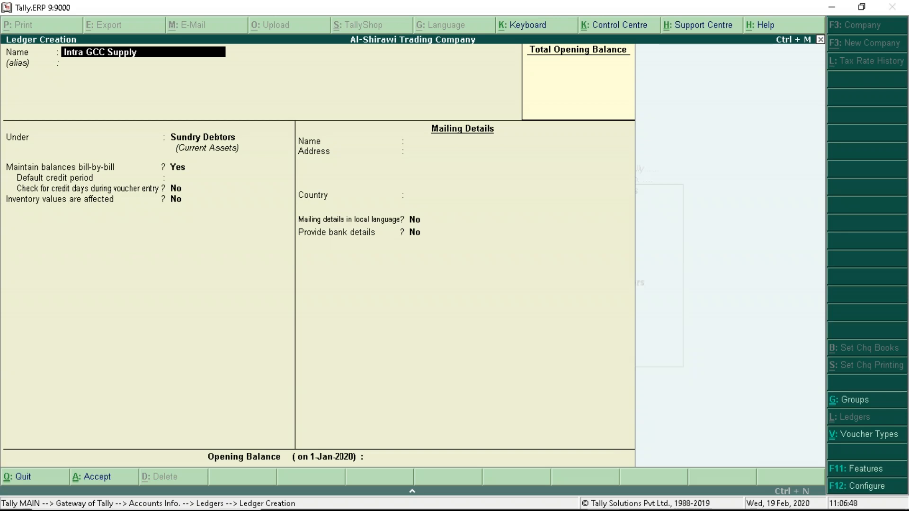
key("Return")
key("Return")
type("Sa")
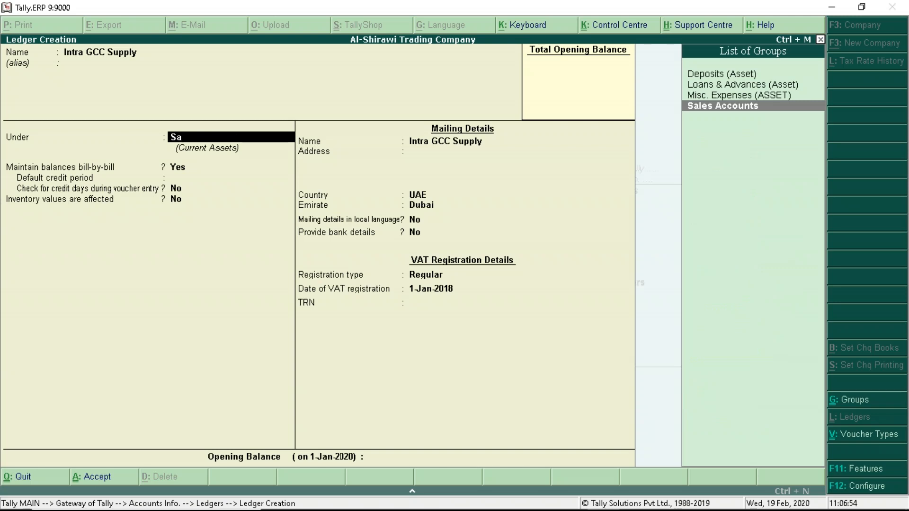
key("Return")
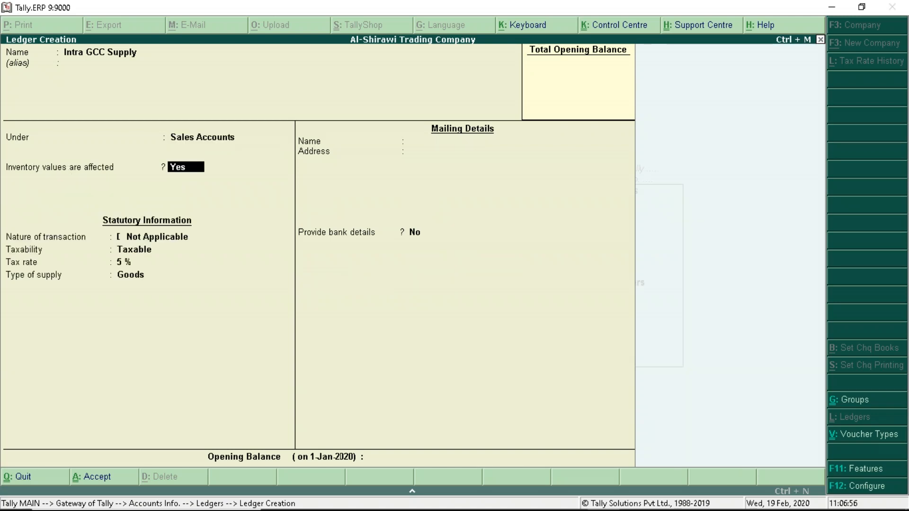
key("Return")
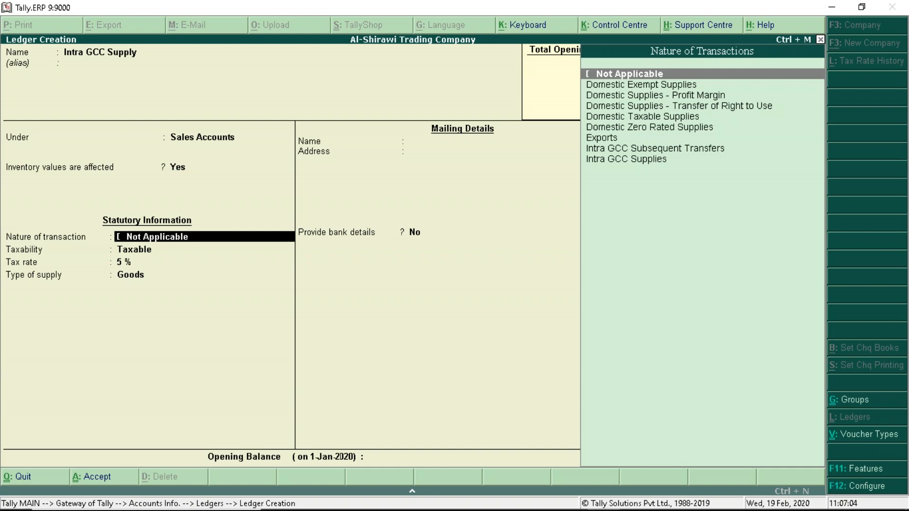
Step: Set the nature of transaction to Intra GCC Supplies applicable from 1-Jan-2018, keep Goods as the supply type, and save the ledger
key("Down")
key("Down")
key("Down")
key("Down")
key("Down")
key("Down")
key("Down")
key("Down")
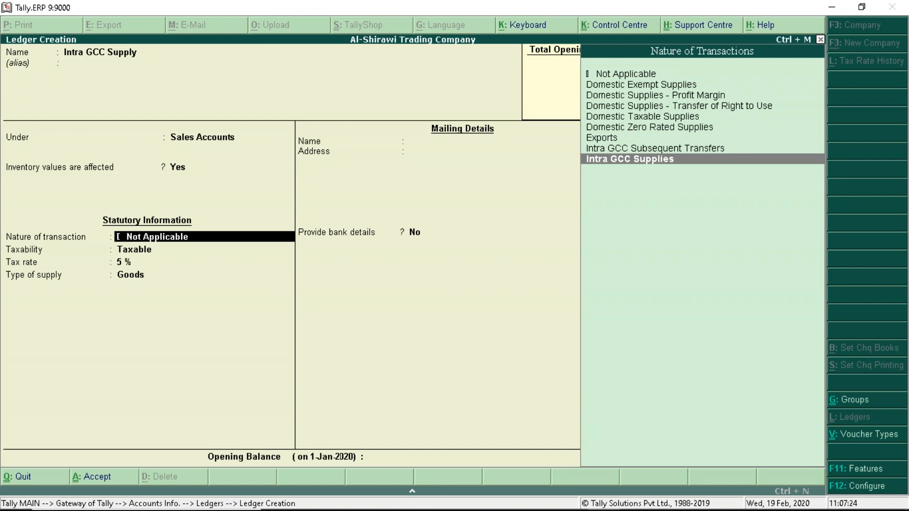
key("Return")
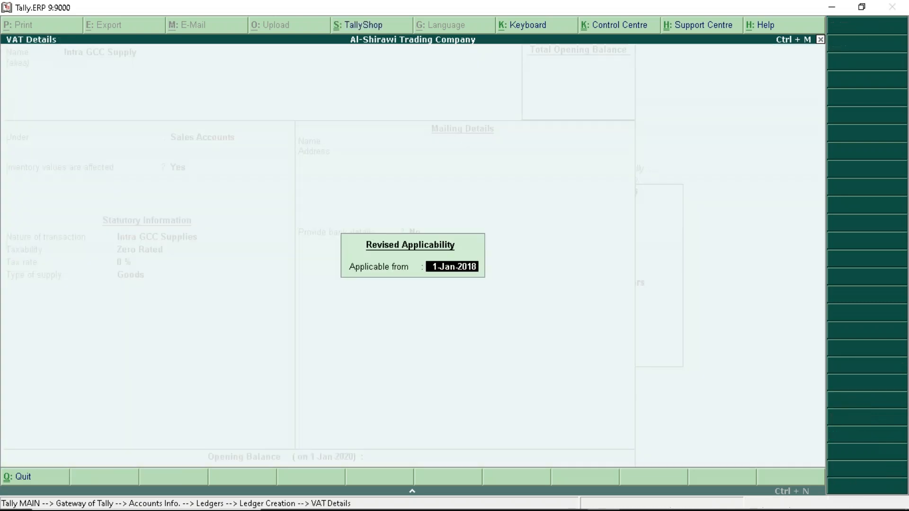
key("Return")
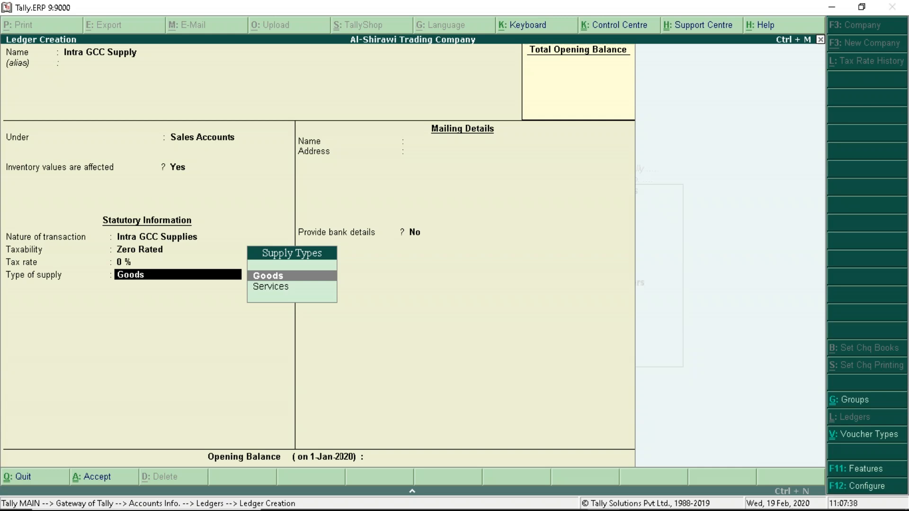
key("Return")
key("Return")
key("Return")
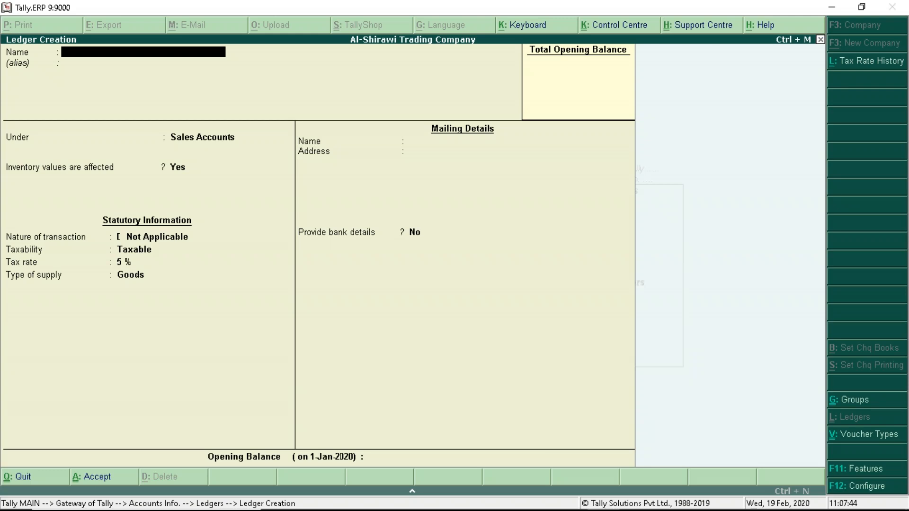
Step: Name the new ledger Youni Coffee, place it under Sundry Debtors and maintain its balances bill-by-bill
type("Youni Coffee")
key("Return")
key("Return")
type("S")
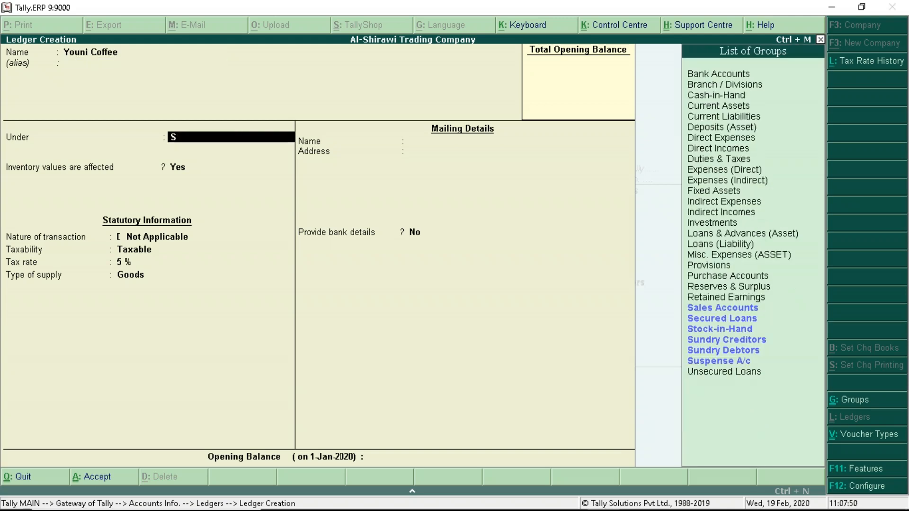
type("und")
key("Down")
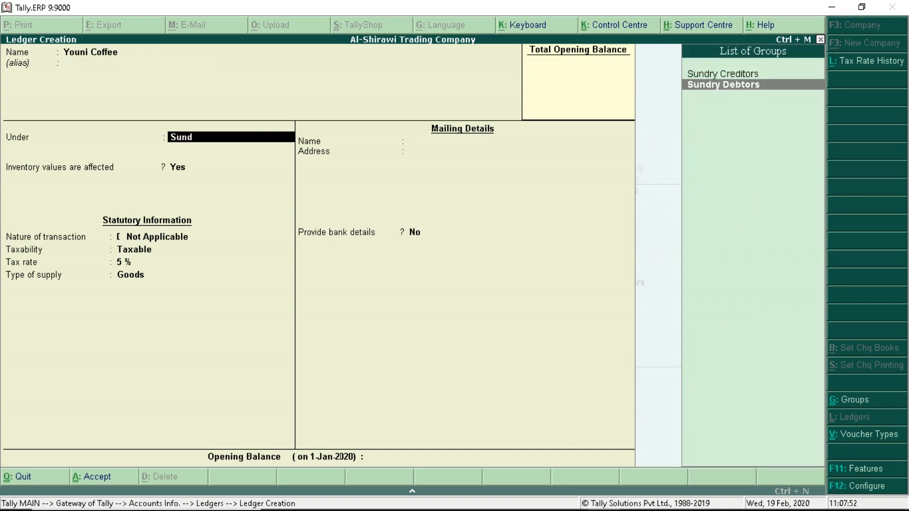
key("Return")
type("Yes")
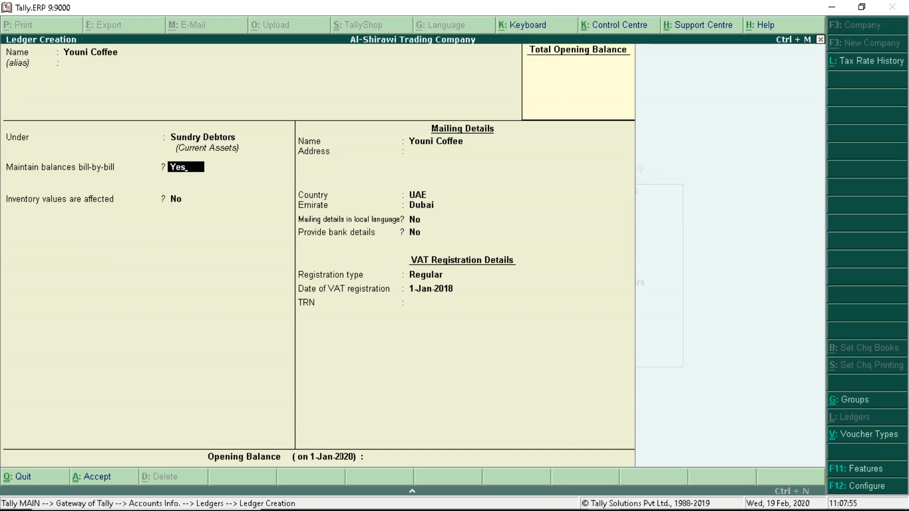
key("Return")
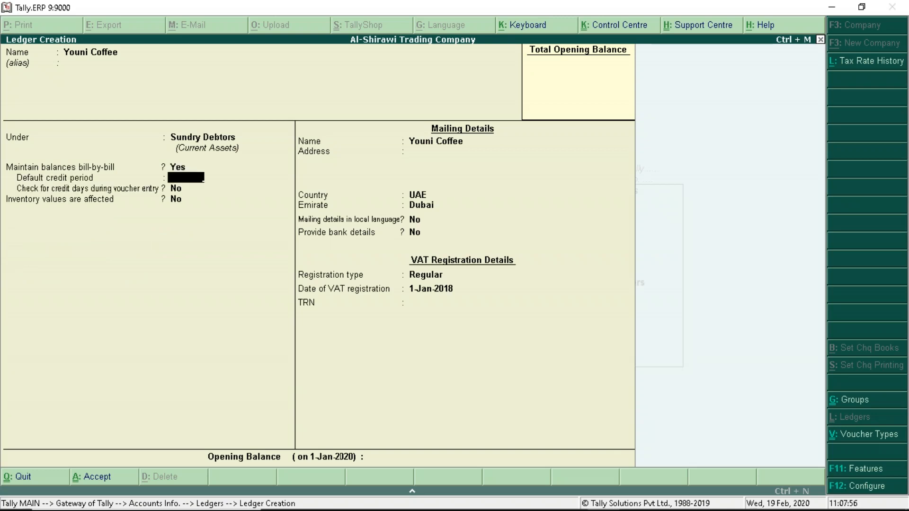
key("Return")
key("Return")
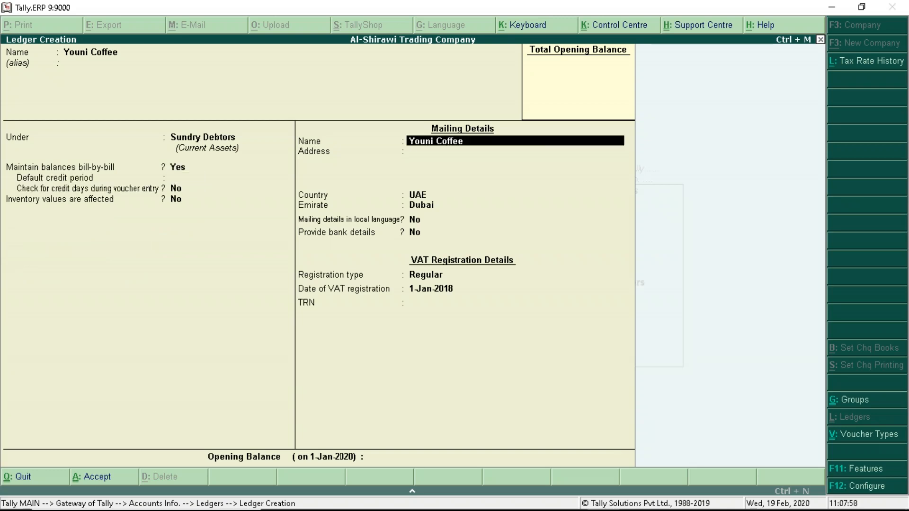
Step: Keep the mailing name, leave the address blank and set the Youni Coffee ledger's country to Saudi Arabia
key("Return")
key("Return")
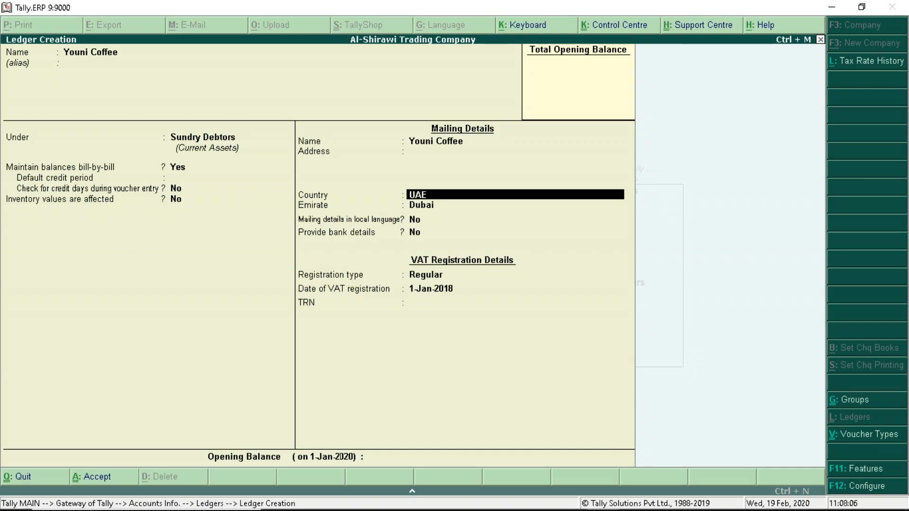
type("K")
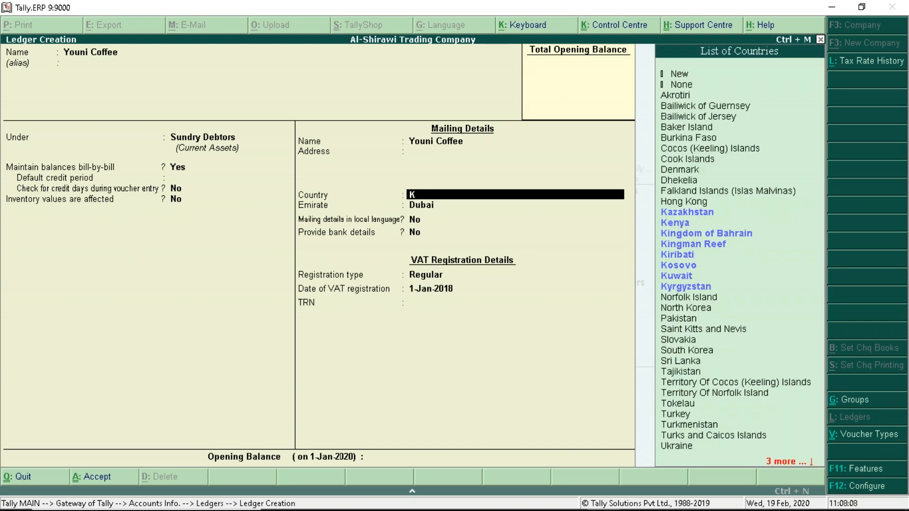
key("BackSpace")
type("Sa")
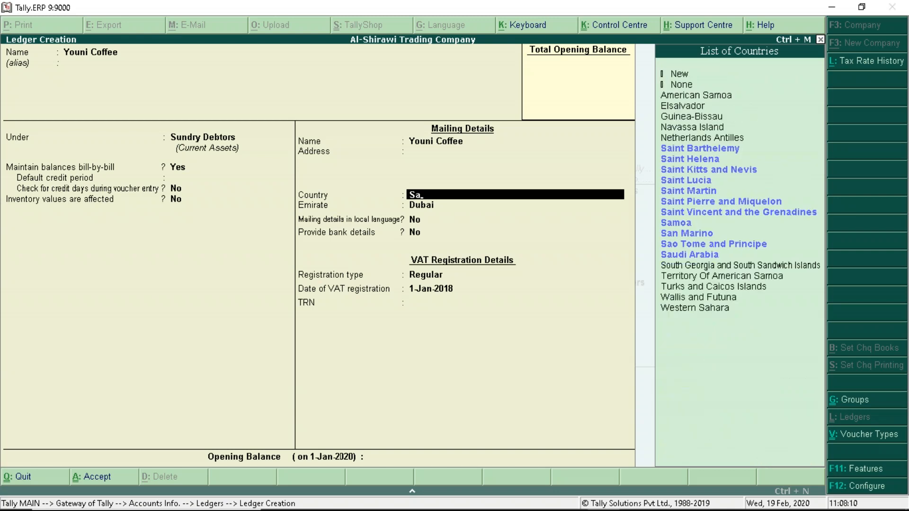
key("Down")
key("Down")
key("Down")
key("Down")
key("Down")
key("Down")
key("Down")
key("Down")
key("Down")
key("Down")
key("Down")
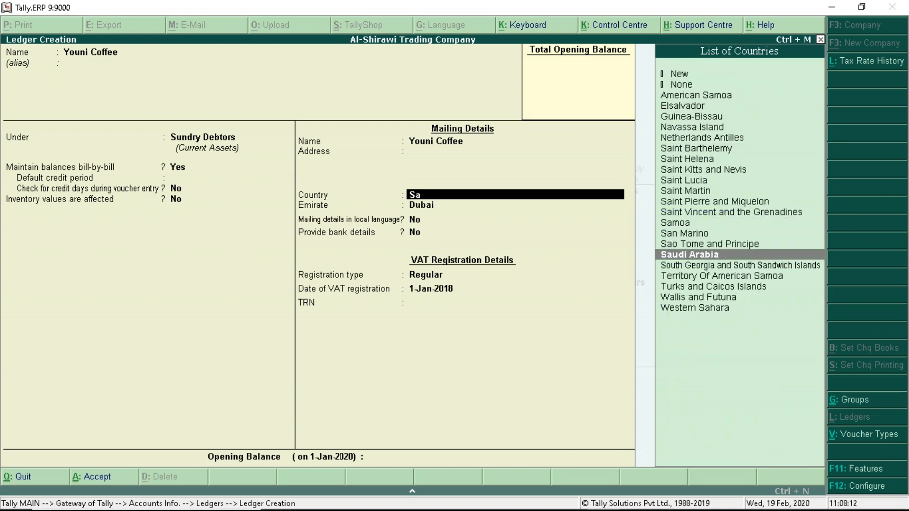
key("Return")
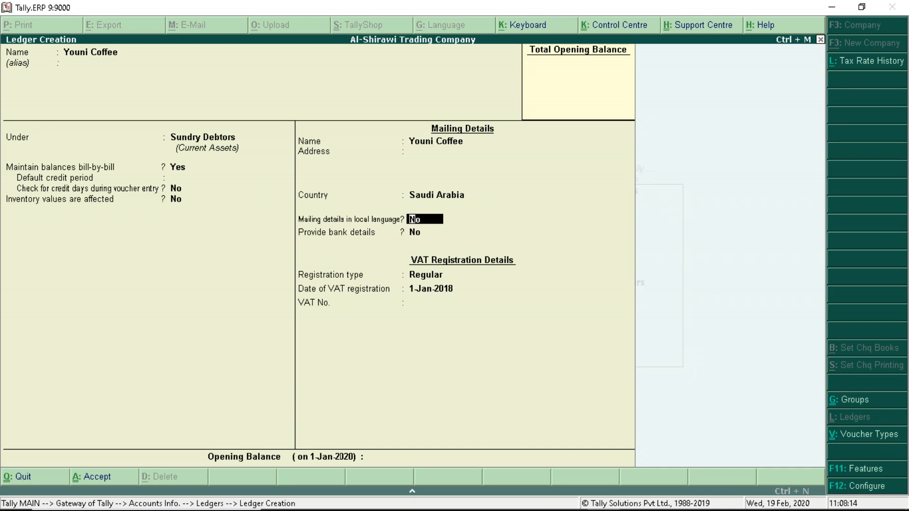
Step: Keep the Regular registration type dated 1-Jan-2018, enter the customer's VAT number, and save the ledger, returning to the Gateway of Tally
key("Return")
key("Return")
key("Return")
key("Return")
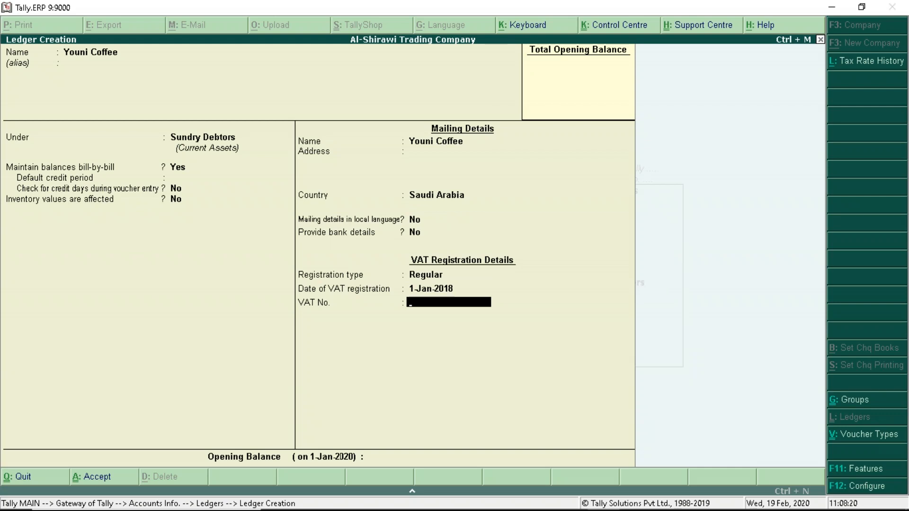
type("98765567")
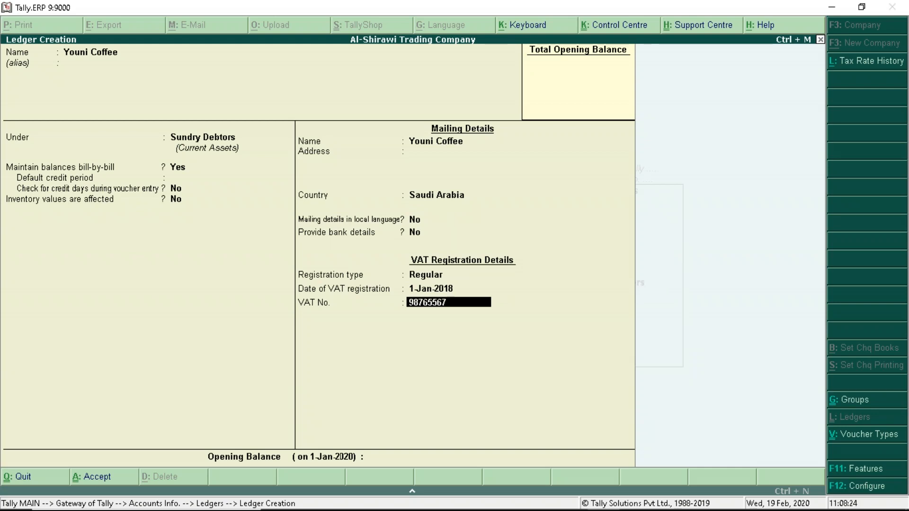
type("8912345")
key("Return")
key("Return")
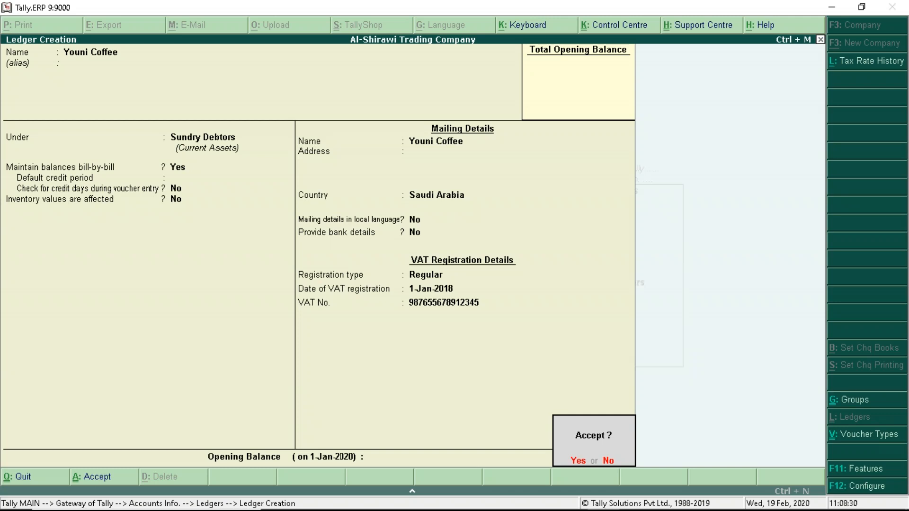
key("y")
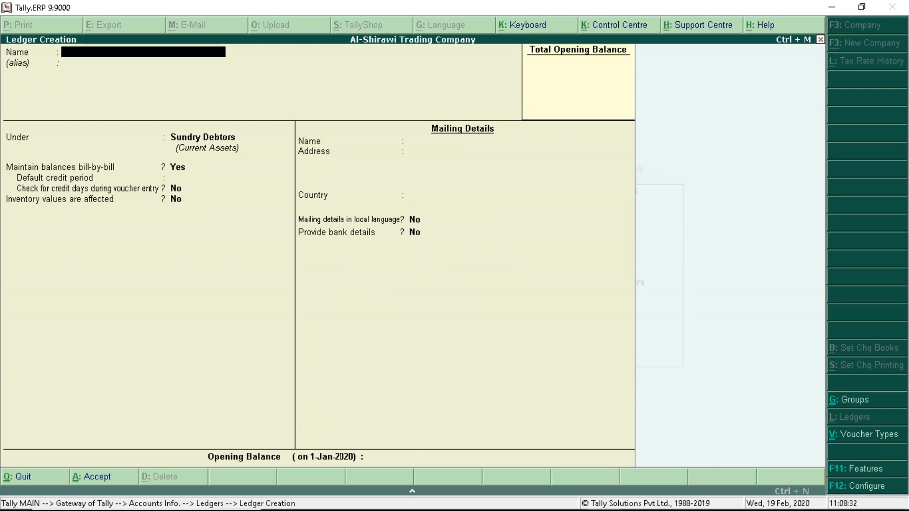
key("Escape")
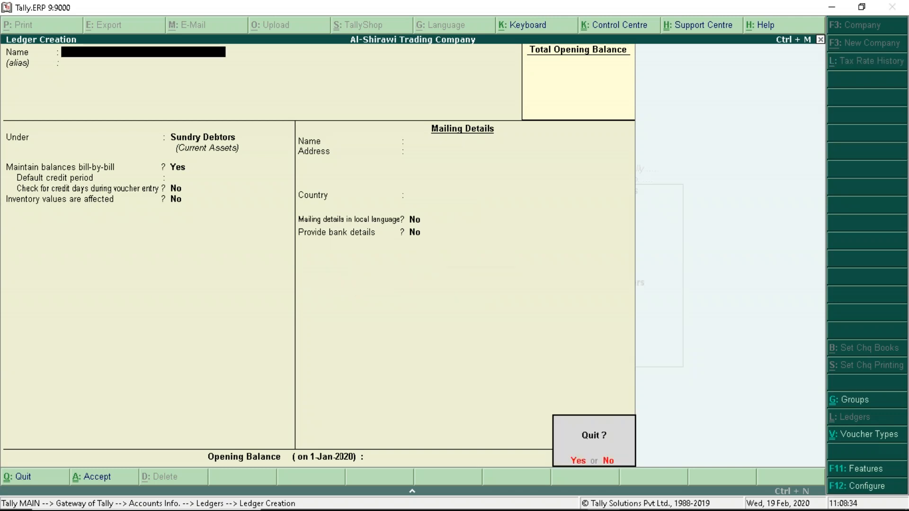
key("y")
key("Escape")
key("Escape")
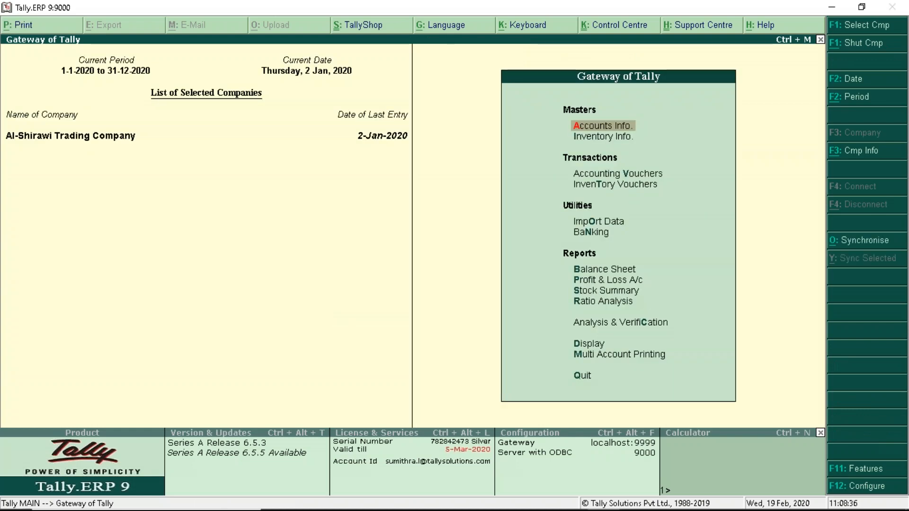
Step: Start a sales voucher dated 3-1-2020 with reference number 2
key("v")
key("alt+Tab")
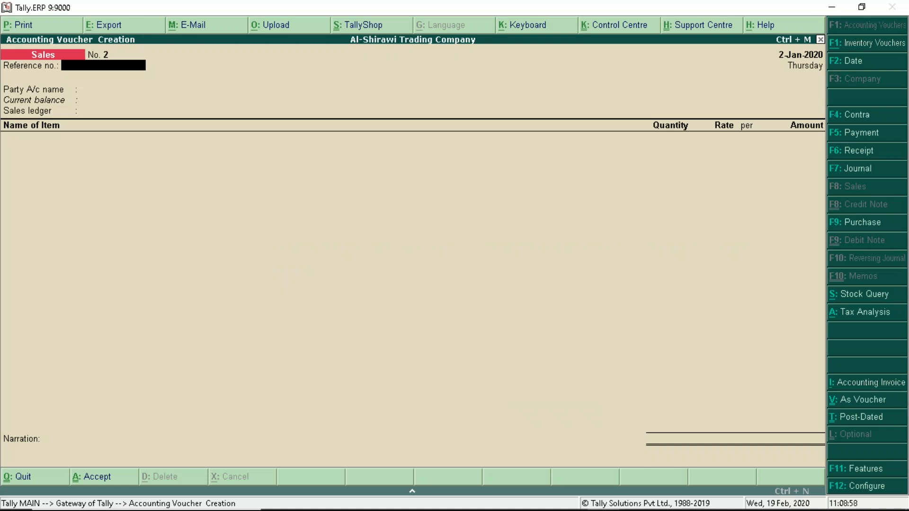
left_click(860, 68)
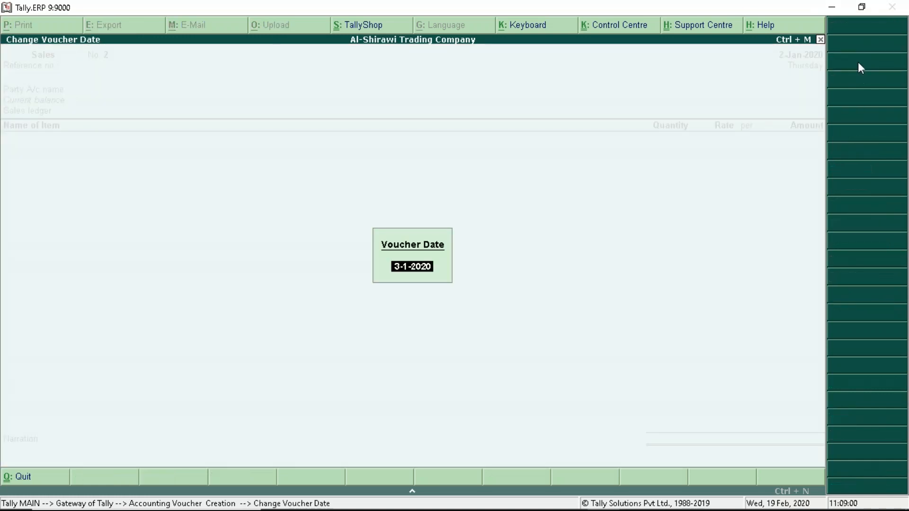
key("Return")
type("2")
key("Return")
Step: Set the voucher's party account to Youni Coffee and its sales ledger to Intra GCC Supply
key("Down")
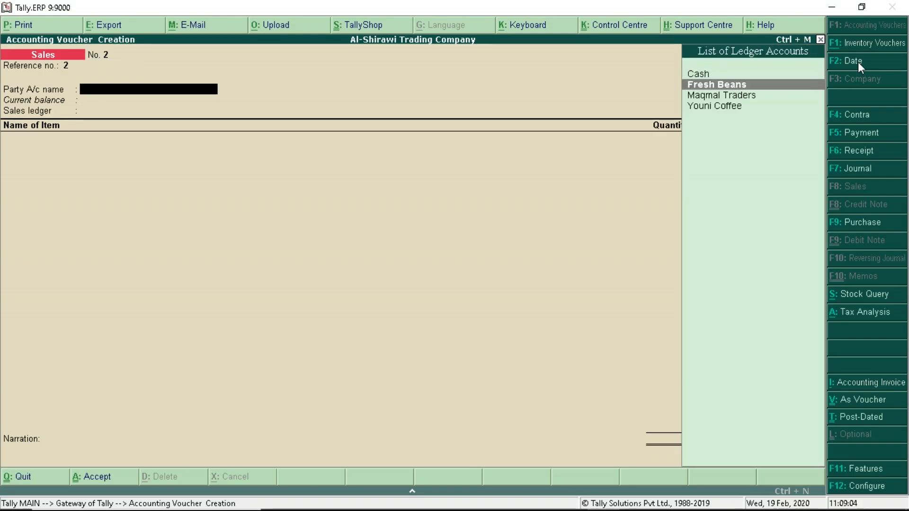
key("Down")
key("Down")
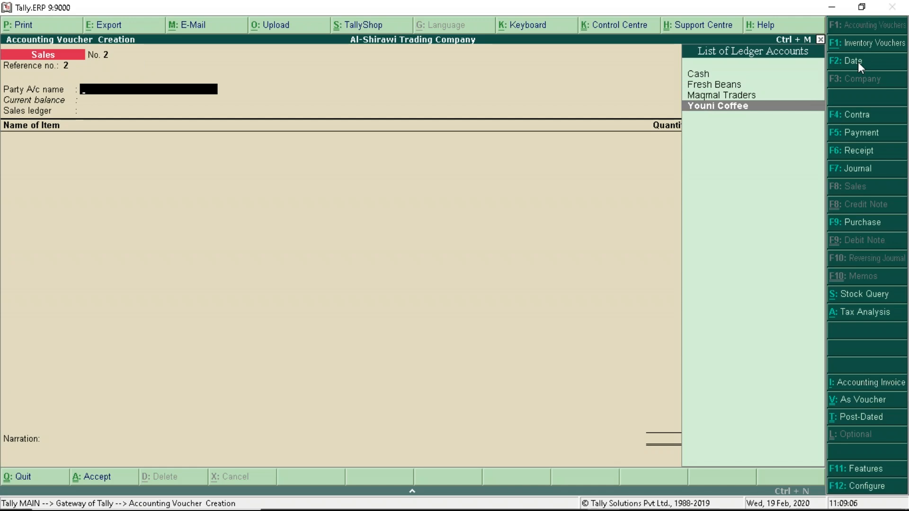
key("Return")
key("ctrl+a")
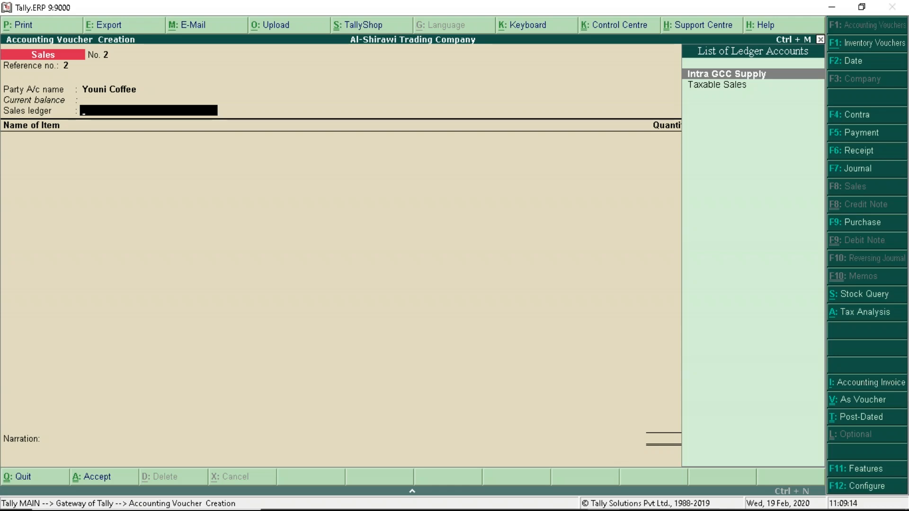
key("Return")
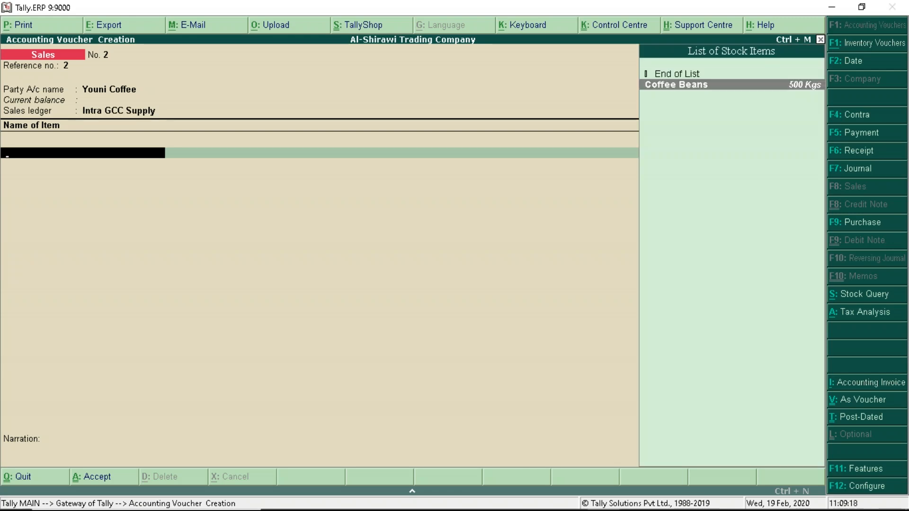
Step: Add 500 Kgs of Coffee Beans at a rate of 350 per Kgs and check the voucher's tax analysis
key("Return")
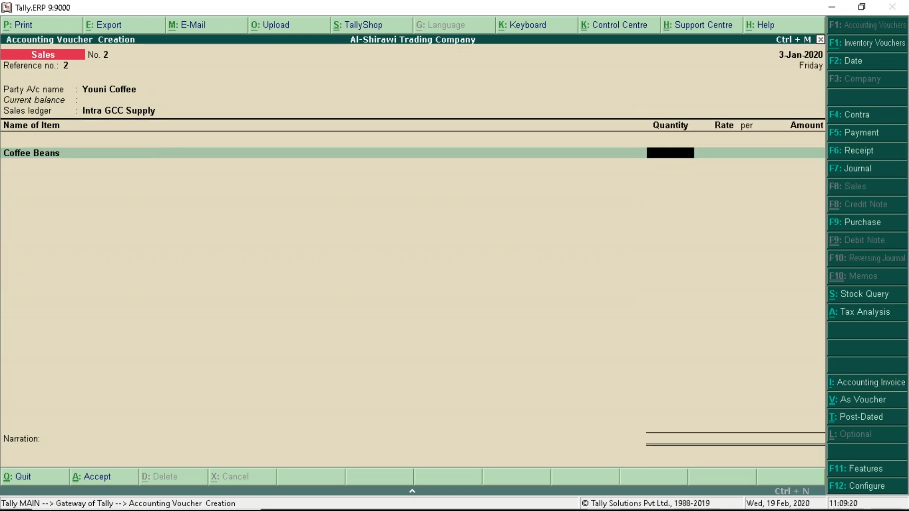
type("500")
key("Return")
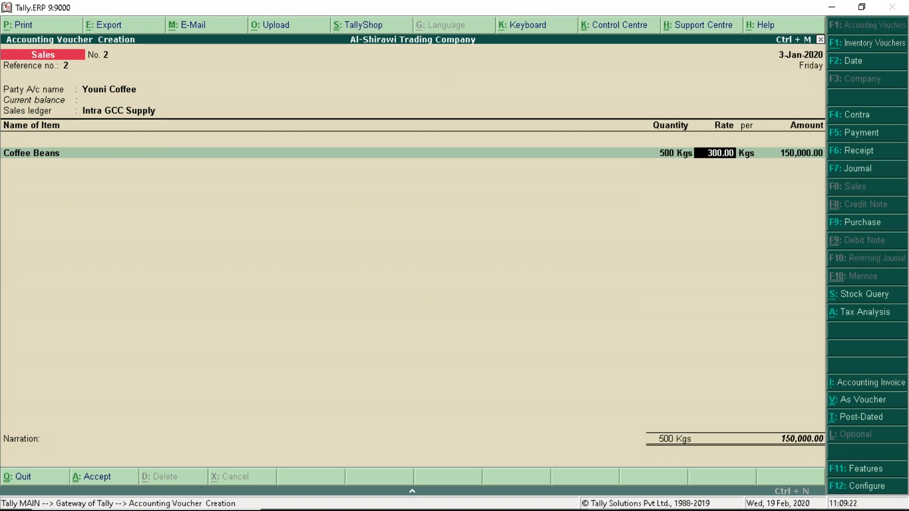
type("350")
key("Return")
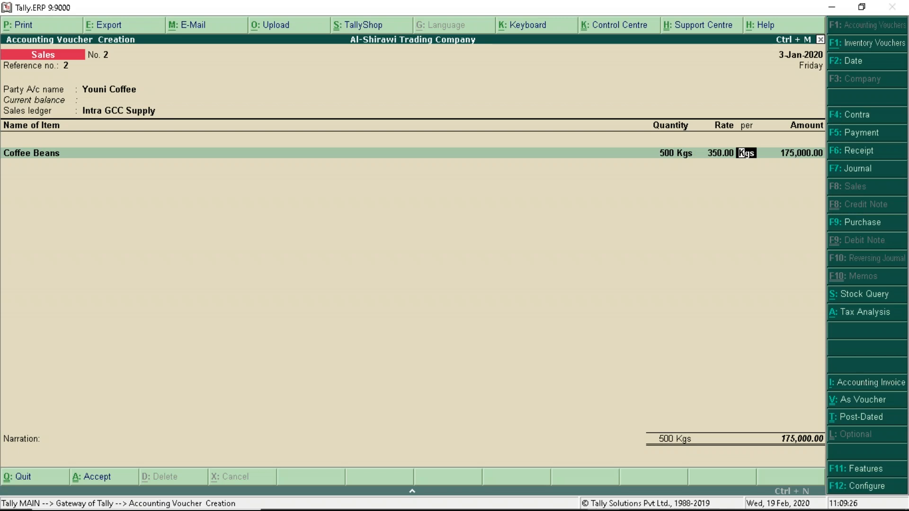
key("Return")
key("Return")
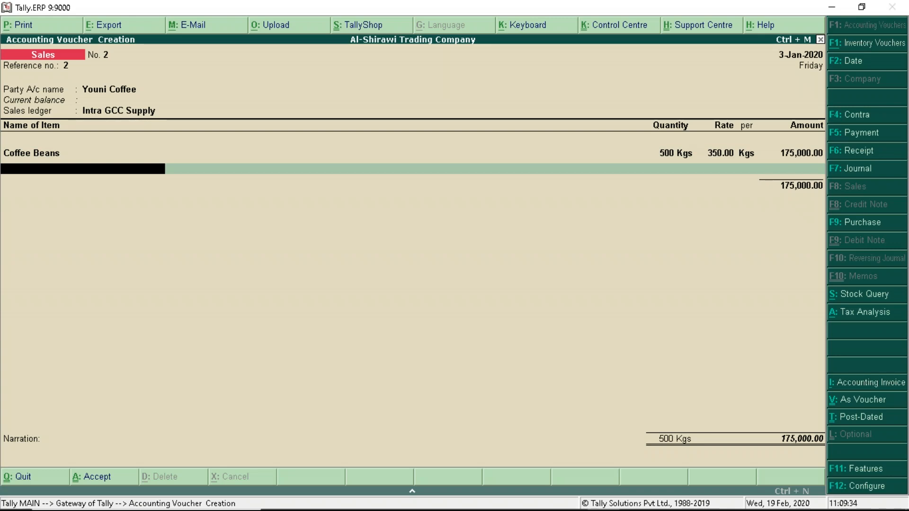
key("Return")
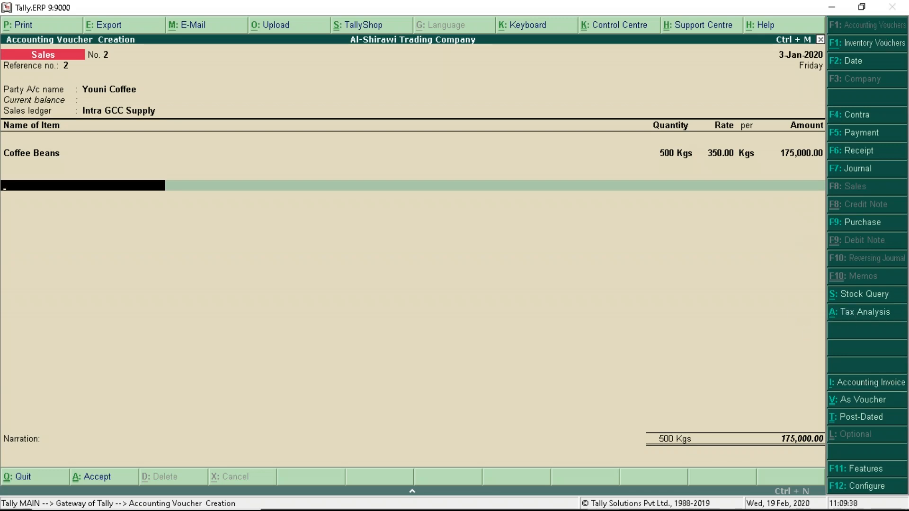
left_click(852, 314)
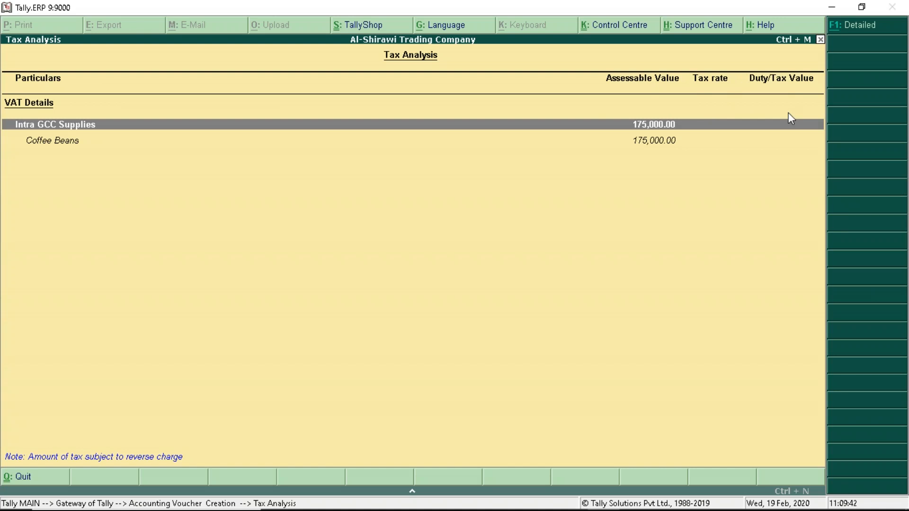
key("Escape")
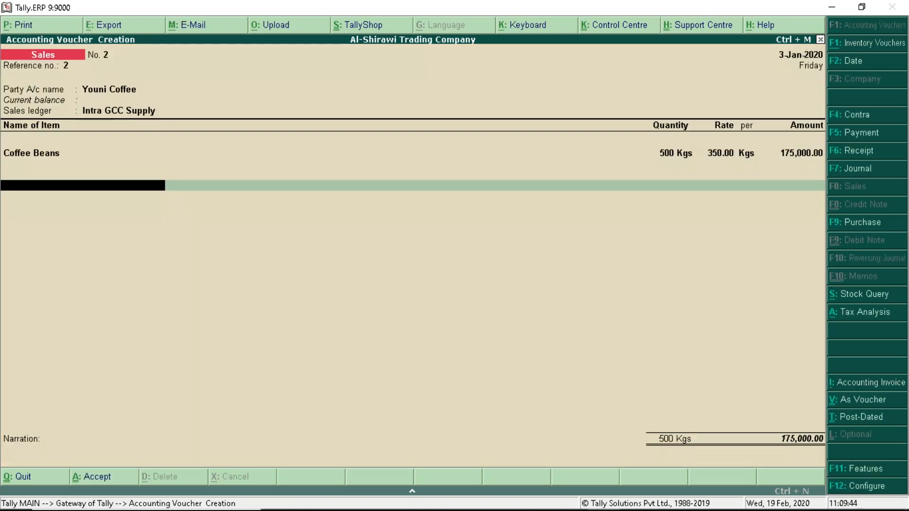
Step: Keep New Ref as the bill-wise adjustment for Youni Coffee and save the sales voucher without narration, leaving voucher creation
key("Return")
key("Return")
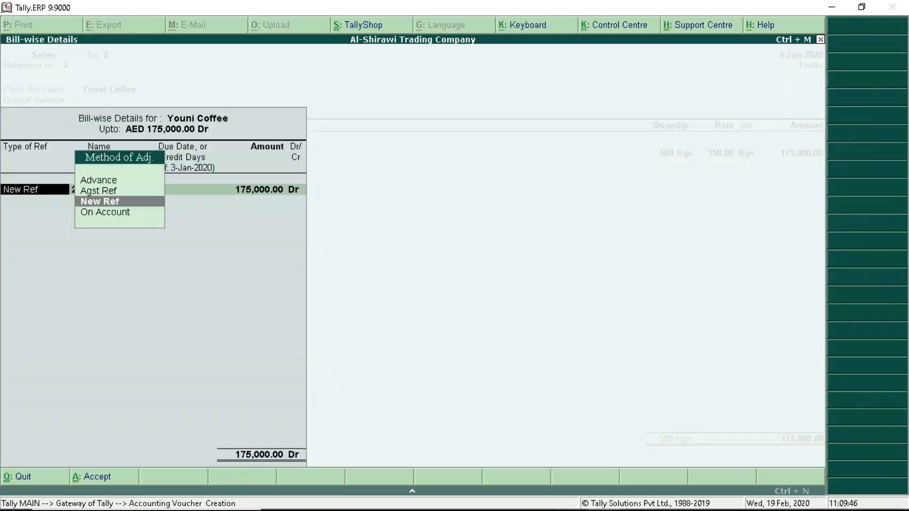
key("Return")
key("Return")
key("Return")
key("Return")
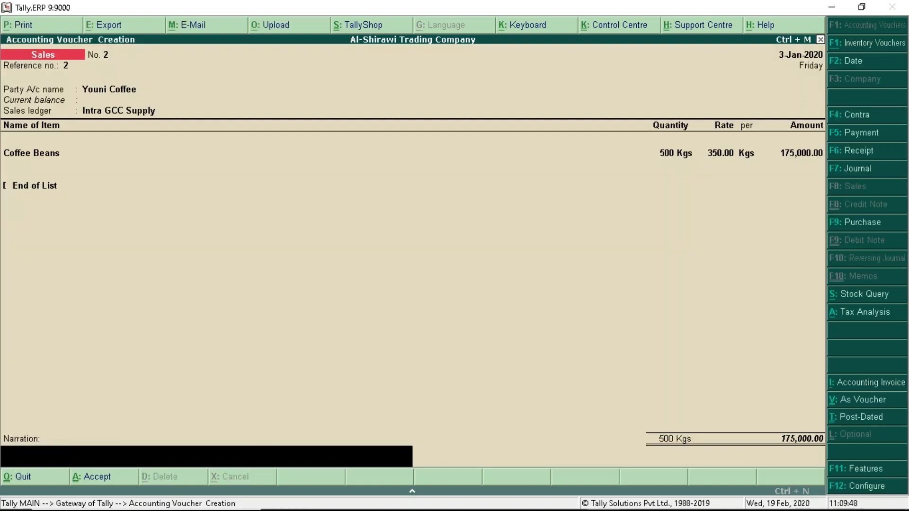
key("Return")
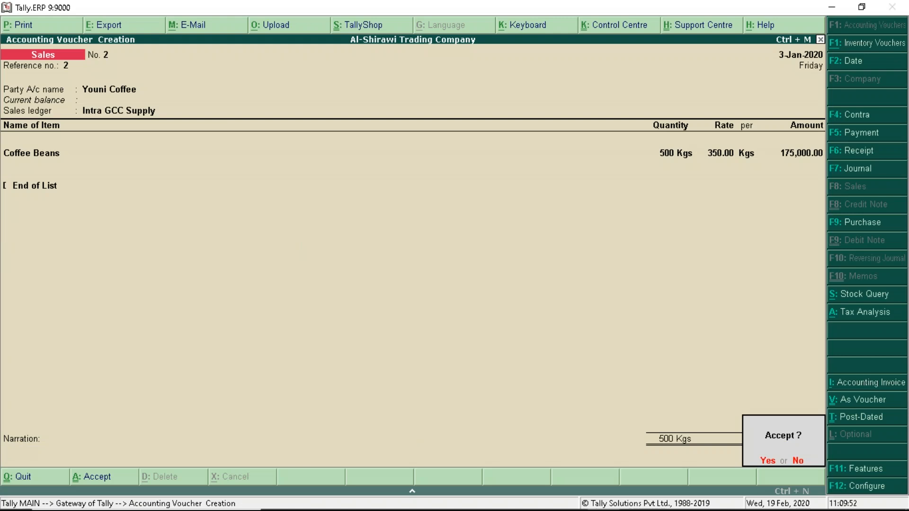
key("Return")
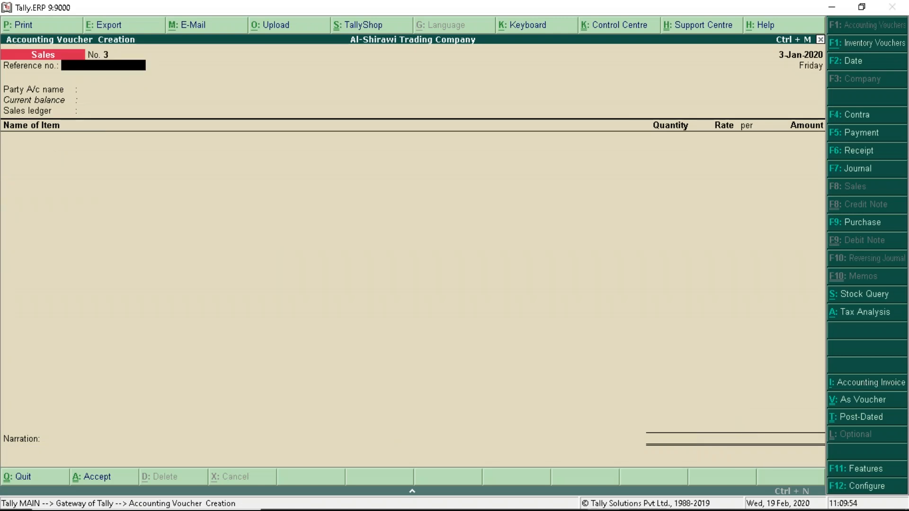
key("Escape")
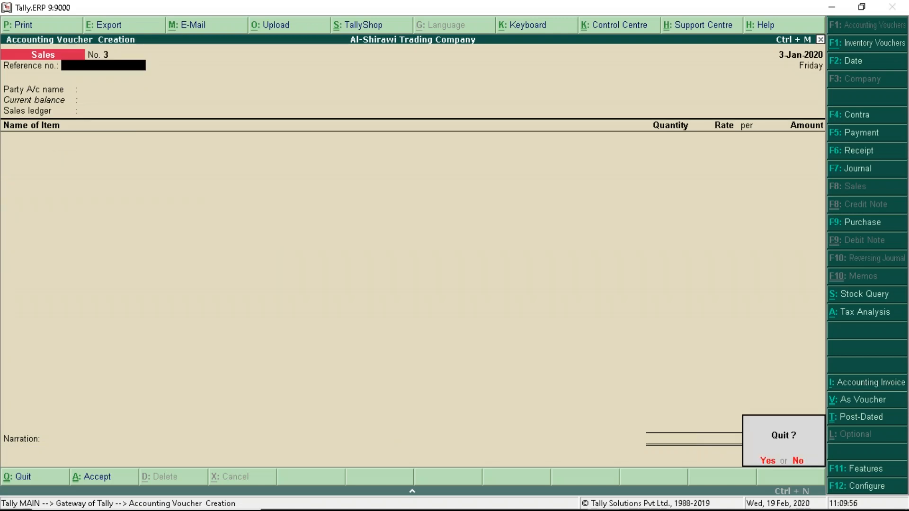
key("Return")
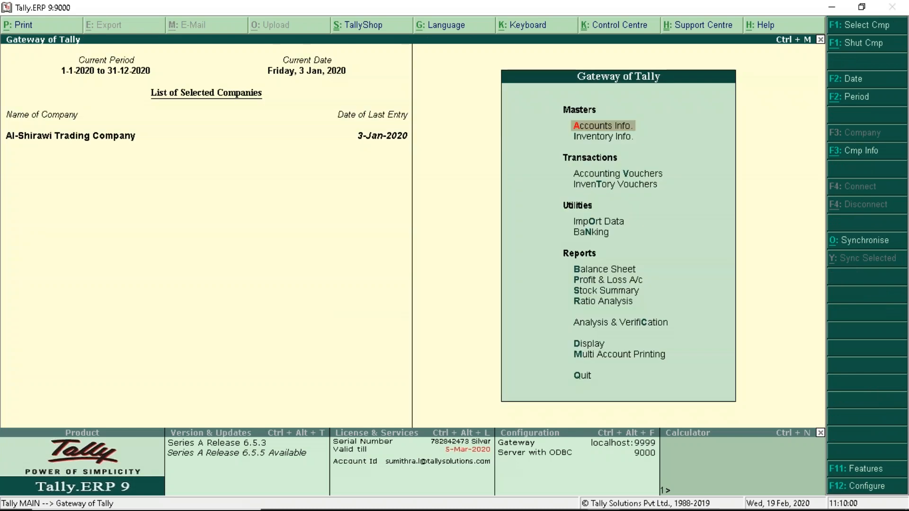
Step: Open the VAT 201 report and set its period to January 2020
key("d")
key("o")
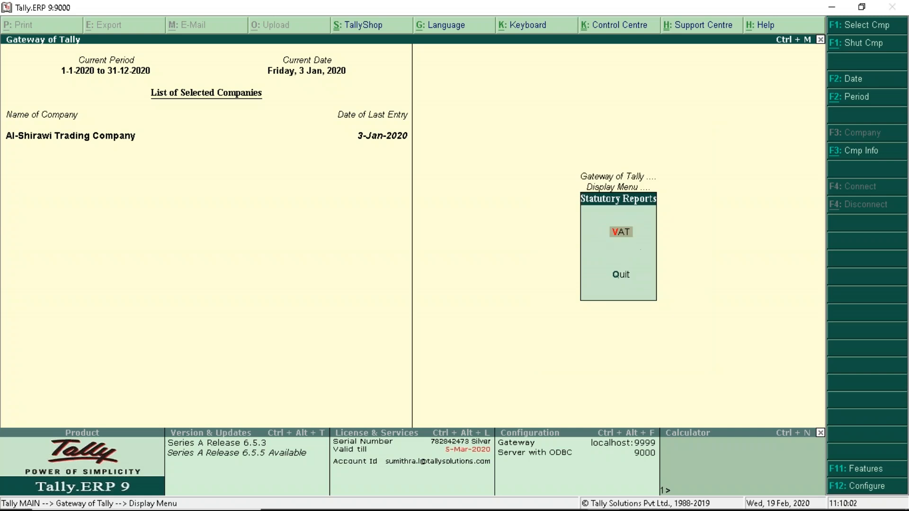
key("v")
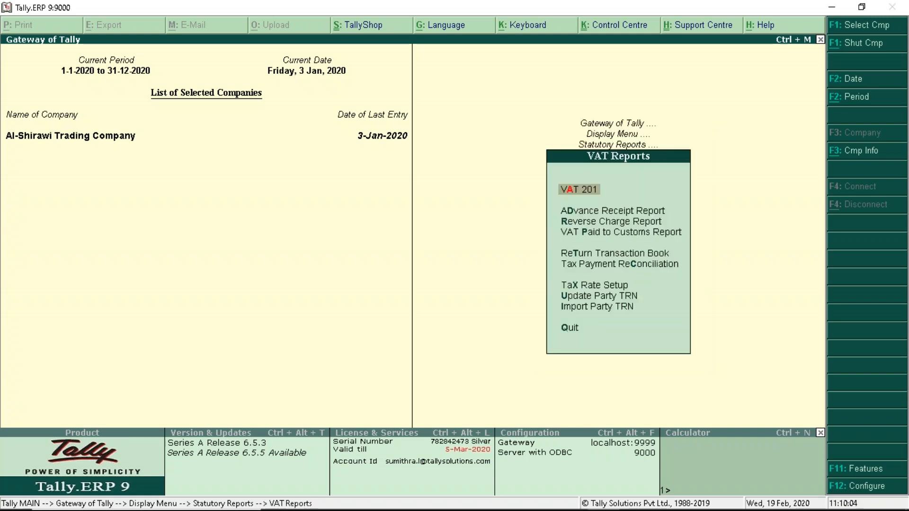
key("a")
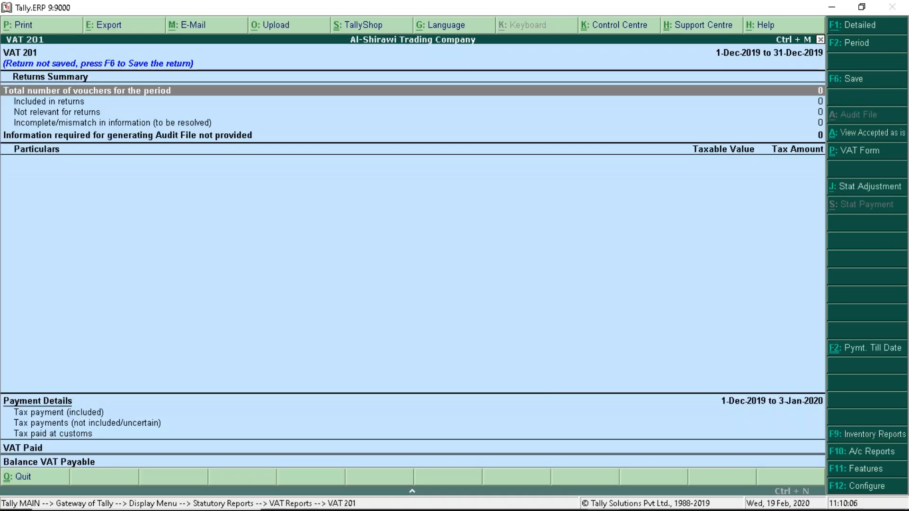
key("F2")
type("ja")
key("Return")
type("ja")
key("Return")
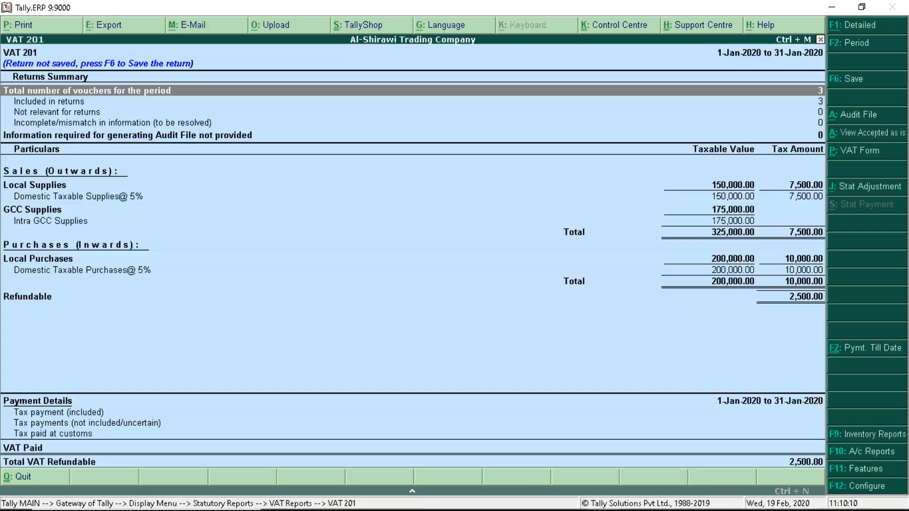
Step: Drill down from Intra GCC Supplies in VAT 201 through Coffee Beans to the Youni Coffee sales voucher
key("Down")
key("Down")
key("Down")
key("Down")
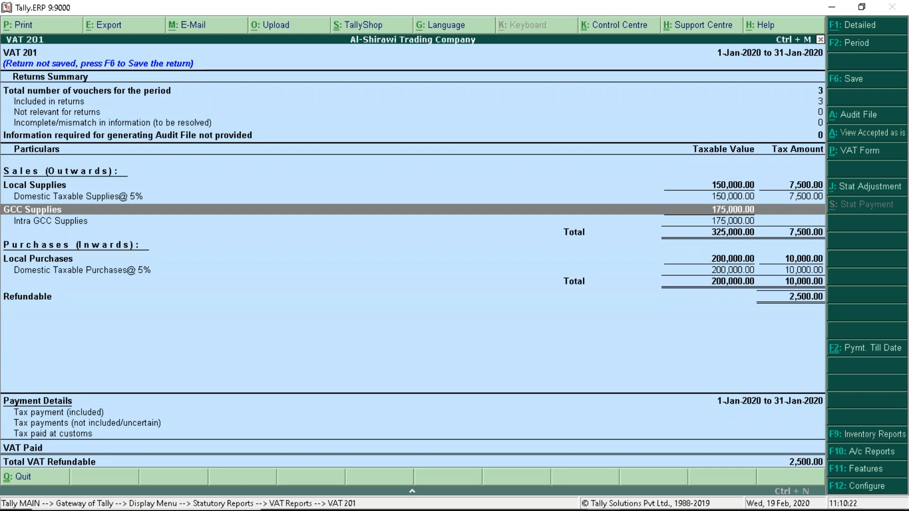
key("Down")
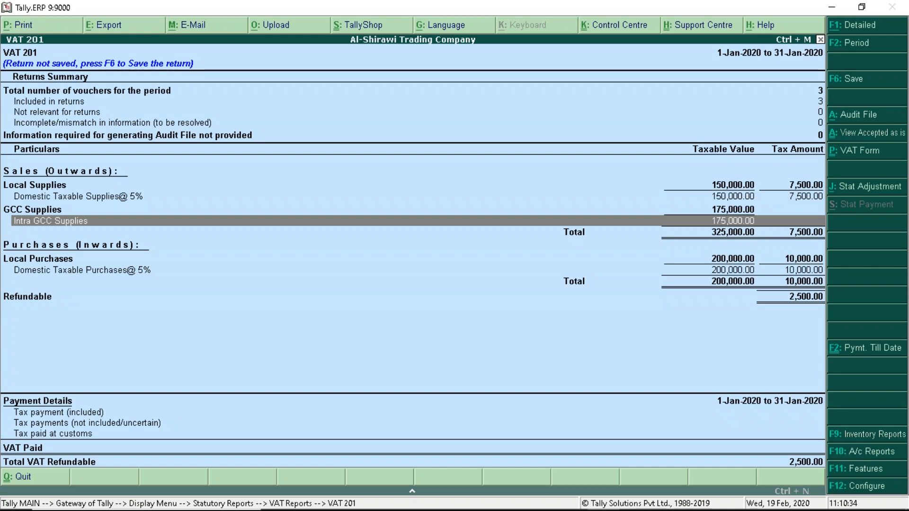
key("Return")
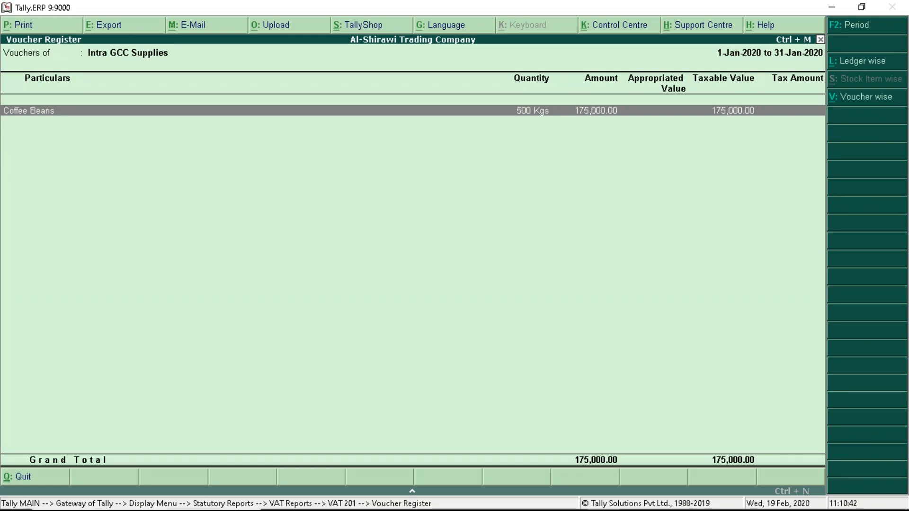
key("Return")
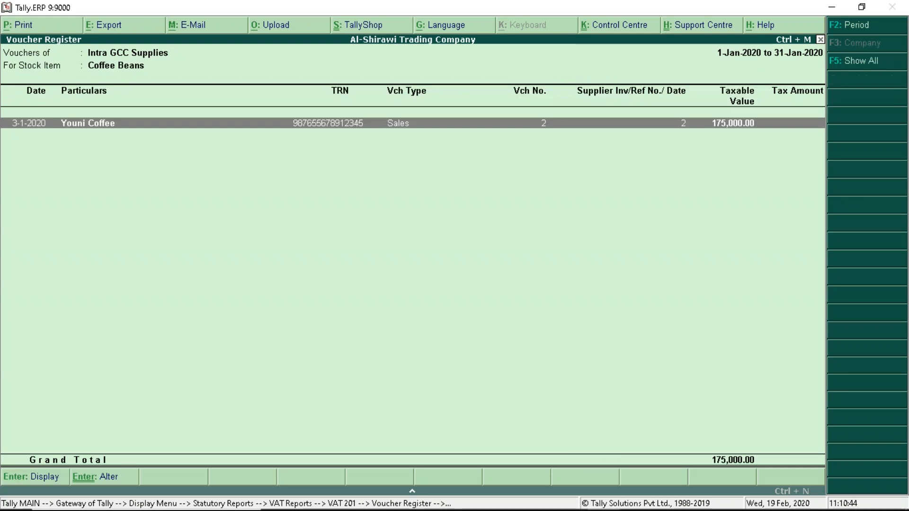
key("Return")
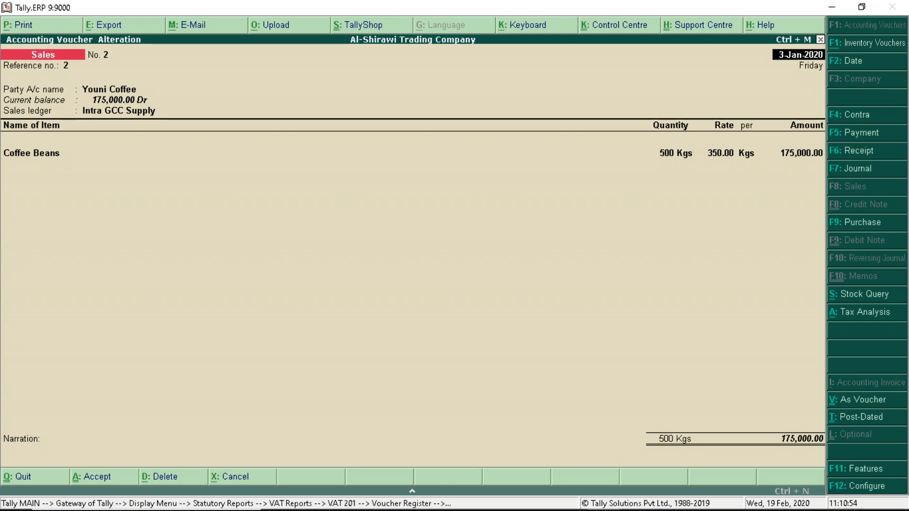
Step: Leave the sales voucher and VAT reports without changes, returning to the Gateway of Tally
key("Escape")
key("Escape")
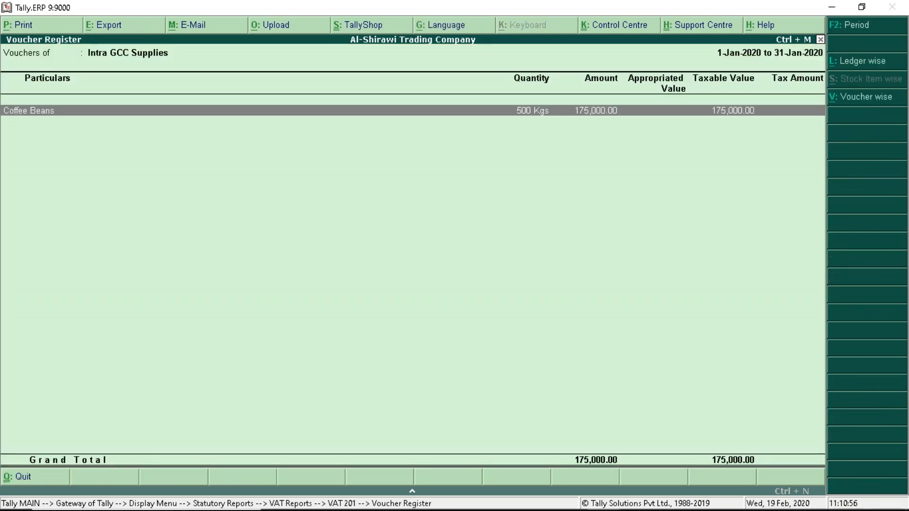
key("Escape")
key("Escape")
key("Escape")
key("Escape")
key("Escape")
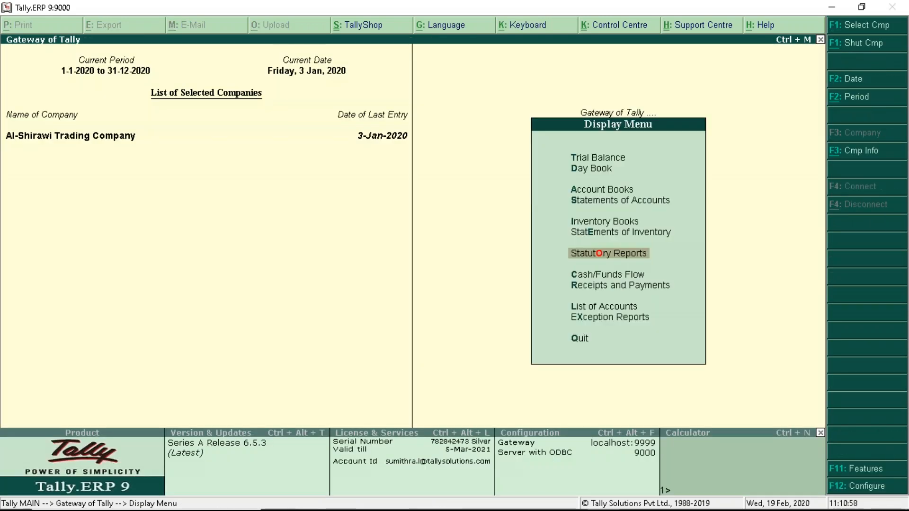
key("Escape")
key("Escape")
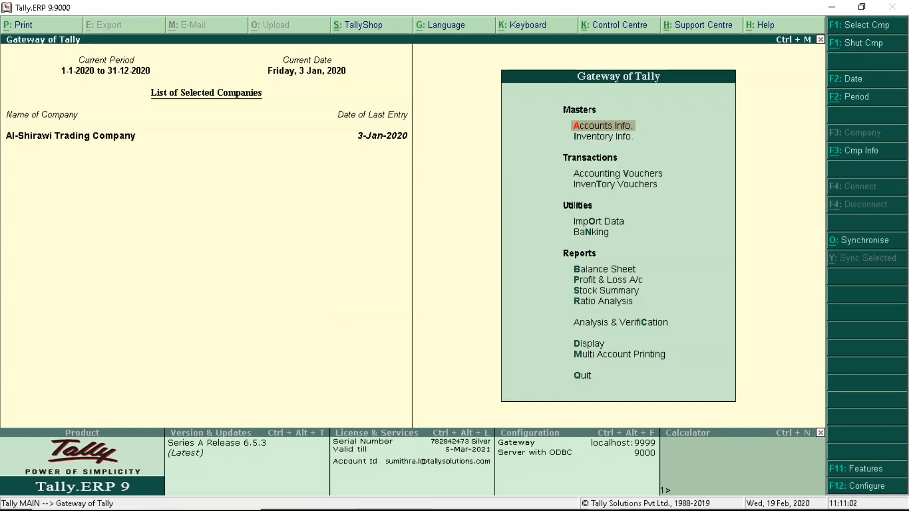
key("alt+Tab")
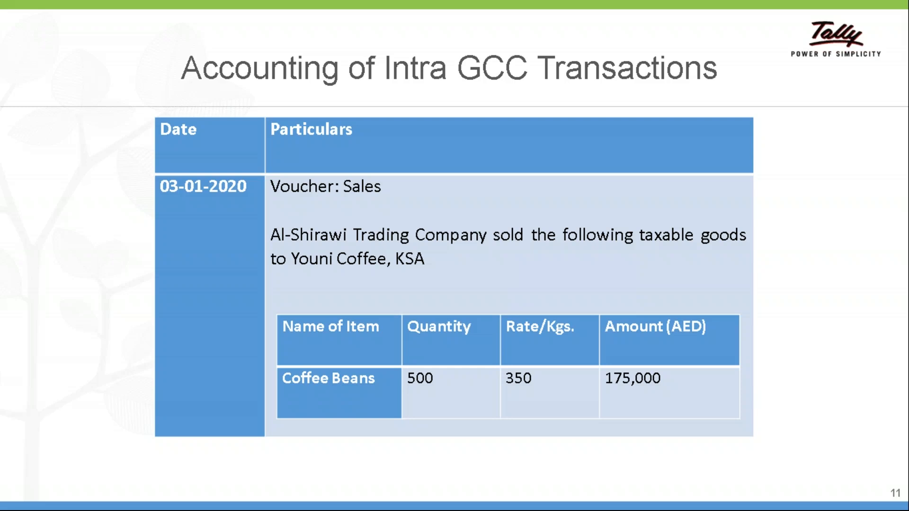
key("Right")
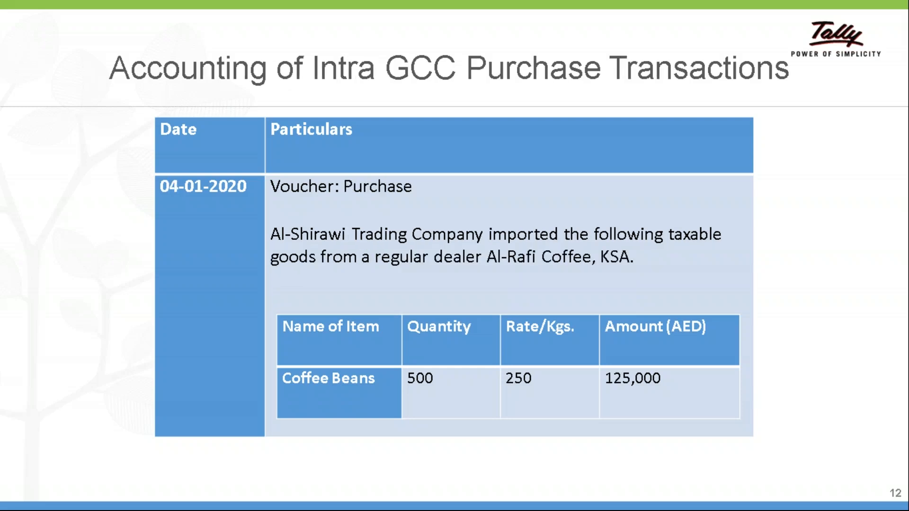
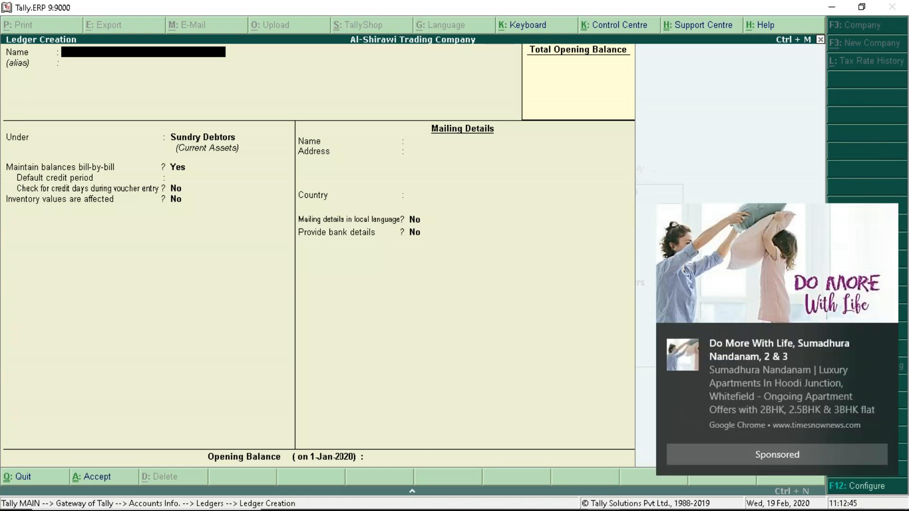
Step: Name the new ledger Intra GCC Purchase, group it under Purchase Accounts and keep inventory values affected as Yes
left_click(886, 338)
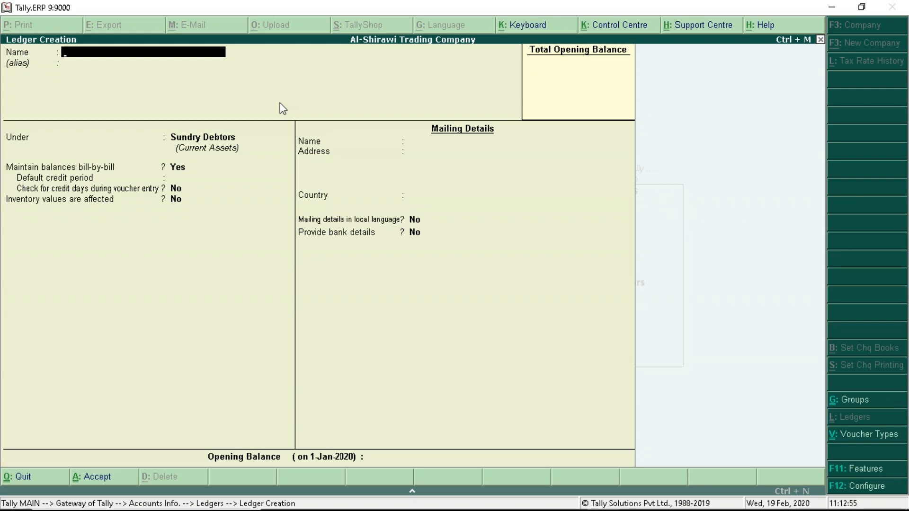
type("Intra GCC Purchase")
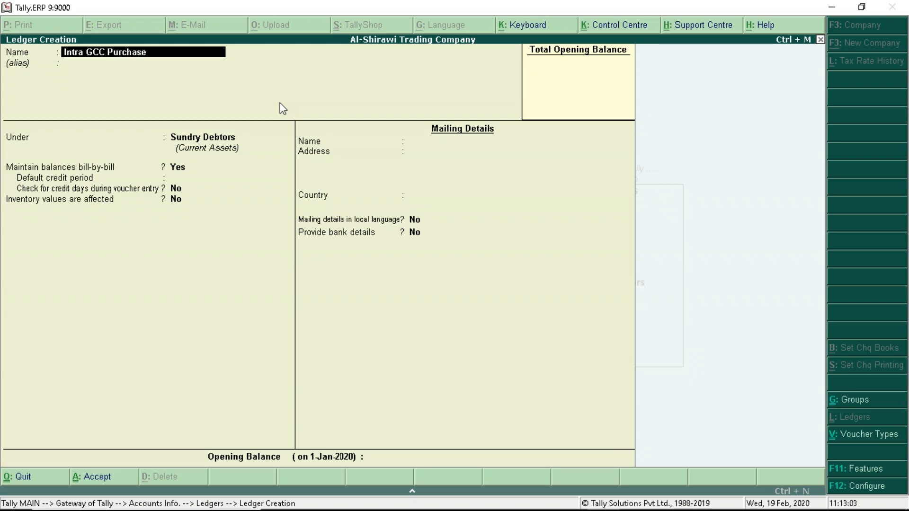
key("Return")
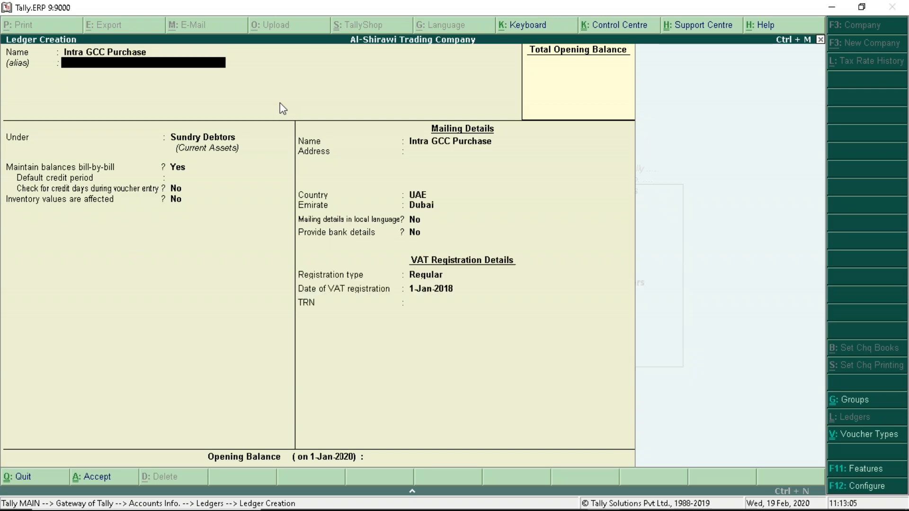
key("Return")
type("Pur")
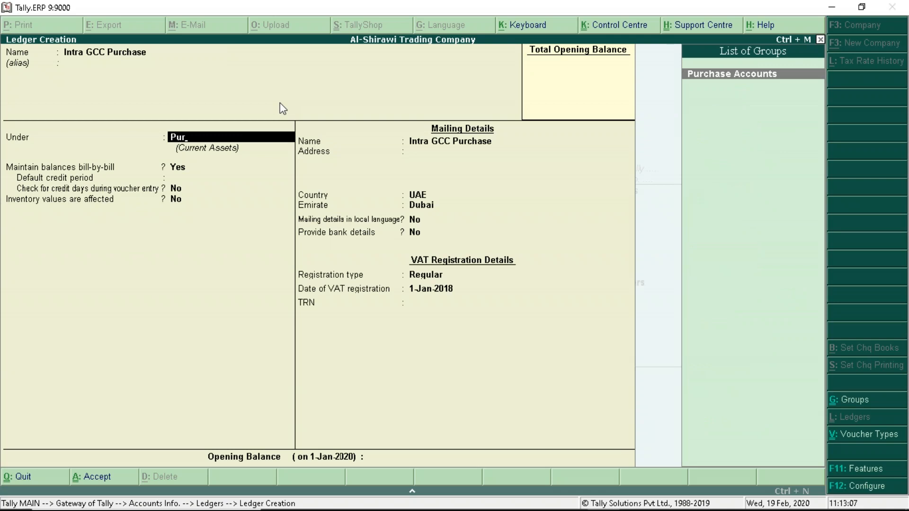
key("Return")
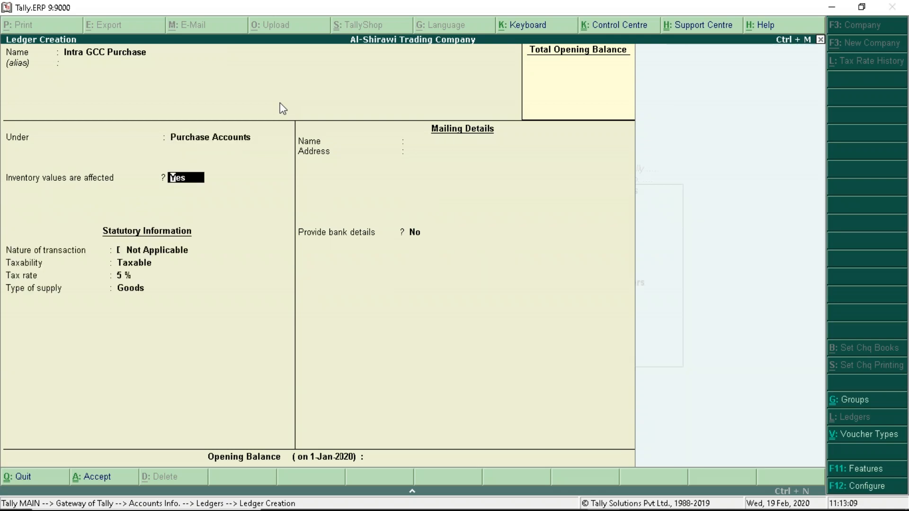
key("Return")
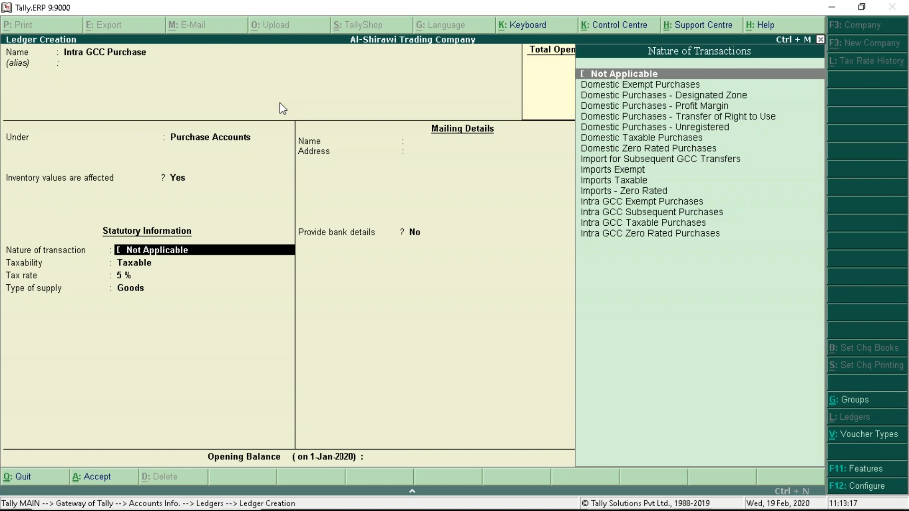
Step: Set the ledger's nature of transaction to Intra GCC Taxable Purchases, applicable from 1-Jan-2018
key("Down")
key("Down")
key("Down")
key("Down")
key("Down")
key("Down")
key("Down")
key("Down")
key("Down")
key("Down")
key("Down")
key("Down")
key("Down")
key("Down")
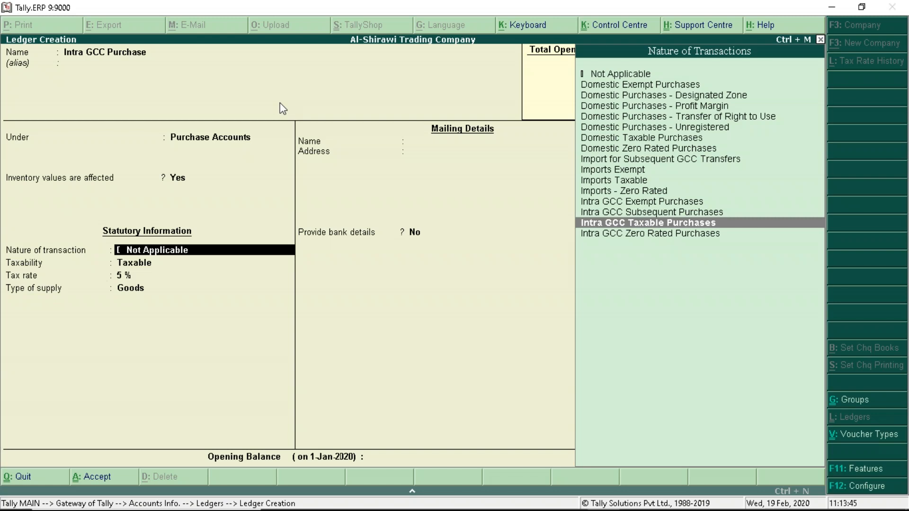
key("Return")
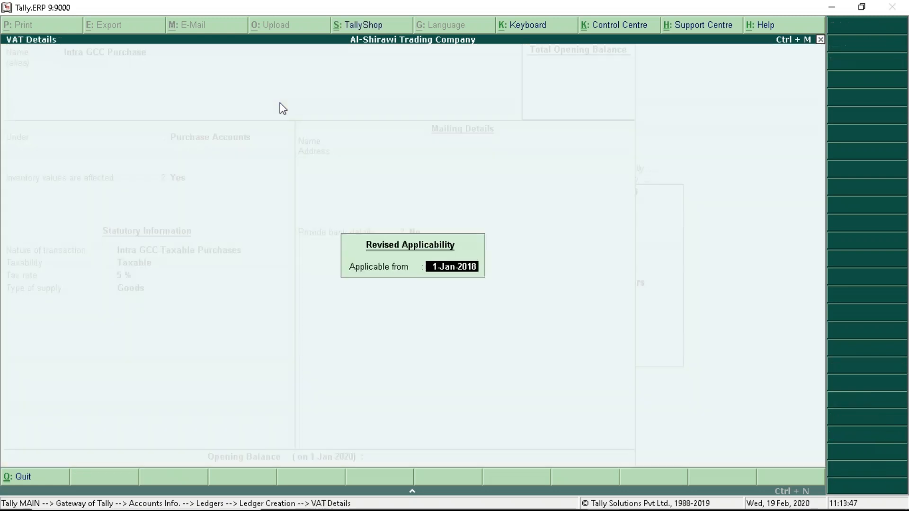
key("Return")
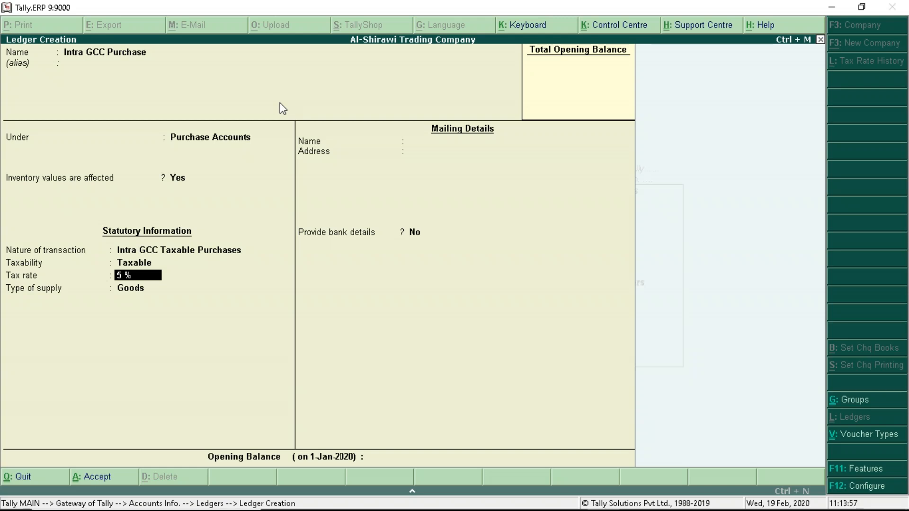
Step: Keep the 5 % tax rate and Goods as the type of supply, and save the ledger without an opening balance
key("Return")
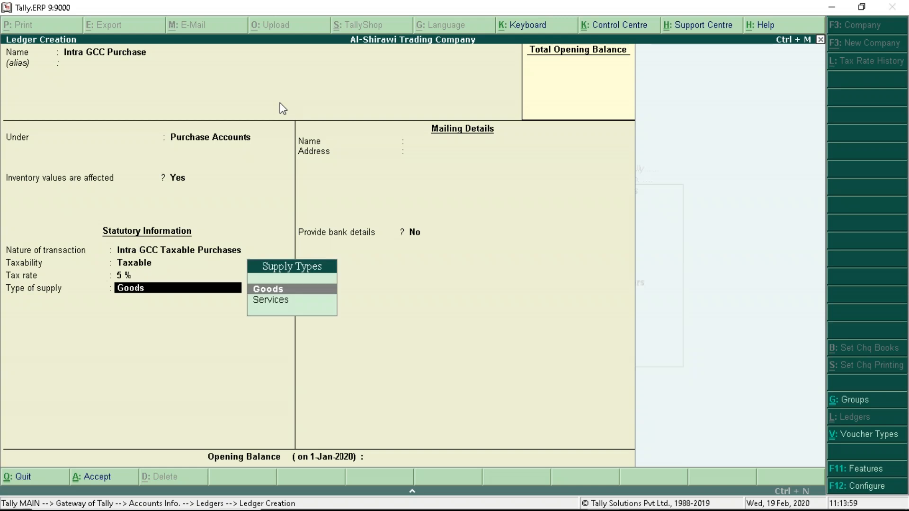
key("Return")
key("Return")
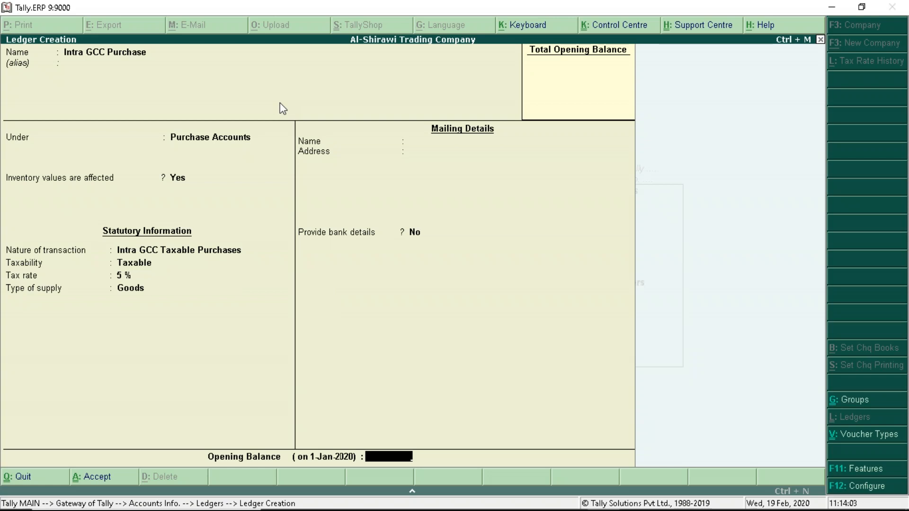
key("Return")
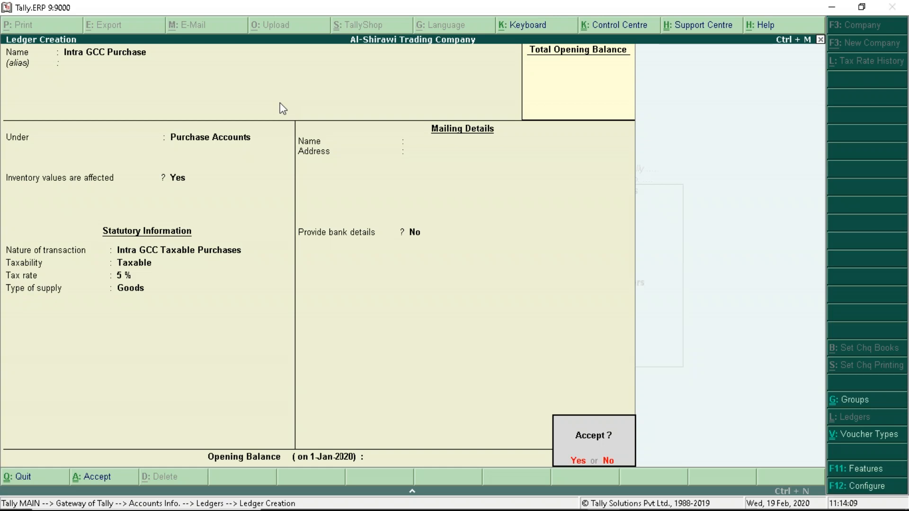
key("Return")
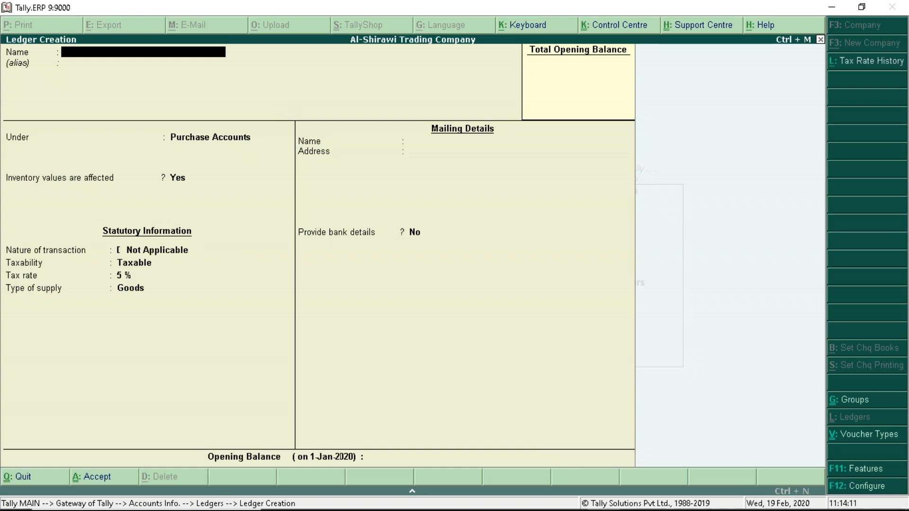
Step: Name the next new ledger Al-Rafi Cofee, group it under Sundry Creditors and maintain its balances bill-by-bill
type("Al-Rafi Cofee")
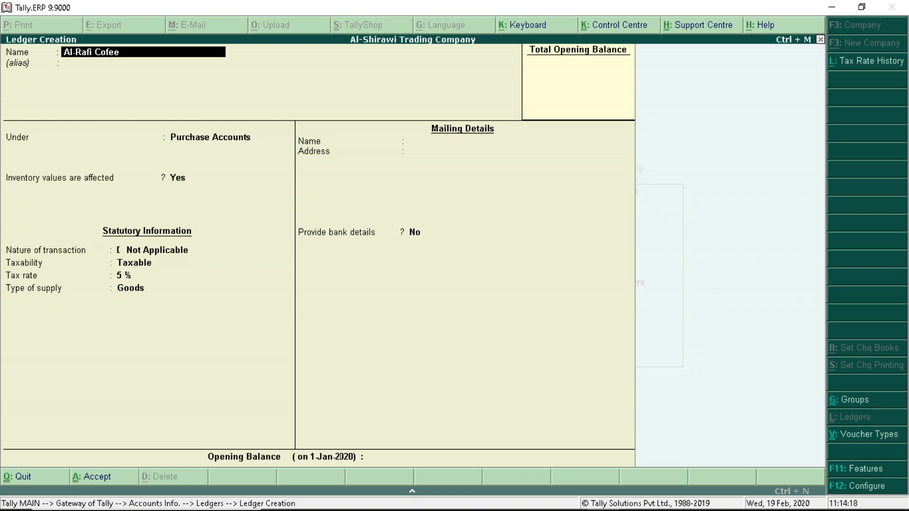
key("Return")
type("Sun")
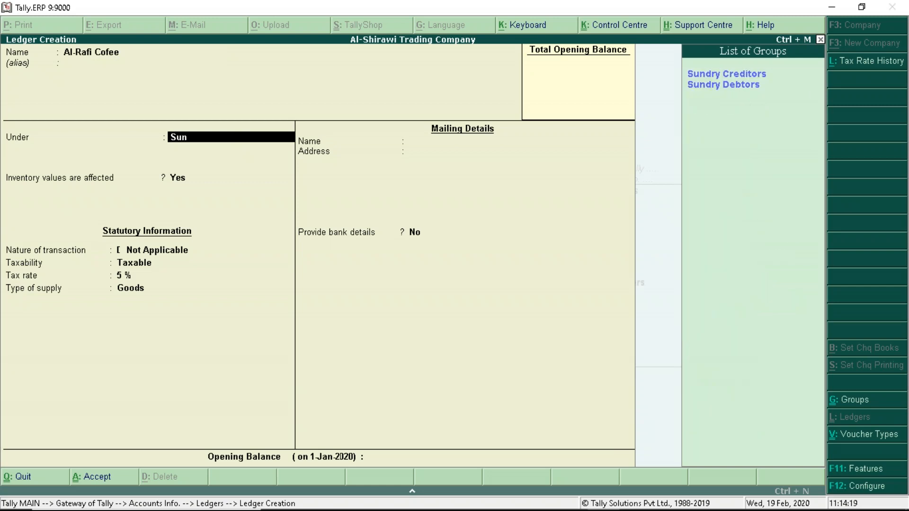
key("Return")
type("Yes")
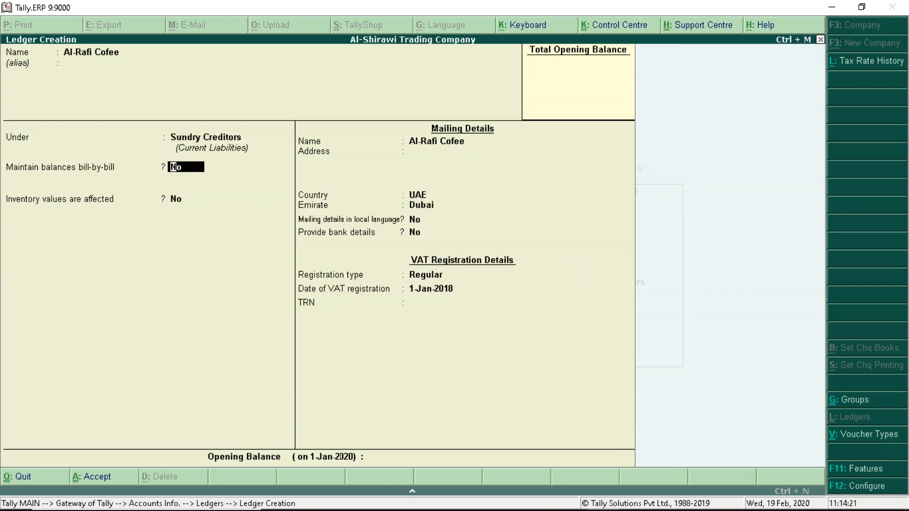
key("Return")
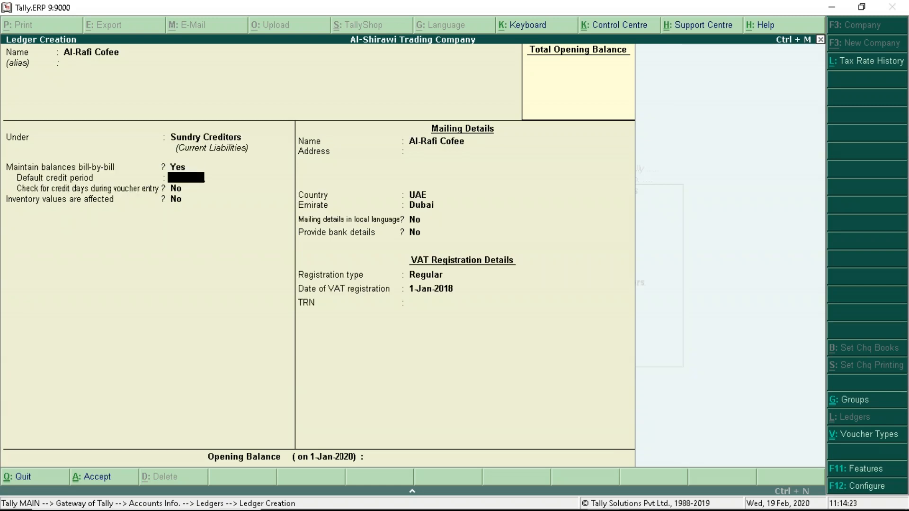
Step: Leave the default credit period blank, set the supplier's country to Saudi Arabia and keep the Regular registration type
key("Return")
key("Return")
key("Return")
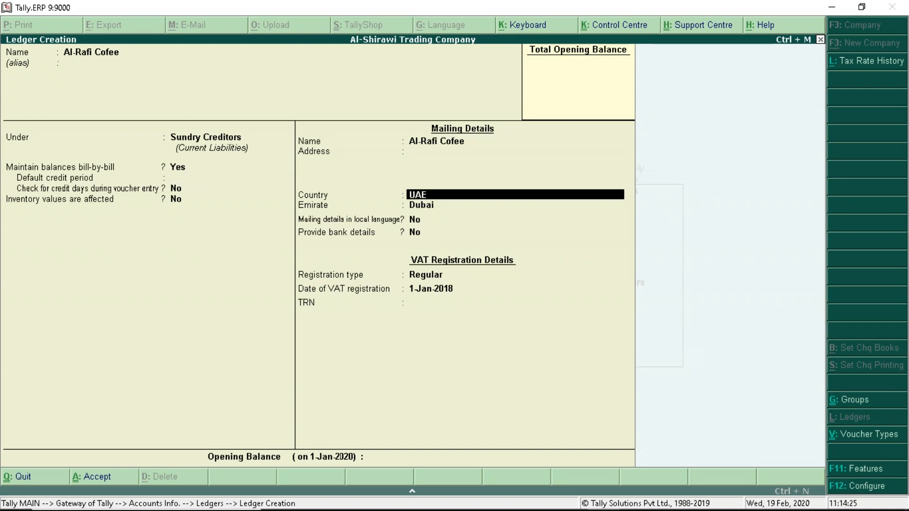
type("Saud")
key("Return")
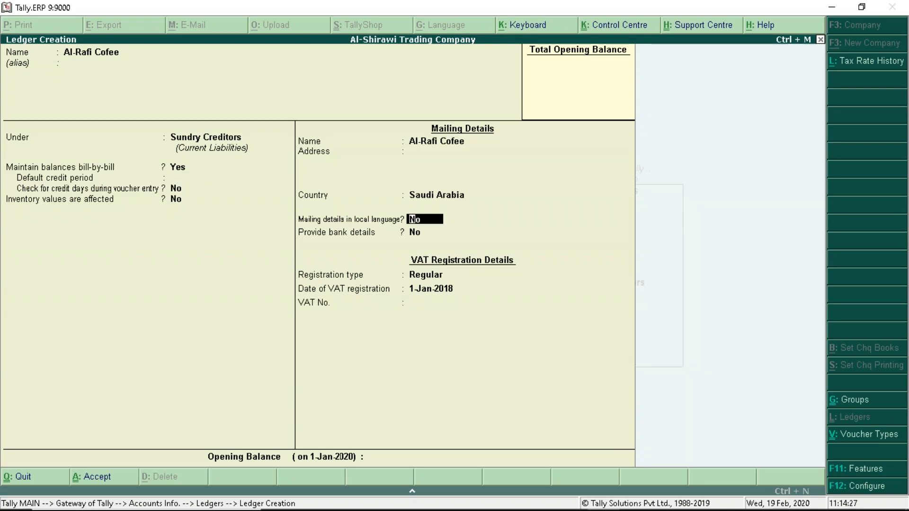
key("Return")
key("Return")
key("Return")
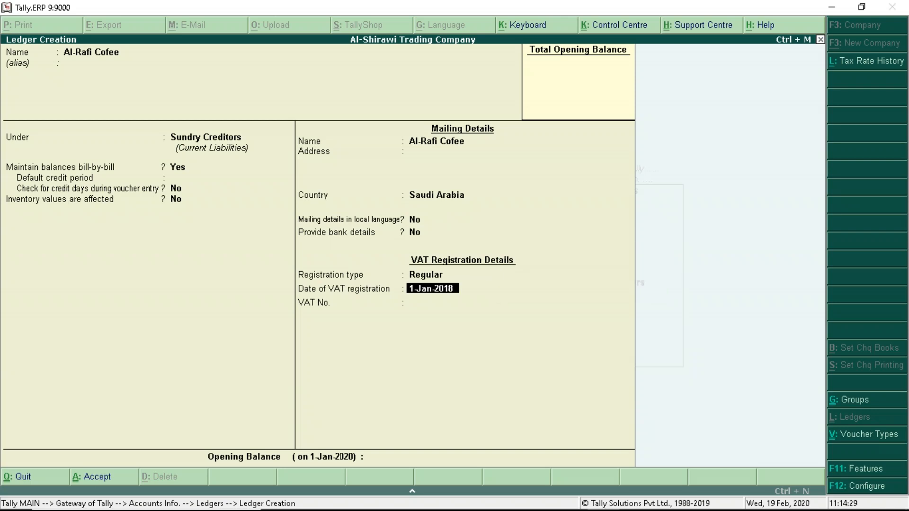
Step: Keep the VAT registration date 1-Jan-2018, enter the supplier's VAT number, and save the ledger without an opening balance
key("Return")
type("65432")
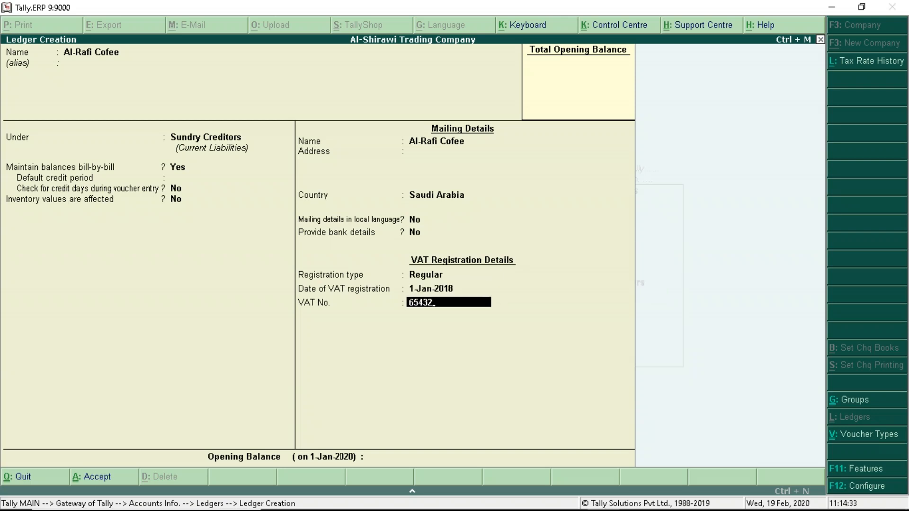
type("1234565432")
key("Return")
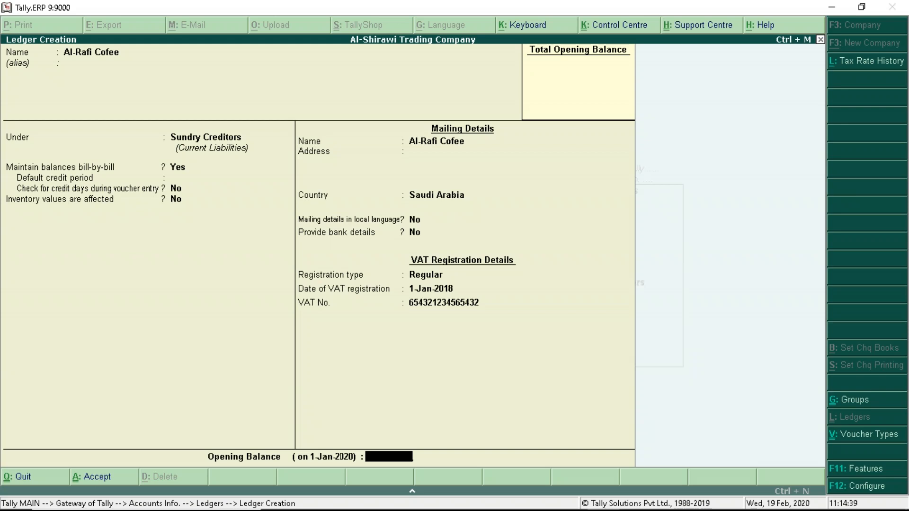
key("Return")
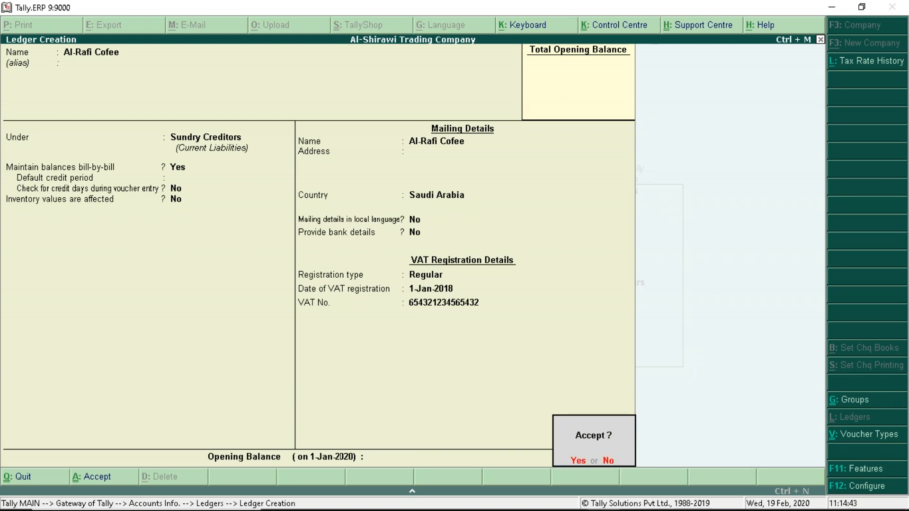
key("Return")
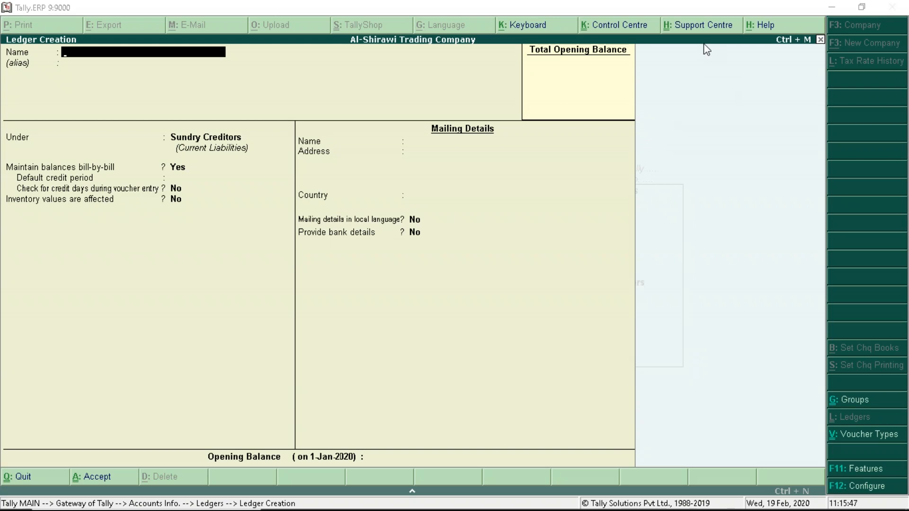
Step: Leave ledger creation, start a new purchase voucher, check the transaction on the presentation slide, and date the voucher 4-1-2020
key("Escape")
key("y")
key("Escape")
key("Escape")
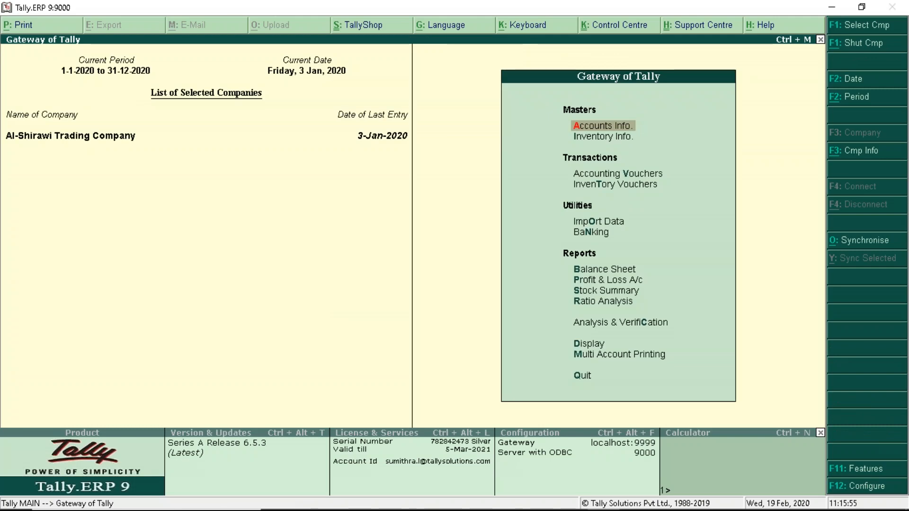
key("v")
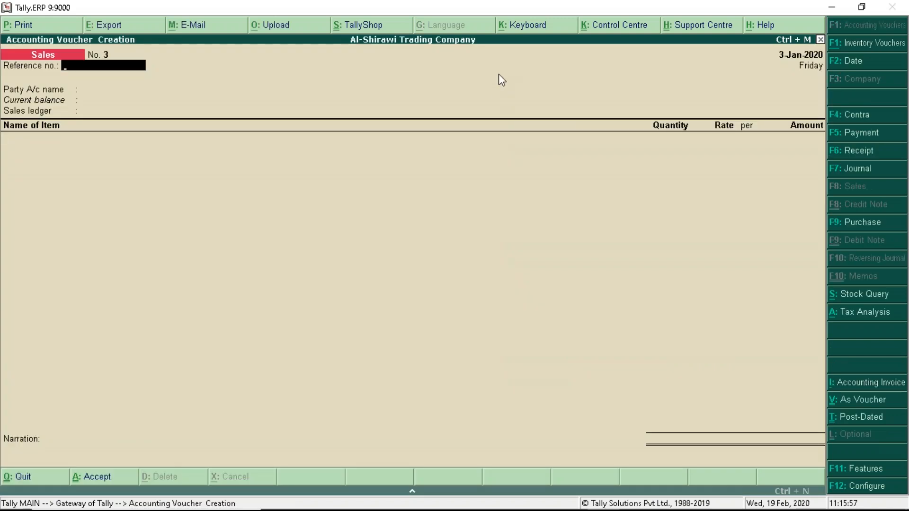
left_click(852, 226)
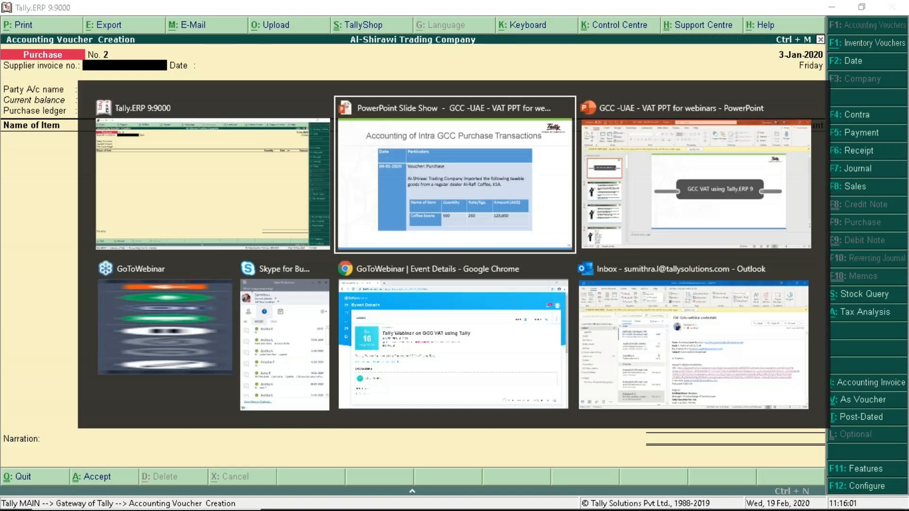
key("alt+Tab")
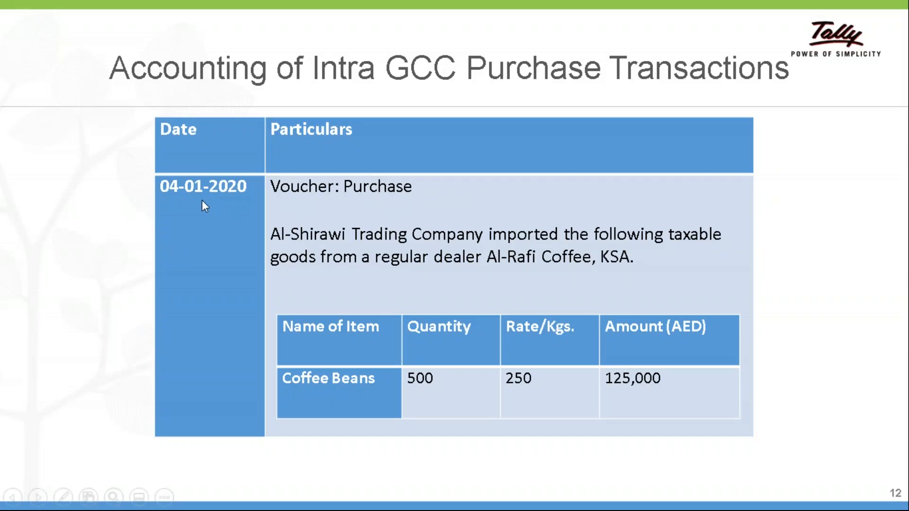
key("alt+Tab")
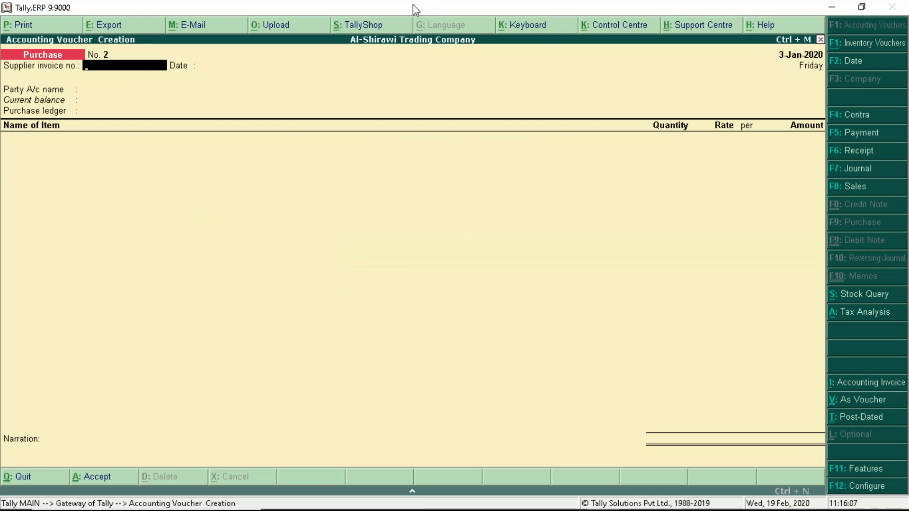
key("F2")
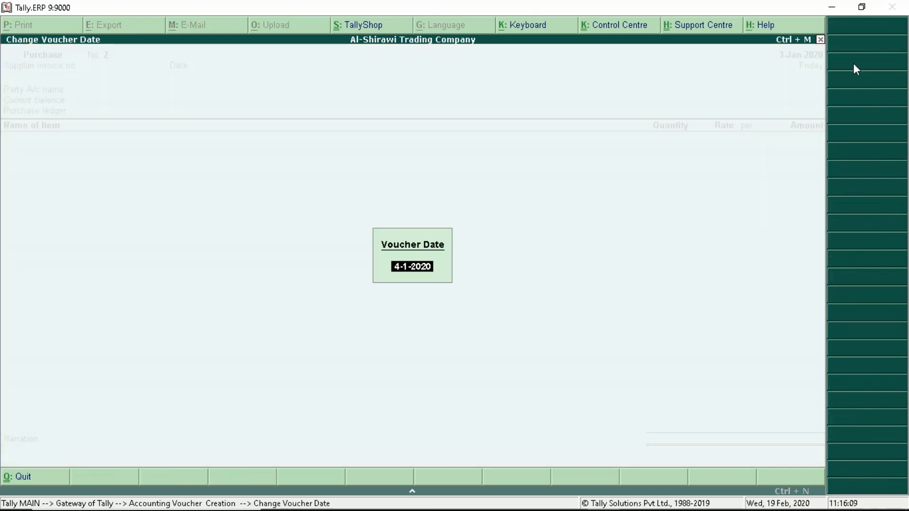
key("Return")
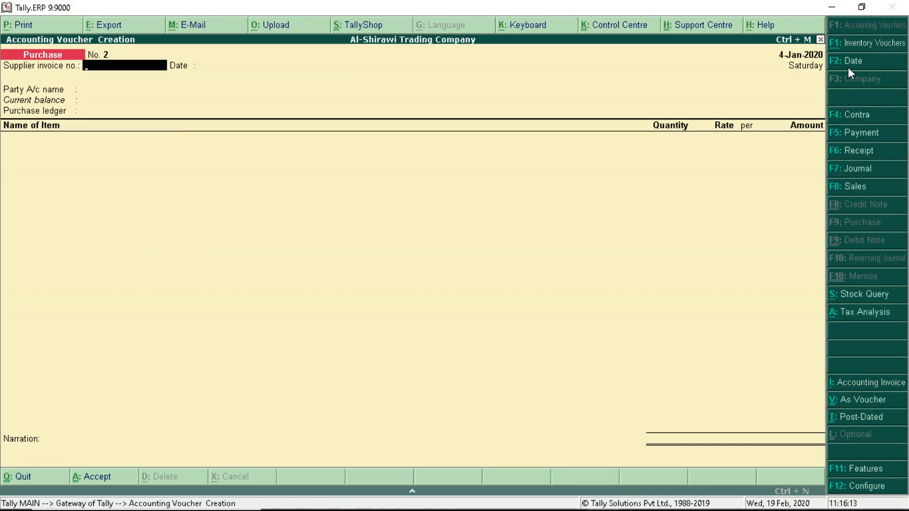
Step: Enter supplier invoice number 2 dated 4-Jan-2020, with Al-Rafi Cofee as the party and Intra GCC Purchase as the purchase ledger
type("2")
key("Return")
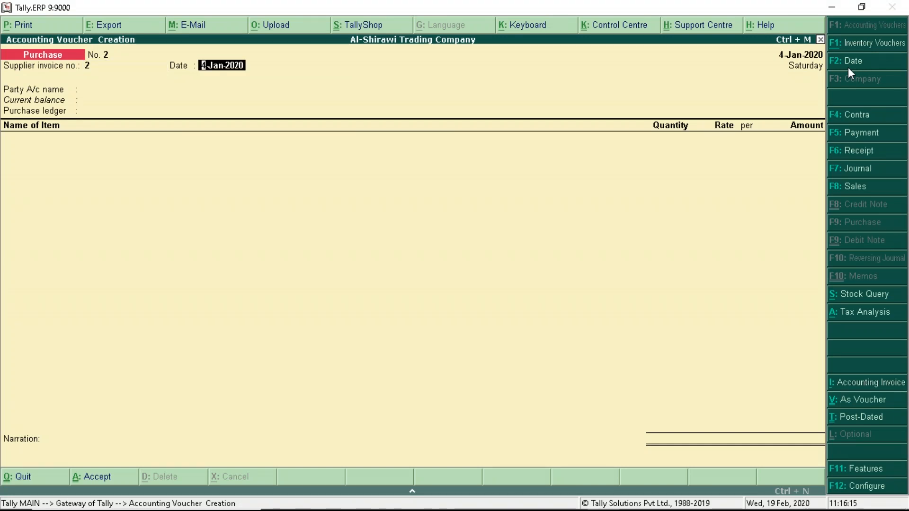
key("Return")
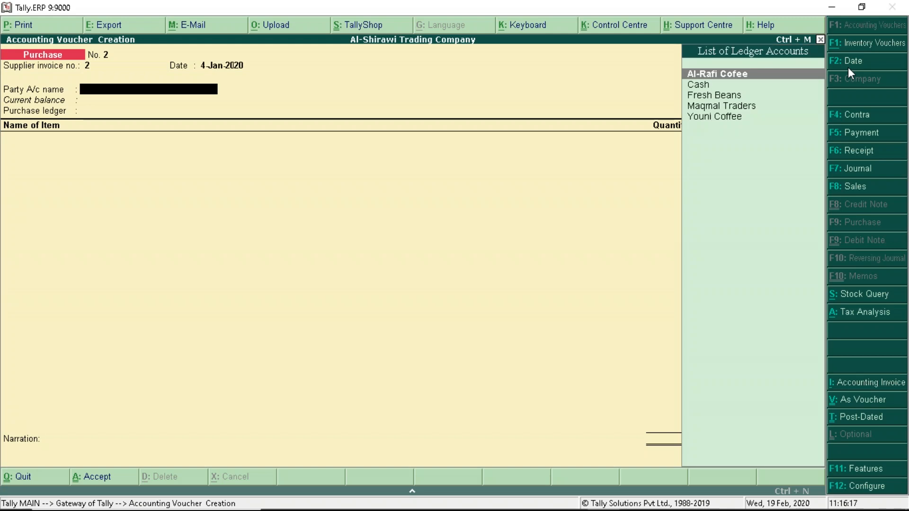
type("Al")
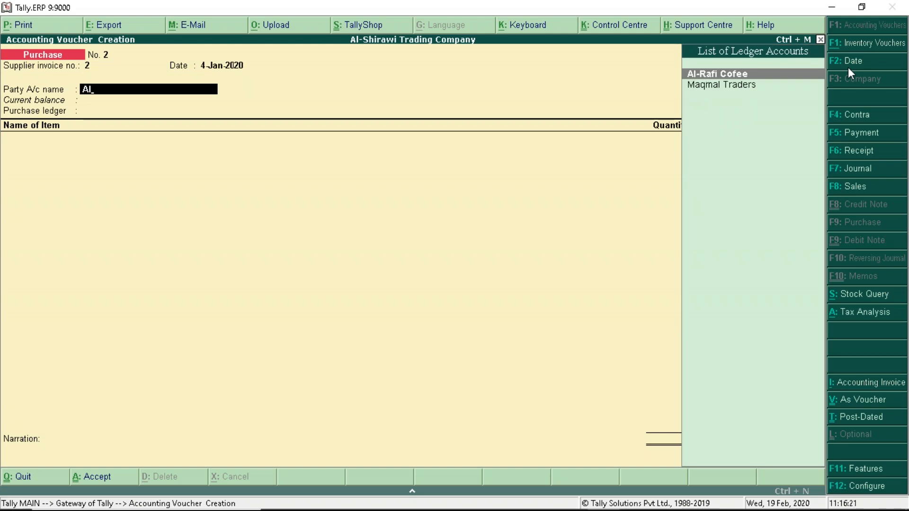
key("Return")
key("Return")
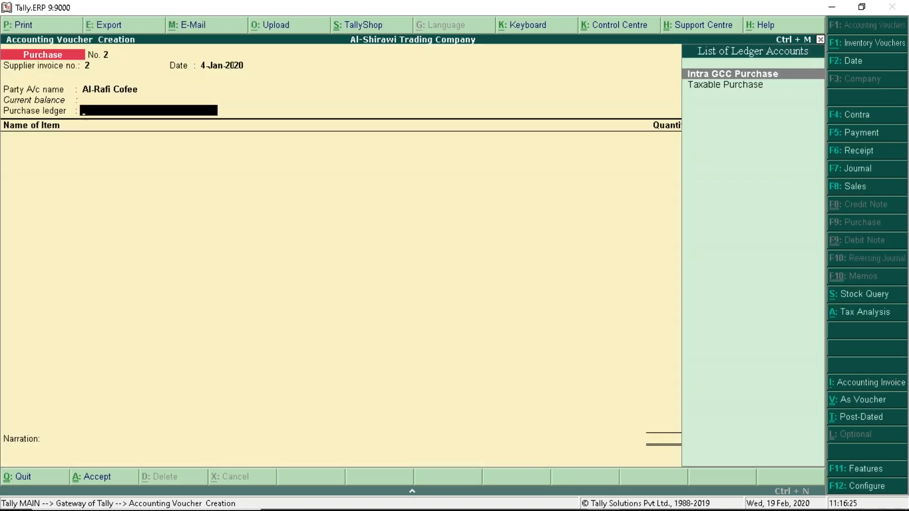
key("Return")
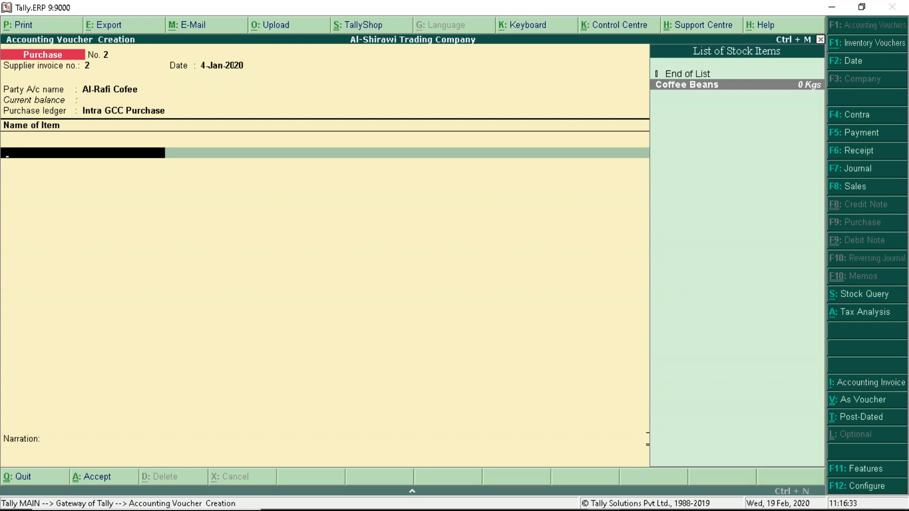
Step: Add 500 Kgs of Coffee Beans at a rate of 250 with the default taxable value, and end the item and ledger lists
key("Return")
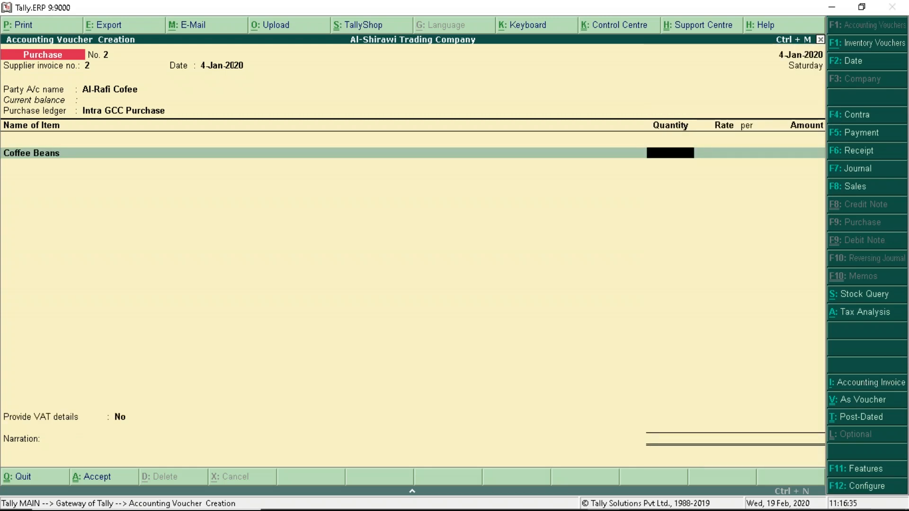
type("500")
key("Return")
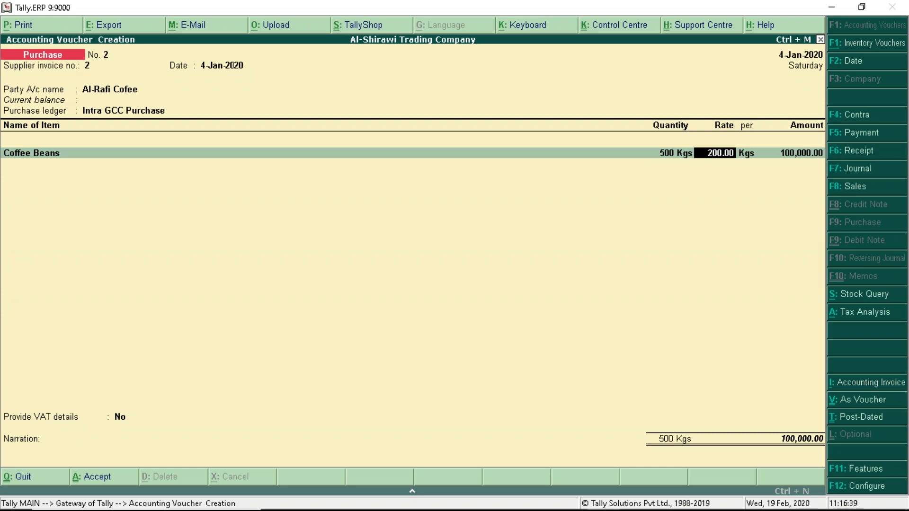
type("250")
key("Return")
key("Return")
key("Return")
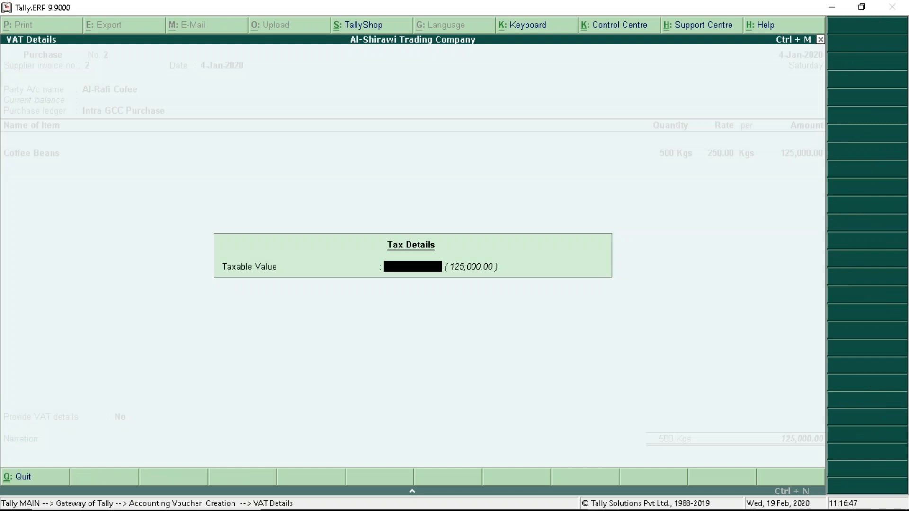
key("Return")
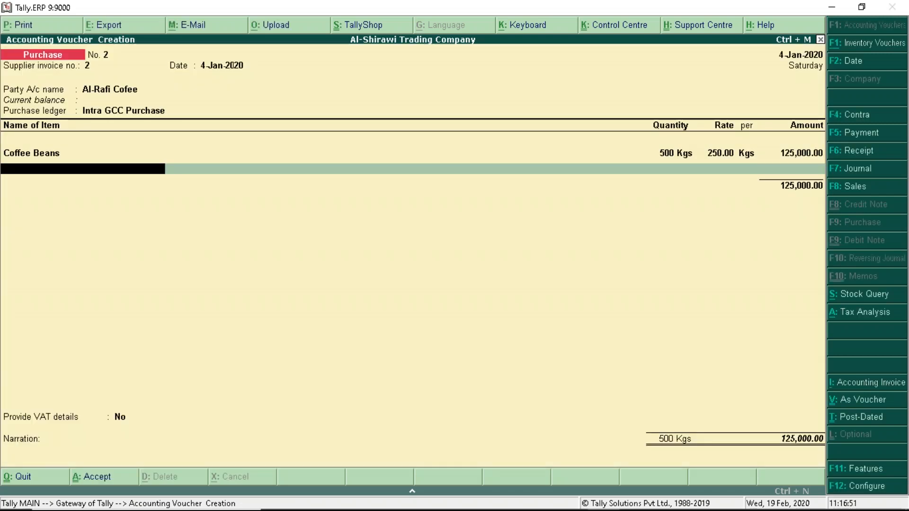
key("Return")
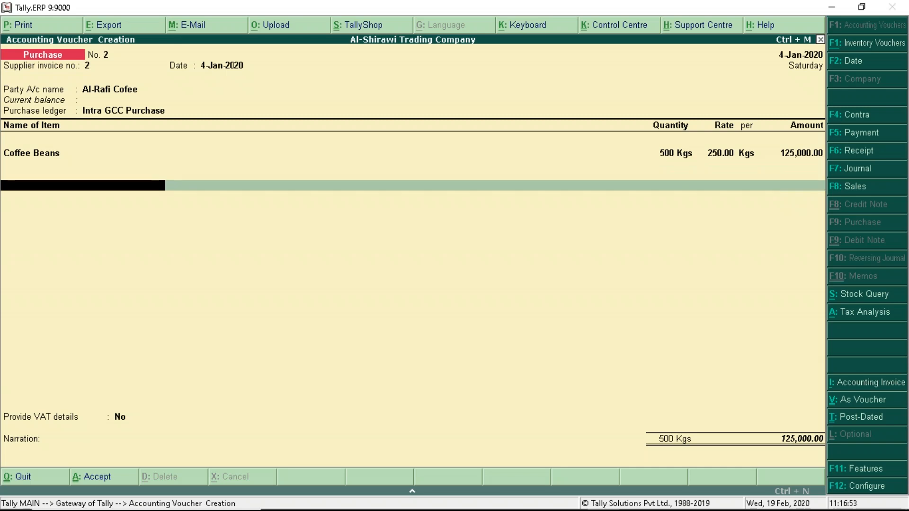
key("Return")
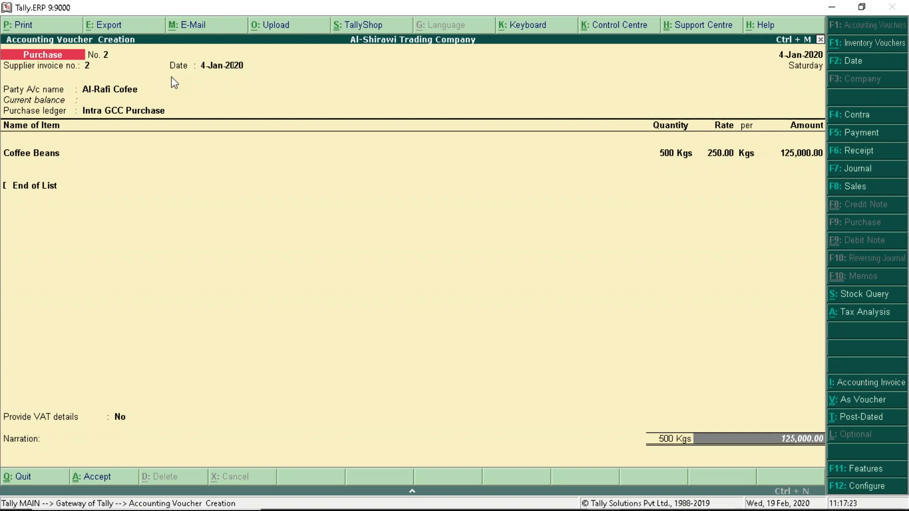
Step: Review the purchase's tax analysis, and save the voucher with VAT details set to No and no narration
left_click(844, 318)
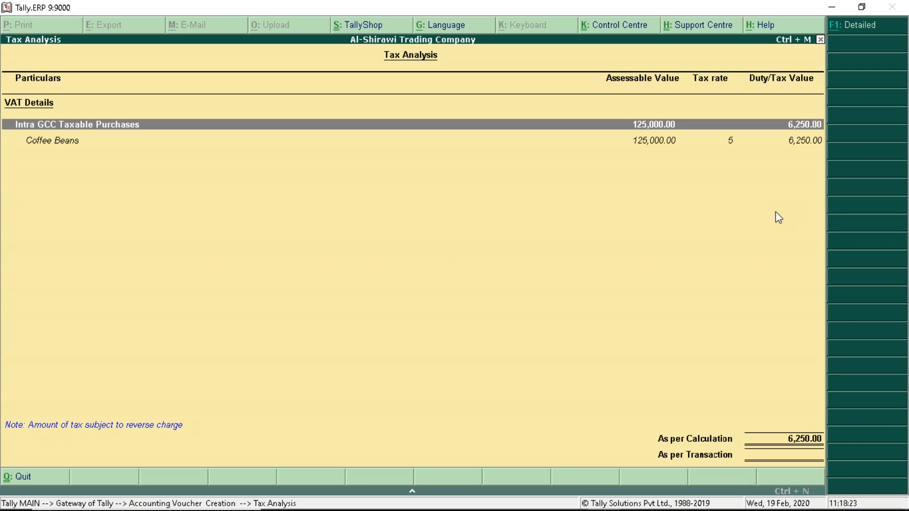
key("Escape")
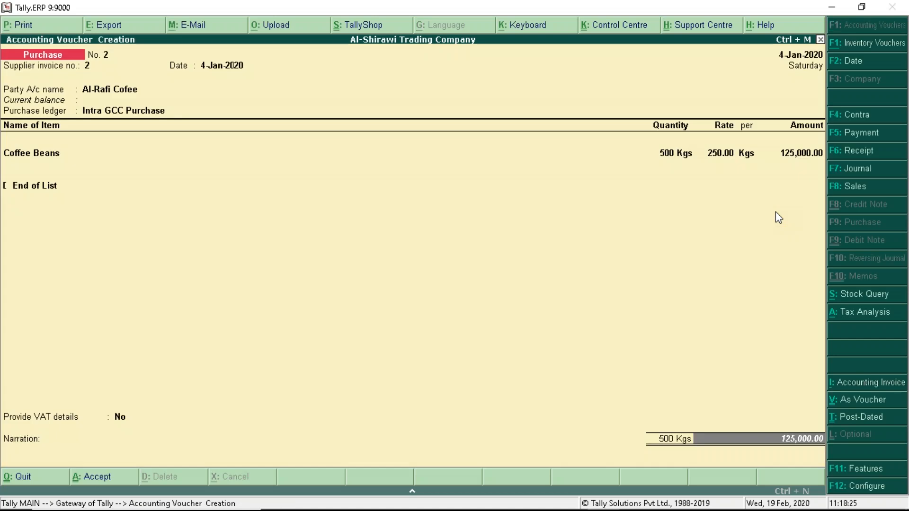
key("Return")
key("Return")
key("Return")
key("Return")
key("Return")
key("Return")
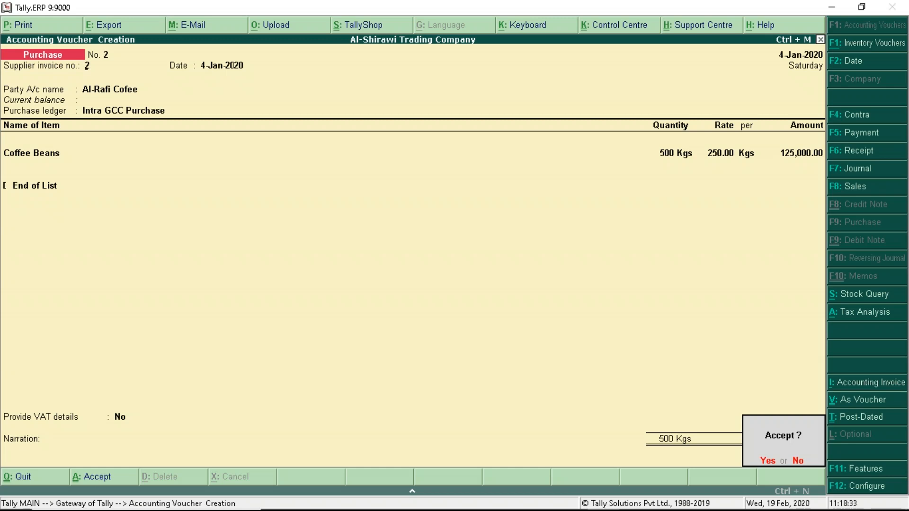
key("Return")
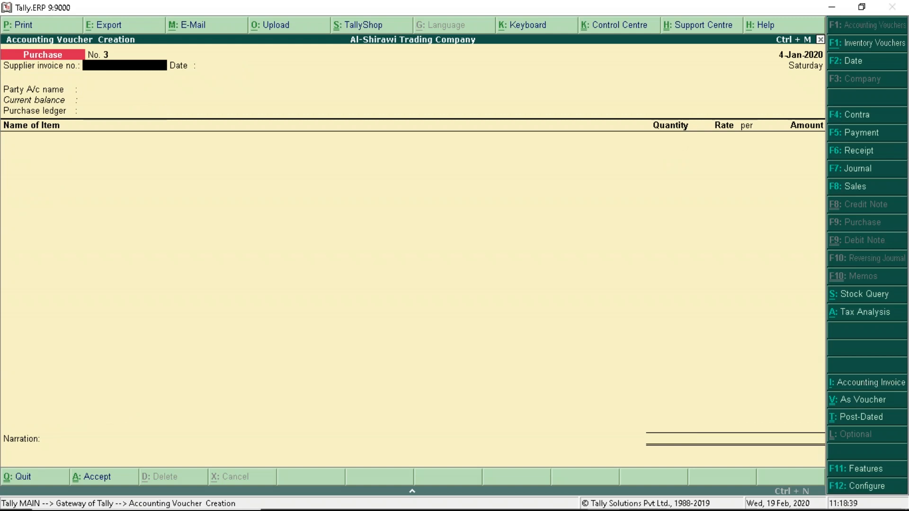
Step: Leave voucher entry and open the Reverse Charge Report from the statutory VAT reports
key("Escape")
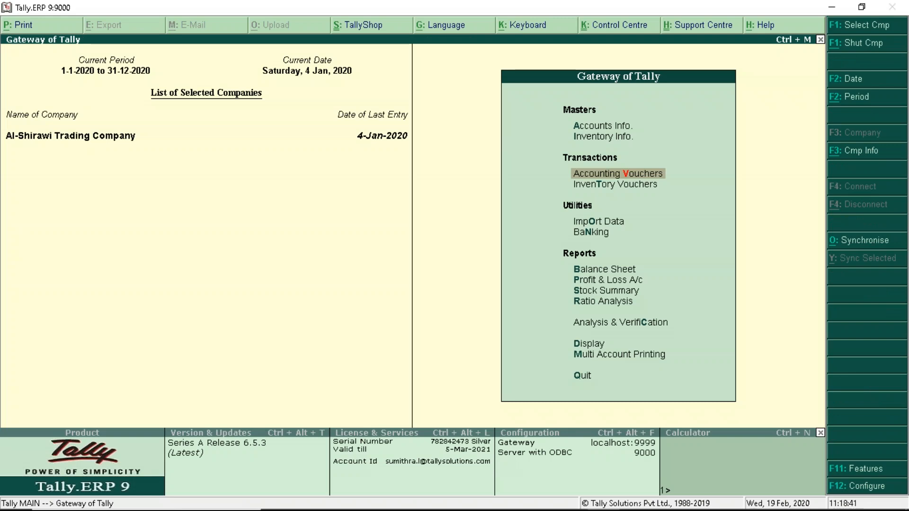
key("d")
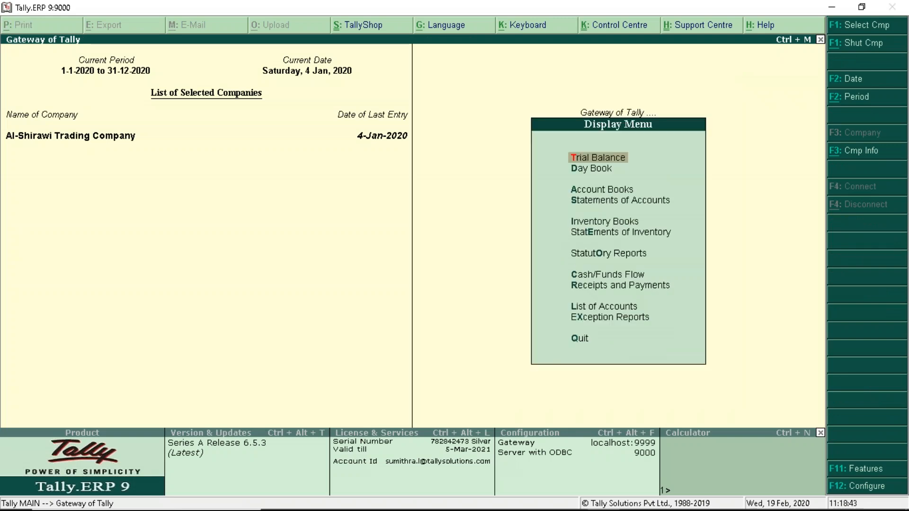
key("y")
key("v")
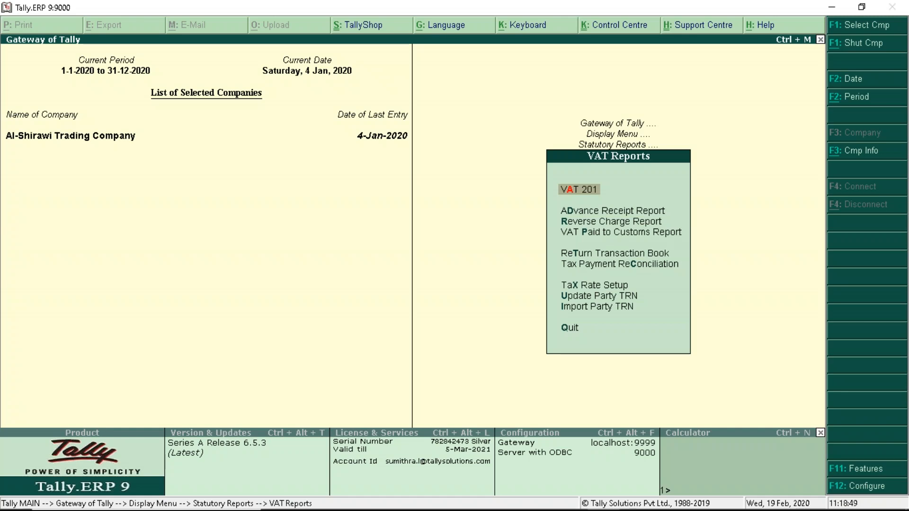
key("Down")
key("Down")
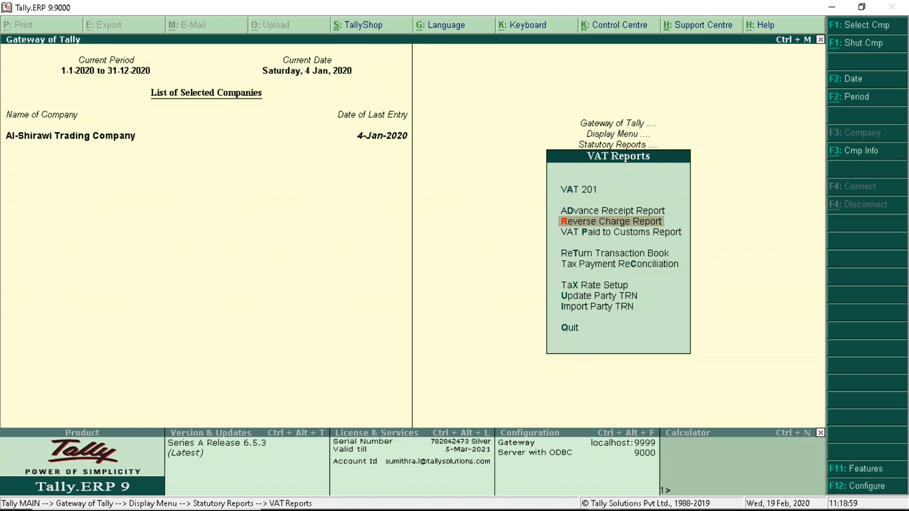
key("Return")
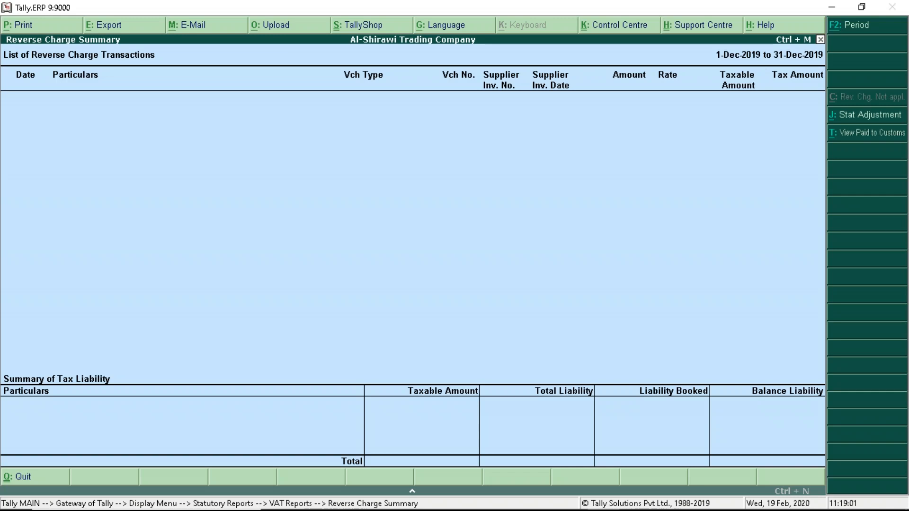
Step: Set the Reverse Charge Report's period from 1-1-2020 to 31-1-2020 and review its transactions and tax liability
left_click(855, 35)
type("1-1-2020")
key("Return")
type("31-1-2020")
key("Return")
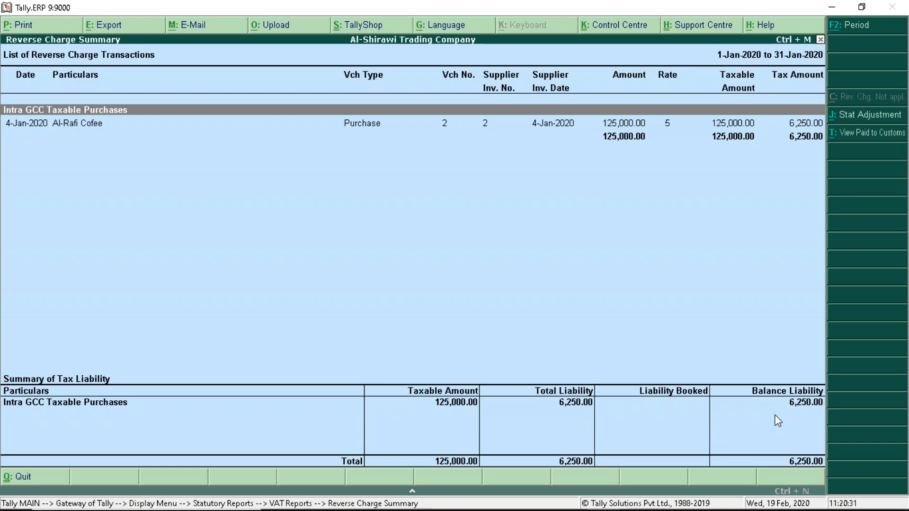
Step: Open the VAT 201 report and set its period from 1-1-2020 to 31-1-2020
key("Escape")
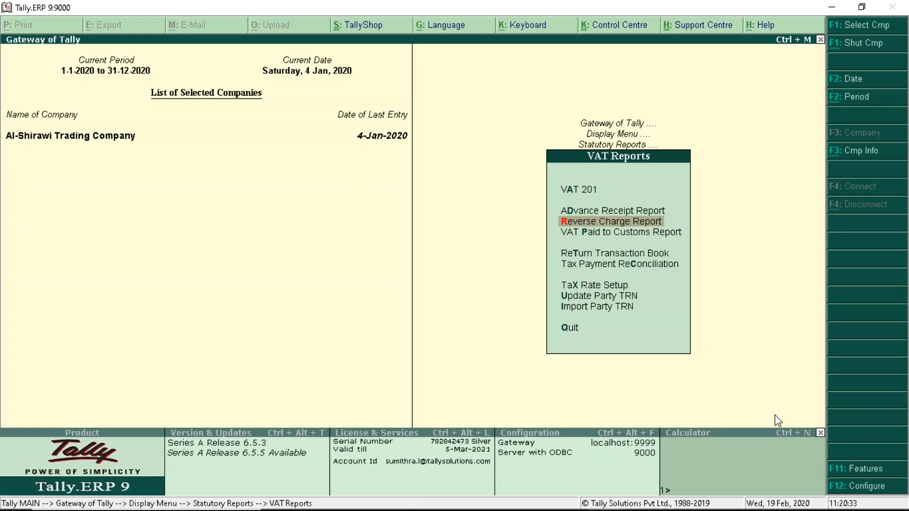
key("Up")
key("Up")
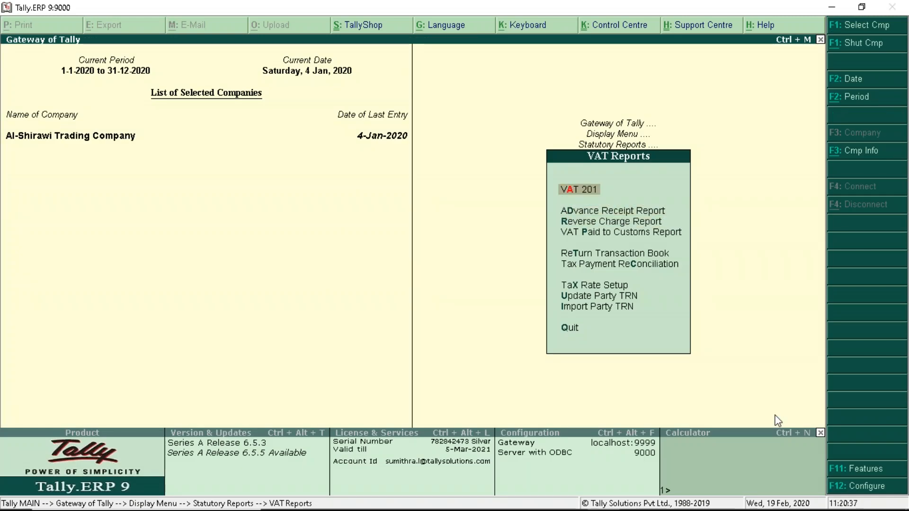
key("Return")
key("F2")
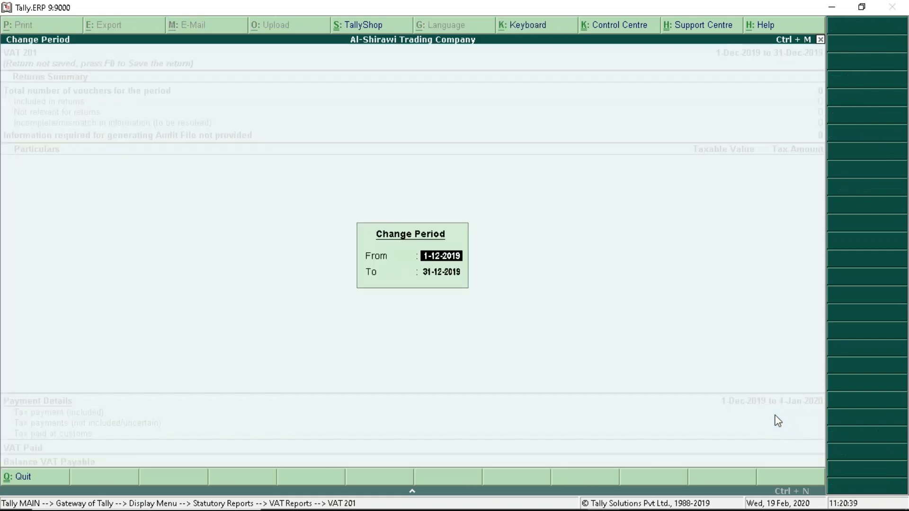
type("1-1-2020")
key("Return")
type("31-1-2020")
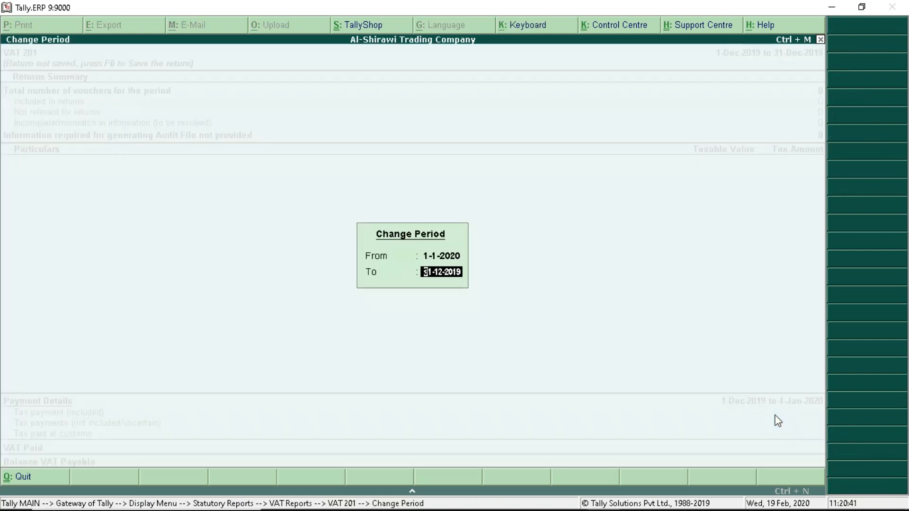
Step: Show the VAT 201 return for 1-Jan-2020 to 31-Jan-2020 and review its lines down to Intra GCC Taxable Purchases
key("Return")
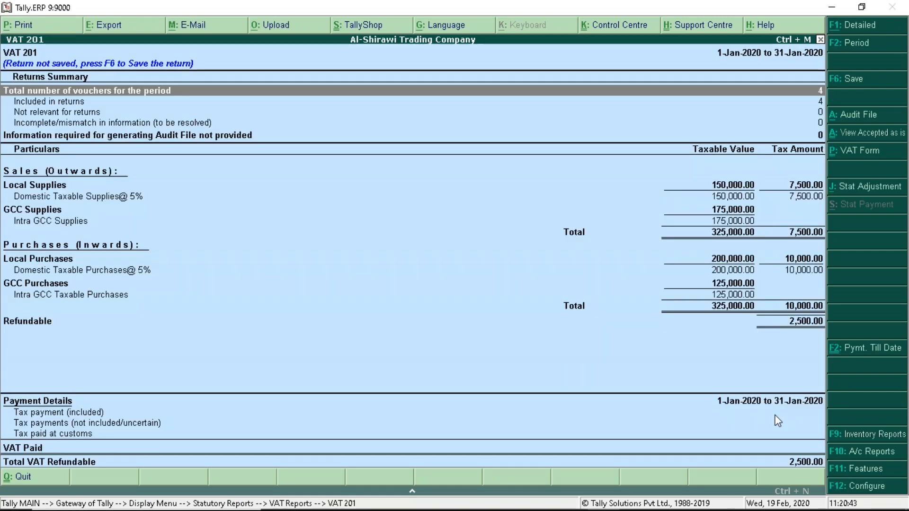
key("Down")
key("Down")
key("Down")
key("Down")
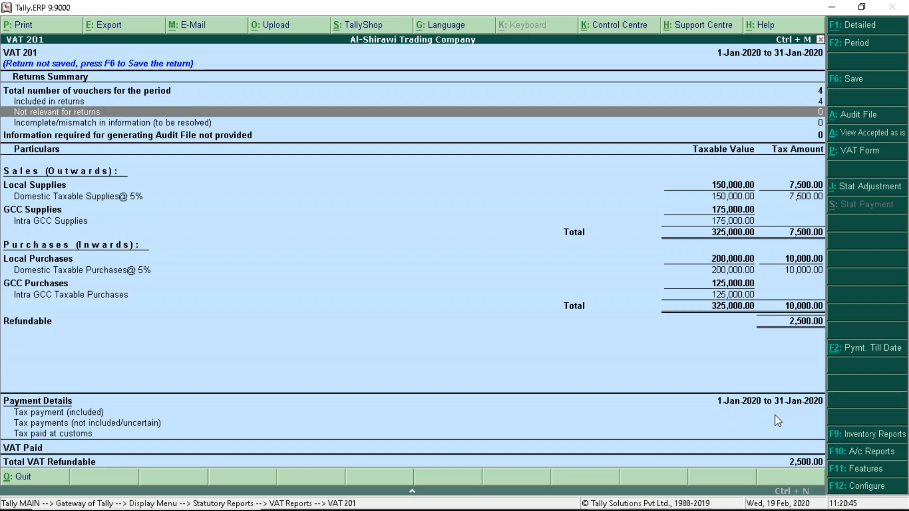
key("Down")
key("Down")
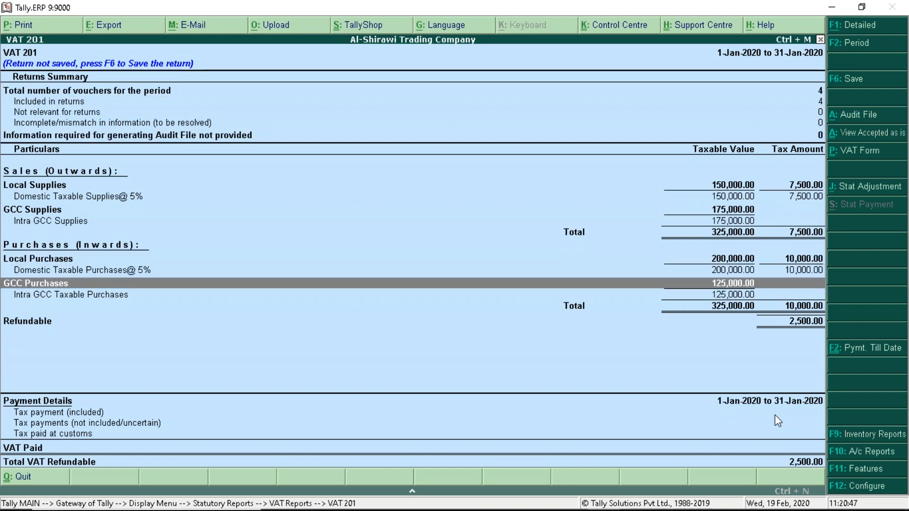
key("Down")
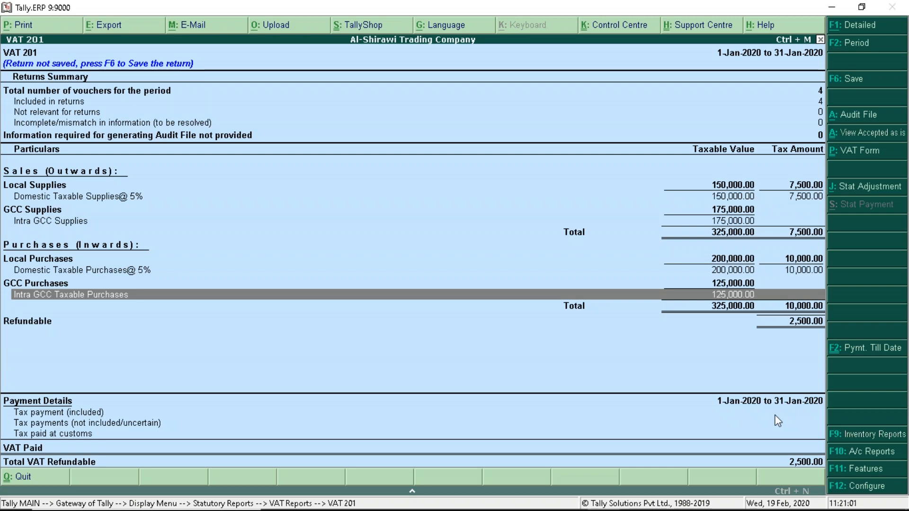
key("Escape")
key("Escape")
key("Escape")
key("Escape")
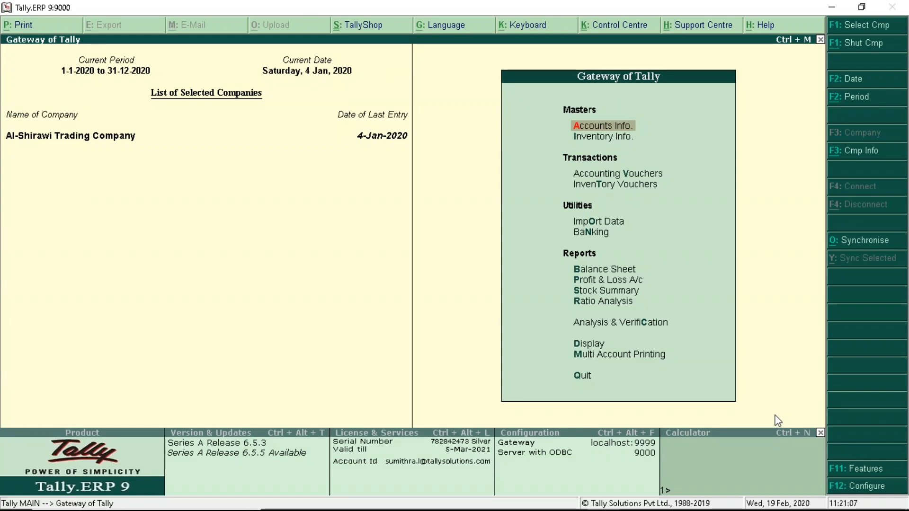
Step: Open a new accounting voucher of the Payment type and bring up the ledger choices for its account
key("v")
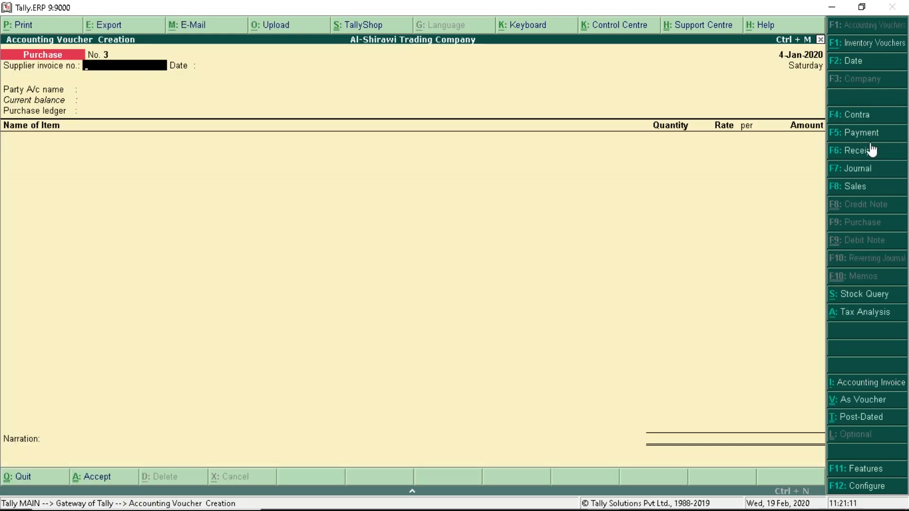
left_click(859, 133)
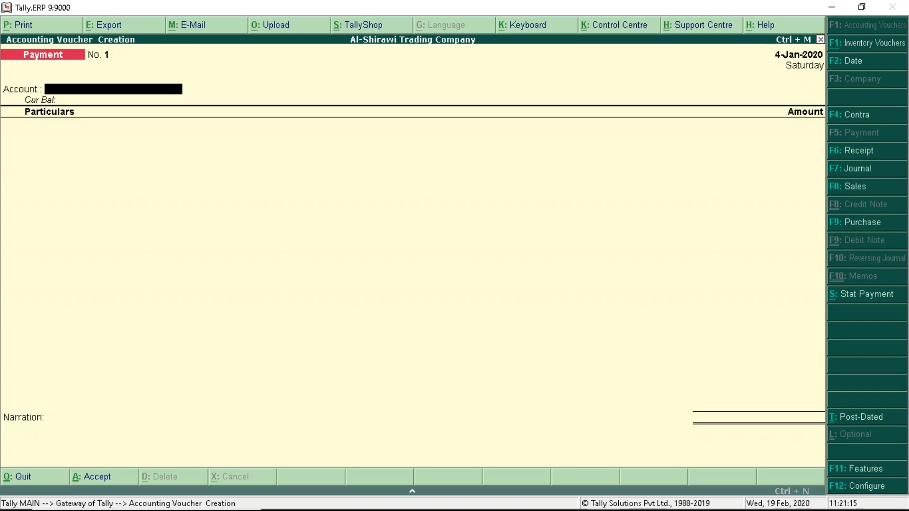
key("space")
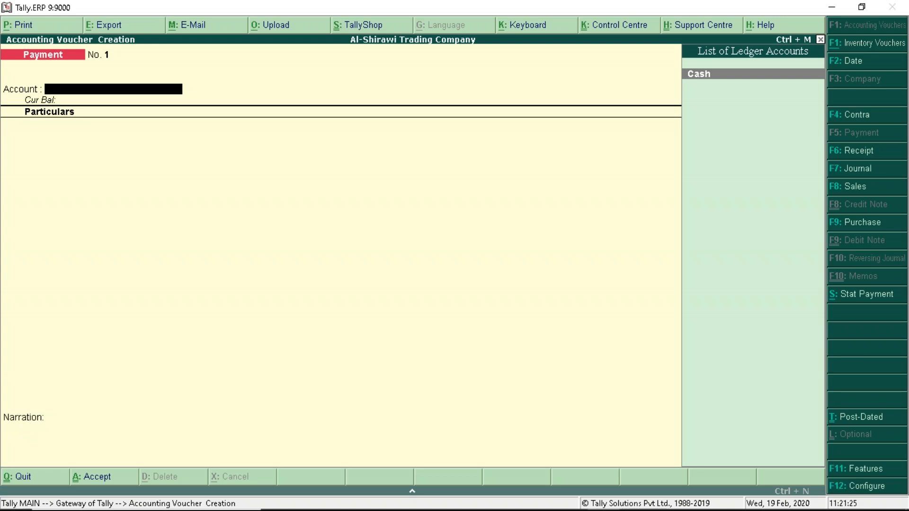
key("alt+c")
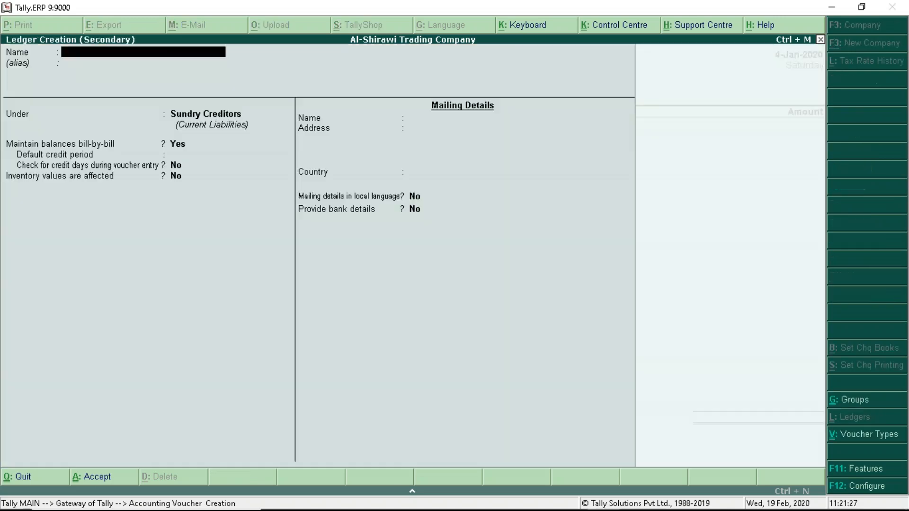
type("Commercial Bank of UAE")
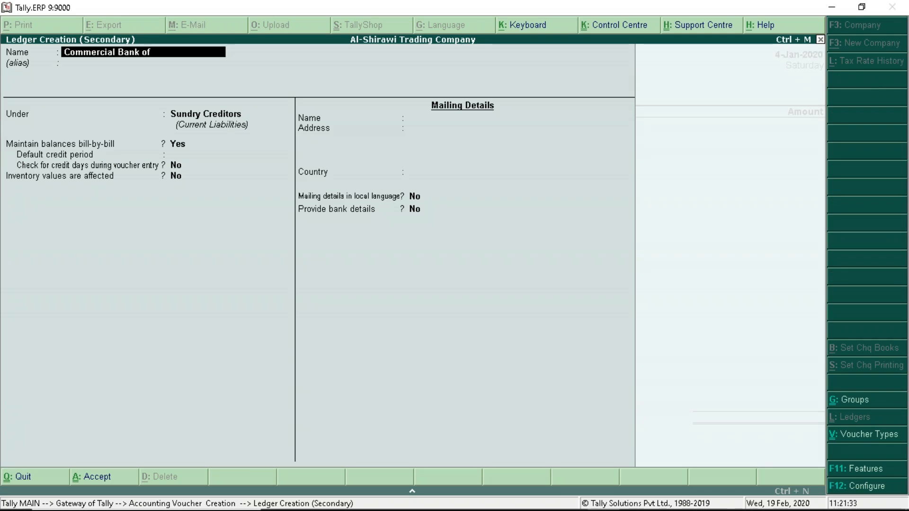
key("Return")
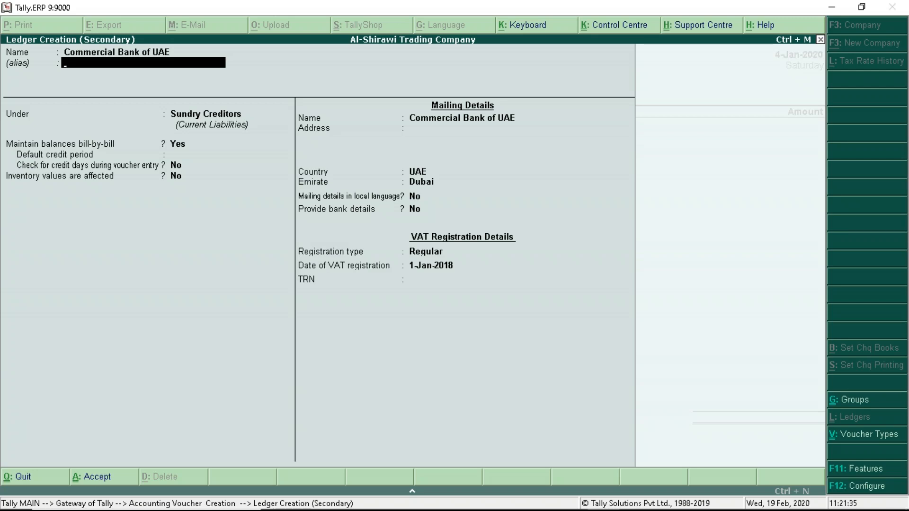
key("Return")
type("BA")
key("Return")
key("Return")
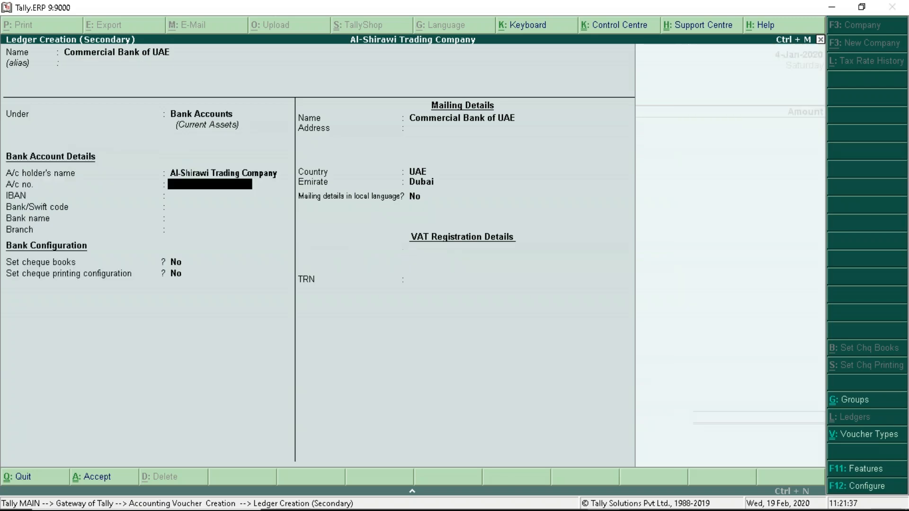
key("Return")
key("Return")
key("Return")
key("Return")
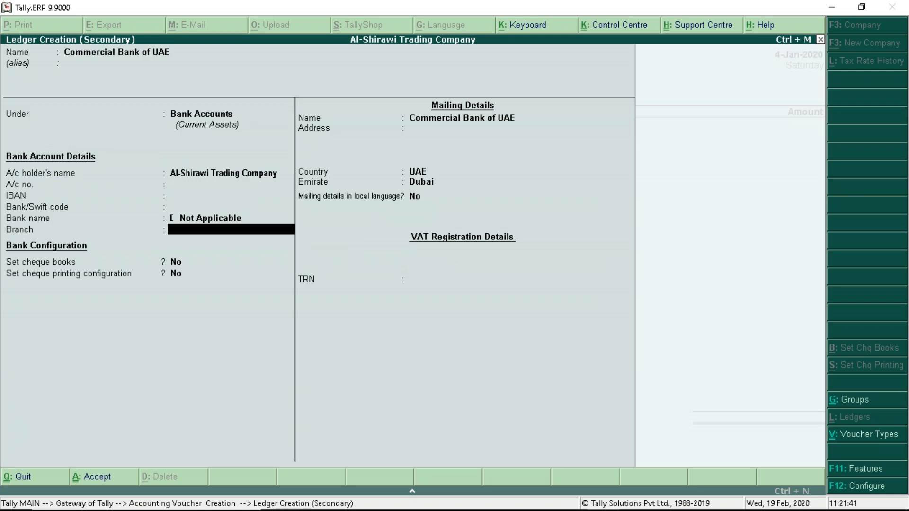
key("Escape")
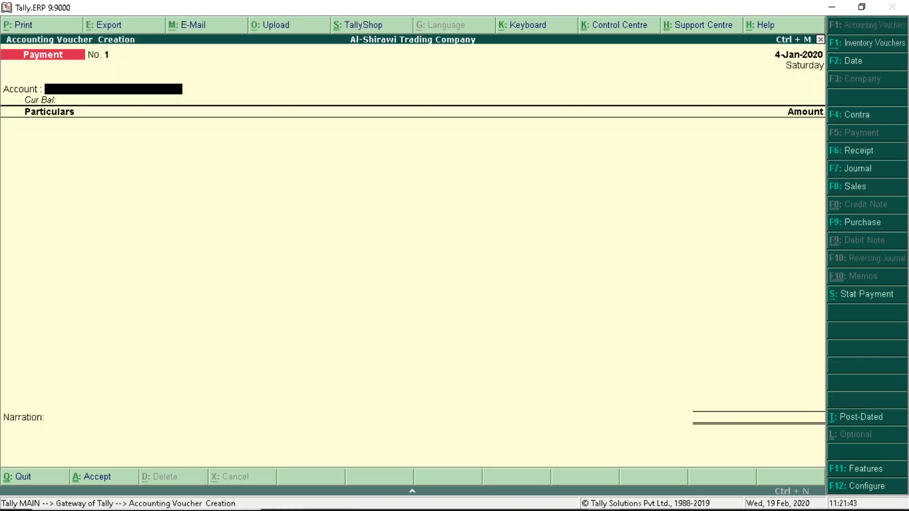
key("Escape")
Step: Start a new ledger named Commercial Bank of UAE in the account masters and place it under the Bank Accounts group
key("Up")
key("Up")
key("Return")
key("Down")
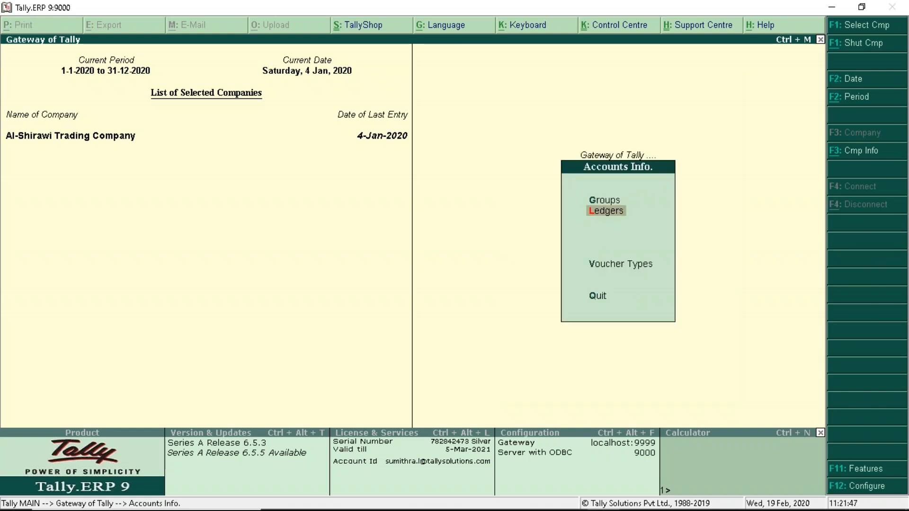
key("Return")
key("Return")
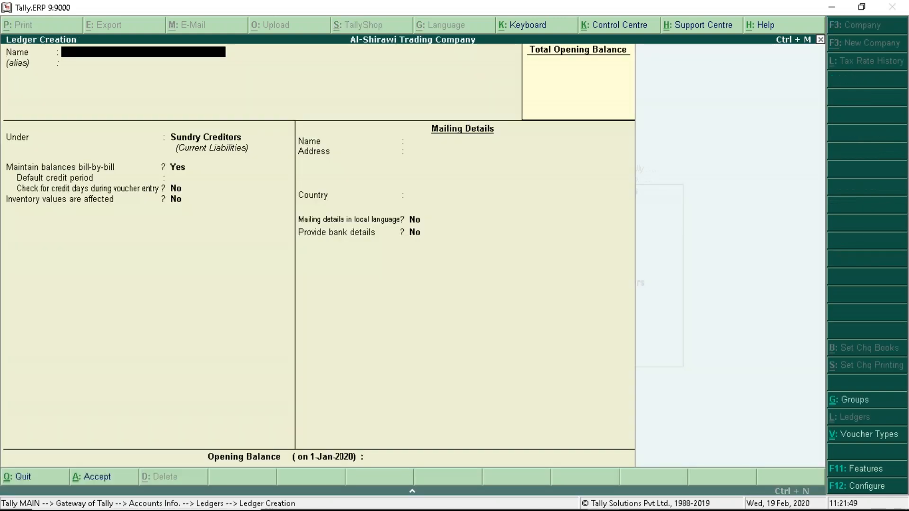
type("Commercial Bank of UA")
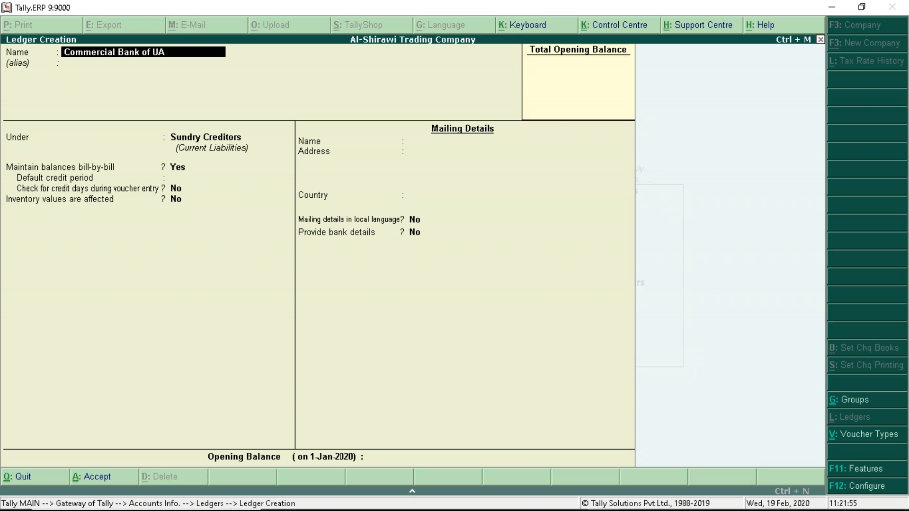
type("E")
key("Return")
key("Return")
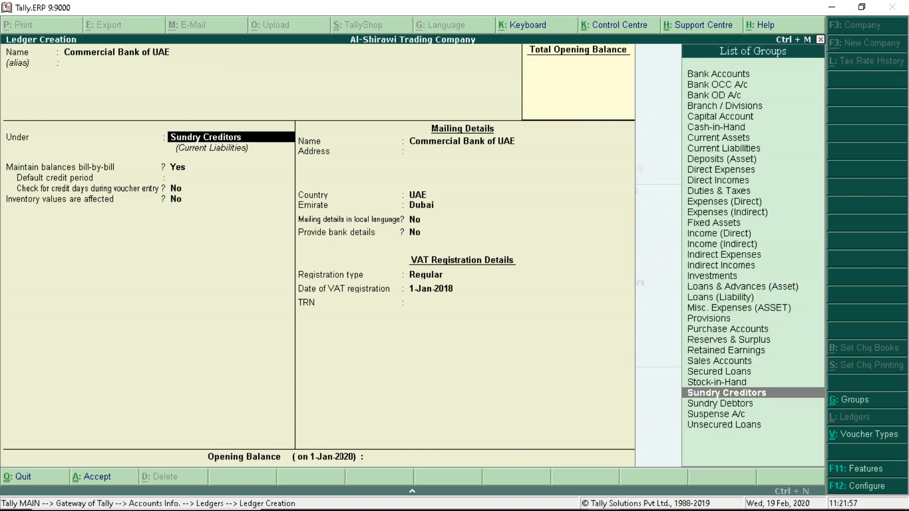
type("Ba")
key("Return")
Step: Keep the account holder's name, leave the account number, IBAN and Swift code blank, and choose Commercial Bank of Dubai (UAE) as the bank
key("Return")
key("Return")
key("Return")
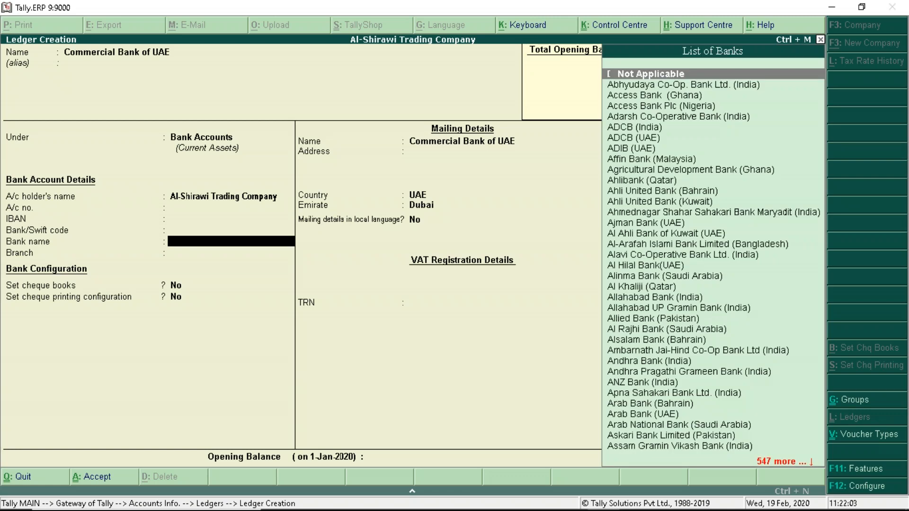
type("C")
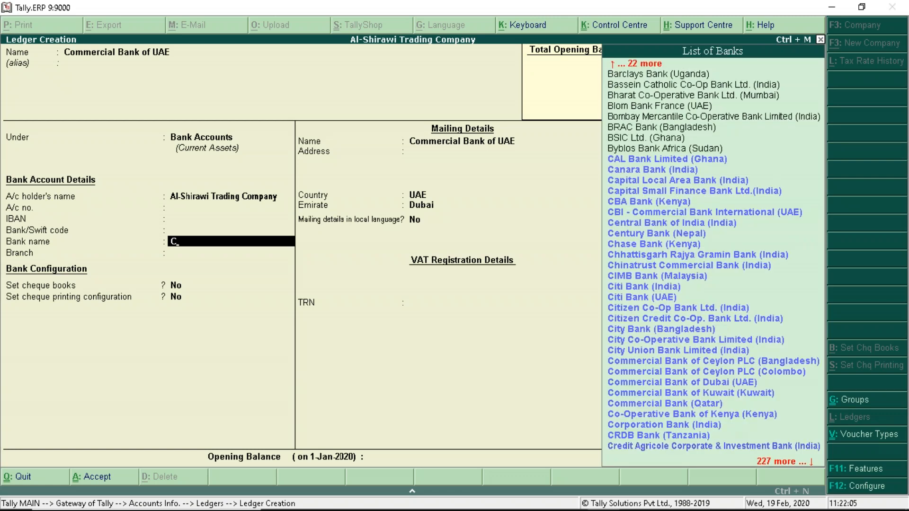
type("om")
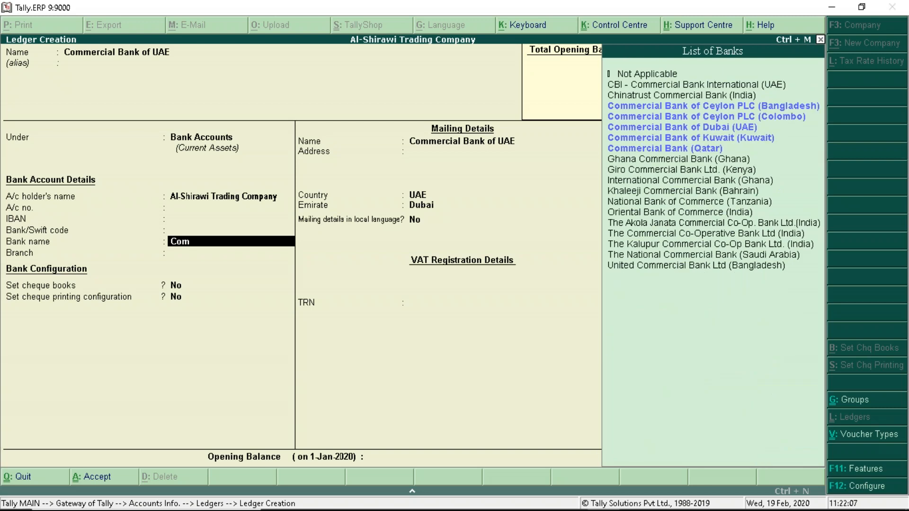
key("Down")
key("Down")
key("Down")
key("Down")
key("Up")
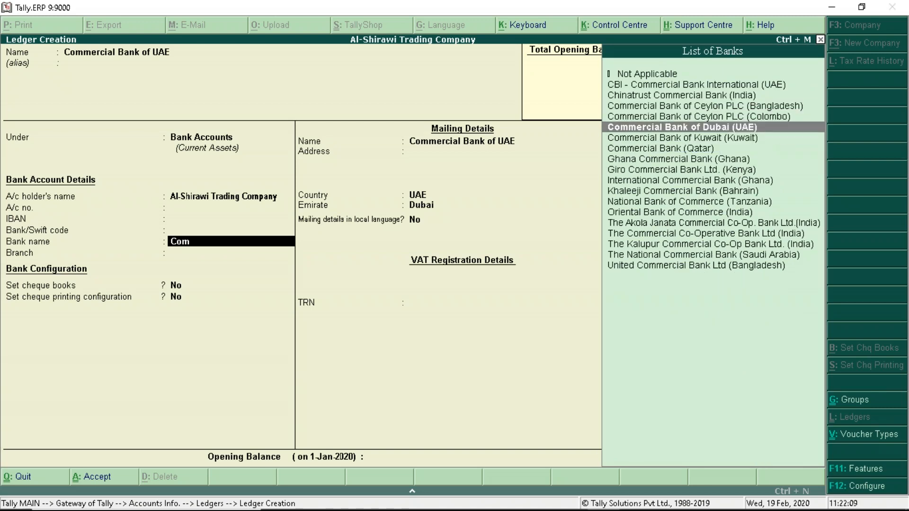
key("Return")
Step: Leave the ledger's branch, address and TRN blank, keeping cheque books and cheque printing at No and auto reconciliation at Yes
key("Return")
key("Return")
key("Return")
key("Return")
key("Return")
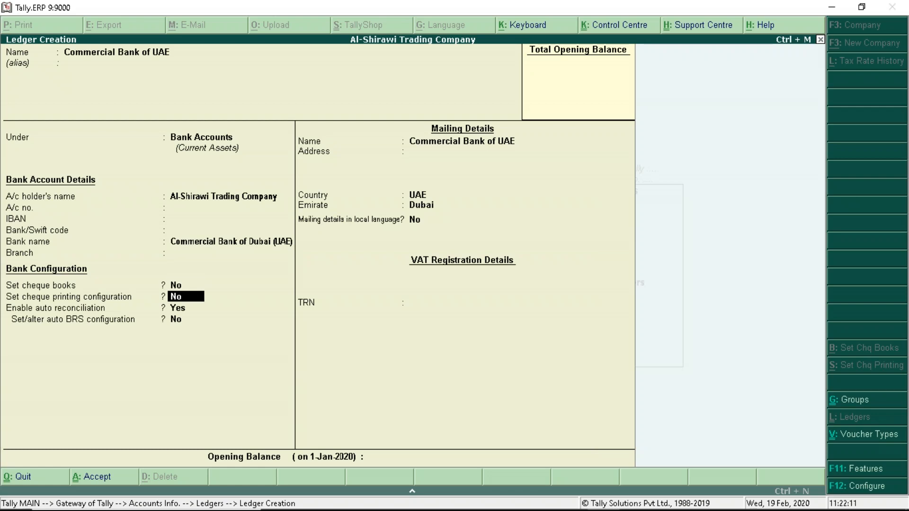
key("Return")
key("Return")
key("Return")
key("Return")
key("Return")
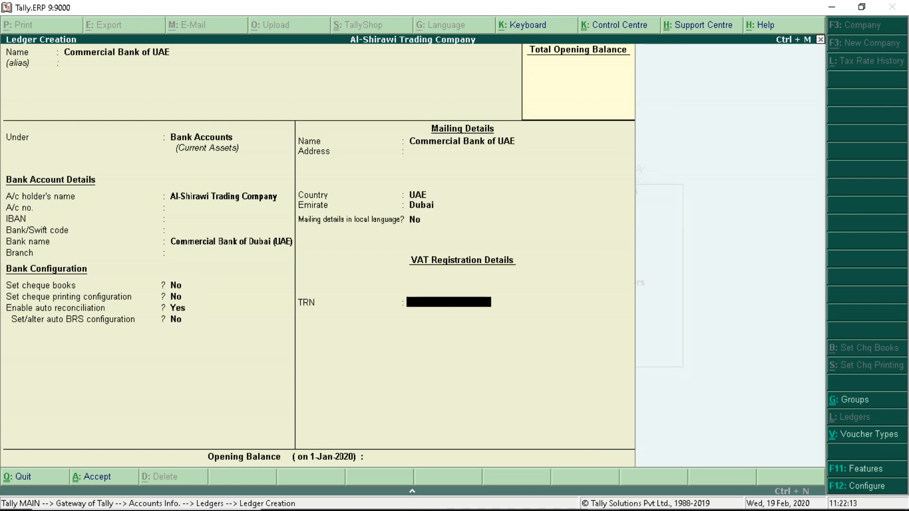
key("Return")
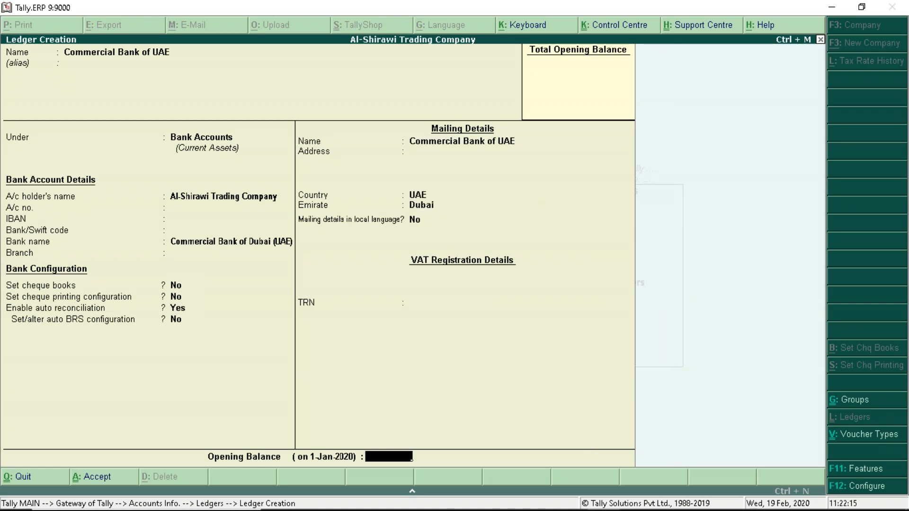
Step: Set the bank ledger's opening balance to 500,000 Dr, save the ledger and return to the Gateway of Tally
type("500,000")
key("Return")
key("Return")
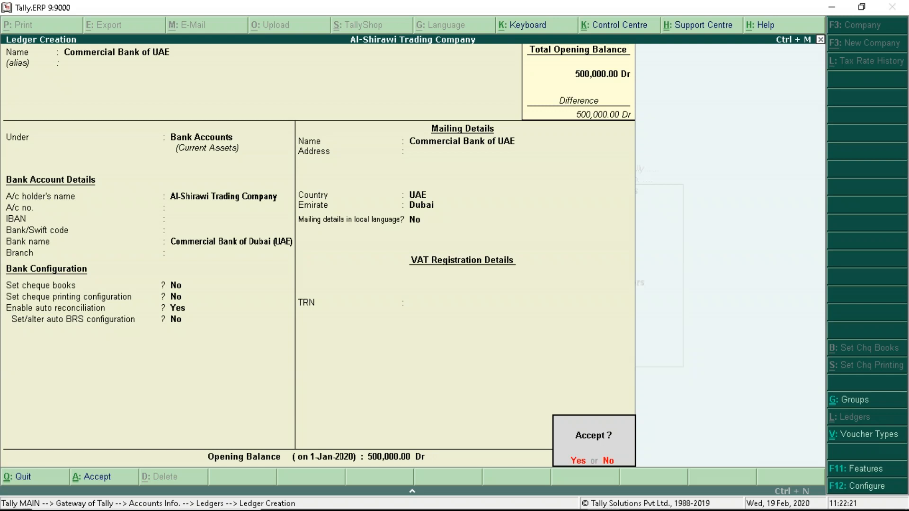
key("Return")
key("Escape")
key("Return")
key("Escape")
key("Escape")
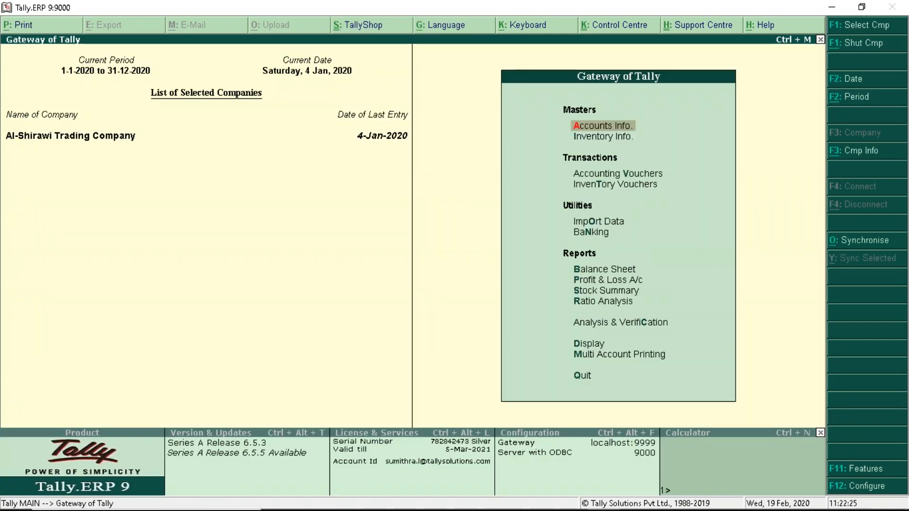
Step: Start a payment voucher from the Commercial Bank of UAE account with Al-Rafi Cofee as the paid party
key("Down")
key("Down")
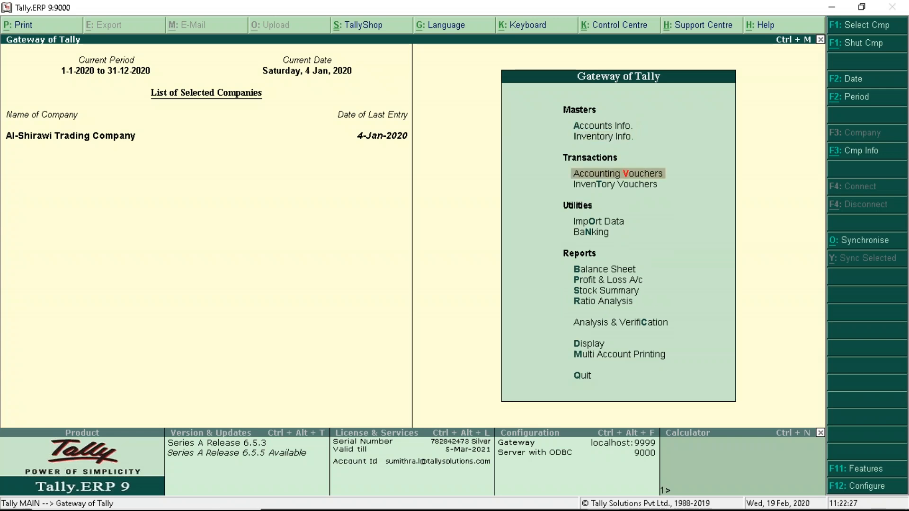
key("Return")
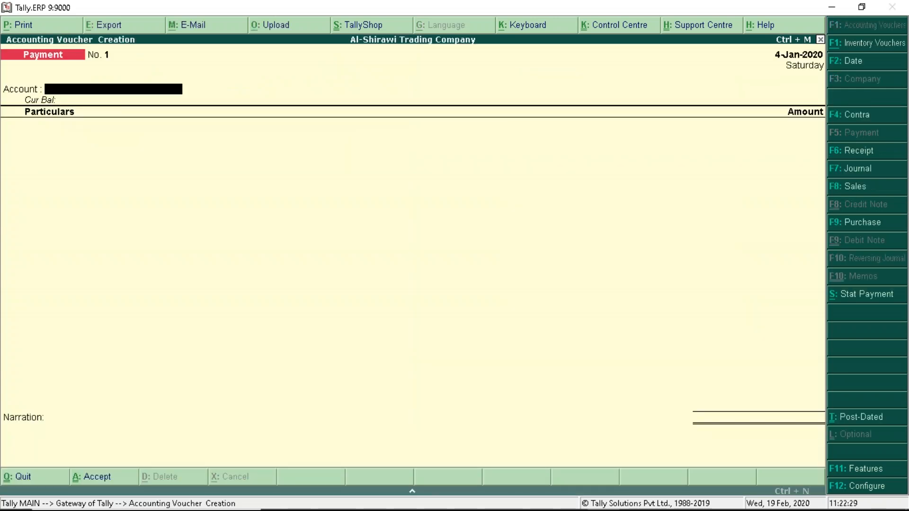
key("Down")
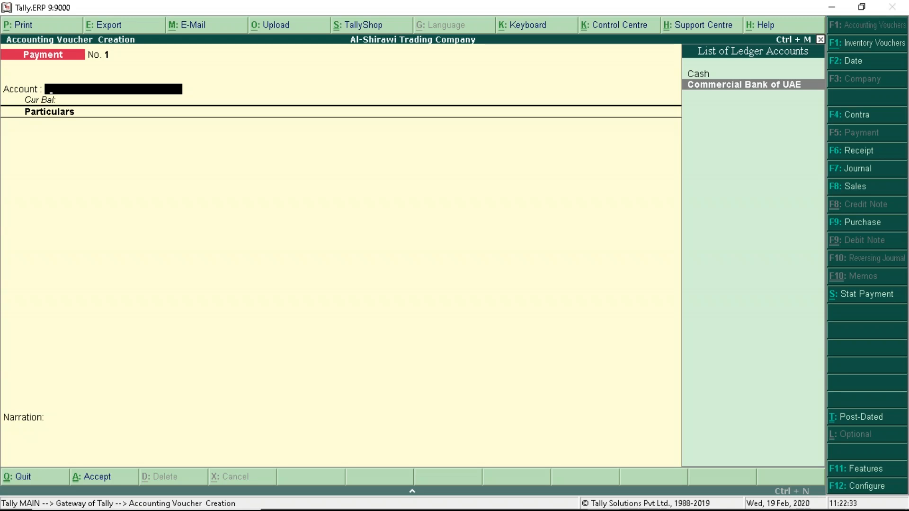
key("Return")
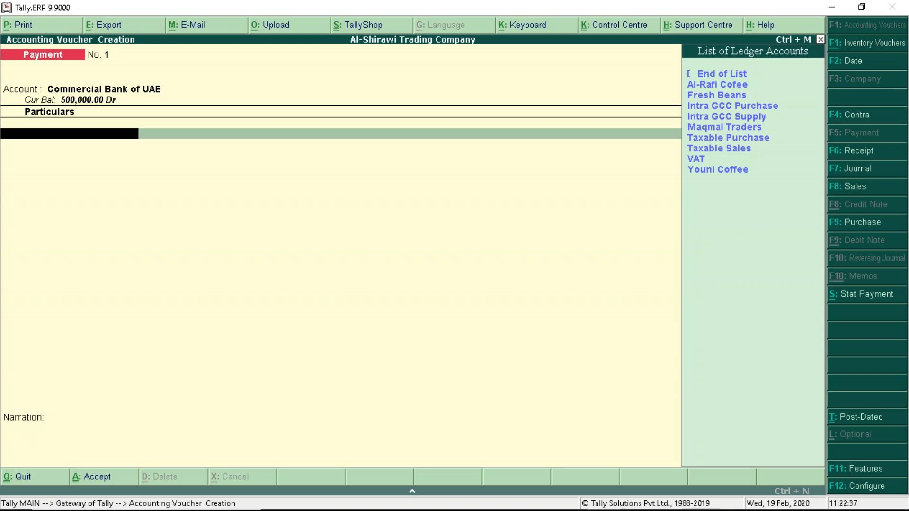
key("Down")
key("Down")
key("Return")
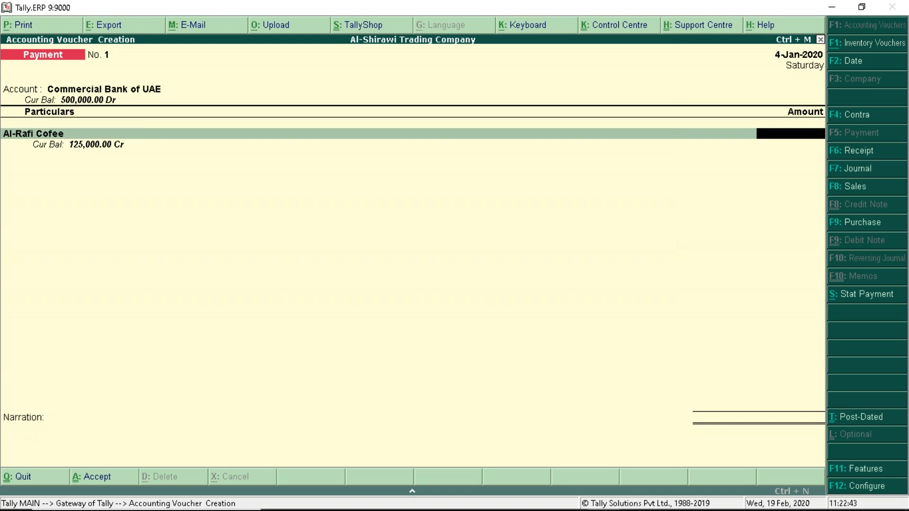
Step: Enable preallocation of bills for payment/receipt/journal vouchers in the advanced payment configuration and save the configuration
left_click(861, 484)
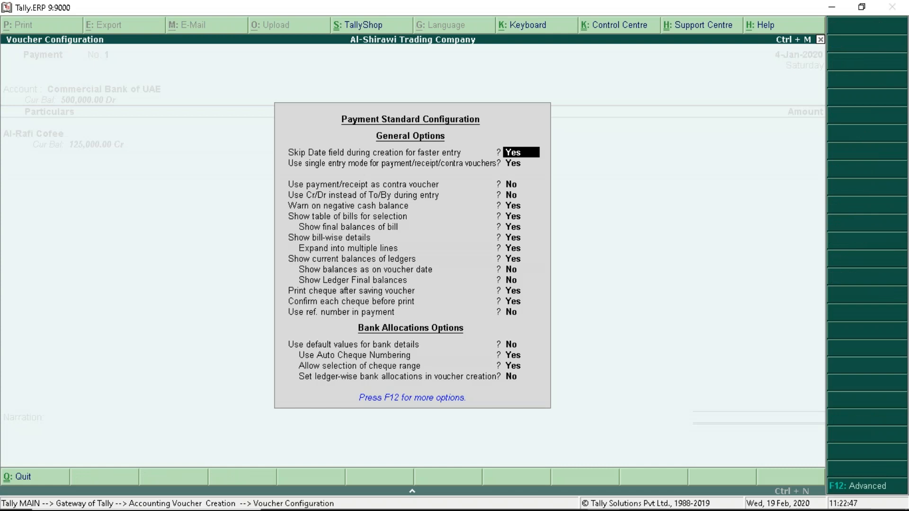
left_click(866, 493)
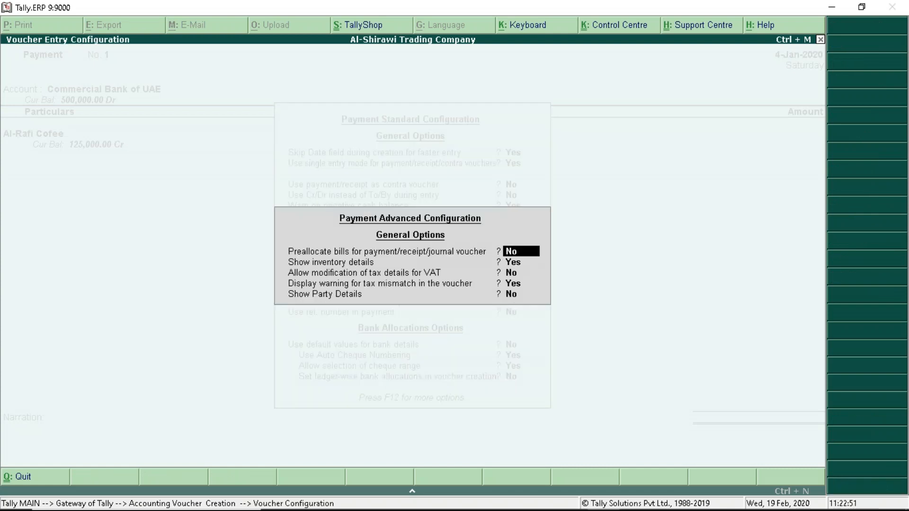
type("Y")
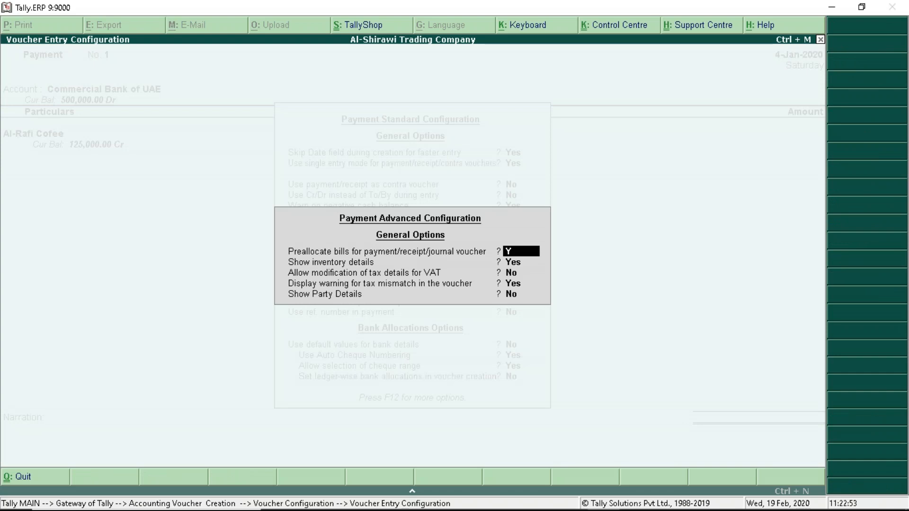
type("es")
key("Return")
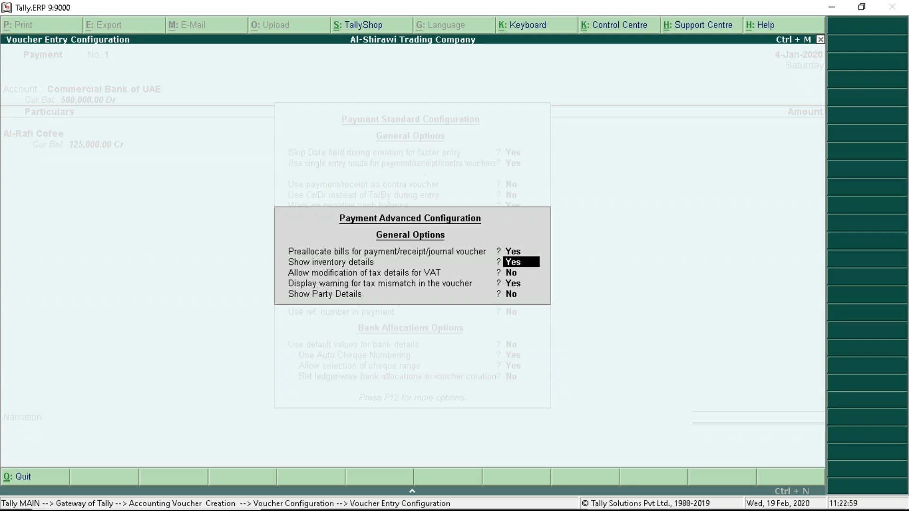
key("ctrl+a")
key("ctrl+a")
Step: Reselect Al-Rafi Cofee as the paid party and allocate 125,000 Dr against reference to pending bill 2
key("BackSpace")
key("Return")
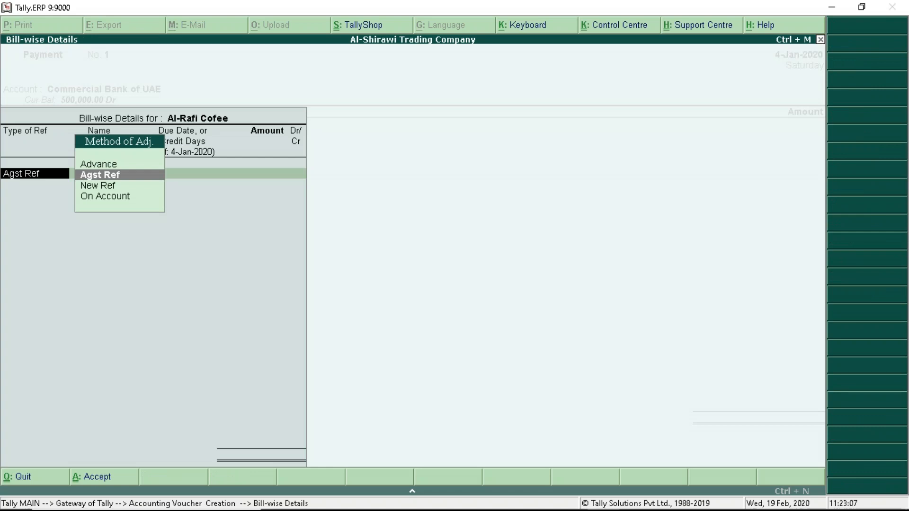
key("Return")
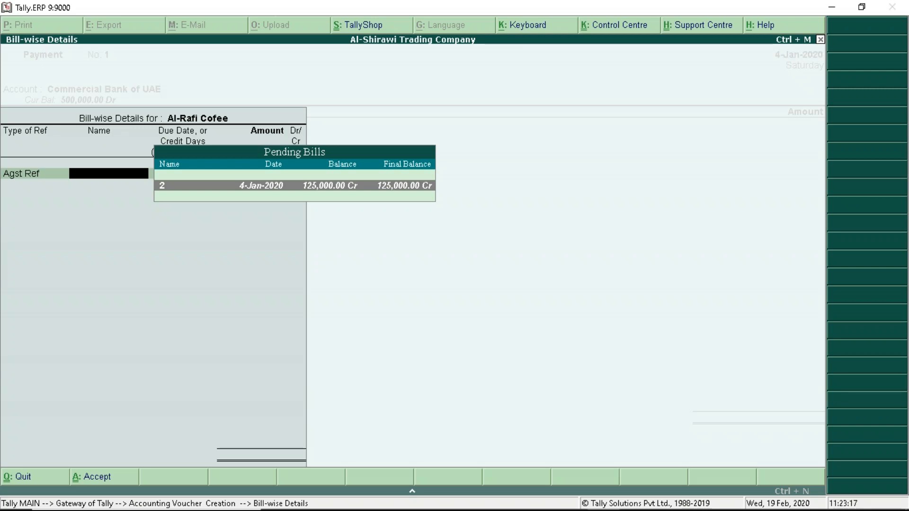
key("Return")
key("Return")
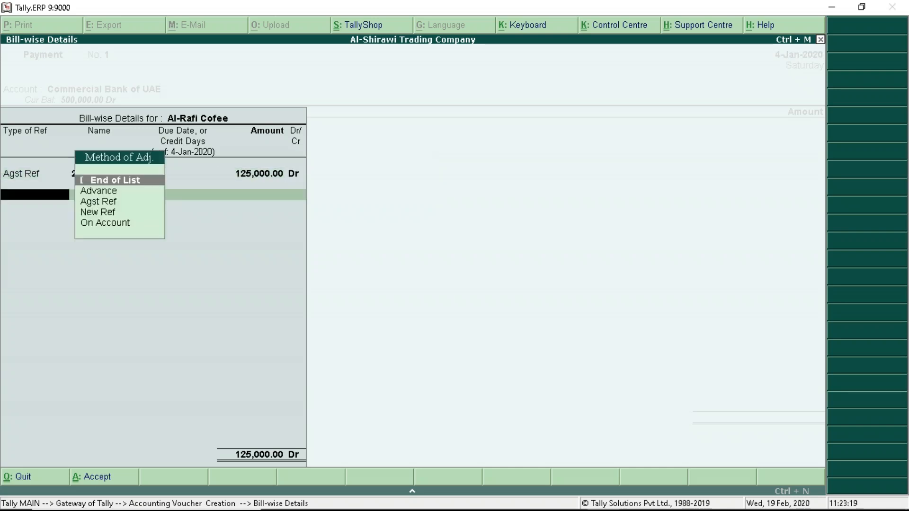
key("Return")
Step: Allocate the payment as a cheque with range Not Applicable, no instrument number and date 4-Jan-2020, and save the voucher without narration
key("Return")
key("Return")
key("Return")
key("Return")
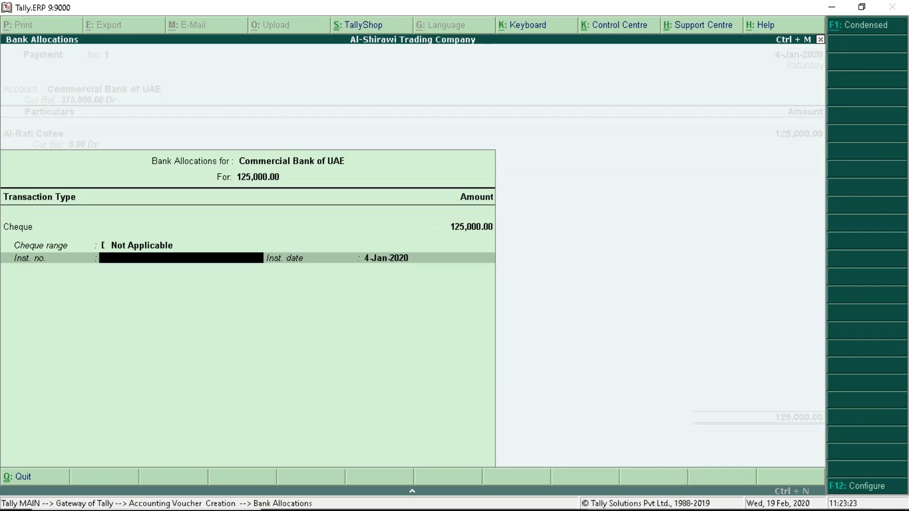
key("Return")
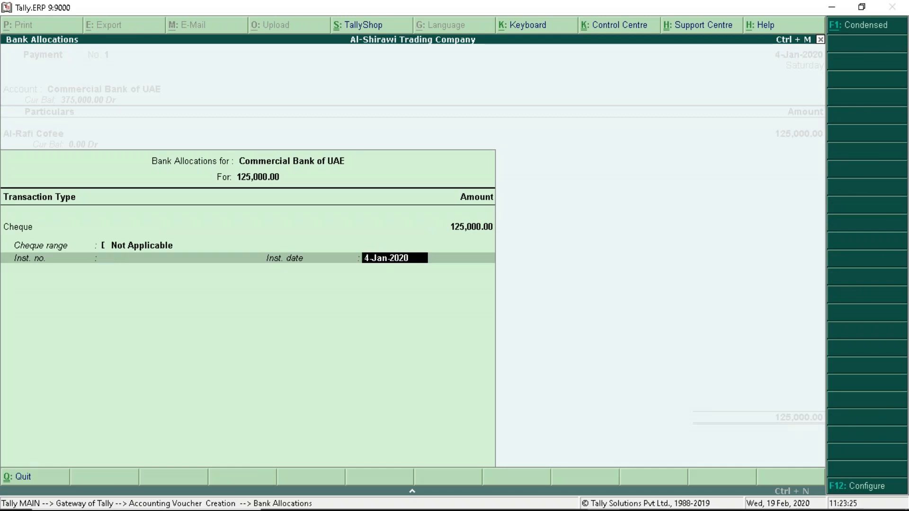
key("Return")
key("Return")
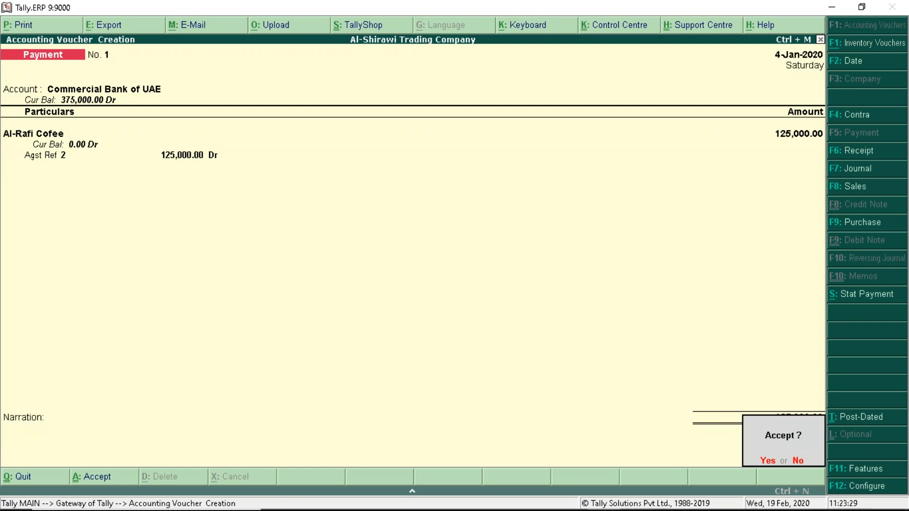
key("y")
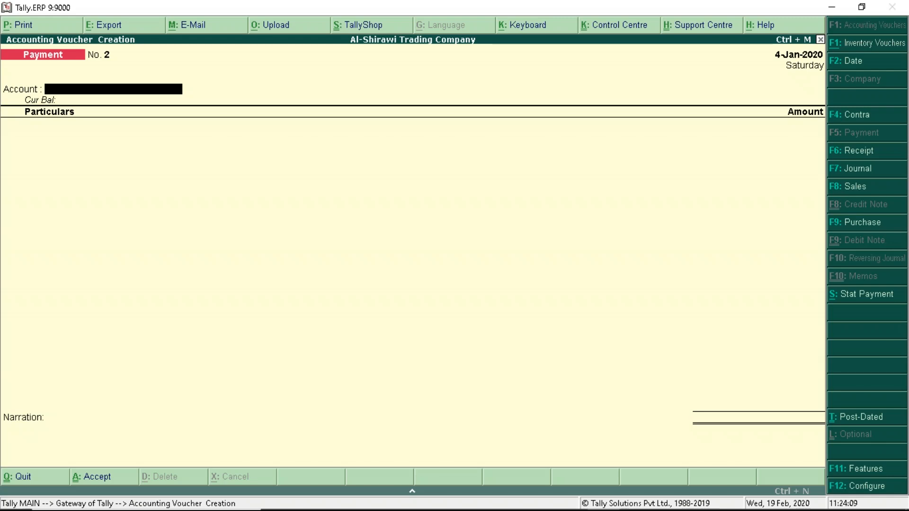
Step: Leave voucher entry and open the Reverse Charge Report from the statutory VAT reports
key("Escape")
key("Return")
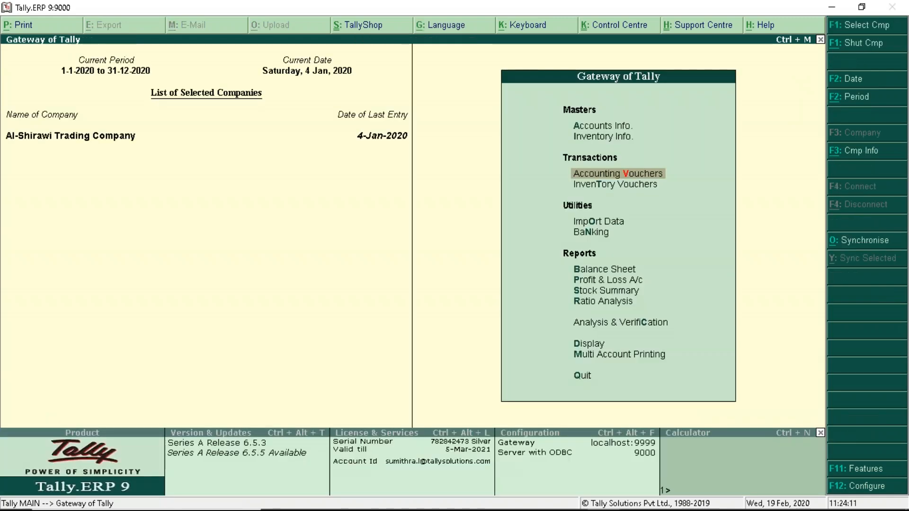
key("Escape")
key("Escape")
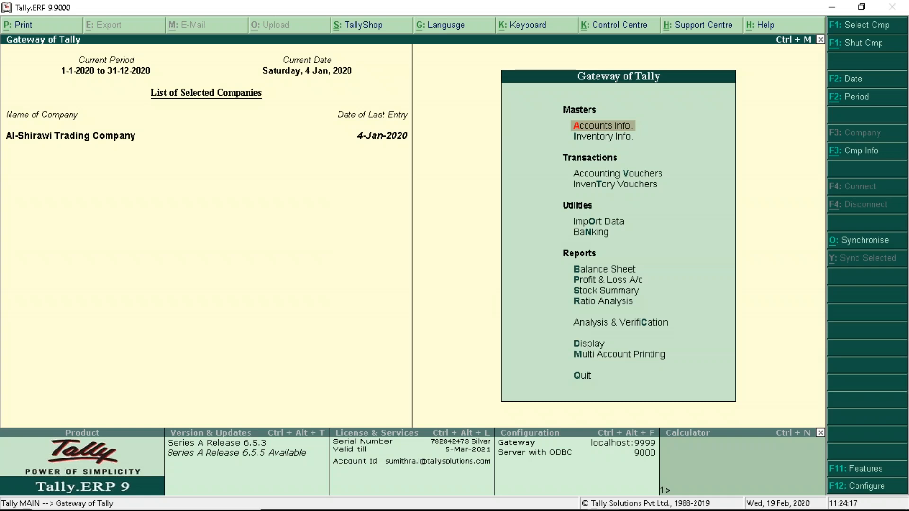
key("d")
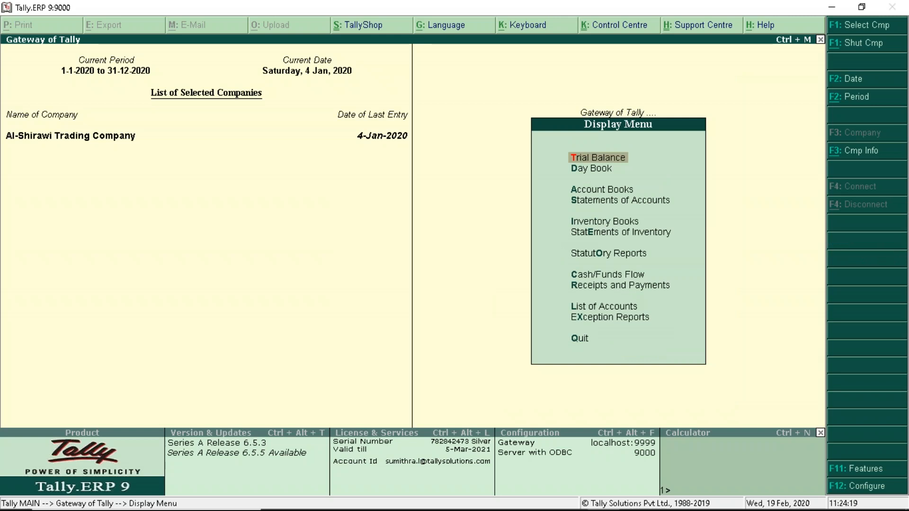
key("o")
key("Return")
key("Down")
key("Down")
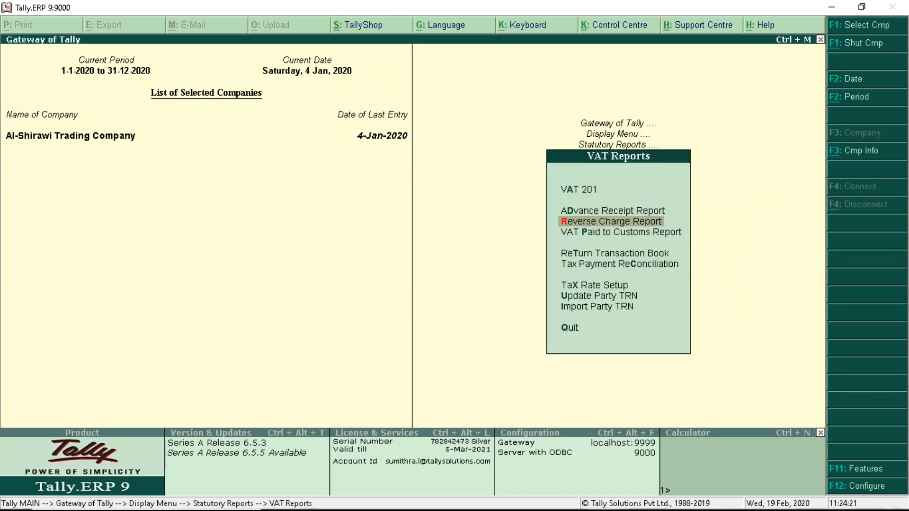
key("Return")
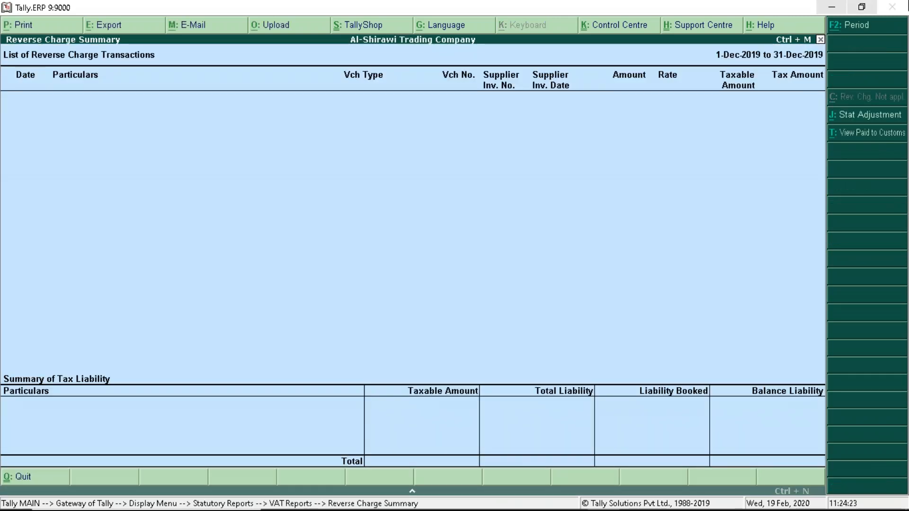
Step: Set the reverse charge report's period to January 2020
key("F2")
type("jan")
key("Return")
type("jan")
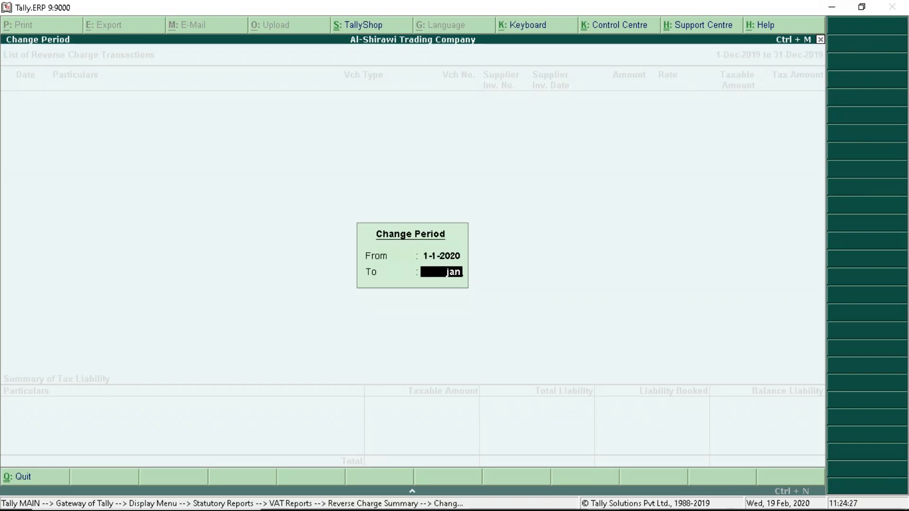
key("Return")
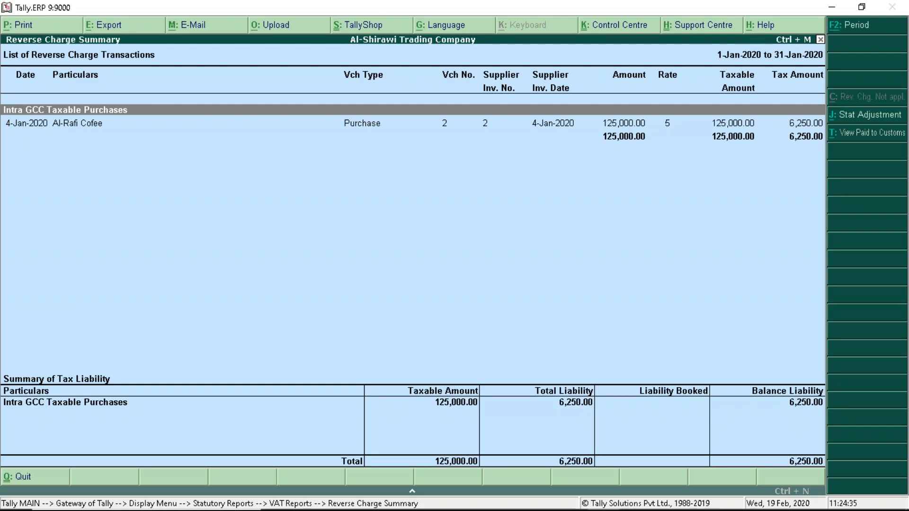
Step: Start a stat adjustment journal for Increase of Tax Liability & Input Tax Credit, with Intra GCC Purchase and declared to Customs set to No
key("alt+j")
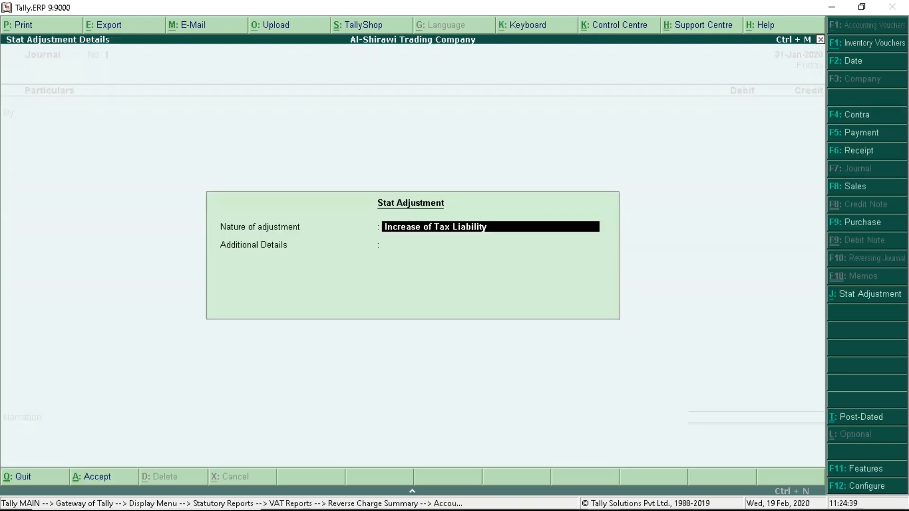
key("BackSpace")
key("Down")
key("Down")
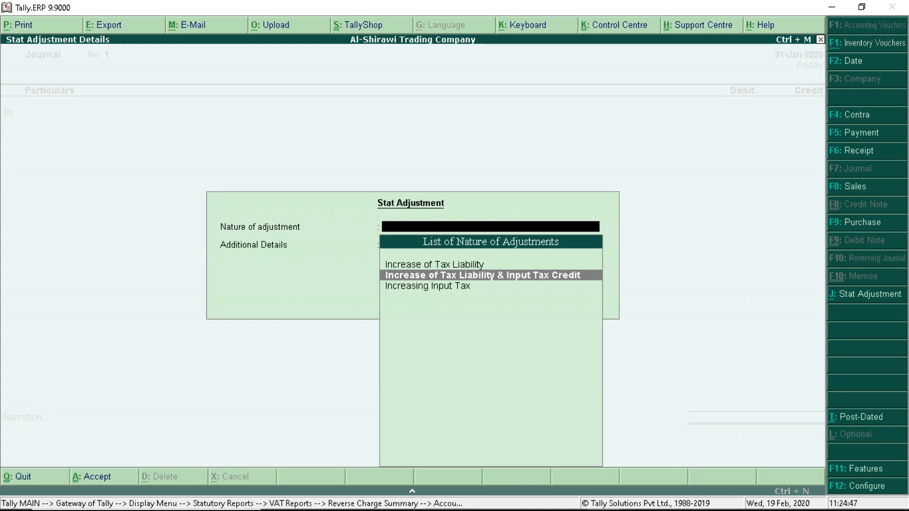
key("Return")
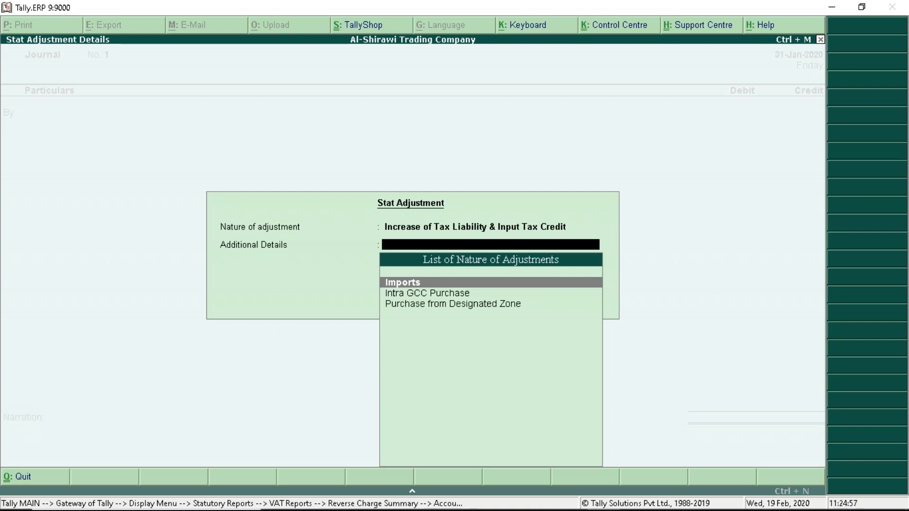
key("Down")
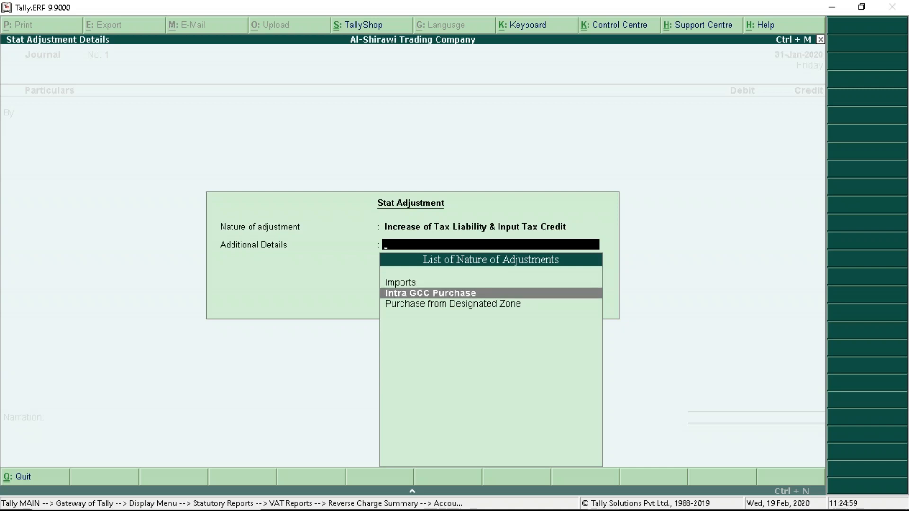
key("Return")
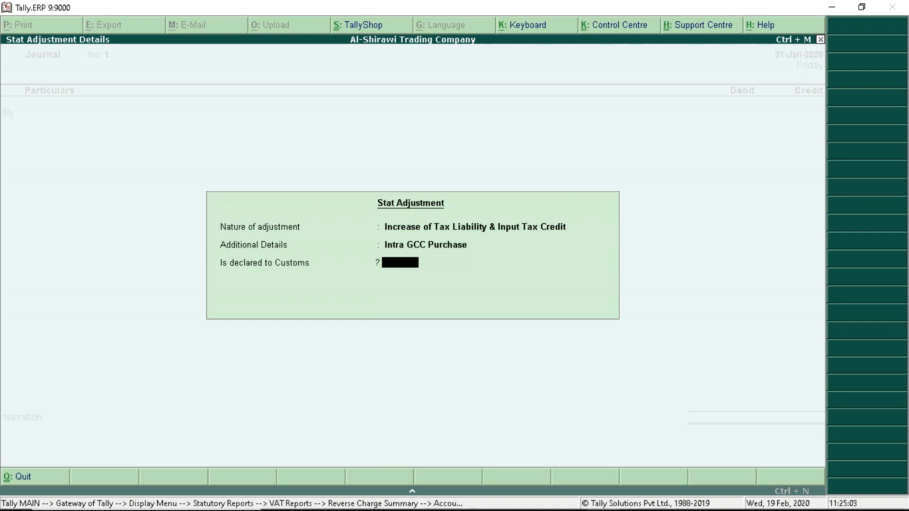
type("no")
key("Return")
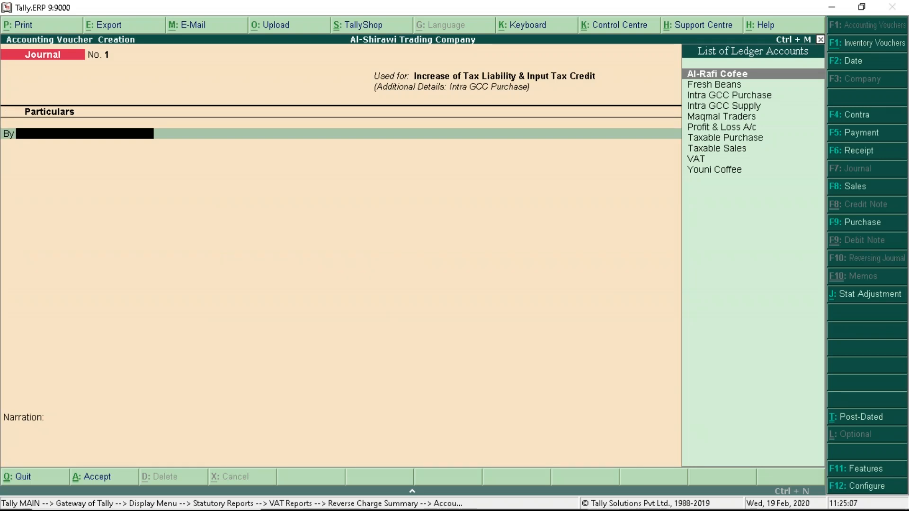
Step: Debit the VAT ledger 6,250 in the journal, at a 5% rate on a taxable value of 125,000
type("v")
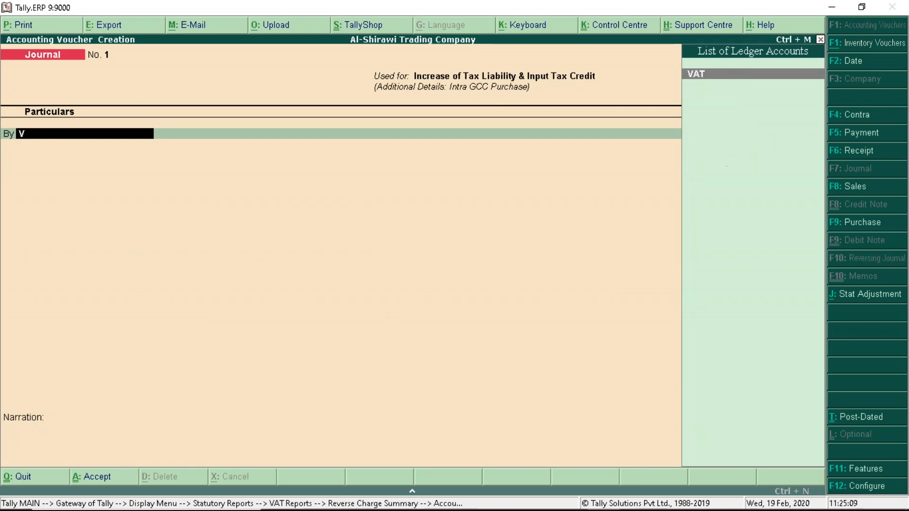
key("Return")
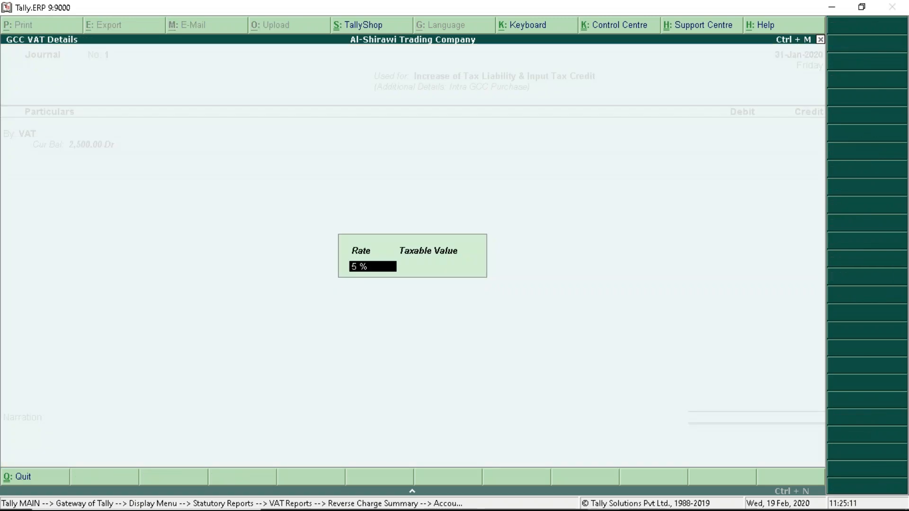
key("Return")
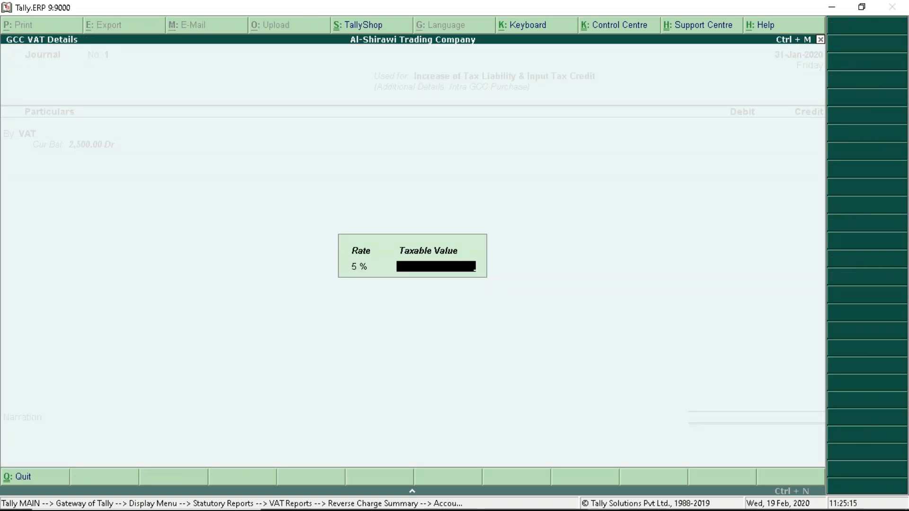
type("125000")
key("Return")
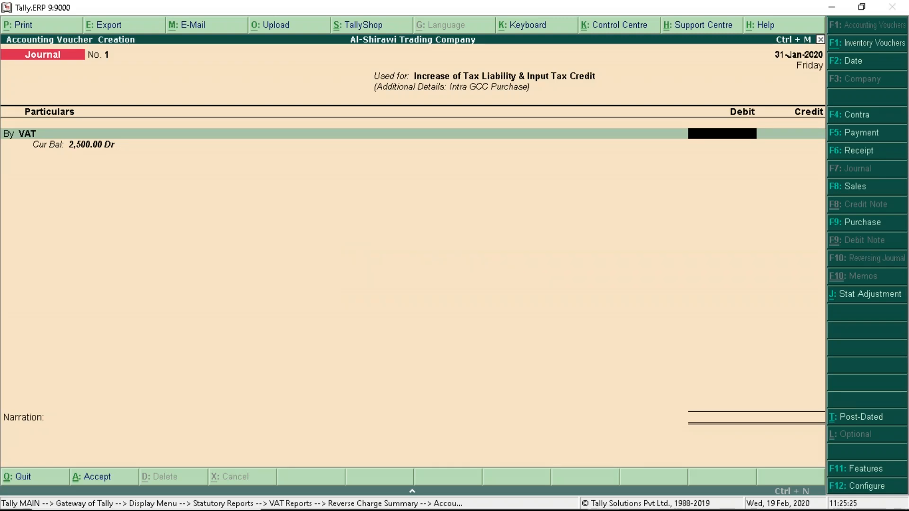
type("6250")
key("Return")
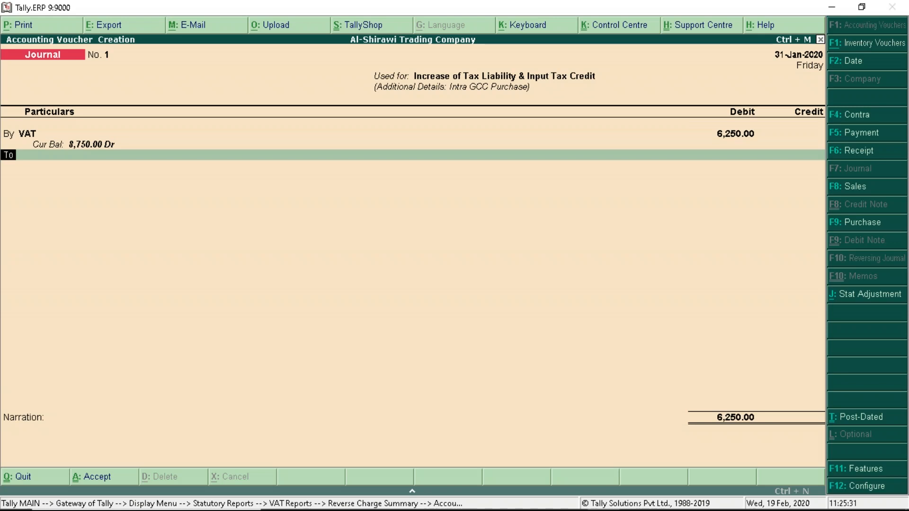
Step: Credit the VAT ledger 6,250 at 5% on 125,000, leave the narration blank and save the journal
key("Return")
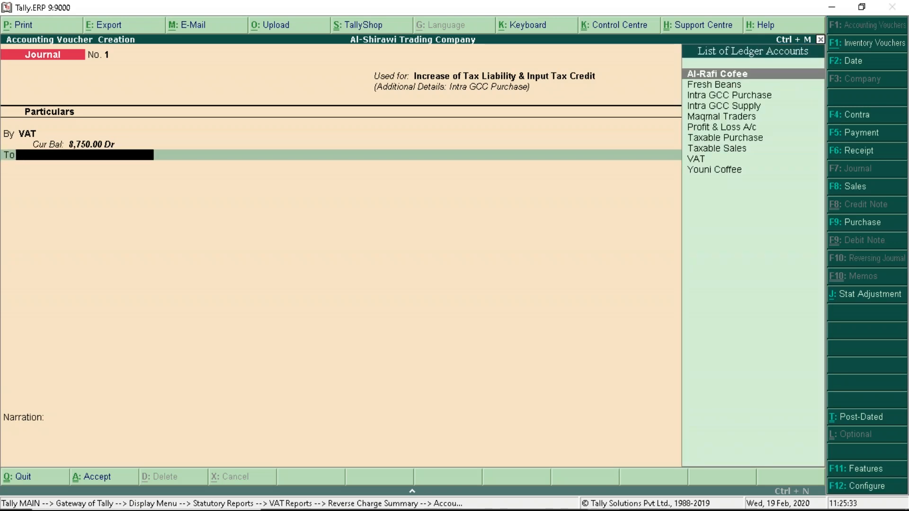
type("V")
key("Return")
key("Return")
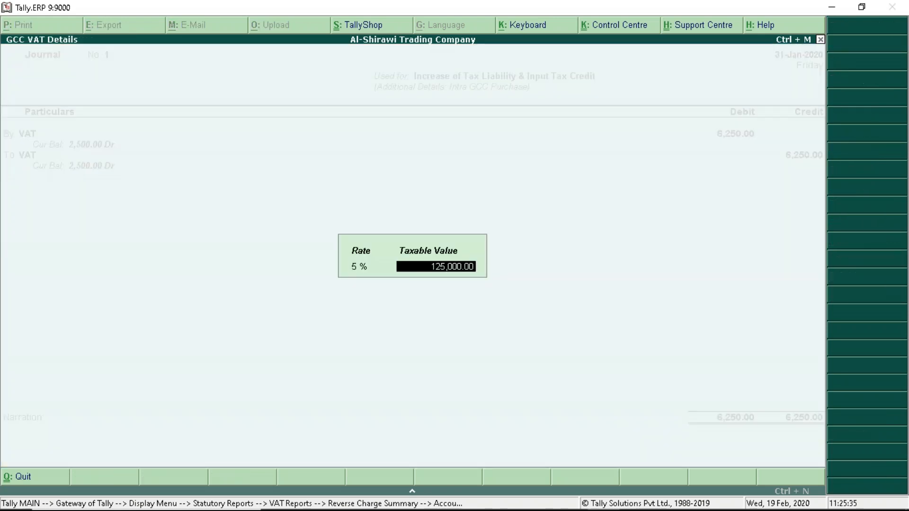
key("Return")
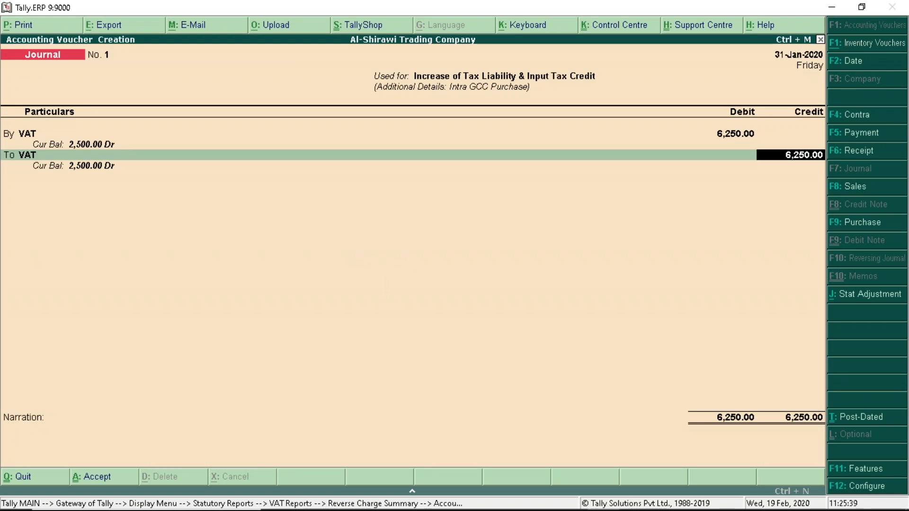
key("Return")
key("Return")
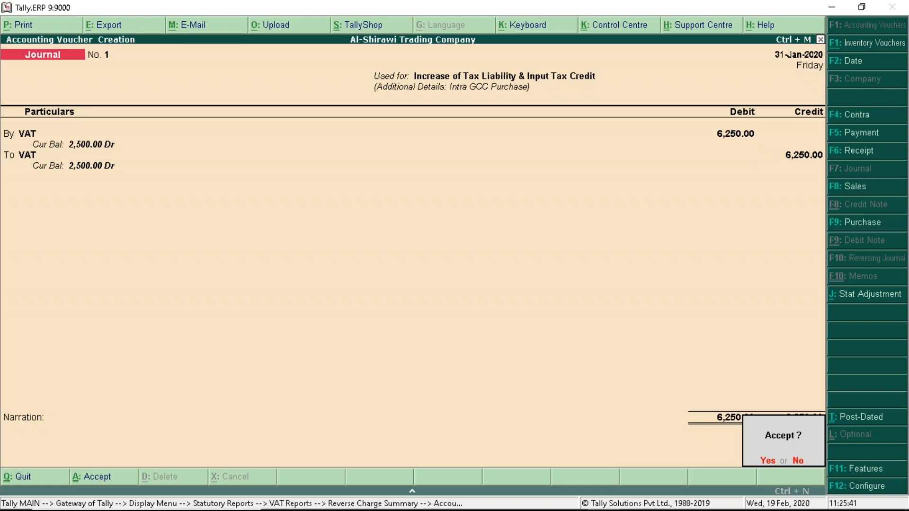
key("Return")
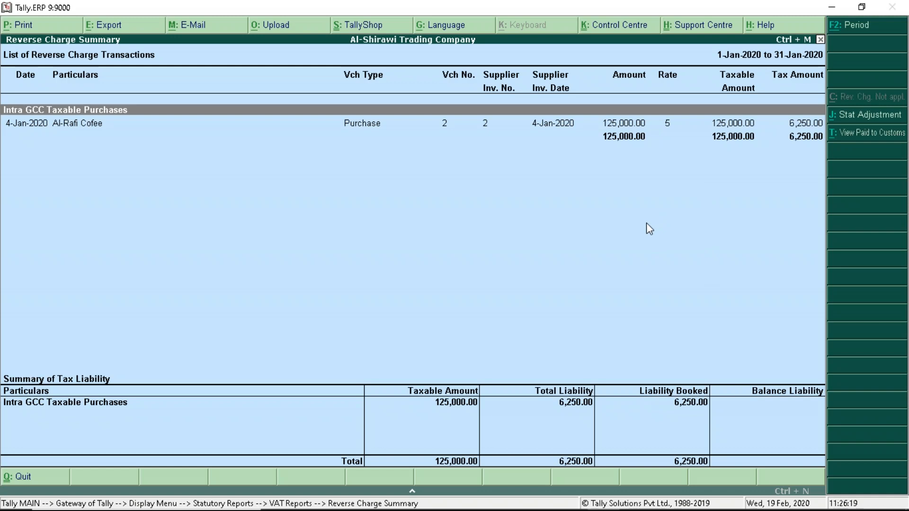
Step: Switch to the presentation slide on accounting of intra GCC purchase transactions
key("alt+Tab")
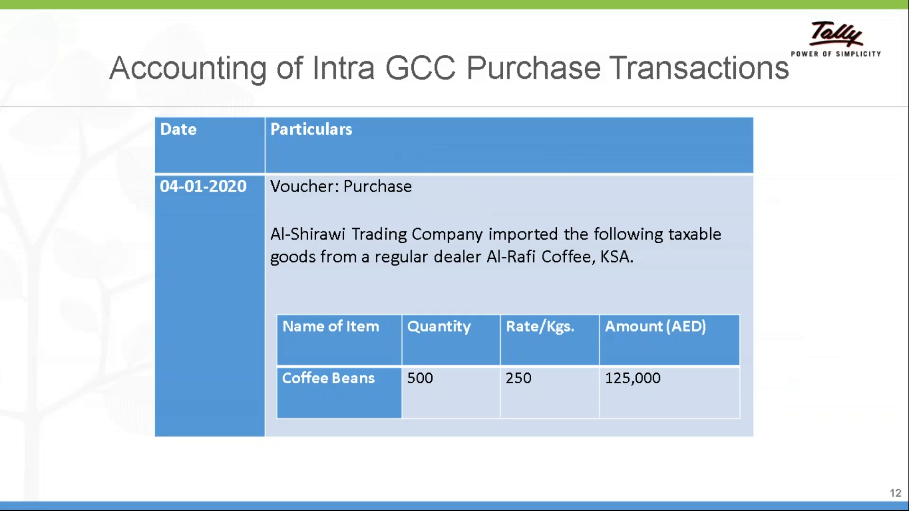
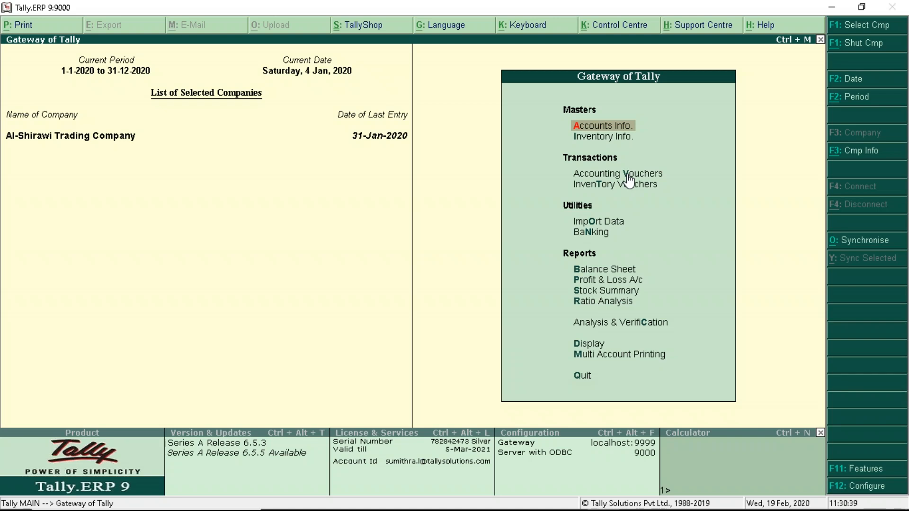
Step: Start a purchase voucher in Accounting Vouchers and date it 11-1 (11-Jan-2020)
left_click(626, 175)
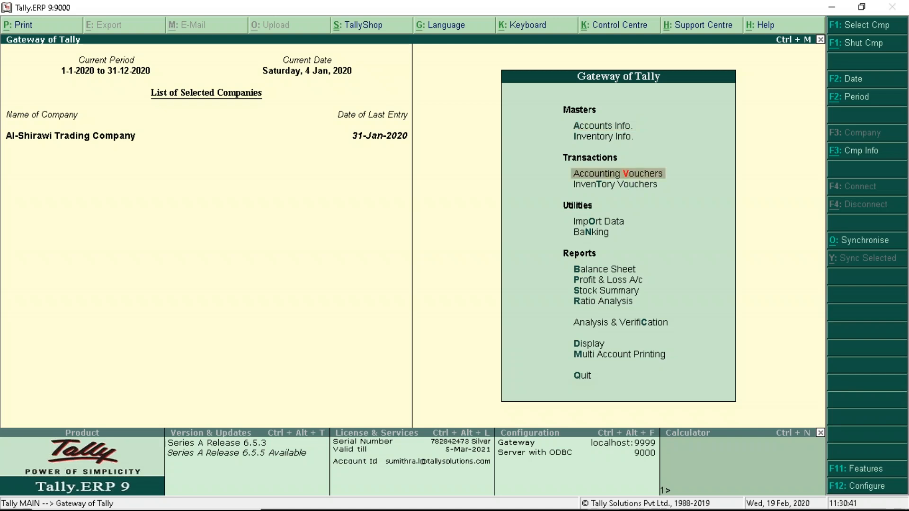
key("Return")
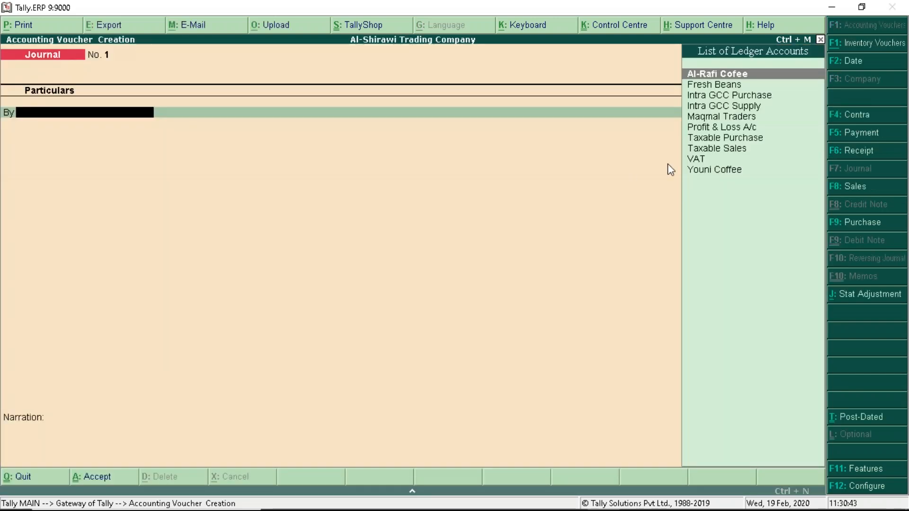
left_click(840, 227)
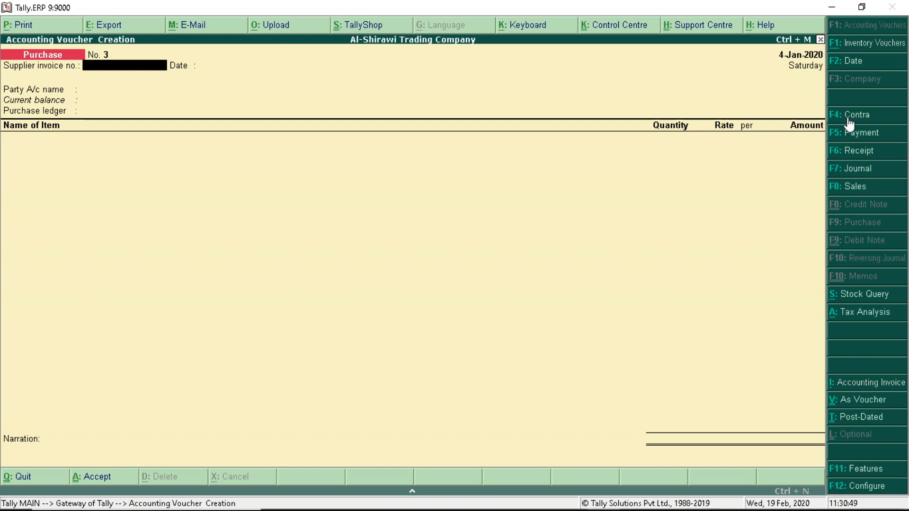
left_click(853, 60)
type("11-1")
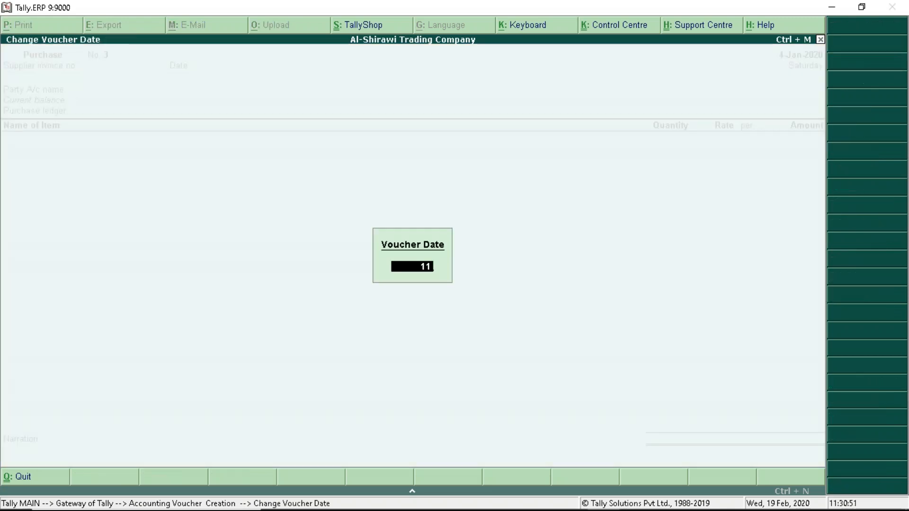
key("Return")
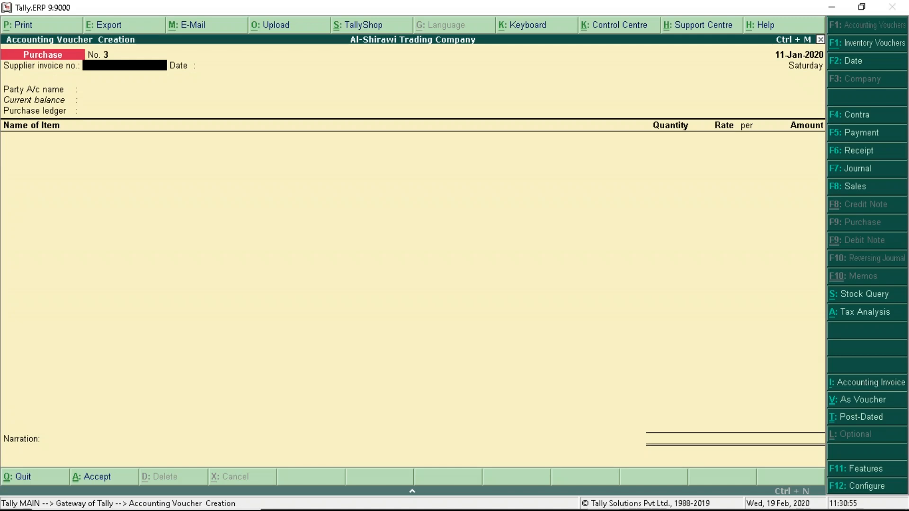
Step: Fill the purchase header with supplier invoice no. 3 dated 11-Jan-2020, party Maqmal Traders with its default details, and the Taxable Purchase ledger
type("3")
key("Return")
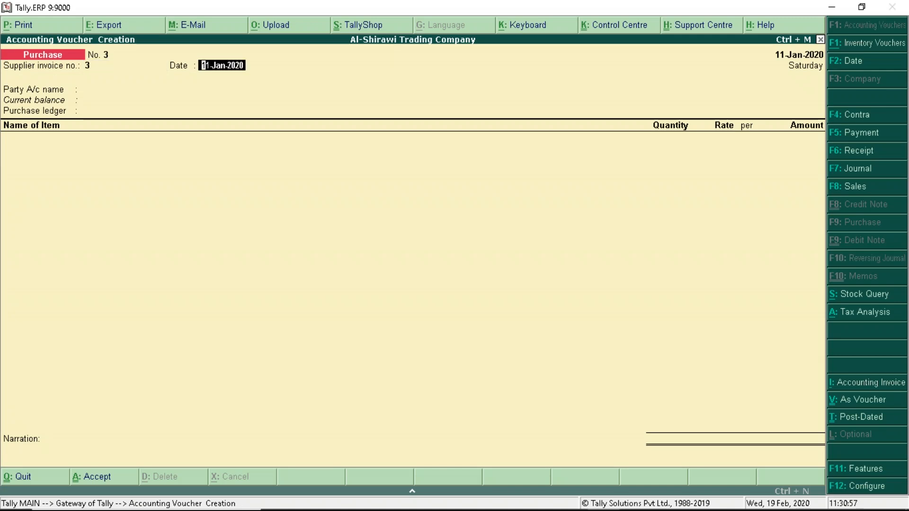
key("Return")
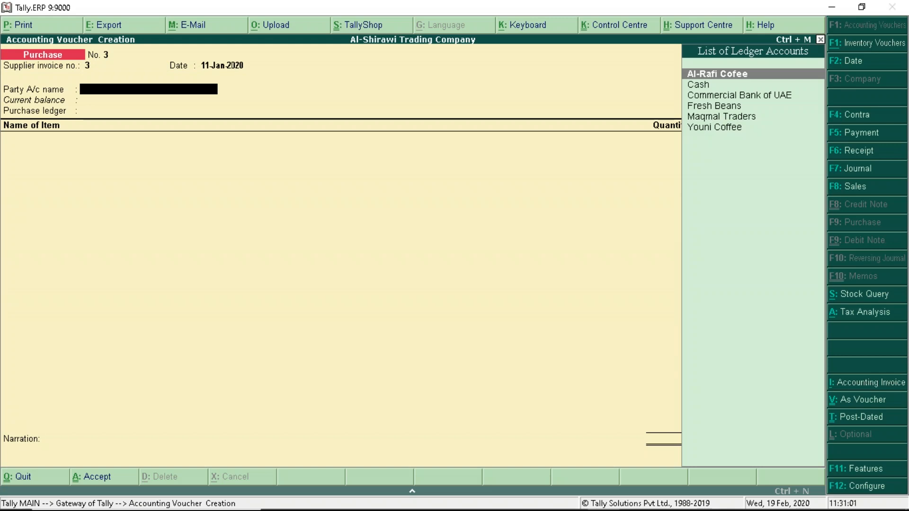
type("Ma")
key("Return")
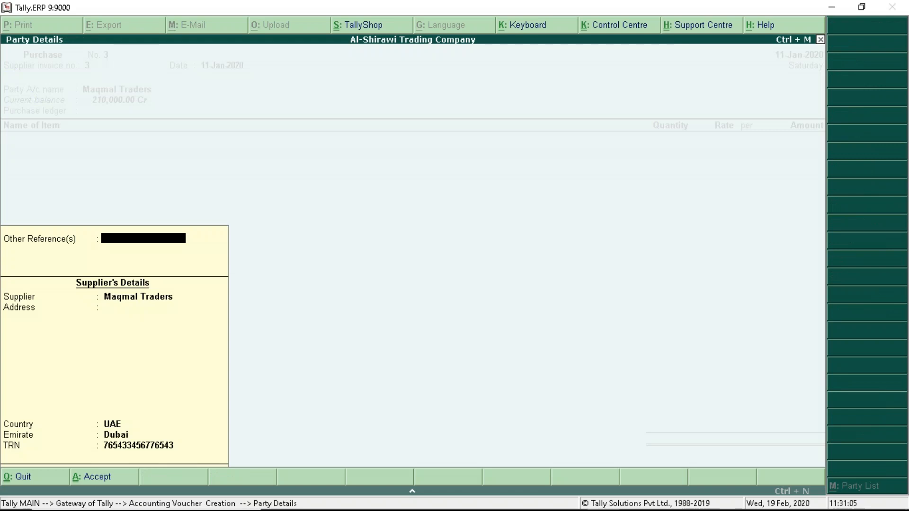
key("Return")
key("Down")
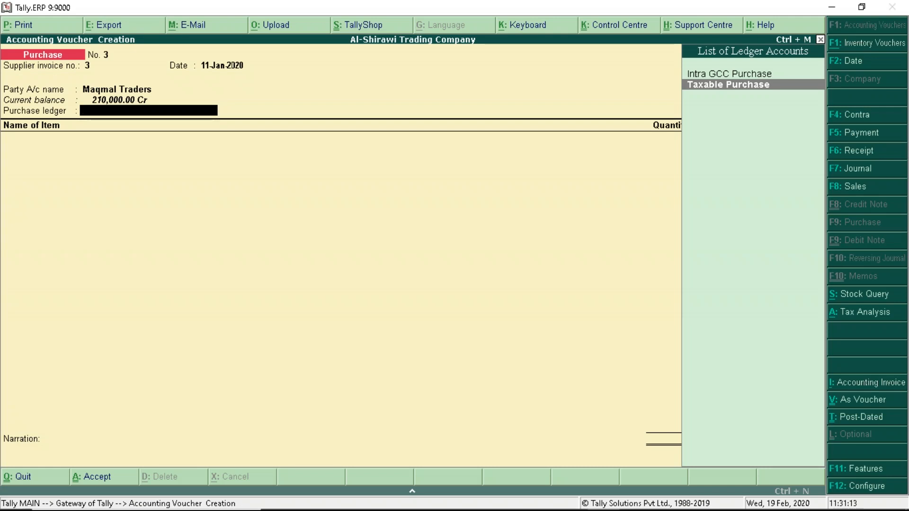
key("Return")
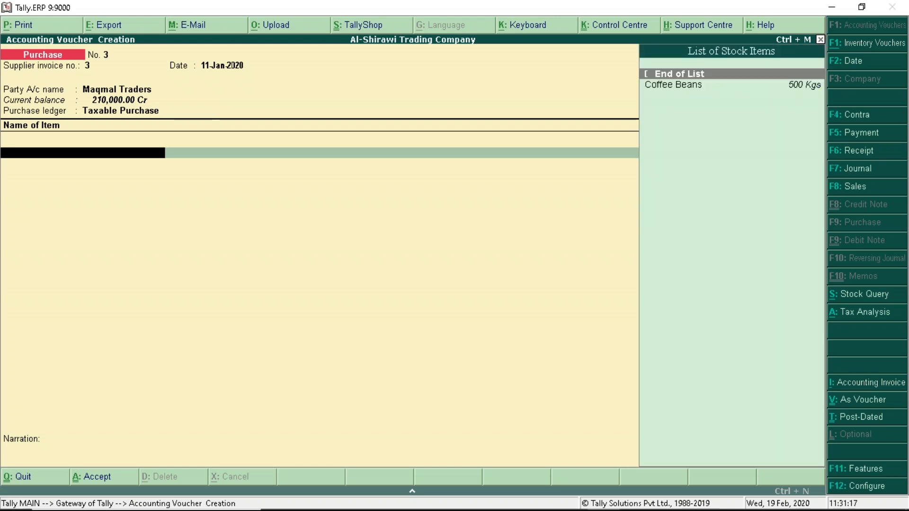
Step: Add the stock item Coffee Beans to the purchase with a quantity of 300 Kgs at a rate of 200 per Kgs
key("Down")
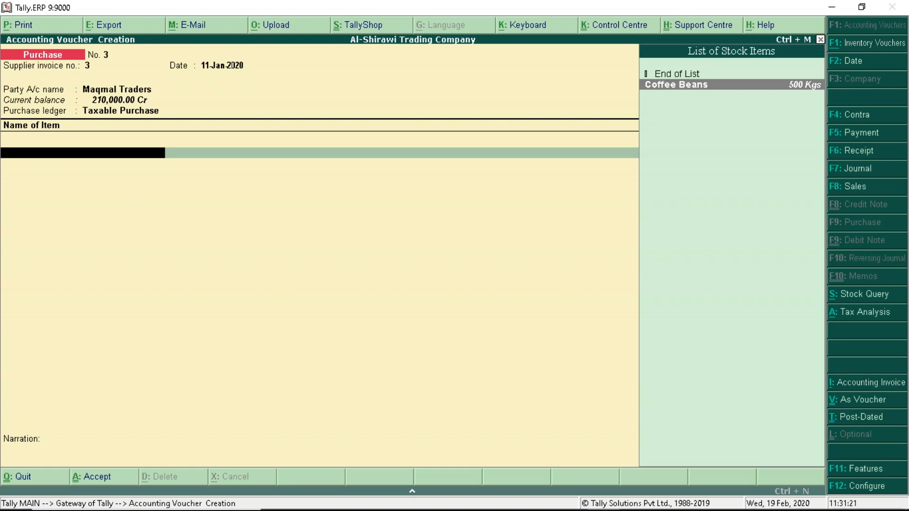
key("Return")
type("300")
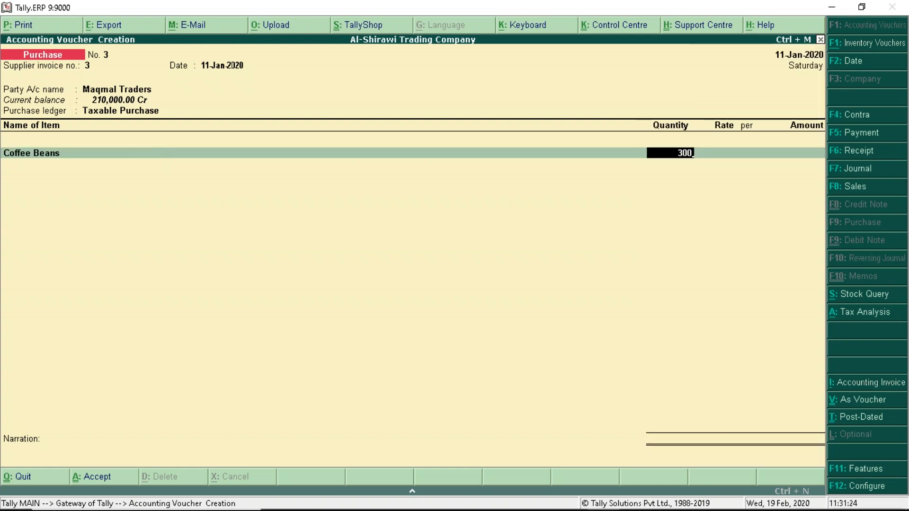
key("Return")
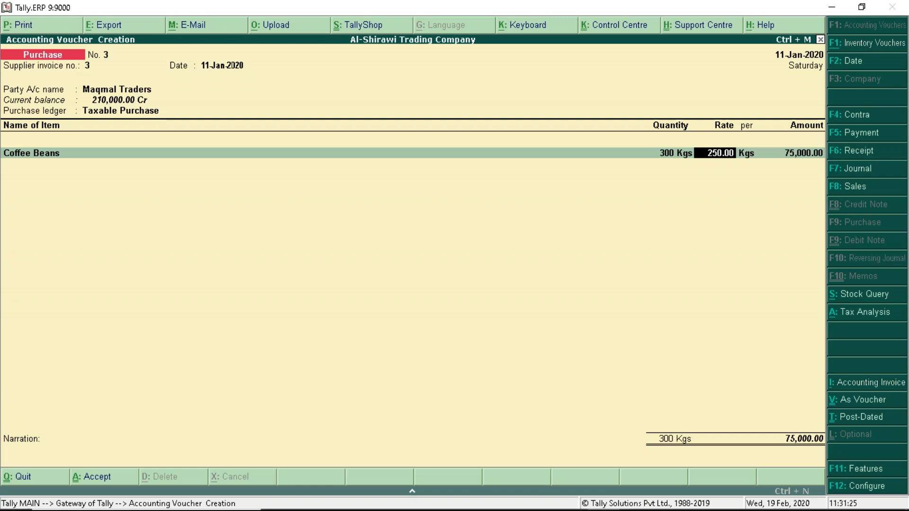
type("200")
key("Return")
key("Return")
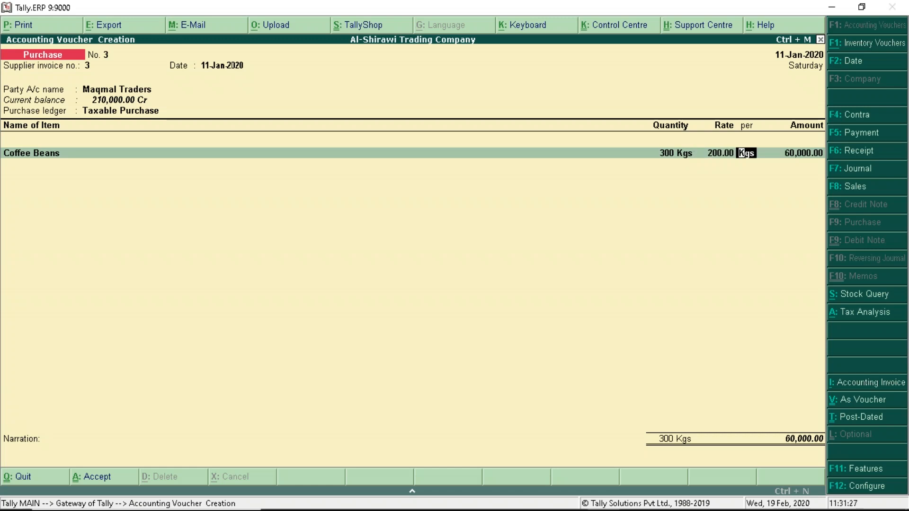
key("Return")
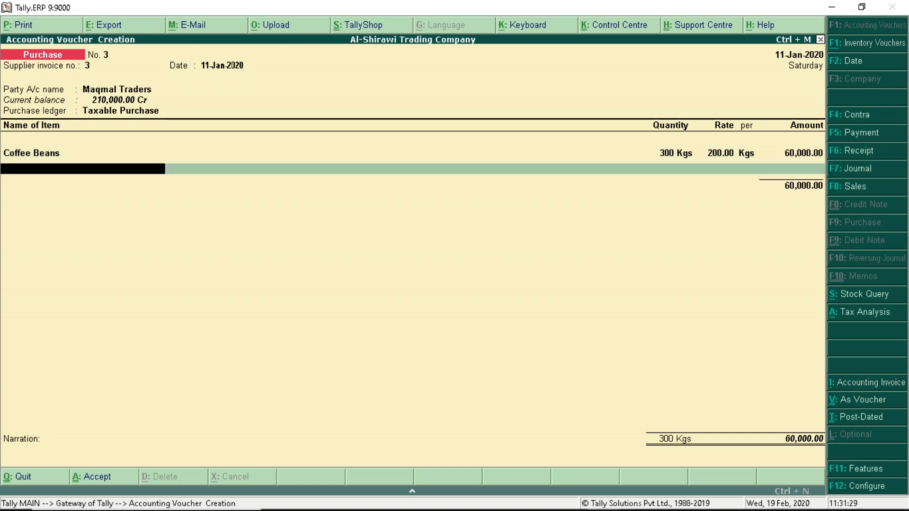
Step: End the item list, add the VAT ledger to the purchase voucher and review the voucher's tax analysis
key("Return")
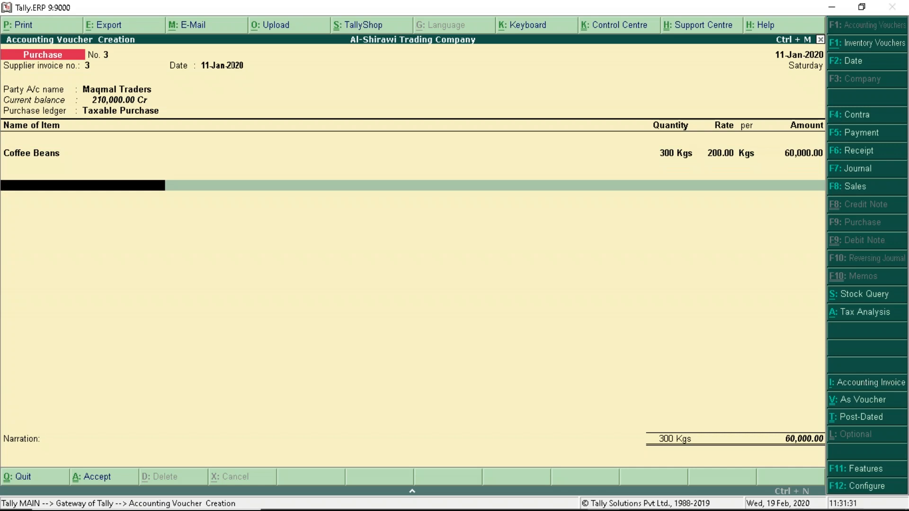
type("Vat")
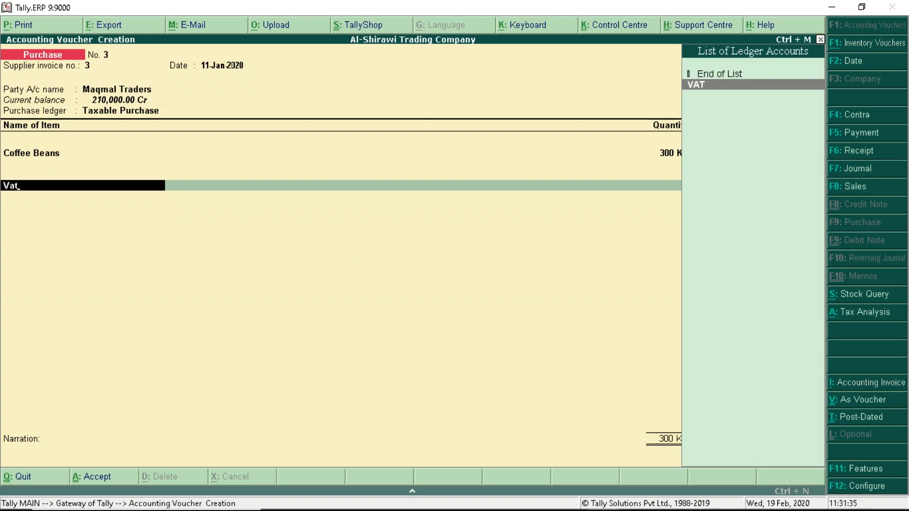
key("Return")
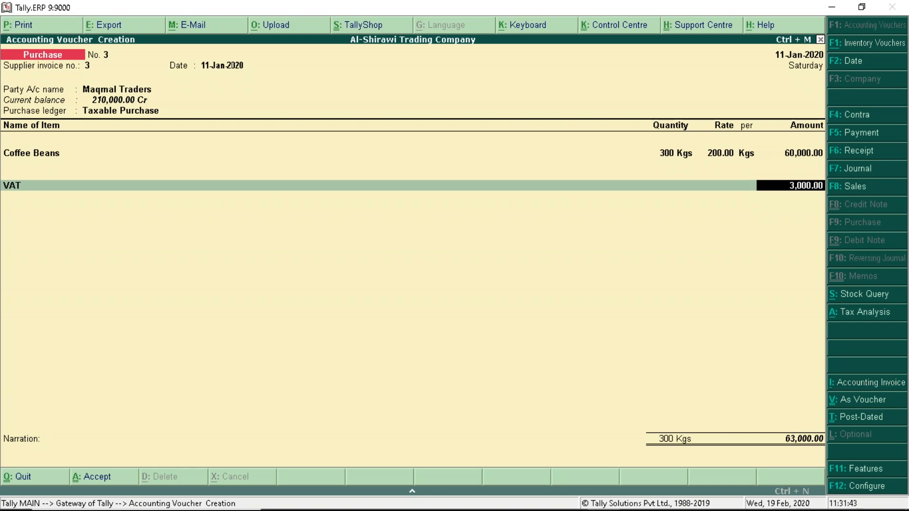
left_click(860, 312)
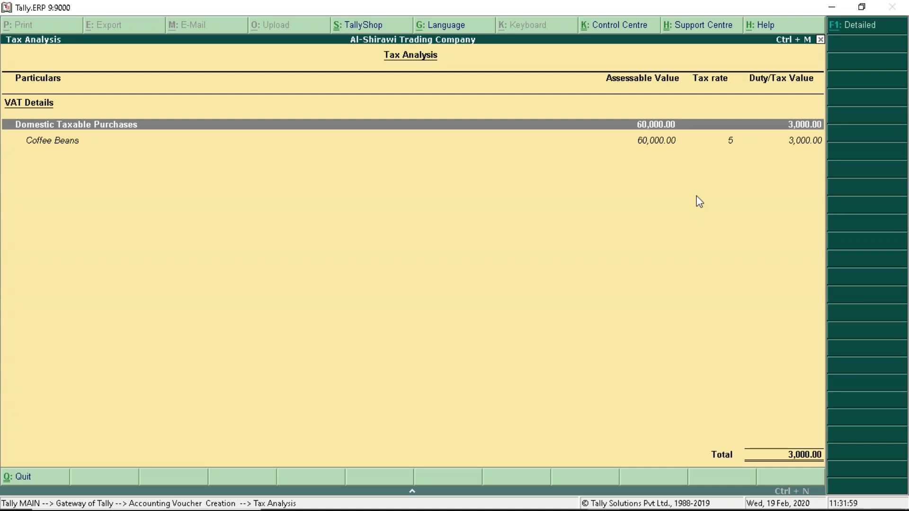
key("Escape")
Step: Accept the VAT amount and remaining defaults, leave the narration blank and save the purchase voucher
key("Return")
key("Return")
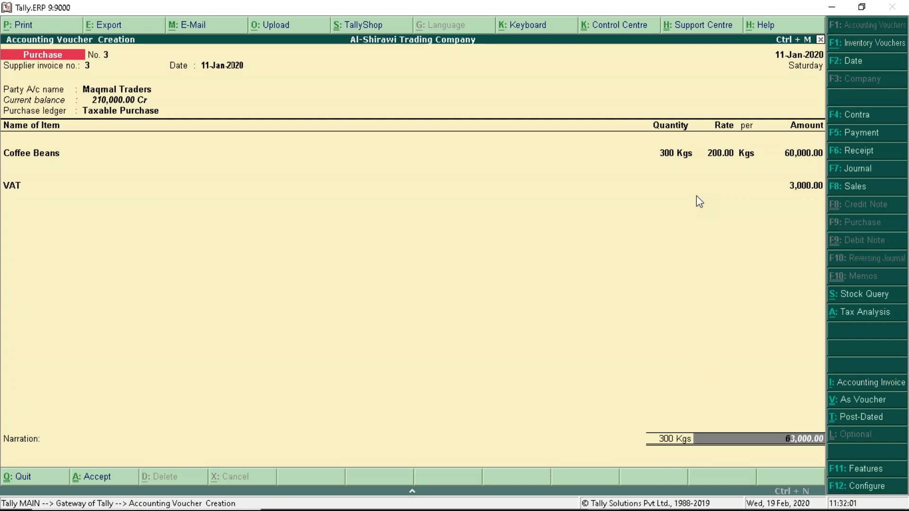
key("Return")
key("Return")
key("Return")
key("Return")
key("Return")
key("Return")
key("Return")
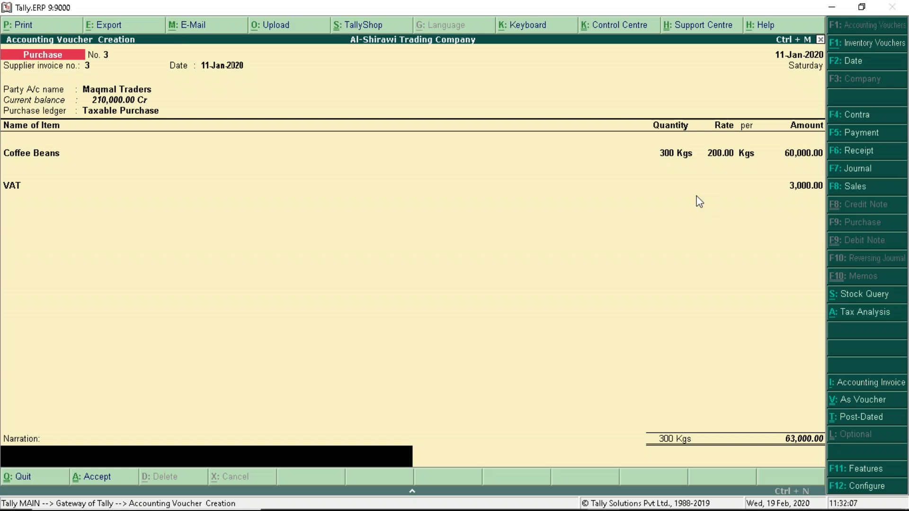
key("Return")
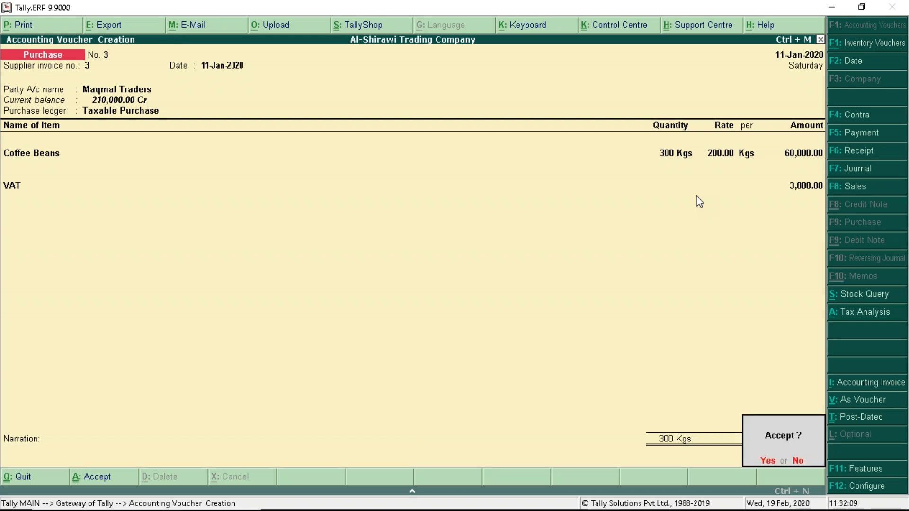
key("Return")
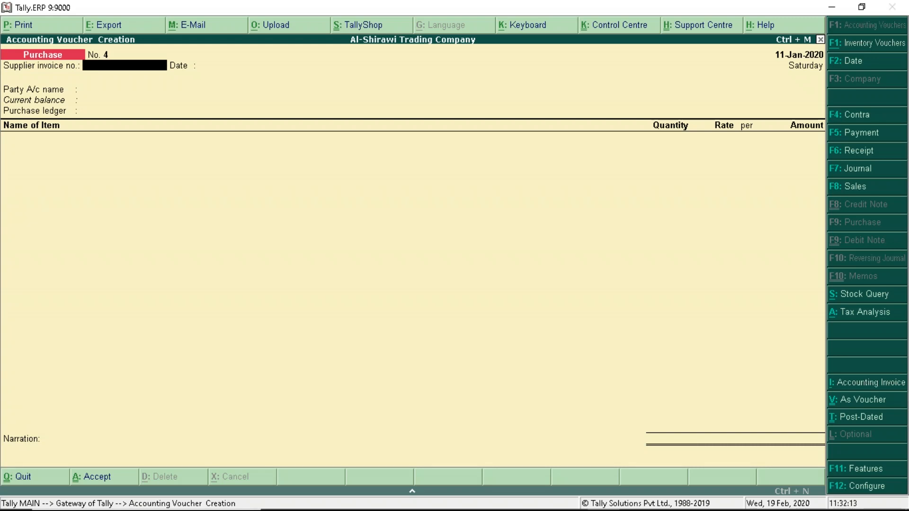
Step: Switch to the presentation, read the slide on the 15-01-2020 sales transaction, and return to Tally.ERP 9
key("alt+Tab")
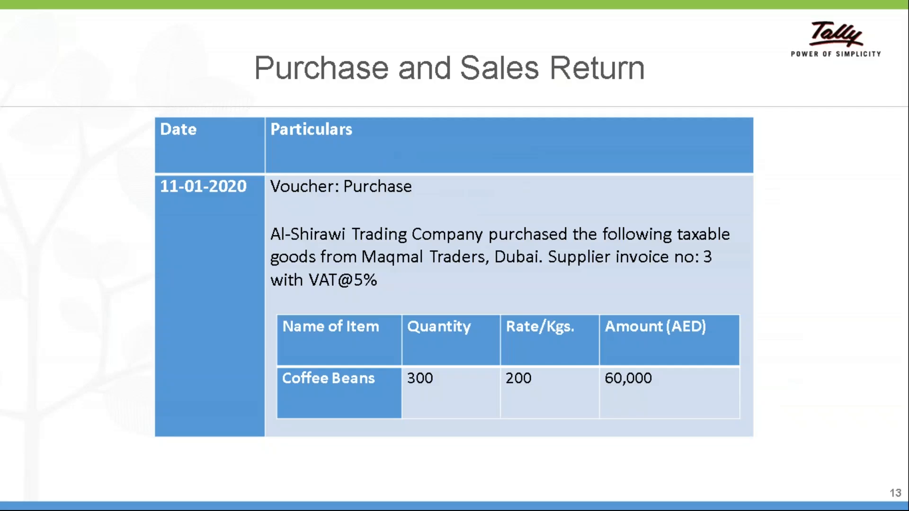
key("Right")
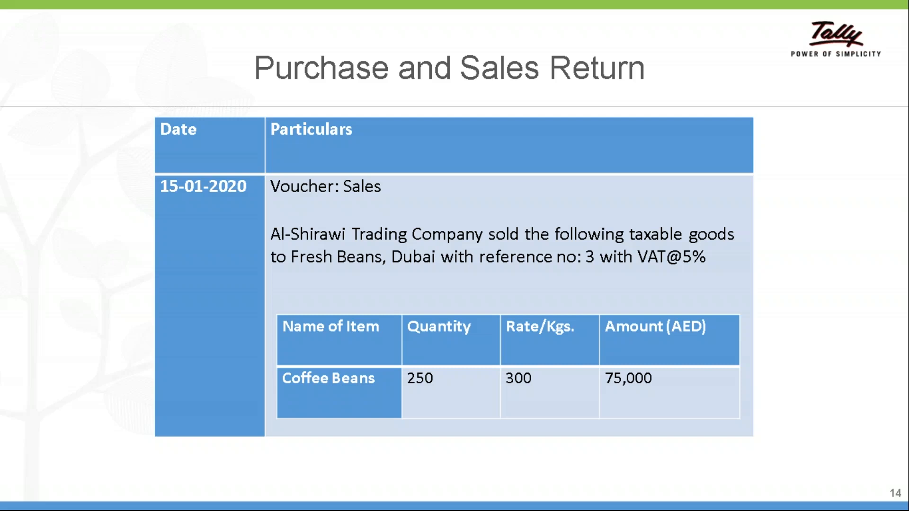
key("alt+Tab")
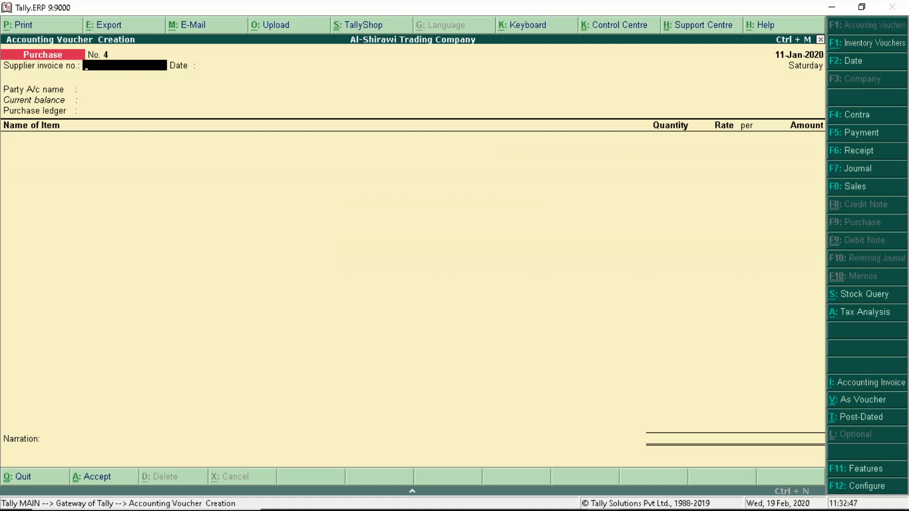
Step: Start a sales voucher and enter 3 as its reference number
left_click(852, 191)
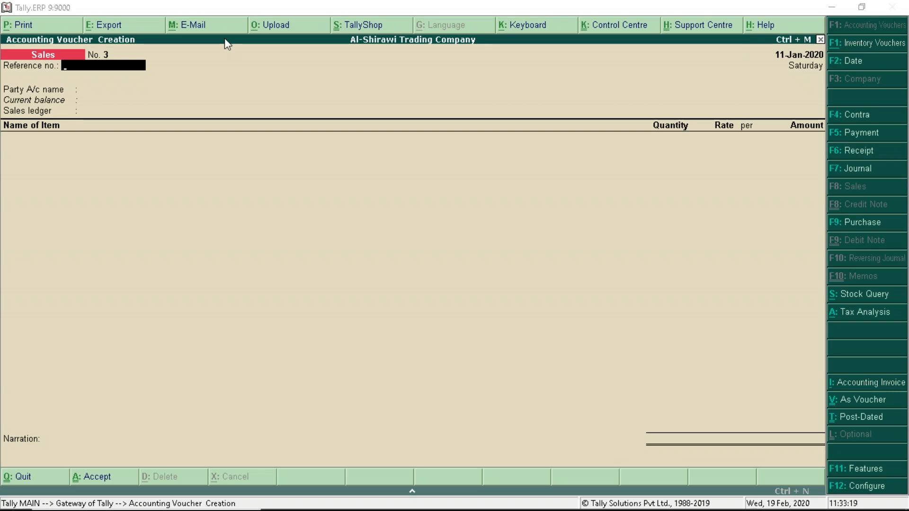
left_click(205, 93)
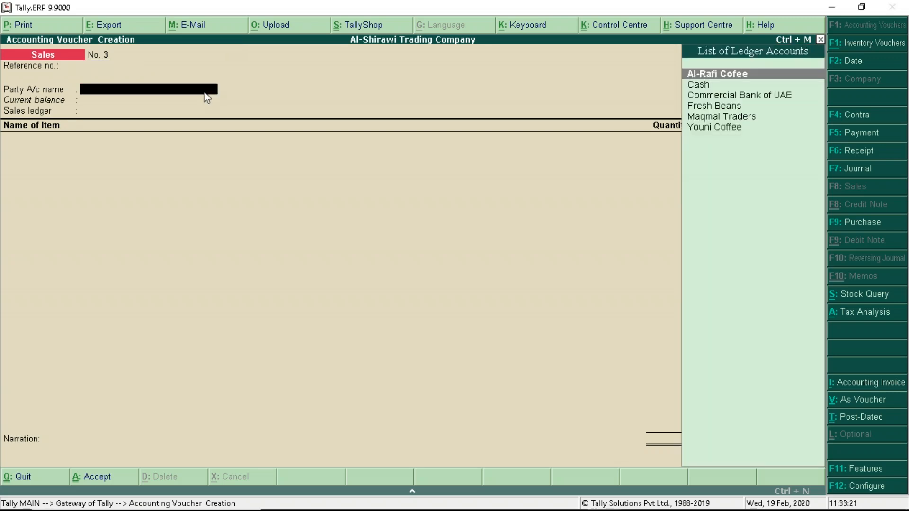
type("3")
key("BackSpace")
type("3")
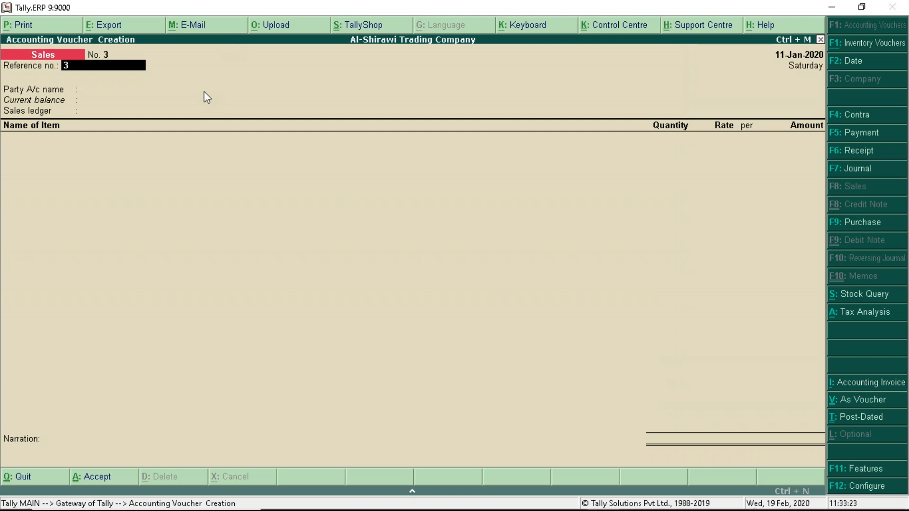
Step: Set the sales voucher's party to Fresh Beans, accept the party details as shown and choose Taxable Sales as the sales ledger
left_click(207, 97)
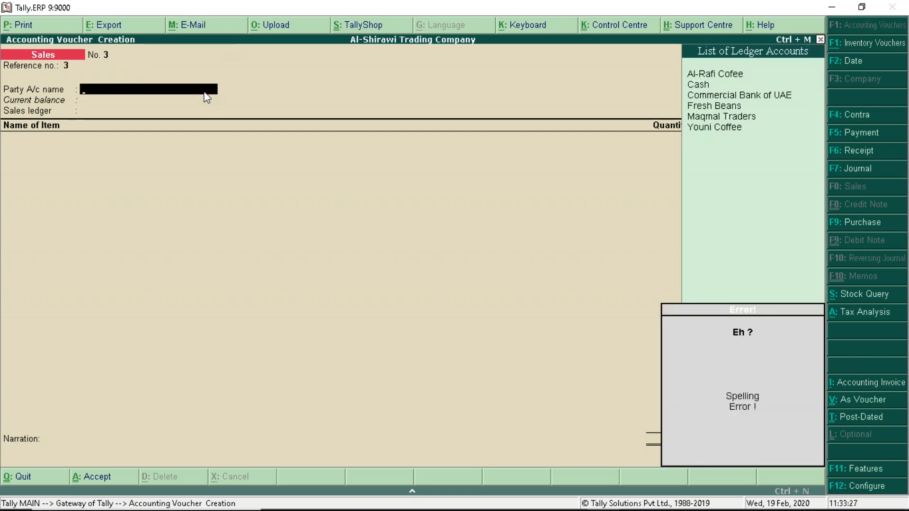
type("F")
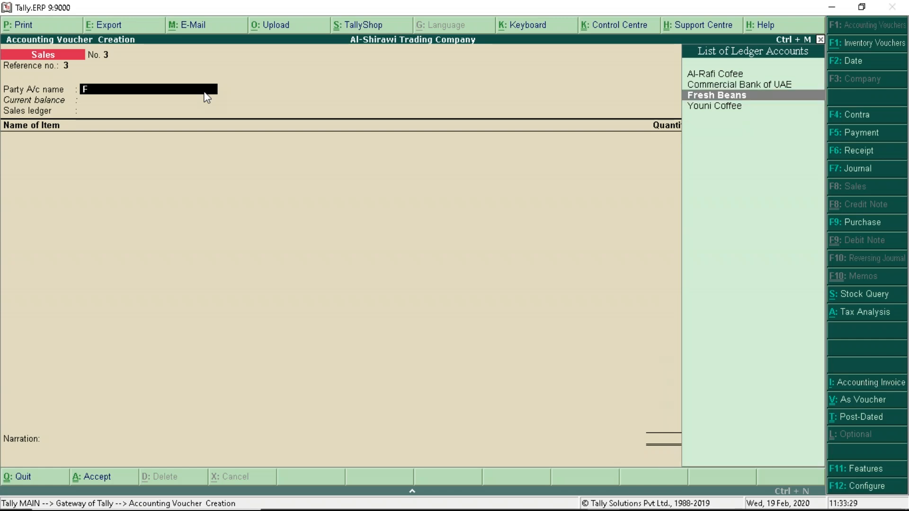
key("Return")
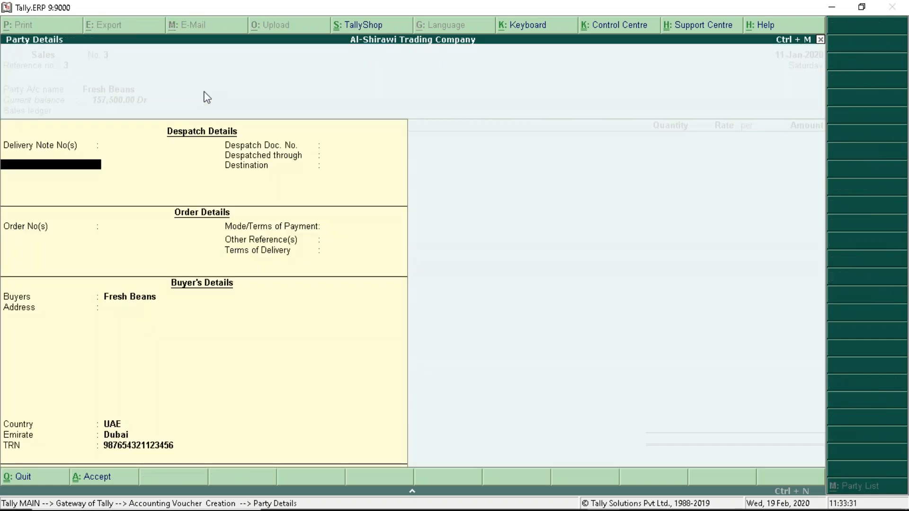
key("ctrl+a")
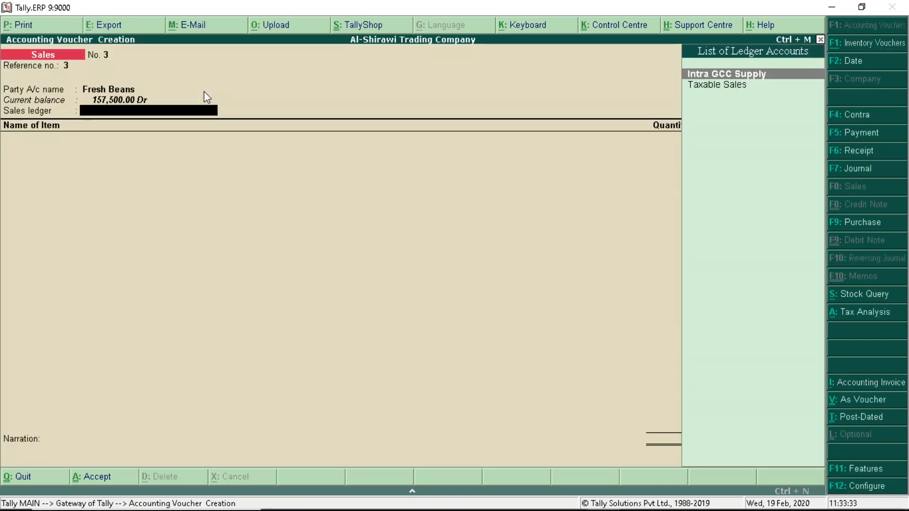
key("Down")
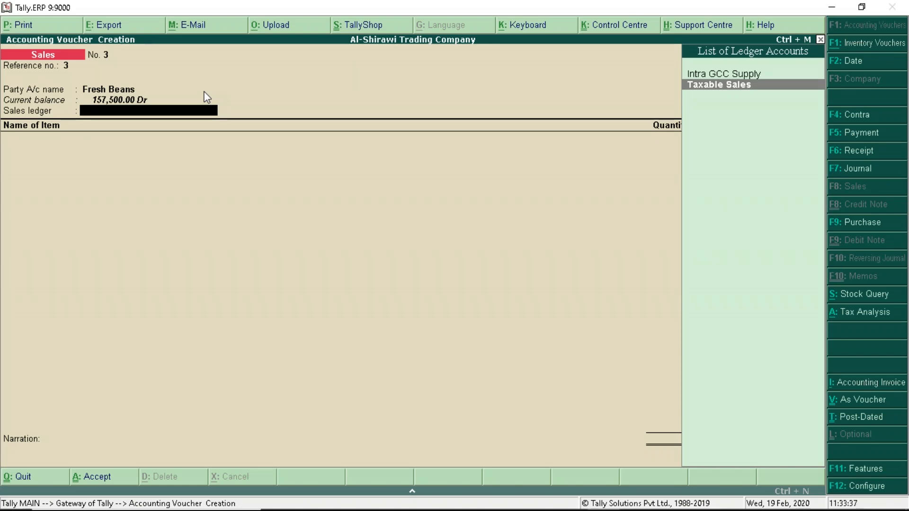
key("Return")
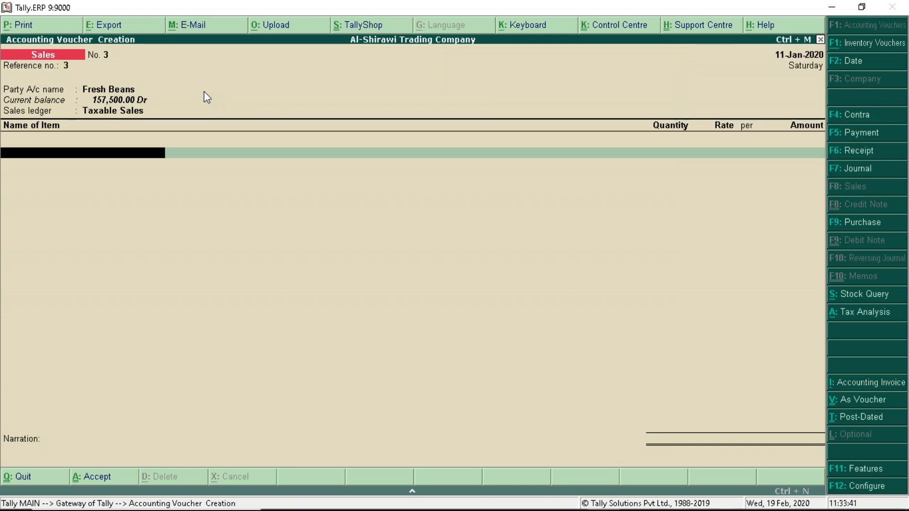
Step: Add the item Coffee Beans to the sales voucher with a quantity of 250 Kgs at a rate of 300
key("space")
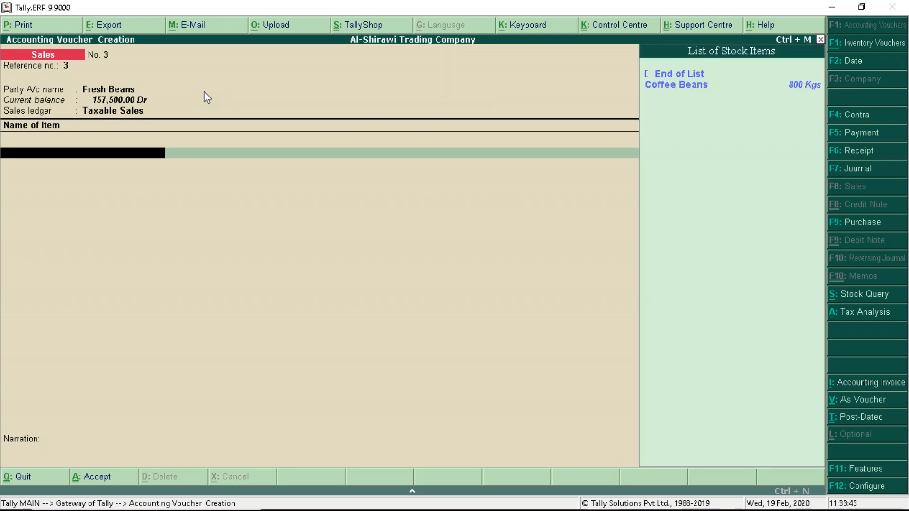
key("Down")
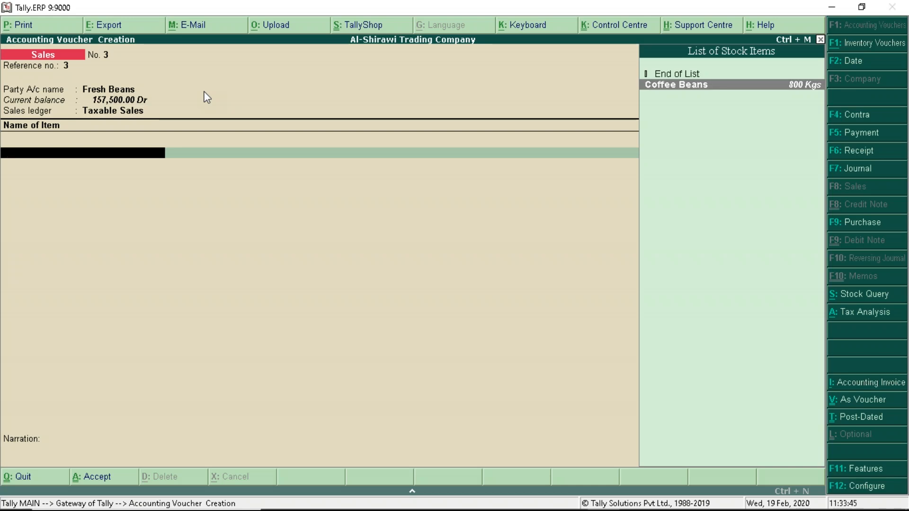
key("Return")
type("250")
key("Return")
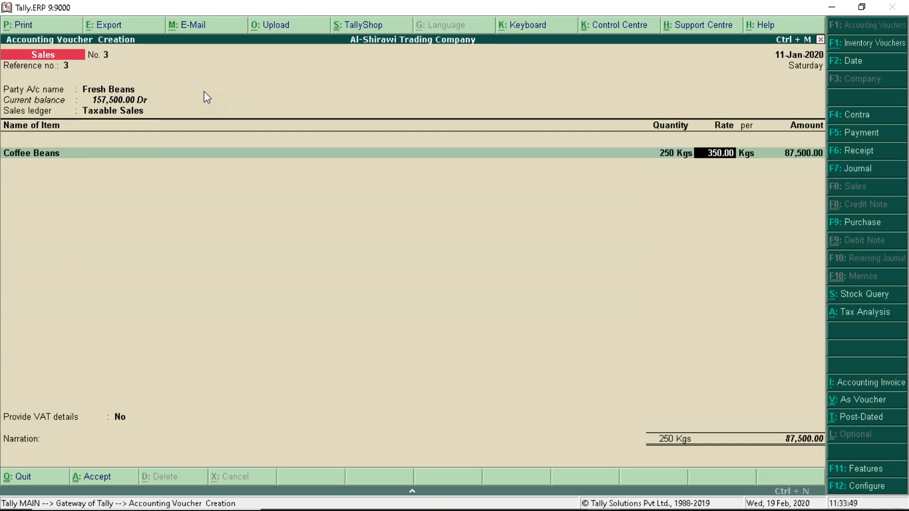
type("300")
key("Return")
key("Return")
key("Return")
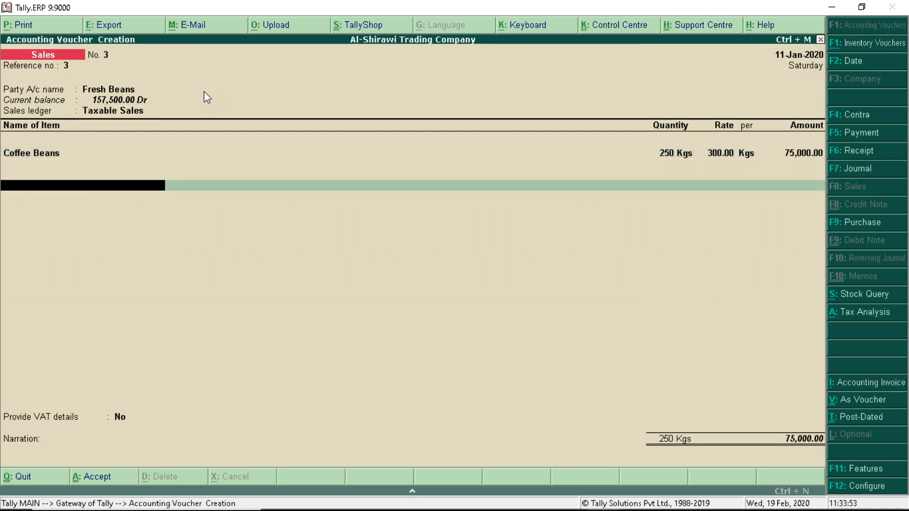
Step: End the item list and add the VAT ledger to the sales voucher, accepting its calculated amount
key("Return")
key("Down")
key("Down")
key("Down")
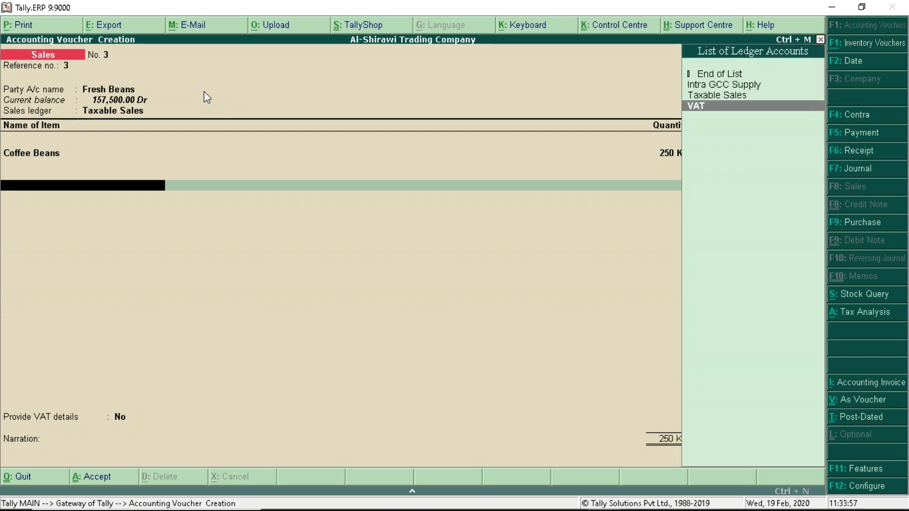
key("Return")
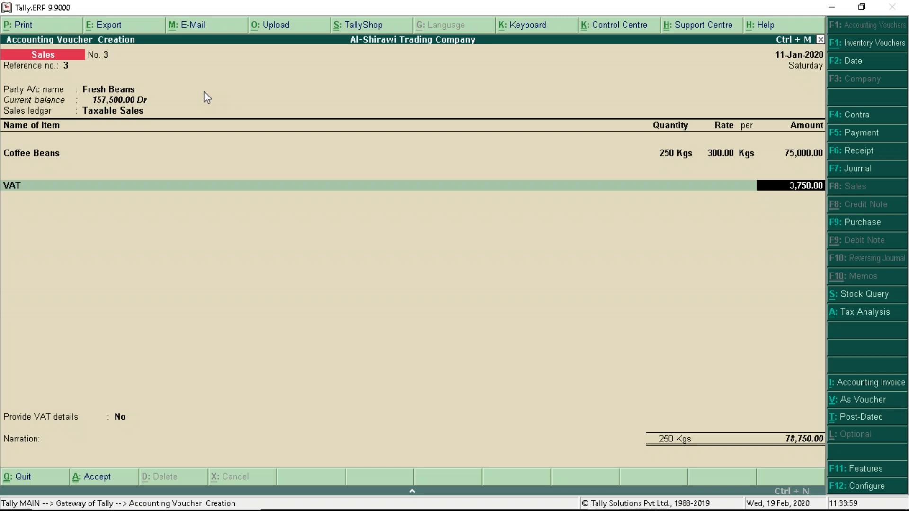
key("Return")
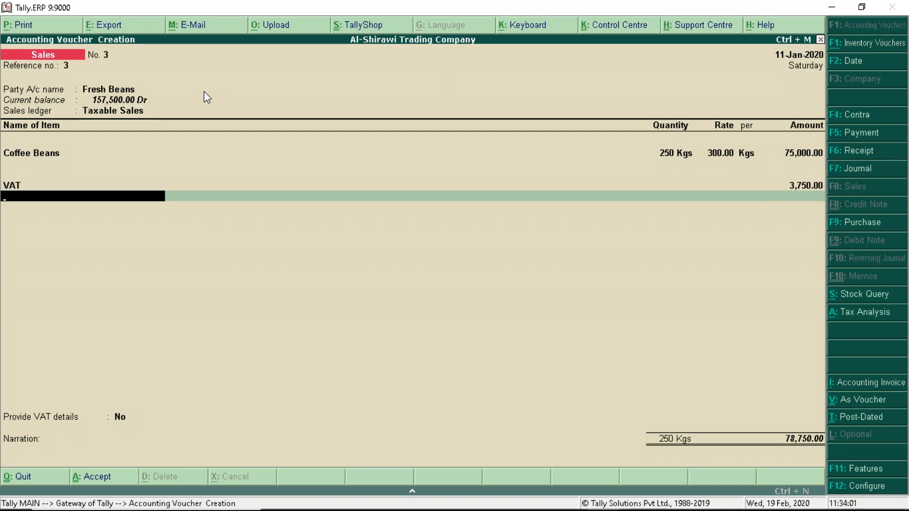
Step: Accept the default bill-wise details as New Ref 3, leave the narration blank and save the sales voucher
key("Return")
key("Return")
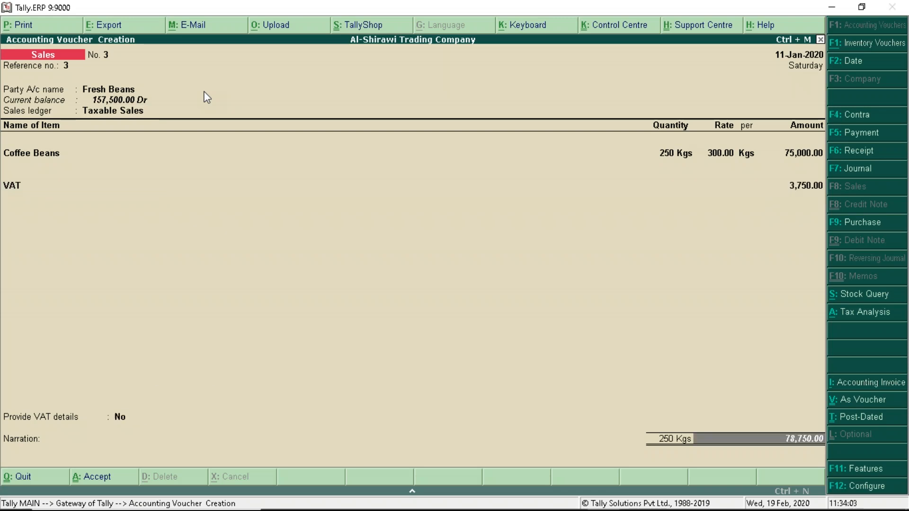
key("Return")
key("Return")
key("Return")
key("Return")
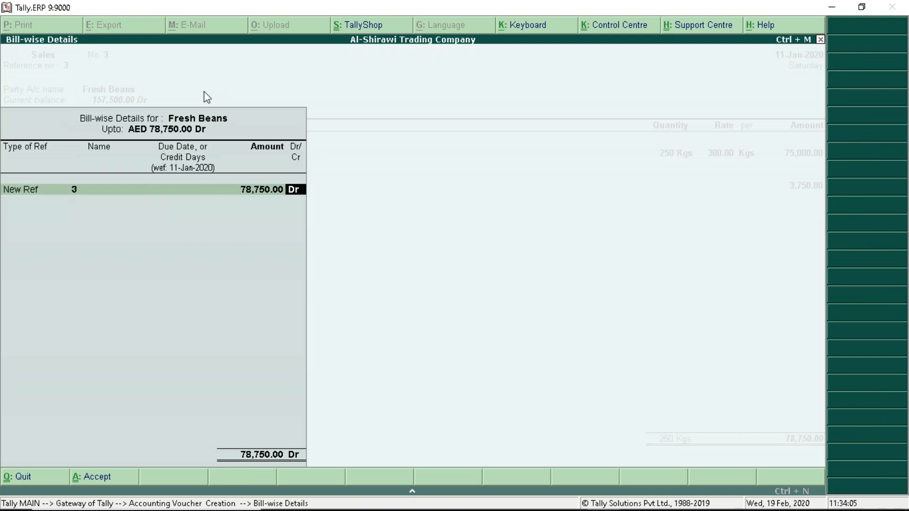
key("Return")
key("Return")
key("Return")
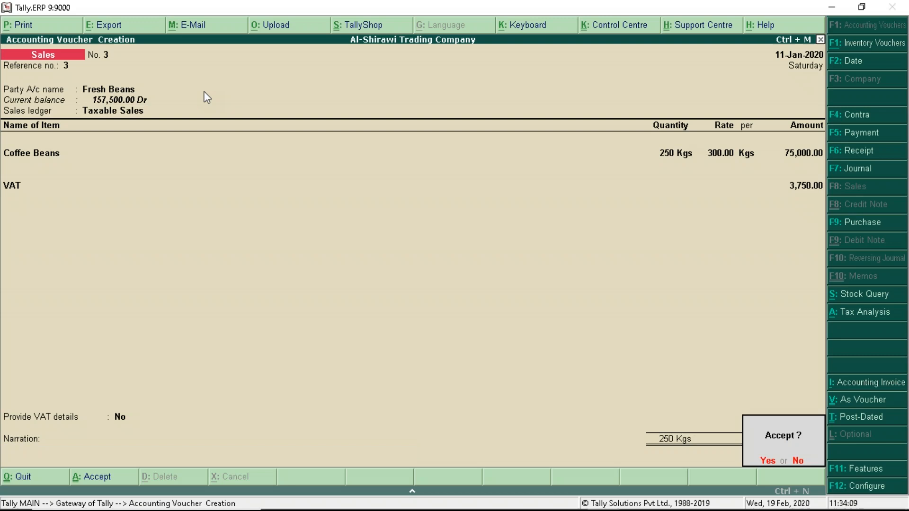
key("Return")
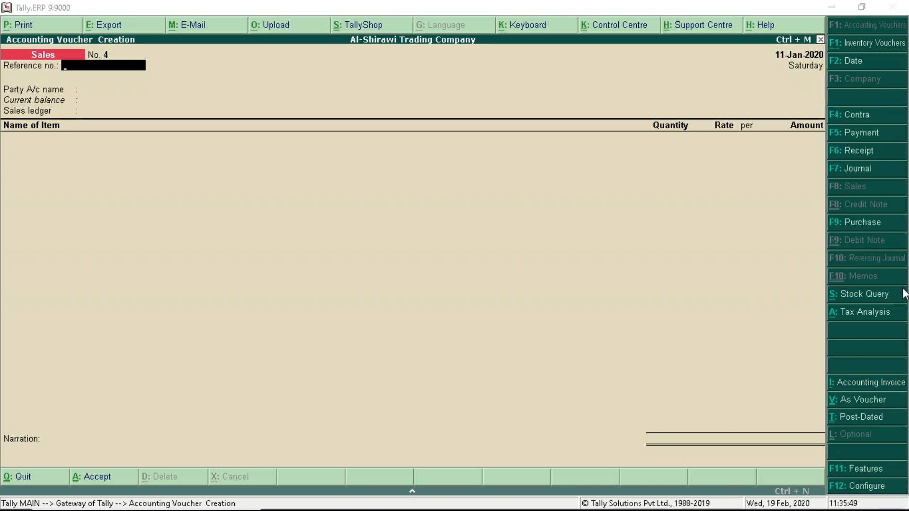
Step: Discard the new unsaved sales voucher and return to the Gateway of Tally without quitting the program
left_click(541, 277)
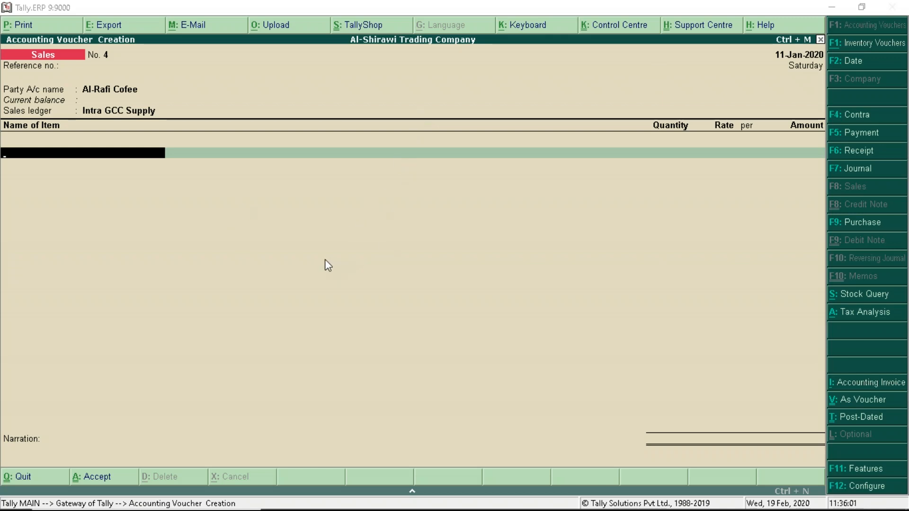
key("Escape")
key("y")
key("Escape")
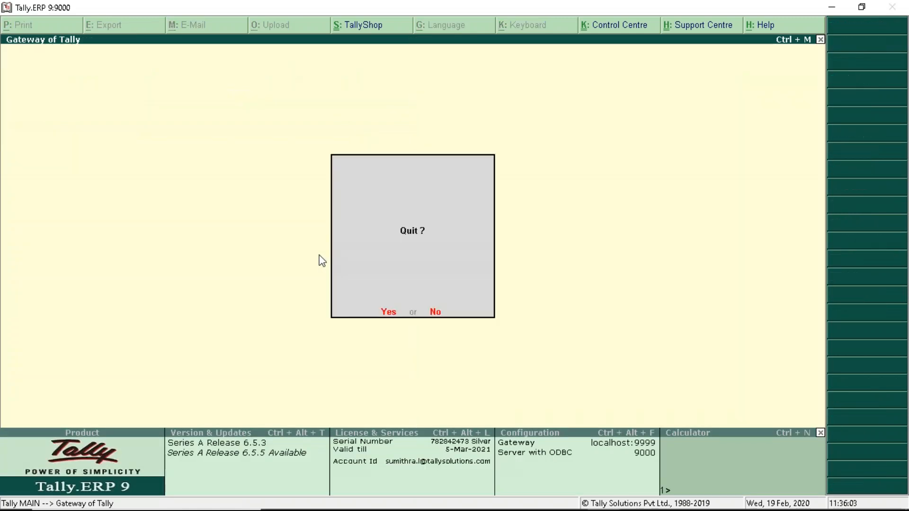
key("n")
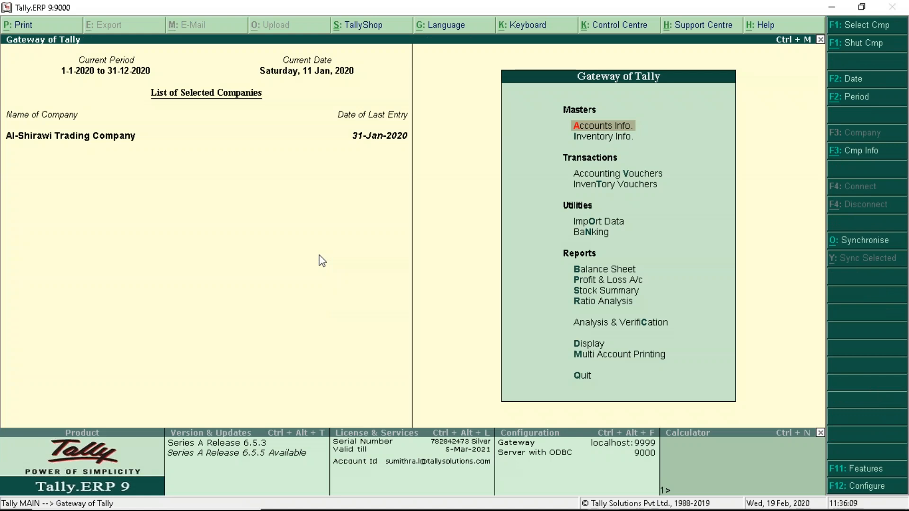
Step: Enable the use of debit and credit notes in the company's accounting features
left_click(854, 478)
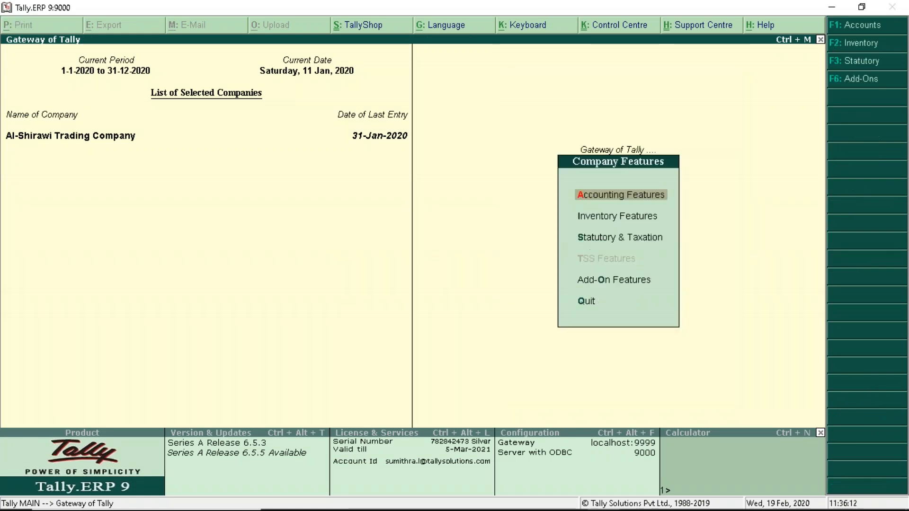
left_click(616, 197)
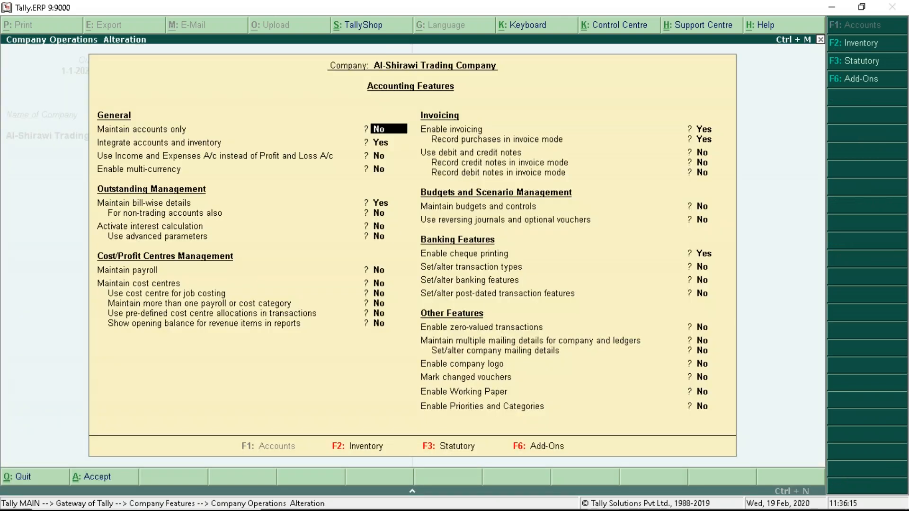
key("Return")
key("Return")
key("Return")
key("Return")
key("Return")
key("Return")
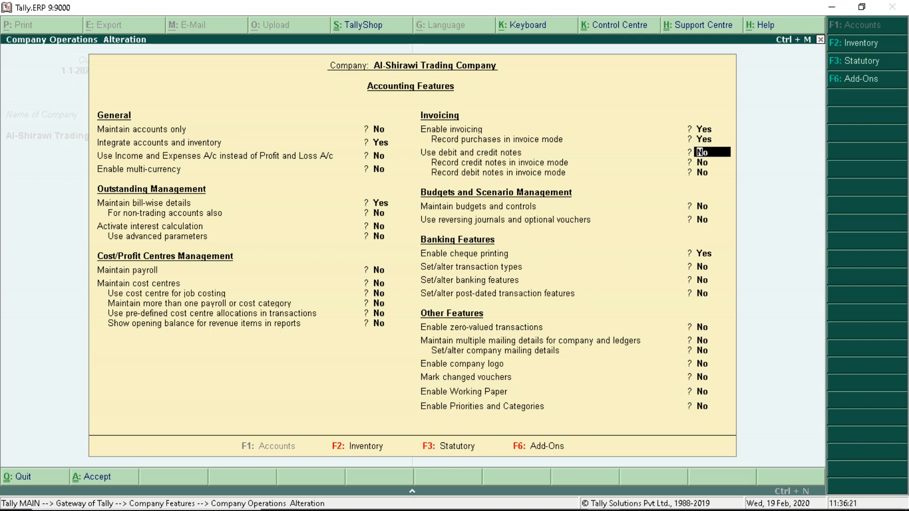
type("y")
key("Return")
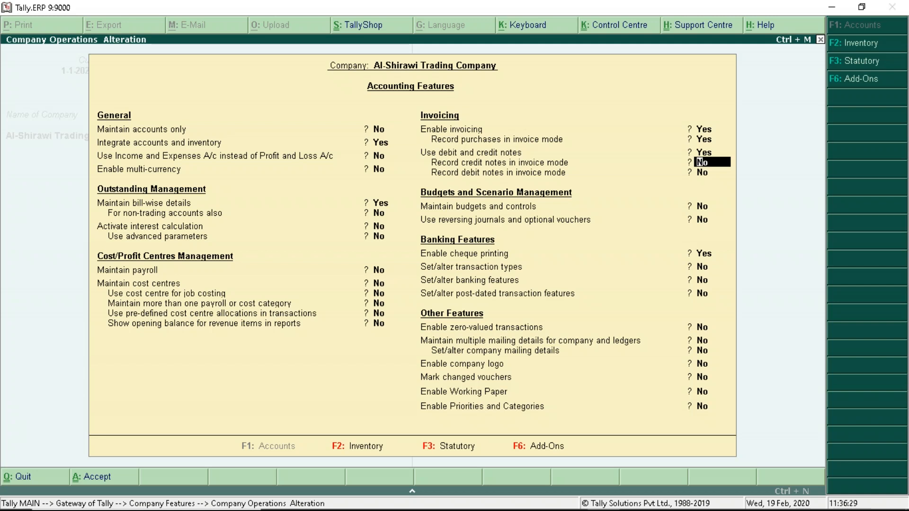
Step: Enable recording of both credit notes and debit notes in invoice mode and return to the Gateway of Tally
type("y")
key("Return")
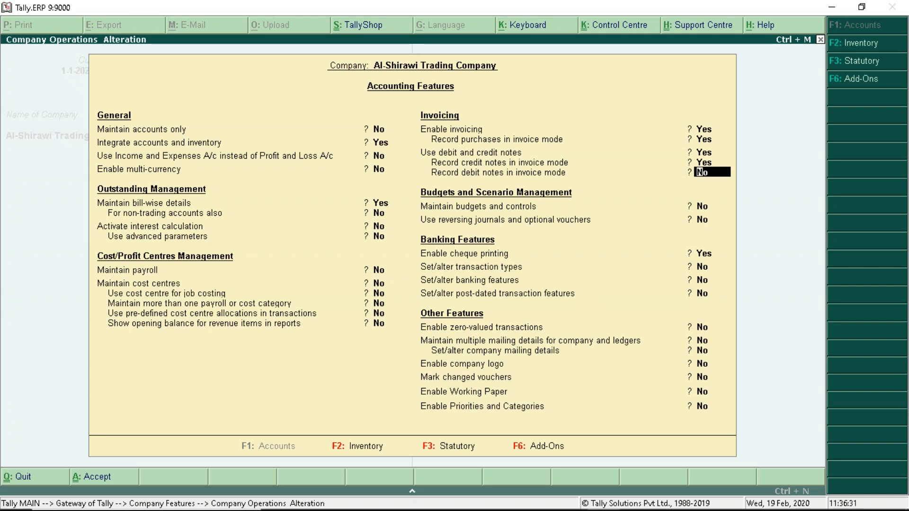
type("y")
key("Return")
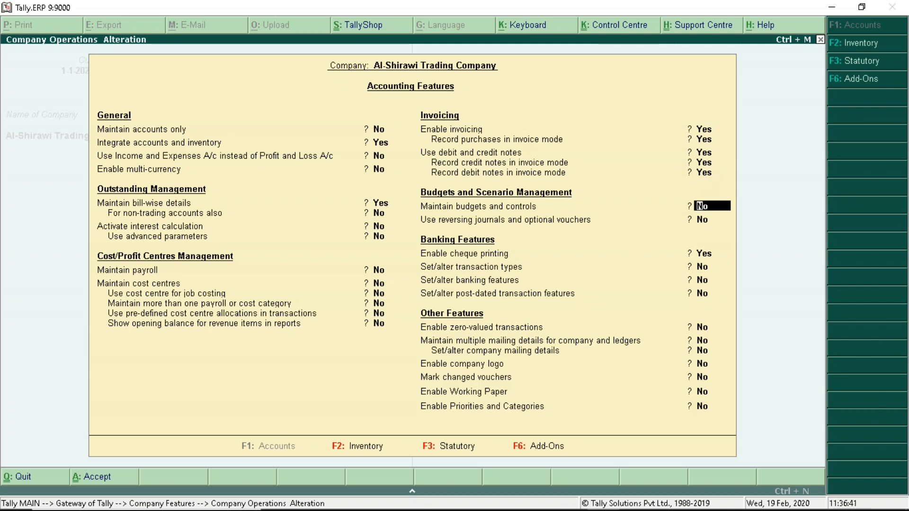
key("Escape")
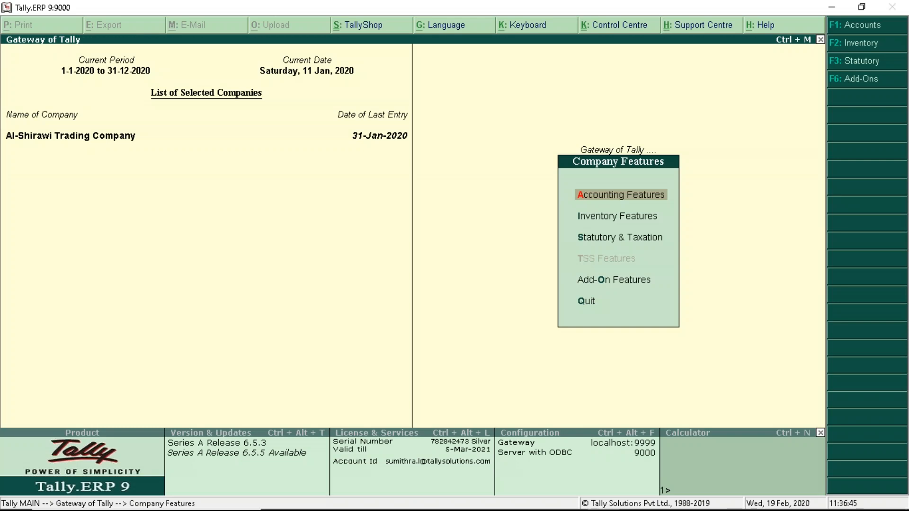
key("Escape")
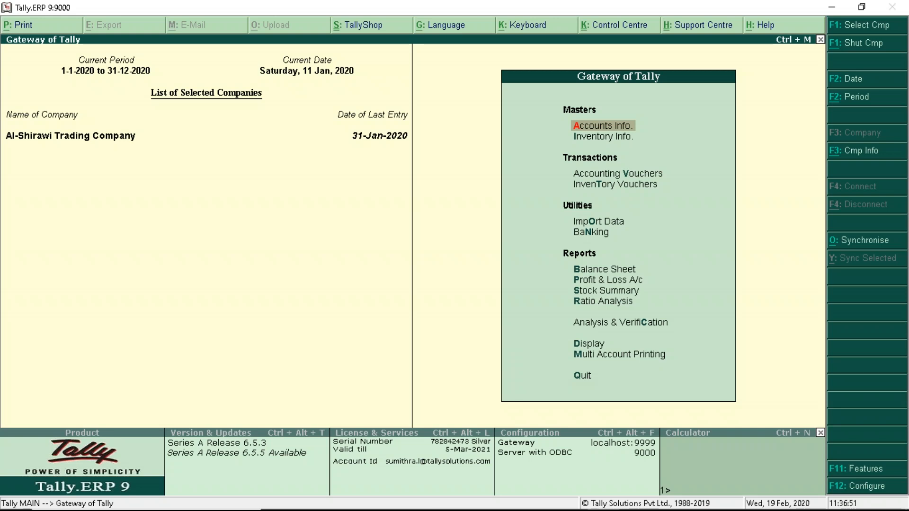
Step: Start a debit note under Accounting Vouchers and set its date to 16-Jan-2020
key("Down")
key("Down")
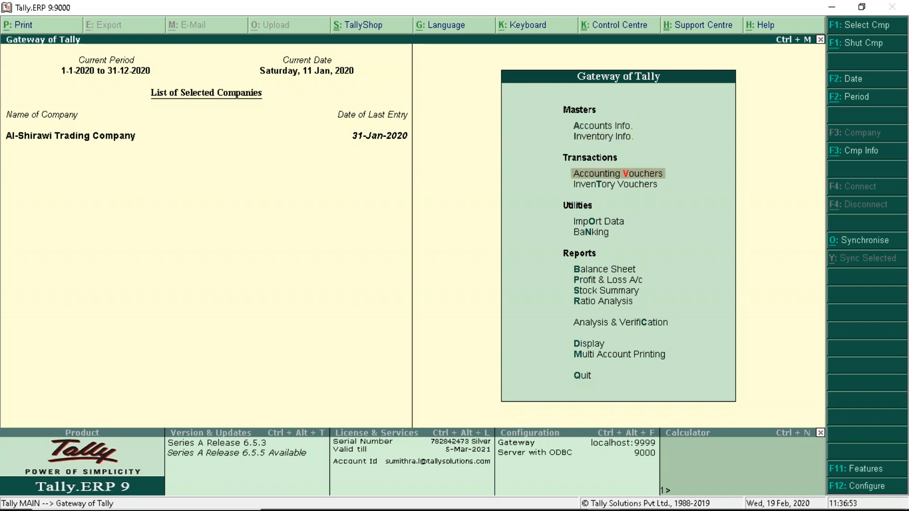
key("Return")
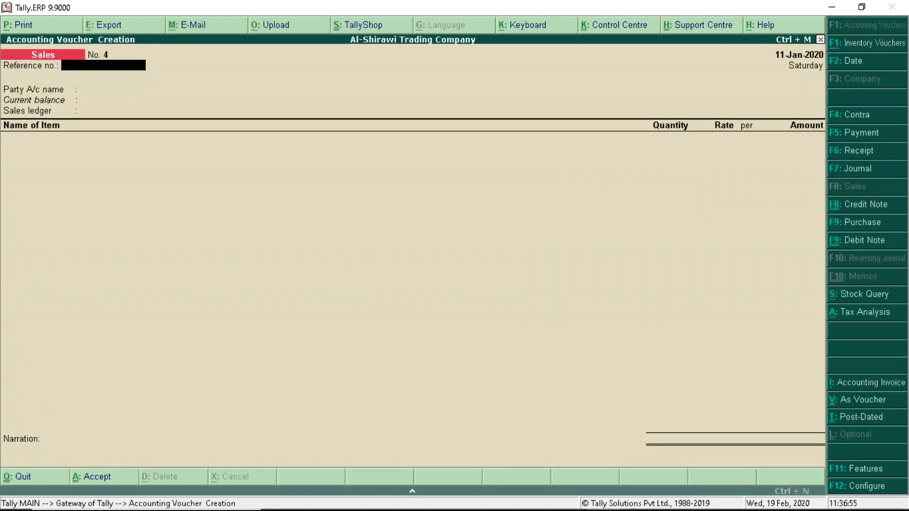
left_click(855, 243)
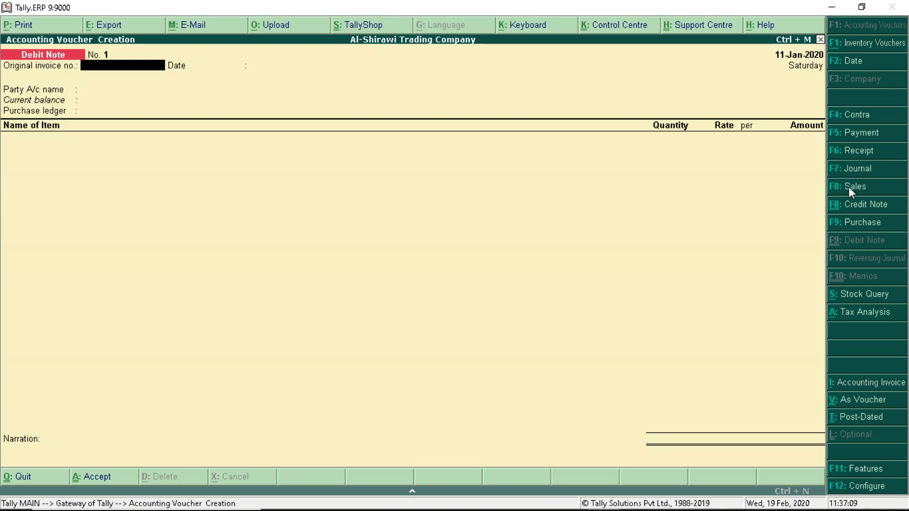
left_click(856, 66)
type("16")
key("Return")
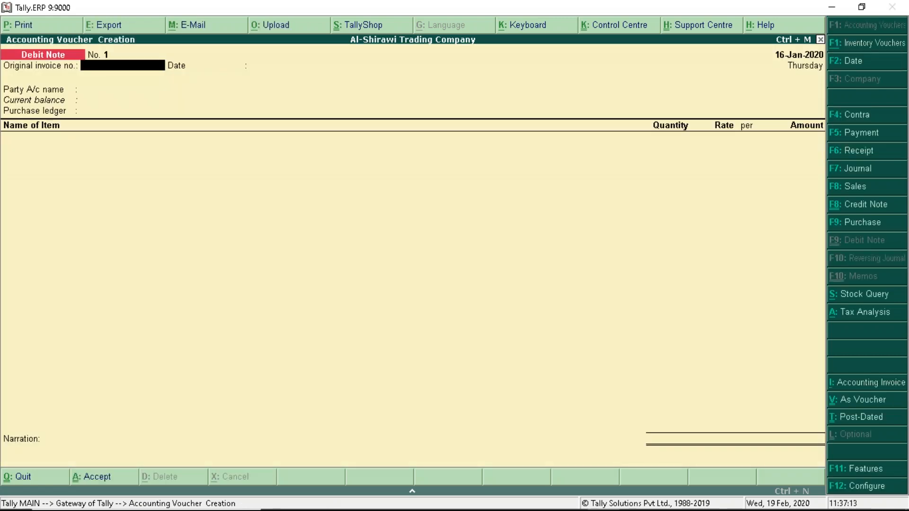
Step: Switch to the PowerPoint slide show, read the 16-01-2020 debit note slide, and return to Tally.ERP 9
key("alt+Tab")
key("alt+Tab")
key("alt+shift+Tab")
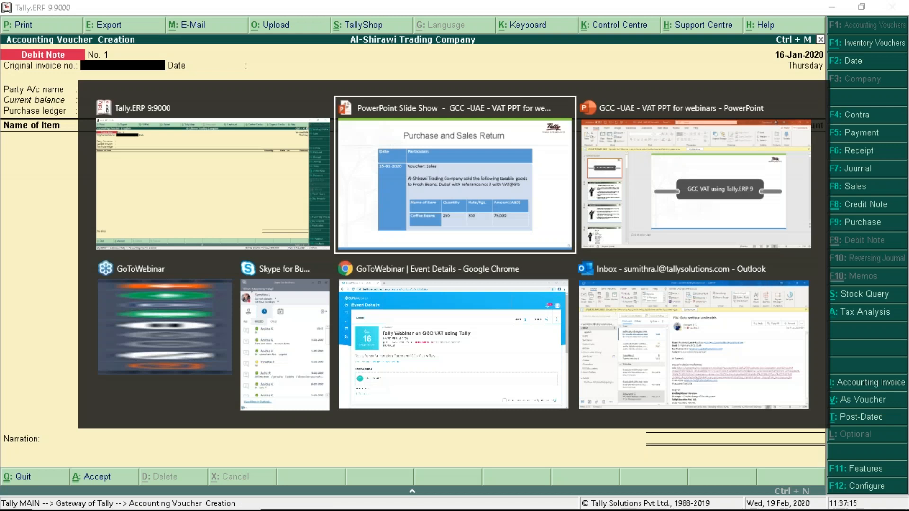
key("Right")
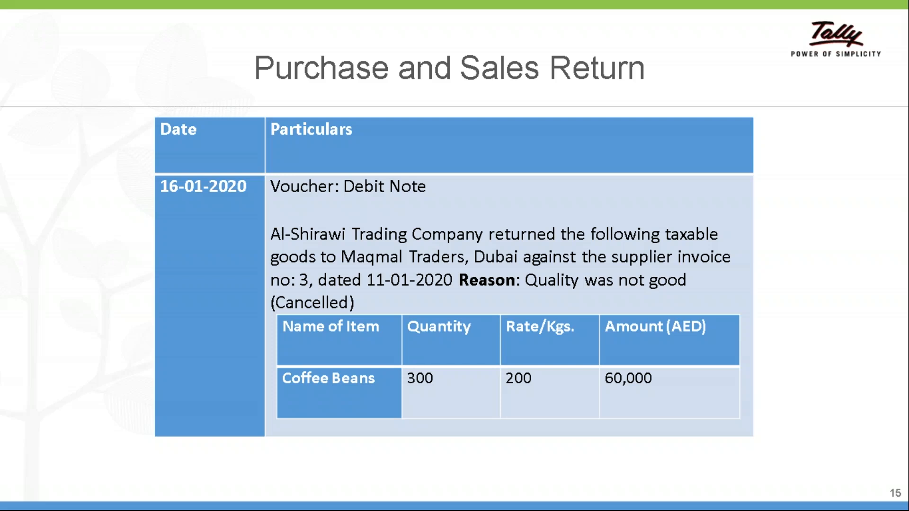
key("alt+Tab")
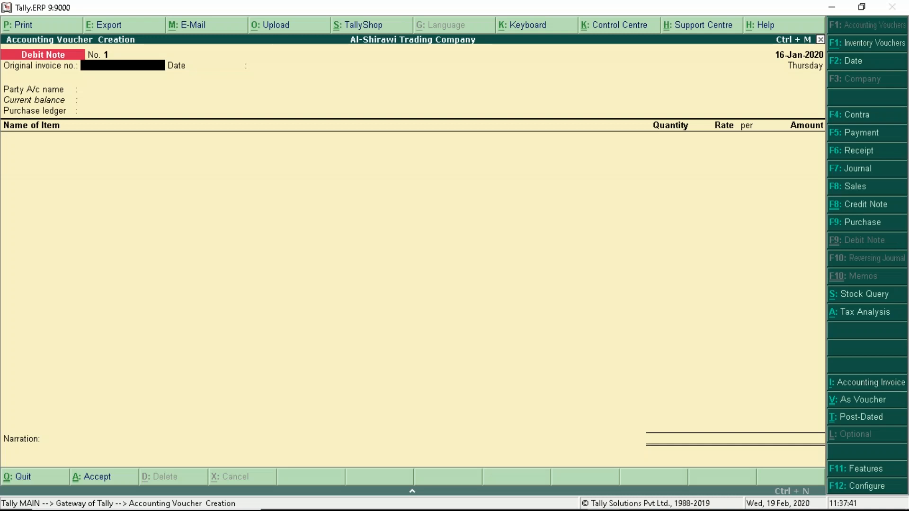
Step: Enter original invoice number 3 dated 11-Jan-2020 as the debit note's reference
type("3")
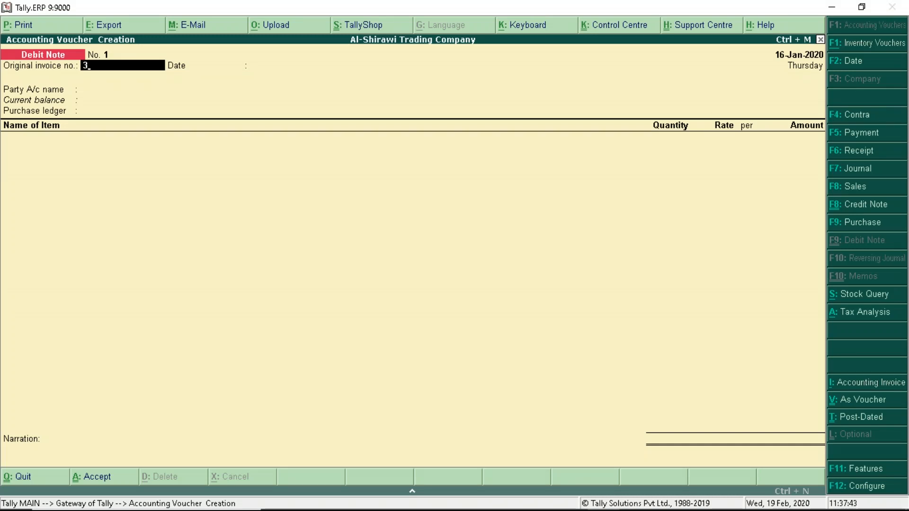
key("Return")
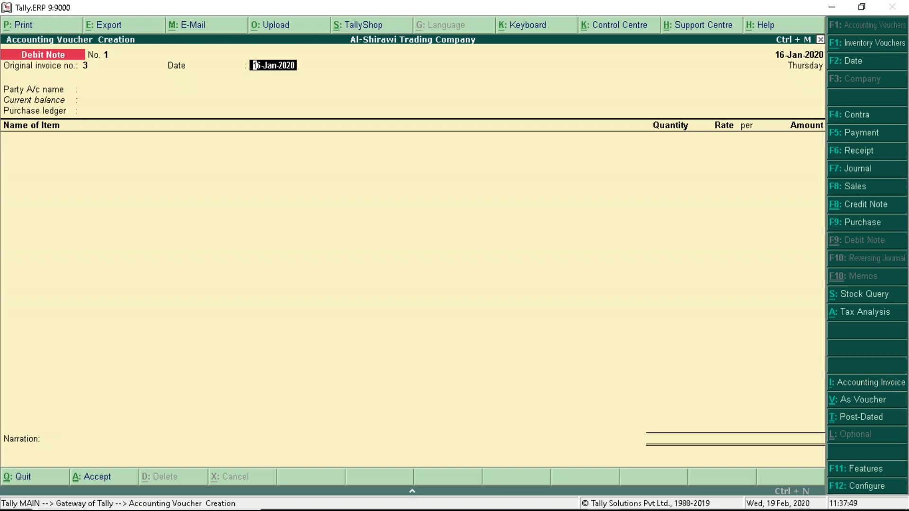
type("11.1")
key("Return")
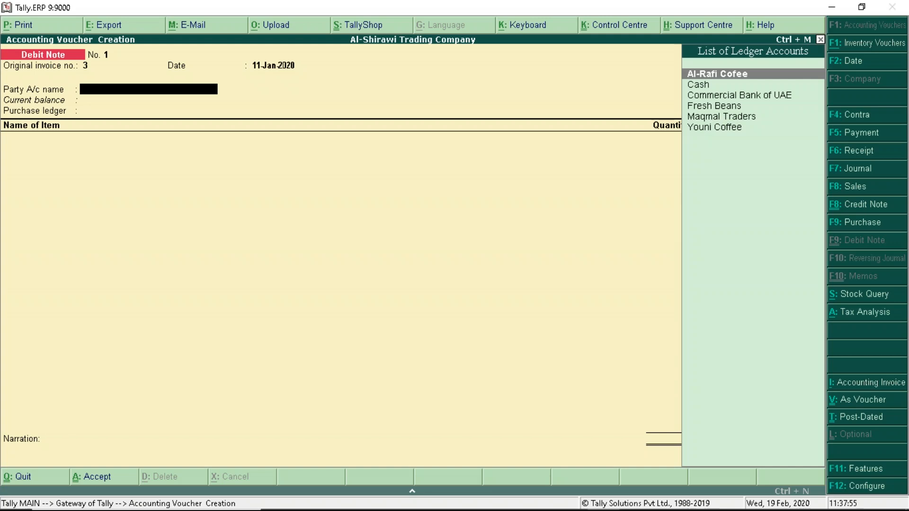
Step: Set the debit note's party account to Maqmal Traders with its default party details, and the purchase ledger to Taxable Purchase
key("Down")
key("Down")
key("Down")
key("Down")
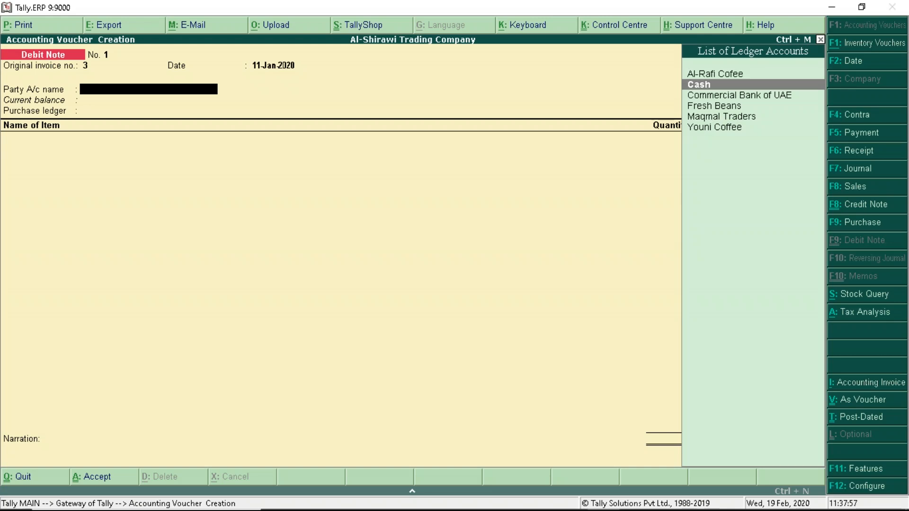
key("Return")
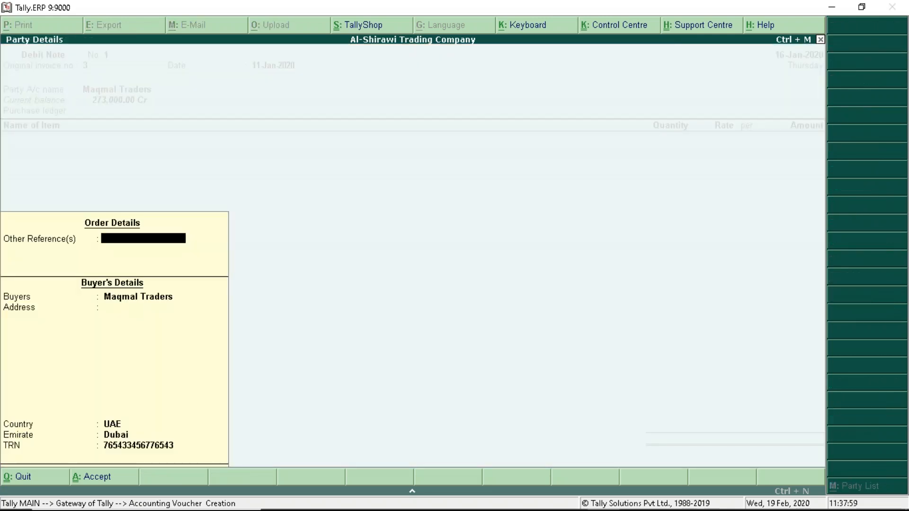
key("Return")
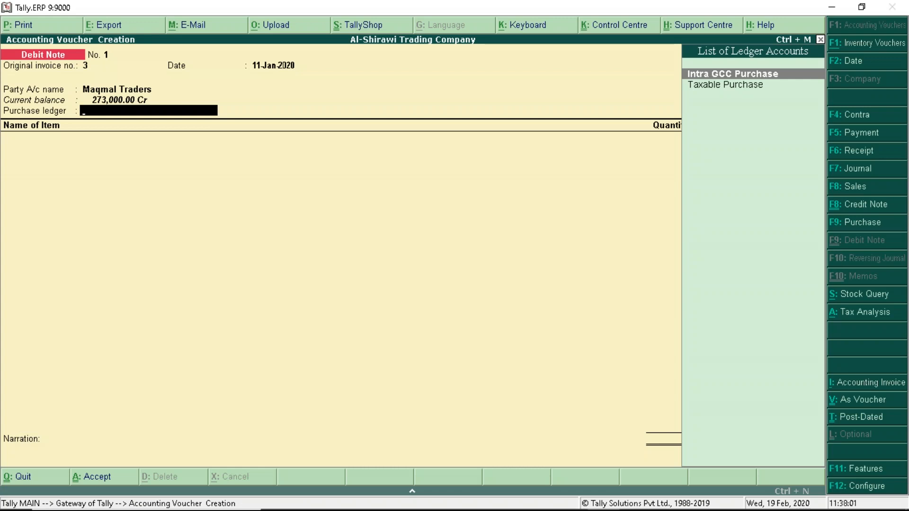
key("Down")
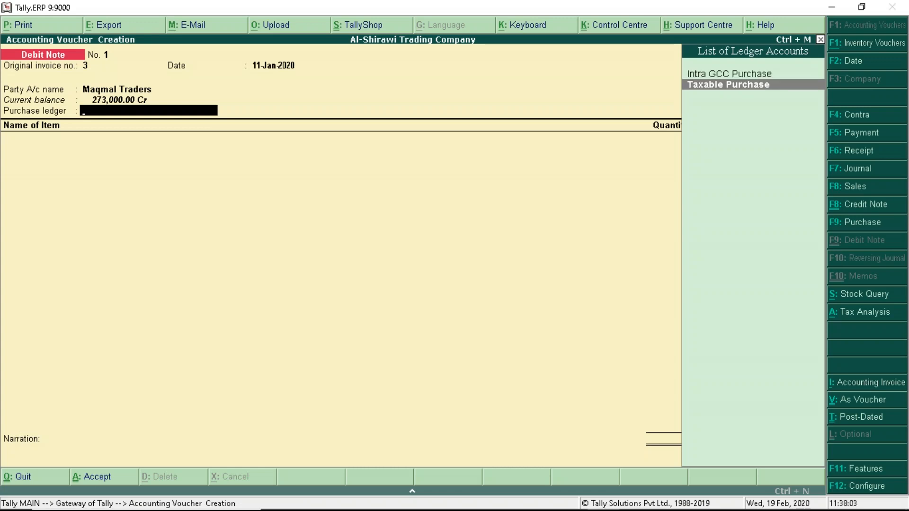
key("Return")
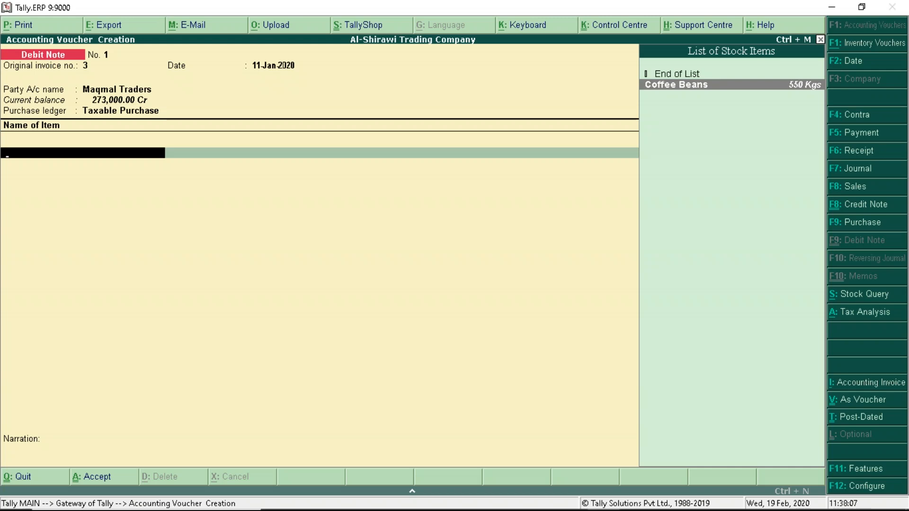
Step: Add 300 Kgs of Coffee Beans at a rate of 200.00 as the returned item and end the item list
key("Return")
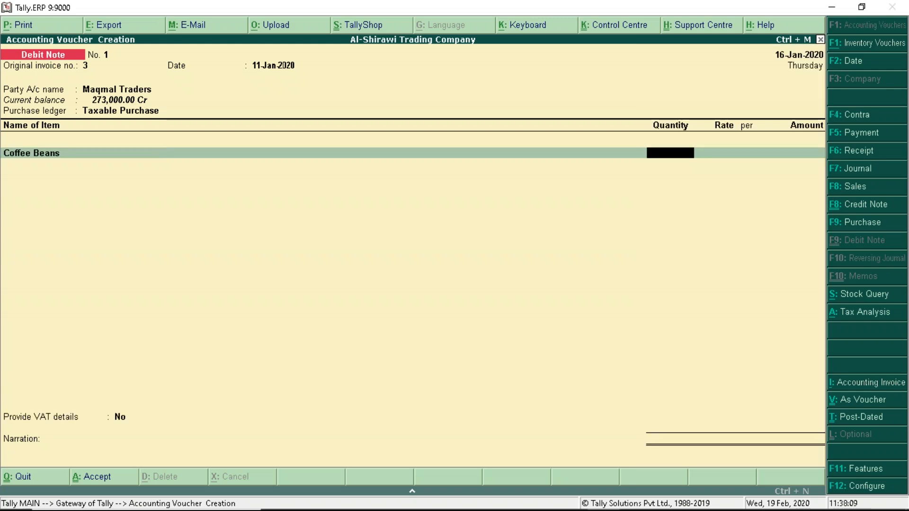
type("300")
key("Return")
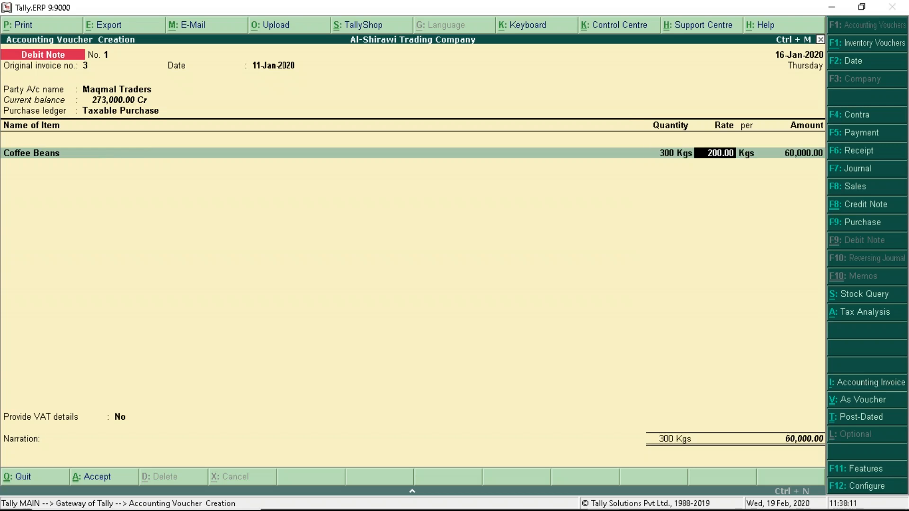
key("Return")
key("Return")
key("Return")
key("Return")
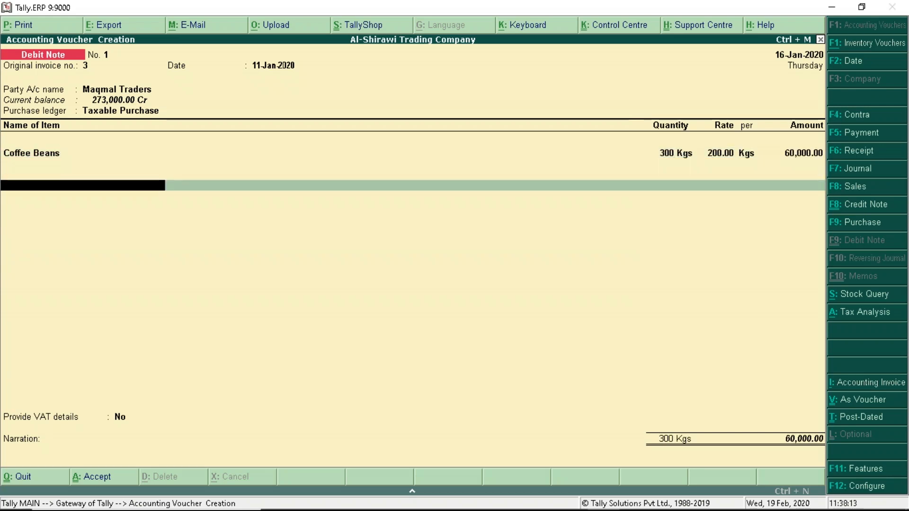
Step: Add the VAT ledger below the Coffee Beans item with its calculated amount and end the ledger list
type("Va")
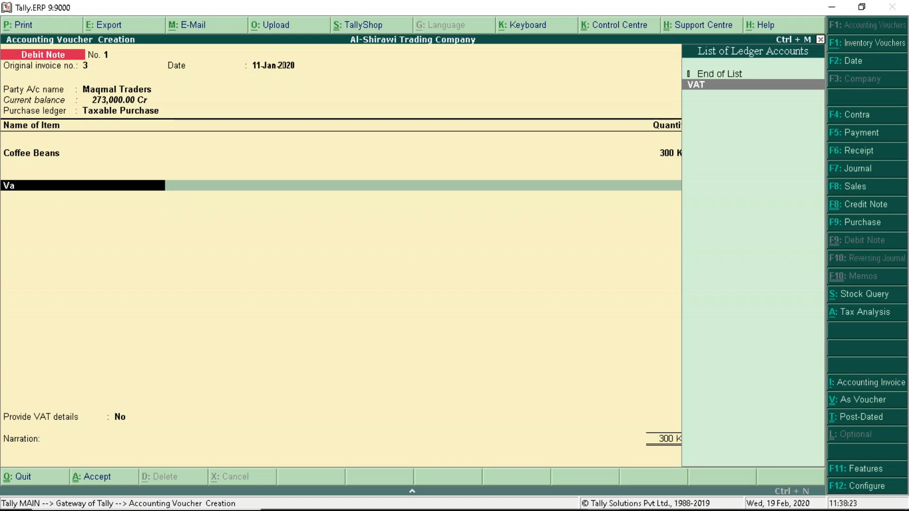
key("Return")
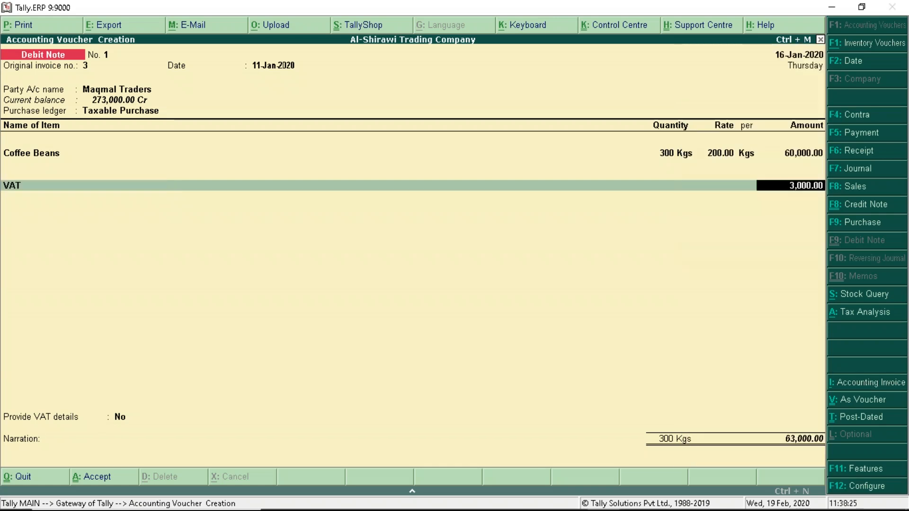
key("Return")
key("Return")
Step: Provide VAT details for the debit note, keeping the original invoice reference and choosing Cancelled as the reason for returns
key("Return")
key("BackSpace")
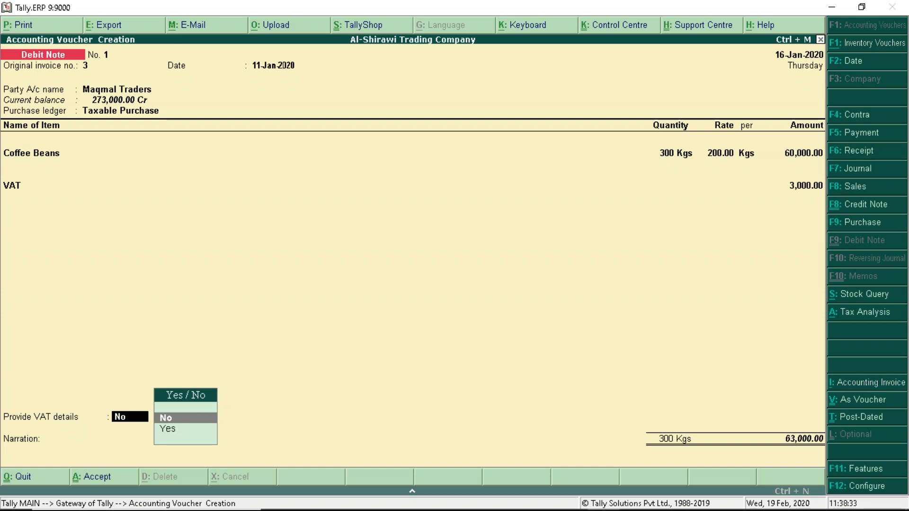
key("Down")
key("Return")
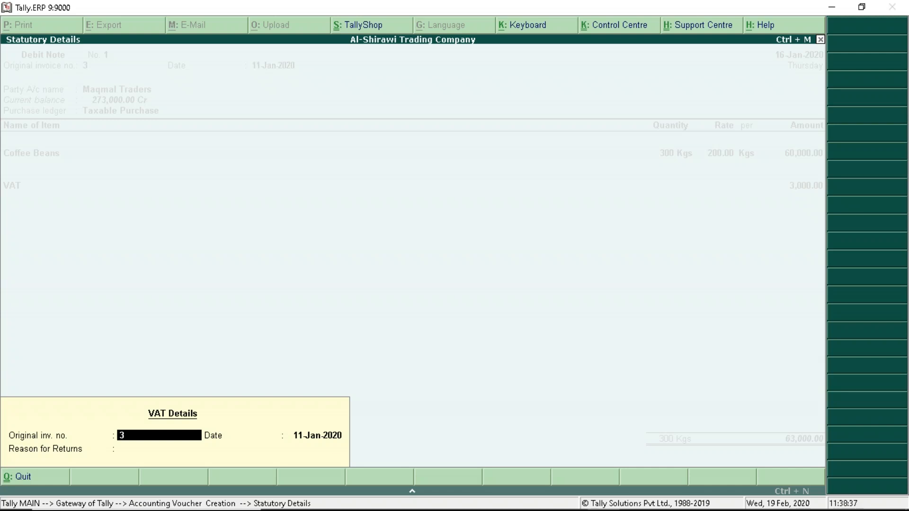
key("Return")
key("Return")
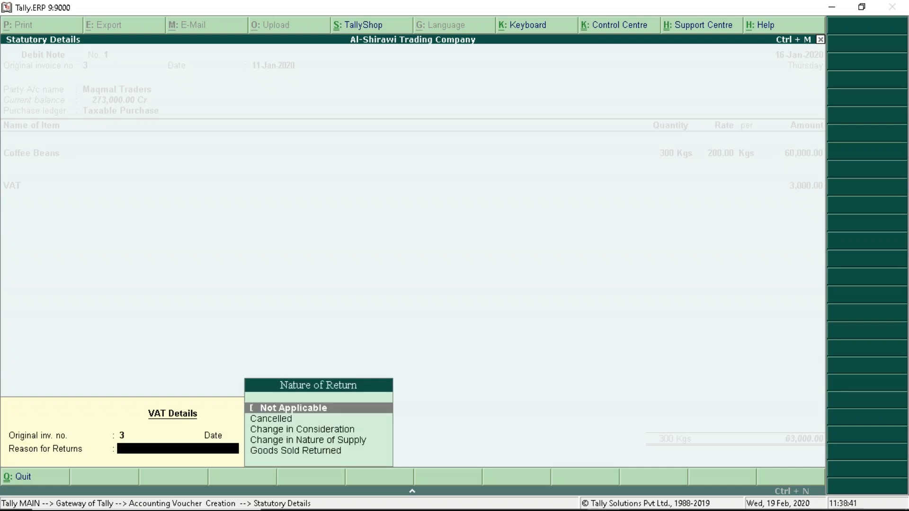
key("Down")
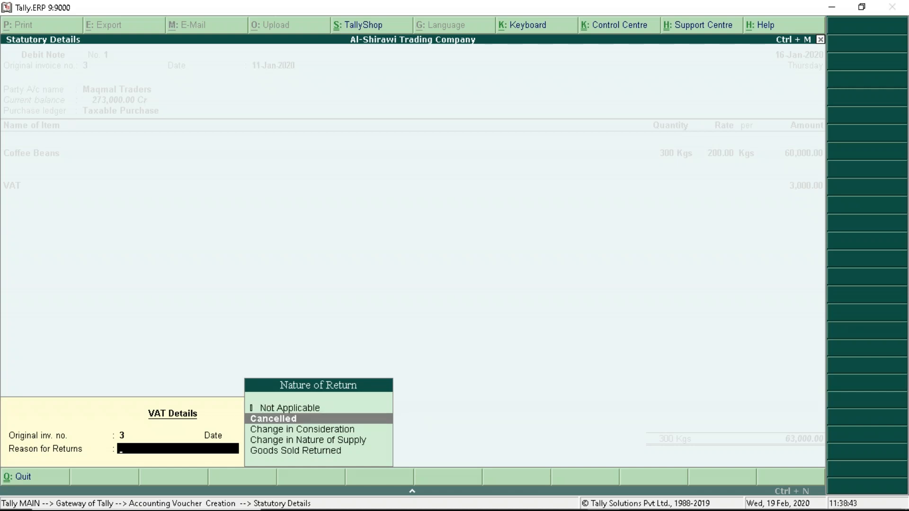
key("Return")
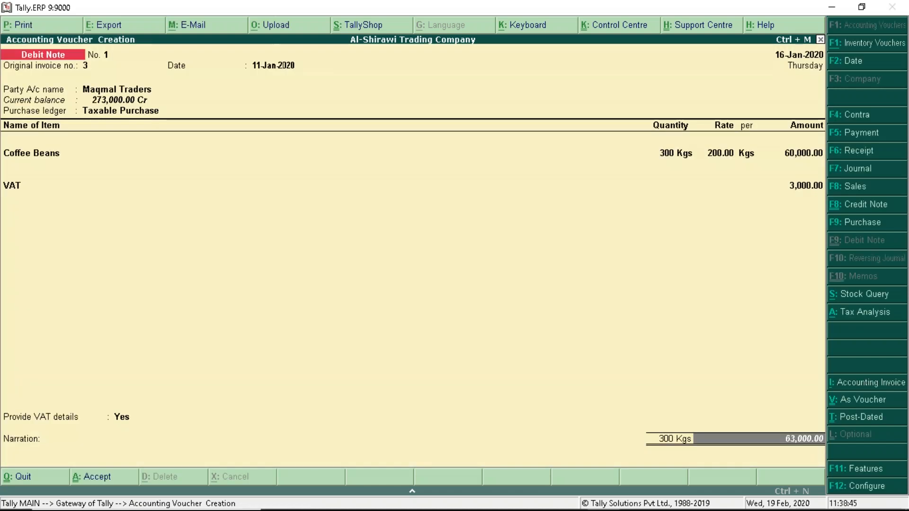
Step: Allocate the full debit note amount as Agst Ref to Maqmal Traders' pending bill 3 of 11-Jan-2020 and save the debit note
key("Return")
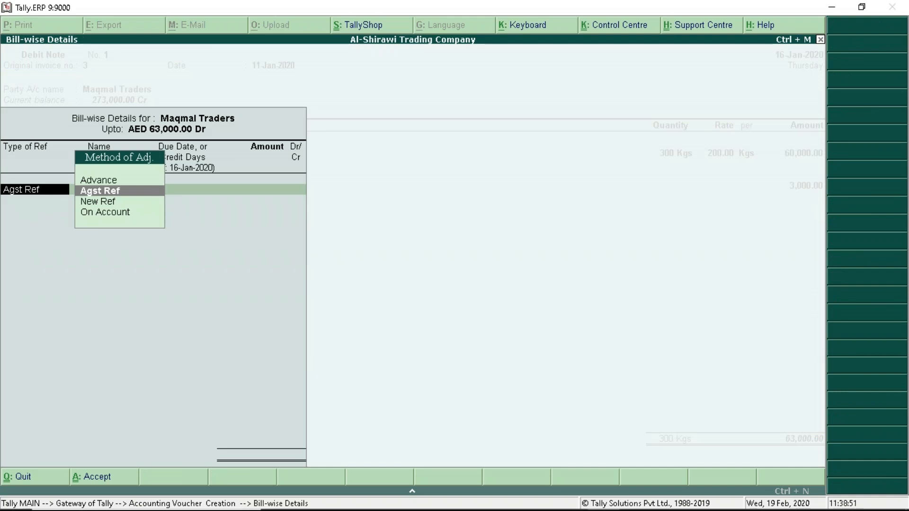
key("Return")
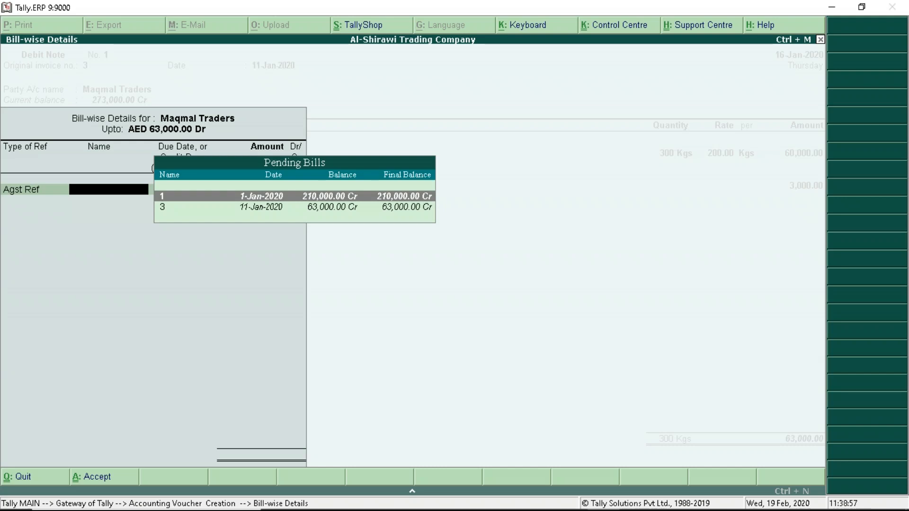
key("Down")
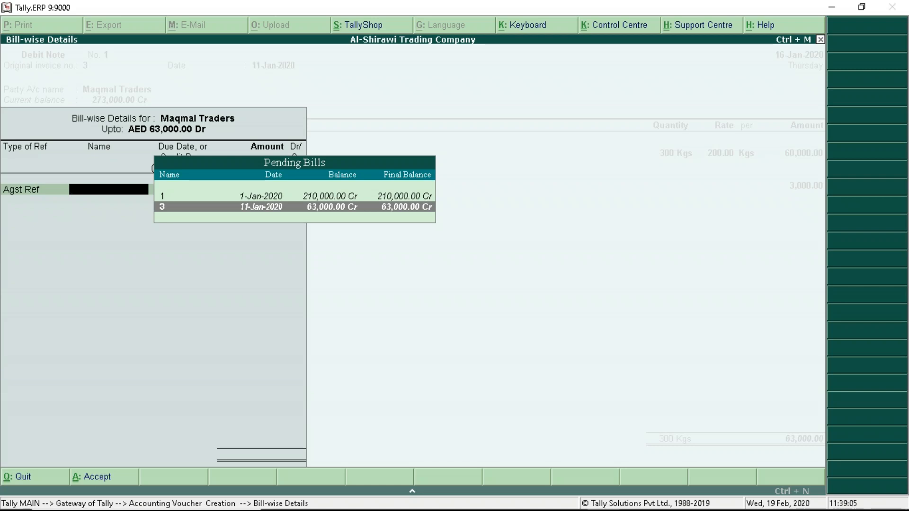
key("Return")
key("Return")
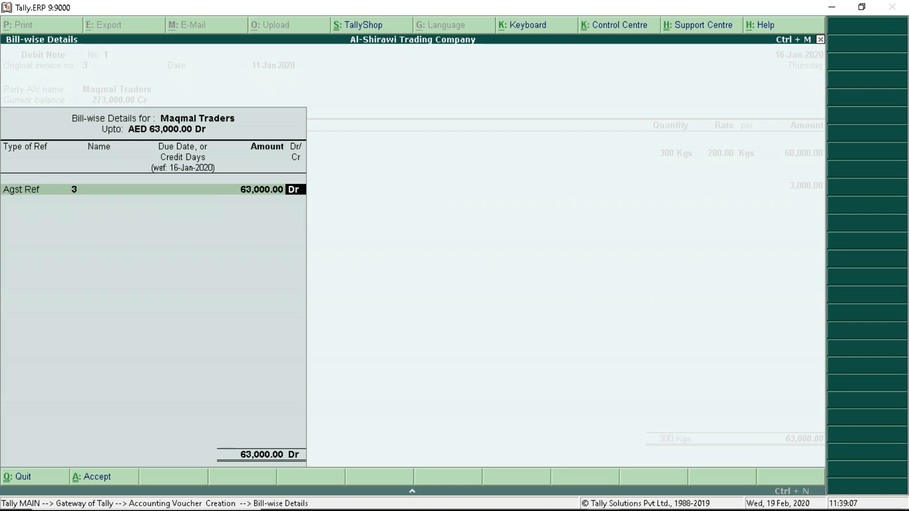
key("Return")
key("Return")
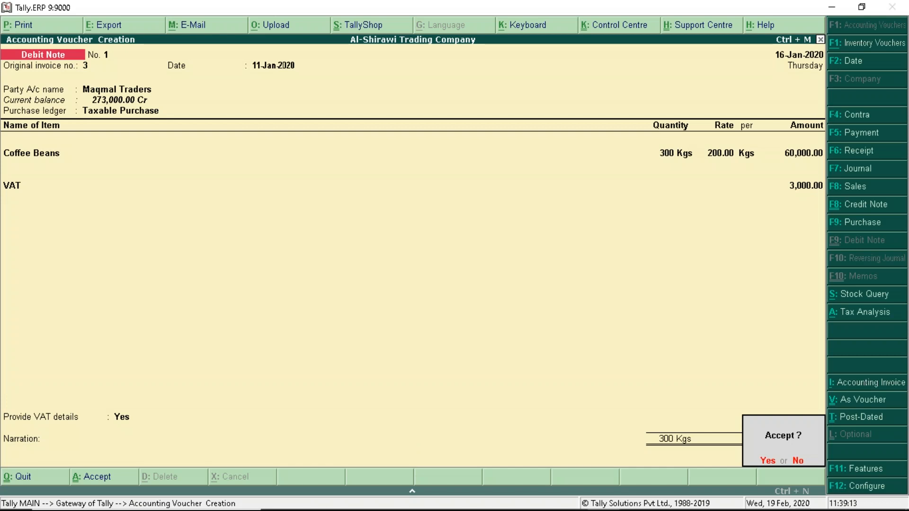
key("Return")
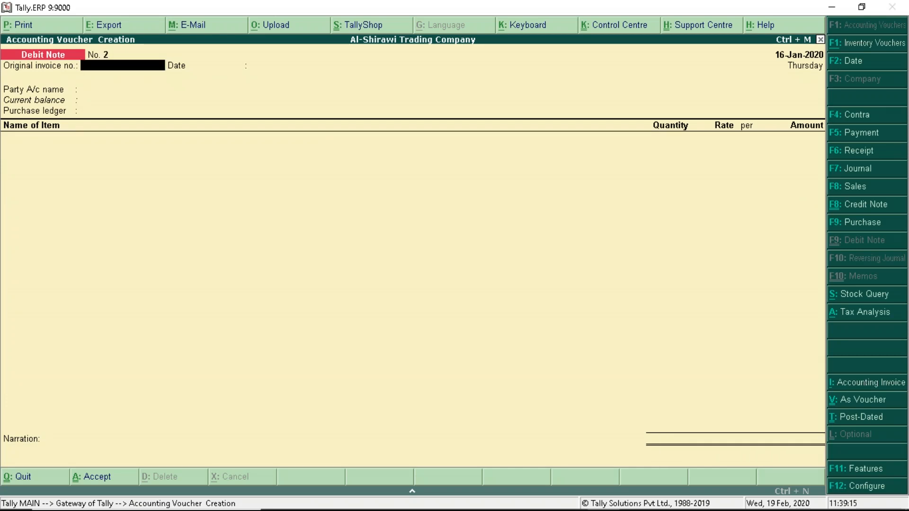
Step: Switch to the PowerPoint slide show, read the 18-01-2020 credit note slide, and return to Tally.ERP 9
key("alt+Tab")
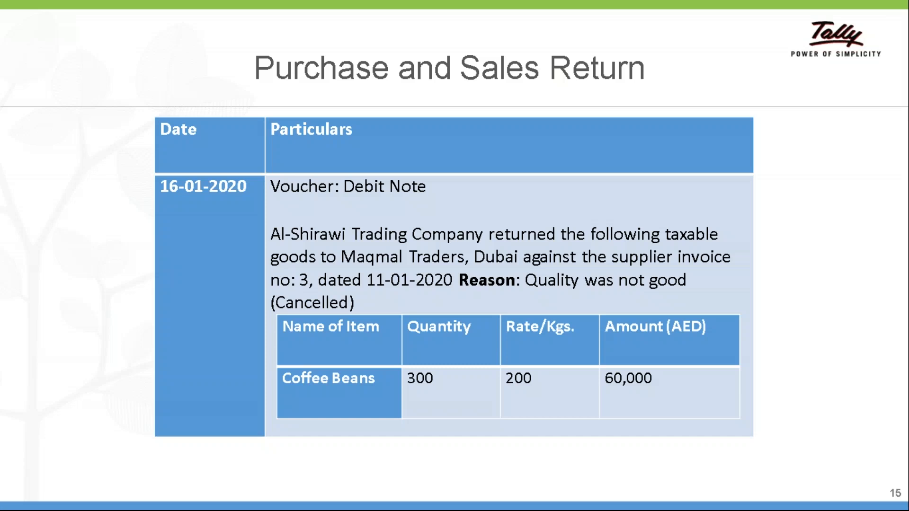
key("Right")
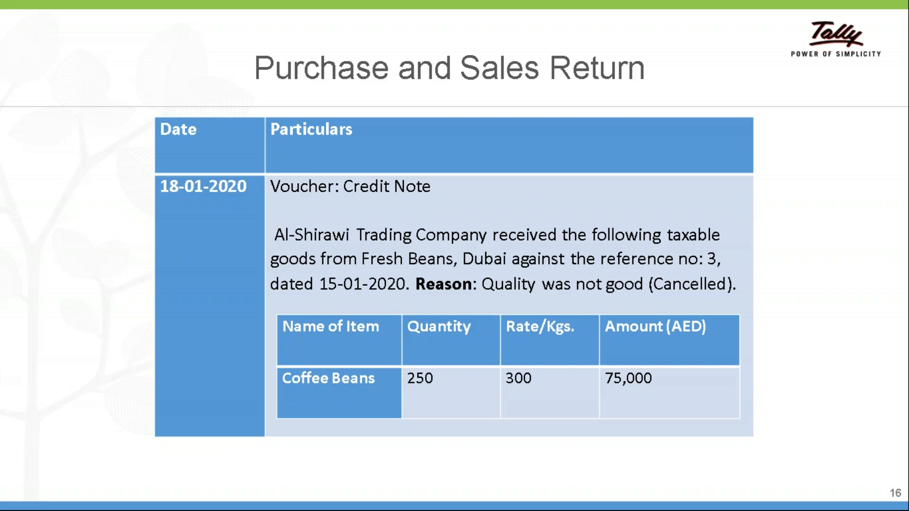
key("alt+Tab")
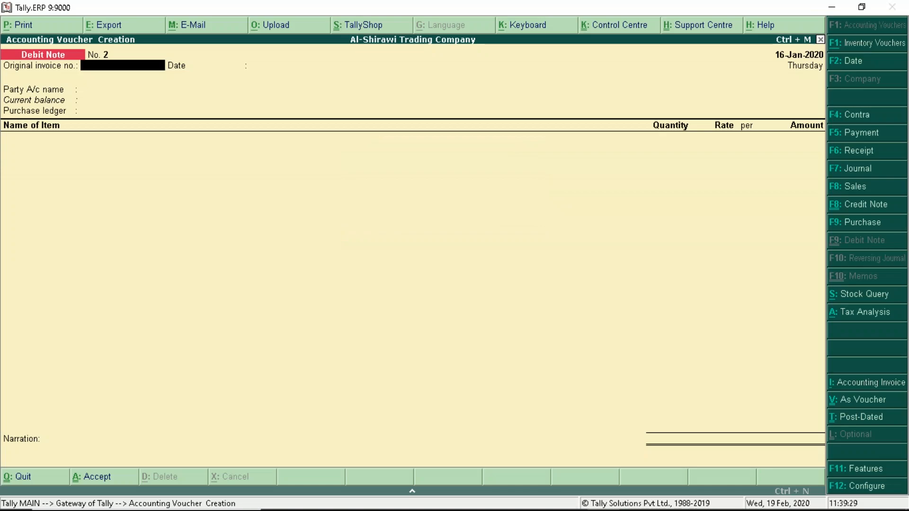
Step: Start a credit note voucher and set its date to 18-Jan-2020
left_click(857, 208)
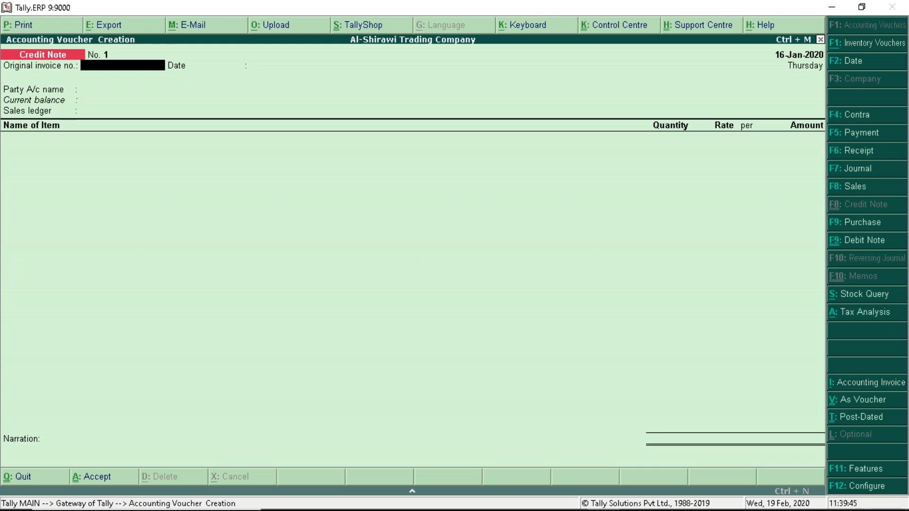
left_click(860, 61)
type("18")
key("Return")
Step: Enter original invoice number 3 dated 11-Jan-2020 as the credit note's reference
type("3")
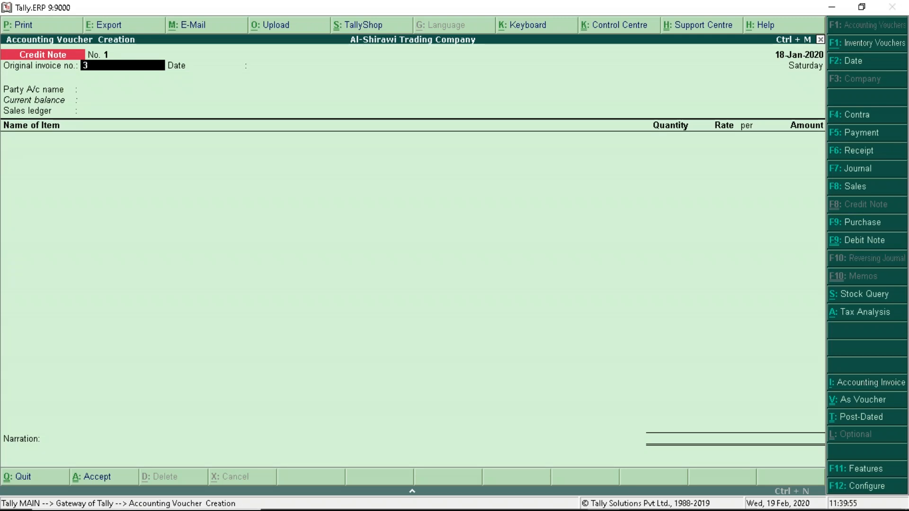
key("Return")
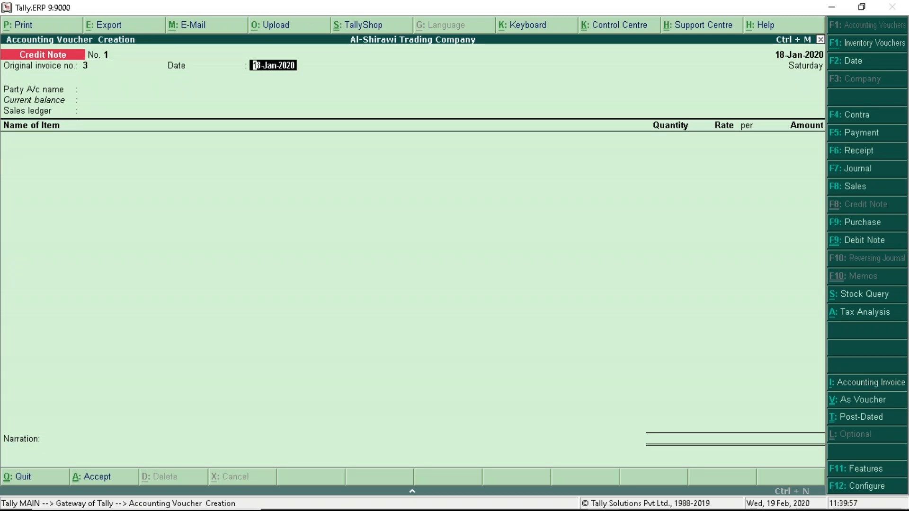
type("11.1")
key("Return")
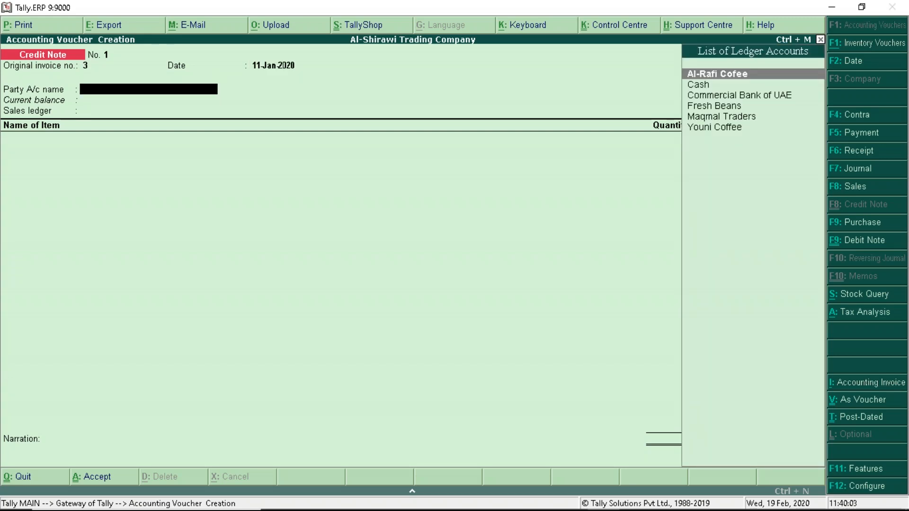
Step: Set the credit note's party account to Fresh Beans, accept the party details, and choose Taxable Sales as the sales ledger
type("F")
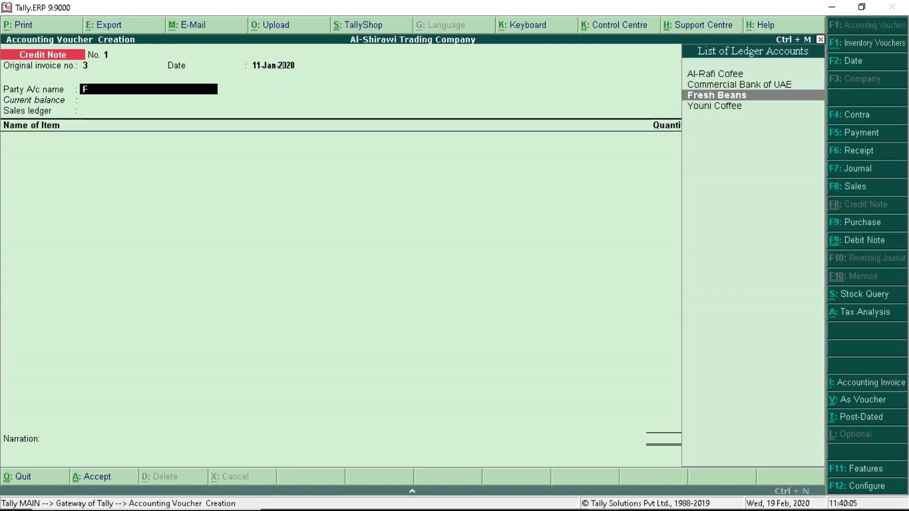
key("Return")
key("ctrl+a")
key("Down")
key("Return")
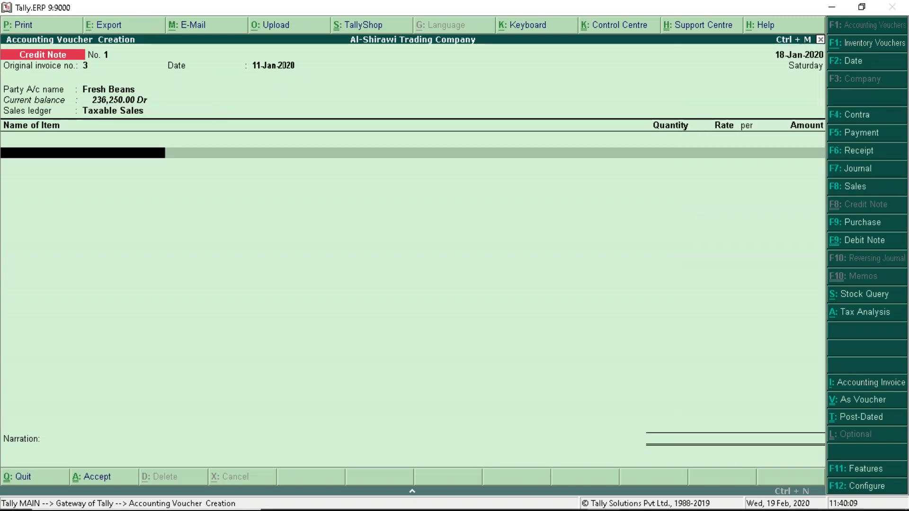
Step: Add Coffee Beans to the credit note with a quantity of 250 Kgs at a rate of 300.00 per Kg
key("Down")
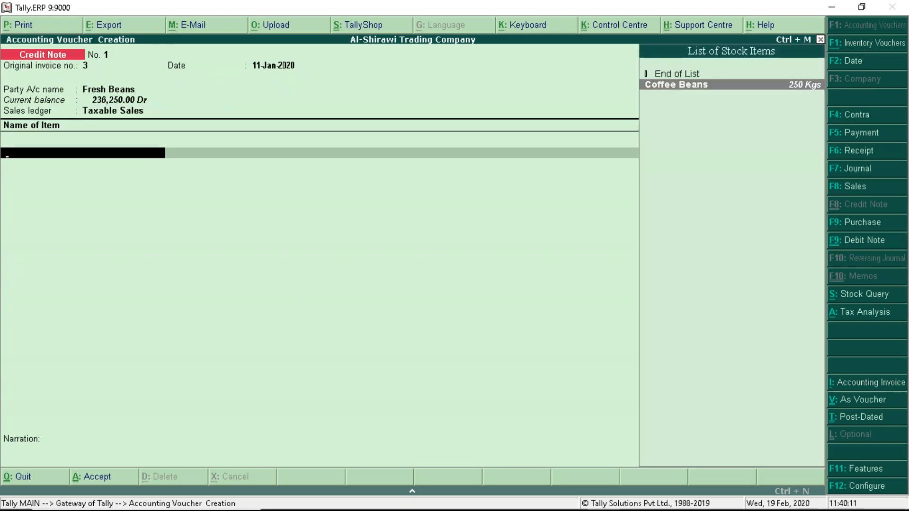
key("Return")
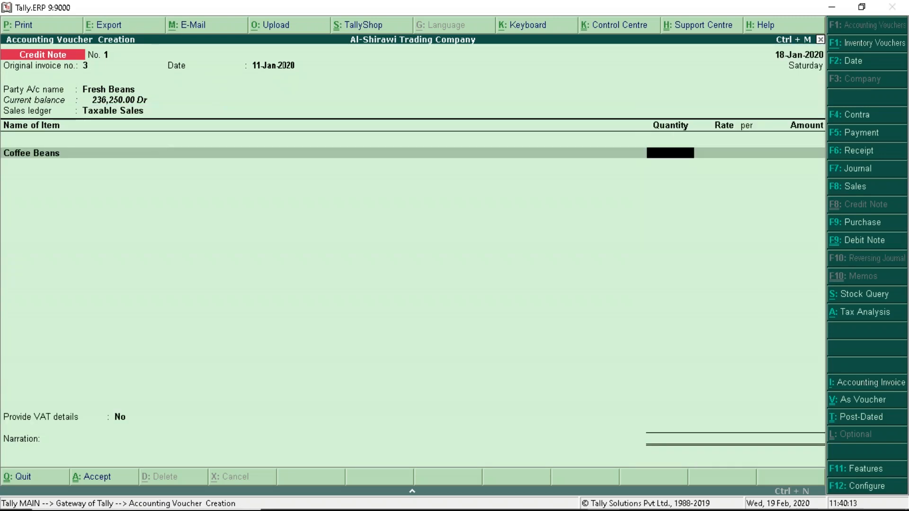
type("250")
key("Return")
key("Return")
key("Return")
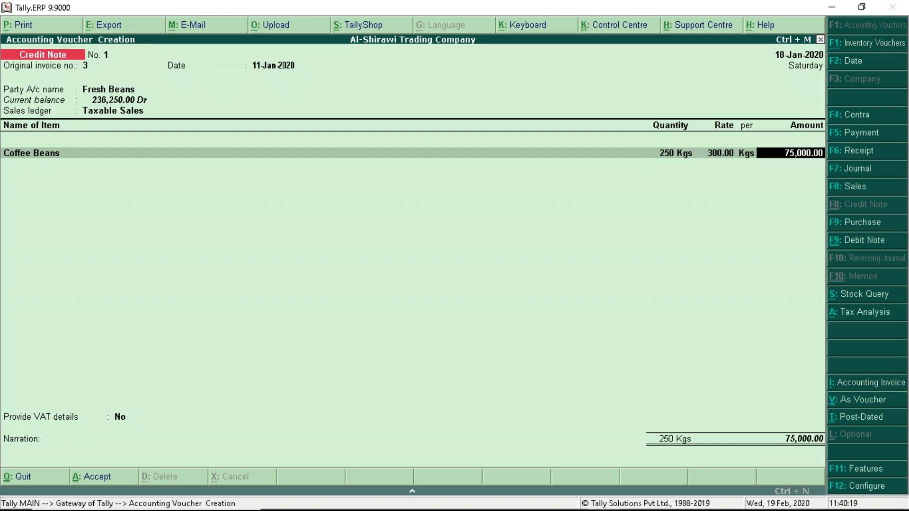
key("Return")
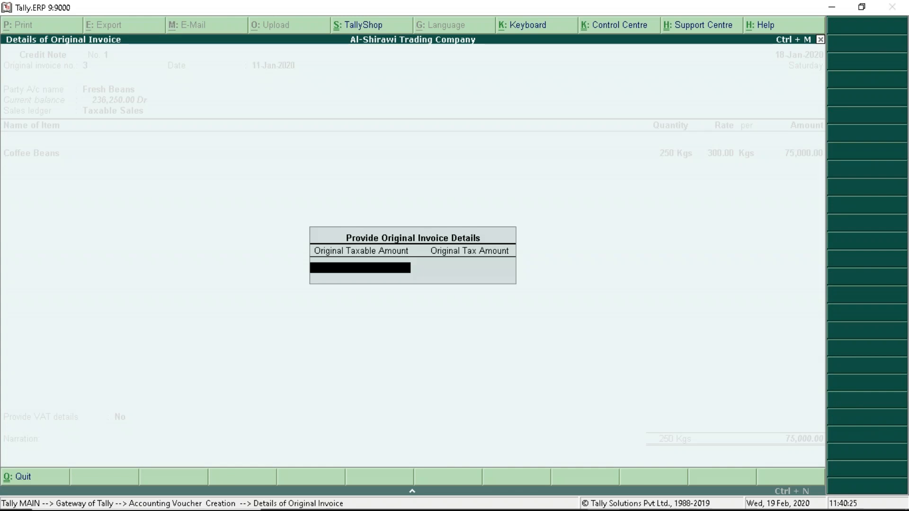
Step: Provide the original invoice details with a taxable amount of 75,000 and a tax amount of 3,750
type("75000")
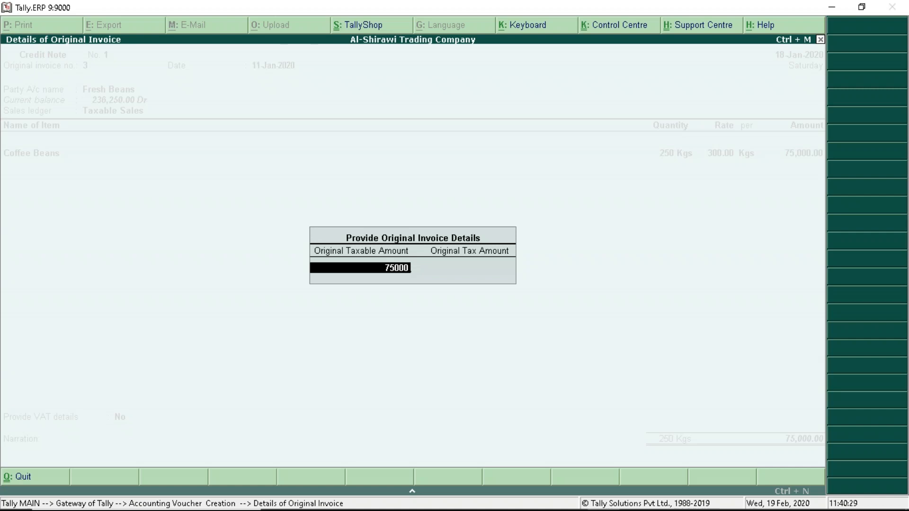
key("Return")
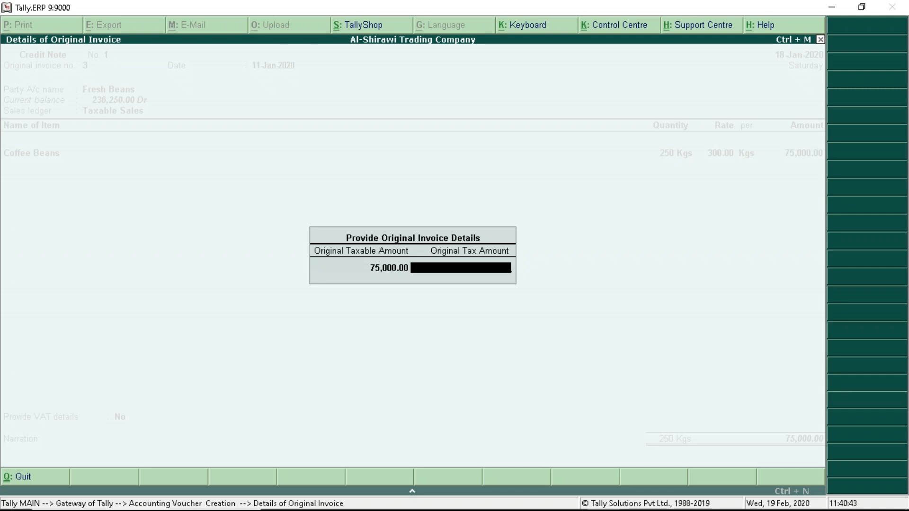
type("3750")
key("Return")
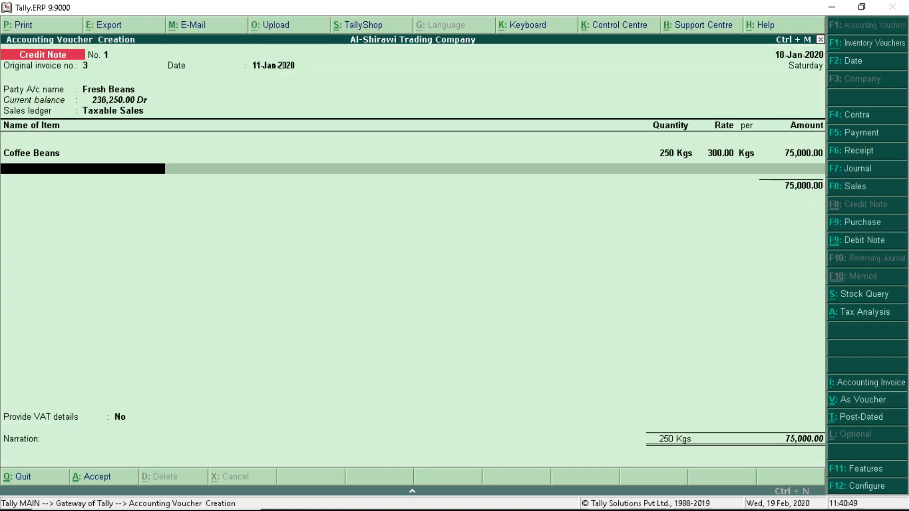
Step: Finish the item list and add the VAT ledger to the credit note, accepting its calculated amount
key("Return")
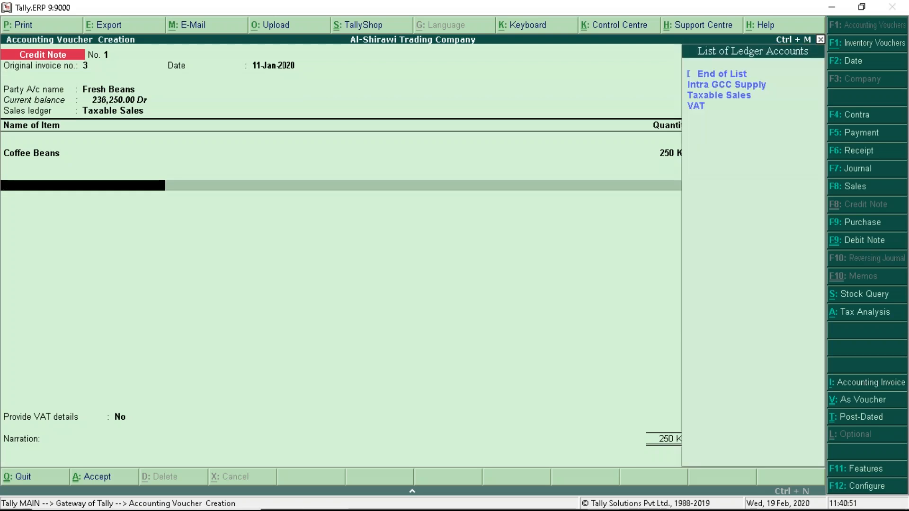
key("Down")
key("Down")
key("Down")
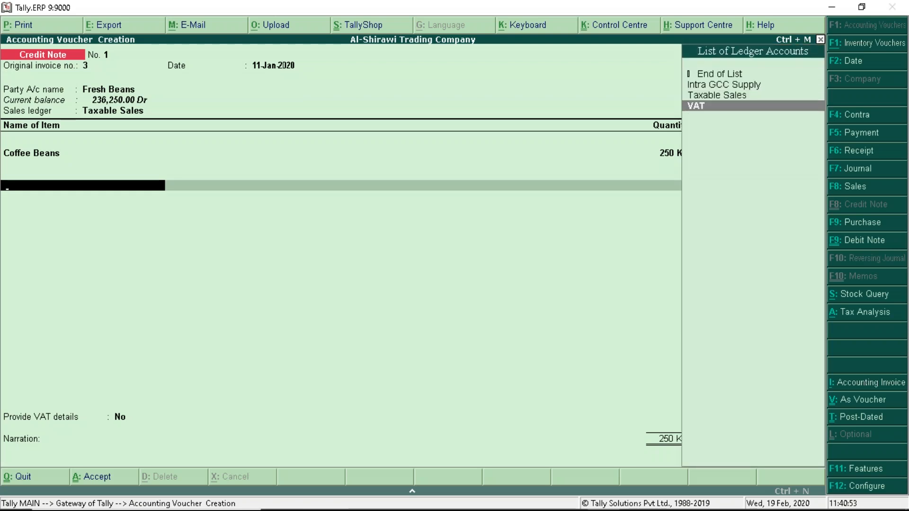
key("Return")
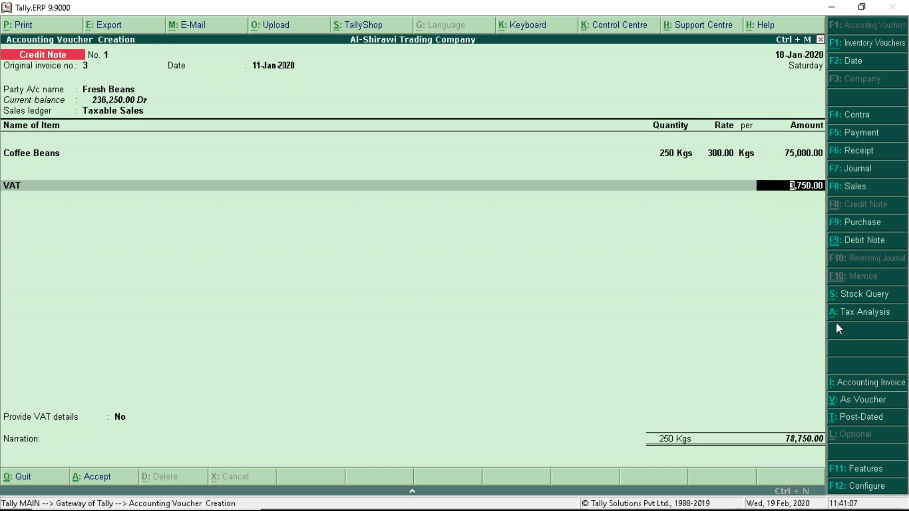
key("Return")
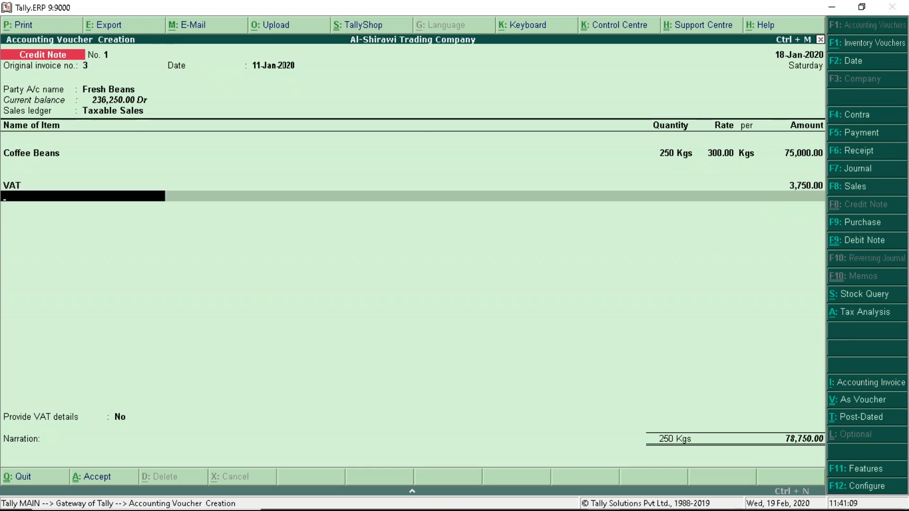
Step: Provide VAT details for original invoice 3, with Cancelled as the reason for returns and No for overseas tourist
key("Return")
key("Down")
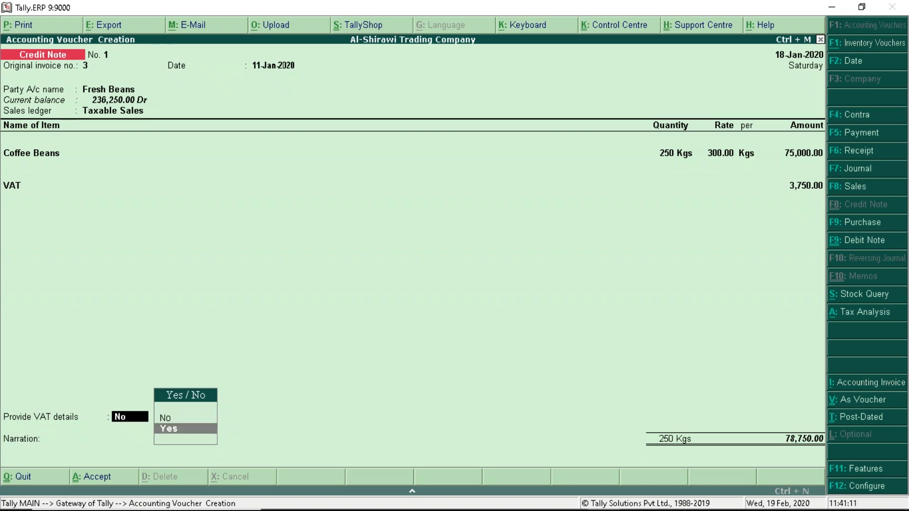
key("Return")
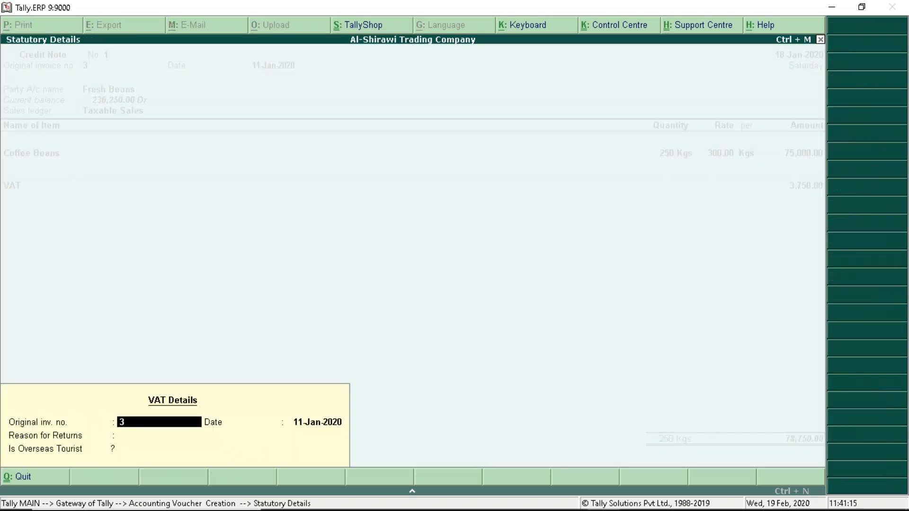
key("Return")
key("Return")
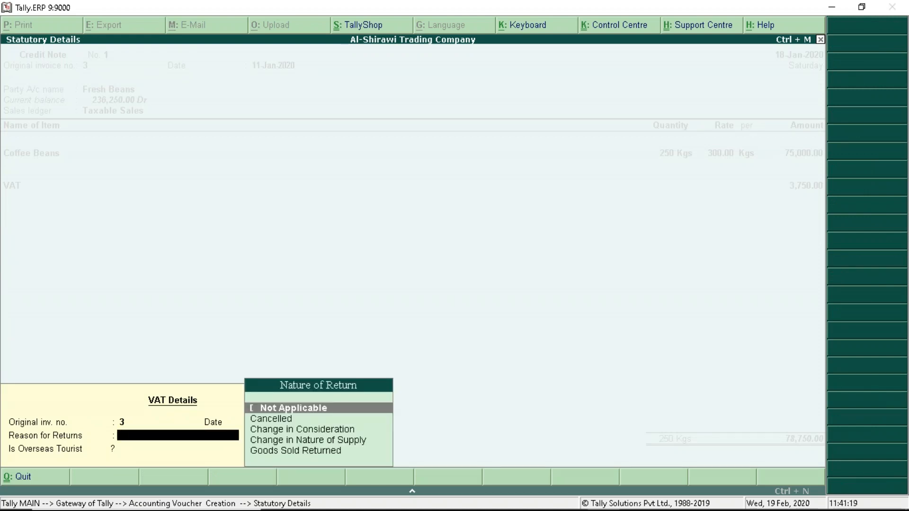
key("Down")
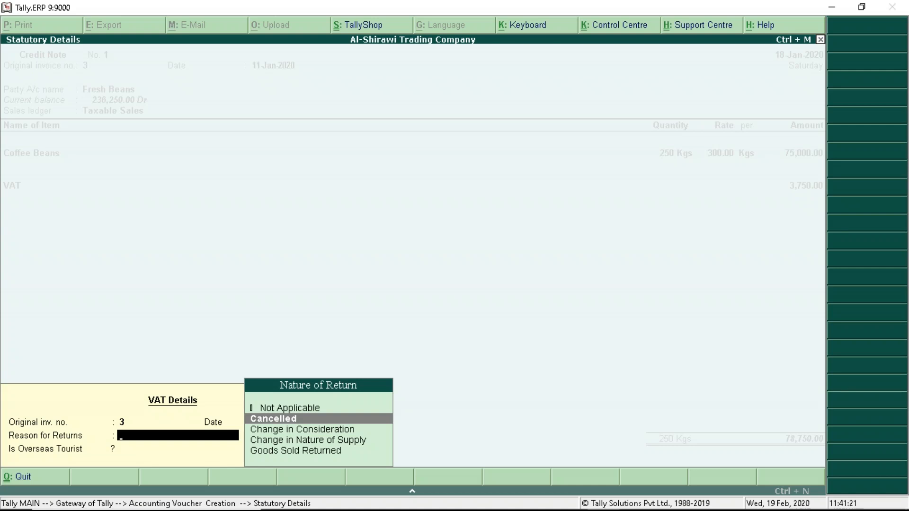
key("Return")
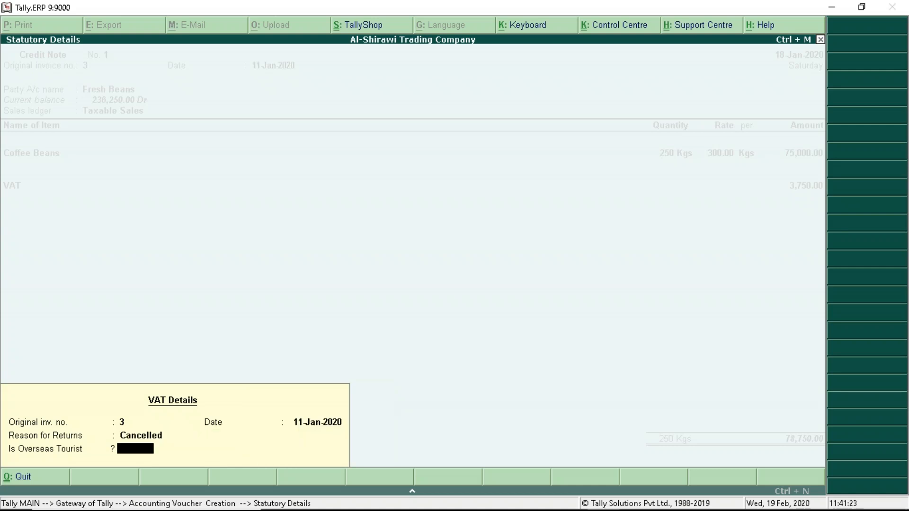
type("No")
key("Return")
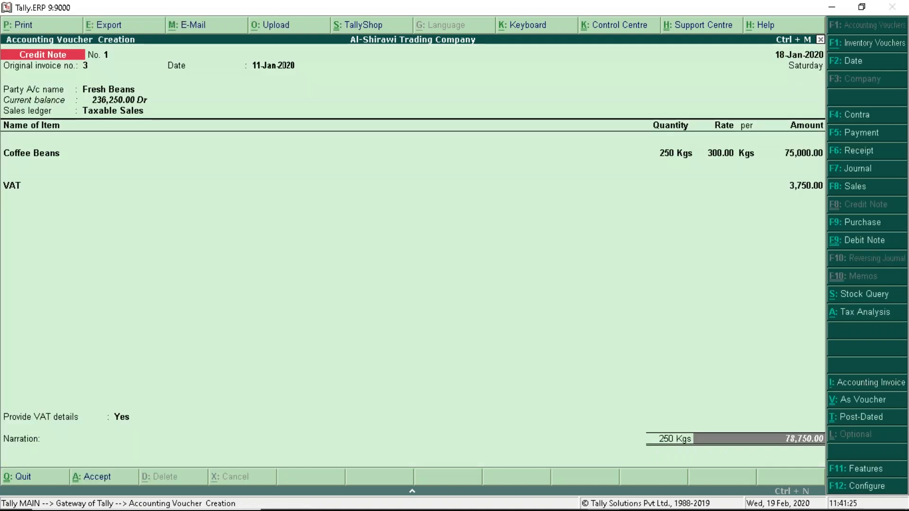
Step: Adjust the credit note as Agst Ref against Fresh Beans' pending bill 3 of 11-Jan-2020 and accept the voucher
key("Return")
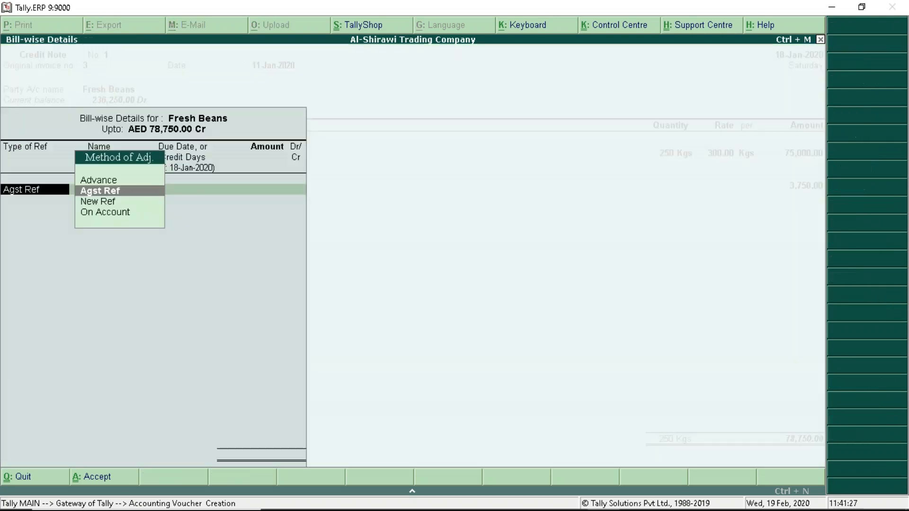
key("Return")
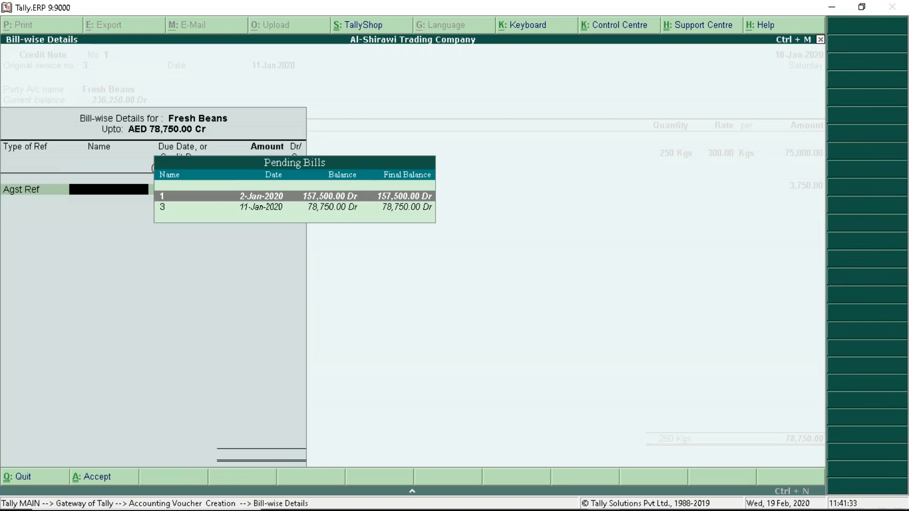
key("Down")
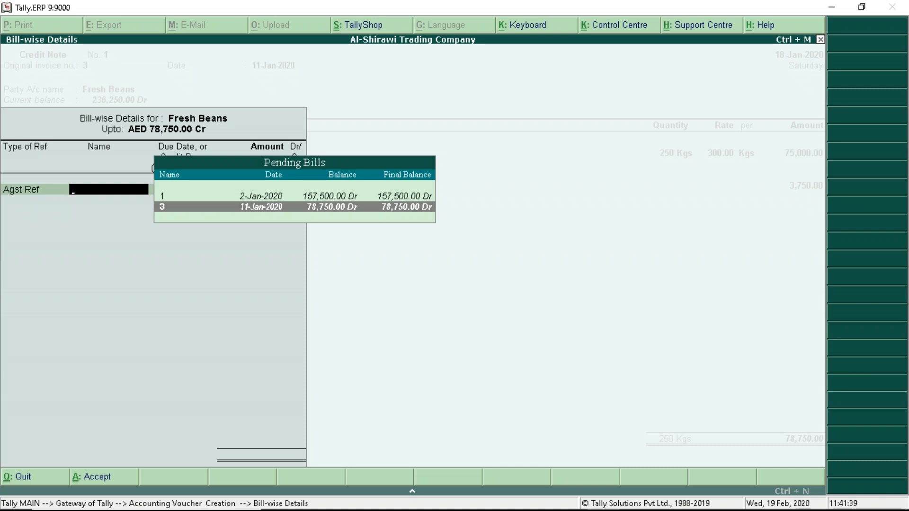
key("Return")
key("Return")
key("Return")
key("Return")
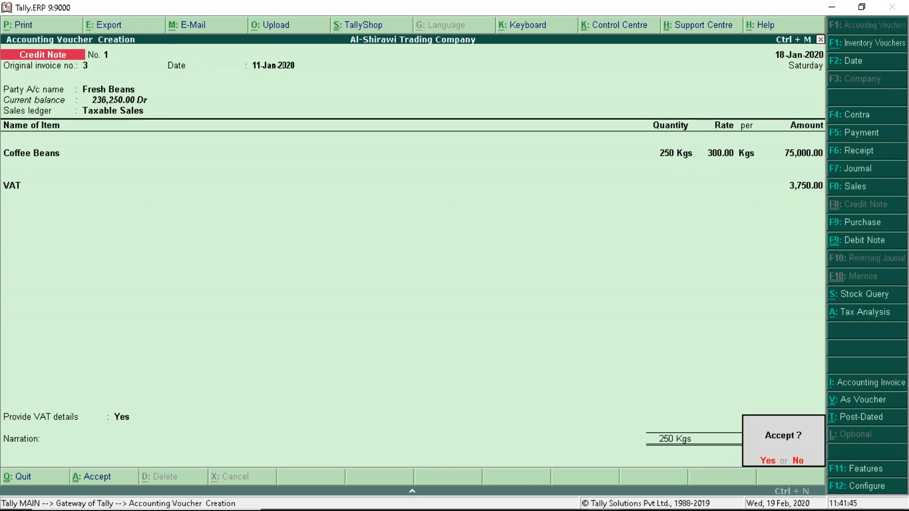
key("Return")
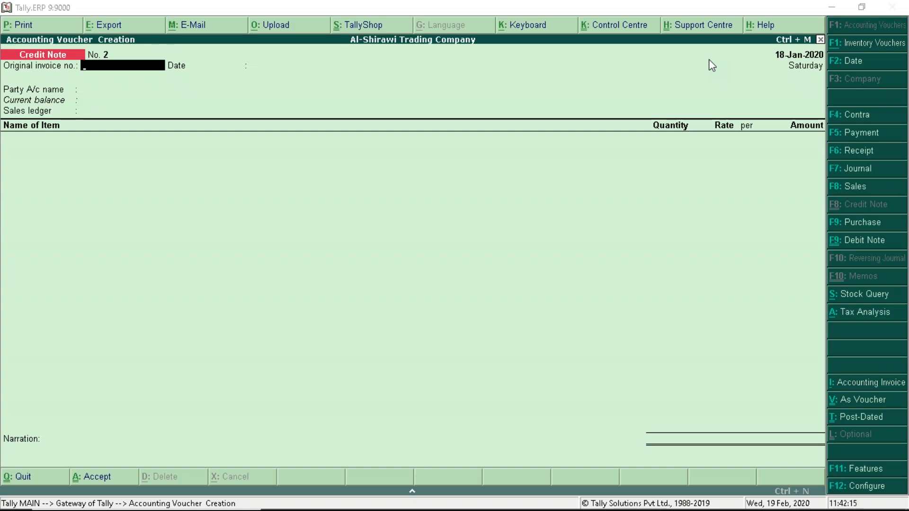
Step: Switch to the PowerPoint slide show and advance to the Advance Receipts slide to read the 20-01-2020 transaction
key("alt+Tab")
key("alt+Tab")
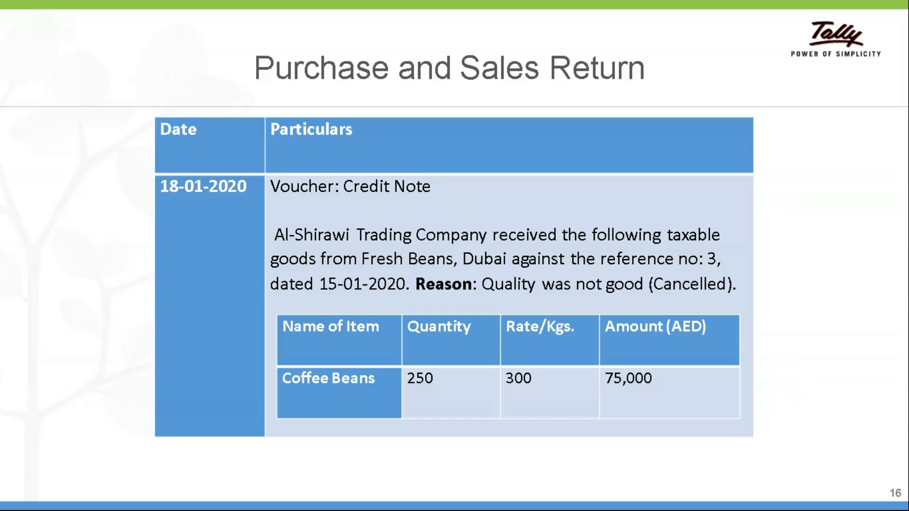
key("Right")
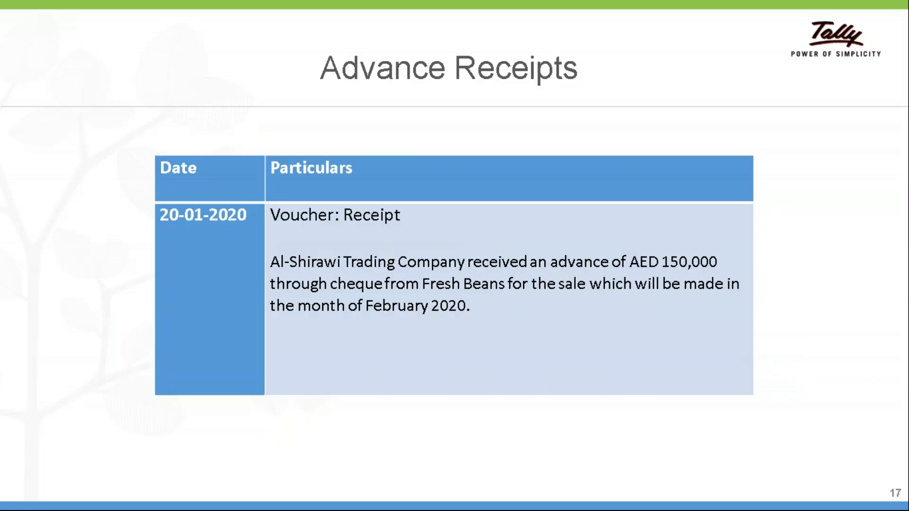
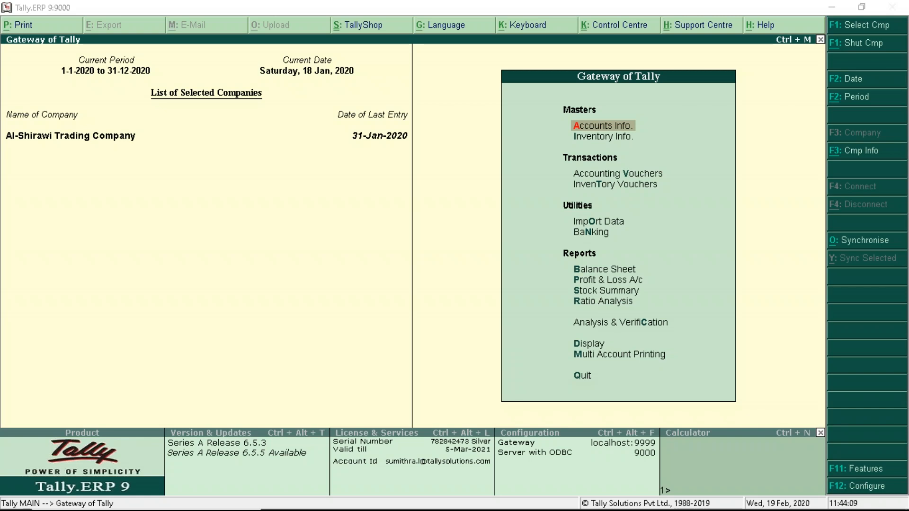
Step: In Tally.ERP 9, start a receipt voucher from Accounting Vouchers and set its date to 20-Jan-2020
left_click(628, 178)
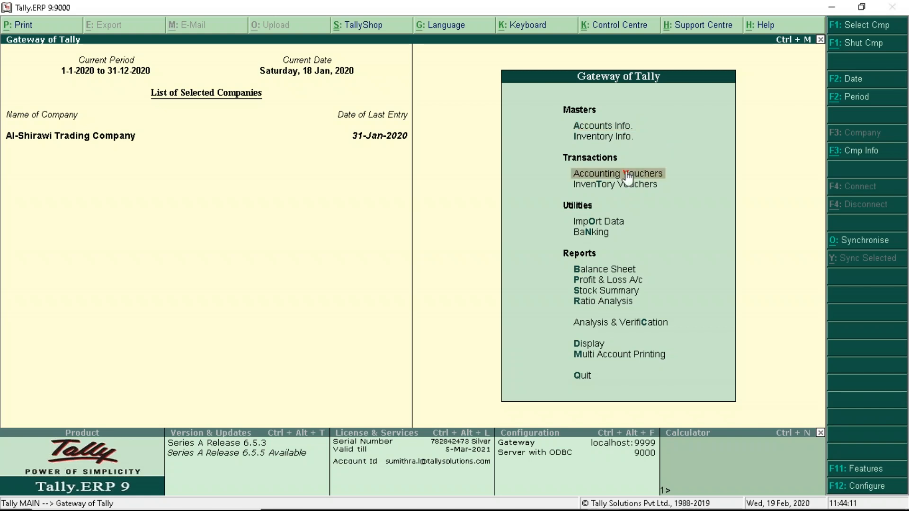
left_click(628, 178)
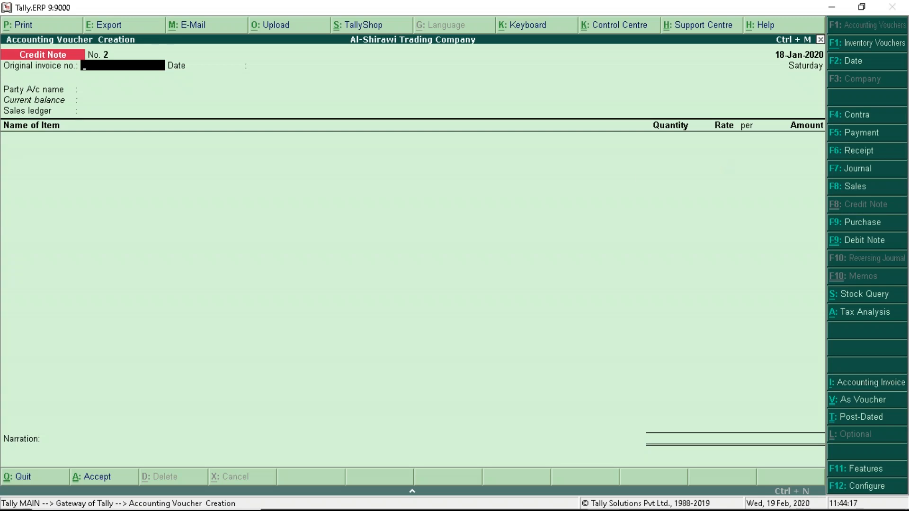
key("F6")
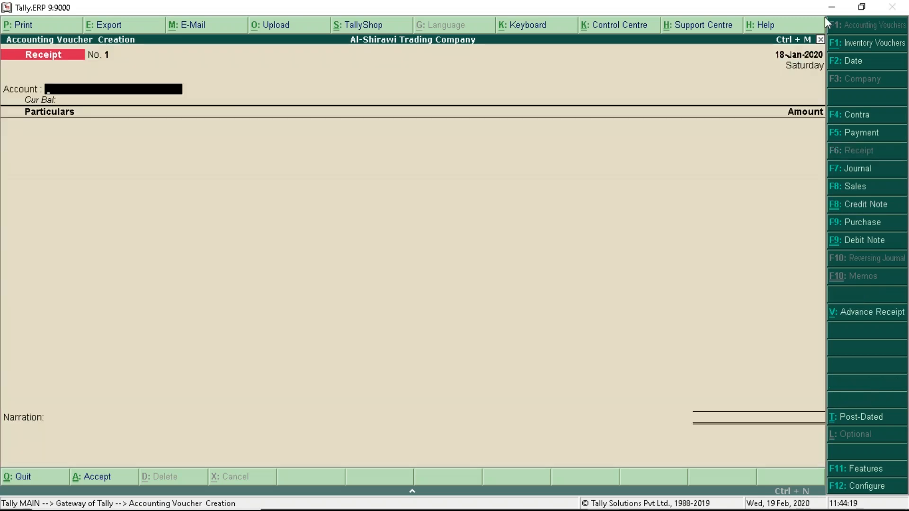
left_click(849, 64)
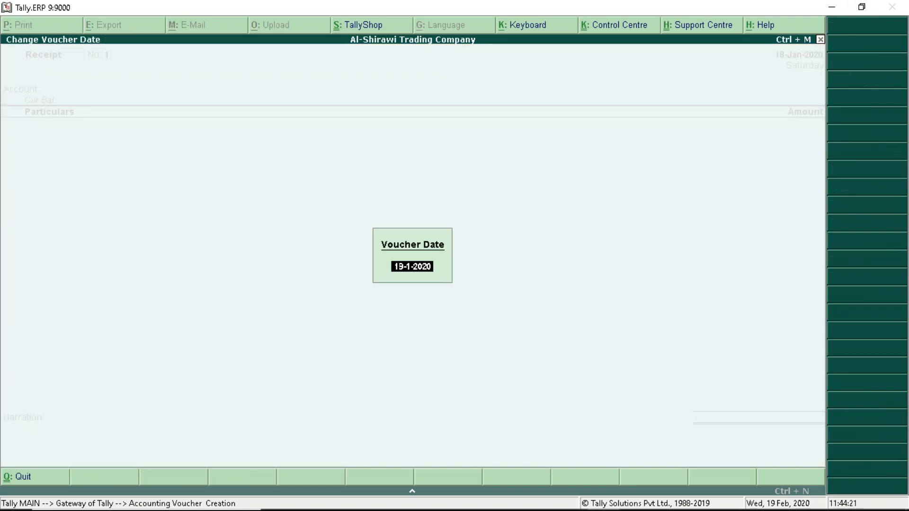
type("20-1")
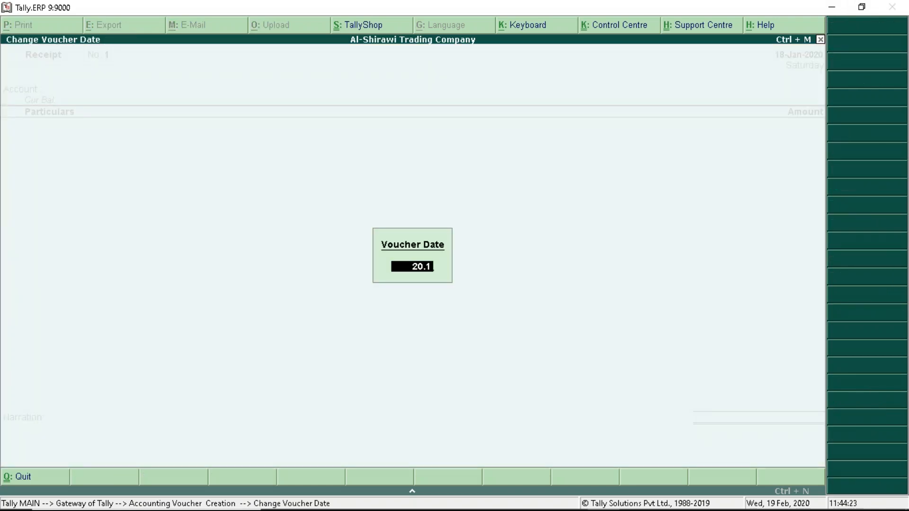
key("Return")
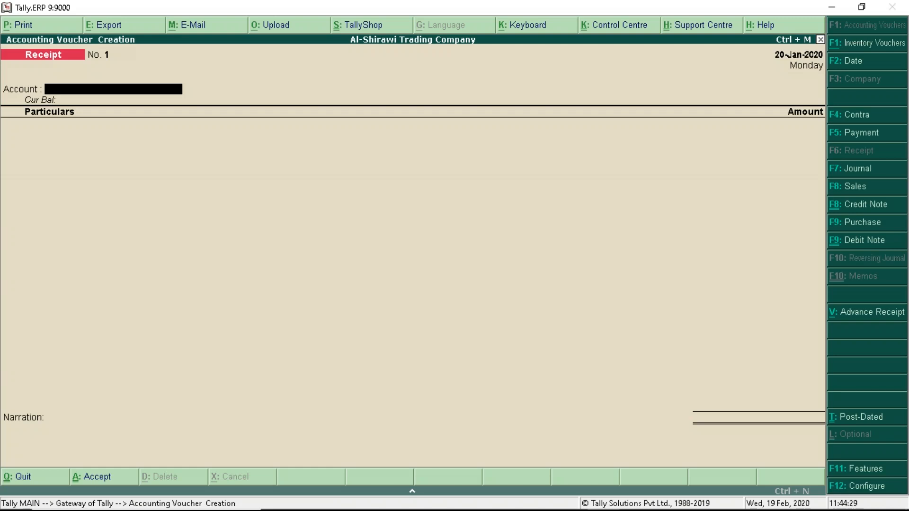
Step: Set the receipt's account to Commercial Bank of UAE and mark the voucher as an Advance Receipt
key("Down")
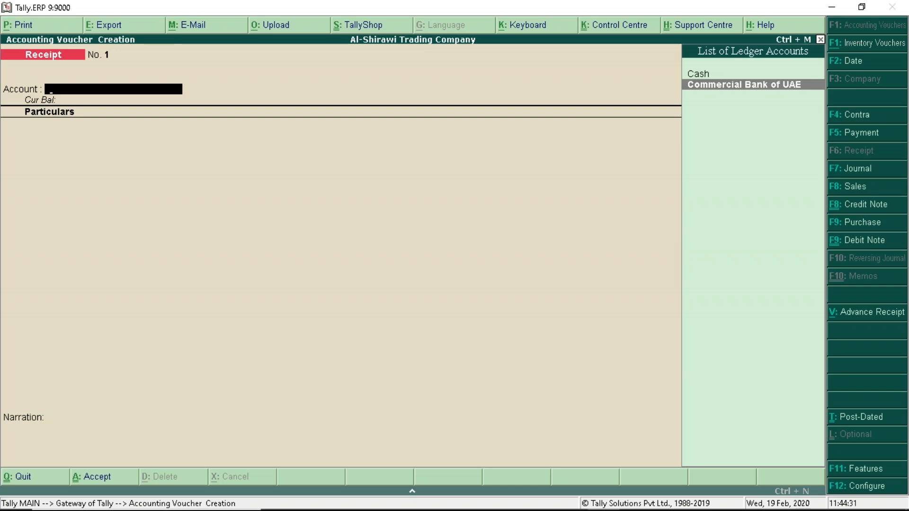
key("Return")
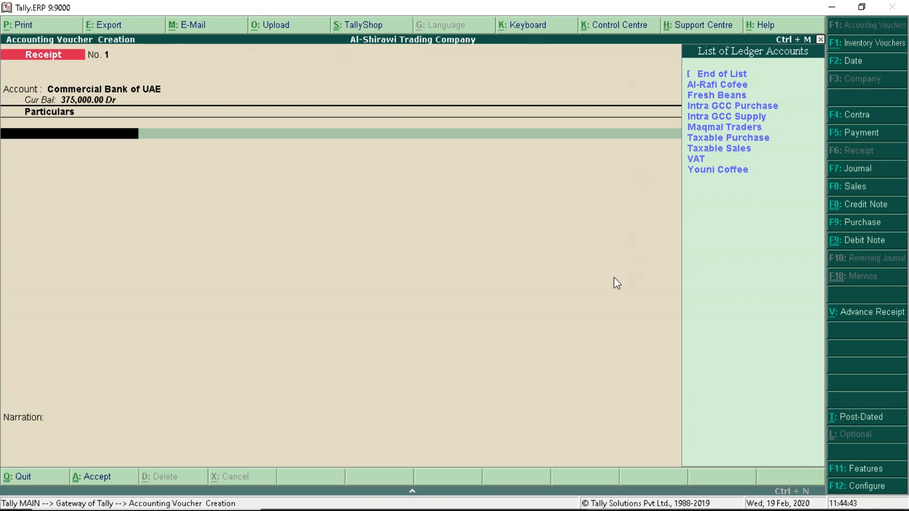
left_click(864, 317)
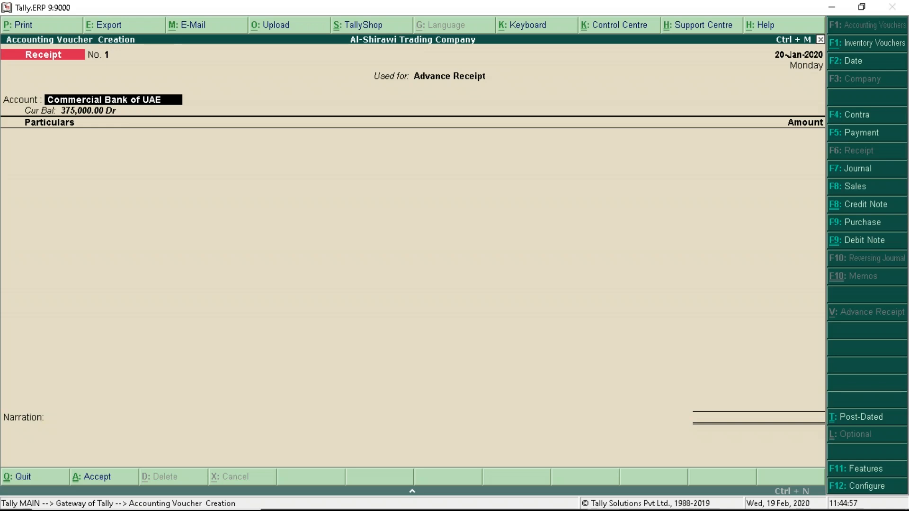
key("Return")
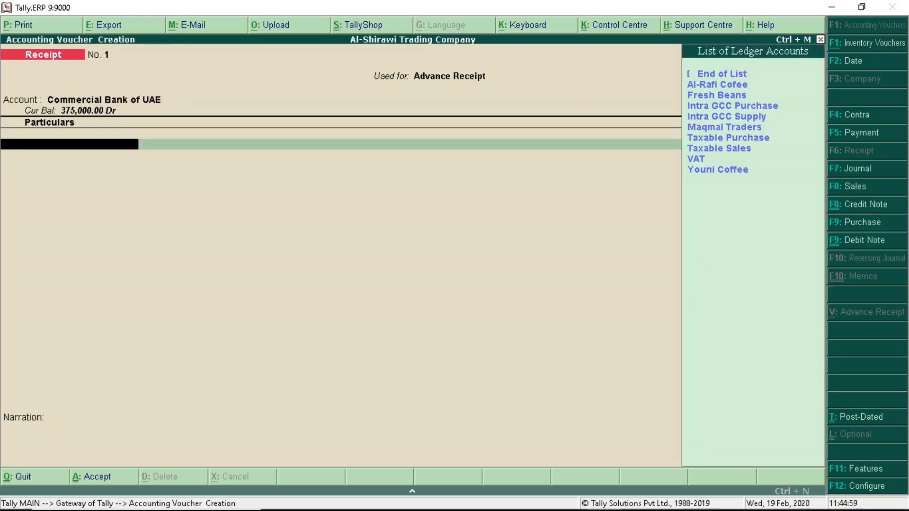
Step: Credit Fresh Beans in the receipt with an advance amount of 150,000 at a 5% VAT rate, checking the Advance Receipts slide for the amount
key("Down")
key("Down")
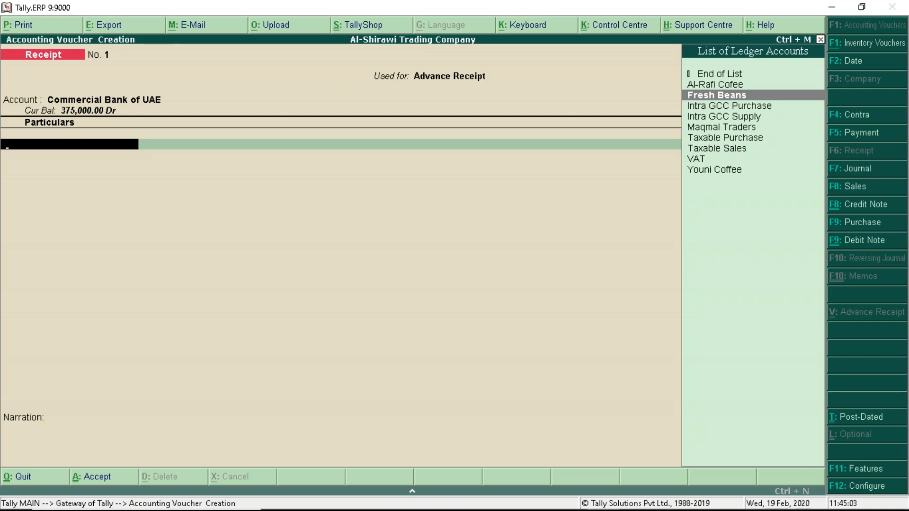
key("Return")
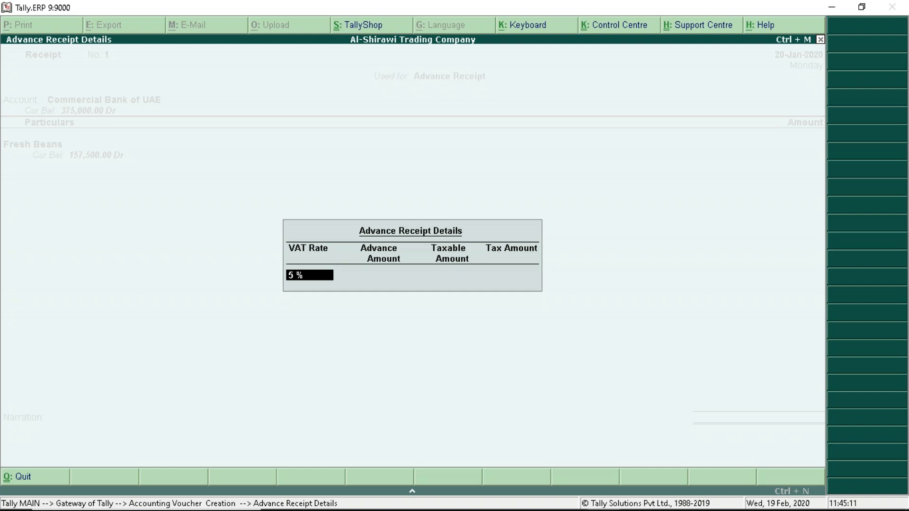
key("alt+Tab")
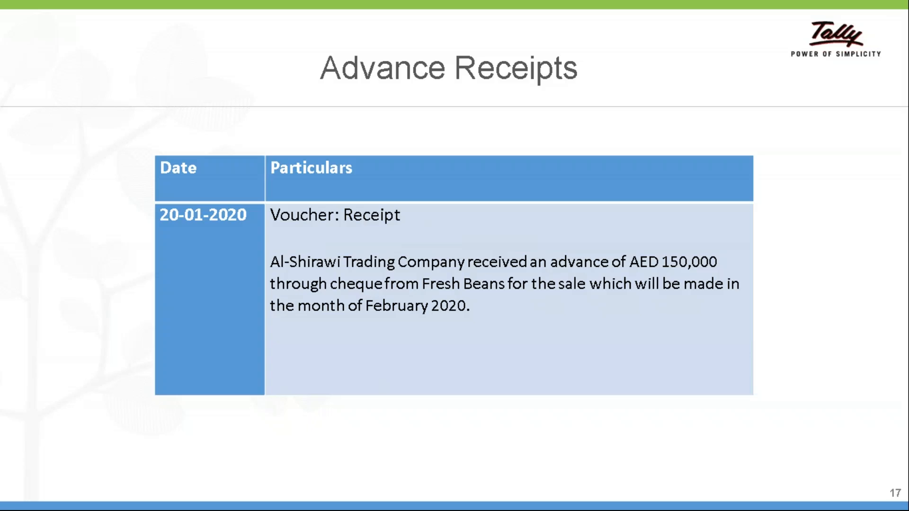
key("alt+Tab")
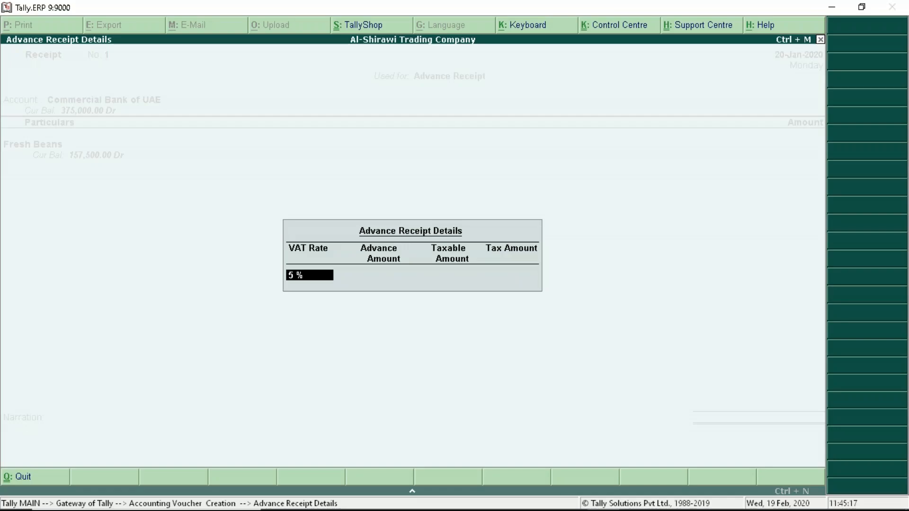
type("15")
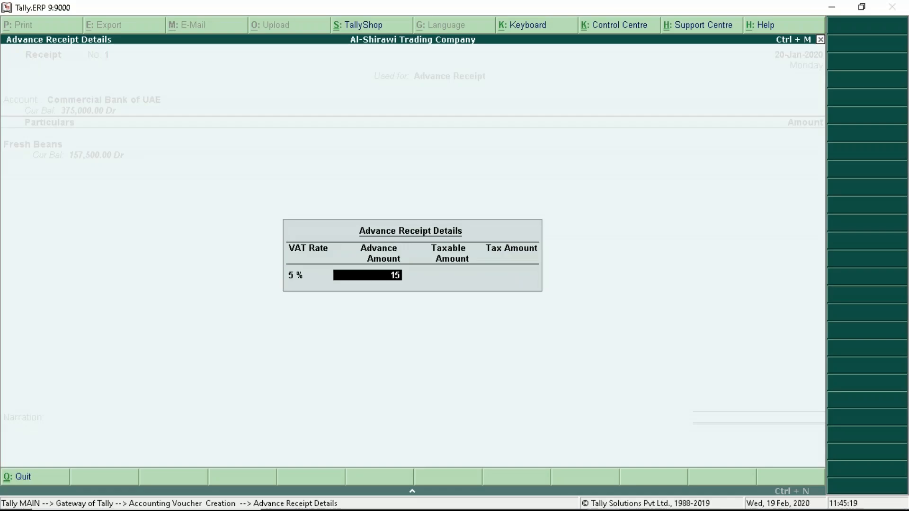
type("0000")
key("Return")
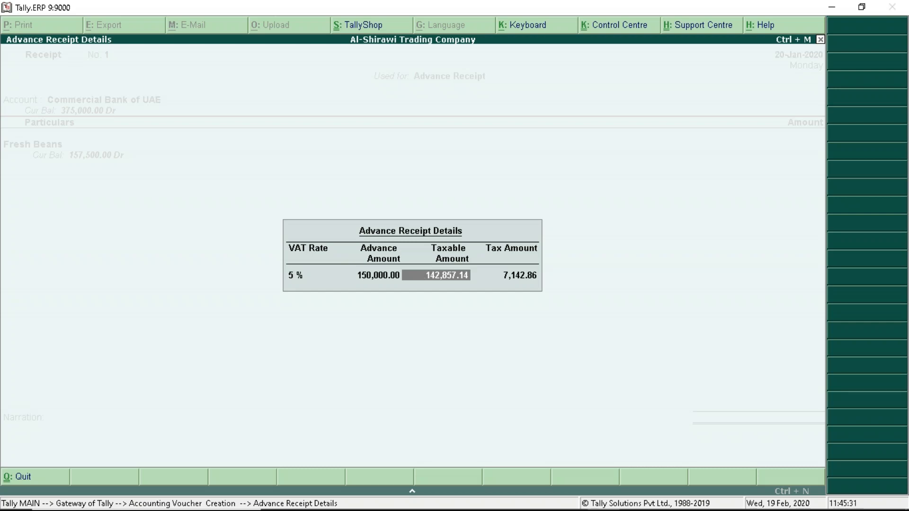
key("Return")
key("Return")
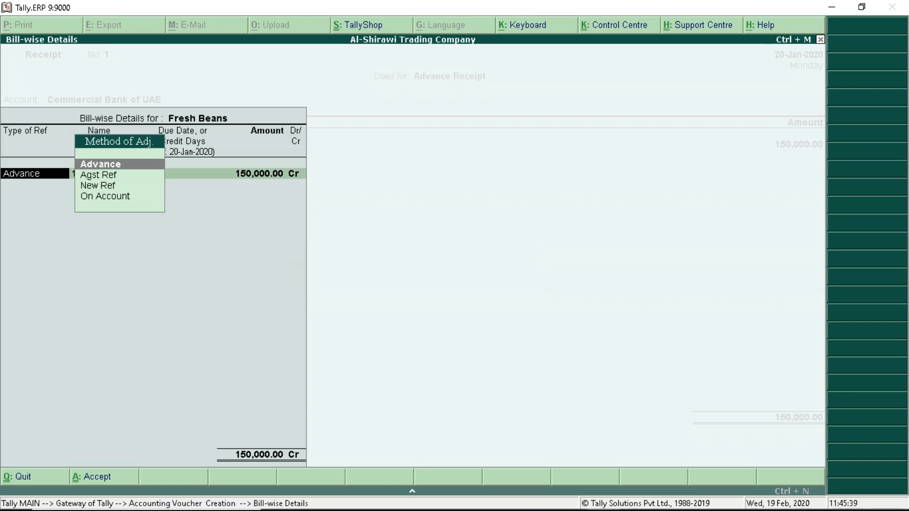
Step: Allocate the Fresh Beans receipt bill-wise as an Advance reference named Adv01 for the full 150,000
key("Return")
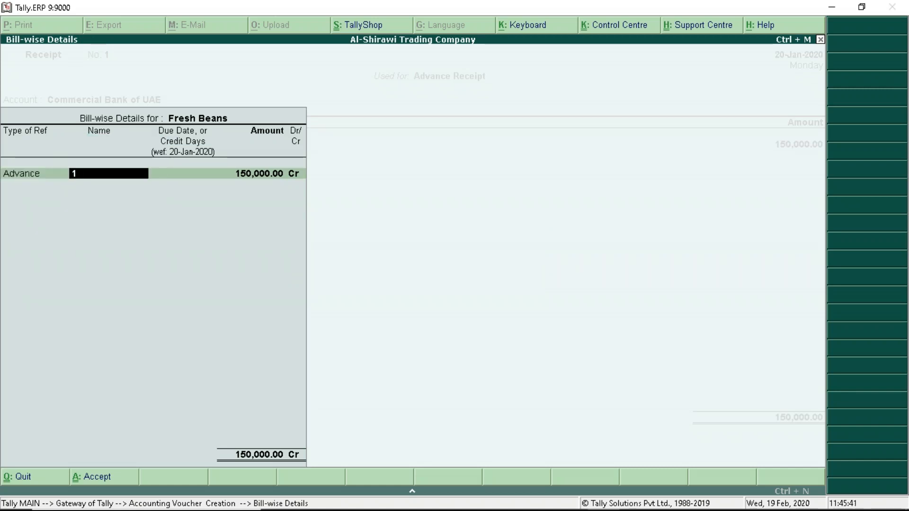
type("Adv01")
key("Return")
key("Return")
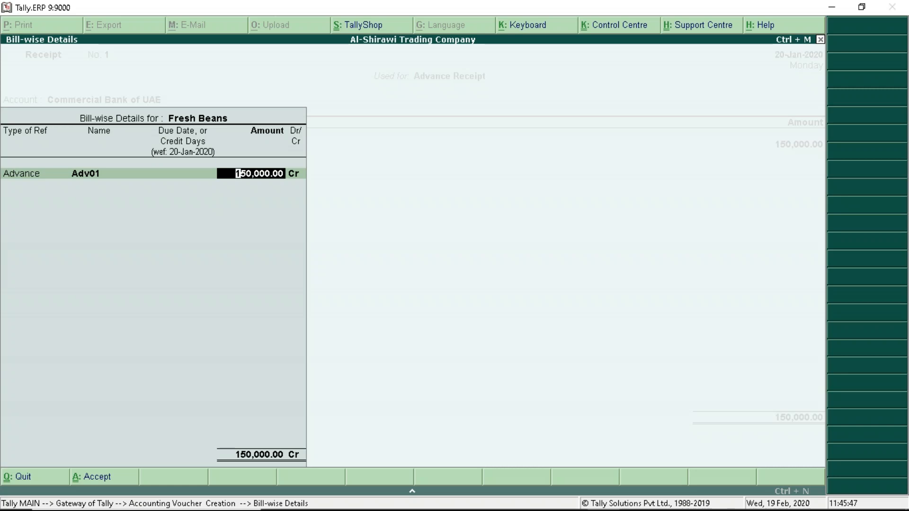
key("Return")
key("Return")
key("Return")
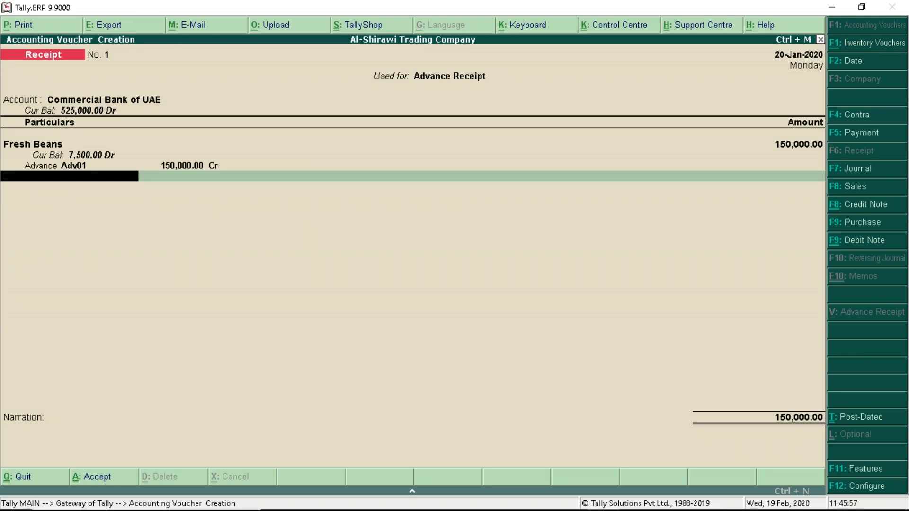
Step: Keep the Cheque/DD bank allocation for Commercial Bank of UAE, accept the receipt voucher and return to the Gateway of Tally
key("Return")
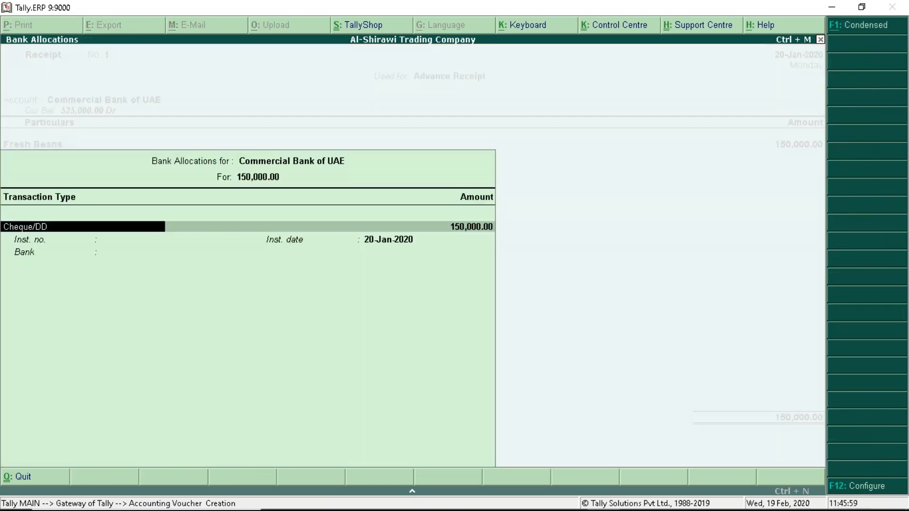
key("Return")
key("Return")
key("Return")
key("Return")
key("Return")
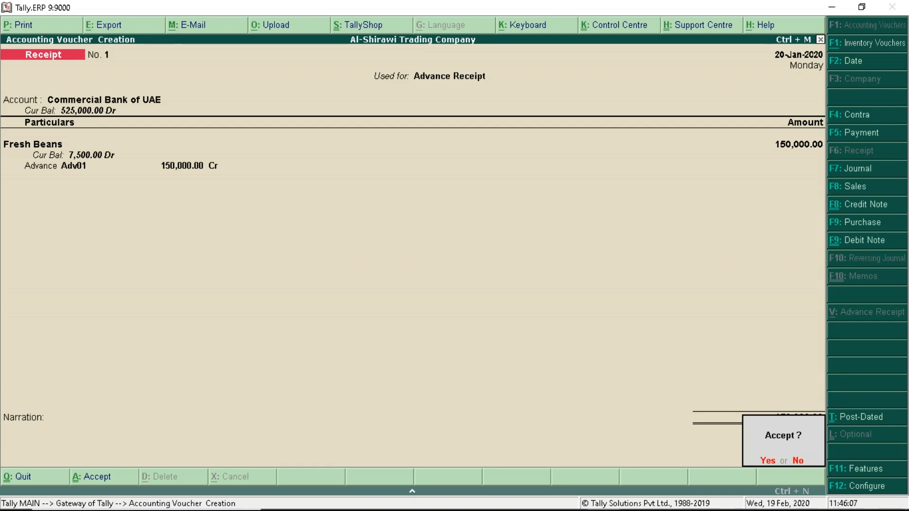
key("y")
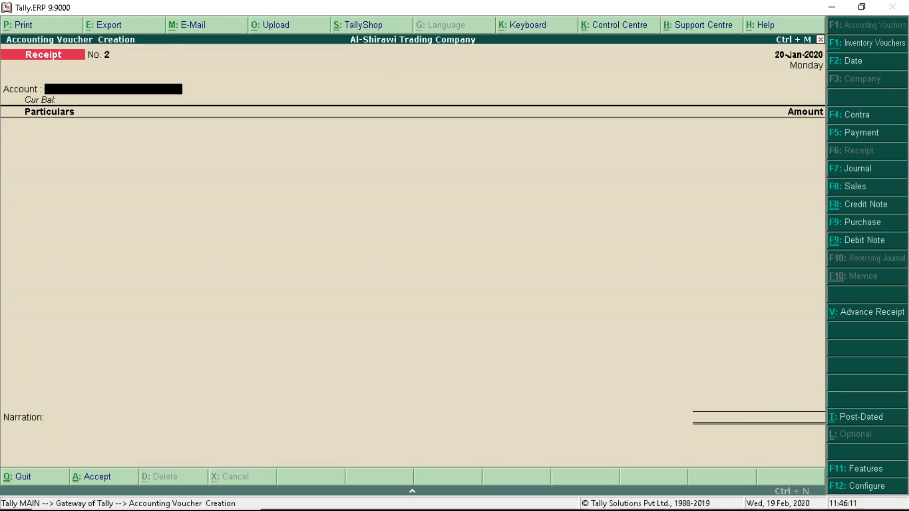
key("Escape")
key("y")
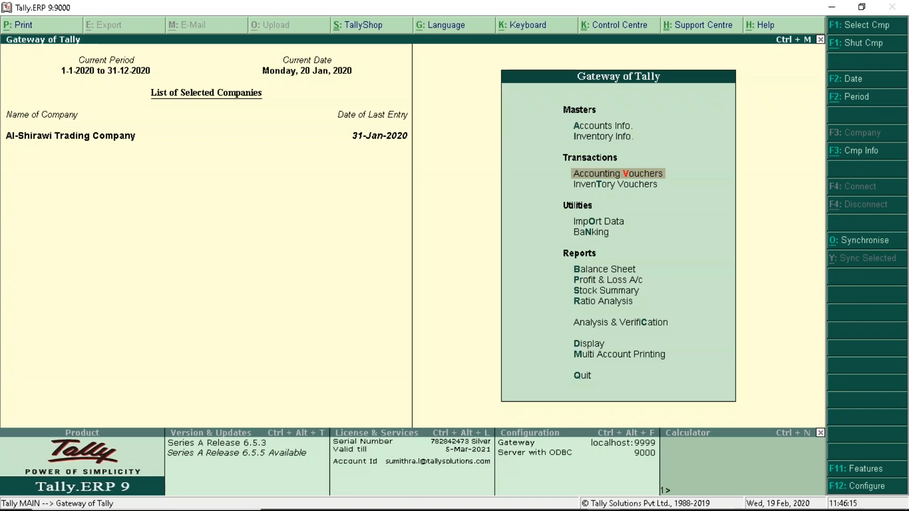
Step: Open the Advance Receipt Report from the VAT statutory reports
left_click(585, 344)
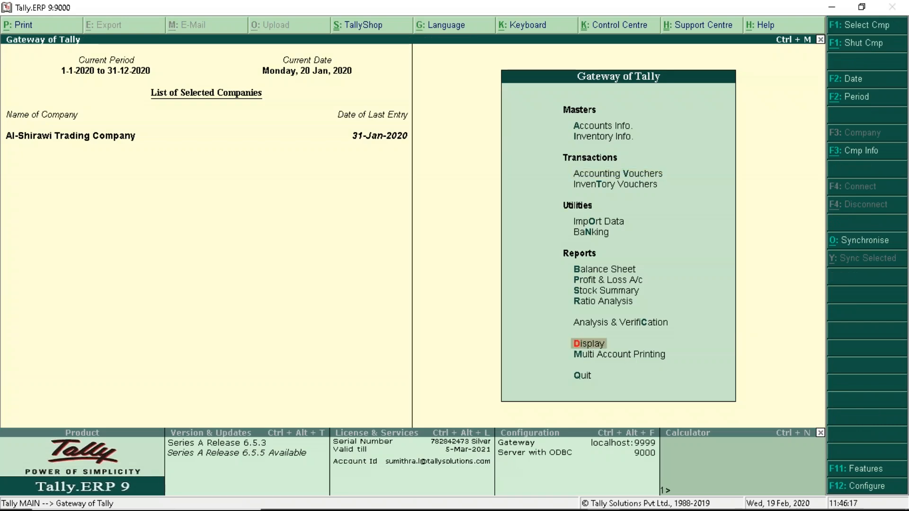
key("Return")
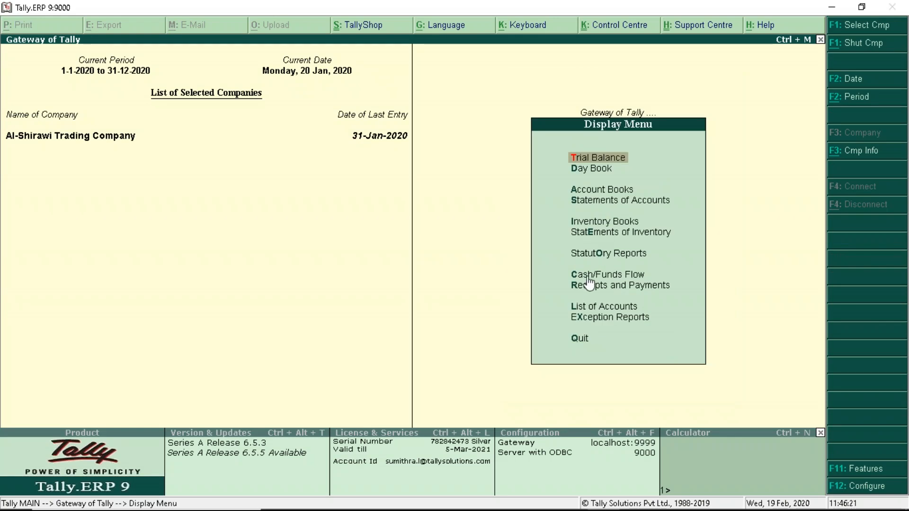
left_click(592, 256)
key("Return")
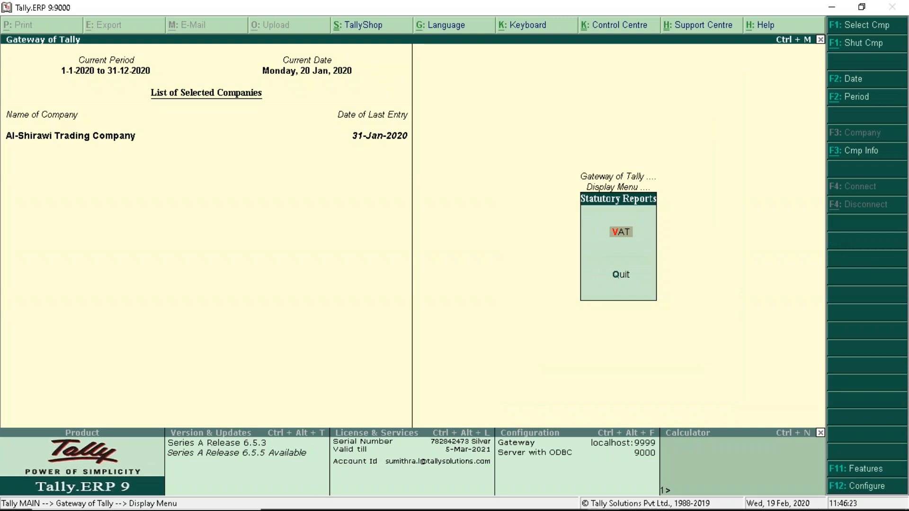
key("Return")
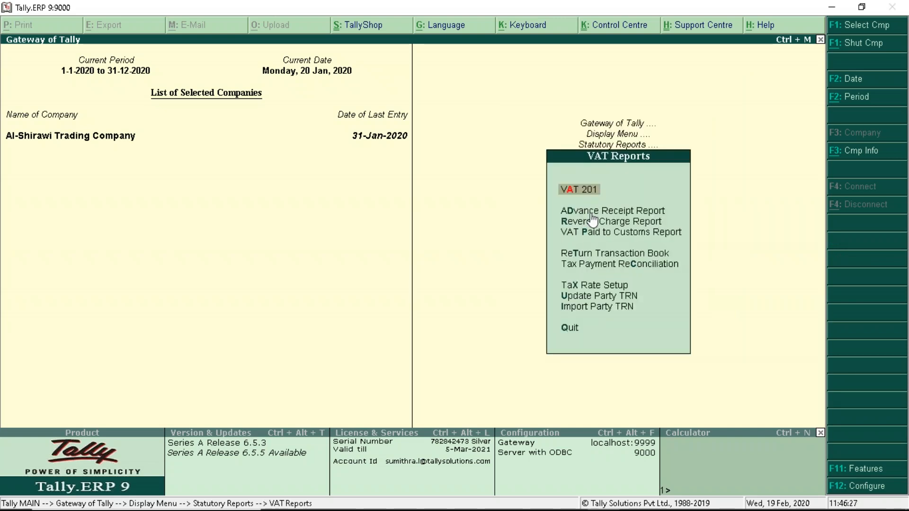
key("Down")
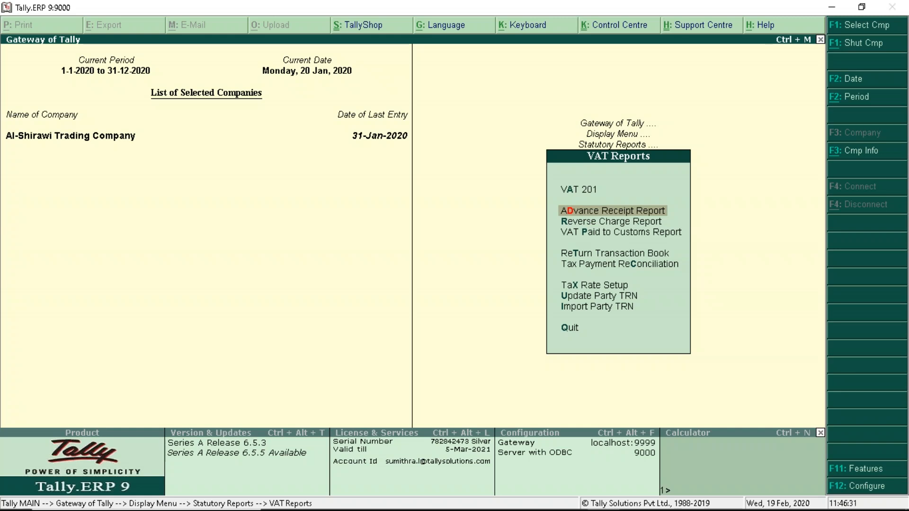
key("Return")
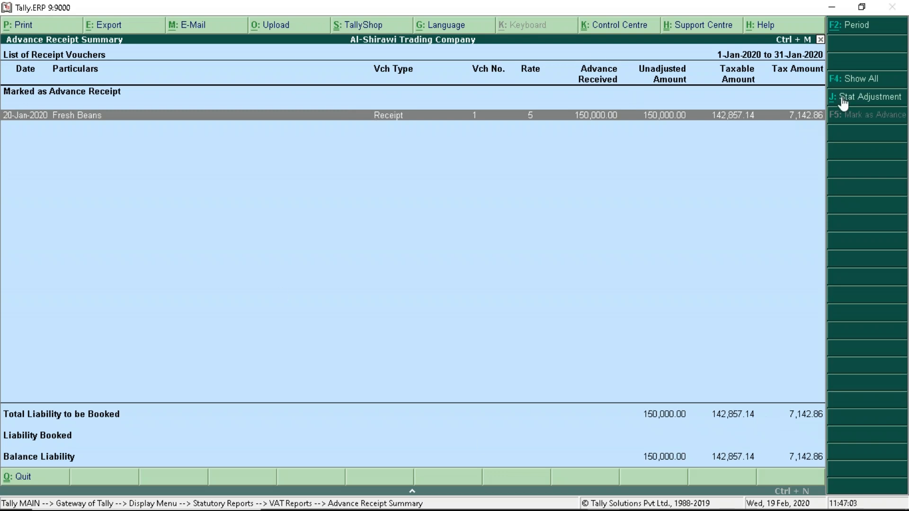
Step: Start a stat adjustment journal from the report for Increase of Tax Liability, On Account of Advance Receipts, with Dubai as the emirate
left_click(842, 103)
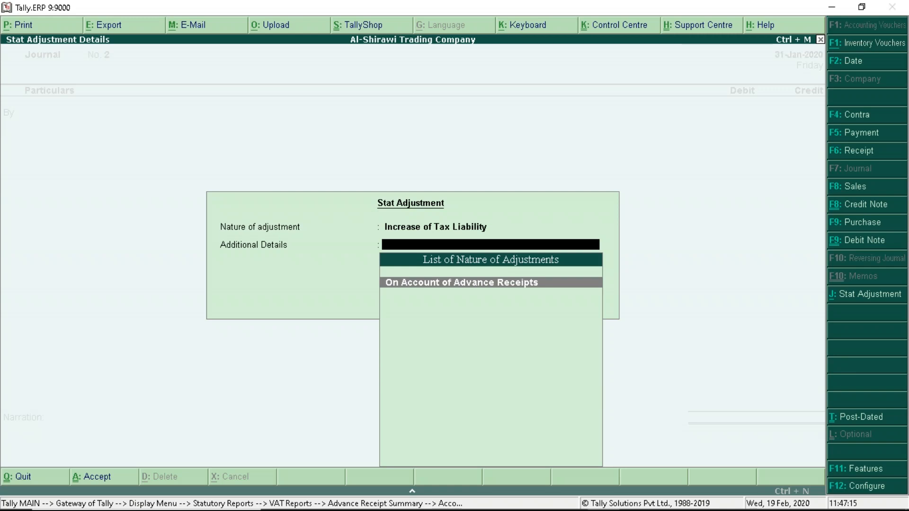
key("Return")
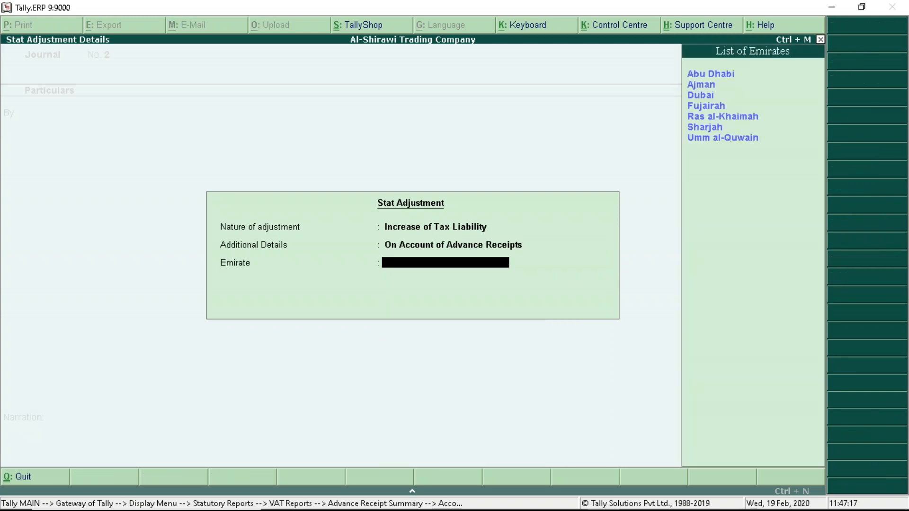
key("Down")
key("Down")
key("Down")
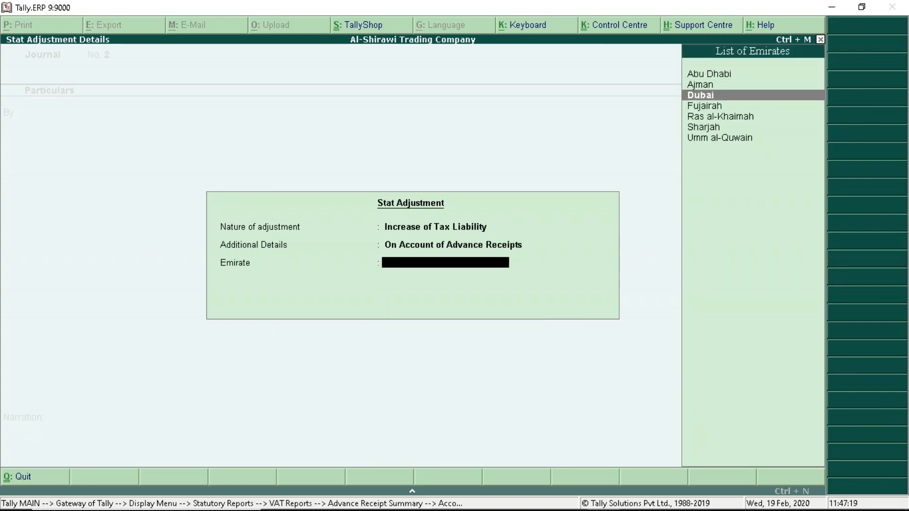
key("Return")
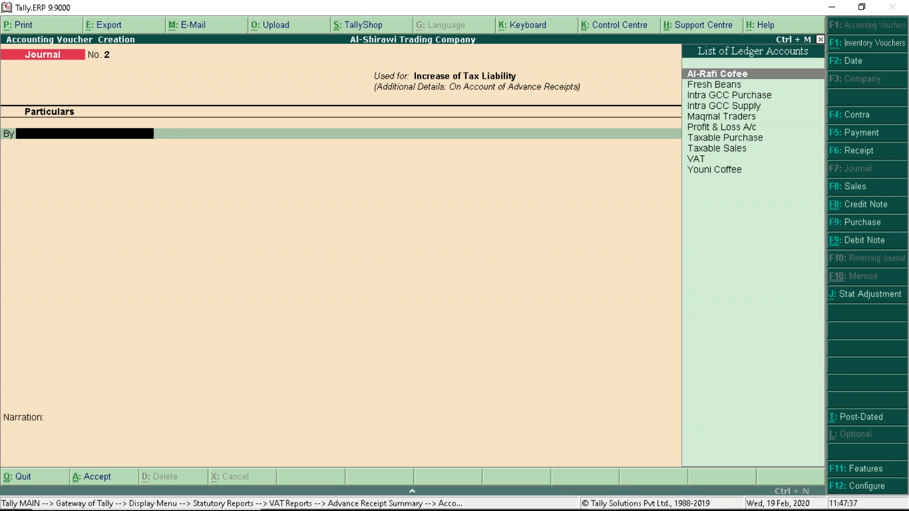
Step: Create a ledger named Tax on Advance Ledger under Current Assets for the journal's debit line and save it
key("alt+c")
type("Tax on")
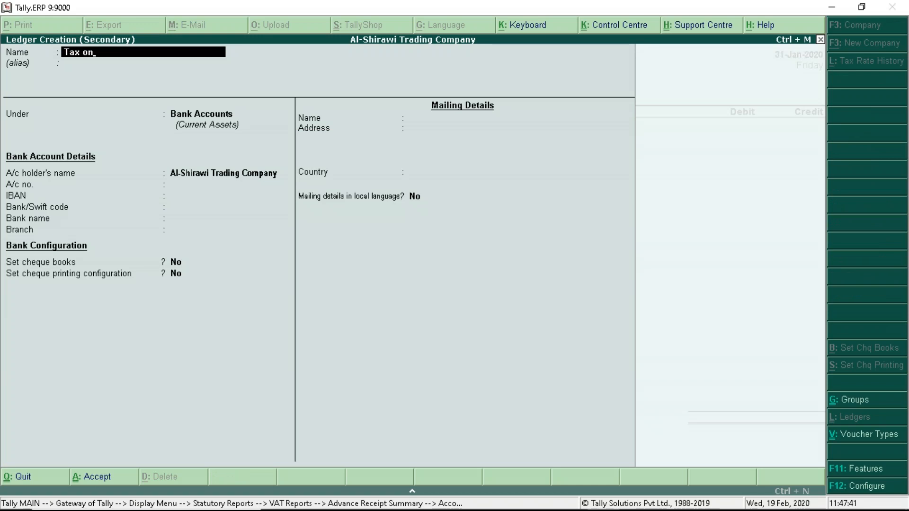
type(" Advance Ledger")
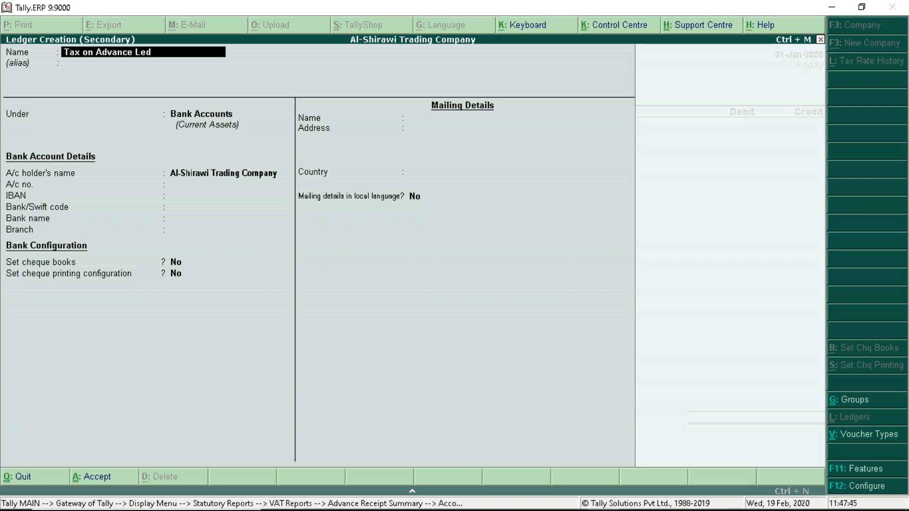
key("Return")
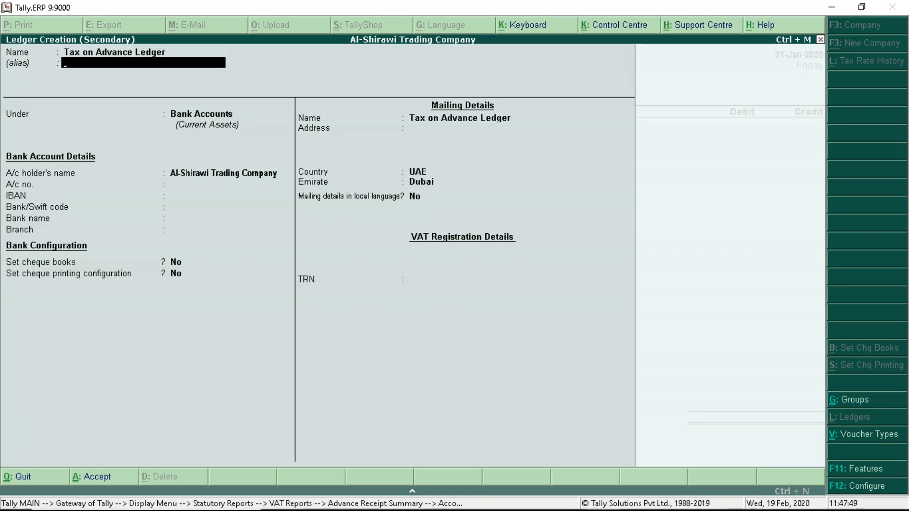
key("Return")
type("Cu")
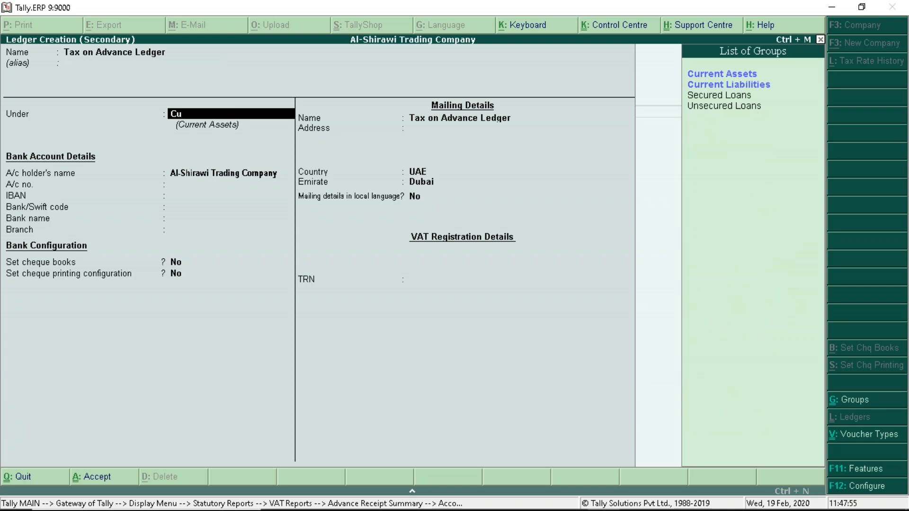
key("Down")
key("Return")
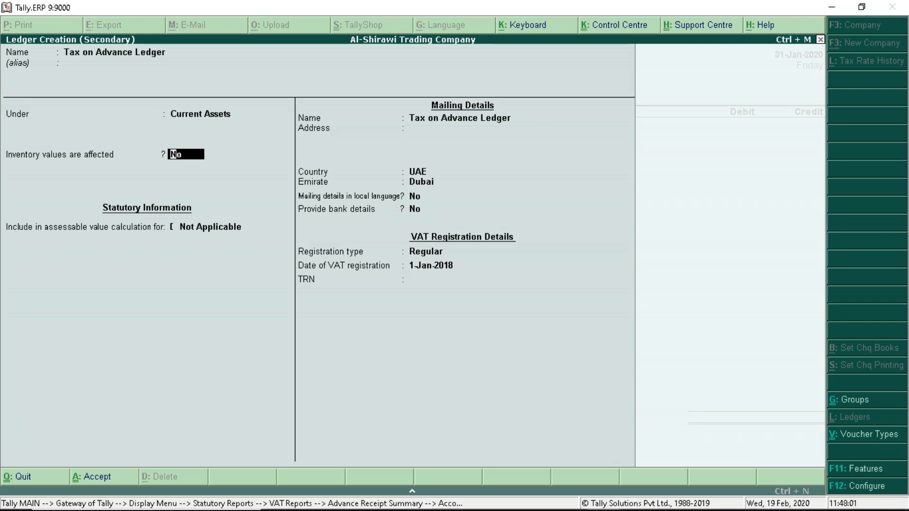
key("ctrl+a")
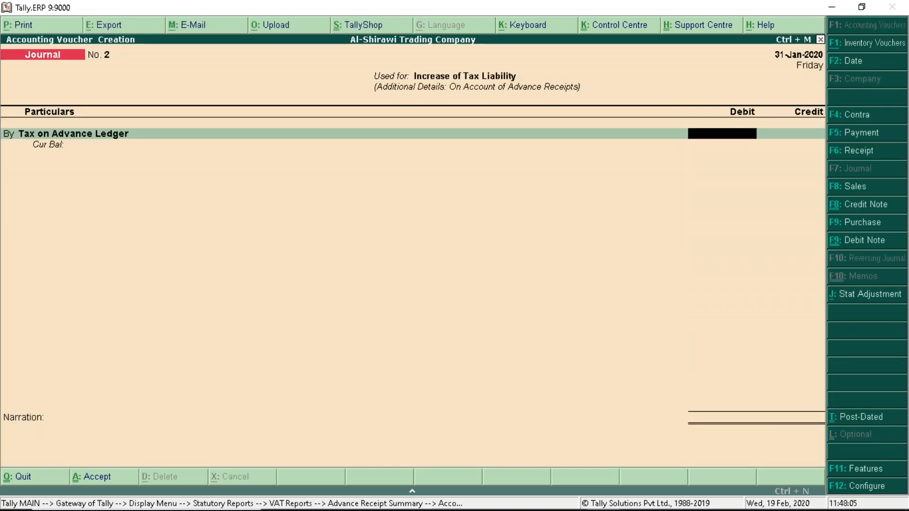
Step: Debit Tax on Advance Ledger with 7,142.86 and credit the same amount to the VAT ledger
type("7142.86")
key("Return")
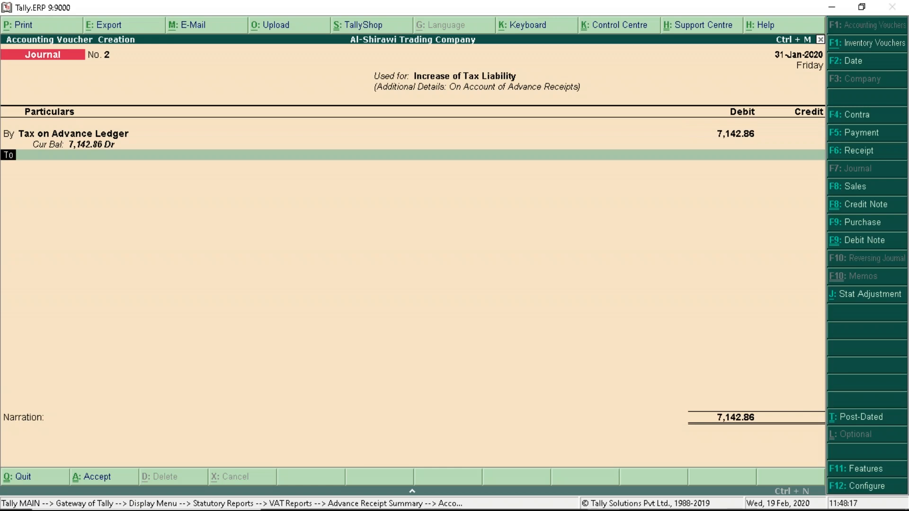
key("Return")
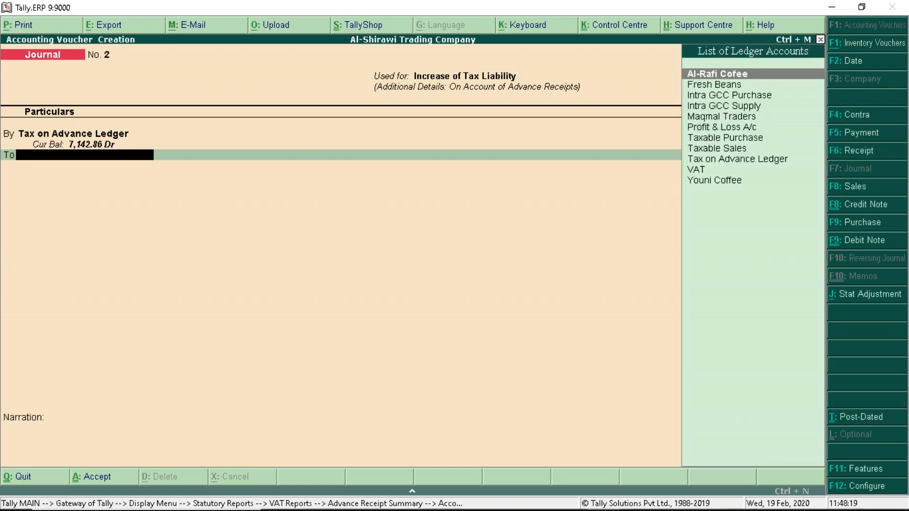
type("Vat")
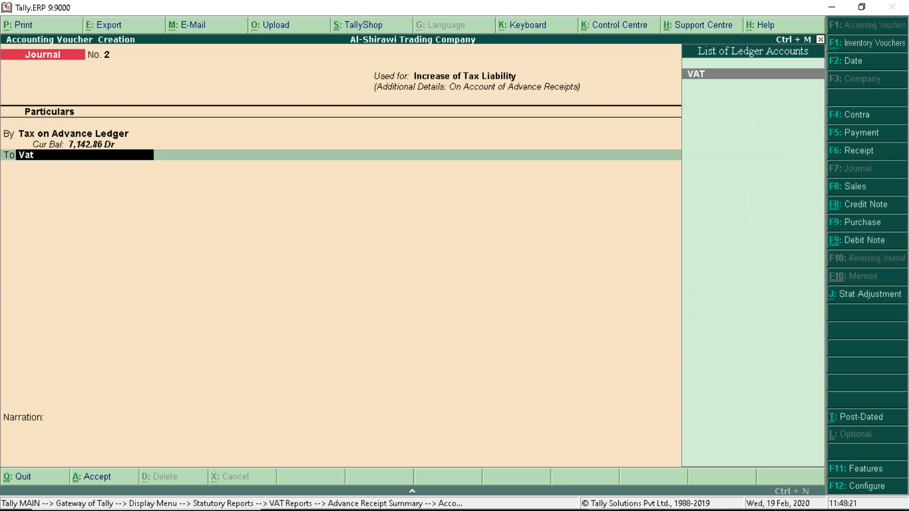
key("Return")
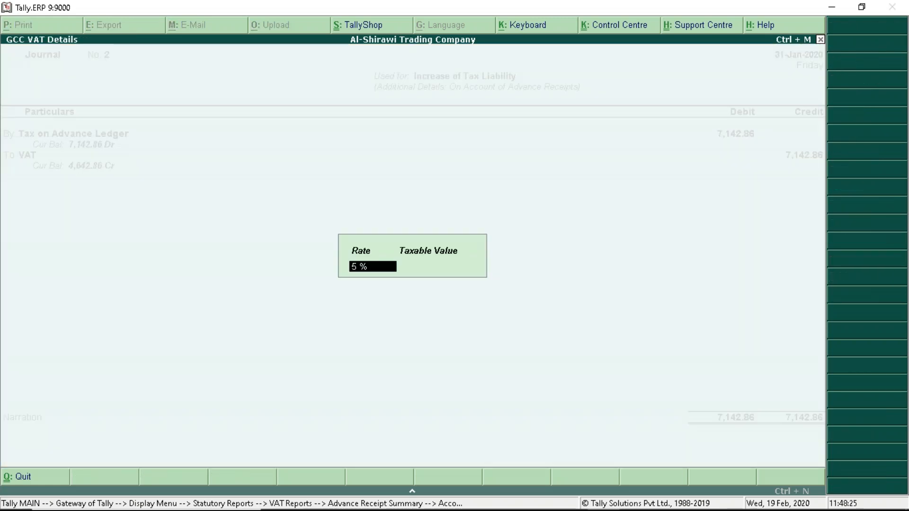
Step: Enter 142,857.14 as the taxable value at the 5% rate for the VAT line, leave the narration blank and accept the journal
key("Return")
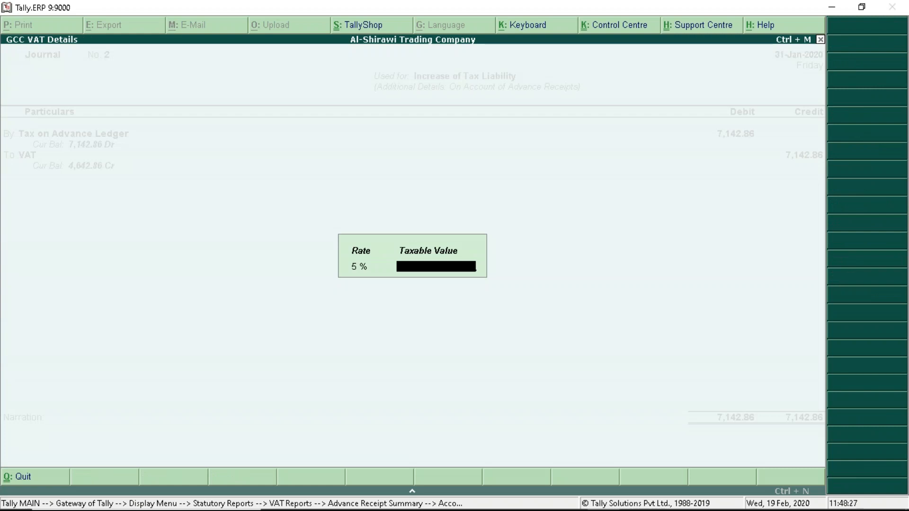
type("142857")
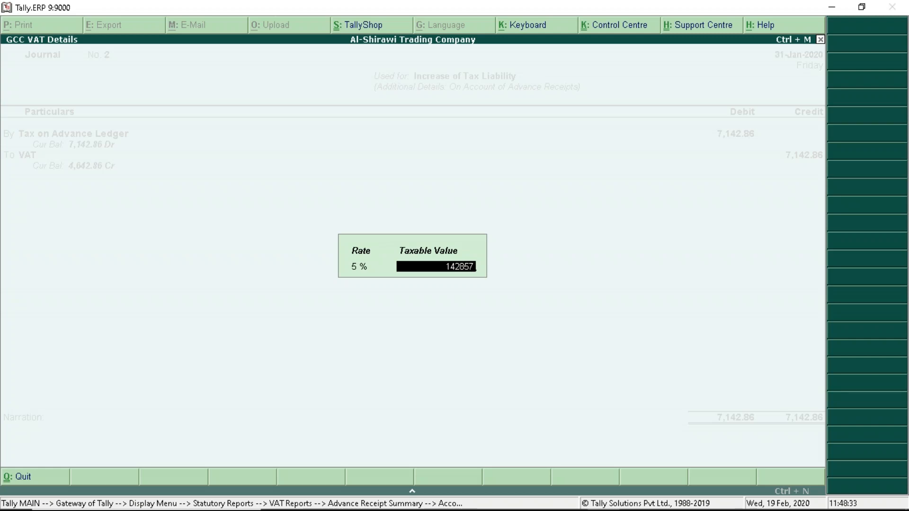
type(".14")
key("Return")
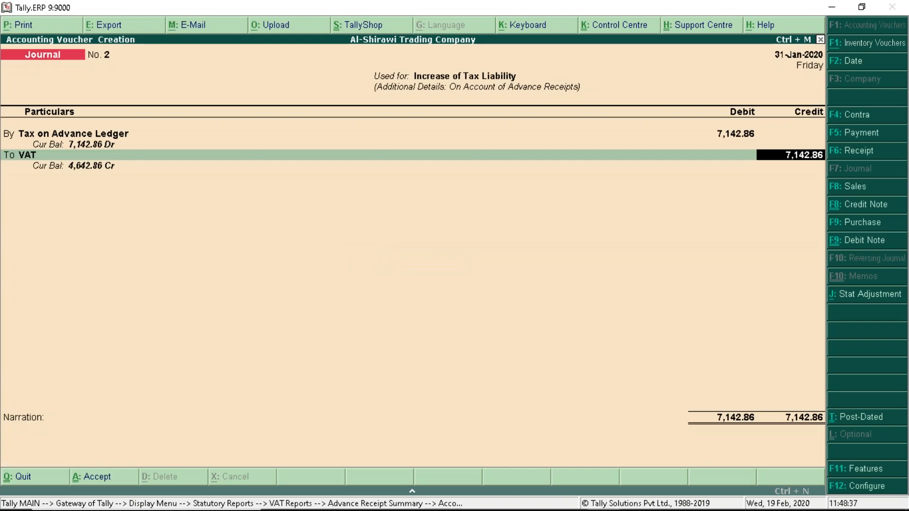
key("Return")
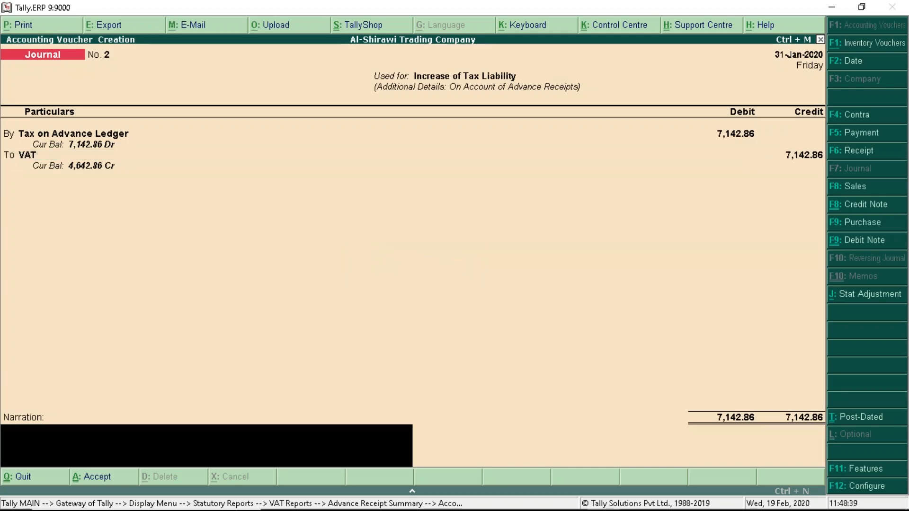
key("Return")
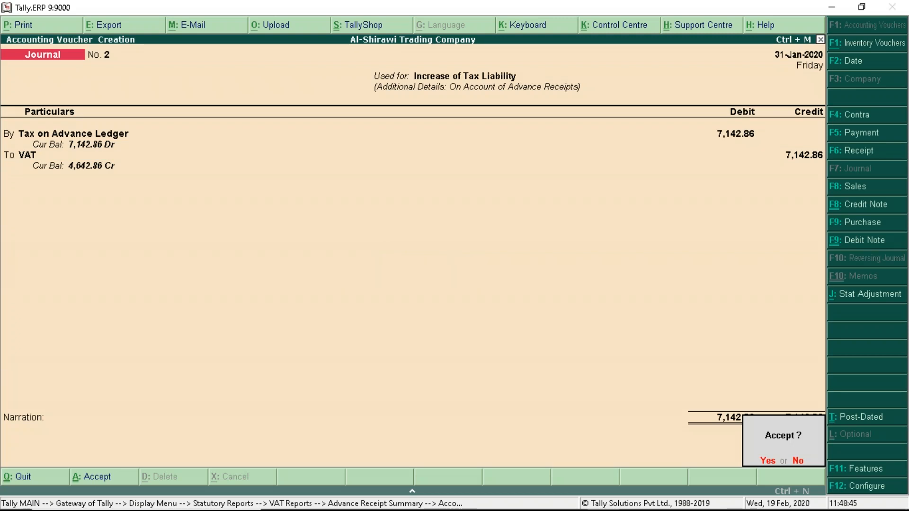
key("Return")
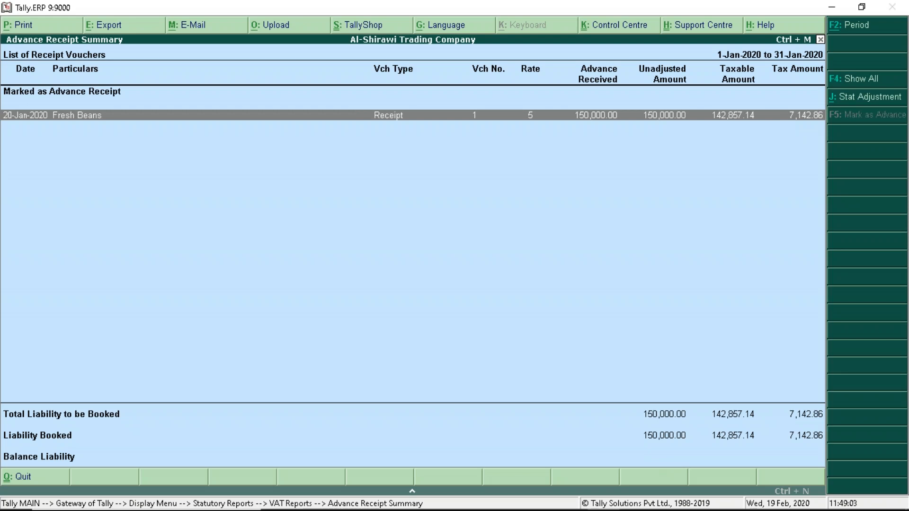
Step: Open the VAT 201 return, examine its Advance Receipt line under Sales (Outwards), and switch to the presentation slides
key("Escape")
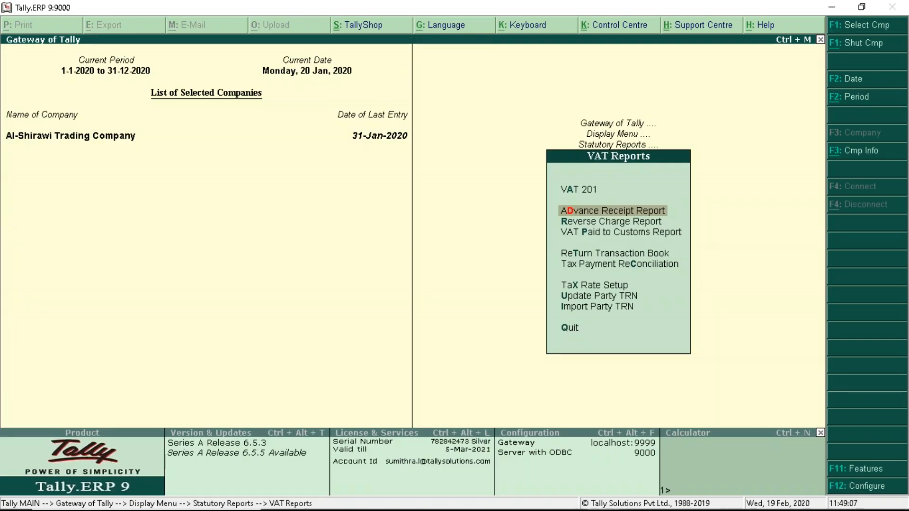
key("Up")
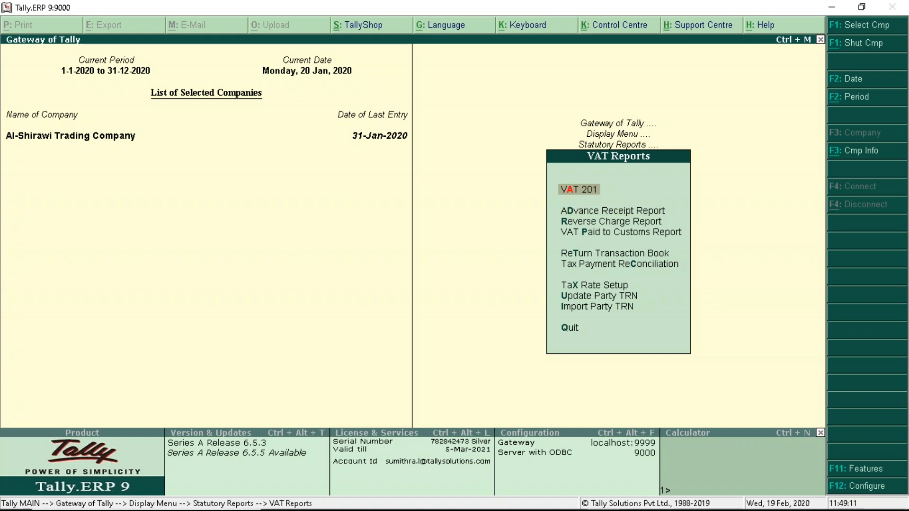
key("Return")
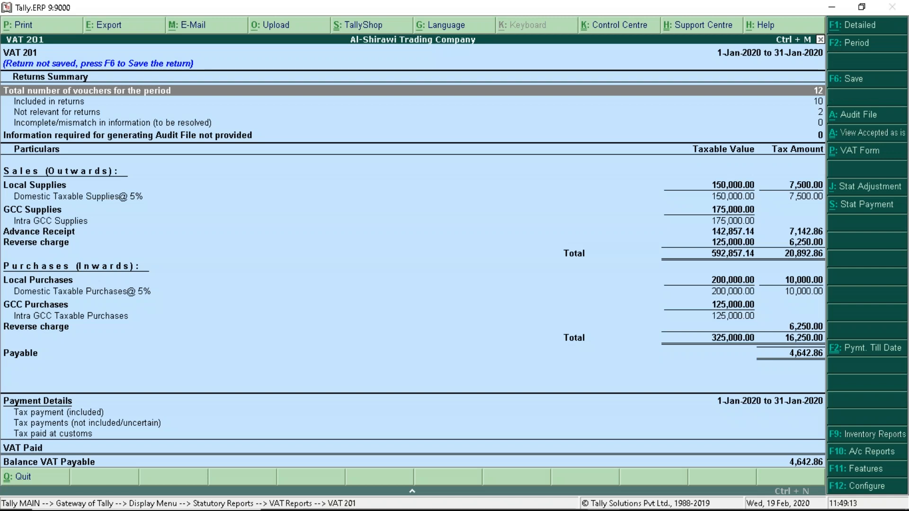
key("Down")
key("Down")
key("Down")
key("Down")
key("Down")
key("Down")
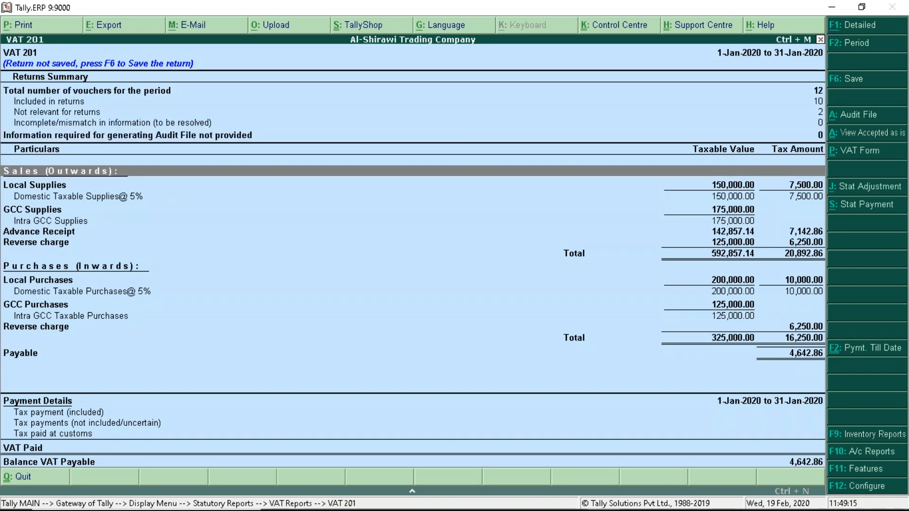
key("Down")
key("Down")
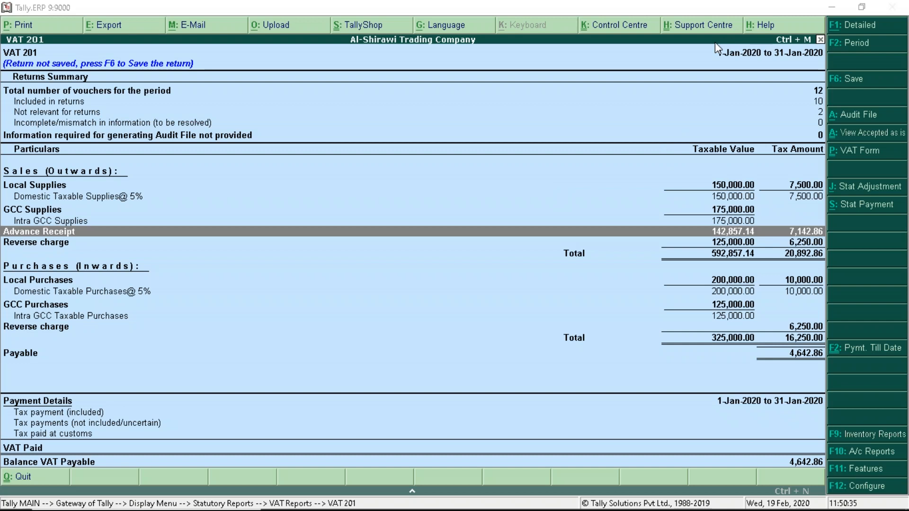
key("alt+Tab")
key("alt+Tab")
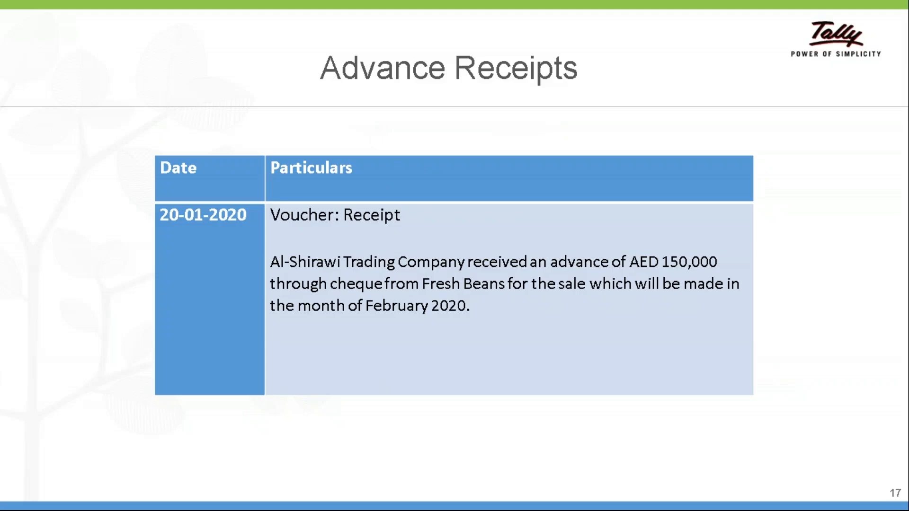
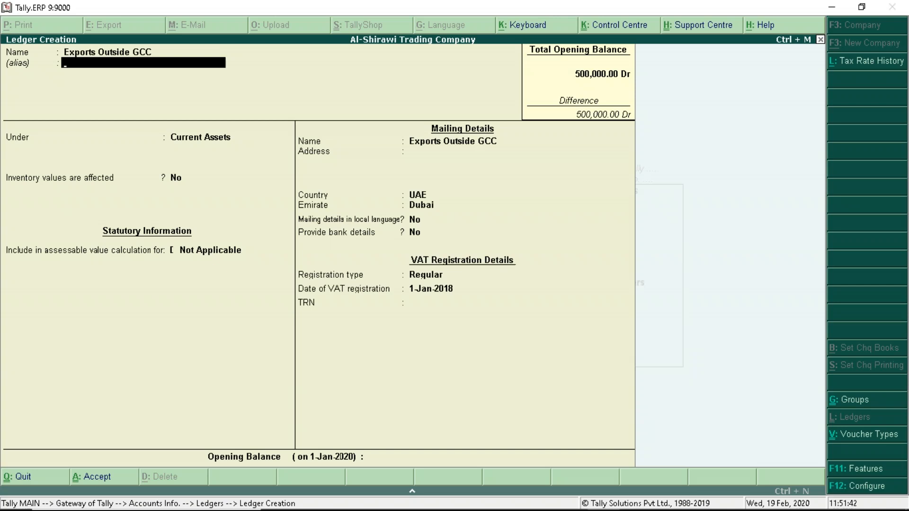
Step: Place the Exports Outside GCC ledger under Sales Accounts and keep inventory values affected as Yes
type("Sa")
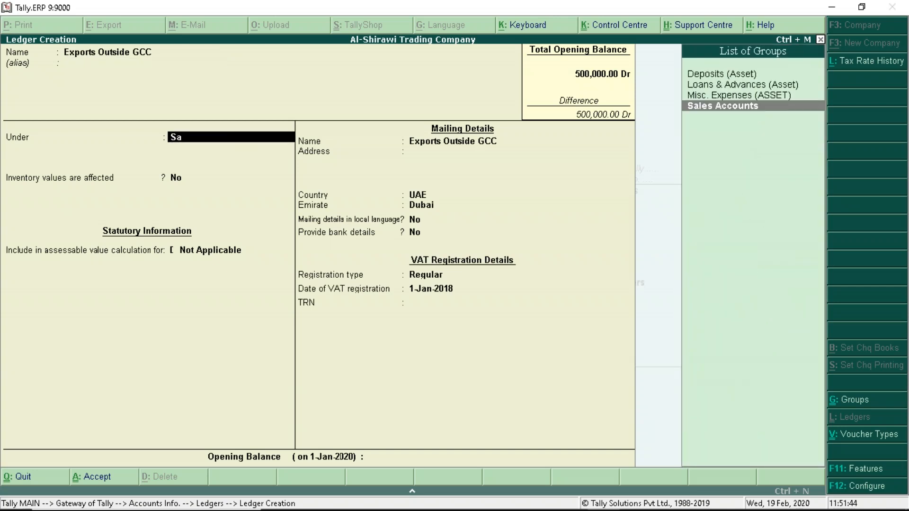
key("Return")
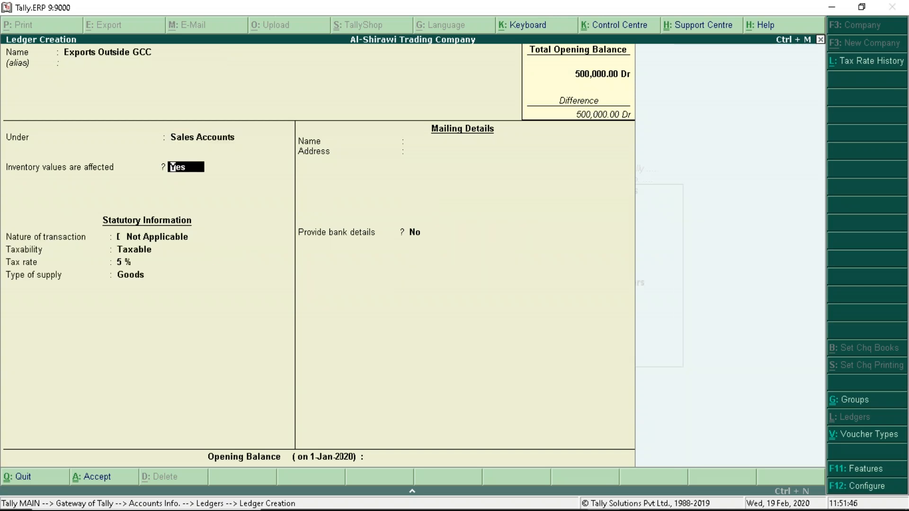
key("Return")
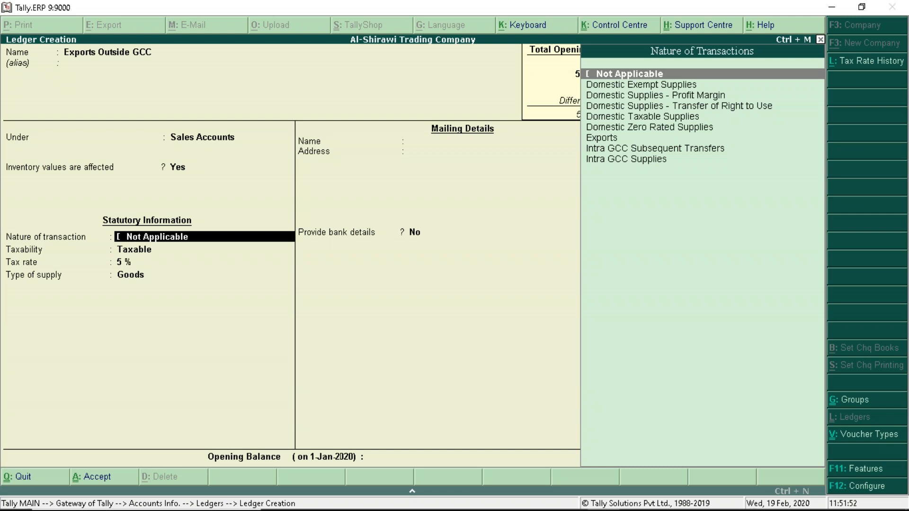
Step: Set the ledger's nature of transaction to Exports, keep Goods as the type of supply, and save the ledger
key("Down")
key("Down")
key("Down")
key("Down")
key("Down")
key("Down")
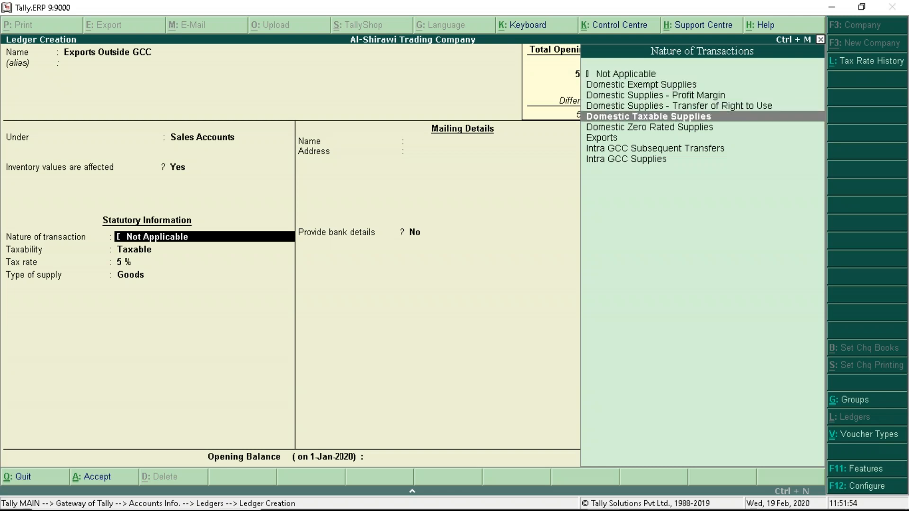
key("Return")
key("Return")
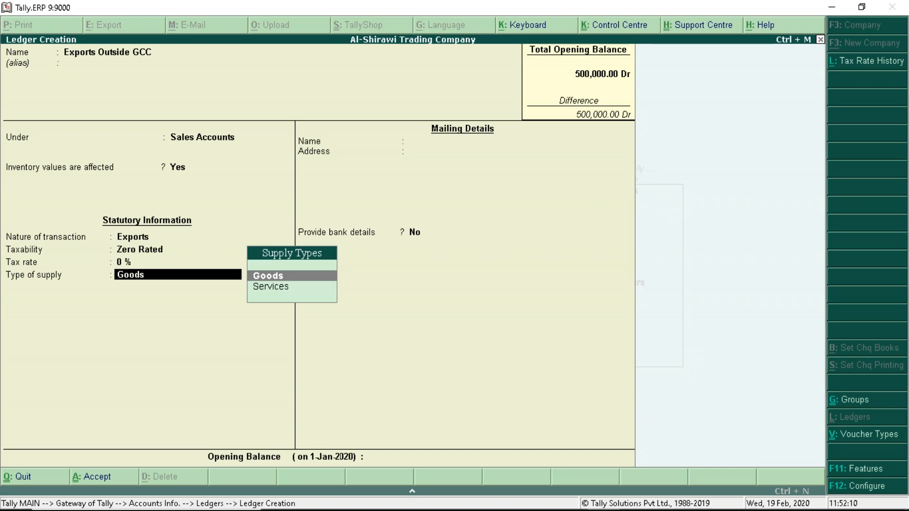
key("Return")
key("Return")
key("Return")
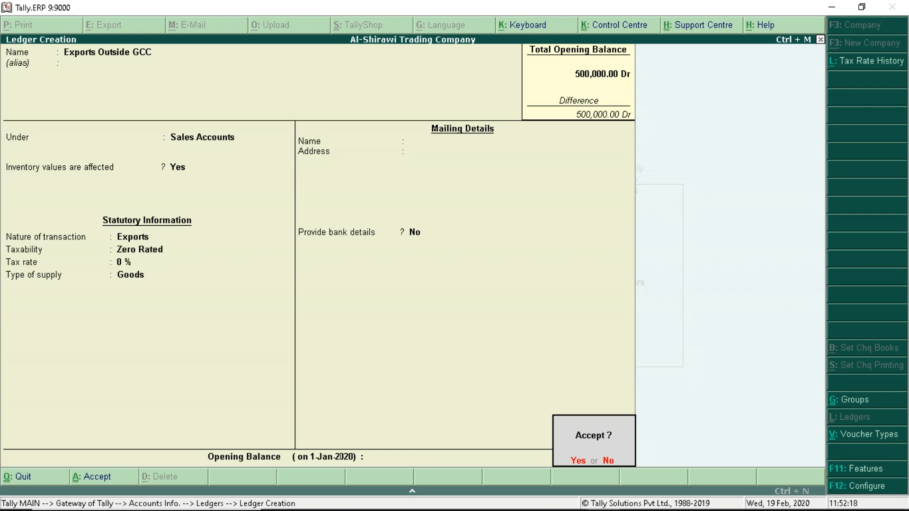
key("Return")
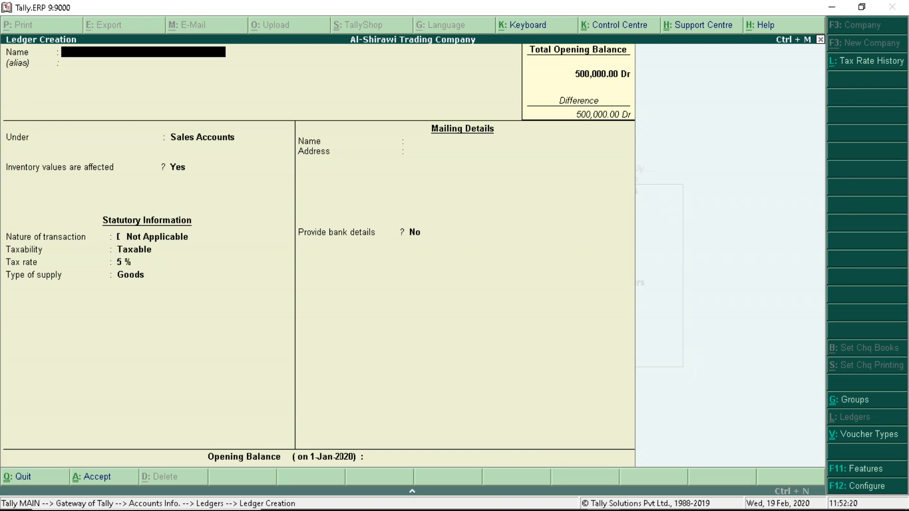
Step: Start a ledger named Sun Coffee Traders under Sundry Debtors with bill-by-bill balances set to Yes
type("Sun Coffee Traders")
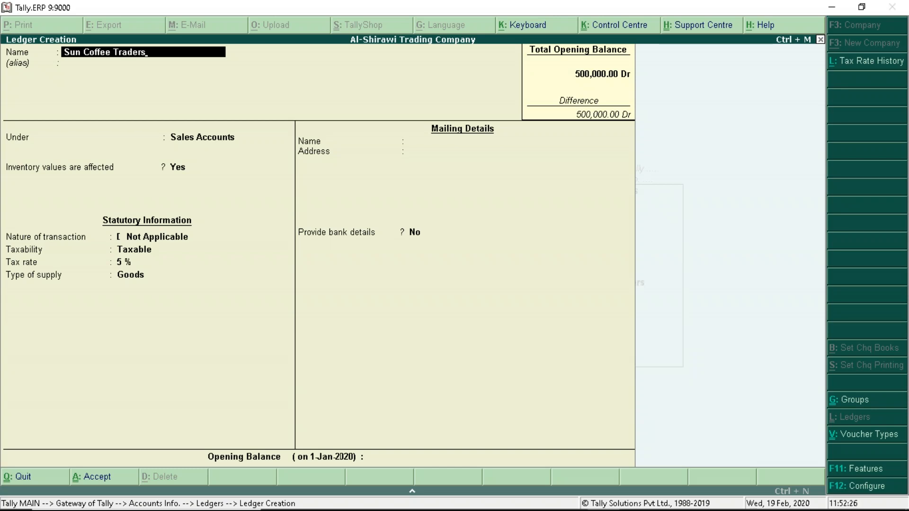
key("Return")
type("Sun")
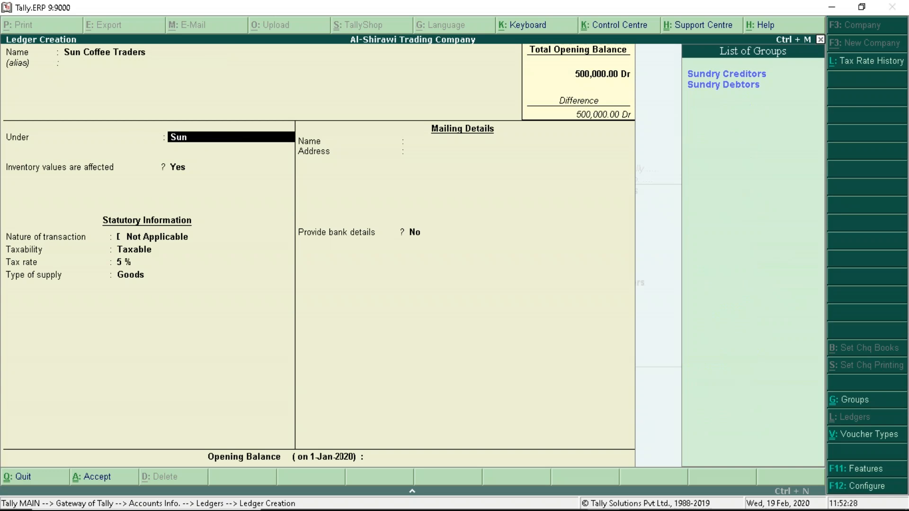
key("Down")
key("Return")
type("yes")
key("Return")
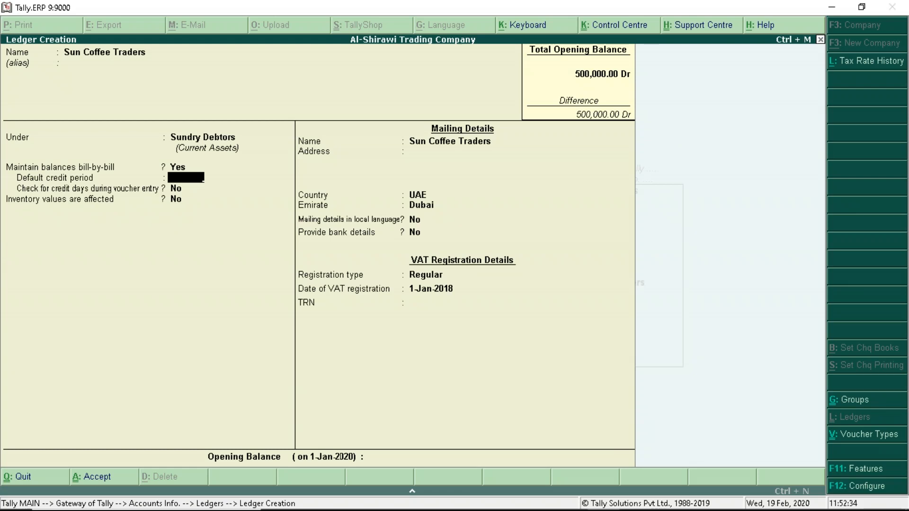
Step: Set the customer's country to India, leave the credit period, address and pincode blank, and save the ledger
key("Return")
key("Return")
key("Return")
key("Return")
key("Return")
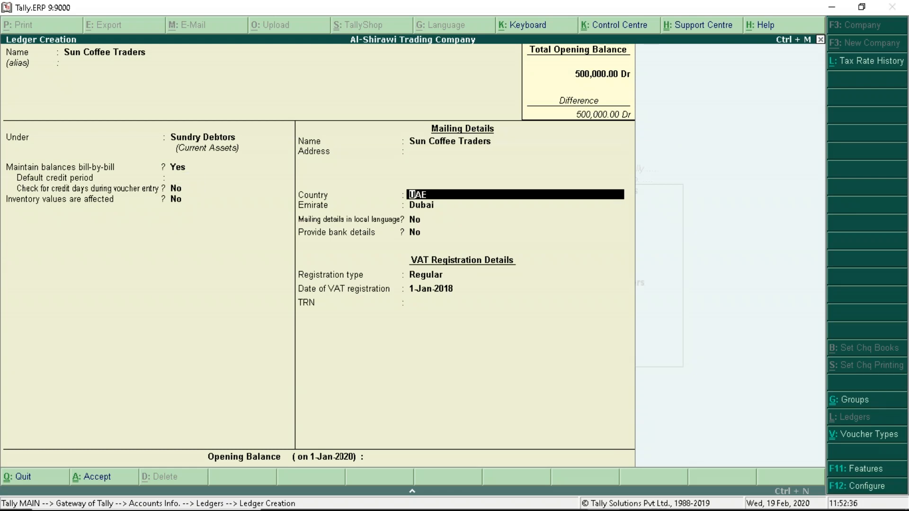
key("BackSpace")
type("In")
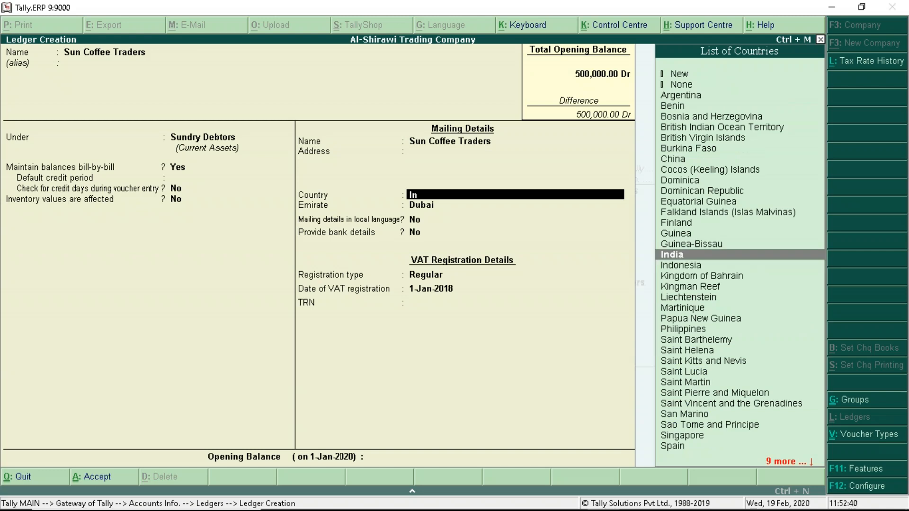
key("Return")
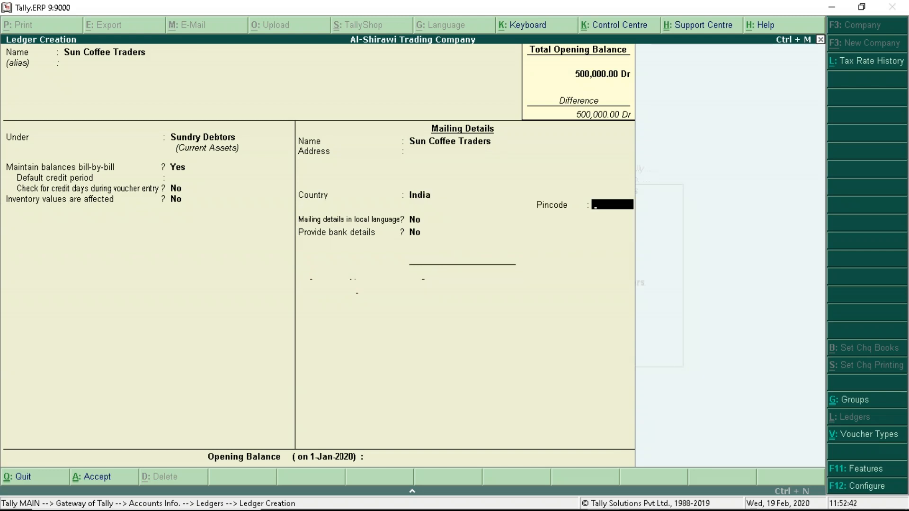
key("Return")
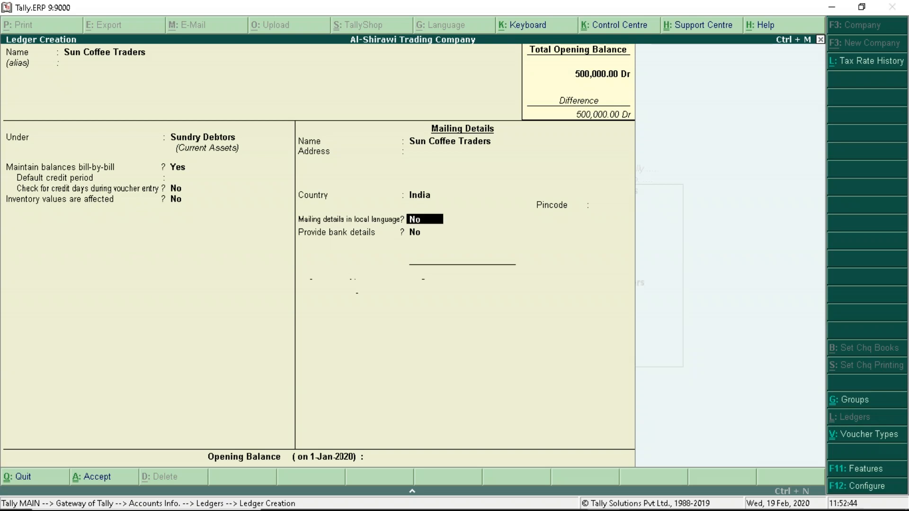
key("Return")
key("Return")
key("Return")
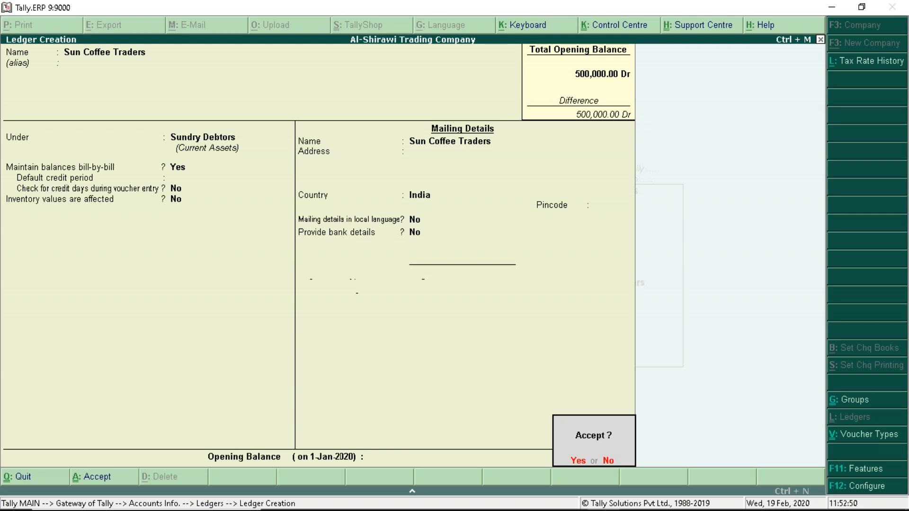
key("Return")
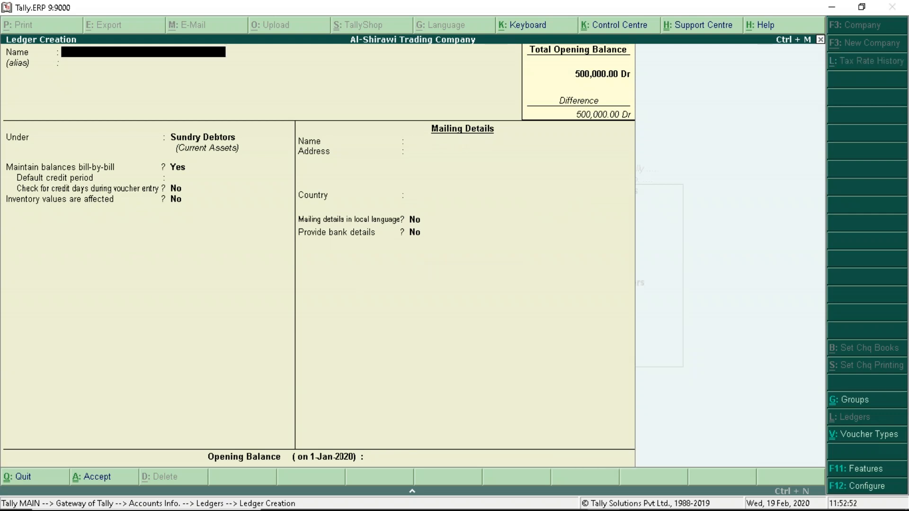
Step: Check the export sale details on the presentation slide and return to Tally.ERP 9
key("alt+Tab")
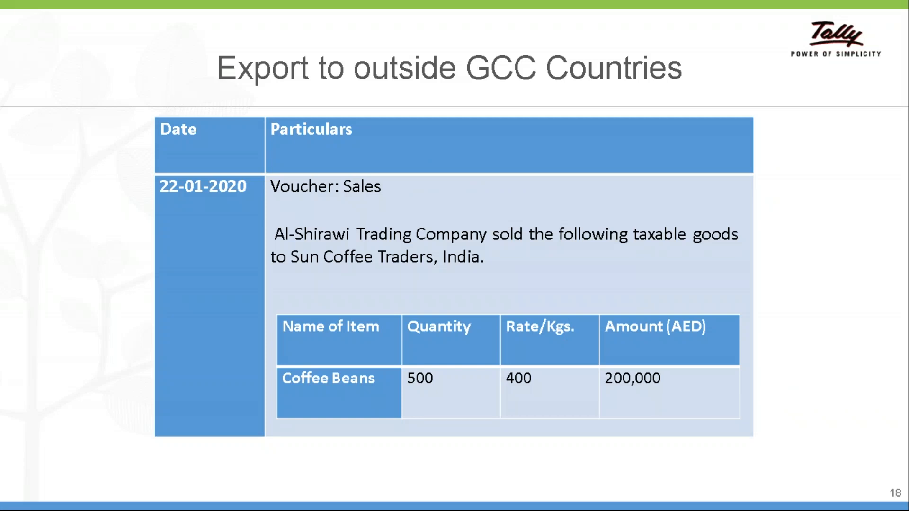
key("alt+Tab")
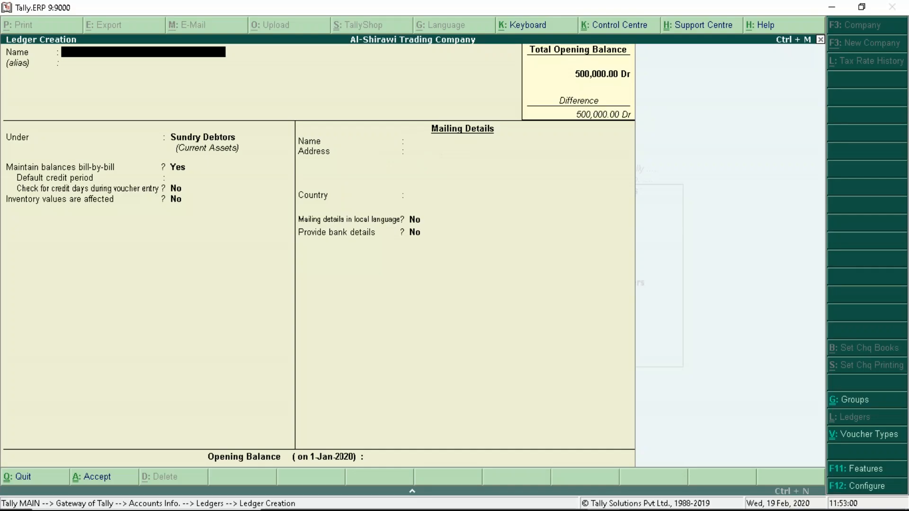
Step: Leave ledger creation and start a new sales voucher under Accounting Vouchers
key("Escape")
key("Return")
key("Escape")
key("Escape")
key("Escape")
key("Escape")
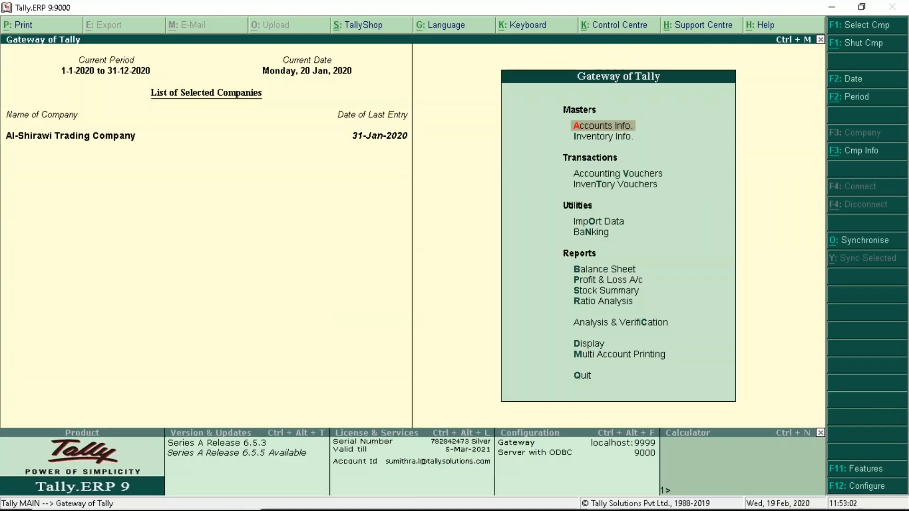
key("Down")
key("Down")
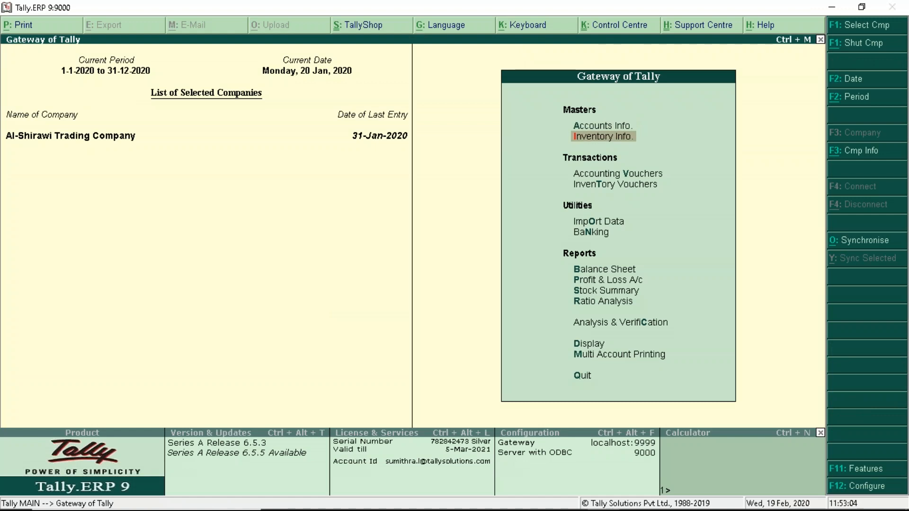
key("Return")
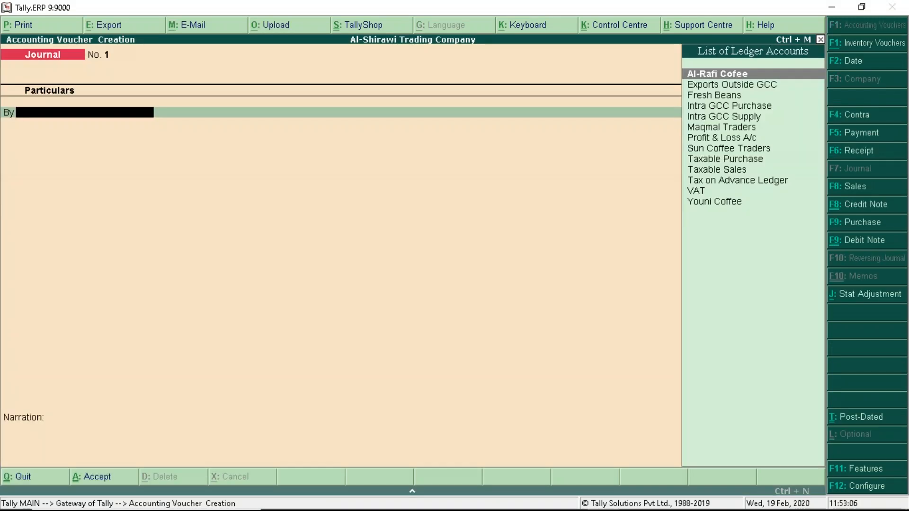
left_click(856, 190)
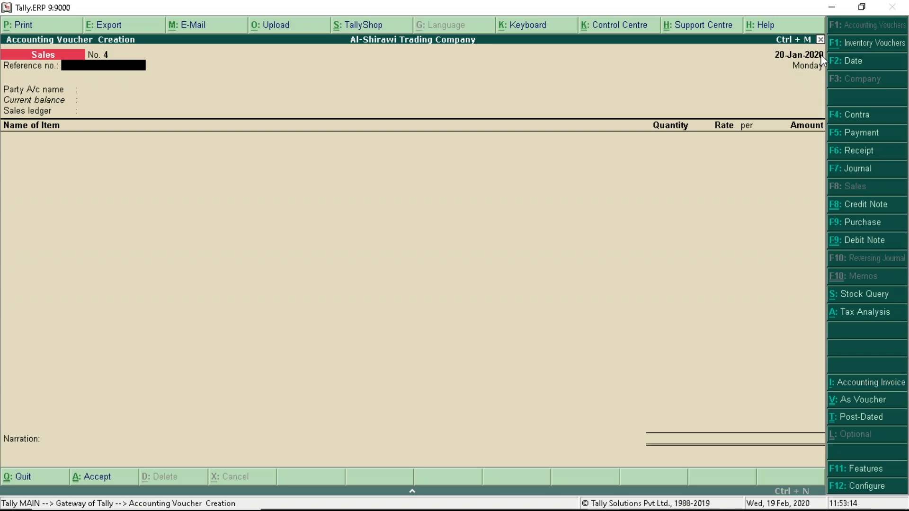
Step: Set the sales voucher's date to 22-1-2020 and its reference number to 4
left_click(853, 63)
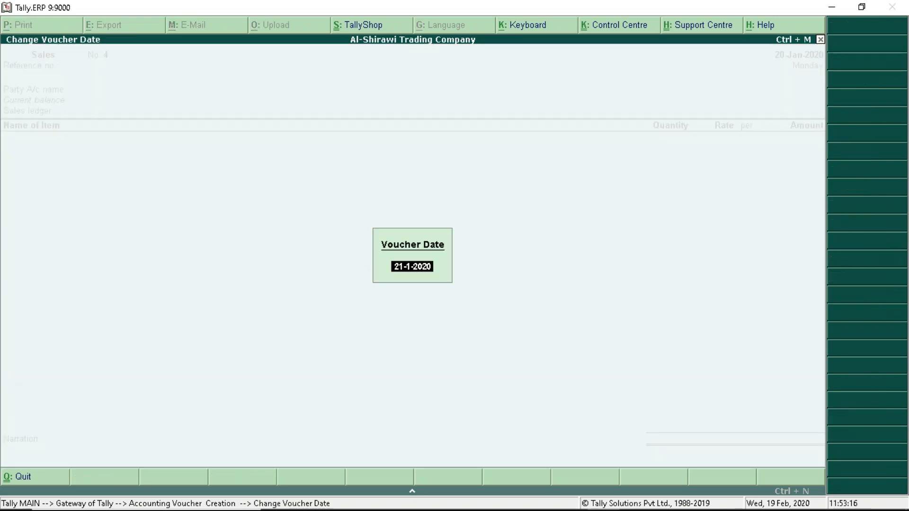
type("22")
type("-1")
key("Return")
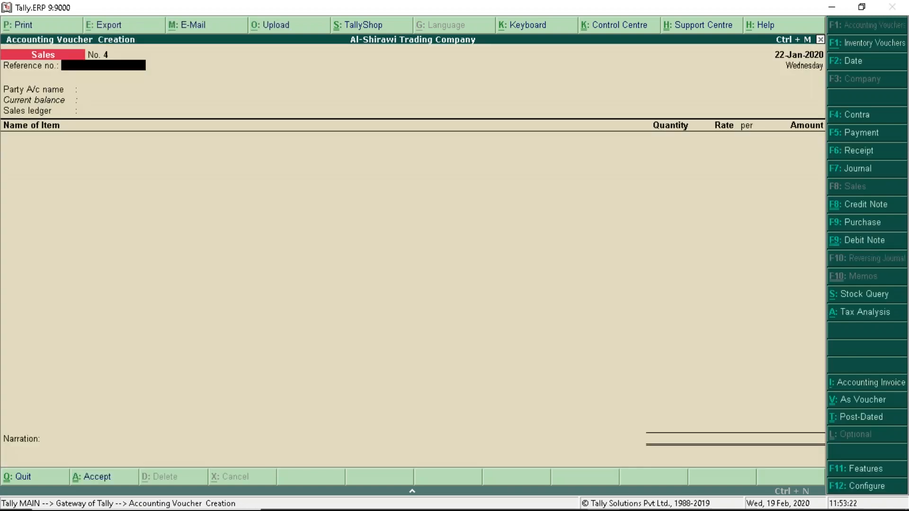
type("4")
key("Return")
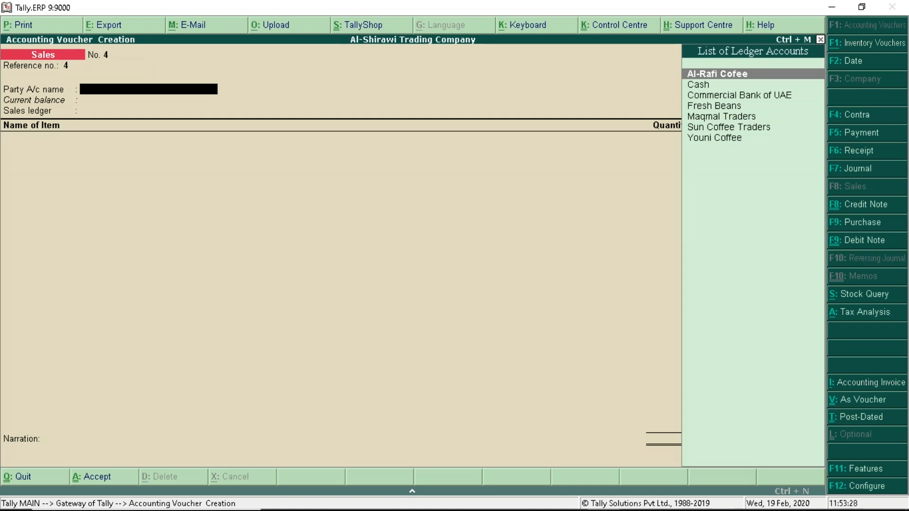
Step: Choose Sun Coffee Traders as the party, accept the default party details, and select Exports Outside GCC as the sales ledger
type("Sun")
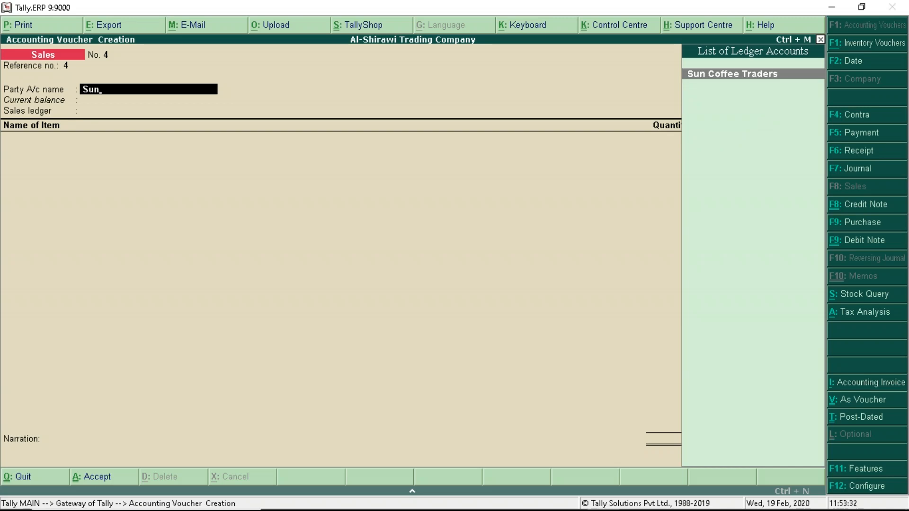
key("Return")
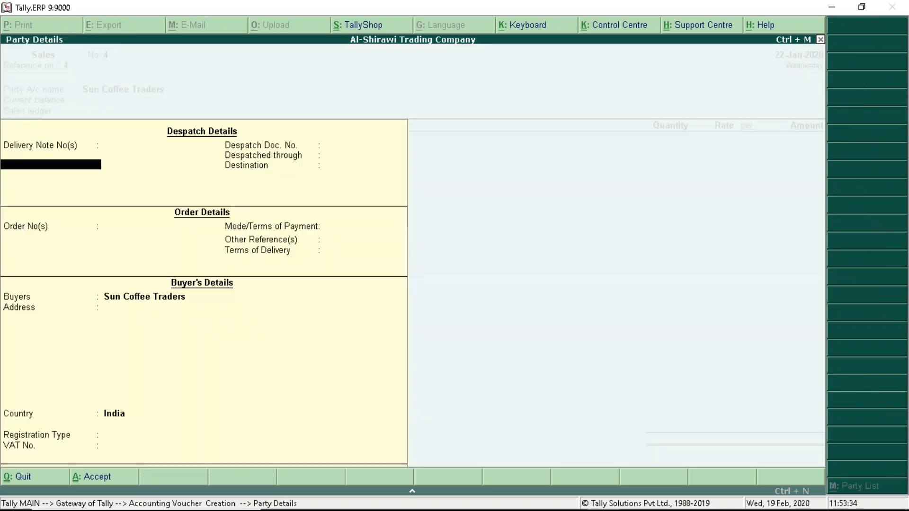
key("ctrl+a")
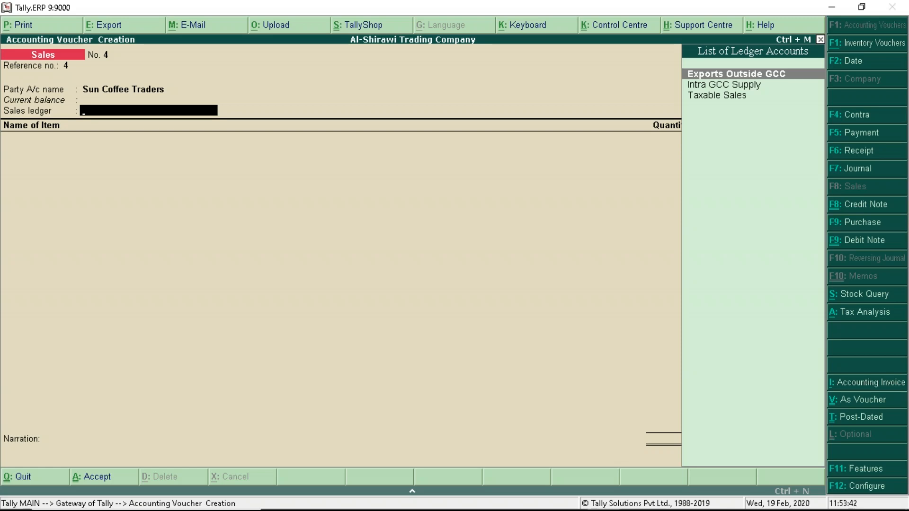
key("Return")
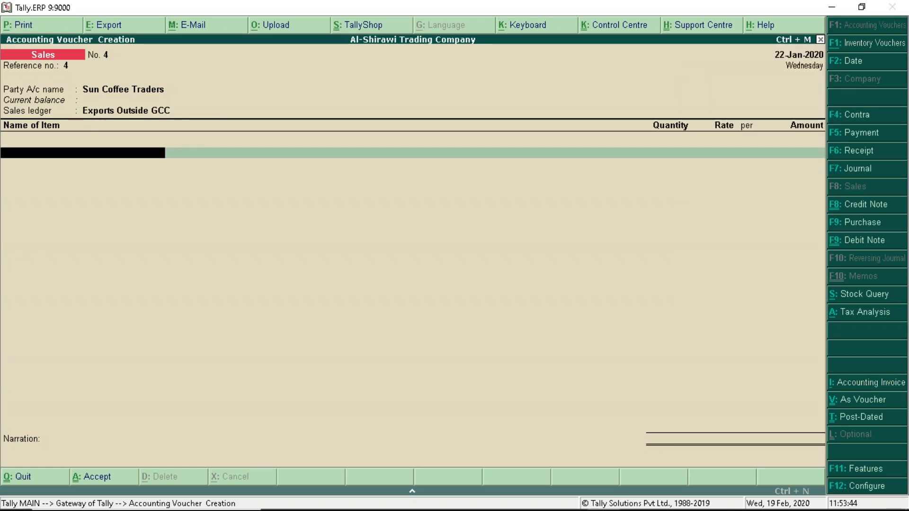
Step: Add the Coffee Beans item with the slide's quantity of 500 Kgs at a rate of 400 per Kgs
key("Down")
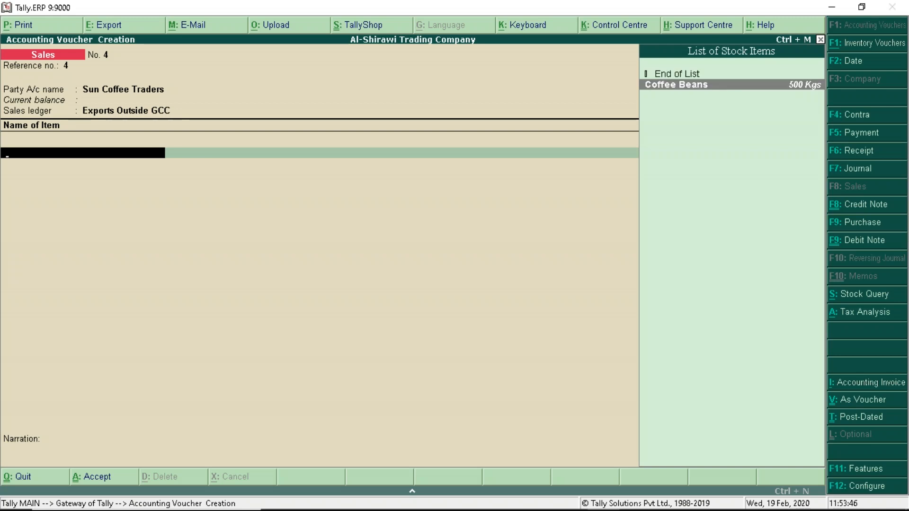
key("Return")
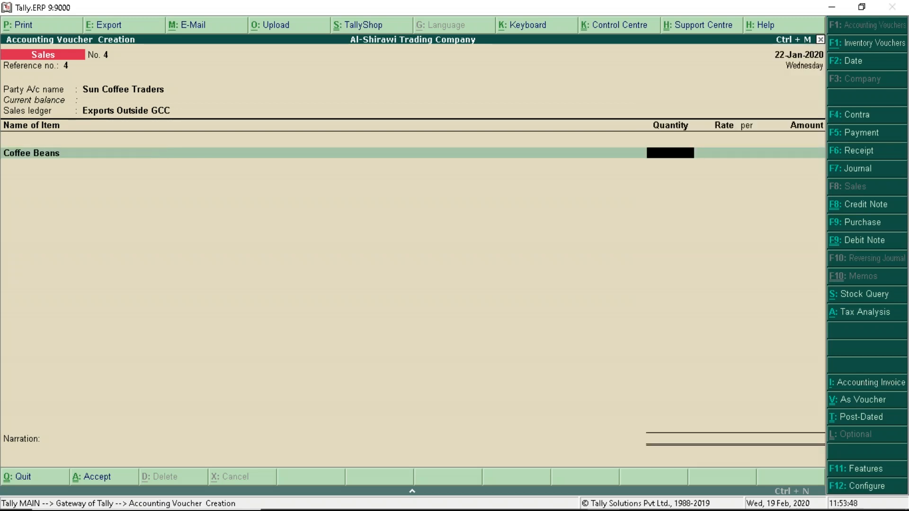
key("alt+Tab")
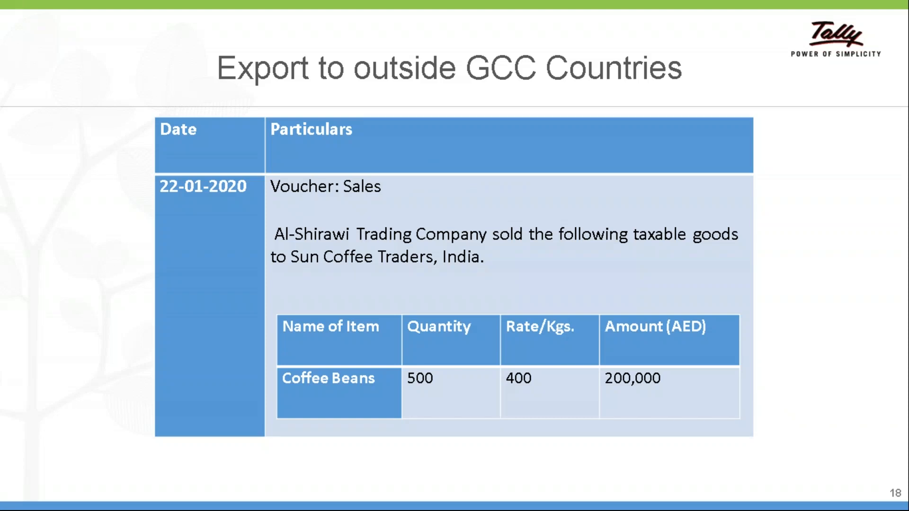
key("alt+Tab")
type("500")
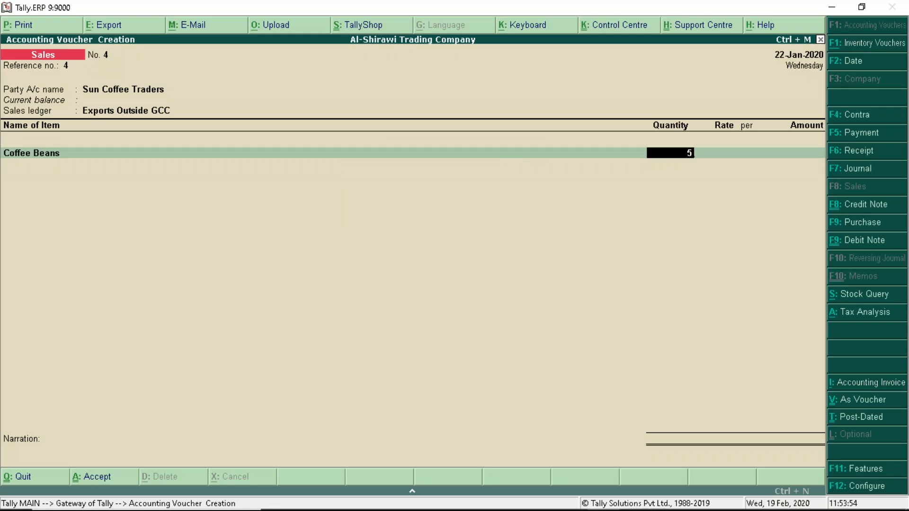
key("Return")
type("400")
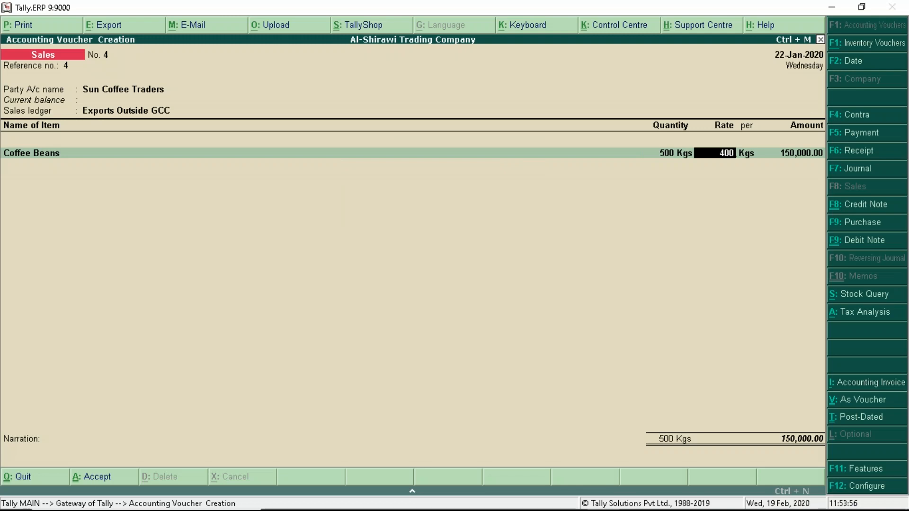
key("Return")
key("Return")
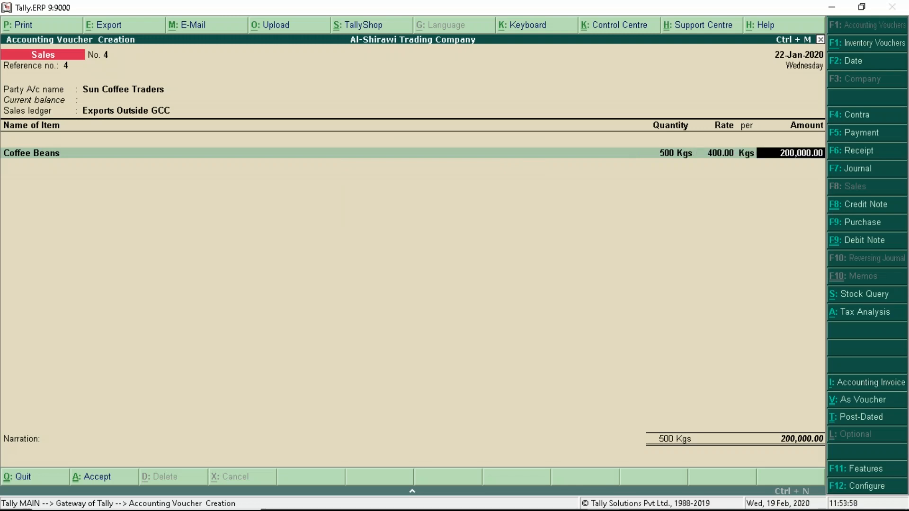
key("Return")
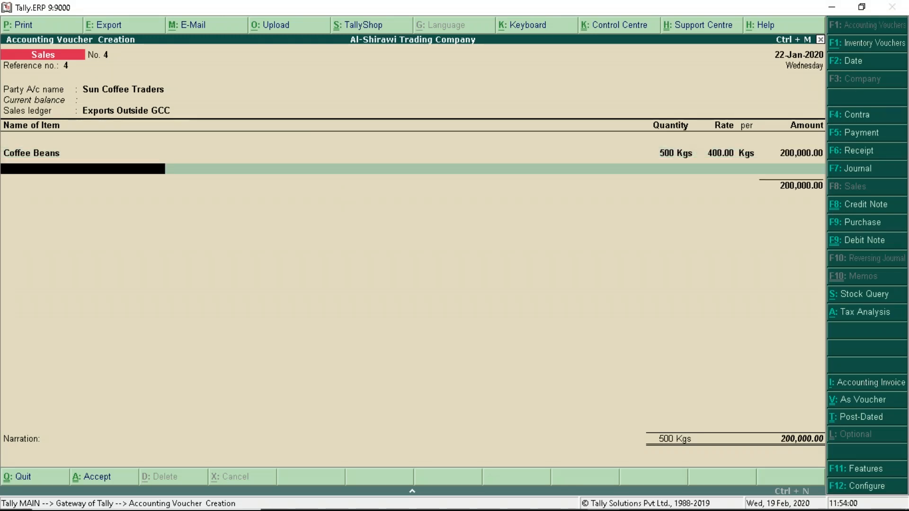
Step: End the item and ledger entries and accept the bill-wise details as New Ref 4 for AED 200,000.00 Dr
key("Return")
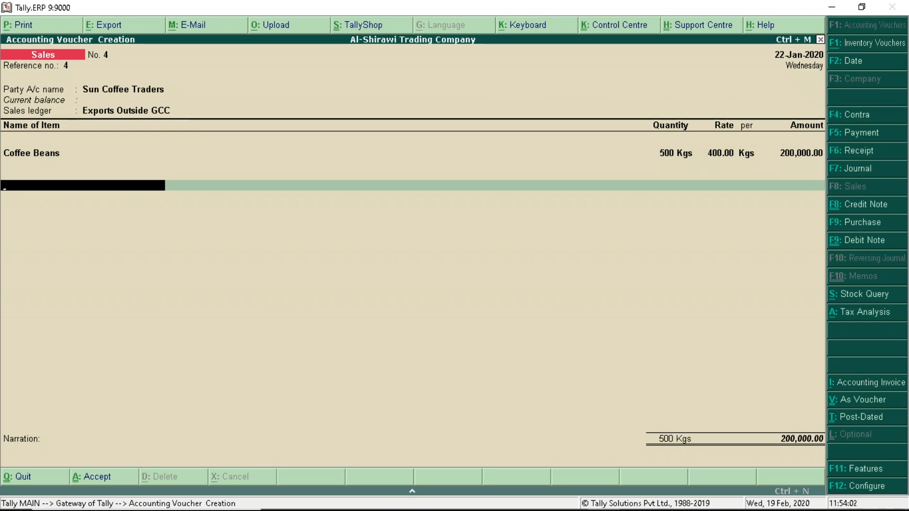
key("Return")
key("Return")
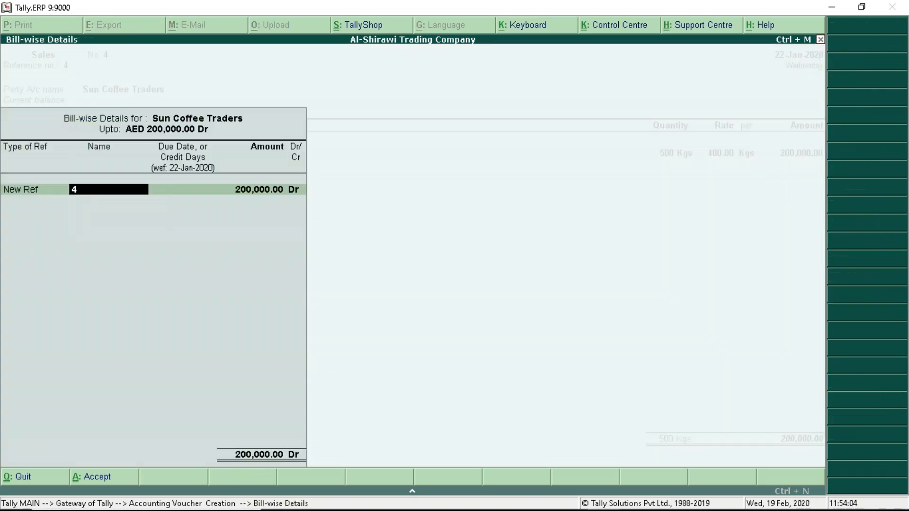
key("Return")
key("Return")
key("Return")
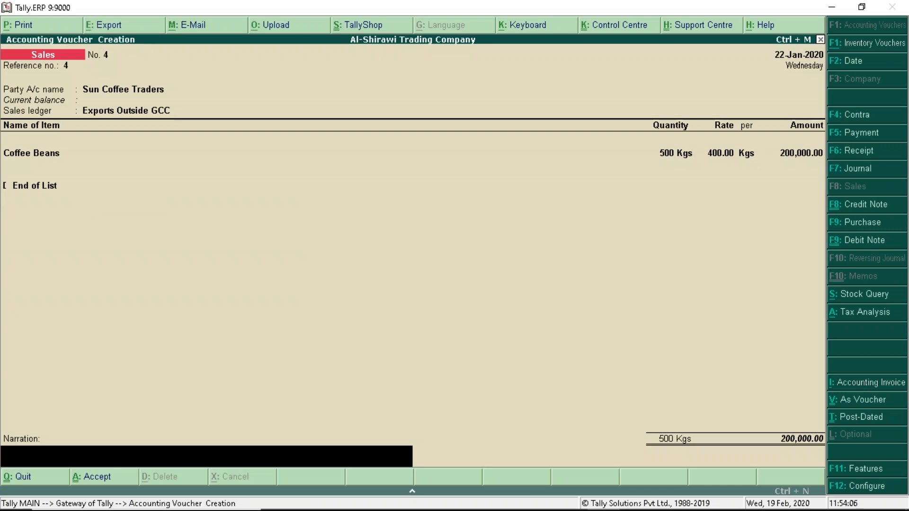
Step: Review the export sale's tax analysis, leave the narration blank, and save the voucher
left_click(844, 317)
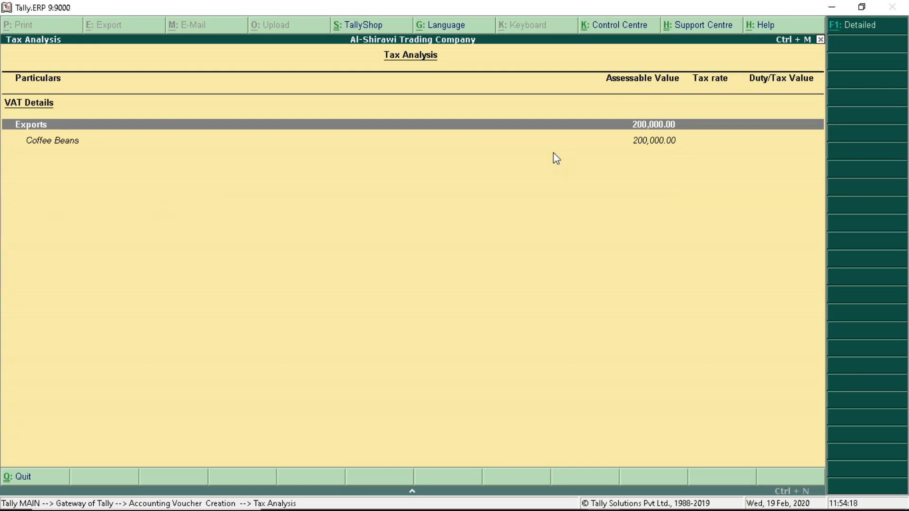
key("Escape")
key("Return")
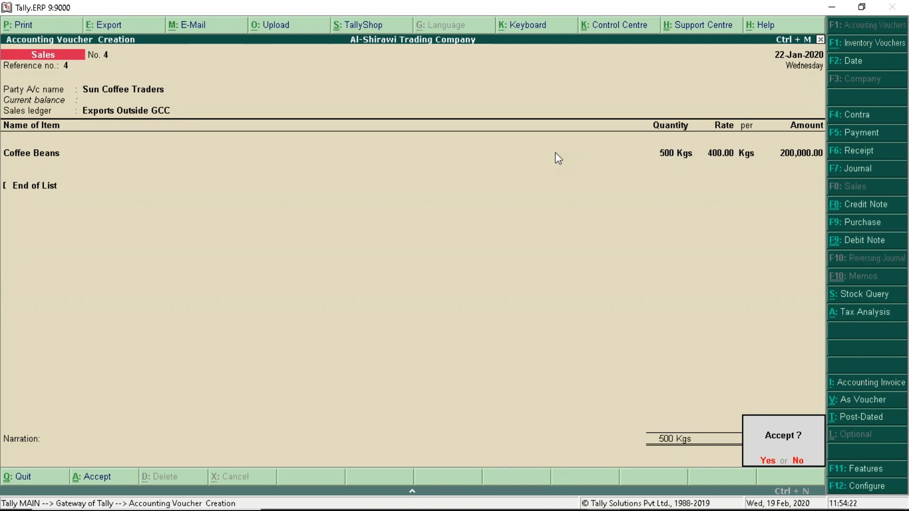
key("Return")
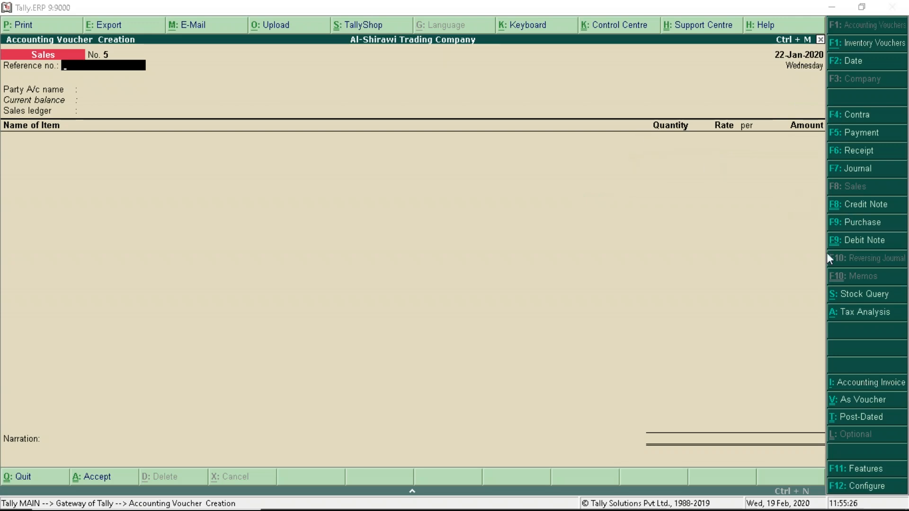
Step: Switch to the presentation and advance to the slide describing the Exempt Supply transaction
mouse_move(849, 492)
key("alt+Tab")
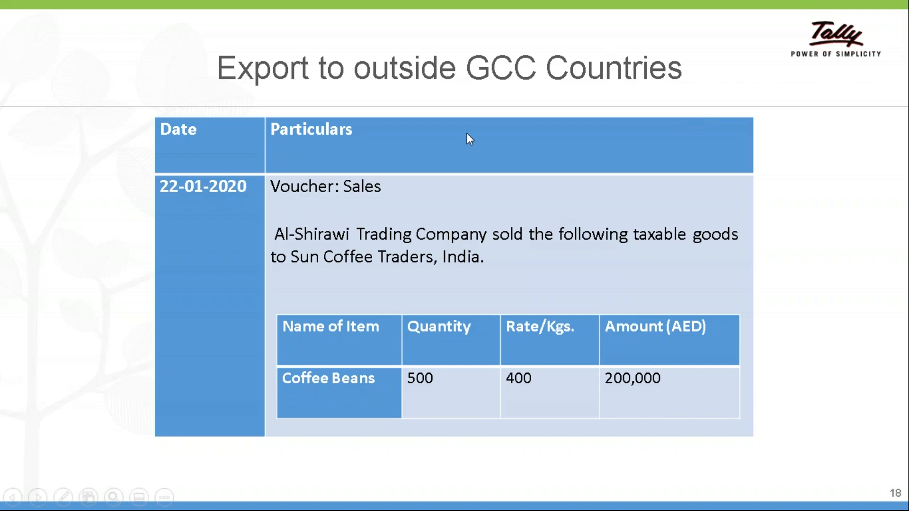
key("Right")
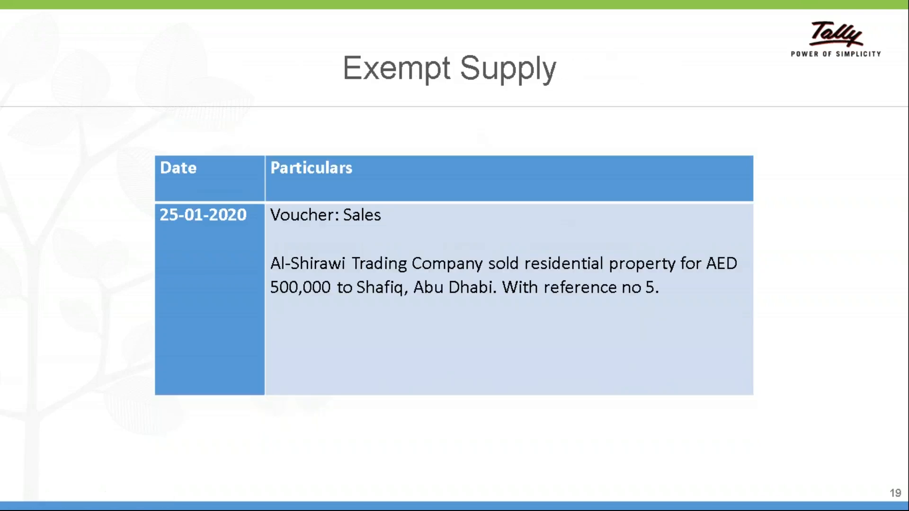
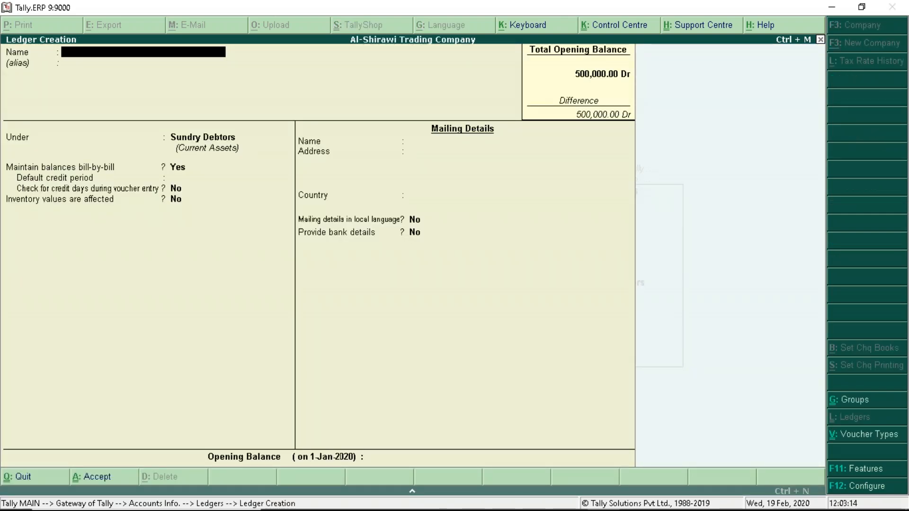
Step: Start a ledger named Raw Cafe under Sundry Debtors, keeping bill-by-bill balances at Yes and the default credit period blank
type("Raw Cafe")
key("Return")
key("Return")
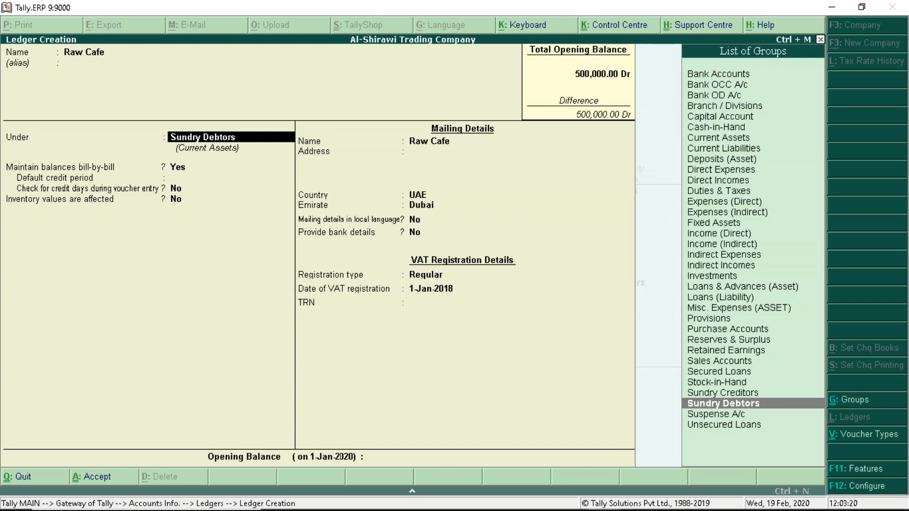
key("Return")
key("Return")
key("Return")
key("Return")
key("Return")
key("Return")
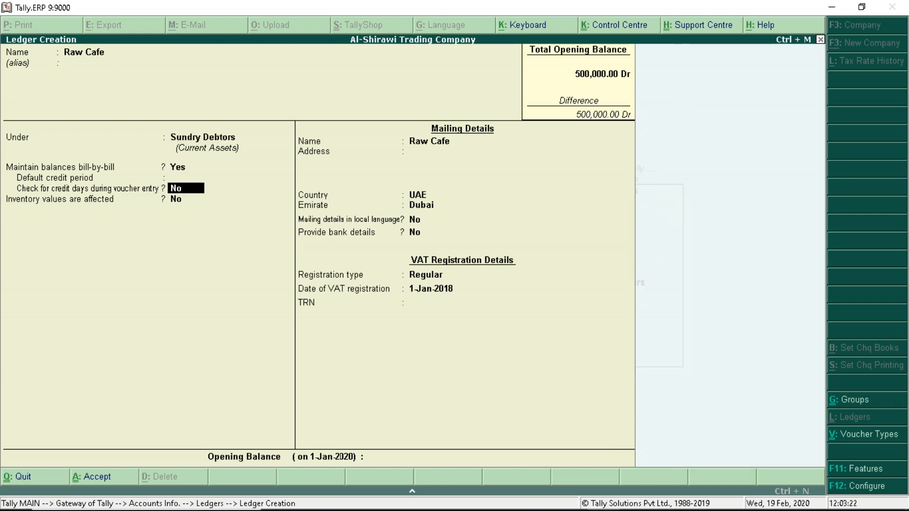
Step: Set the customer's emirate to Sharjah, keeping country UAE, Regular registration type and VAT registration date 1-Jan-2018
key("Return")
type("S")
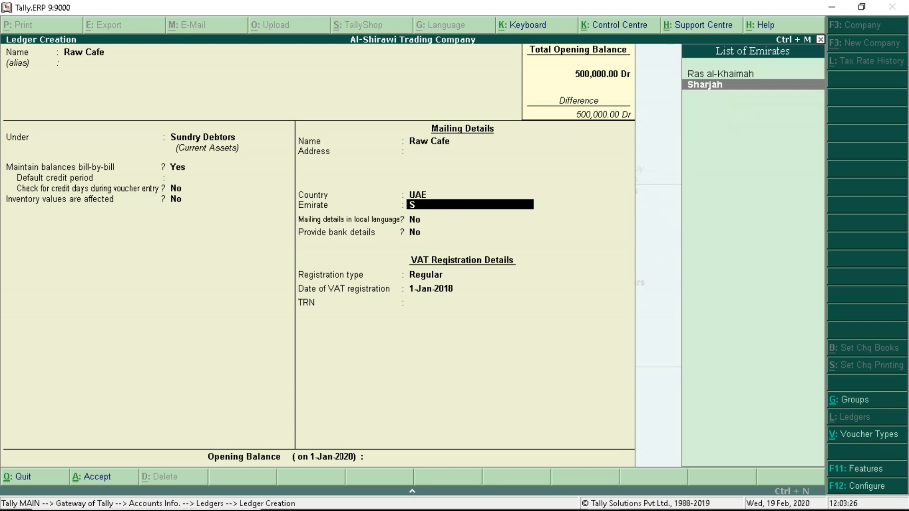
key("Return")
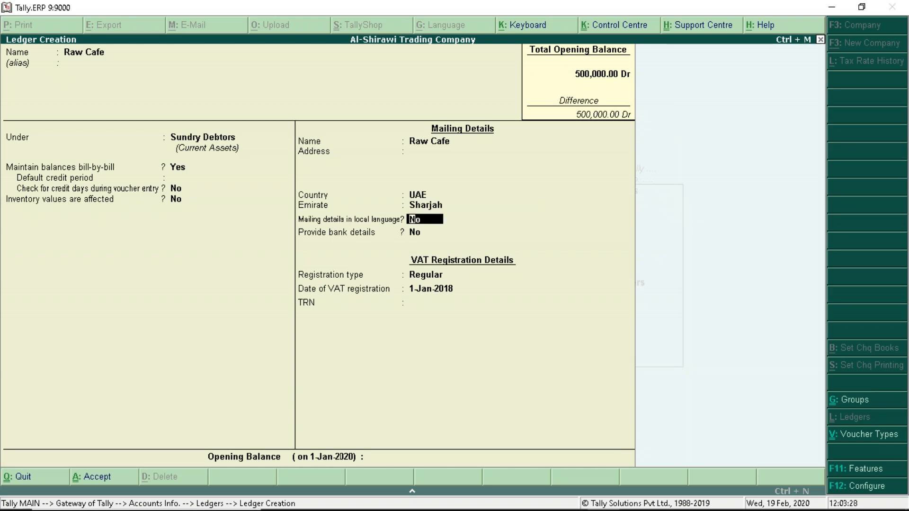
key("Return")
key("Return")
key("Return")
key("Return")
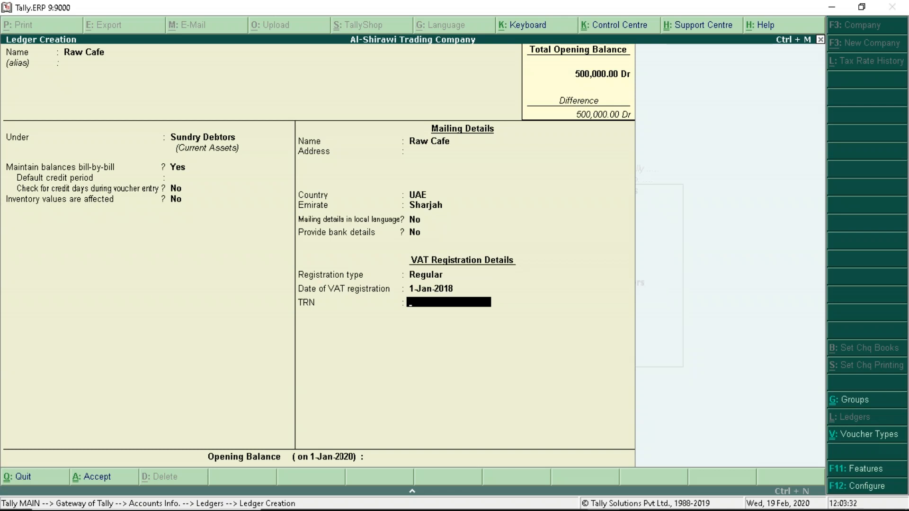
Step: Enter the customer's tax registration number (TRN) and save the Raw Cafe ledger
type("4567887654")
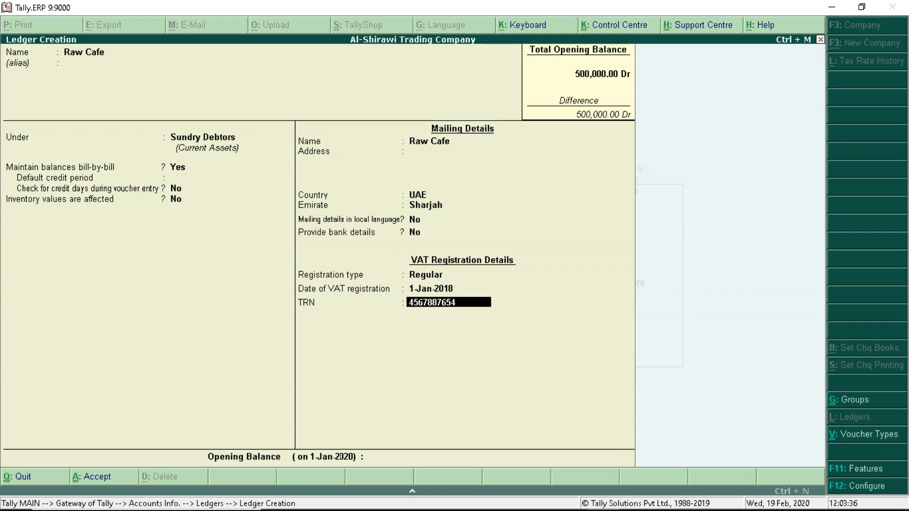
type("32123")
key("Return")
key("Return")
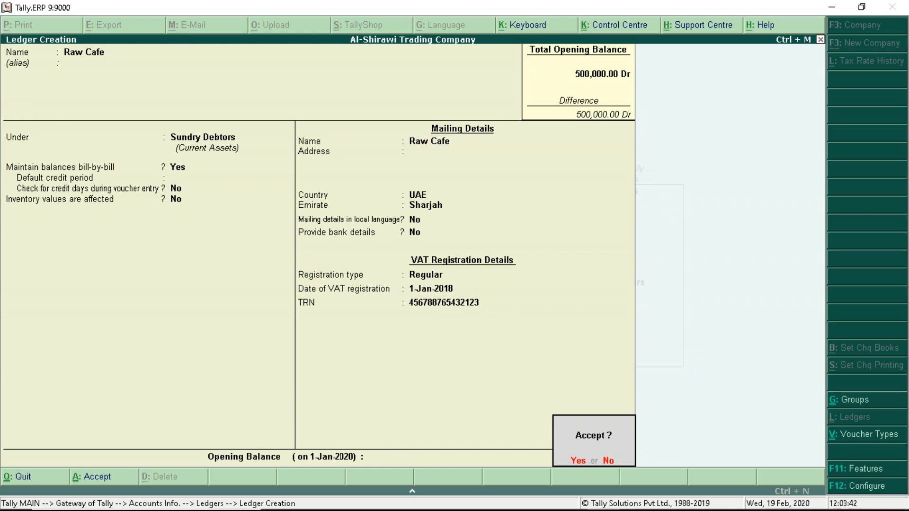
key("Return")
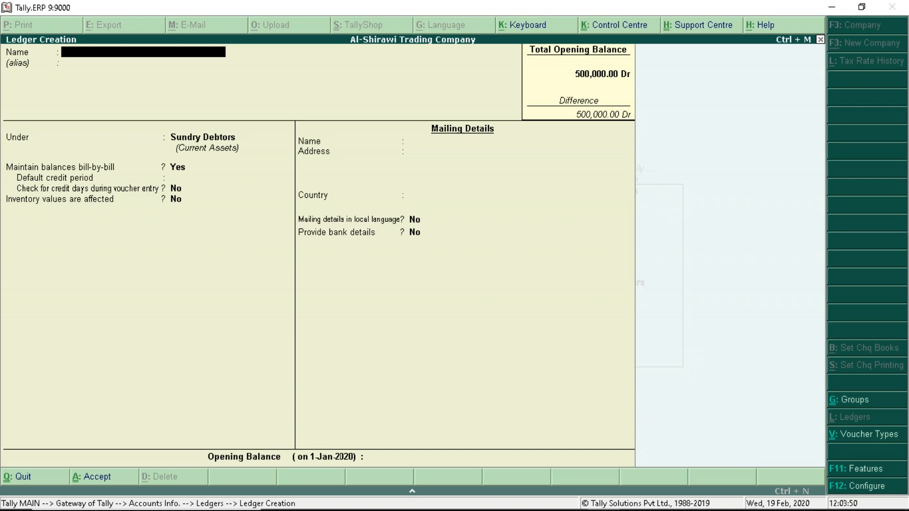
Step: Leave ledger creation and open the creation form for a single stock item in the inventory masters
key("Escape")
key("Return")
key("Escape")
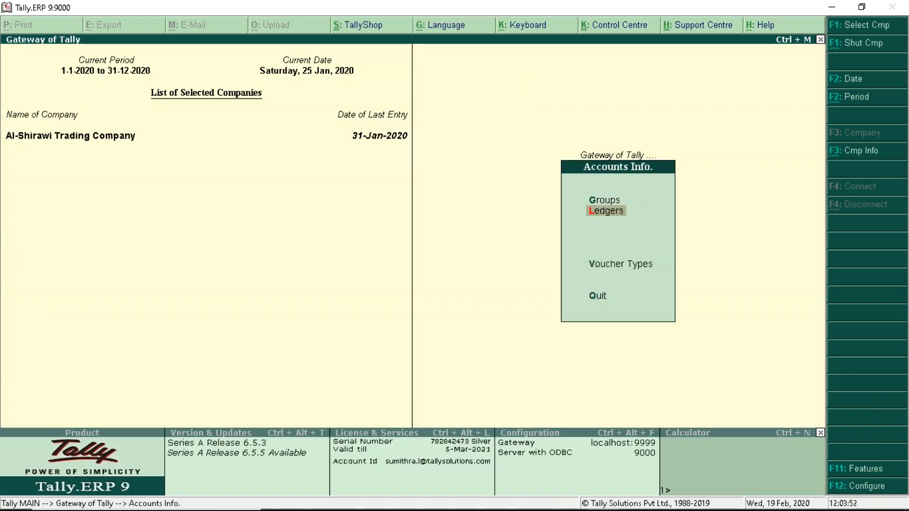
key("Escape")
key("Down")
key("Return")
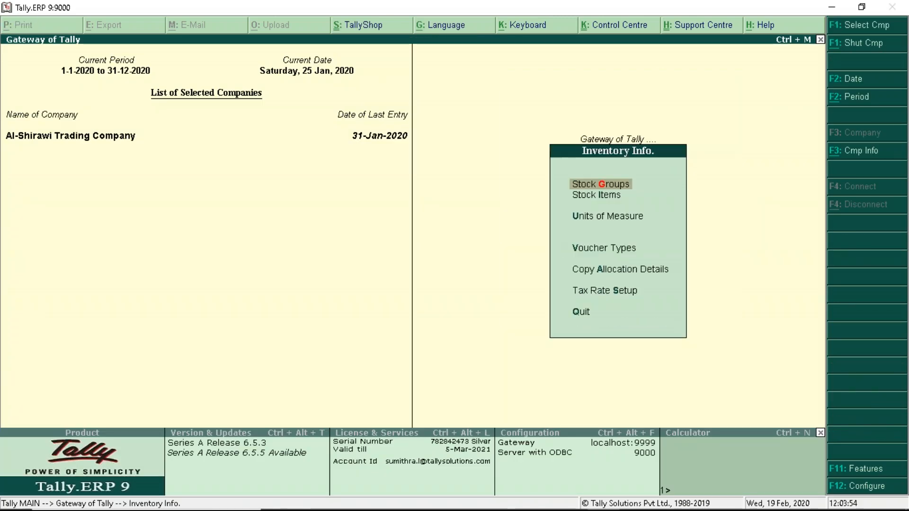
key("Down")
key("Return")
key("Return")
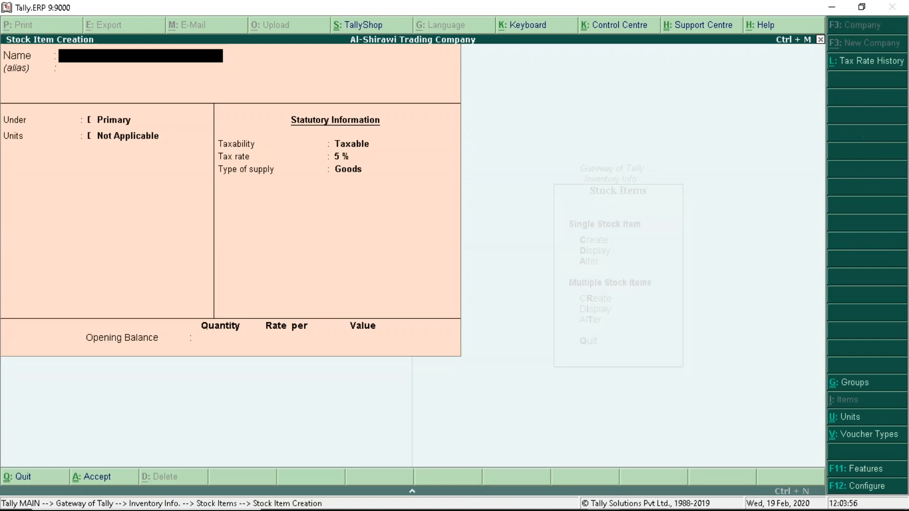
Step: Check the item on the Inclusive of Tax slide in PowerPoint, and start stock item Roasted Coffee Beans under Primary with unit Kgs in Tally.ERP 9
key("alt+Tab")
key("alt+Tab")
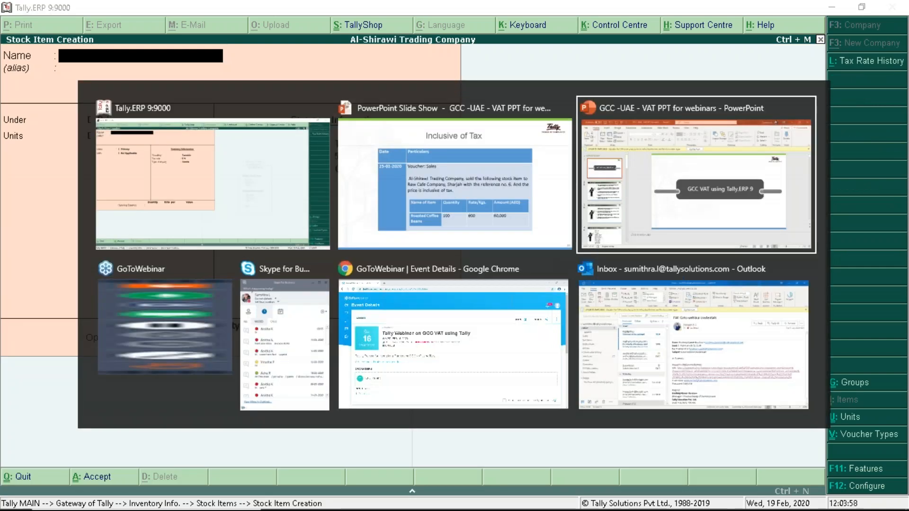
key("alt+shift+Tab")
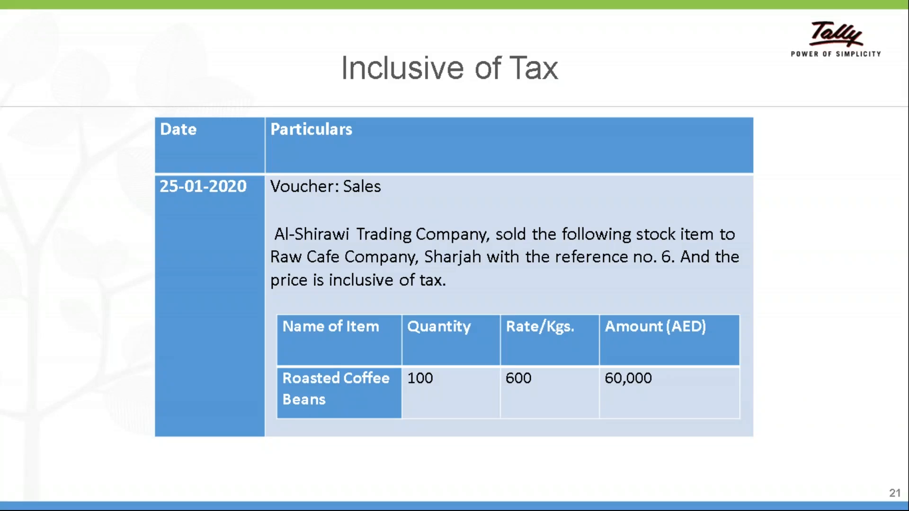
key("alt+Tab")
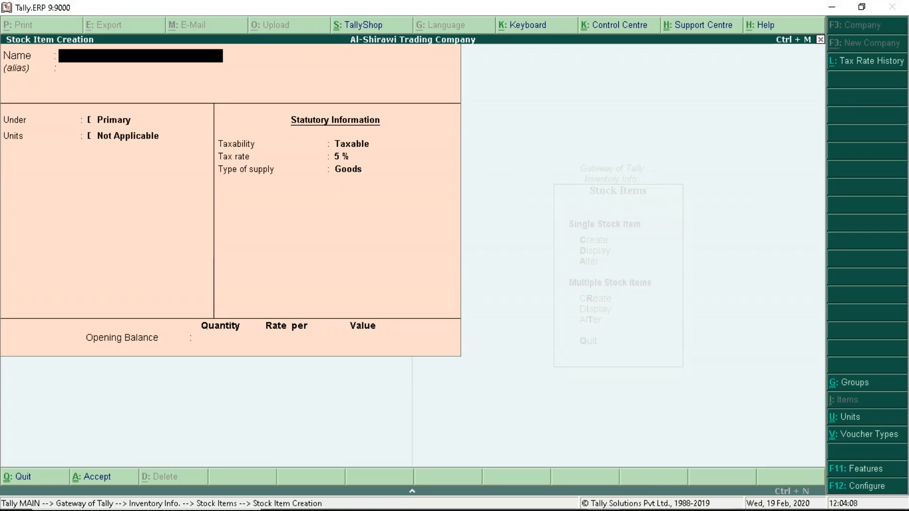
type("Roasted")
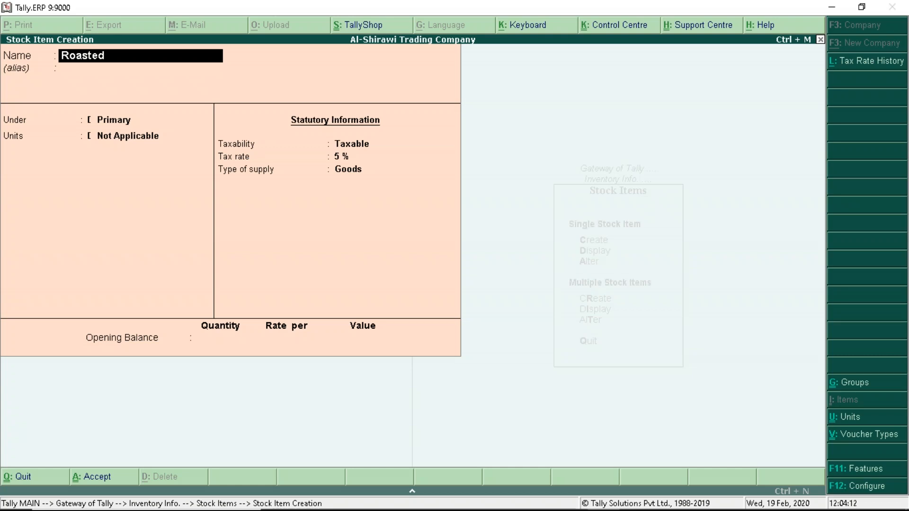
type(" Coffee Beans")
key("Return")
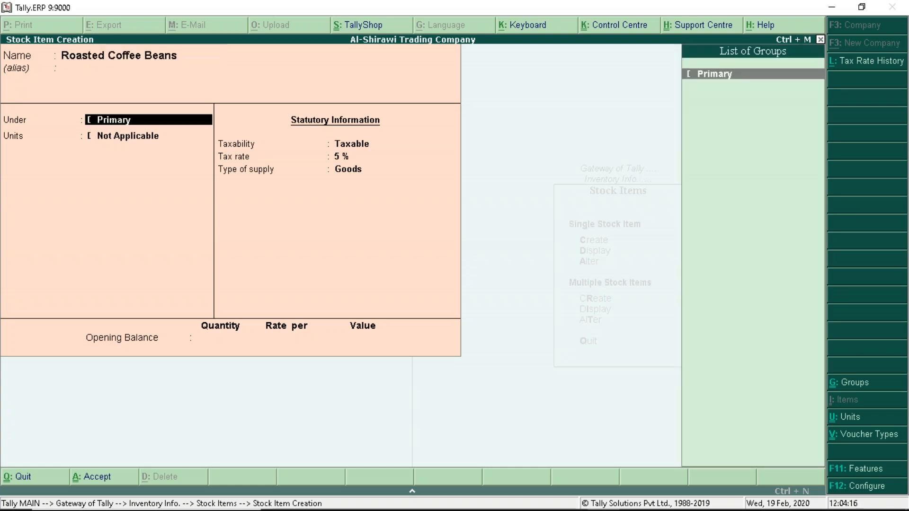
key("Return")
key("Down")
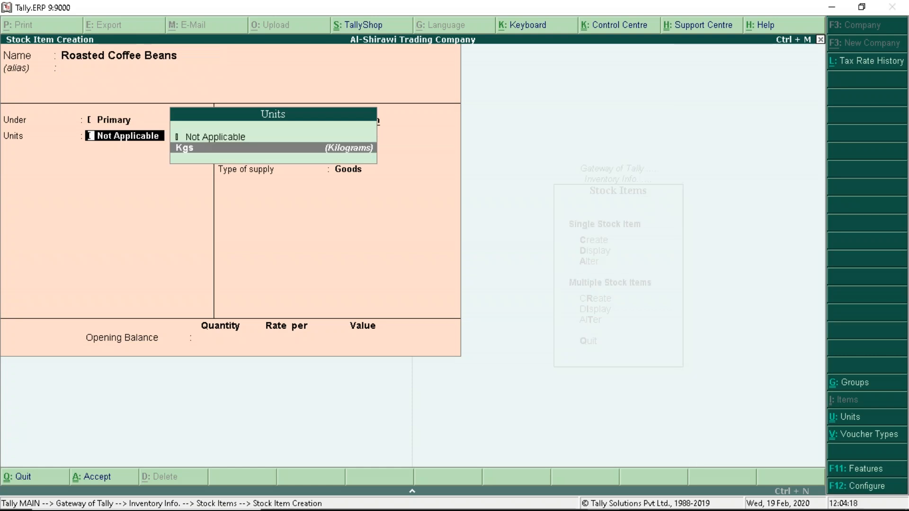
Step: Assign Kgs as the unit of Roasted Coffee Beans and allow inclusive of tax for stock items in the item configuration
key("Return")
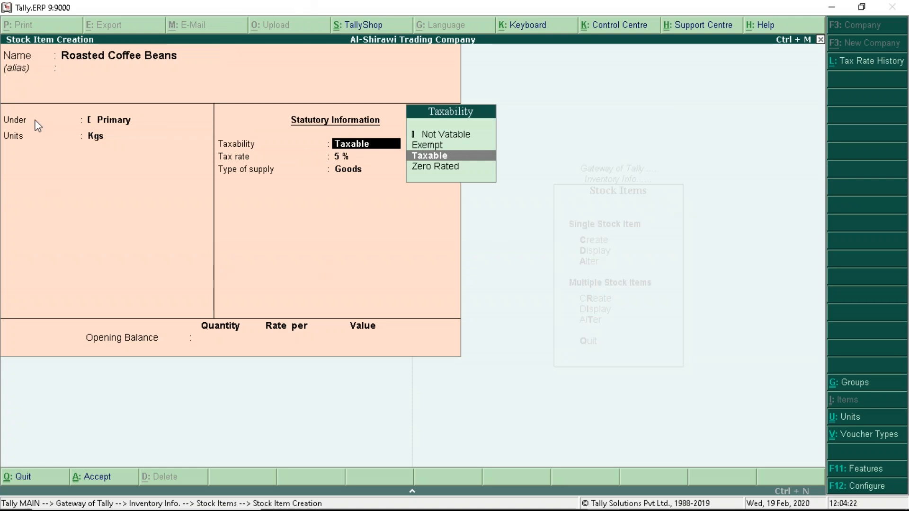
left_click(857, 491)
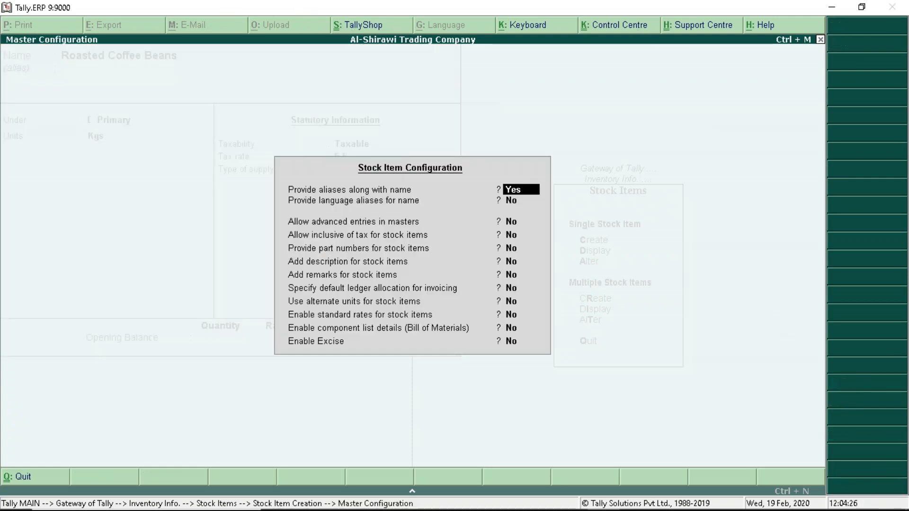
key("Return")
key("Return")
key("Return")
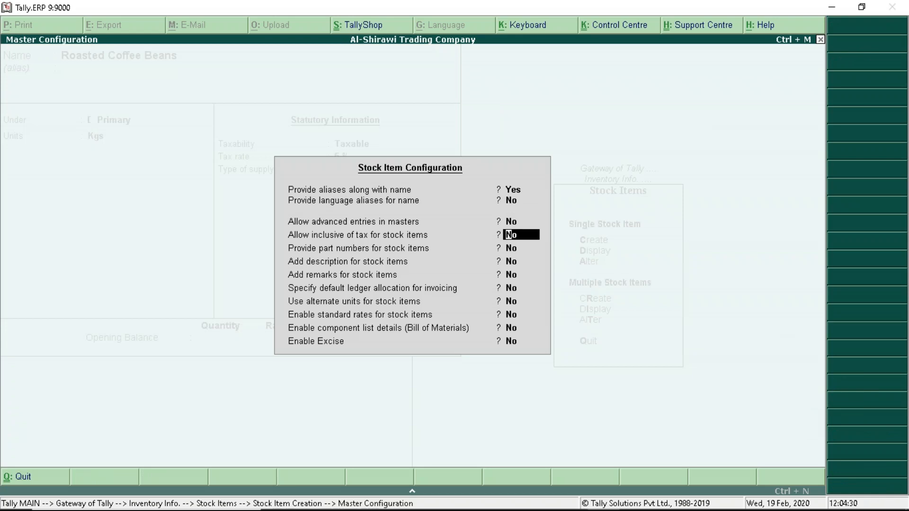
type("Y")
key("ctrl+a")
key("ctrl+a")
Step: Mark Roasted Coffee Beans as inclusive of duties and taxes and save the stock item without an opening balance
key("Return")
key("Return")
key("Return")
key("Return")
key("Return")
key("Return")
key("Return")
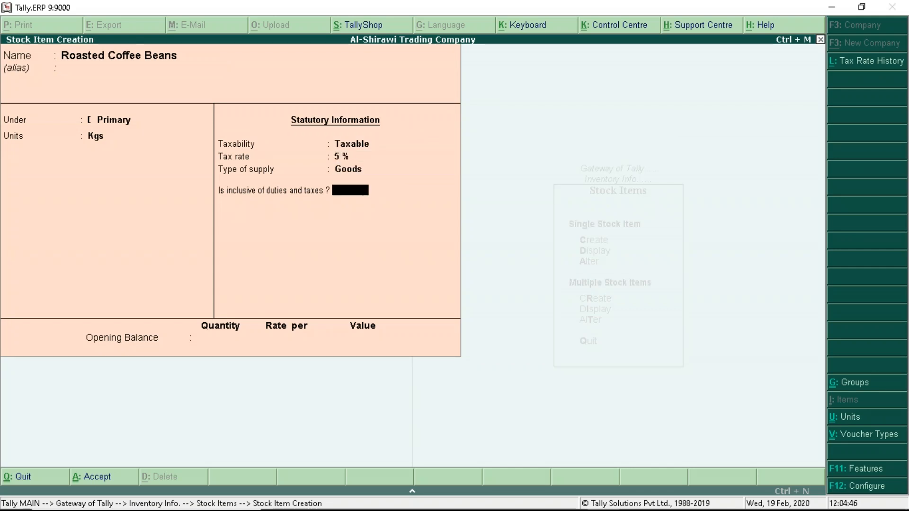
type("Yes")
key("Return")
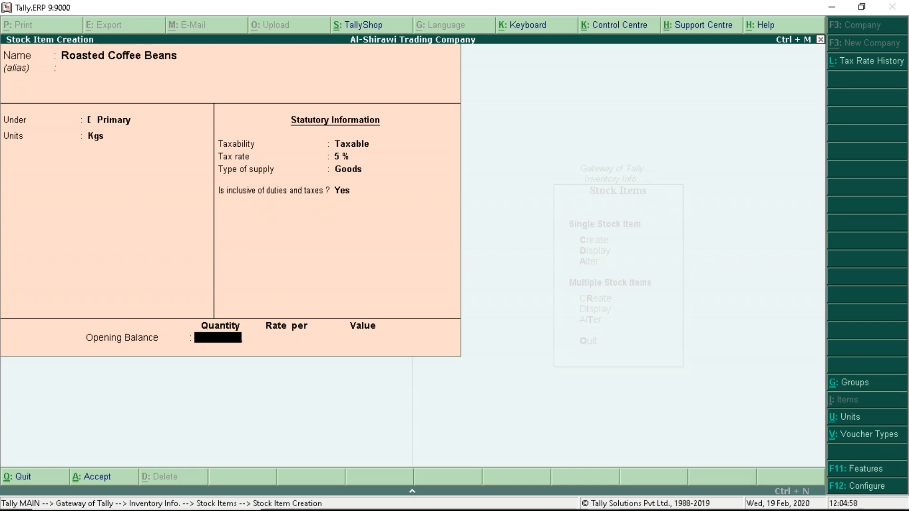
key("Return")
key("Return")
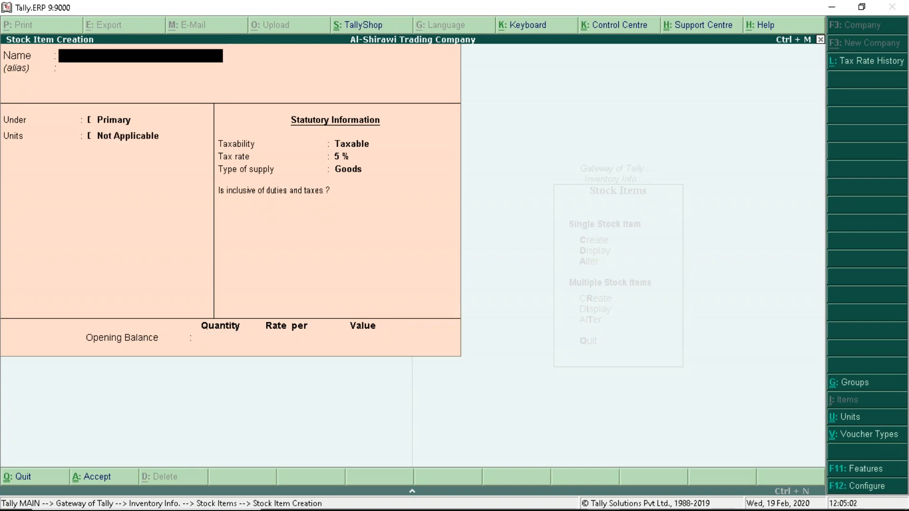
Step: Leave the stock item masters and start a new purchase voucher under Accounting Vouchers
key("Escape")
key("Escape")
key("Escape")
key("Escape")
key("Escape")
key("Down")
key("Down")
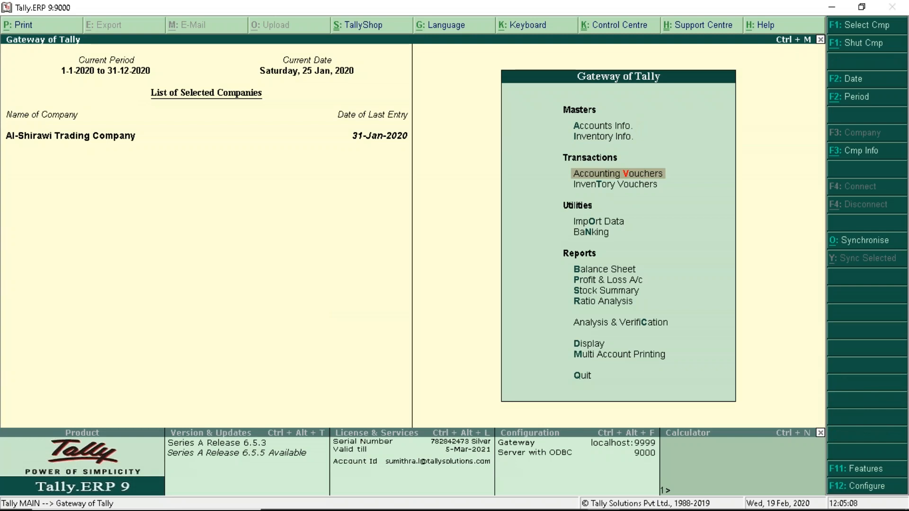
key("Return")
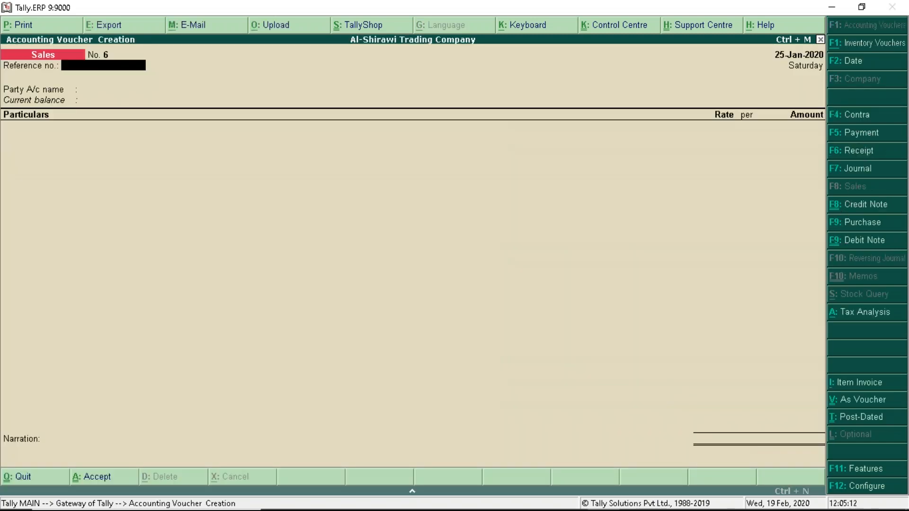
left_click(850, 223)
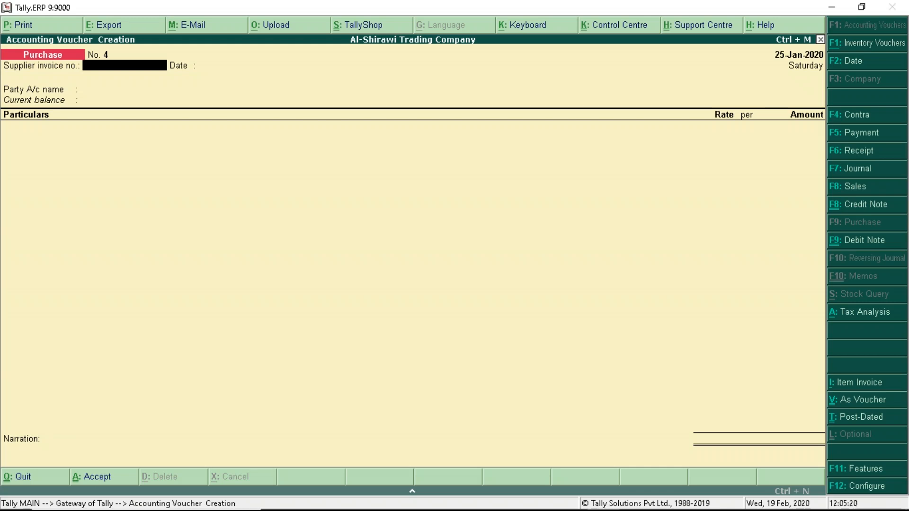
Step: Enter supplier invoice number 4 dated 25-Jan-2020 and switch the purchase voucher to item invoice mode
key("Return")
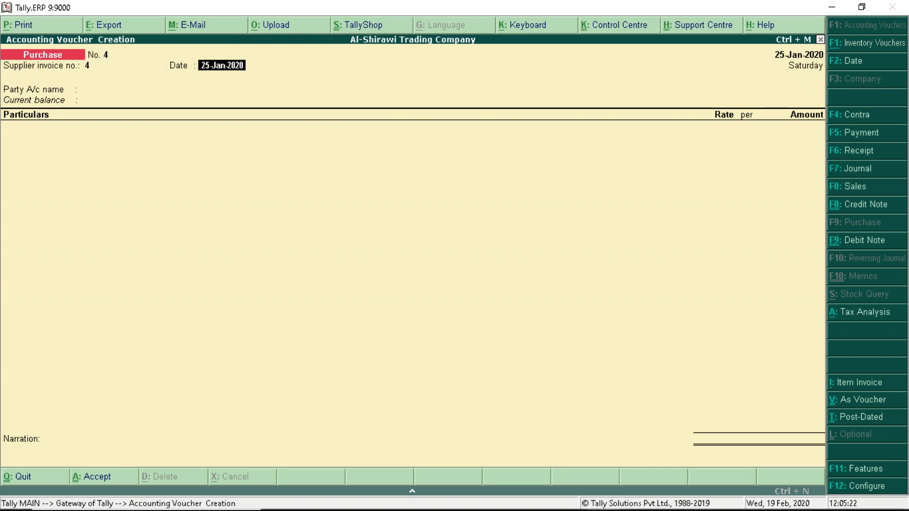
key("Return")
type("Ma")
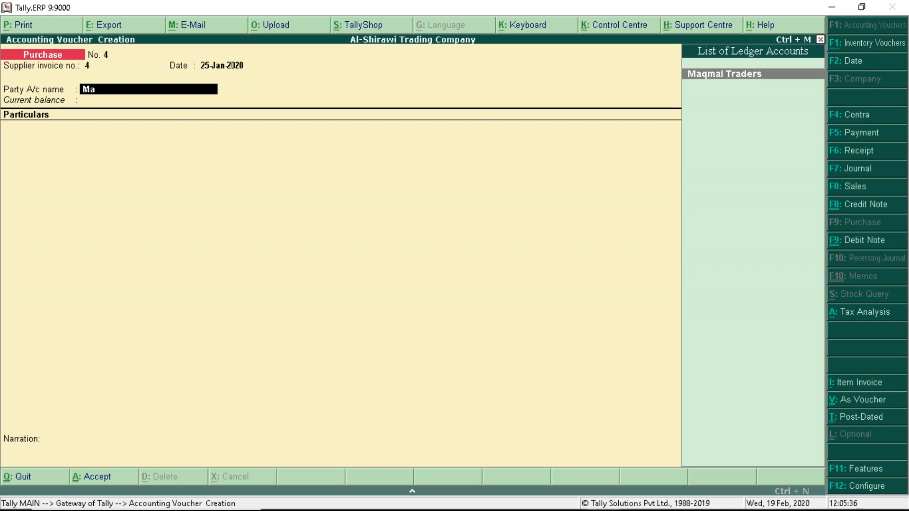
key("alt+i")
key("Return")
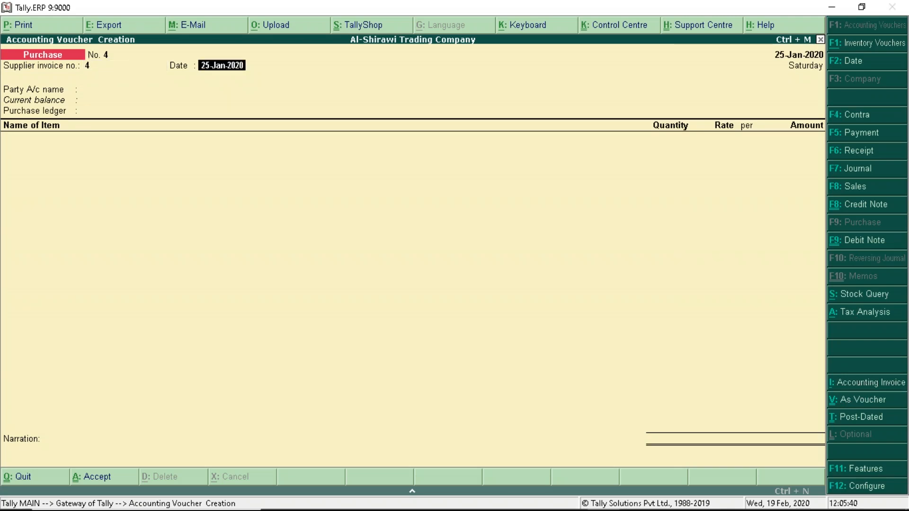
Step: Set the purchase voucher's party account to Maqmal Traders and its purchase ledger to Taxable Purchase
key("Return")
type("M")
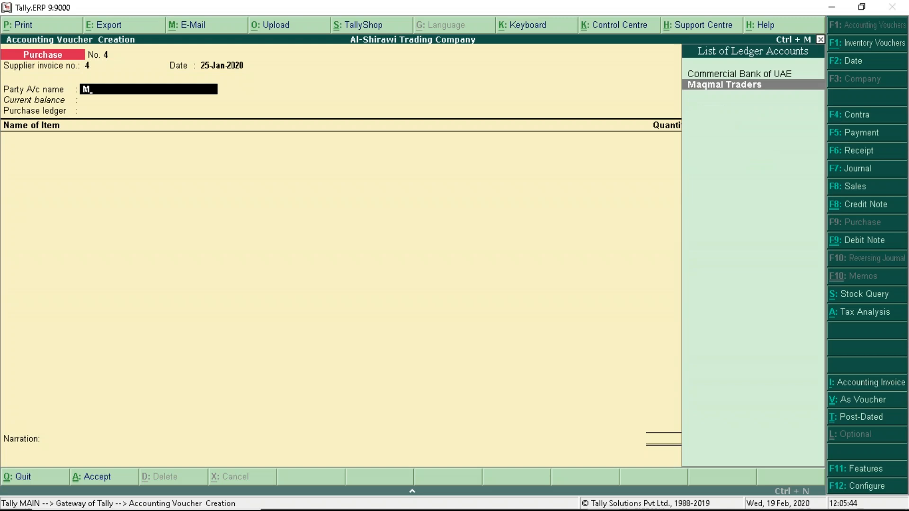
key("Return")
key("Return")
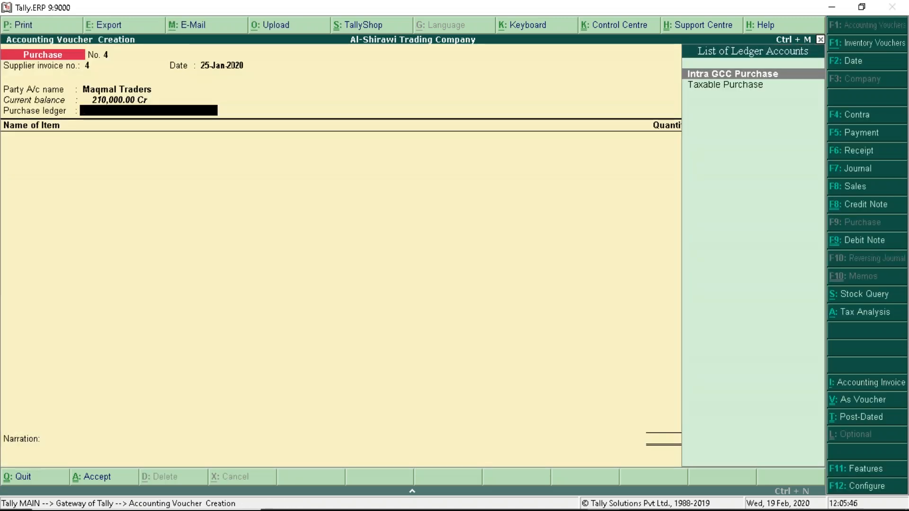
key("Down")
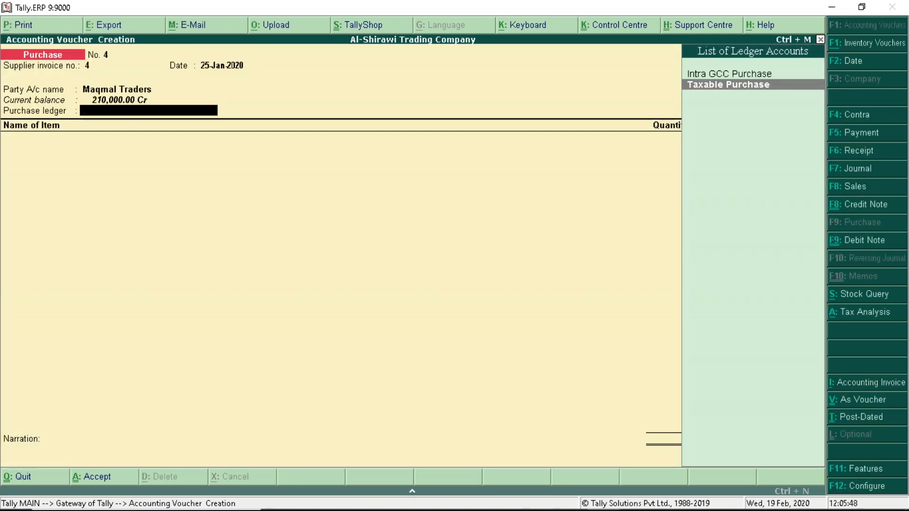
key("Return")
Step: Add 100 Kgs of Roasted Coffee Beans at a rate of 500 per Kg to the purchase voucher
key("Down")
key("Down")
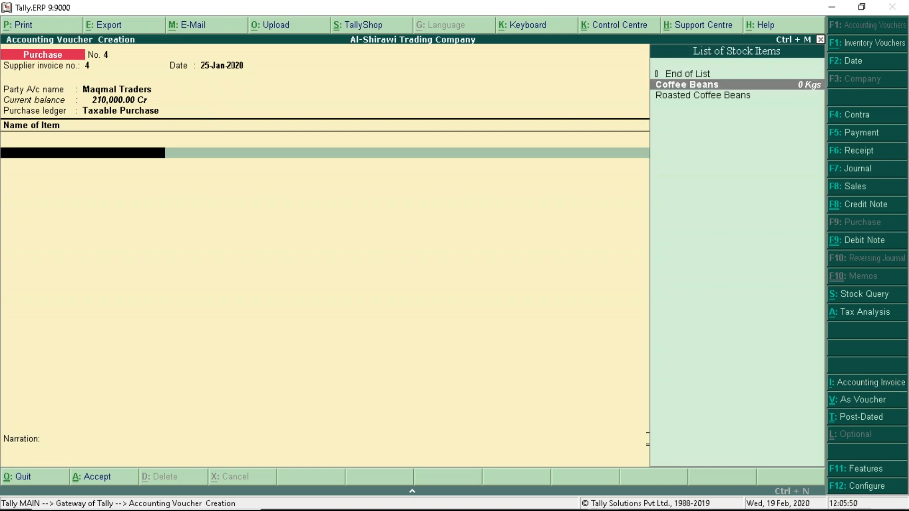
key("Return")
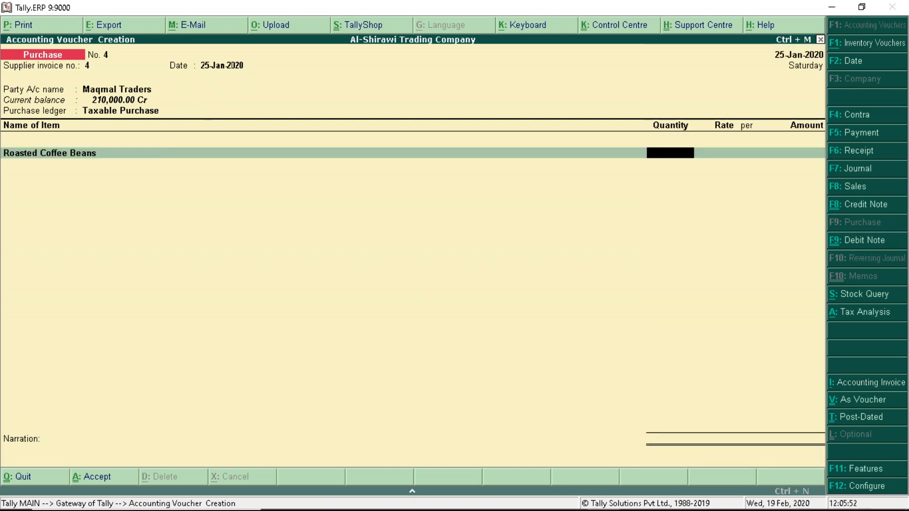
type("100")
key("Return")
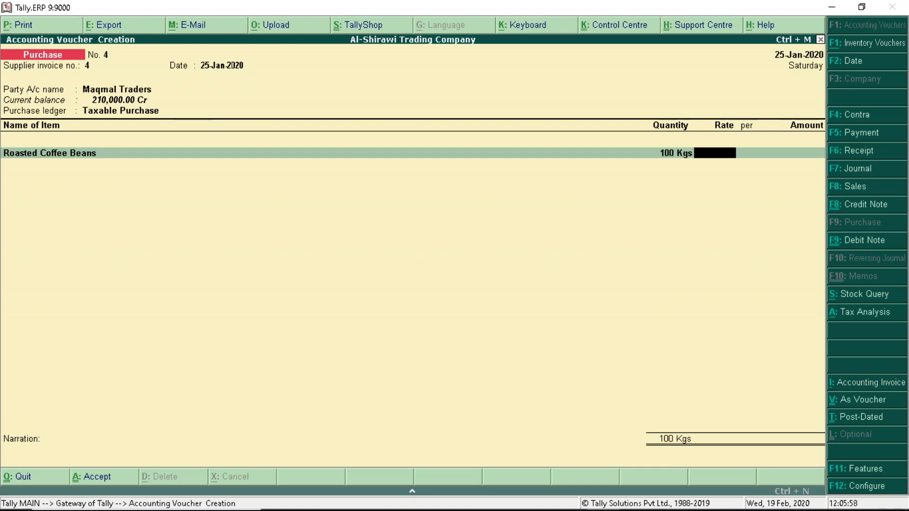
type("500")
key("Return")
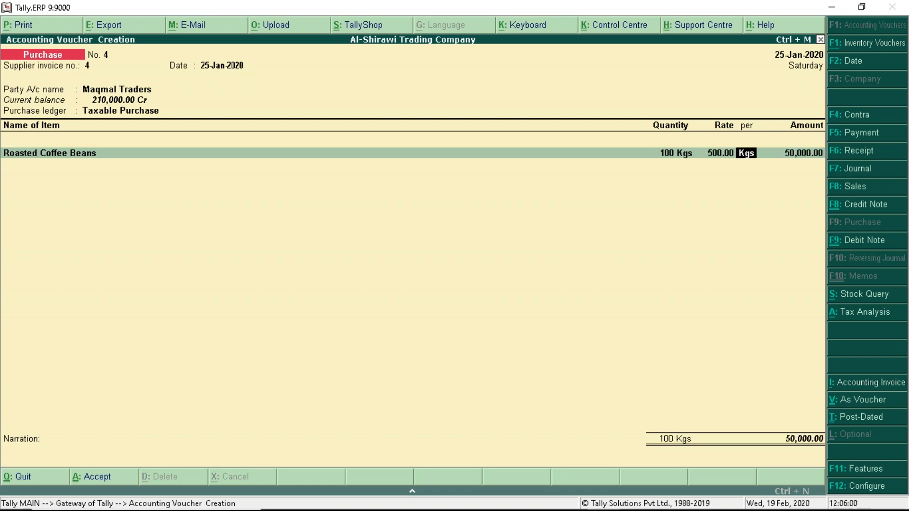
key("Return")
key("Return")
key("Return")
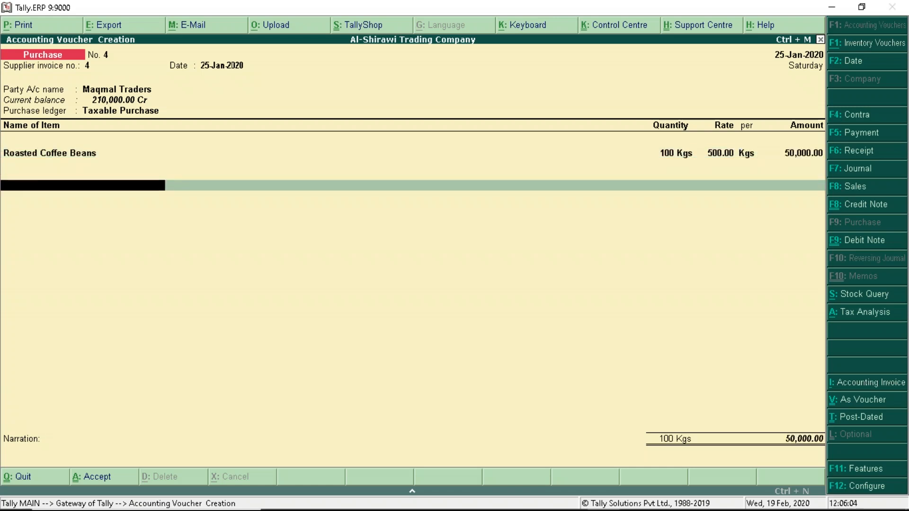
Step: Add the VAT ledger to the purchase voucher, keep the new bill reference 4 and save the voucher
type("Vat")
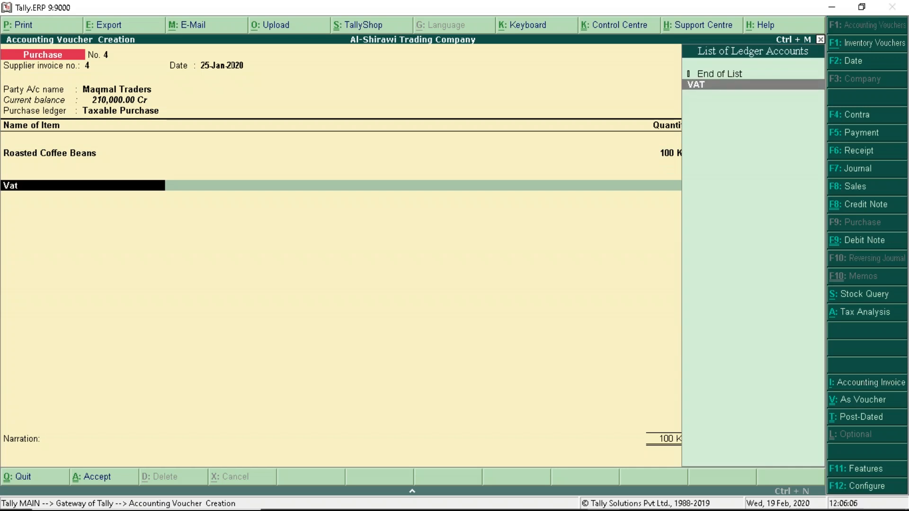
key("Return")
key("Return")
key("Return")
key("Return")
key("Return")
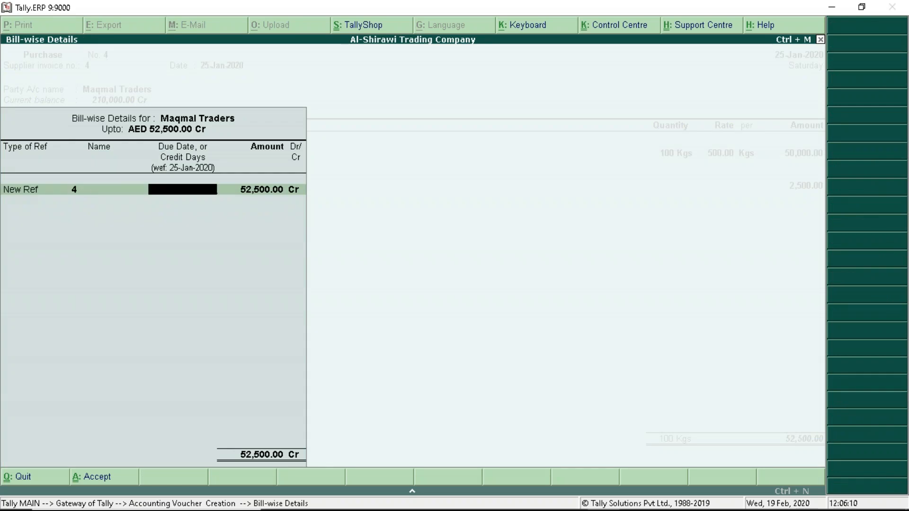
key("Return")
key("Return")
key("Return")
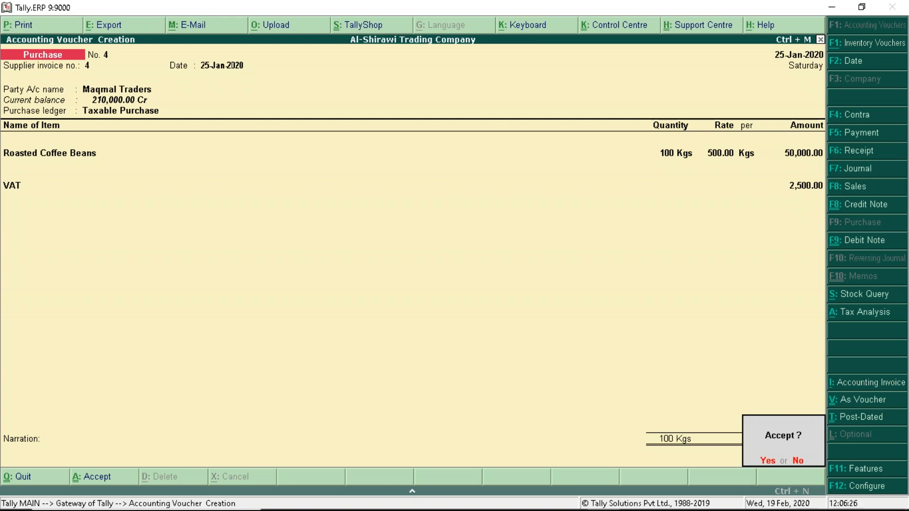
key("y")
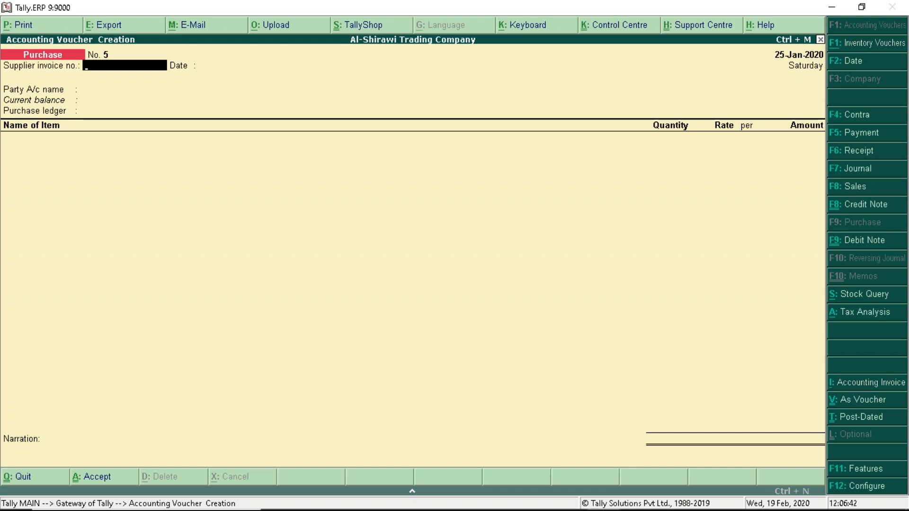
Step: Start a new sales voucher with reference number 6
left_click(850, 188)
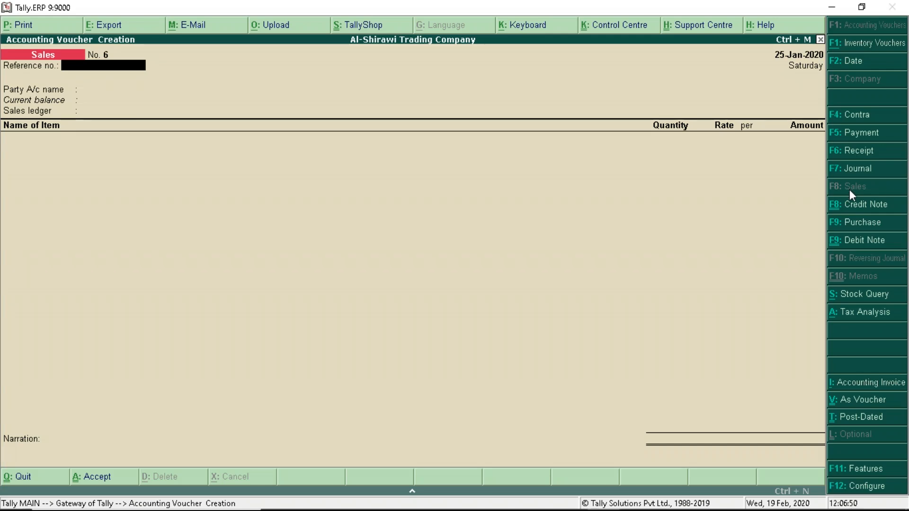
type("6")
key("Return")
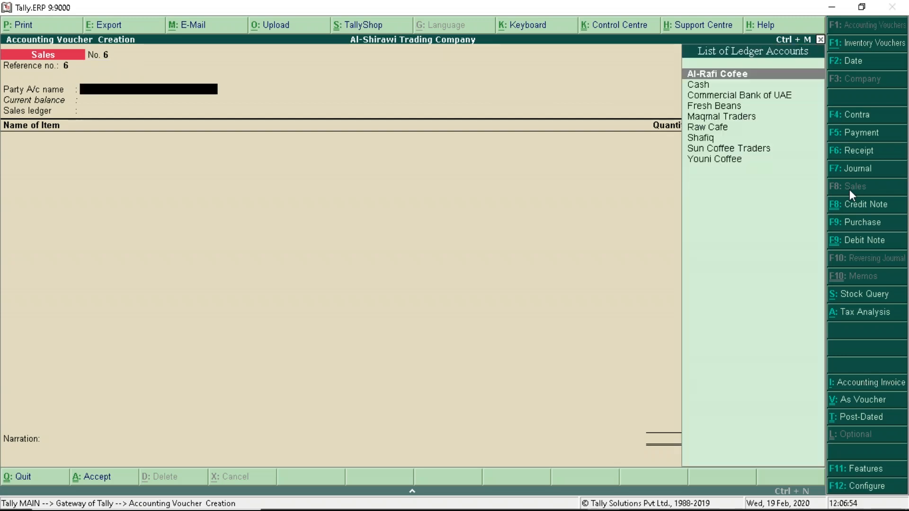
Step: Allow entry of rate inclusive of tax for stock items in the sales invoice configuration
key("BackSpace")
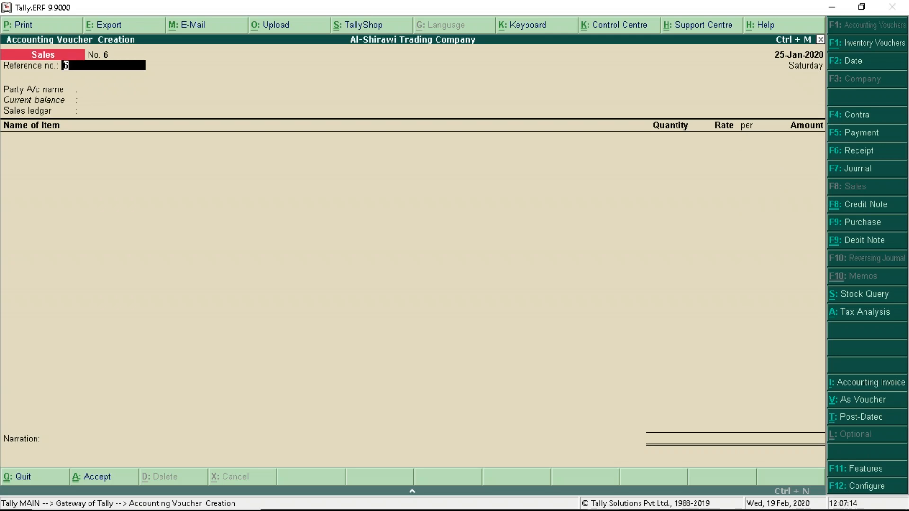
key("F12")
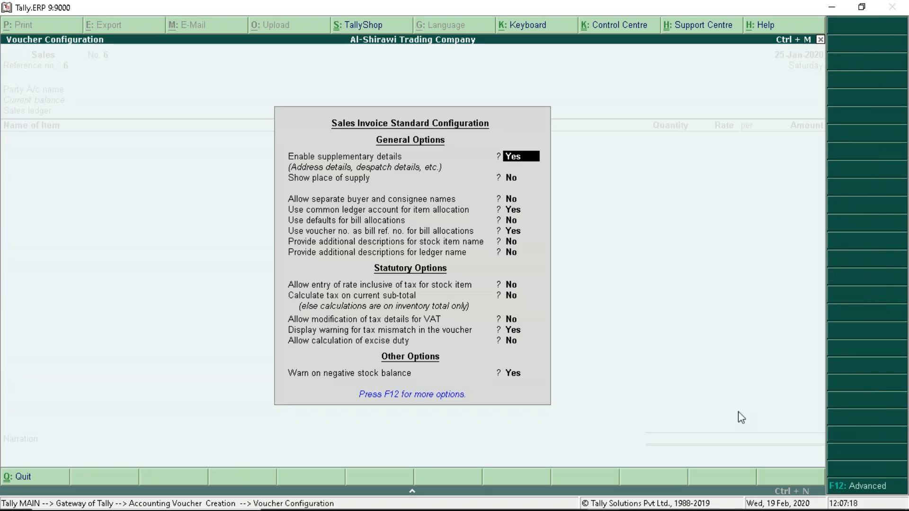
left_click(513, 285)
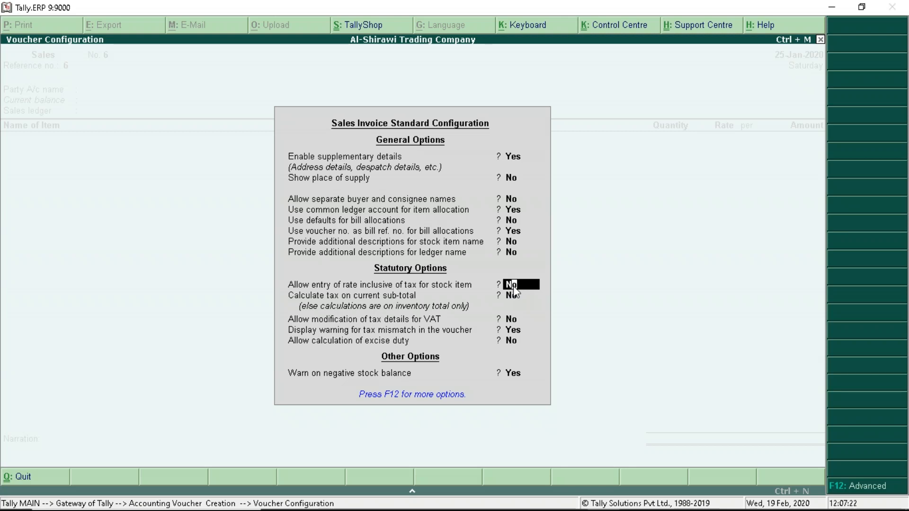
type("Yes")
key("ctrl+a")
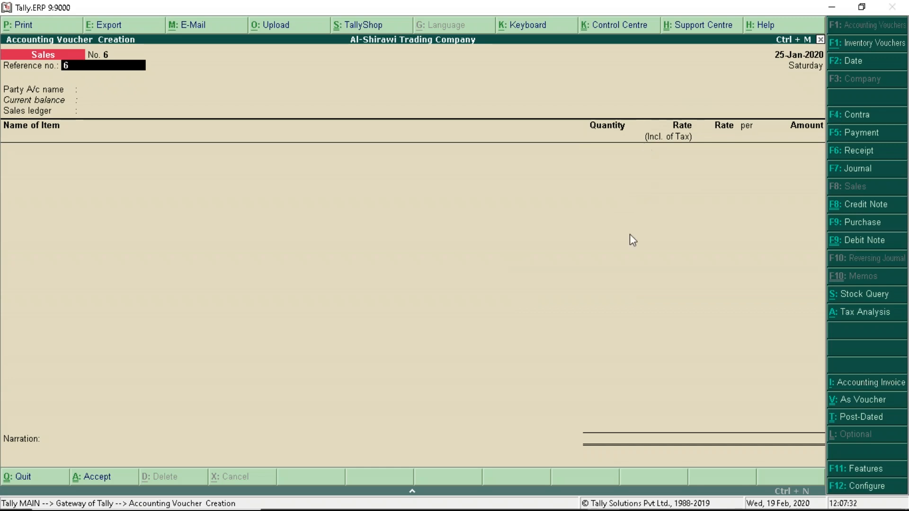
Step: Set the sales voucher's party account to Raw Cafe and its sales ledger to Taxable Sales
key("Return")
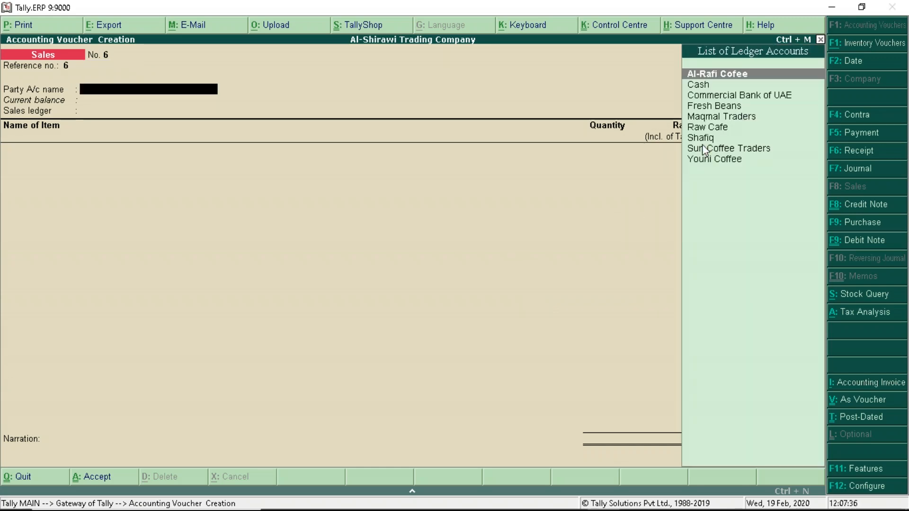
type("Raw Cafe")
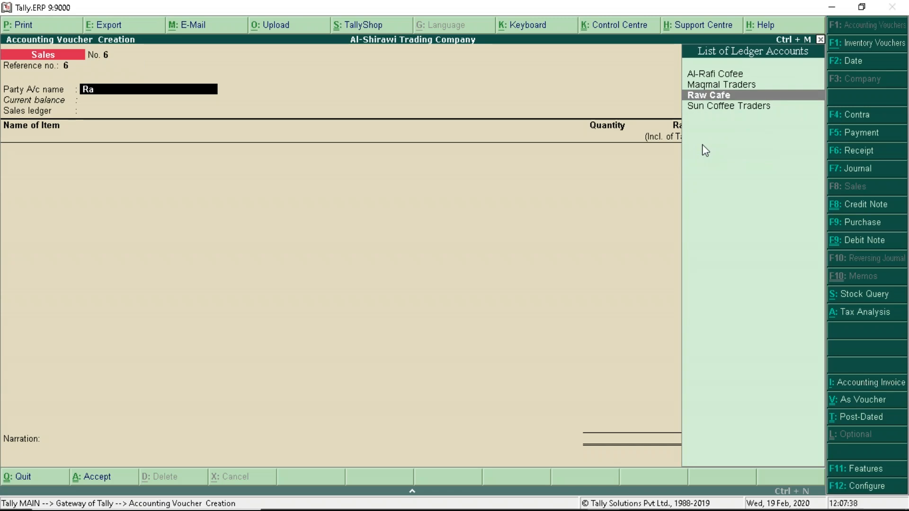
key("Return")
key("ctrl+a")
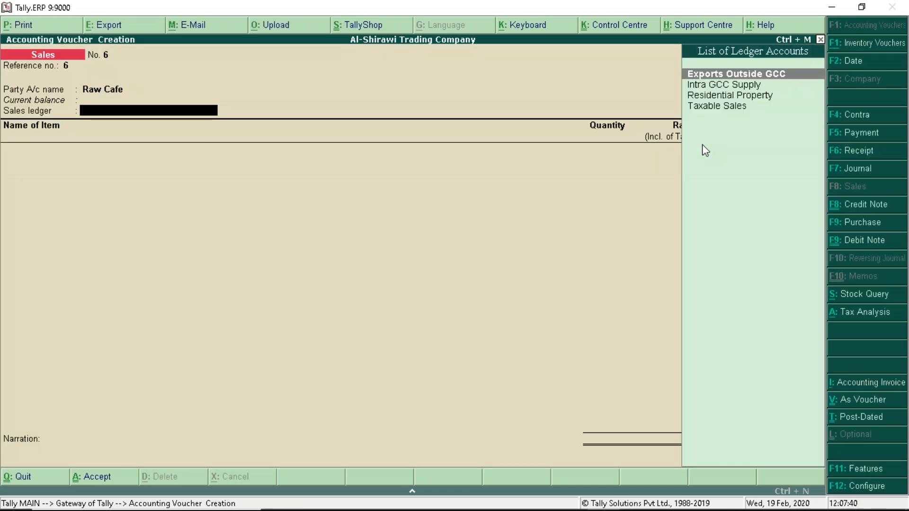
key("Down")
key("Down")
key("Down")
key("Return")
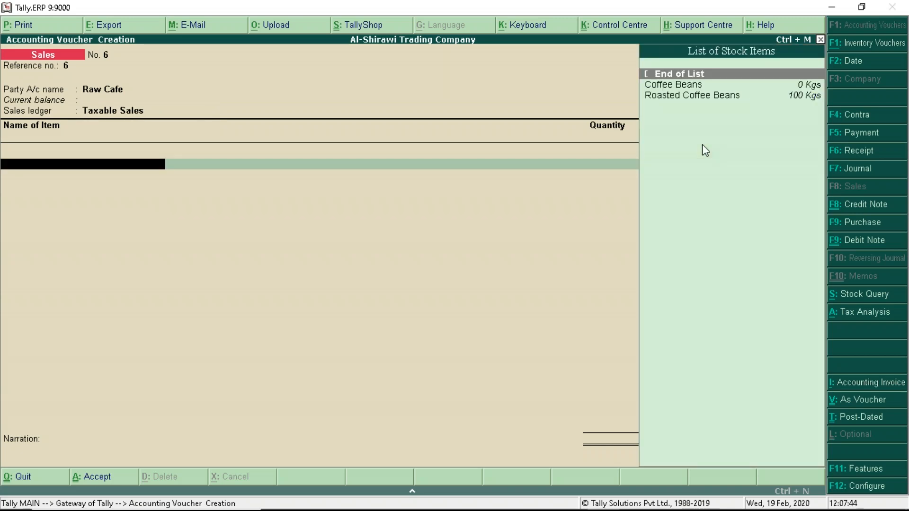
Step: Add Roasted Coffee Beans to the sales voucher with a quantity of 100 Kgs and a tax-inclusive rate of 600
key("Down")
key("Down")
key("Return")
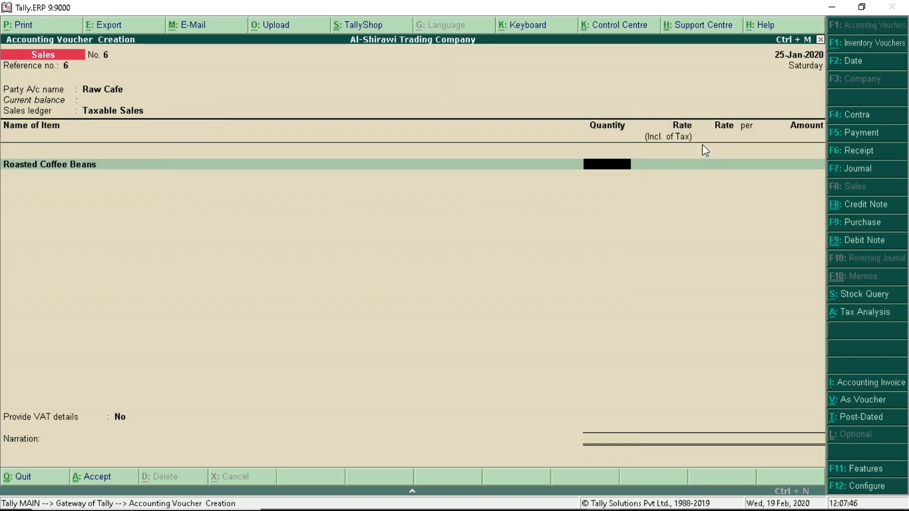
type("100")
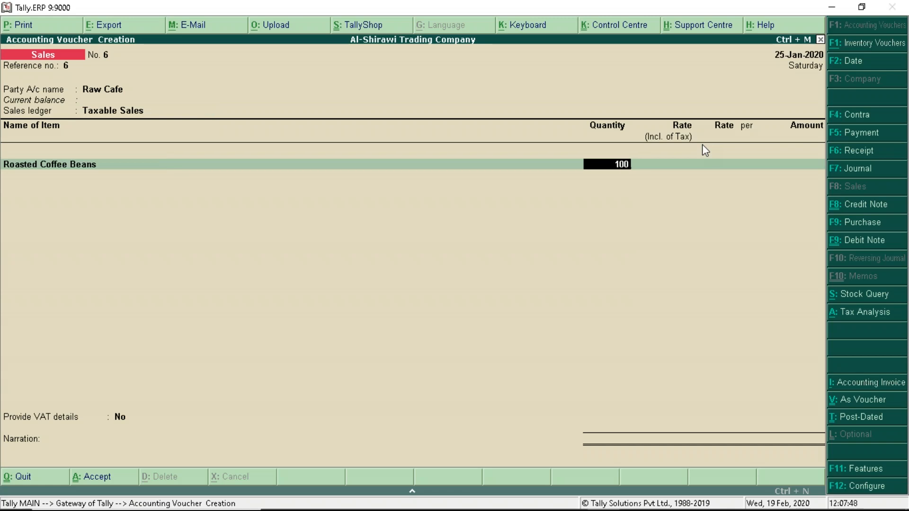
key("Return")
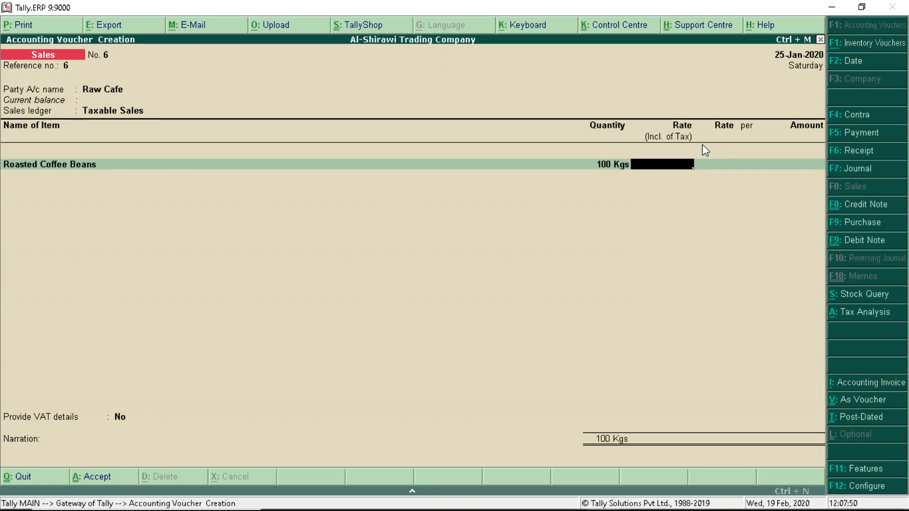
type("600")
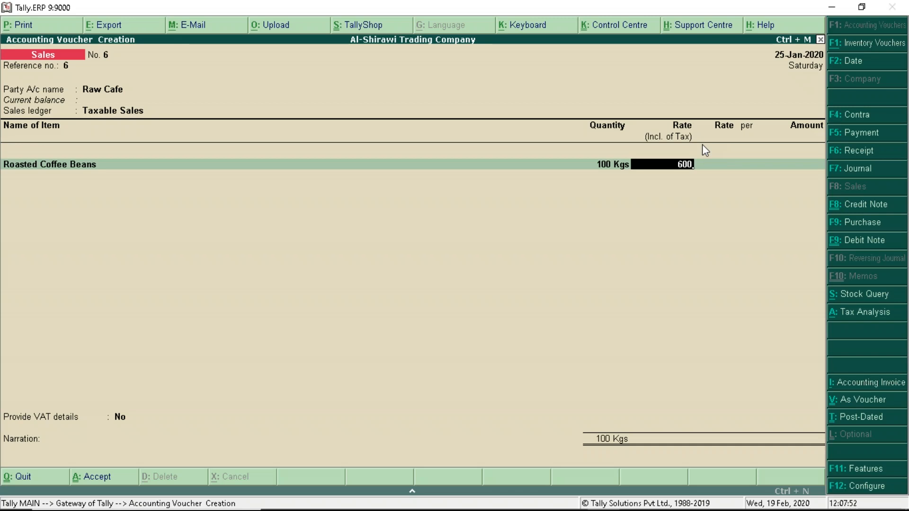
key("Return")
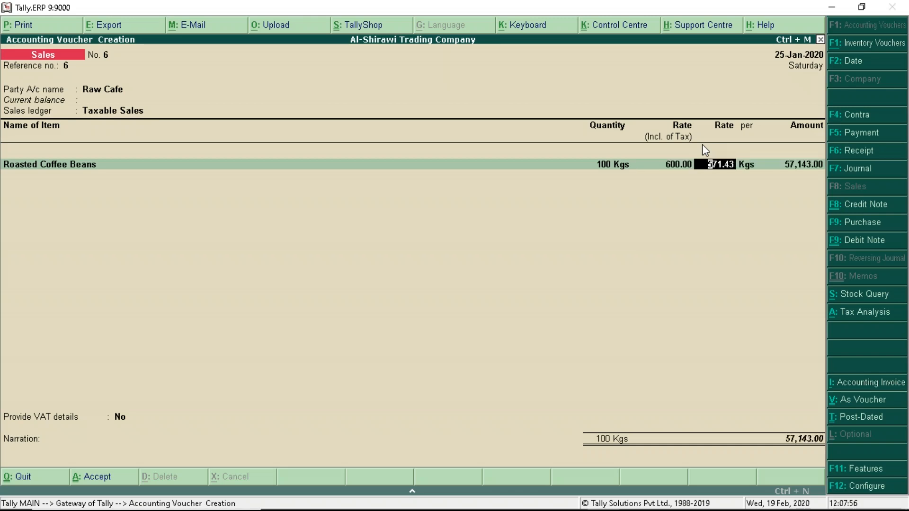
key("Return")
key("BackSpace")
key("BackSpace")
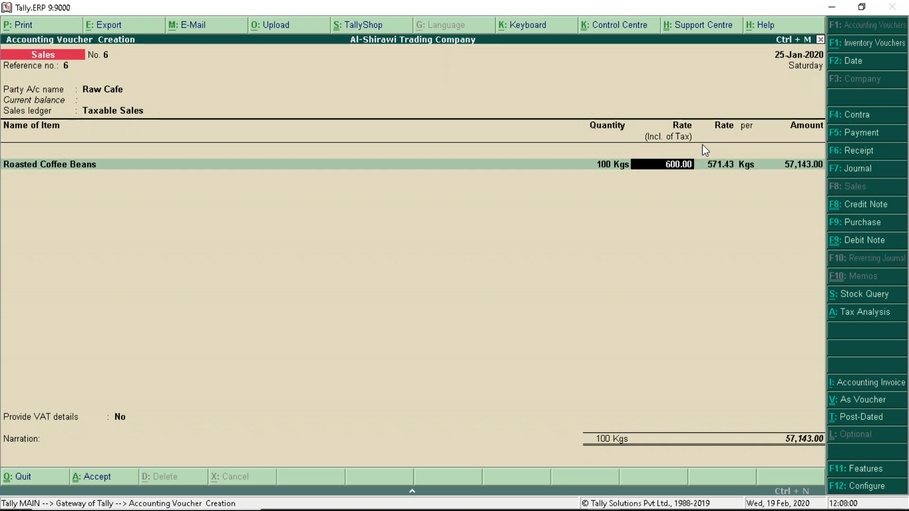
key("Return")
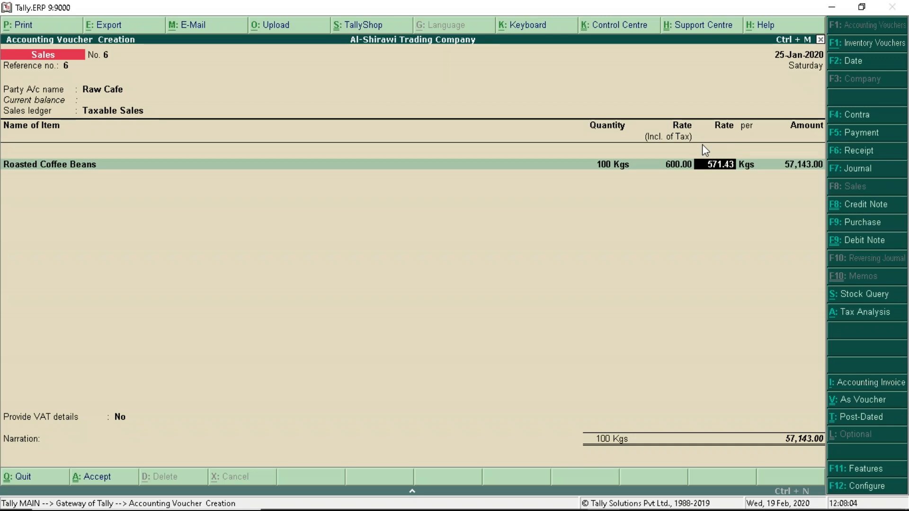
key("Return")
key("Return")
key("Return")
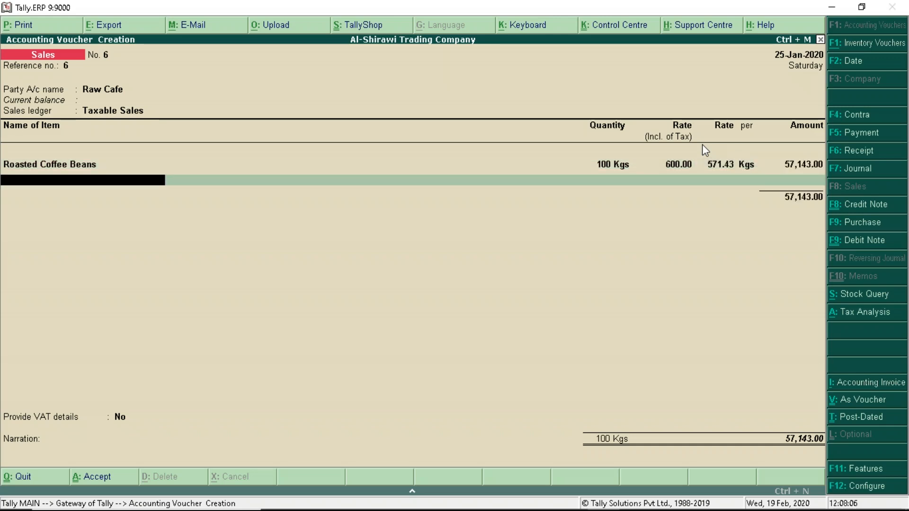
Step: End the item list and add the VAT ledger to the sales voucher
key("Return")
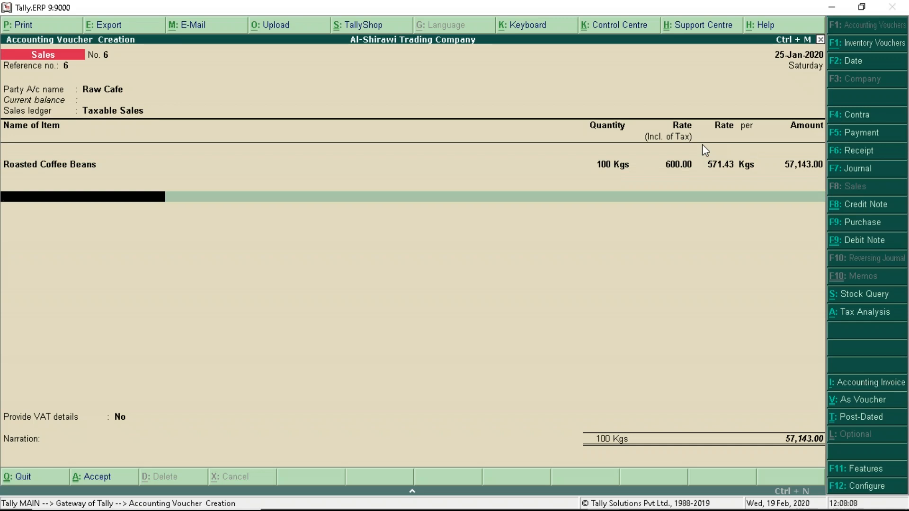
type("Vat")
key("Return")
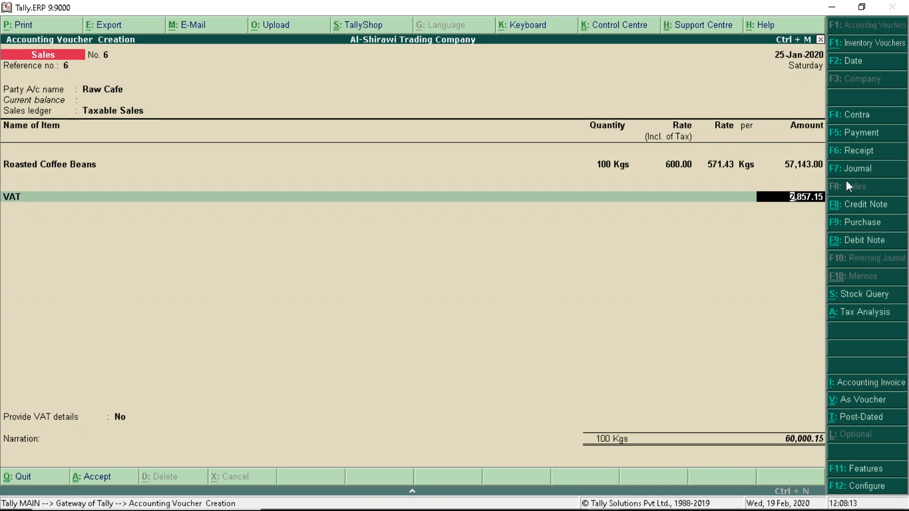
Step: Review the sales voucher's tax analysis in detailed view, including the assessable value and VAT for the item
left_click(843, 317)
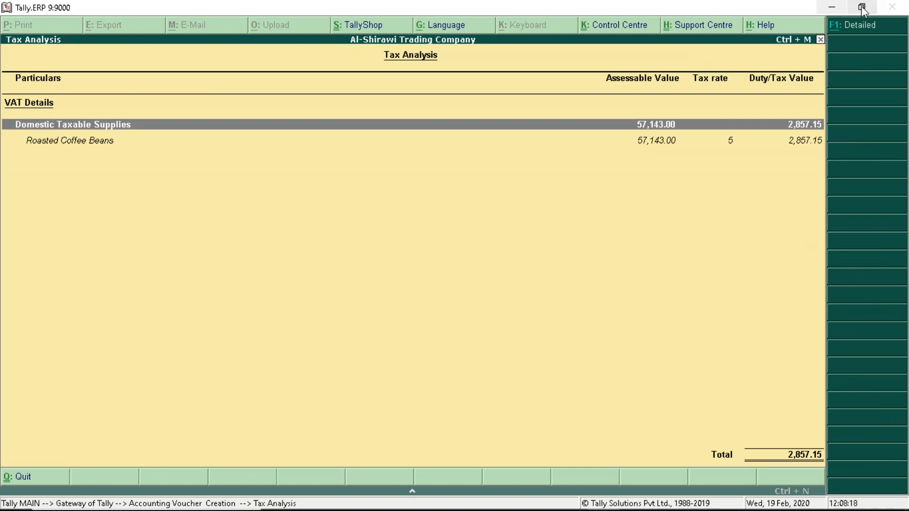
left_click(839, 34)
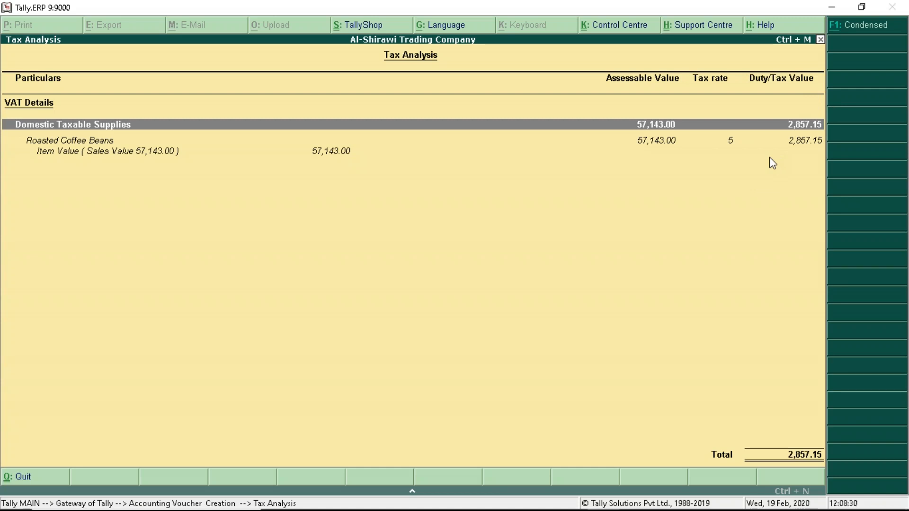
key("Escape")
Step: Keep Provide VAT details at No, save the sales voucher and switch to the PowerPoint slide show
key("Return")
key("Return")
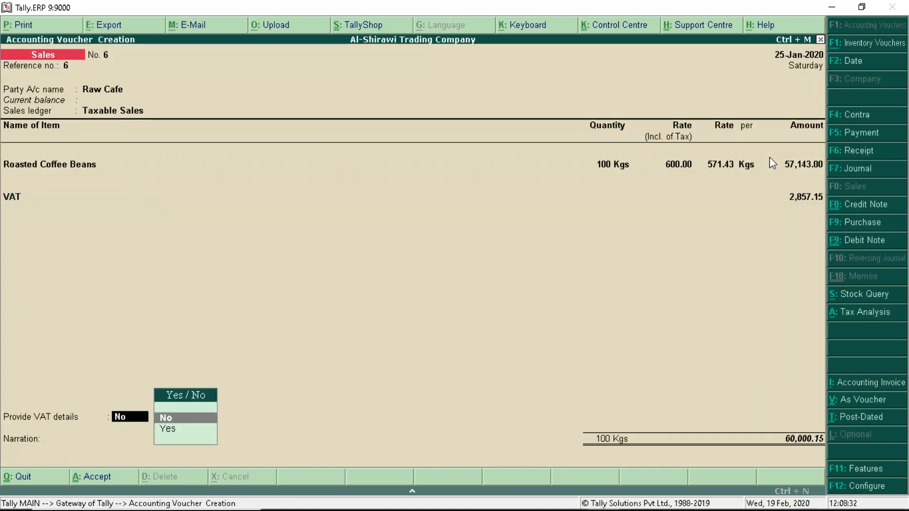
key("Return")
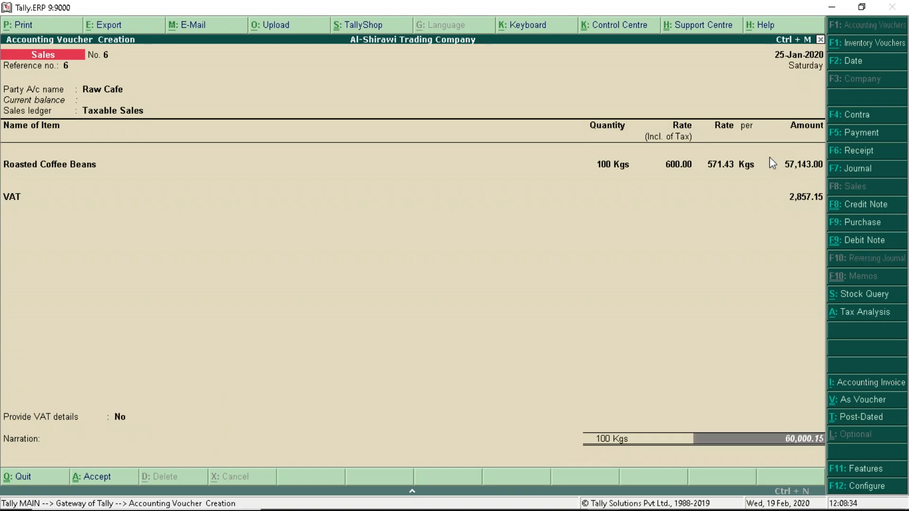
key("Return")
key("Return")
key("Return")
key("Return")
key("Return")
key("Return")
key("Return")
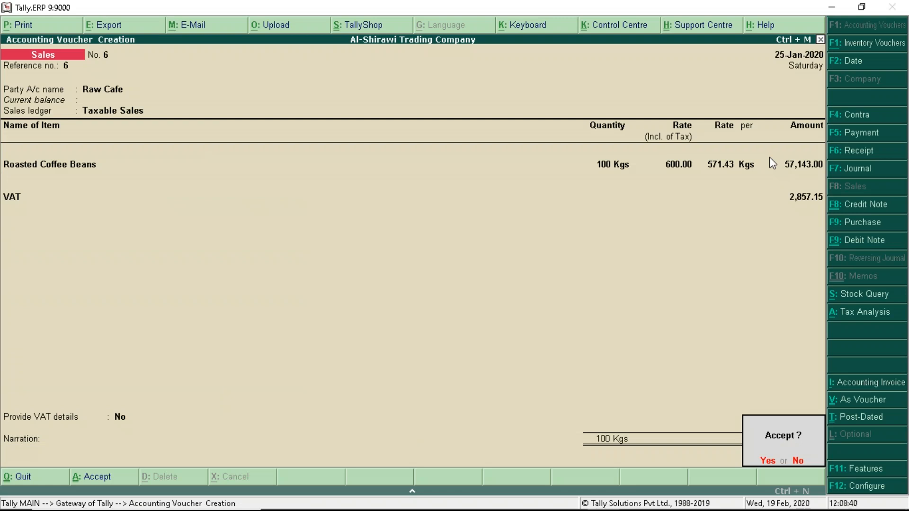
key("Return")
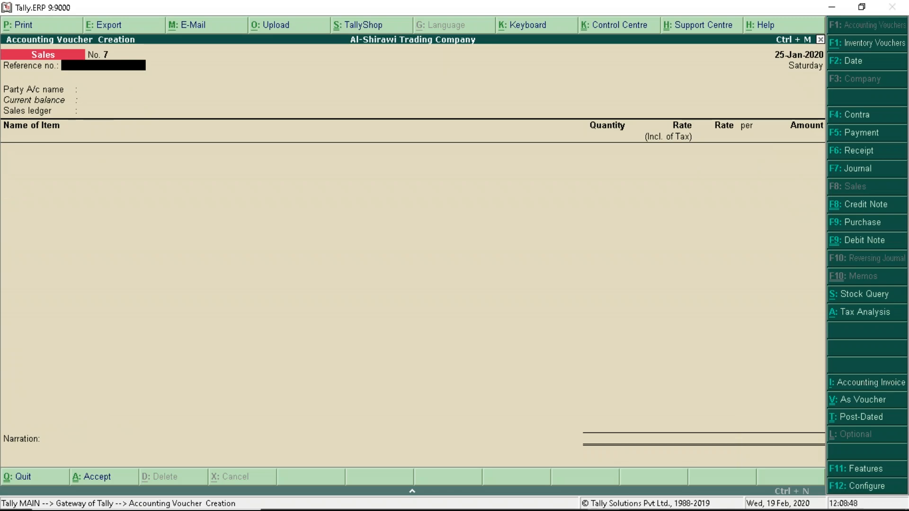
key("alt+Tab")
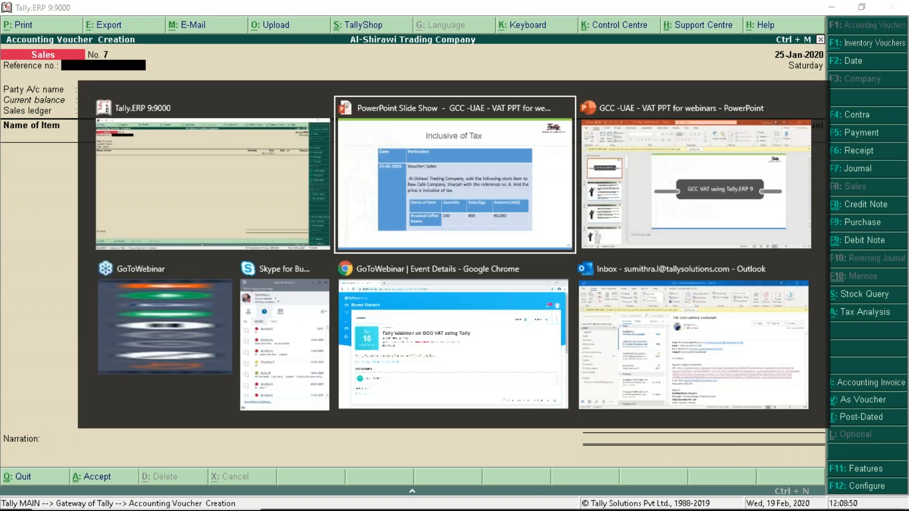
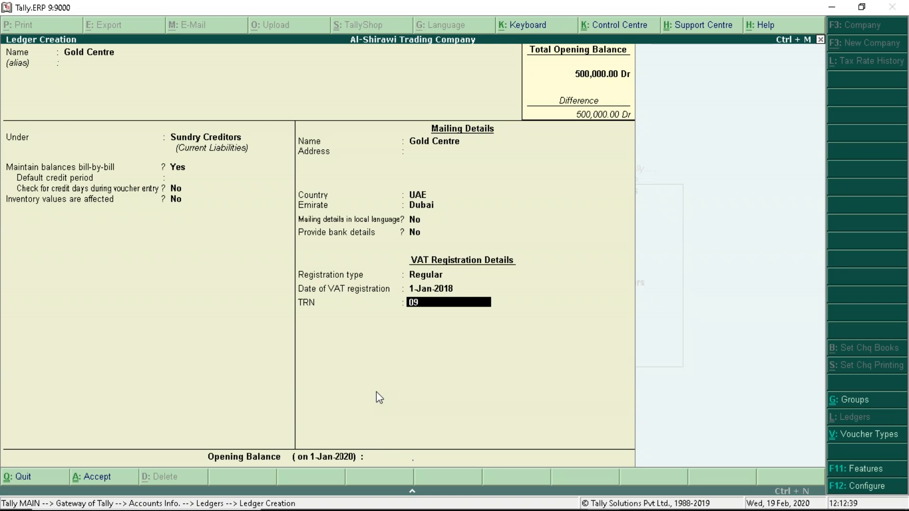
Step: Complete the Gold Centre ledger's tax registration number and save the ledger
type("432112345")
key("Return")
key("Return")
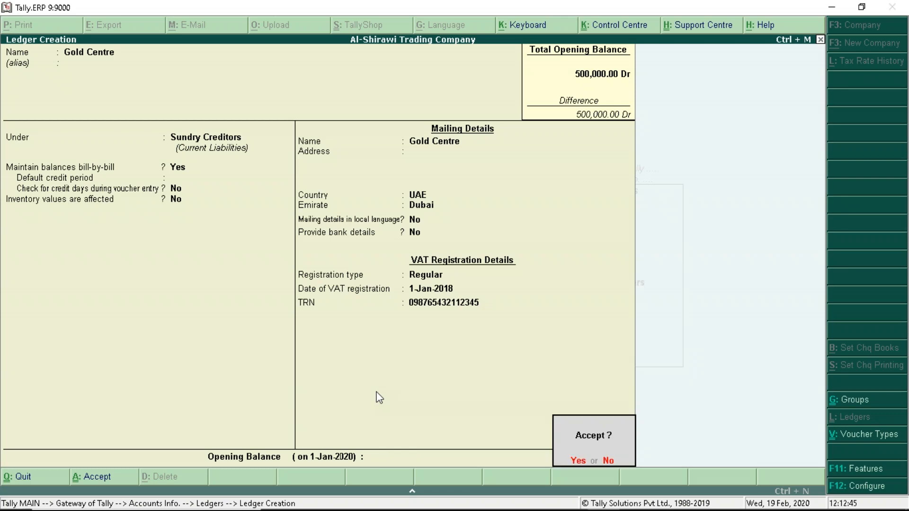
key("Return")
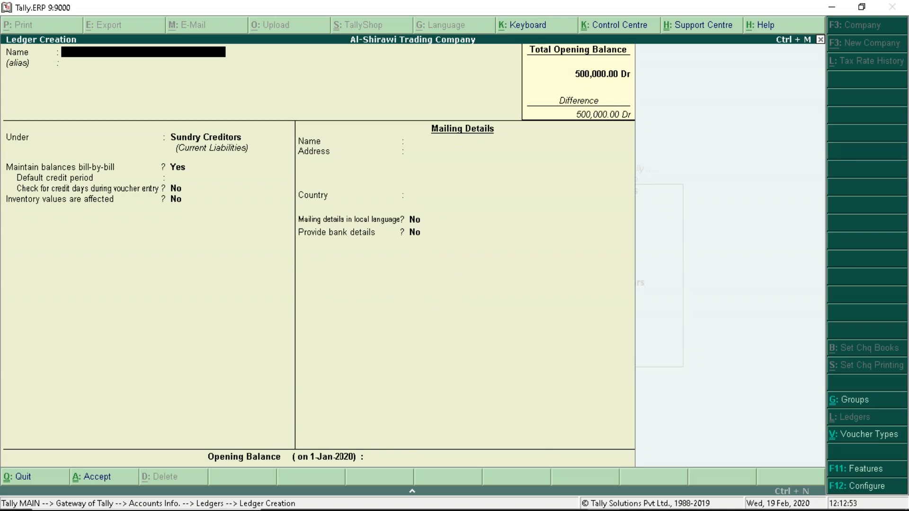
Step: Name the new ledger Purchase- Zero Rated, place it under Purchase Accounts and keep inventory values affected at Yes
type("Purchase- Zero Rated")
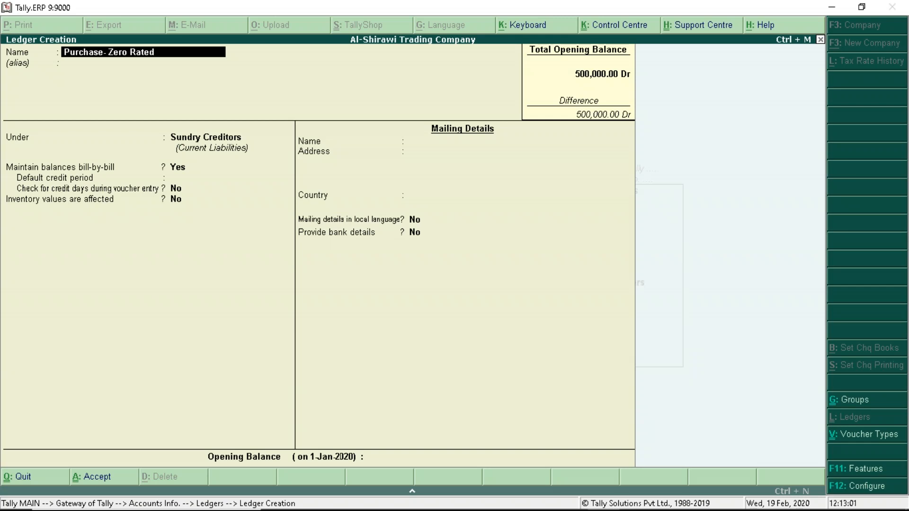
key("Return")
type("Purchase Accounts")
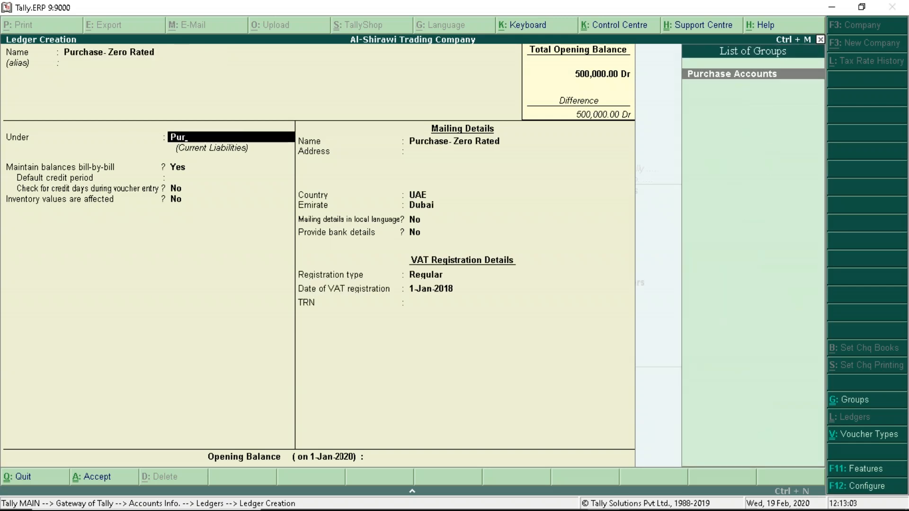
key("Return")
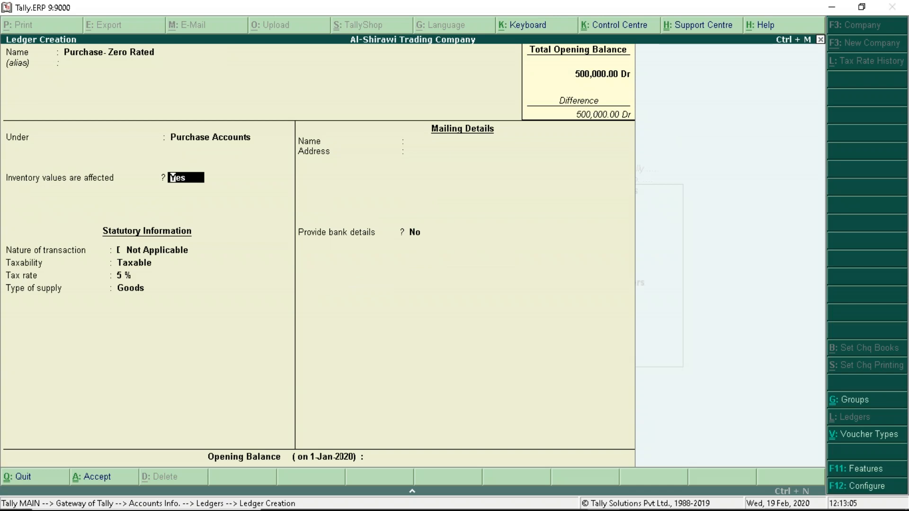
key("Return")
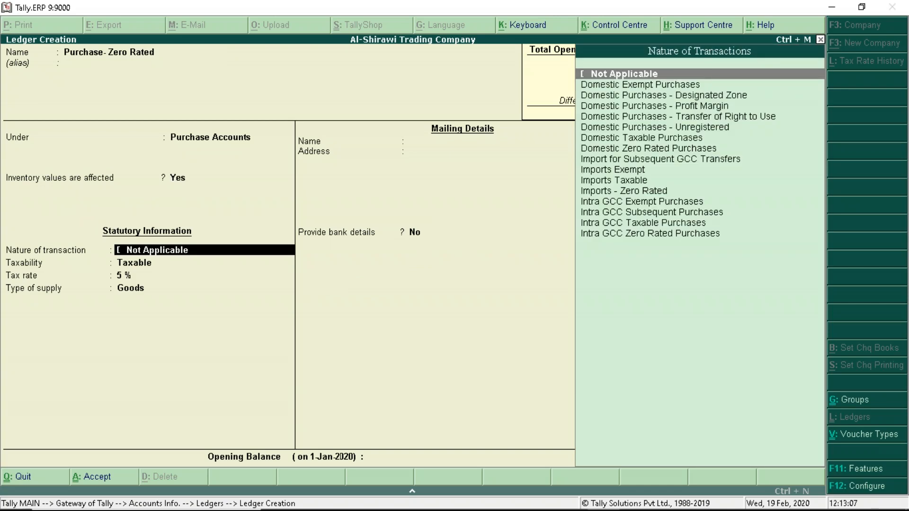
Step: Set the Purchase- Zero Rated ledger's nature of transaction to Domestic Zero Rated Purchases
key("Down")
key("Down")
key("Down")
key("Down")
key("Down")
key("Down")
key("Down")
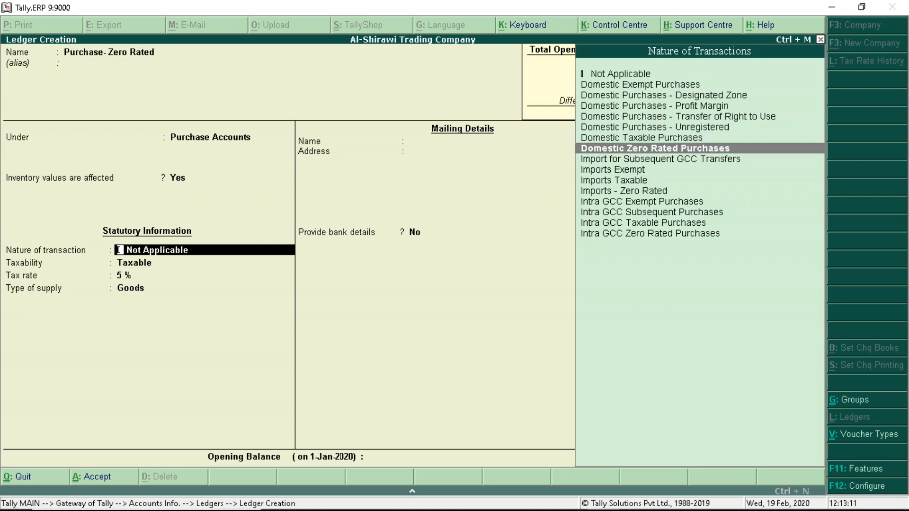
key("Return")
key("Return")
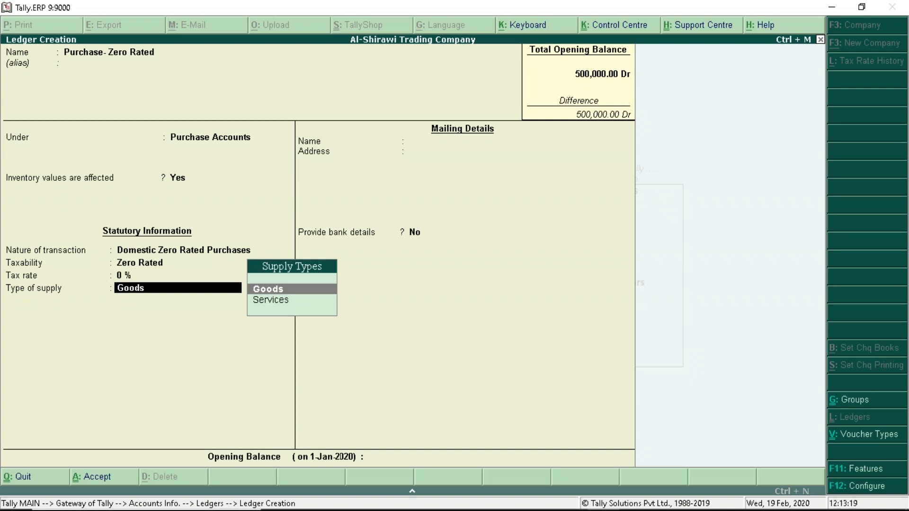
Step: Keep Goods as the ledger's type of supply, save it and return to the Gateway of Tally
key("Return")
key("Return")
key("Return")
key("Return")
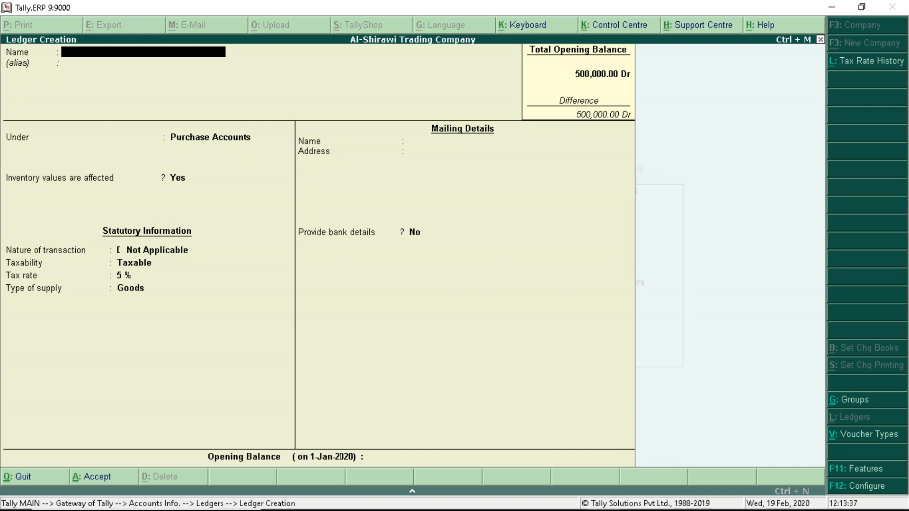
key("Escape")
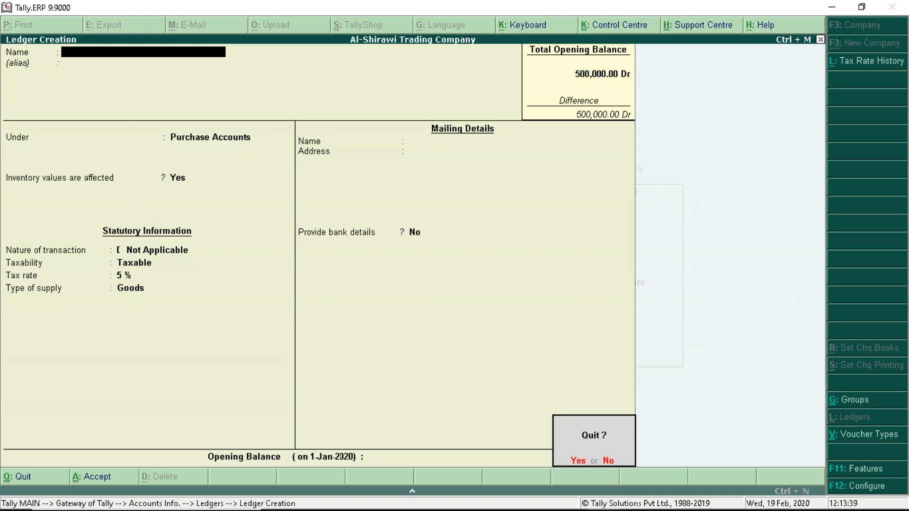
key("Return")
key("Escape")
key("Escape")
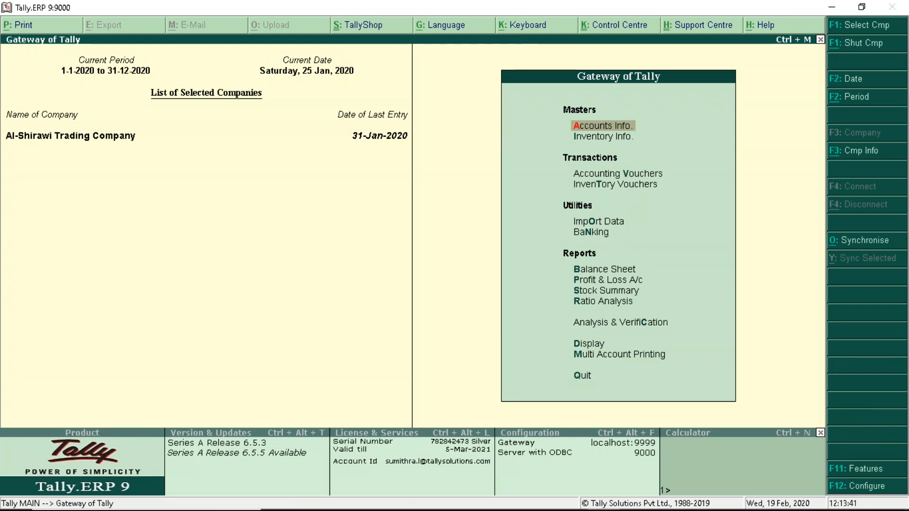
Step: Start a new single stock item named Wheel Chair under the Primary group
key("Down")
key("Return")
key("Down")
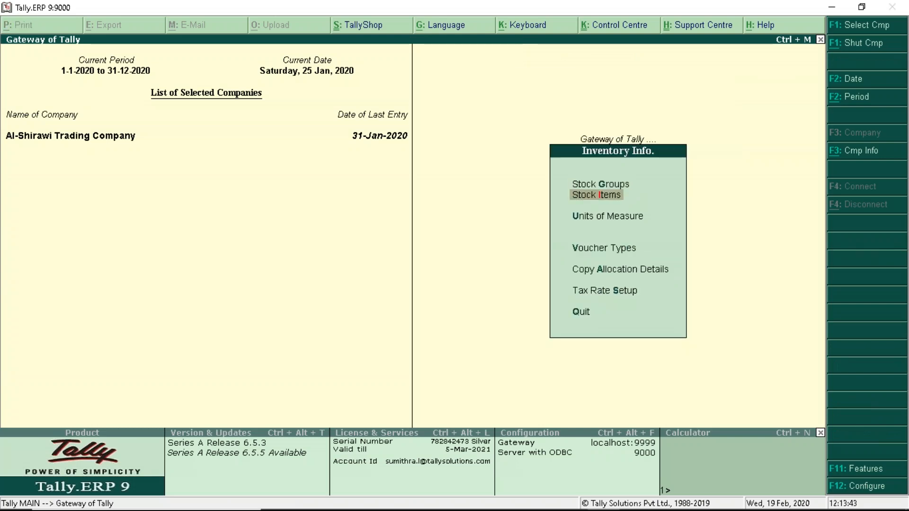
key("Return")
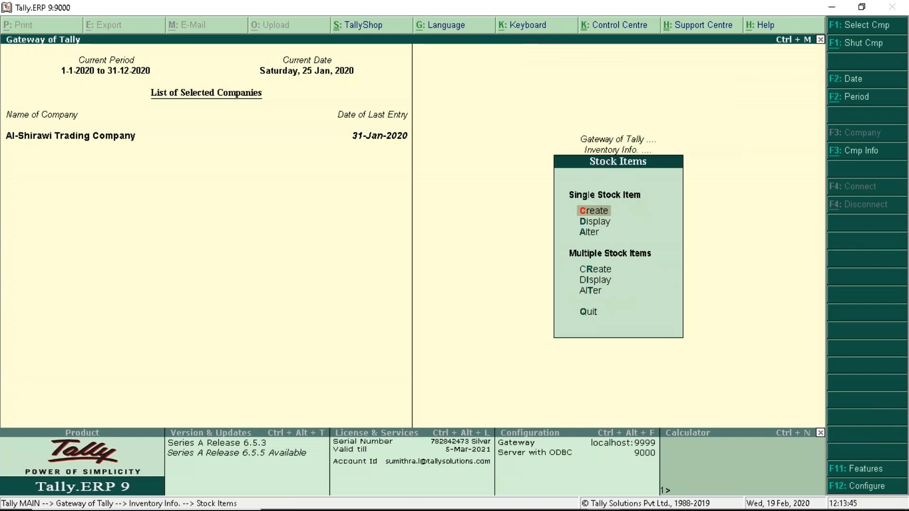
key("Return")
type("Wheel Chair")
key("Return")
key("Return")
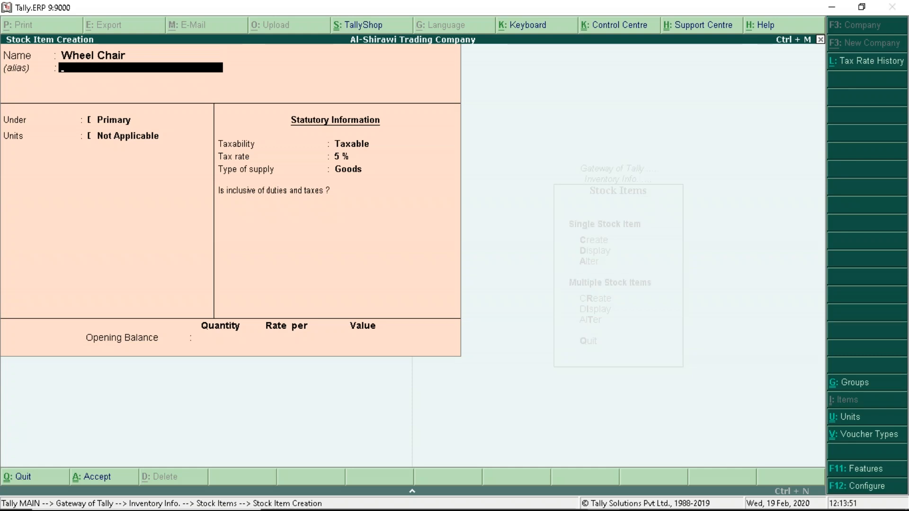
key("Return")
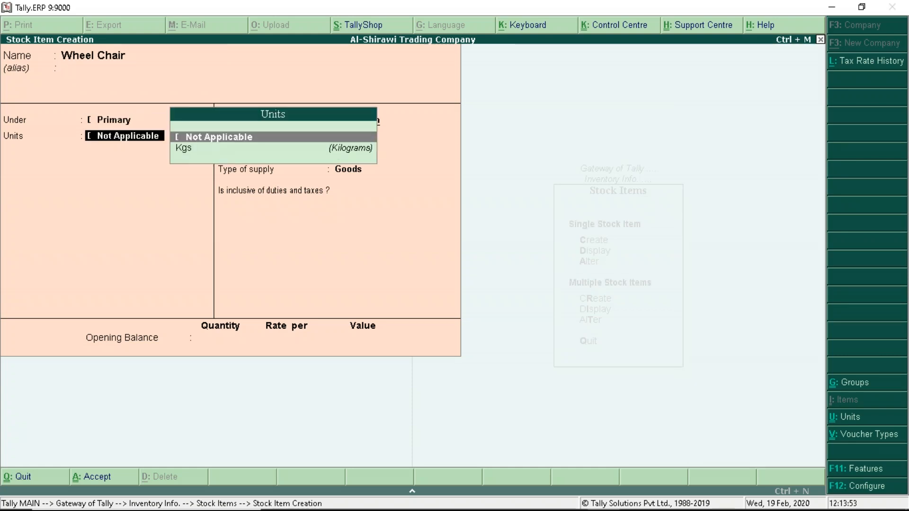
Step: Create the simple unit Nos with the formal name Numbers and 0 decimal places for the Wheel Chair item
key("alt+c")
type("Nos")
key("Return")
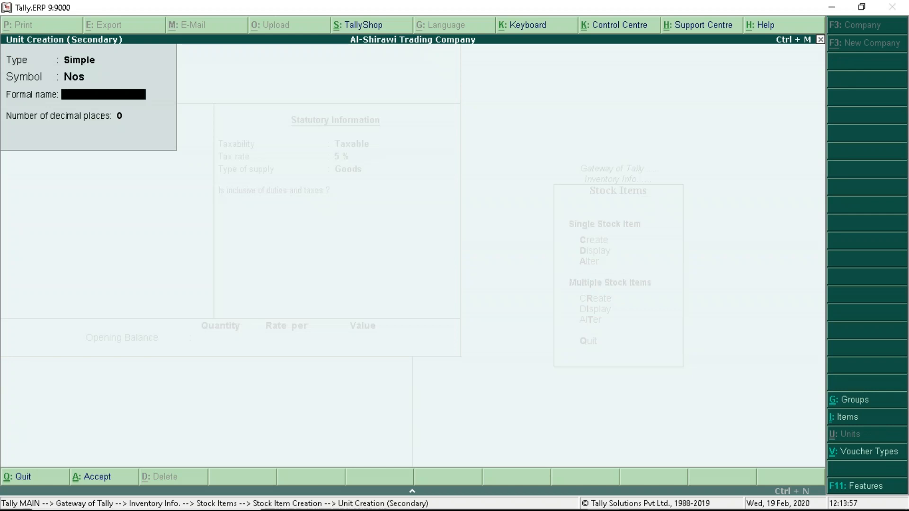
type("Numbers")
key("Return")
key("Return")
key("Return")
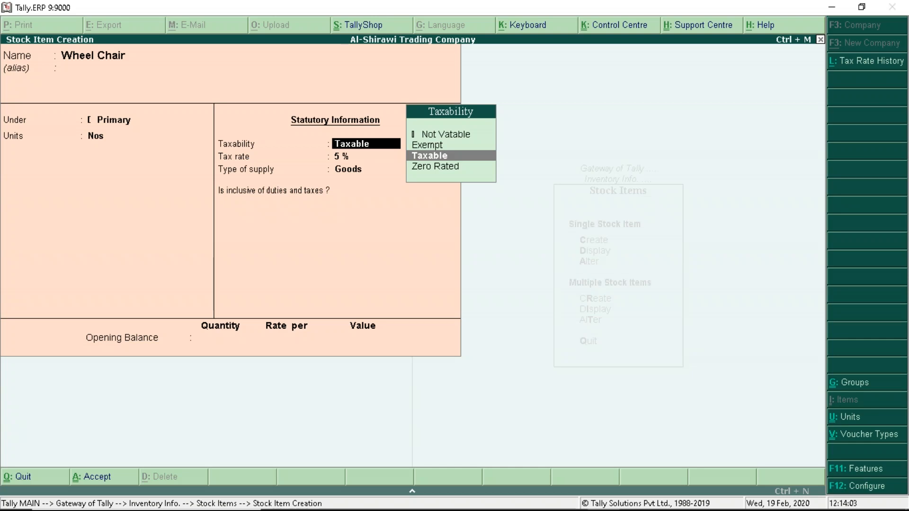
Step: Set the Wheel Chair item's taxability to Zero Rated, keeping Goods as its type of supply
key("Down")
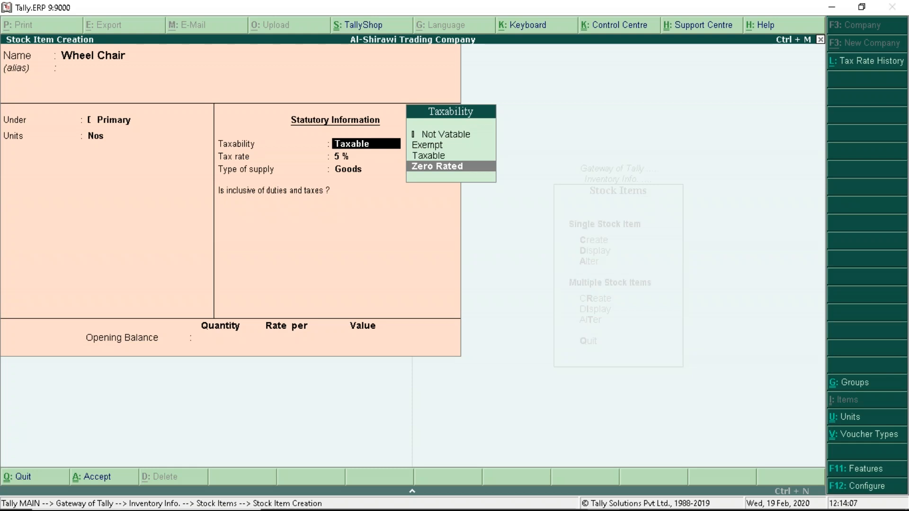
key("Return")
key("Return")
key("Return")
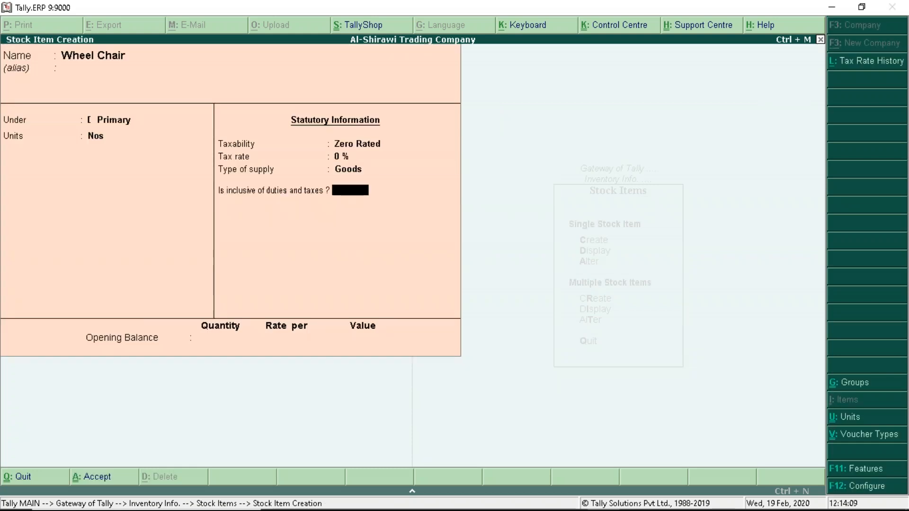
Step: Mark the Wheel Chair item as not inclusive of duties and taxes, save it and return to the Gateway of Tally
type("No")
key("Return")
key("Return")
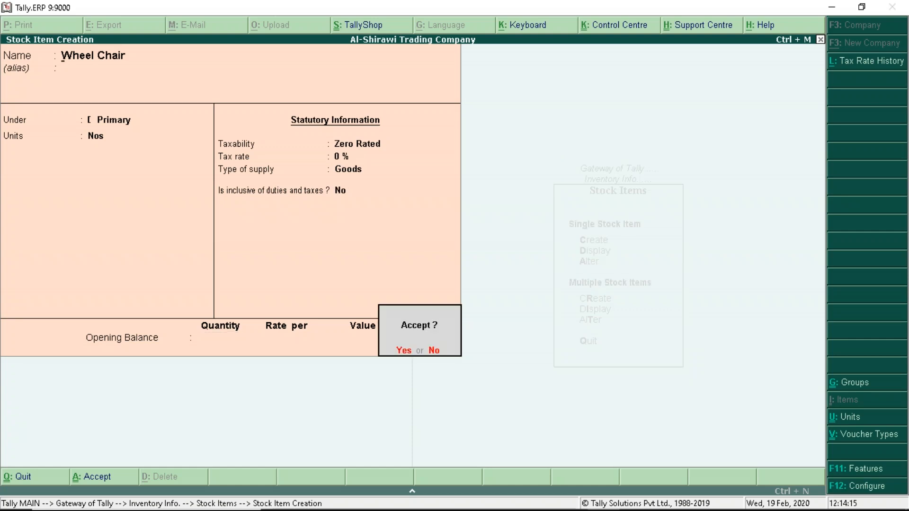
key("y")
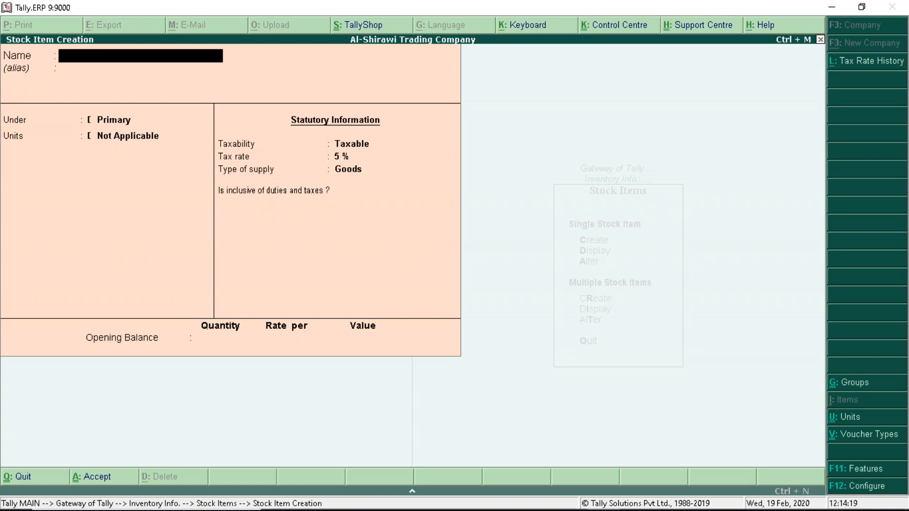
key("Escape")
key("y")
key("Escape")
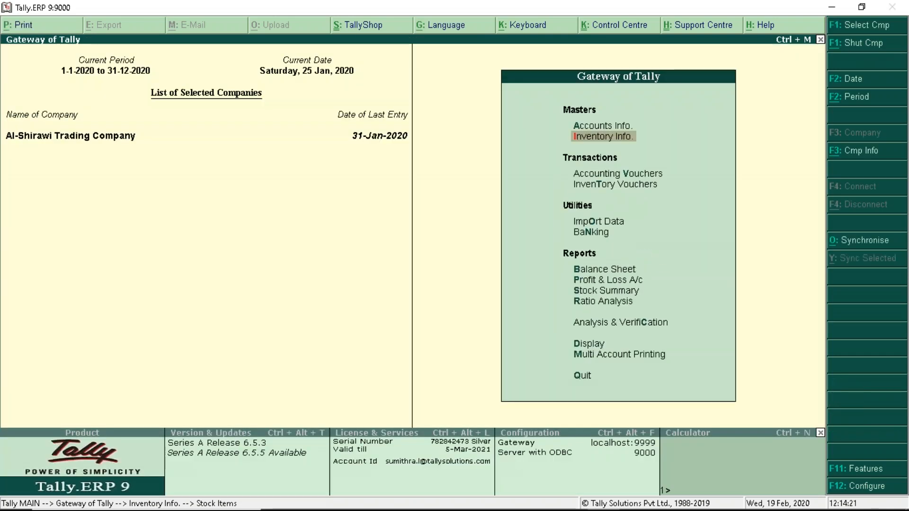
Step: Open a new purchase voucher and check the zero-rated purchase example in the PowerPoint slide show before returning to Tally
key("Down")
key("Return")
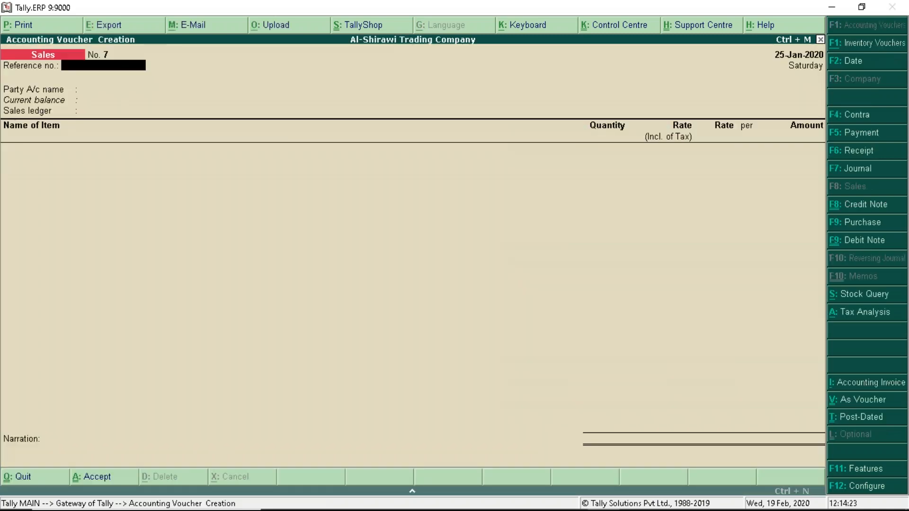
left_click(856, 229)
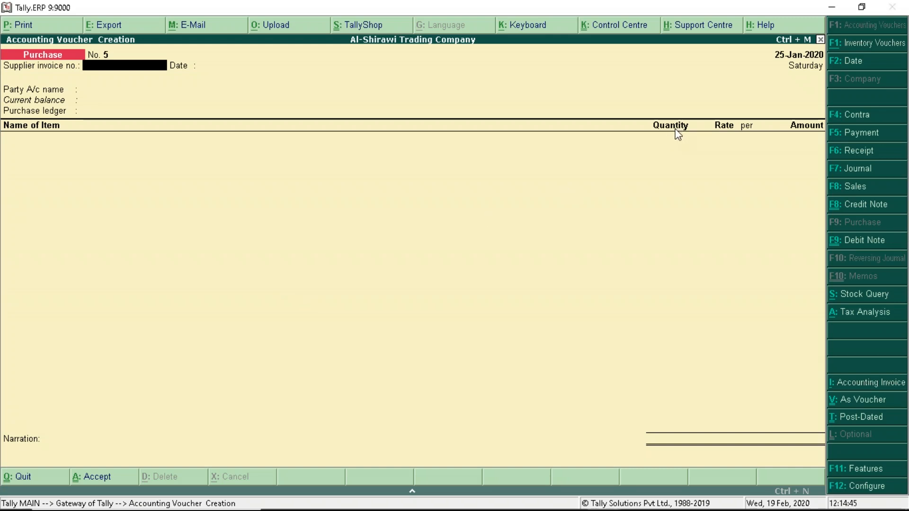
key("alt+Tab")
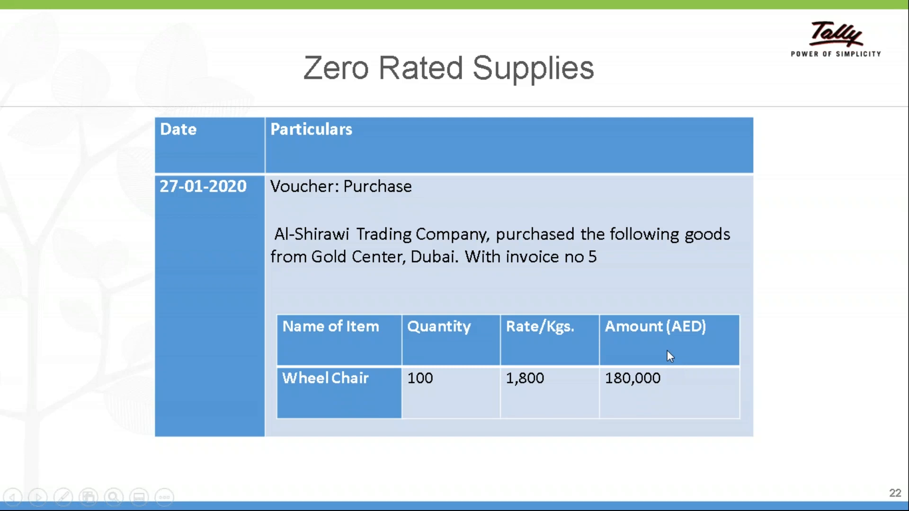
key("alt+Tab")
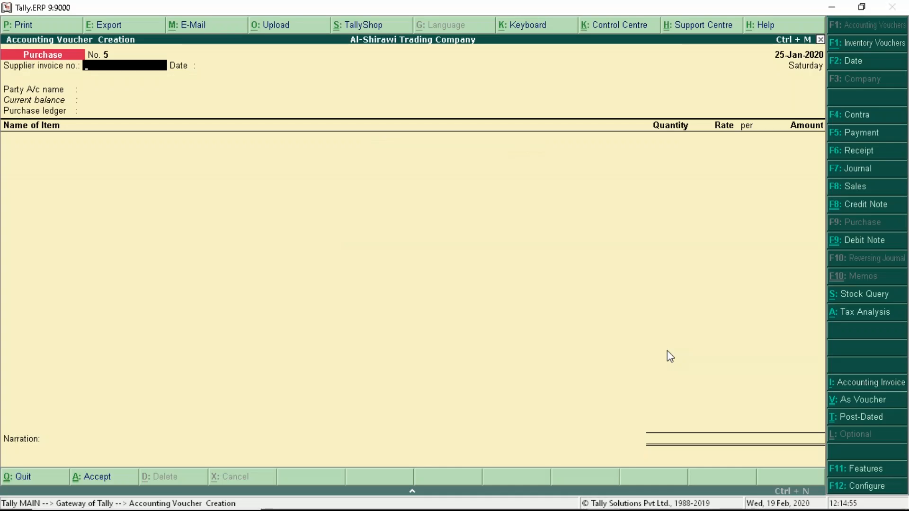
Step: Date the purchase voucher 27-1-2020 and enter supplier invoice number 5, keeping the same date for the invoice
left_click(849, 60)
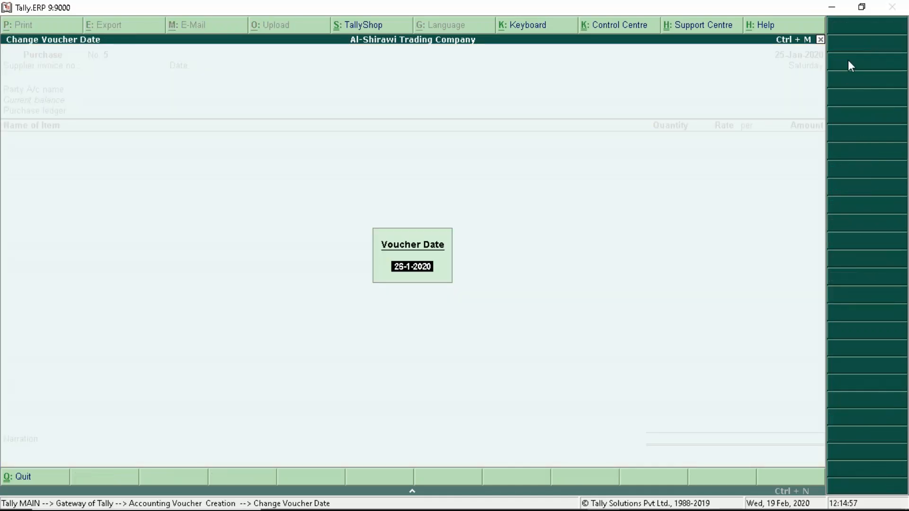
type("27")
key("Return")
type("5")
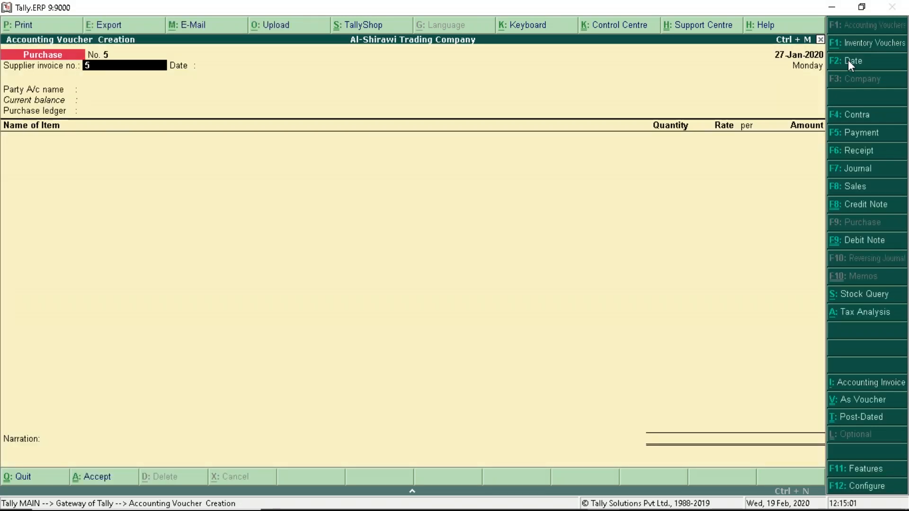
key("Return")
key("Return")
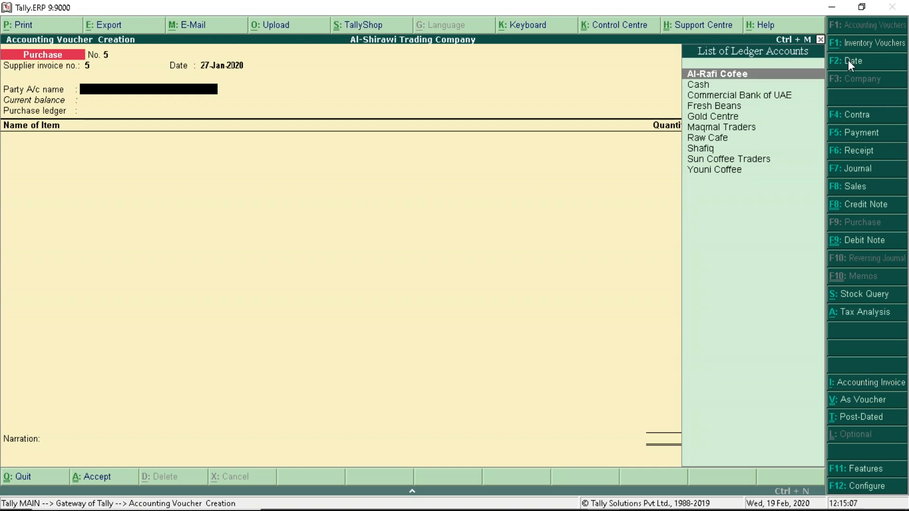
Step: Set the voucher's party account to Gold Centre and its purchase ledger to Purchase- Zero Rated
type("Gold Centre")
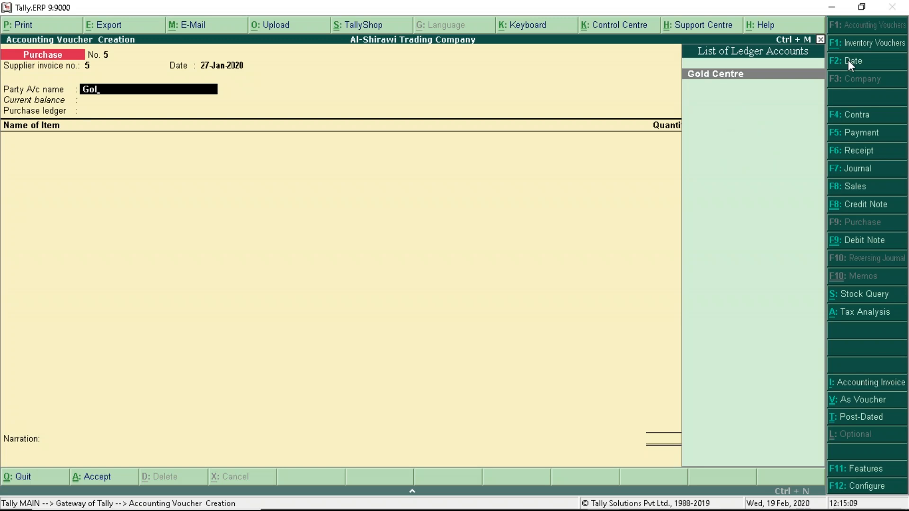
key("Return")
key("Return")
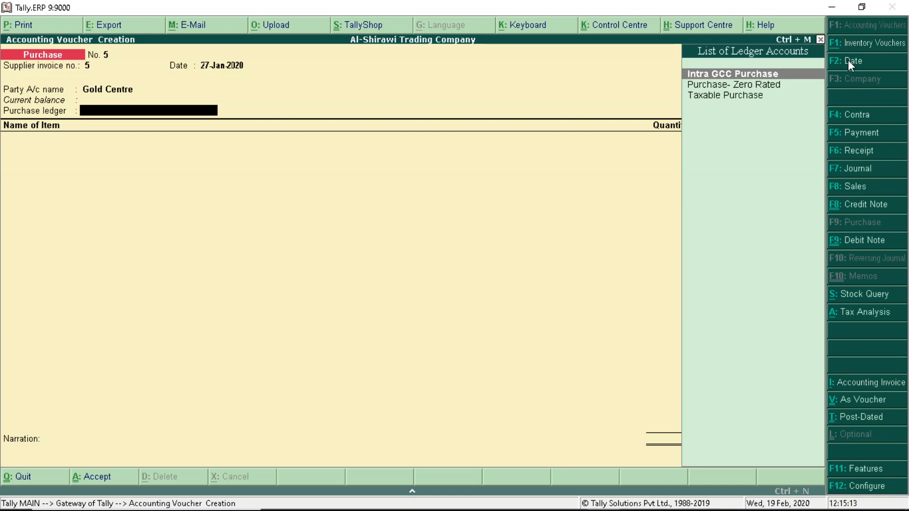
key("Down")
key("Return")
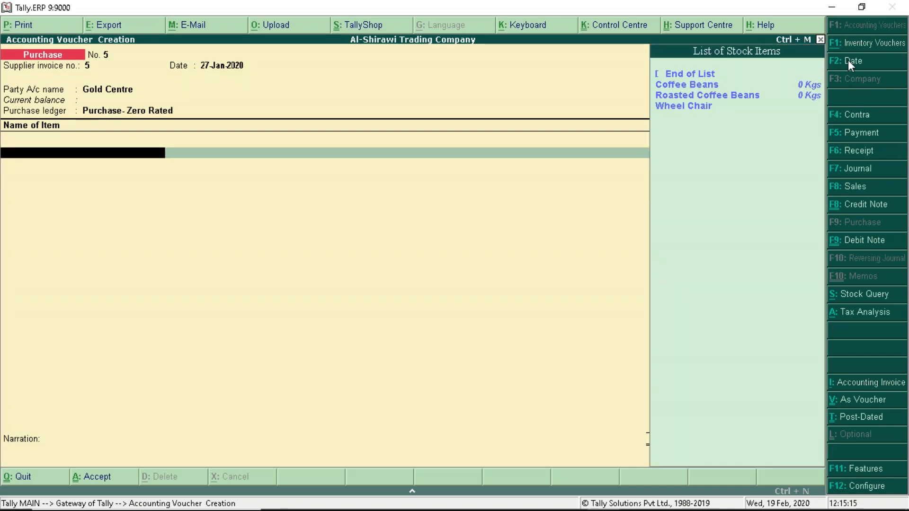
Step: Add the Wheel Chair item to the purchase voucher with a quantity of 100 Nos at a rate of 1,800 per Nos
key("Down")
key("Down")
key("Down")
key("Return")
type("100 Nos")
key("Return")
type("1,800")
key("Return")
key("Return")
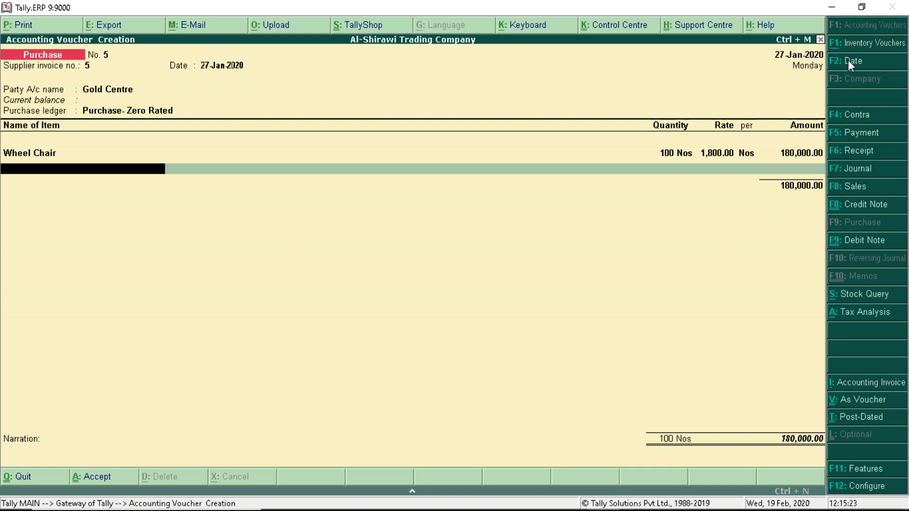
Step: End the purchase voucher's item list, leave the narration blank and save the voucher
key("Return")
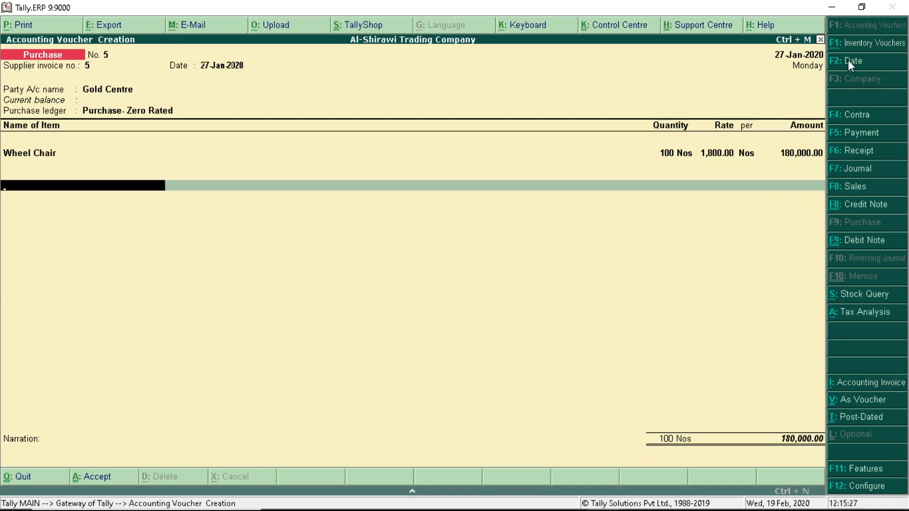
key("Return")
key("Return")
key("Return")
key("Return")
key("Return")
key("Return")
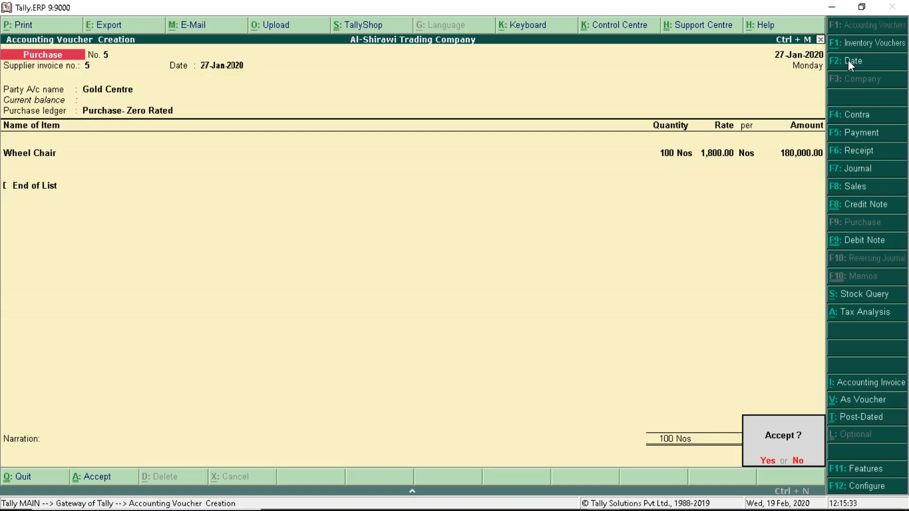
key("Return")
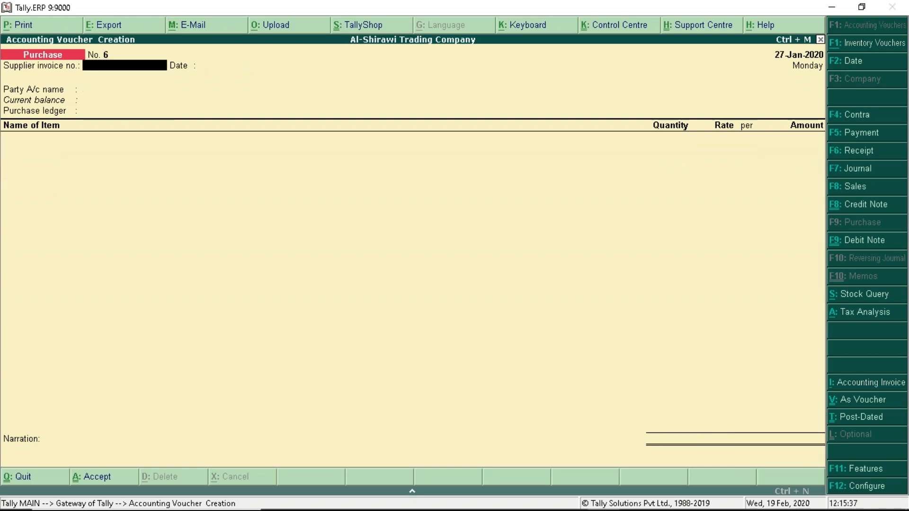
Step: Switch to the PowerPoint slide show, examine the zero-rated sales example on the next slide and return to Tally
key("alt+Tab")
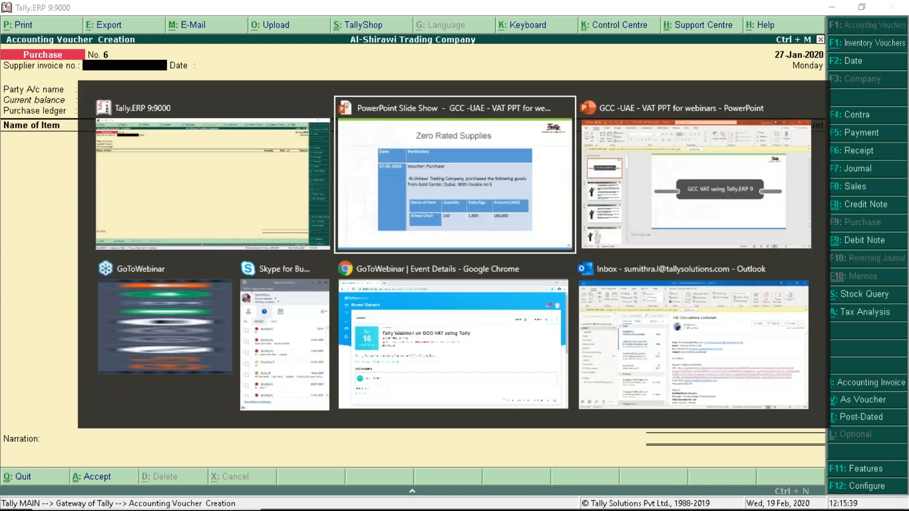
key("alt+Tab")
key("Right")
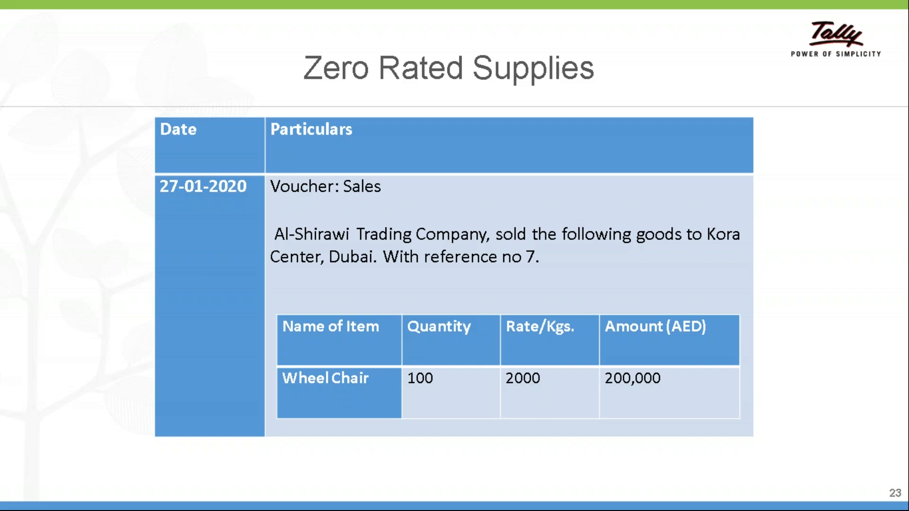
key("alt+Tab")
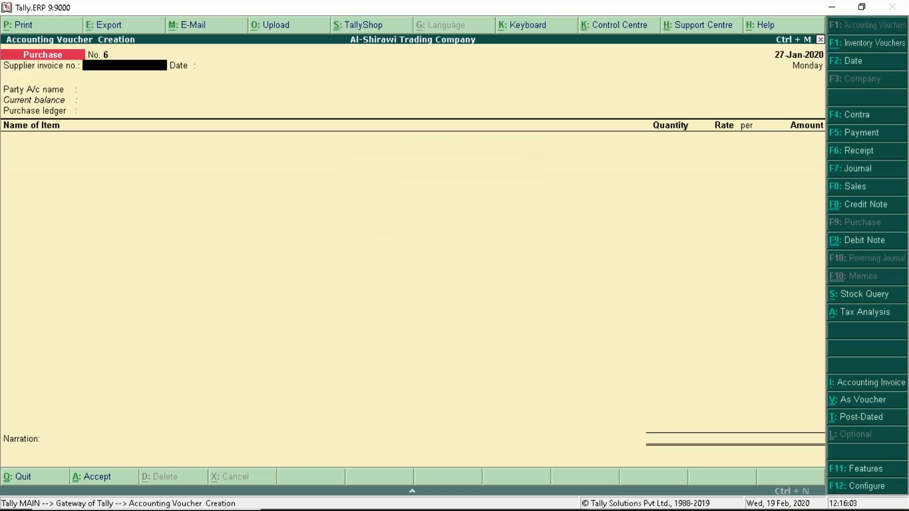
Step: Quit the empty purchase voucher and start creating a new single ledger
key("Escape")
key("y")
key("Up")
key("Up")
key("Return")
key("Down")
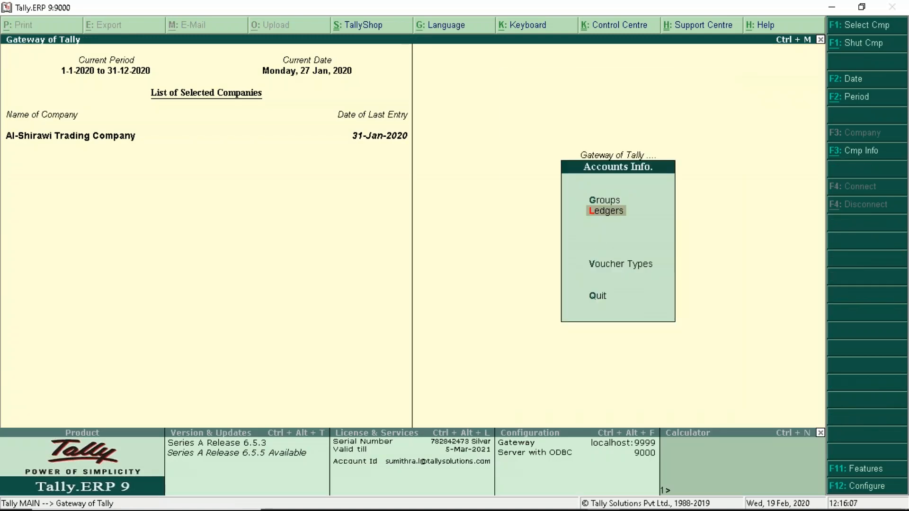
key("Return")
key("Return")
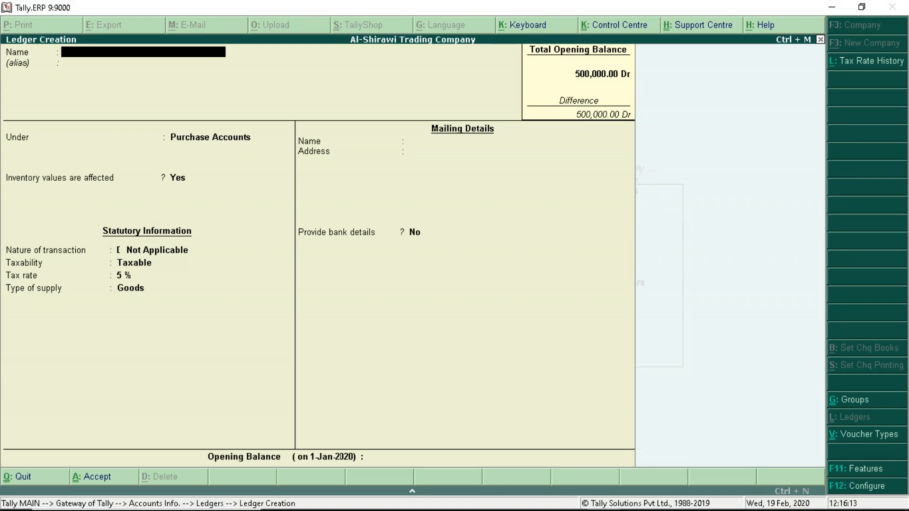
Step: Name the new ledger Kora Centre and place it under the Sundry Debtors group
type("Kora Centre")
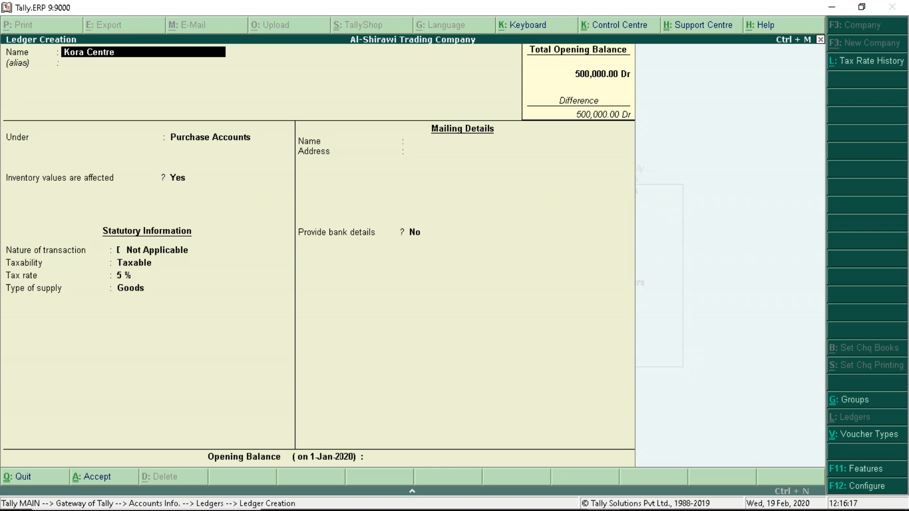
key("Return")
key("Return")
type("Sun")
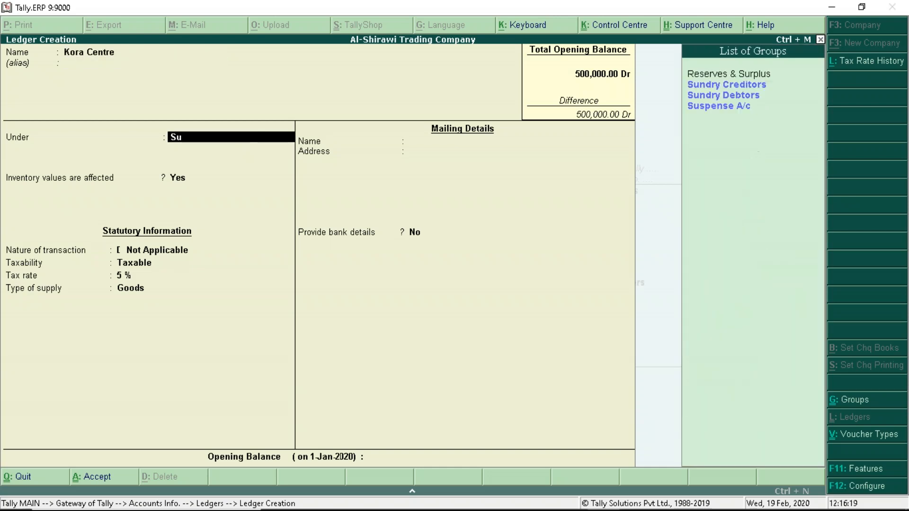
key("Down")
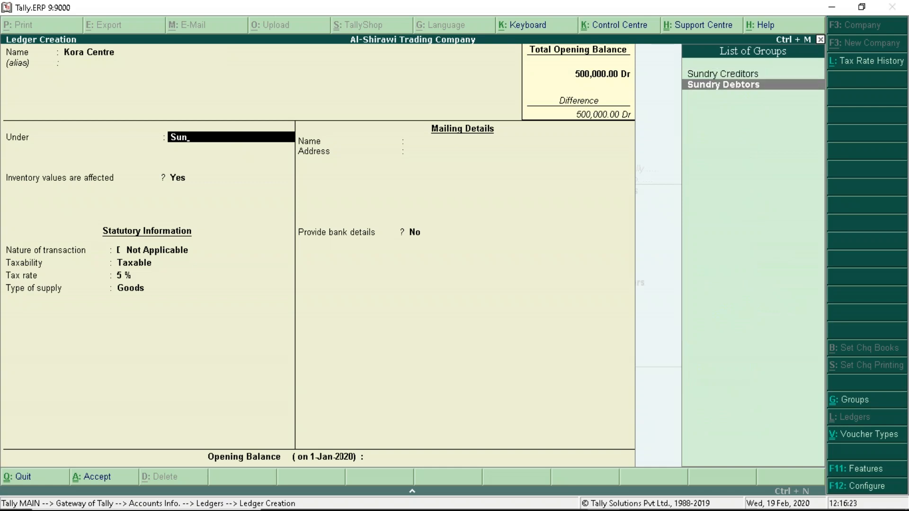
key("Return")
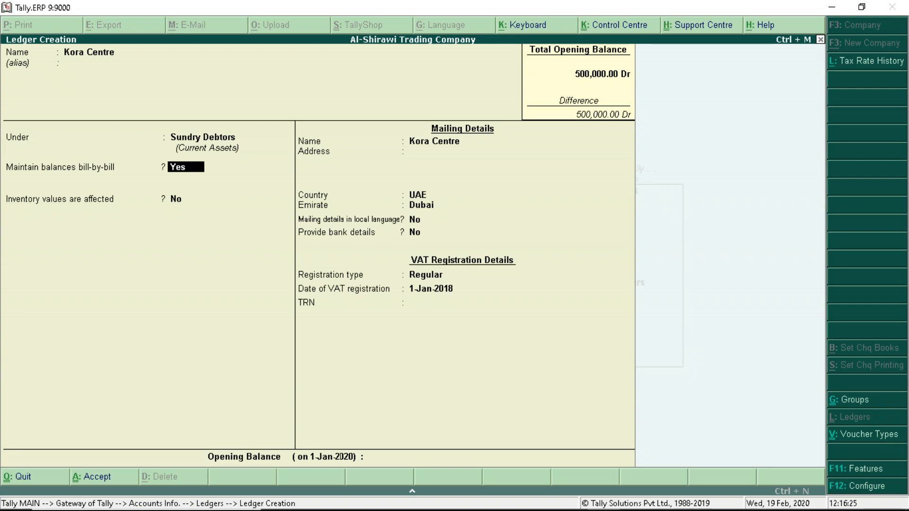
Step: Keep the Kora Centre ledger's bill-by-bill, UAE and Dubai mailing defaults, with no address or bank details
key("Return")
key("Return")
key("Return")
key("Return")
key("Return")
key("Return")
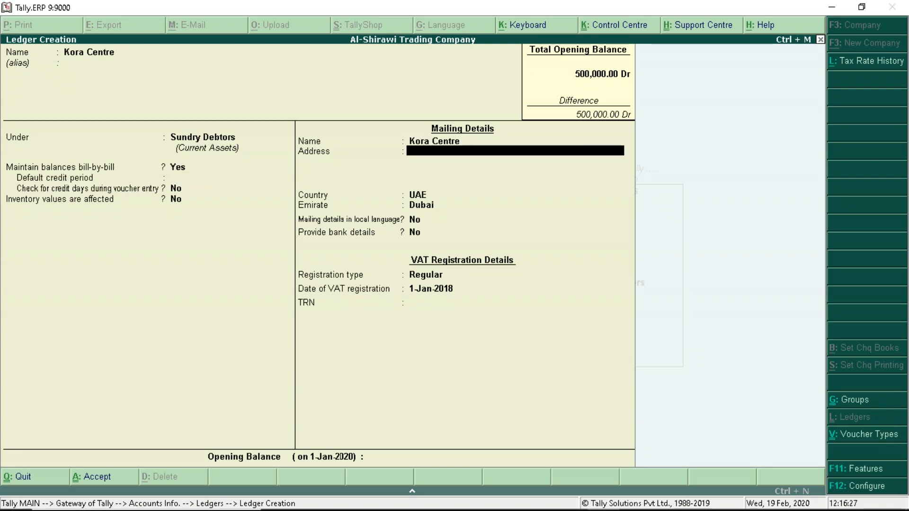
key("Return")
key("Return")
key("Return")
key("Return")
key("Return")
key("Return")
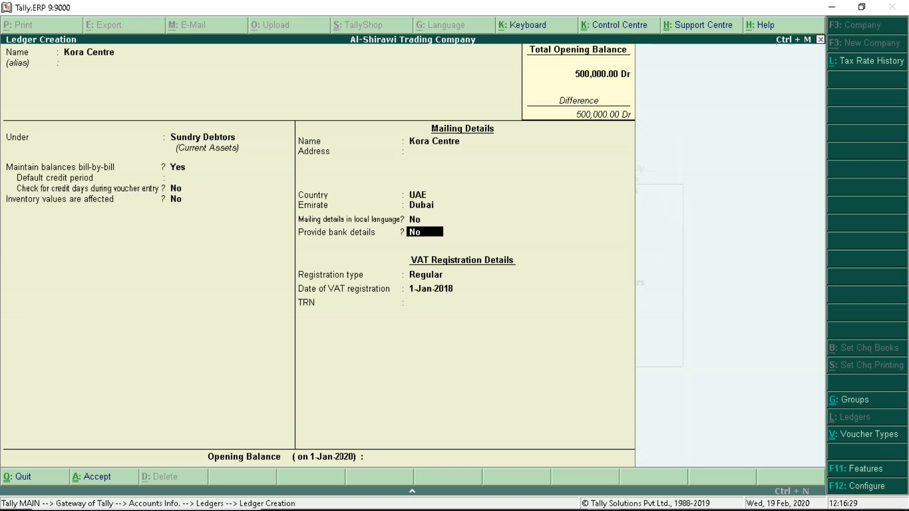
Step: Try to enter a tax registration number of fewer than 15 digits for the Kora Centre ledger
type("87654321")
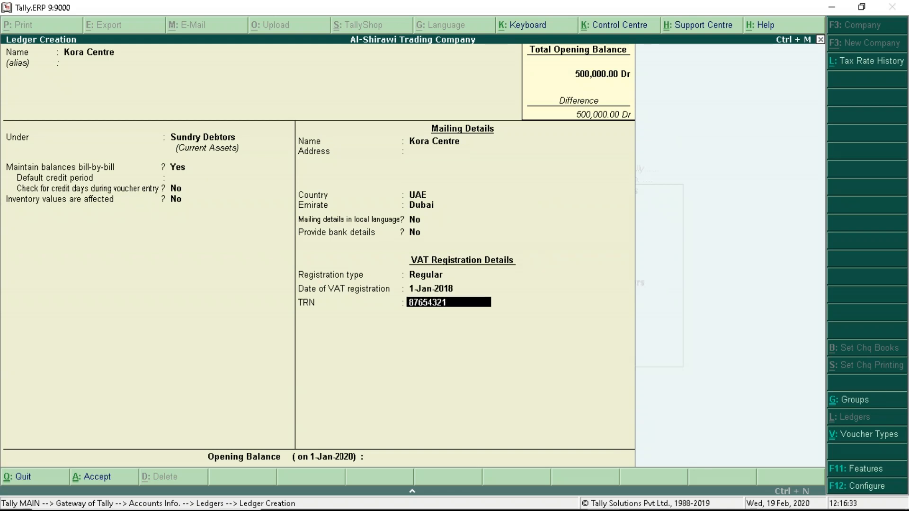
type("23456")
key("Return")
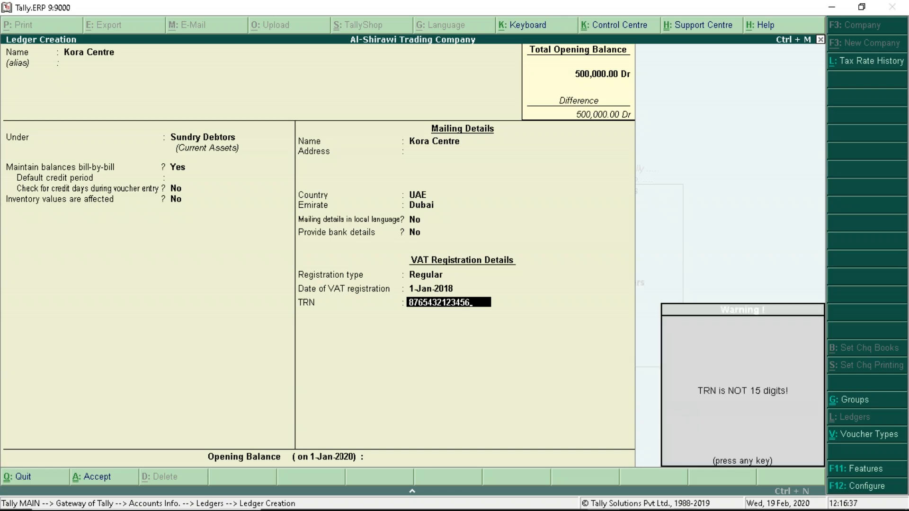
key("Return")
key("BackSpace")
Step: Enter a 15-digit tax registration number for the Kora Centre ledger and leave its opening balance blank
type("123456")
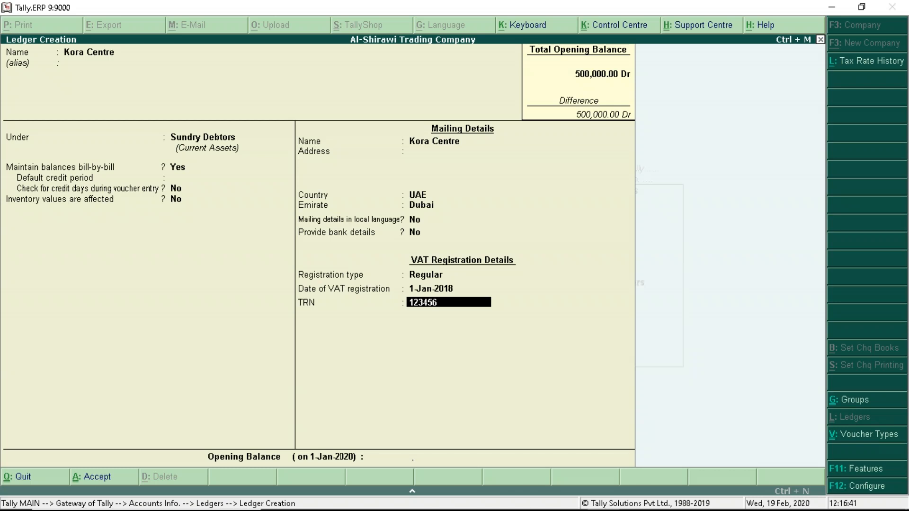
type("789198765")
key("Return")
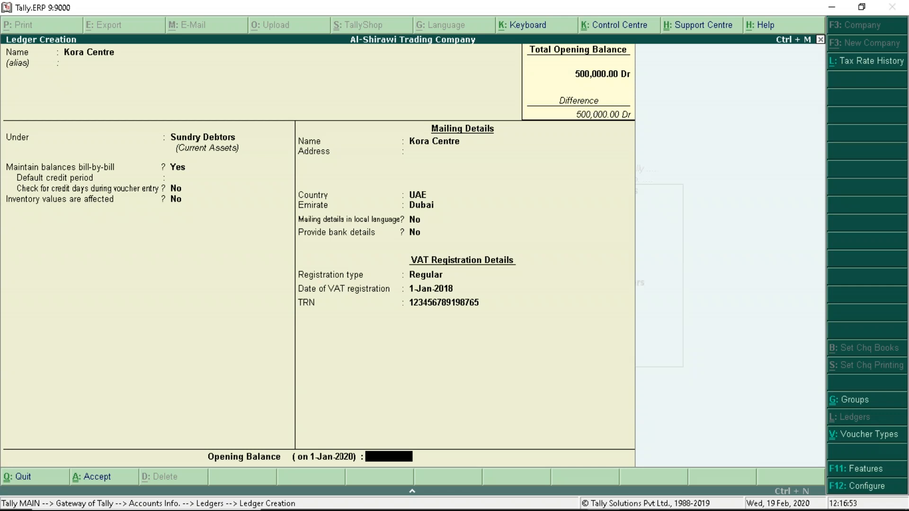
key("Return")
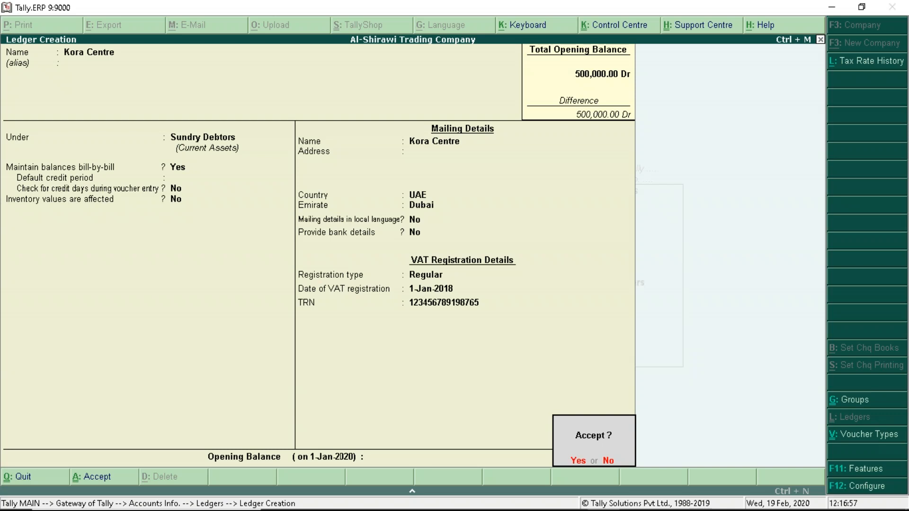
Step: Save the Kora Centre ledger and name the next new ledger Sales Zero Rated
key("Return")
type("SJay")
key("BackSpace")
key("BackSpace")
key("BackSpace")
type("ales")
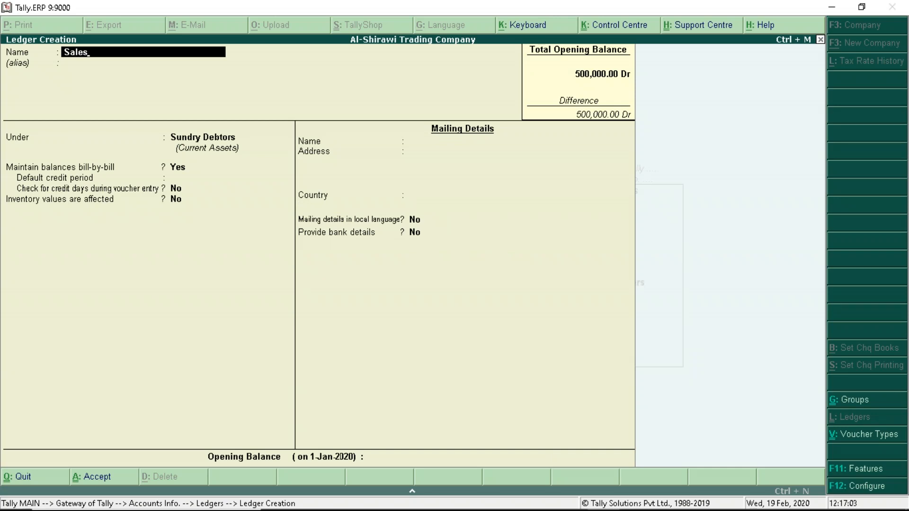
type(" Zero Rated")
key("Return")
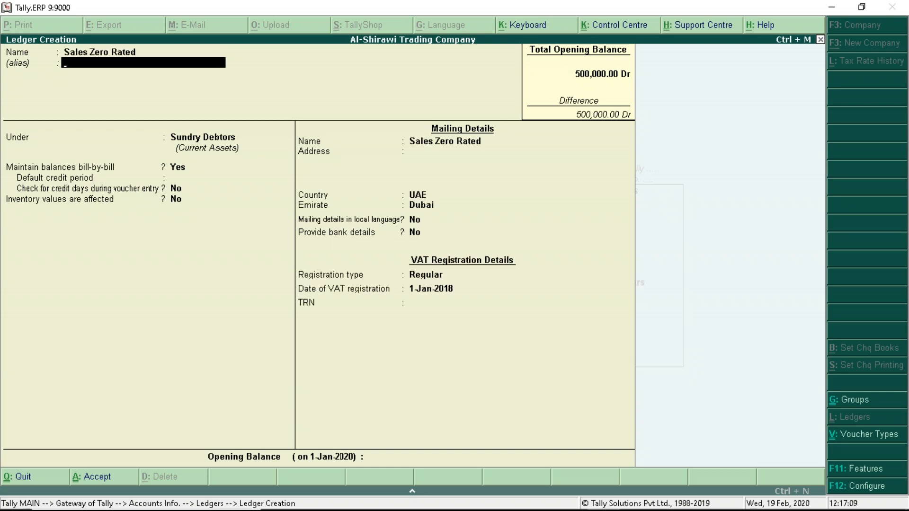
Step: Place the Sales Zero Rated ledger under the Sales Accounts group, keeping inventory values affected
key("Return")
type("Sa")
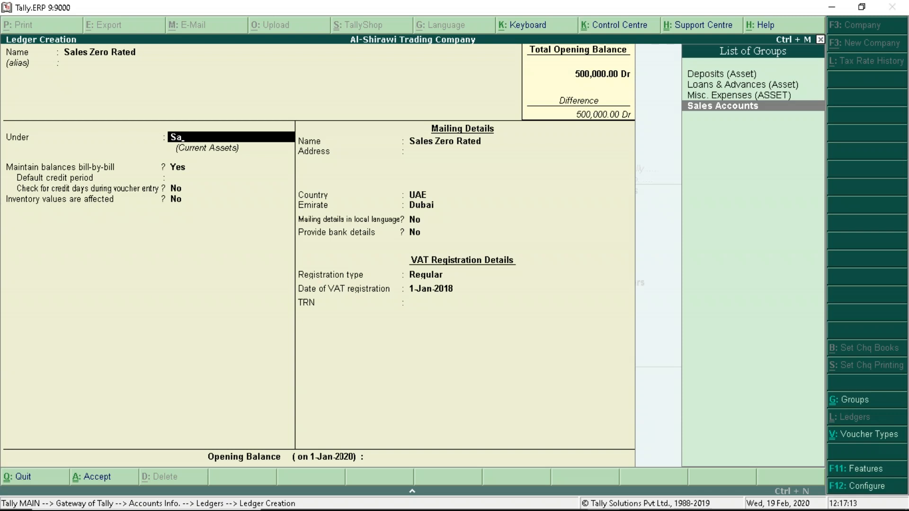
key("Return")
key("Return")
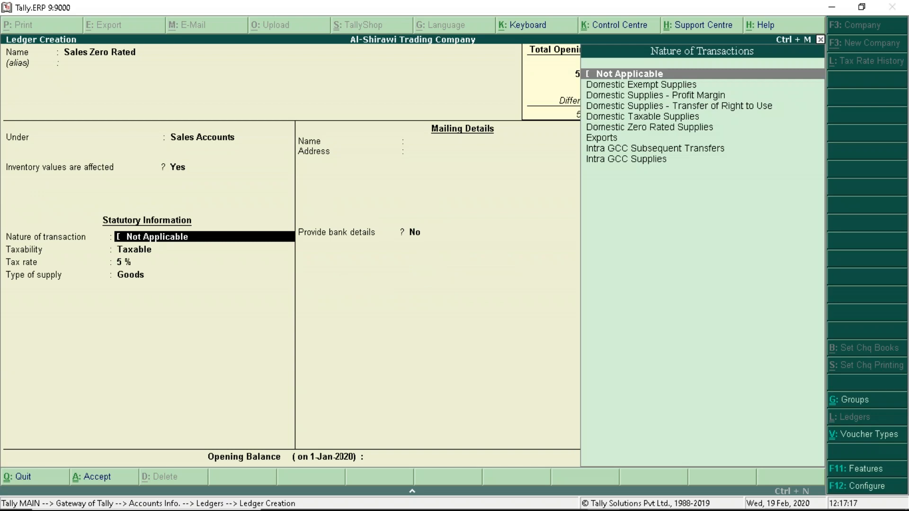
Step: Set the ledger's nature of transaction to Domestic Zero Rated Supplies, applicable from 1-Jan-2018
type("D")
key("Down")
key("Down")
key("Down")
key("Down")
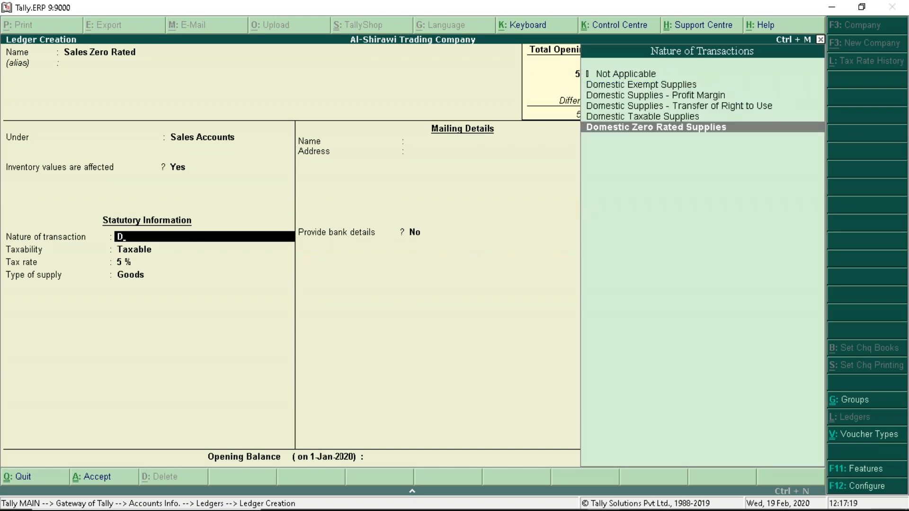
key("Return")
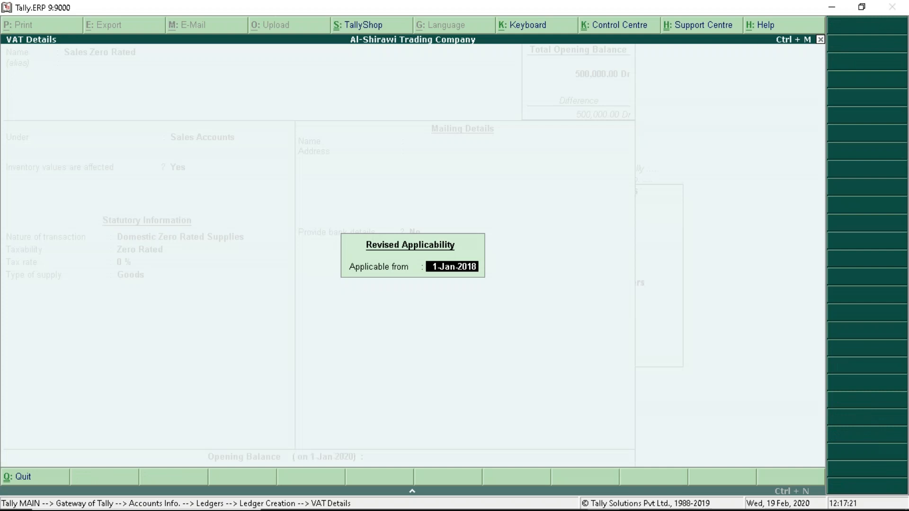
key("Return")
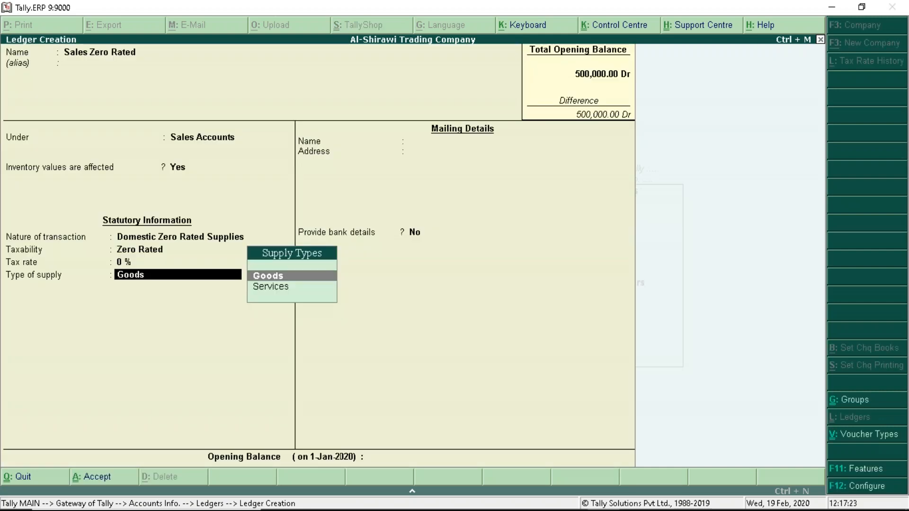
Step: Keep Goods as the supply type, save the Sales Zero Rated ledger and return to the Gateway of Tally
key("Return")
key("Return")
key("Return")
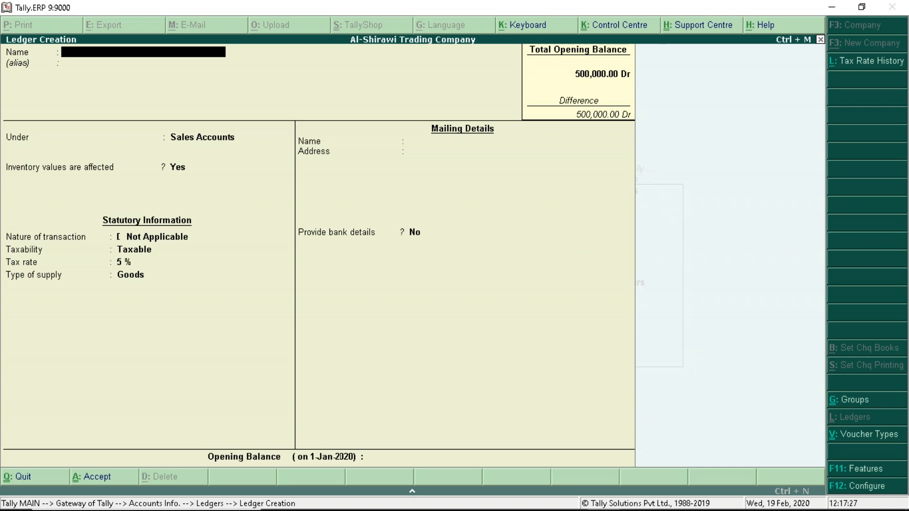
key("Escape")
key("Return")
key("Escape")
key("Escape")
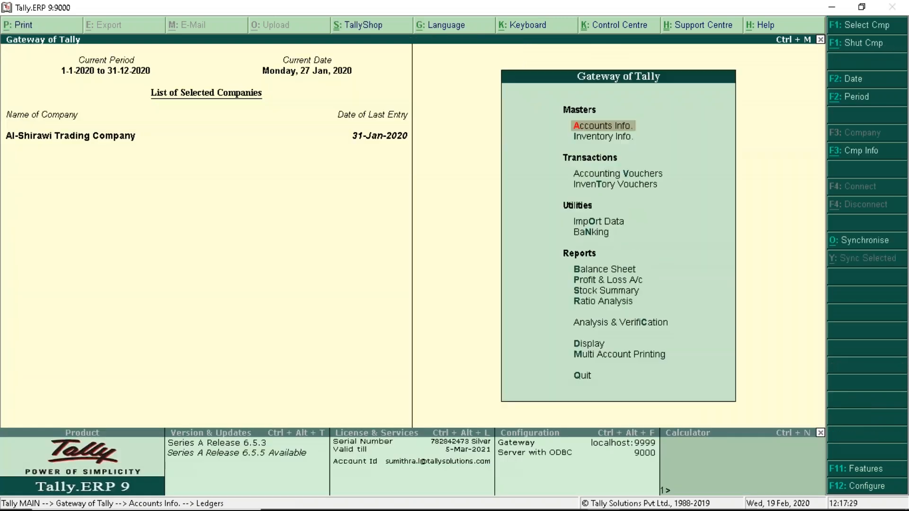
Step: Open a new sales voucher and check the Kora Center sale details on the presentation slide
key("Down")
key("Down")
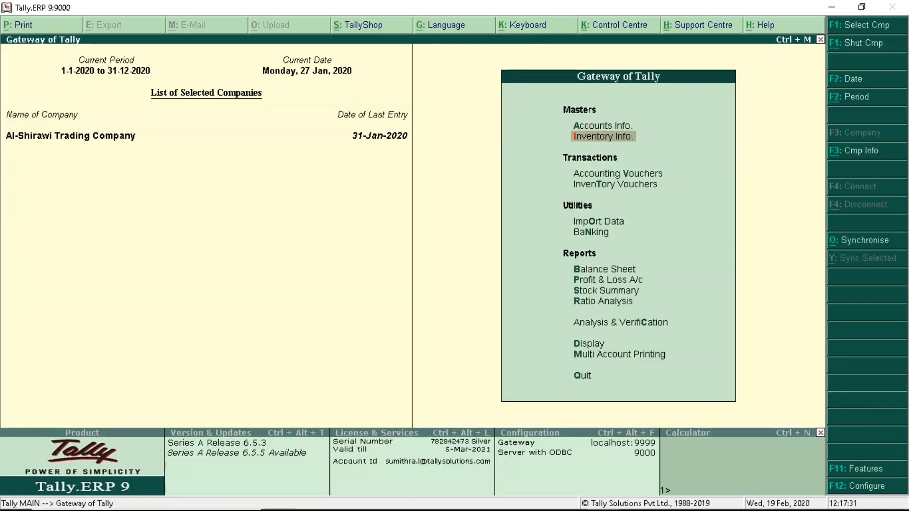
key("Return")
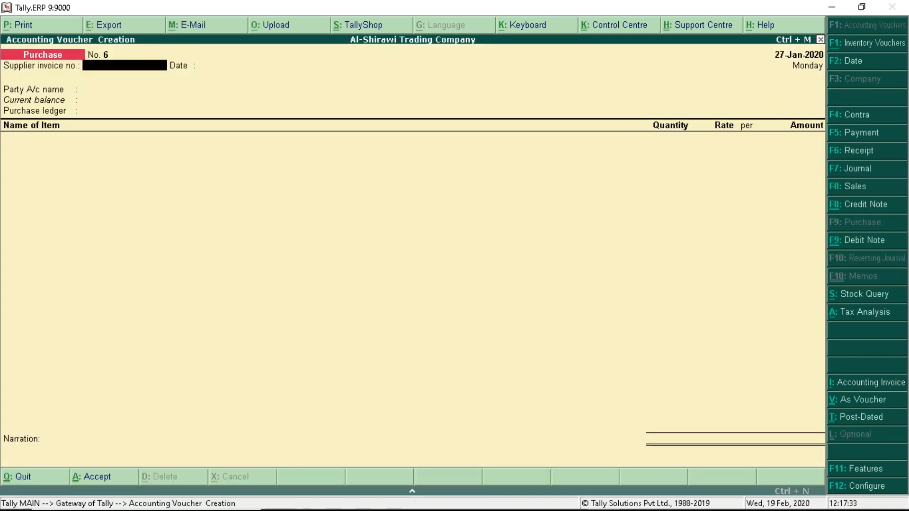
left_click(857, 190)
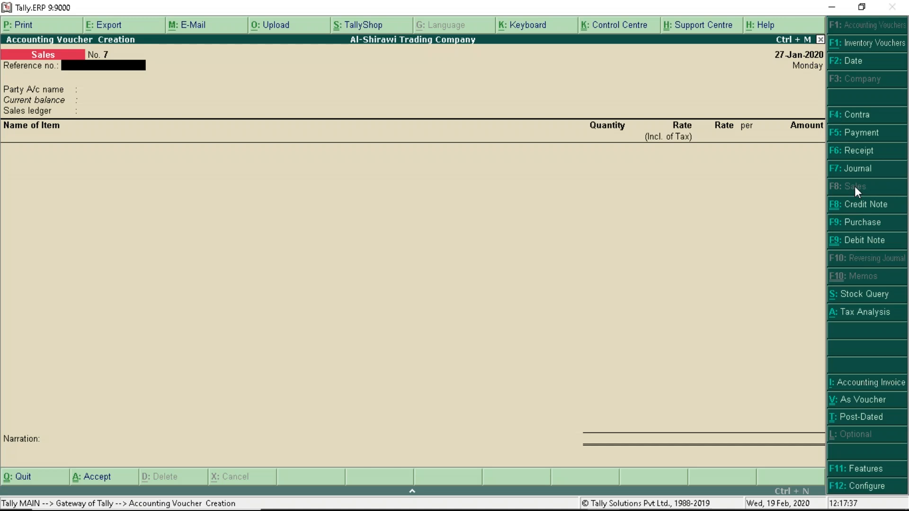
key("alt+Tab")
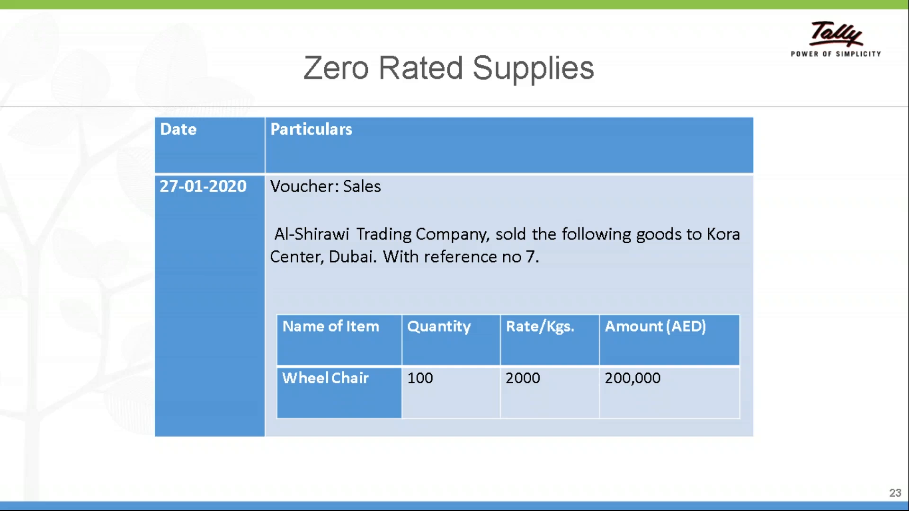
key("alt+Tab")
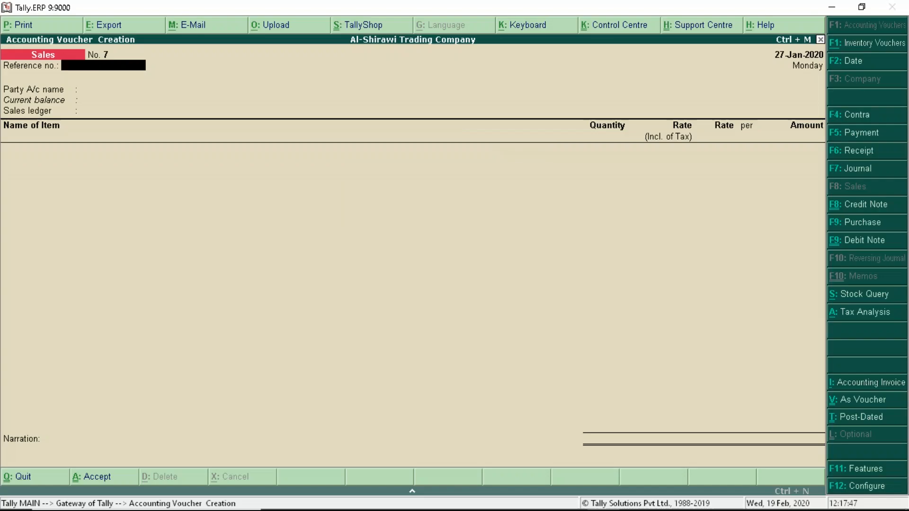
Step: Give the sales voucher reference no. 7 and party Kora Centre, accepting the party details without despatch or order information
type("7")
key("Return")
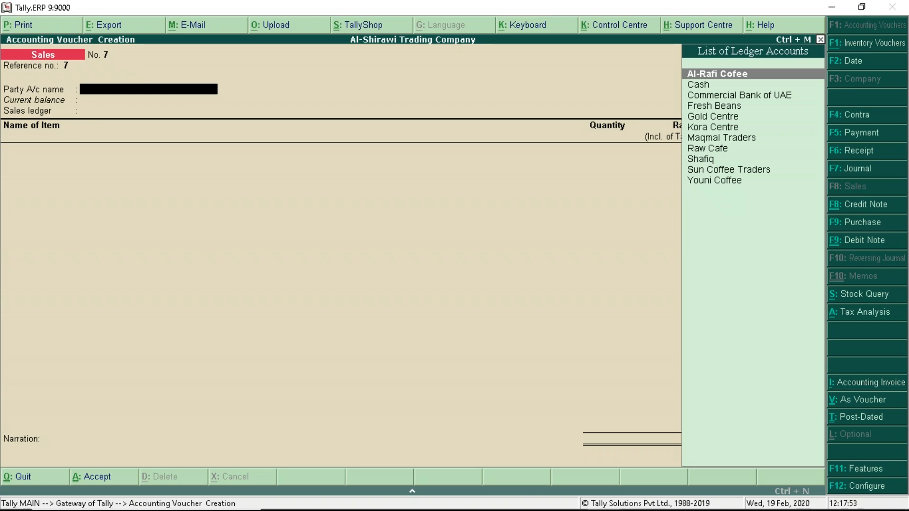
type("ko")
key("Return")
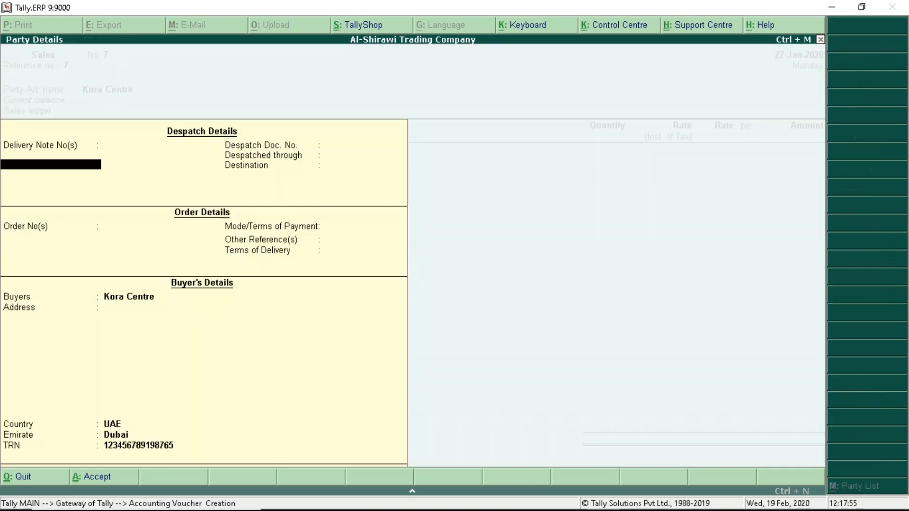
key("ctrl+a")
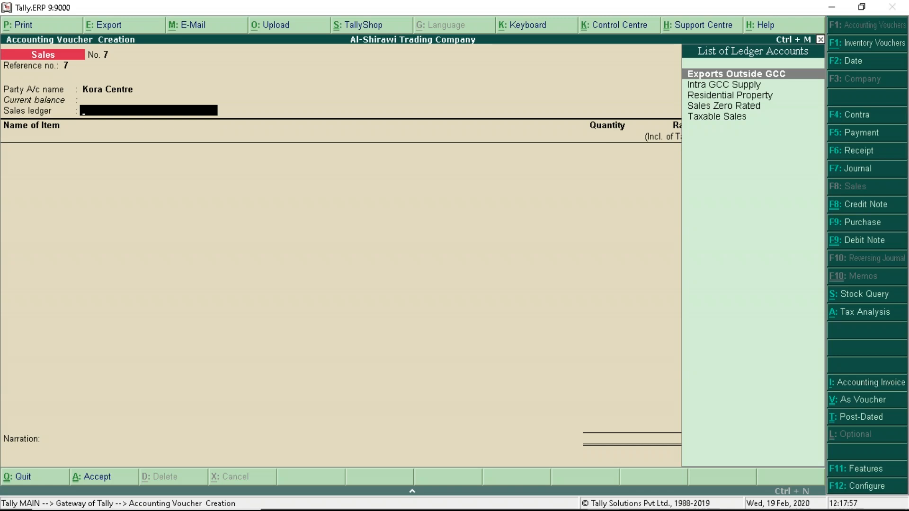
Step: Choose Sales Zero Rated as the voucher's sales ledger
key("Down")
key("Down")
key("Down")
key("Down")
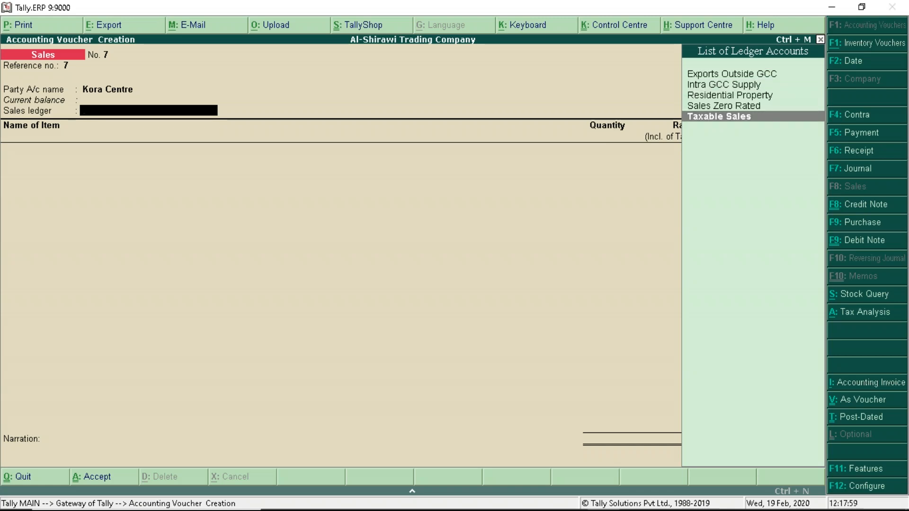
key("Up")
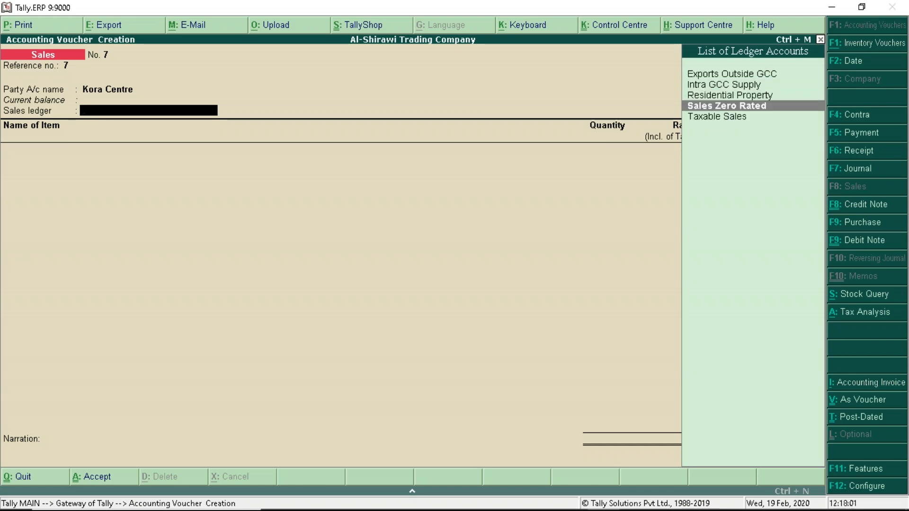
key("Return")
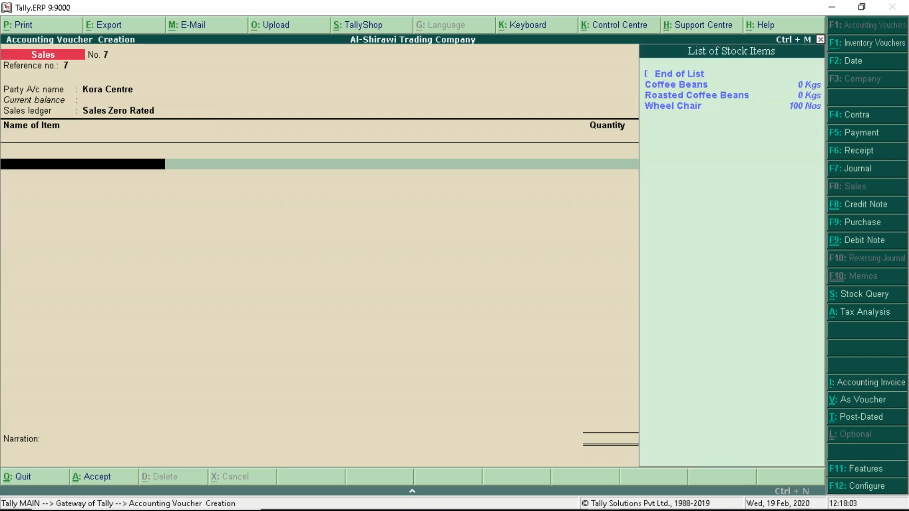
Step: Add Wheel Chair as the stock item on the sales voucher
key("Down")
key("Down")
key("Down")
key("Return")
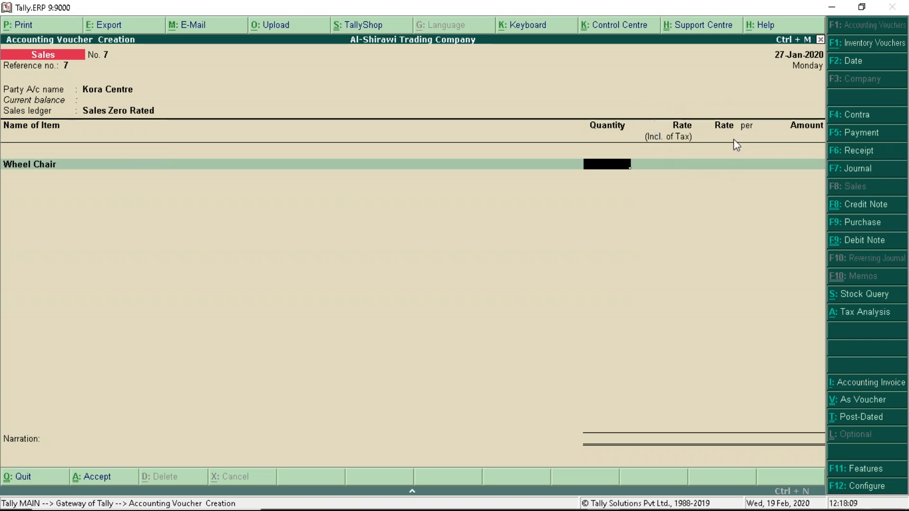
Step: Turn off entry of tax-inclusive rates for stock items in the sales invoice configuration and return to the Wheel Chair quantity
left_click(855, 487)
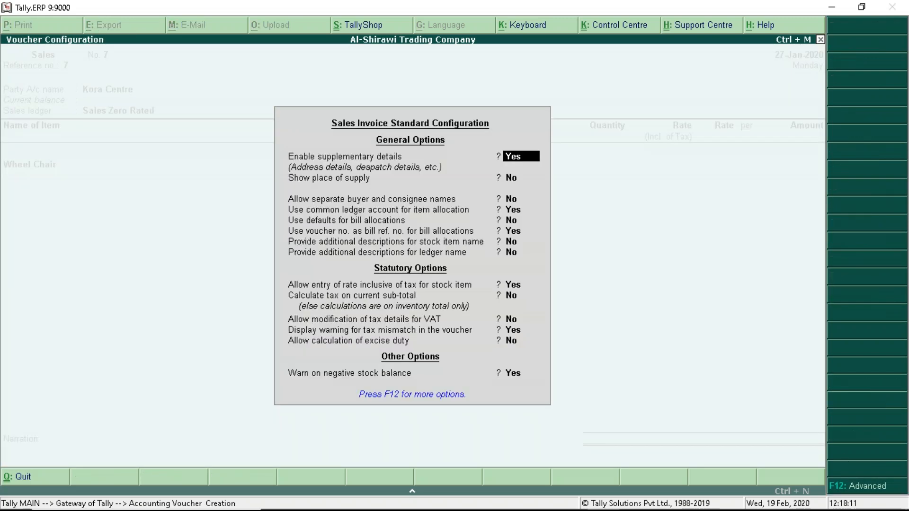
left_click(515, 286)
type("n")
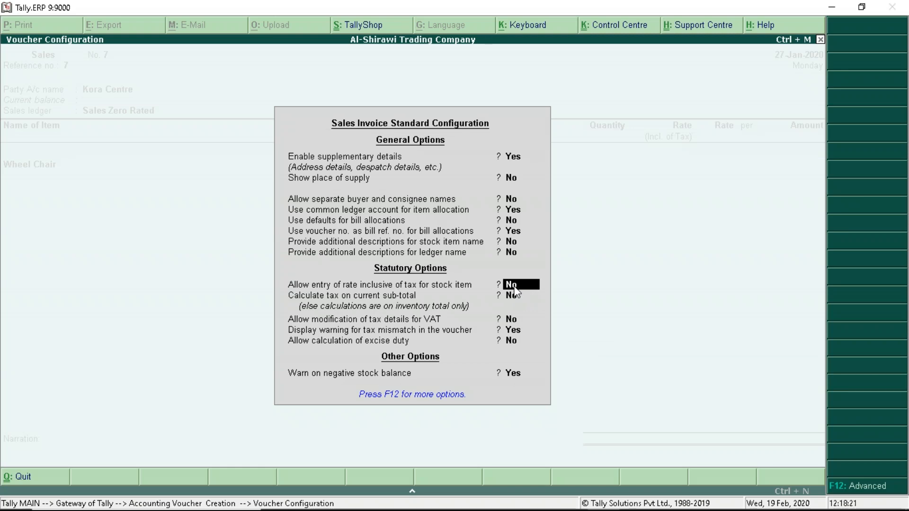
key("ctrl+a")
key("Return")
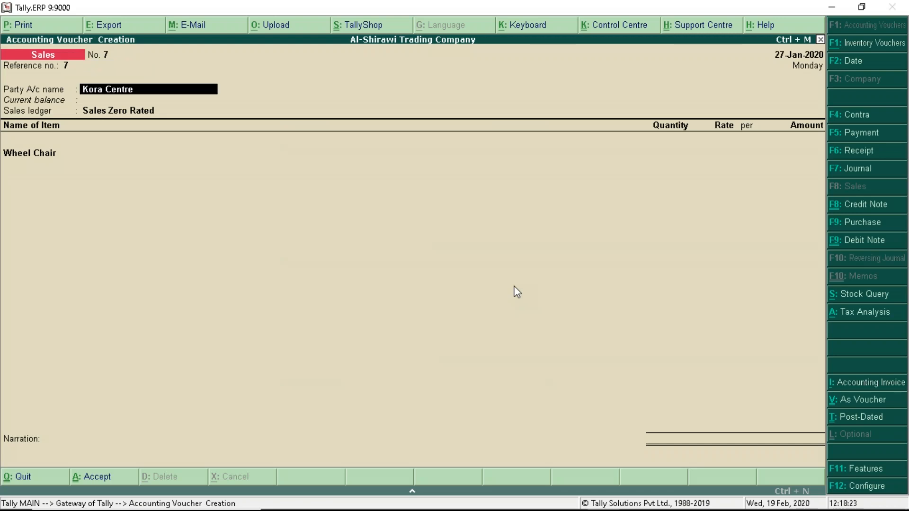
key("Return")
key("ctrl+a")
key("Return")
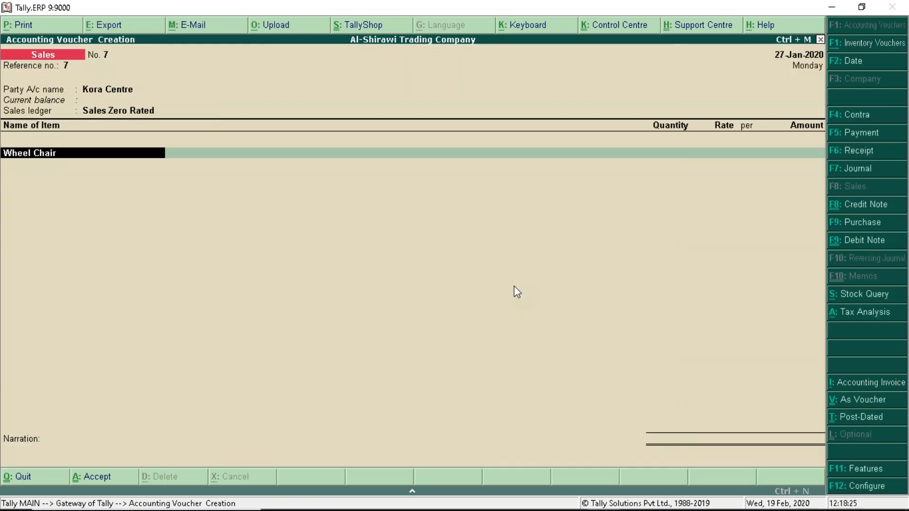
key("Return")
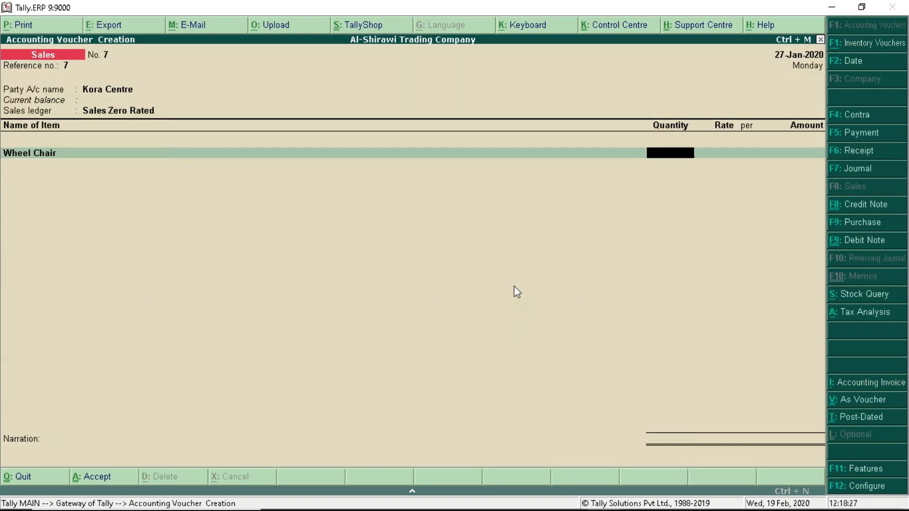
Step: Enter a quantity of 100 Nos at a rate of 2000 for the Wheel Chair line
type("100")
key("Return")
type("2000")
key("Return")
key("Return")
key("Return")
key("Return")
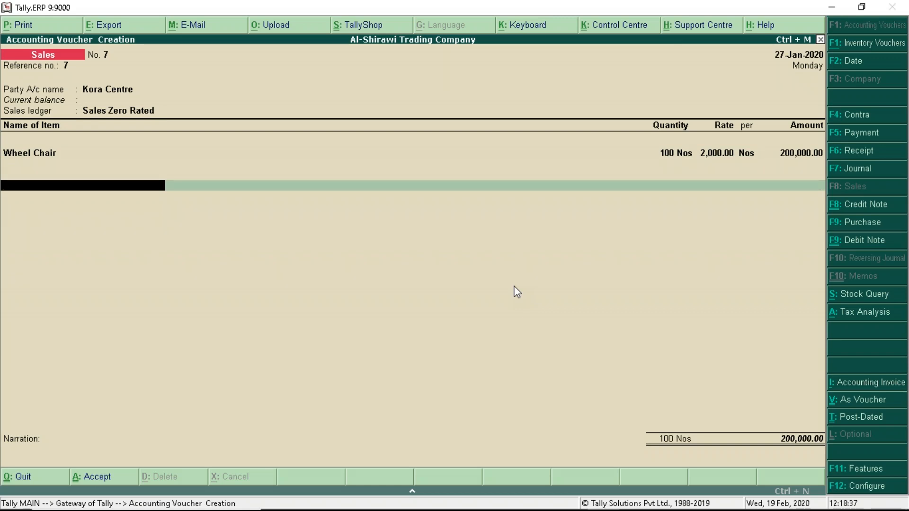
Step: End the item list, accept new bill reference 7 for the full amount and save the sales voucher without a narration
key("Return")
key("Return")
key("Return")
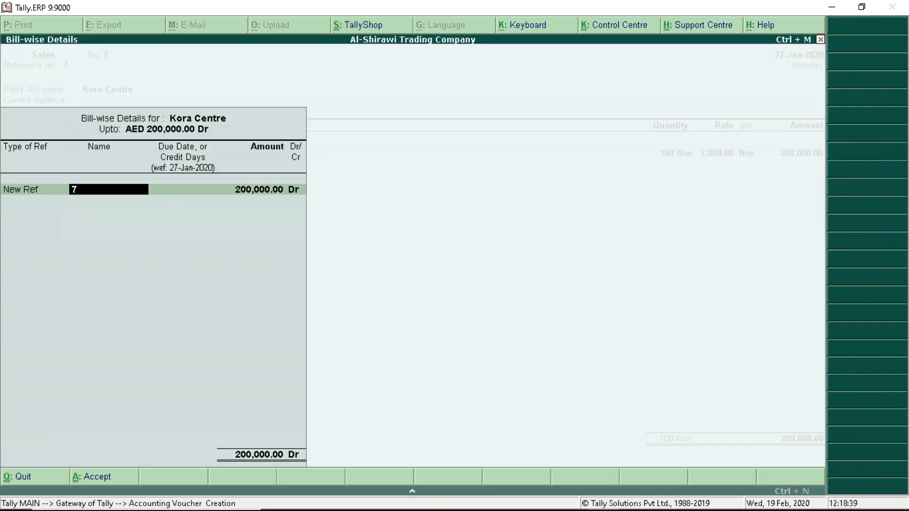
key("Return")
key("Return")
key("Return")
key("Return")
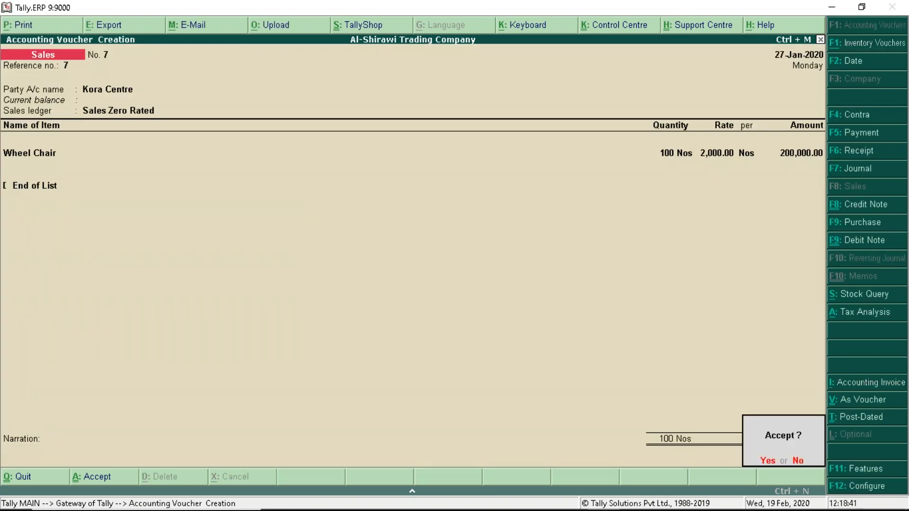
key("Return")
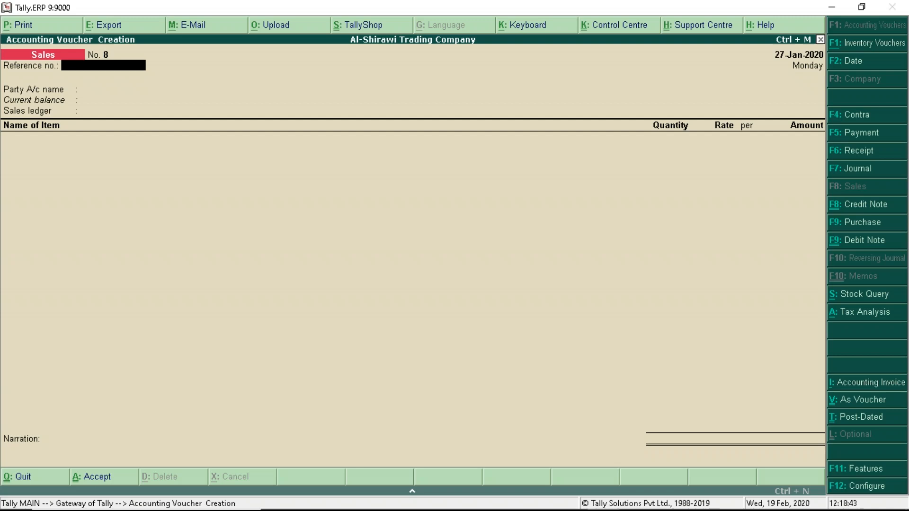
Step: Switch to the presentation and read the next slide's service transaction exercise
key("alt+Tab")
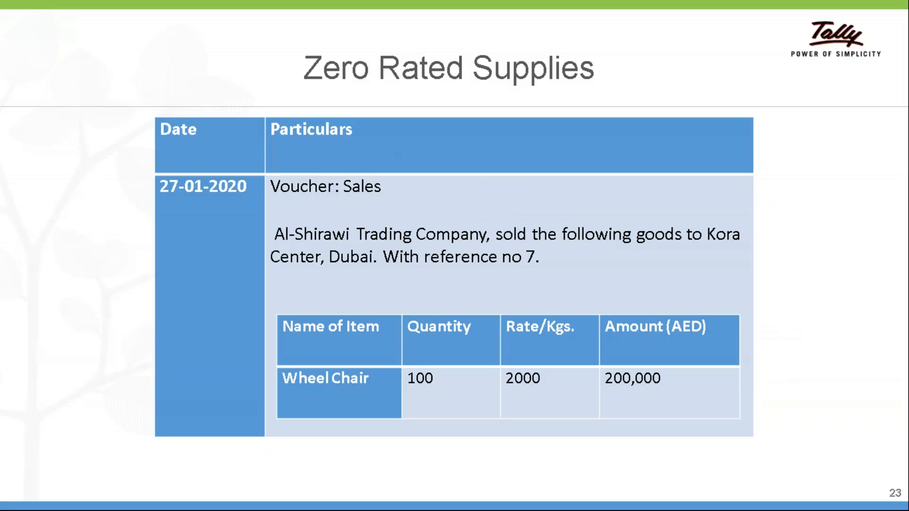
key("Right")
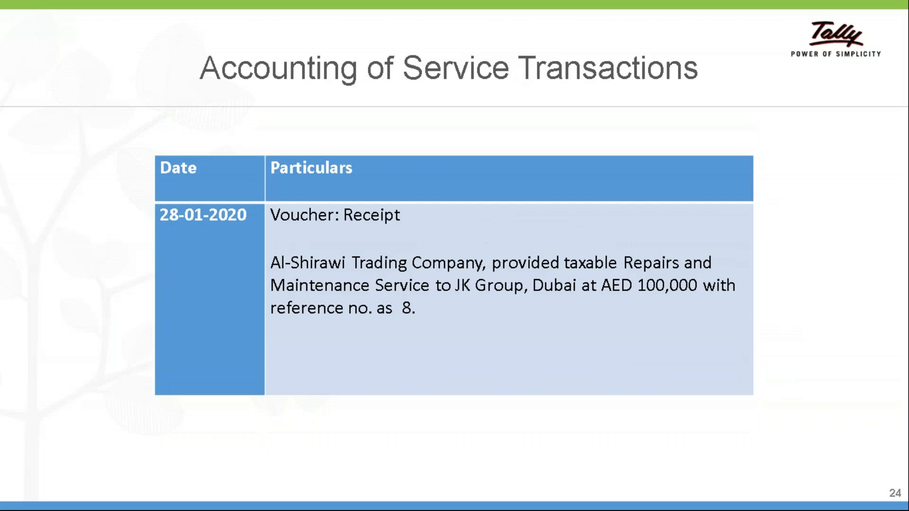
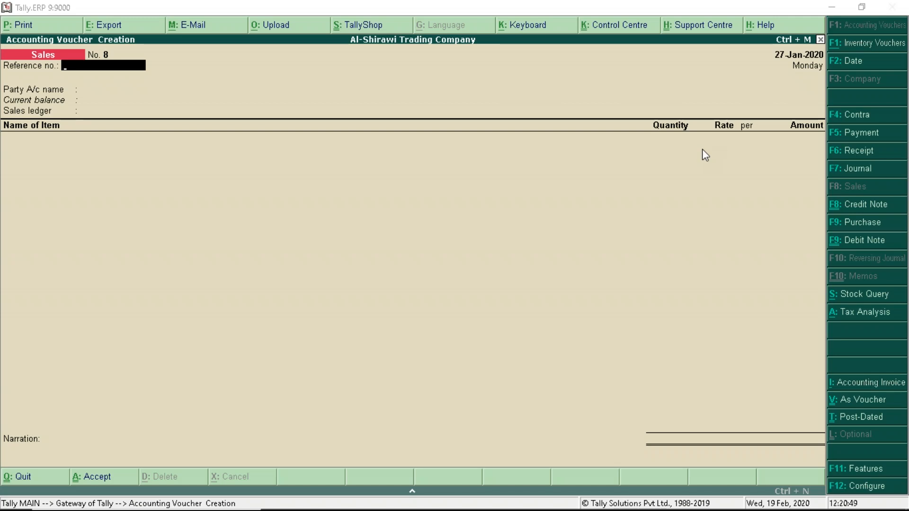
Step: Quit the new sales voucher in Tally.ERP 9 without saving it and return to the Gateway of Tally
key("Return")
key("Return")
key("Return")
key("Escape")
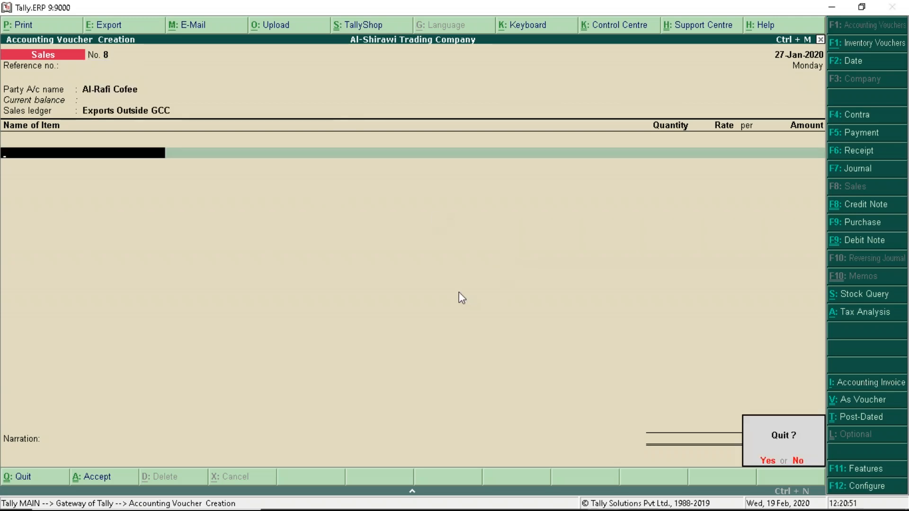
key("y")
key("Escape")
key("Escape")
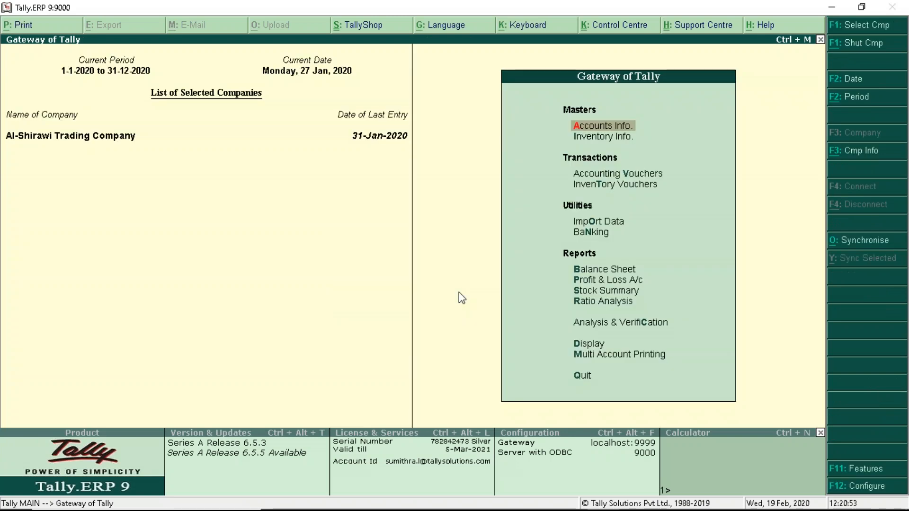
Step: Create a ledger named Repairs and Maintenance Services under Sales Accounts, keeping inventory values affected as Yes
key("Return")
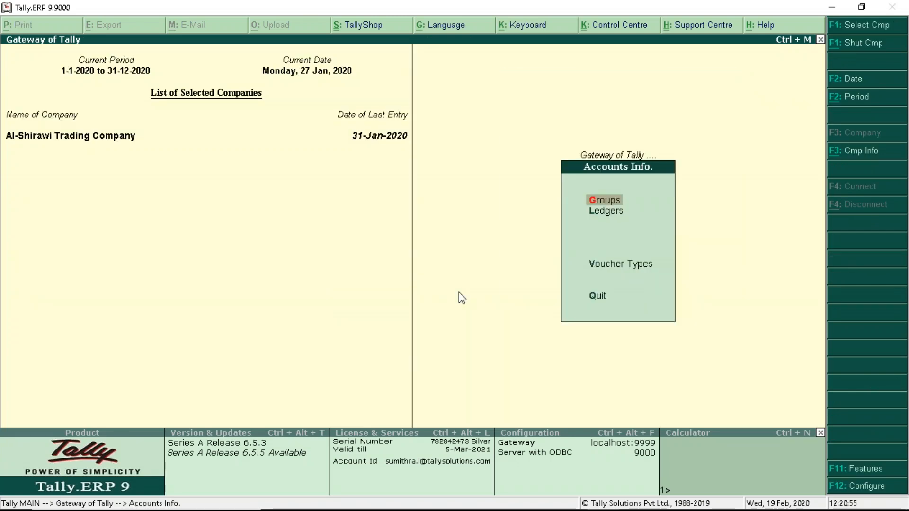
key("Down")
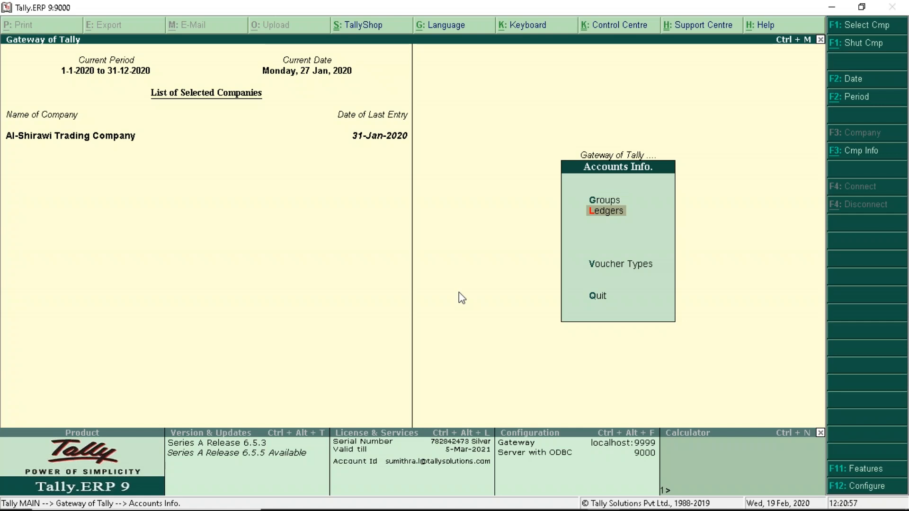
key("Return")
key("Return")
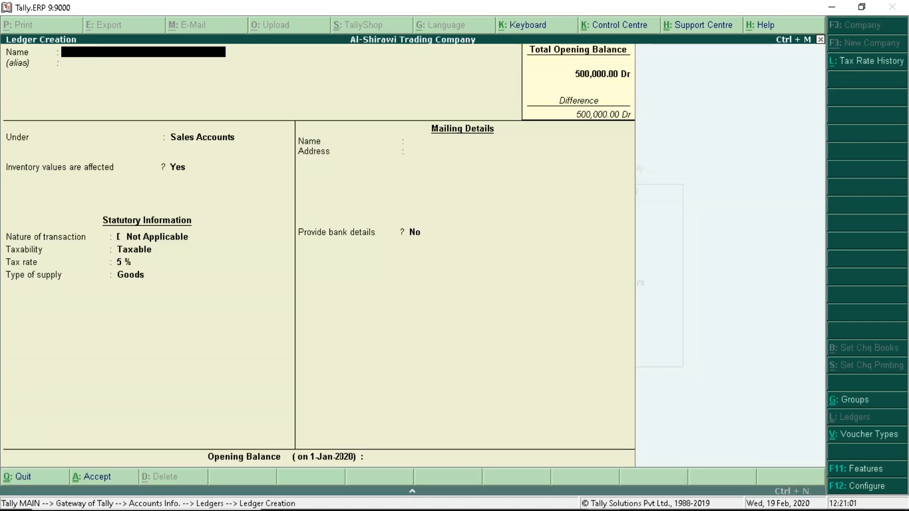
type("Repa")
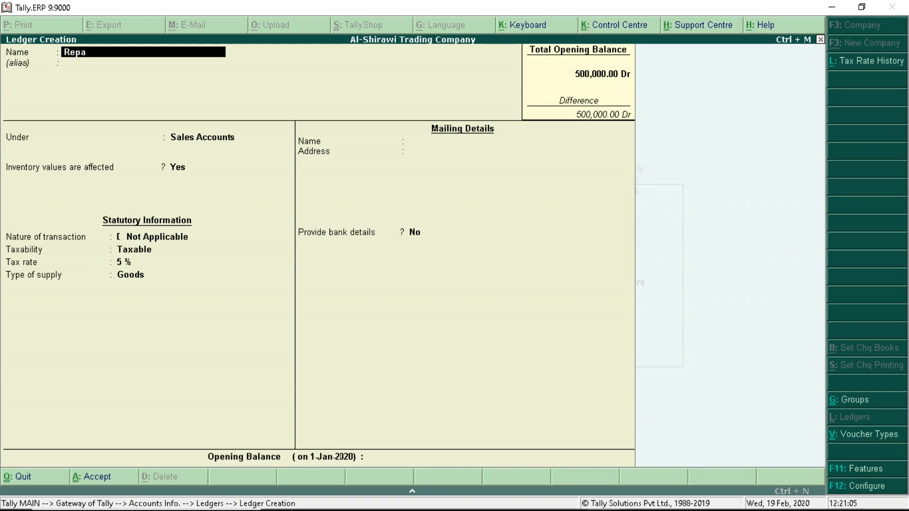
type("irs a")
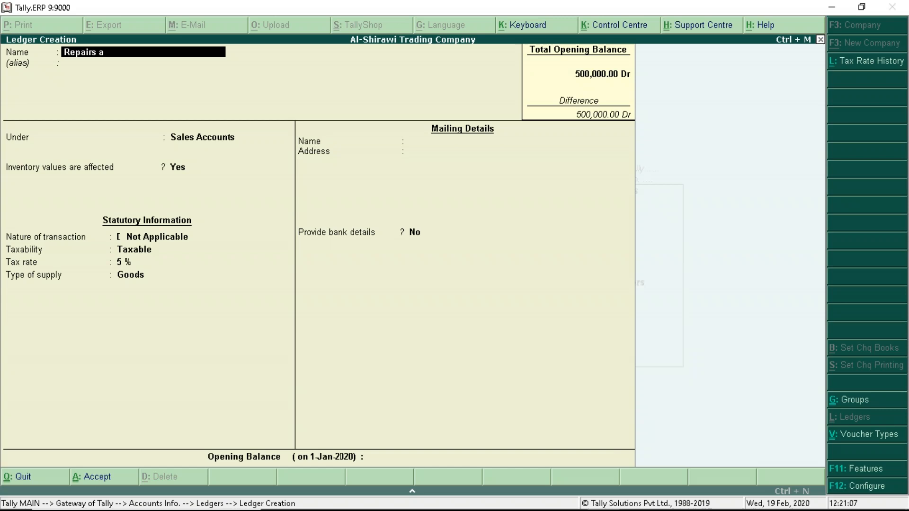
type("nd Maintenance Services")
key("Return")
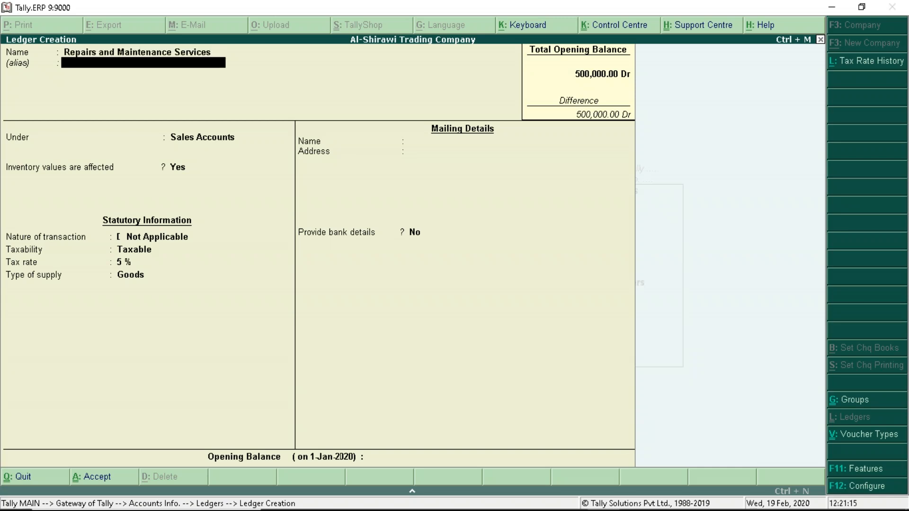
key("Return")
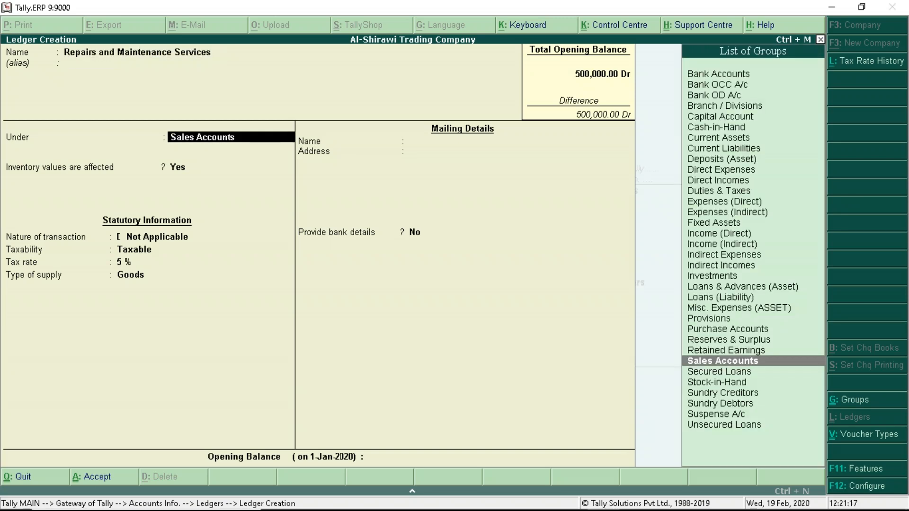
key("Return")
key("Return")
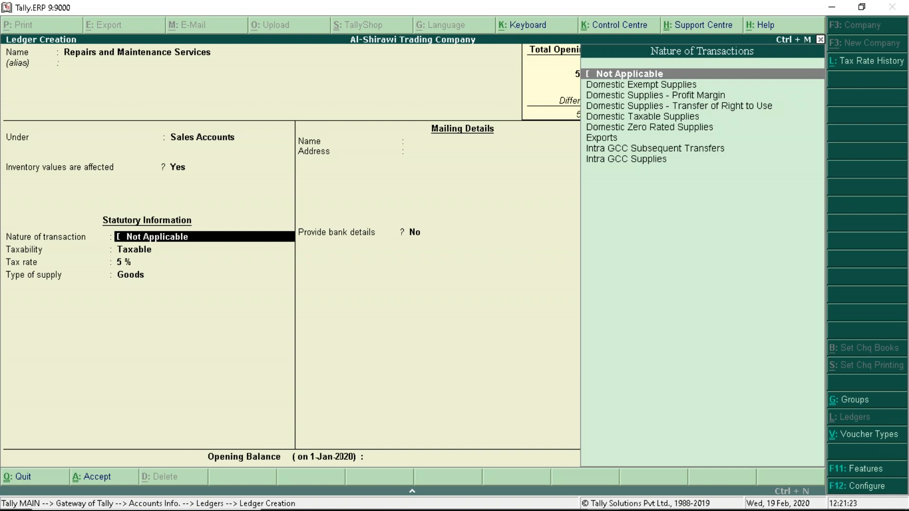
Step: Set the service ledger's nature of transaction to Domestic Taxable Supplies and keep its taxability as Taxable
key("Down")
key("Down")
key("Down")
key("Down")
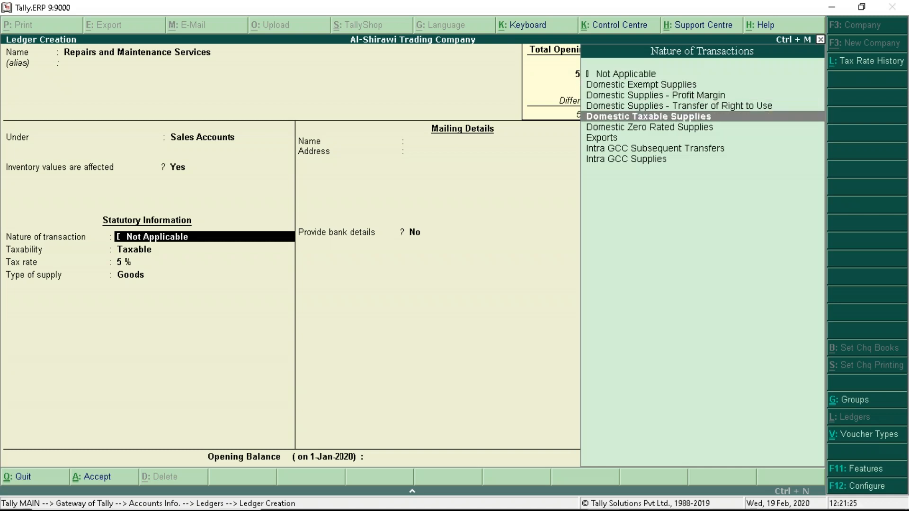
key("Return")
key("Return")
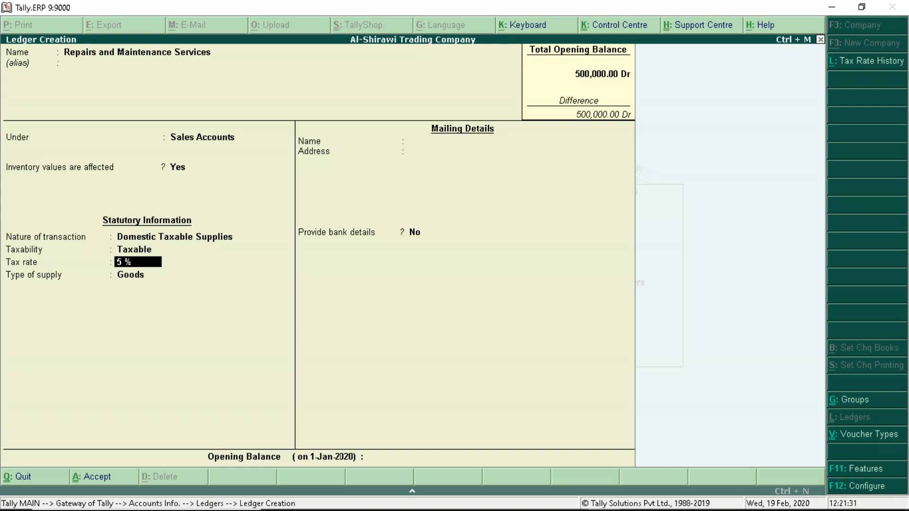
Step: Keep the 5 % tax rate, set the type of supply to Services and save the ledger without an opening balance
key("Return")
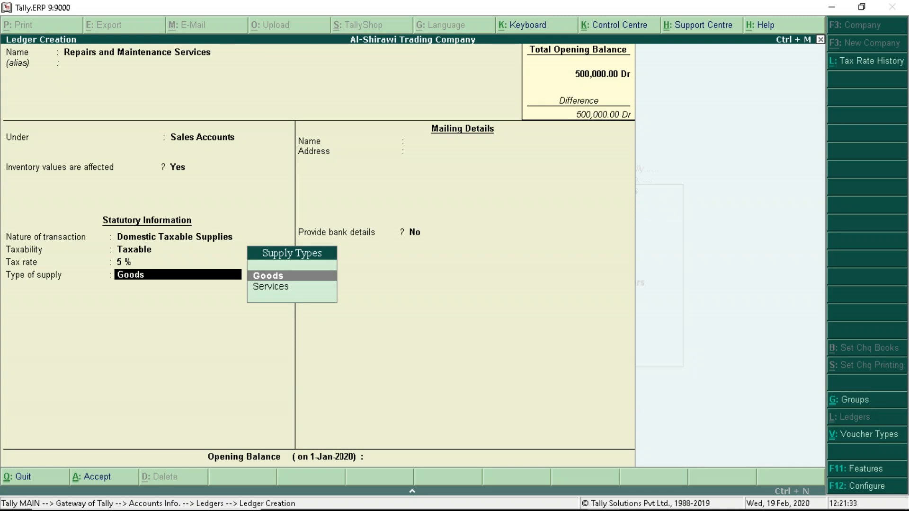
key("Down")
key("Return")
key("Return")
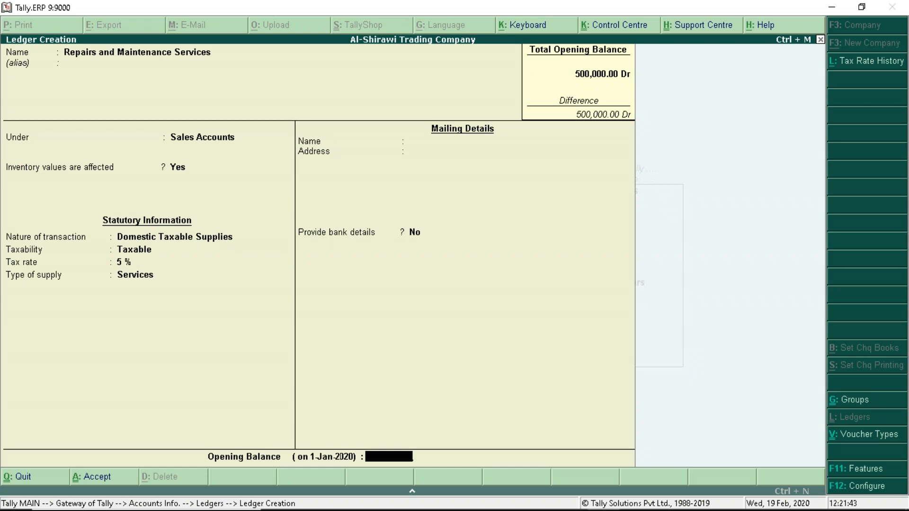
key("Return")
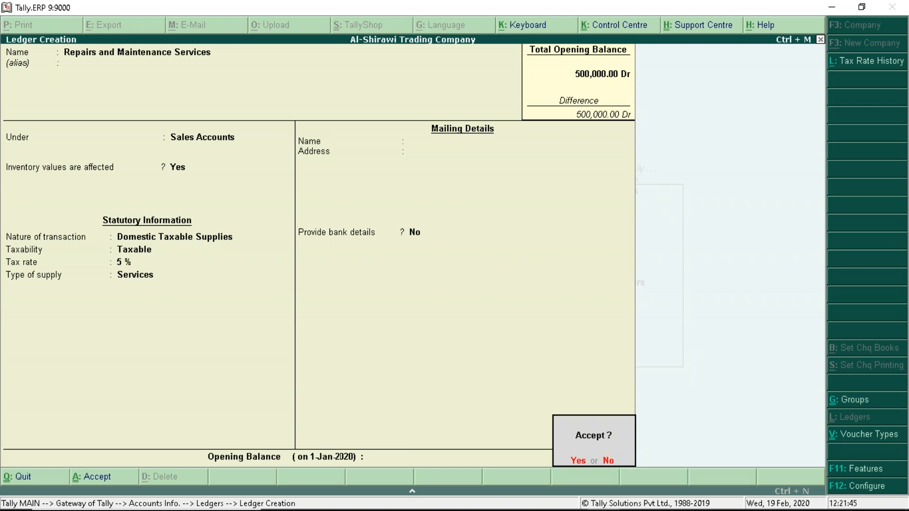
key("y")
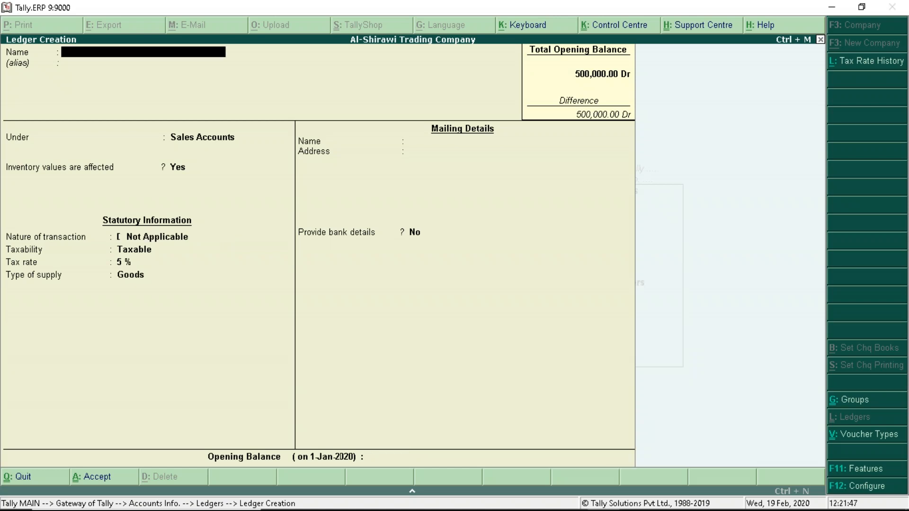
Step: Start a new customer ledger named Jk Group under Sundry Debtors
type("Jk Group")
key("Return")
key("Return")
type("Sun")
key("Down")
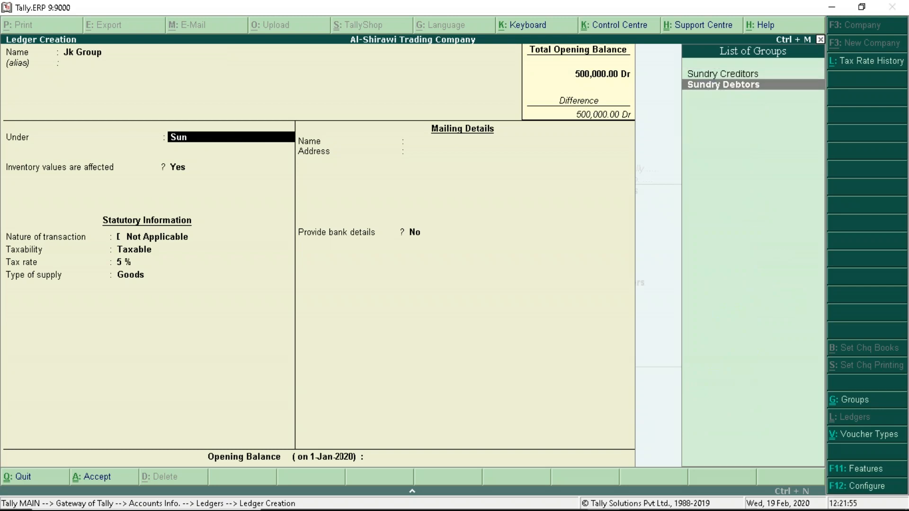
key("Return")
Step: Maintain bill-by-bill balances for Jk Group and accept UAE, Dubai, Regular registration and the VAT registration date 1-Jan-2018
type("Y")
key("Return")
key("Return")
key("Return")
key("Return")
key("Return")
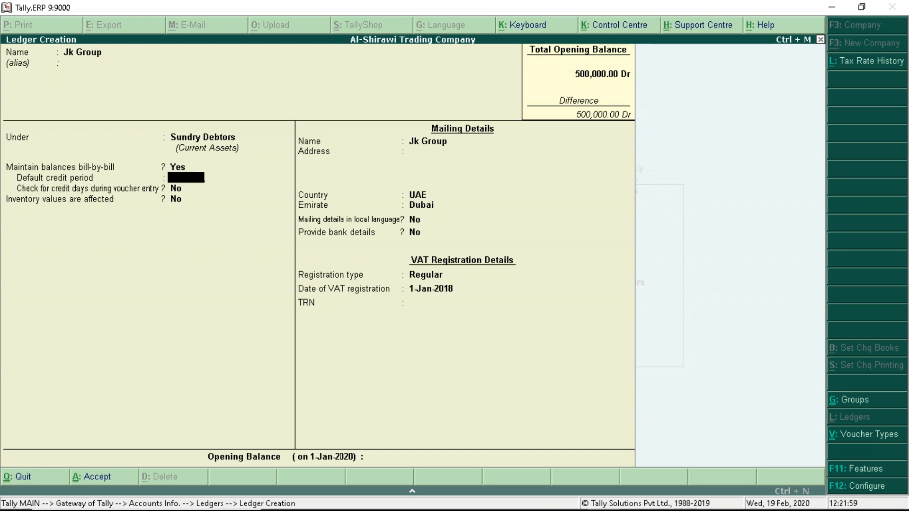
key("Return")
key("Return")
key("Return")
key("Return")
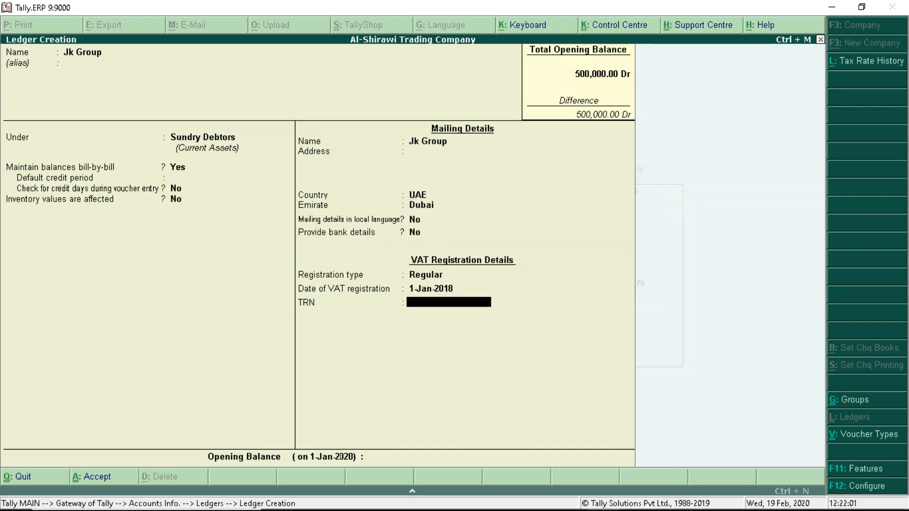
Step: Enter the customer's tax registration number and save the Jk Group ledger without an opening balance
type("6789009876")
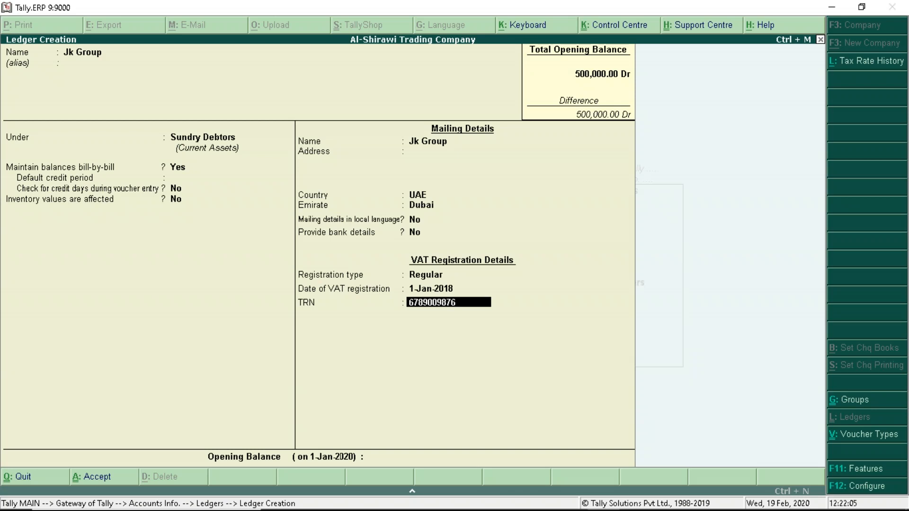
type("54321")
key("Return")
key("Return")
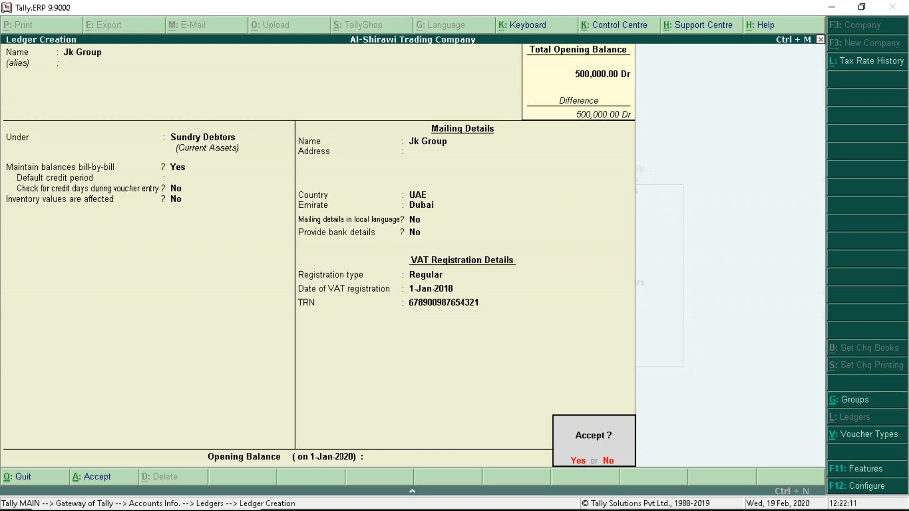
key("Return")
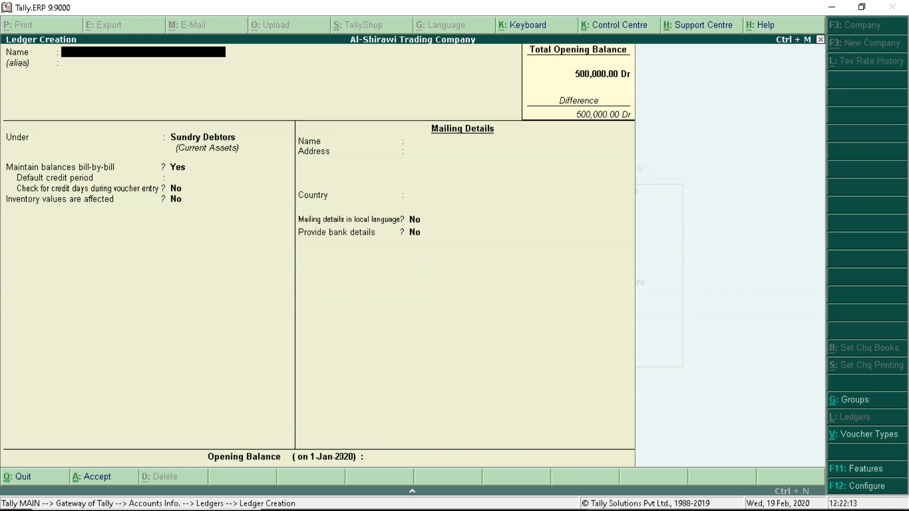
Step: Check the service transaction slide in the presentation, return to Tally.ERP 9 and quit ledger creation to the Gateway of Tally
key("alt+Tab")
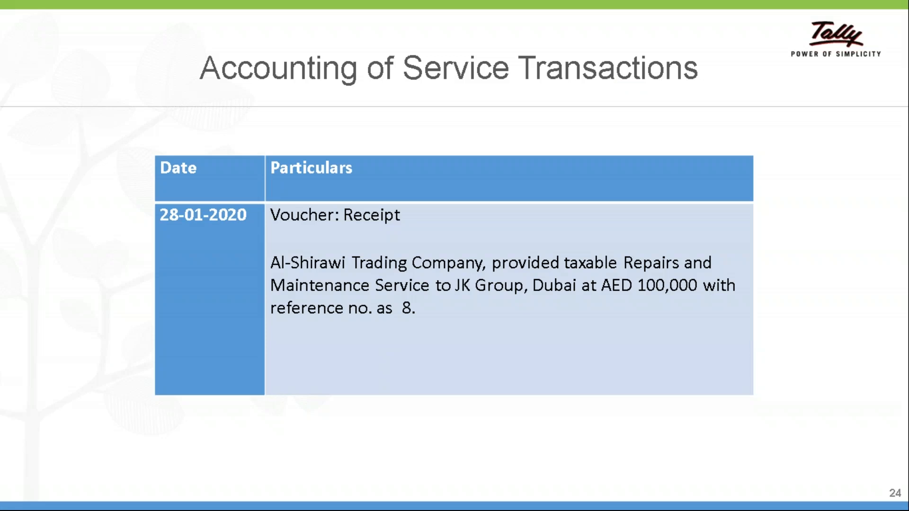
key("alt+Tab")
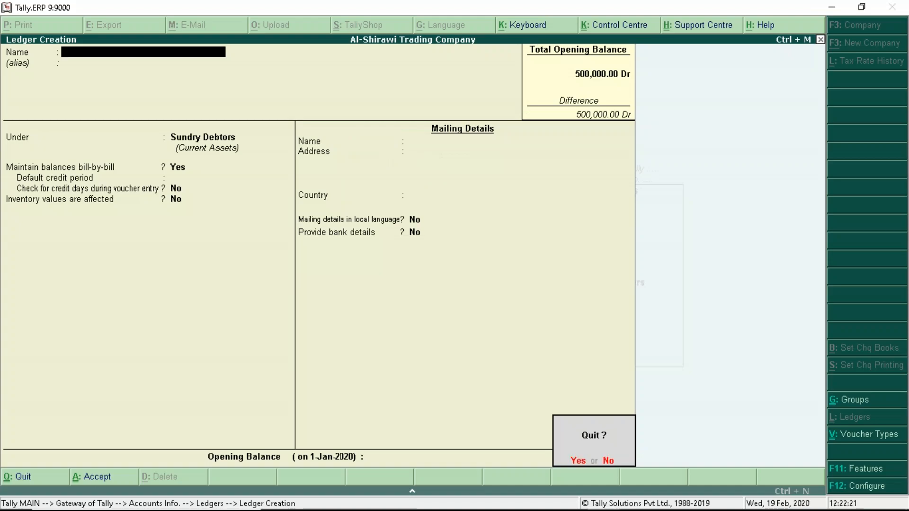
key("Escape")
key("Escape")
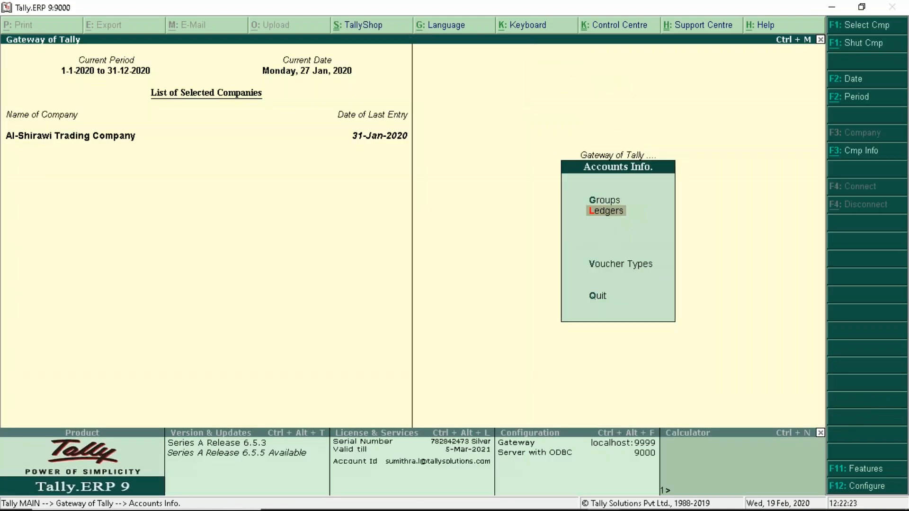
key("Escape")
Step: Open a new sales voucher dated 28-Jan-2020 with reference number 8
key("Down")
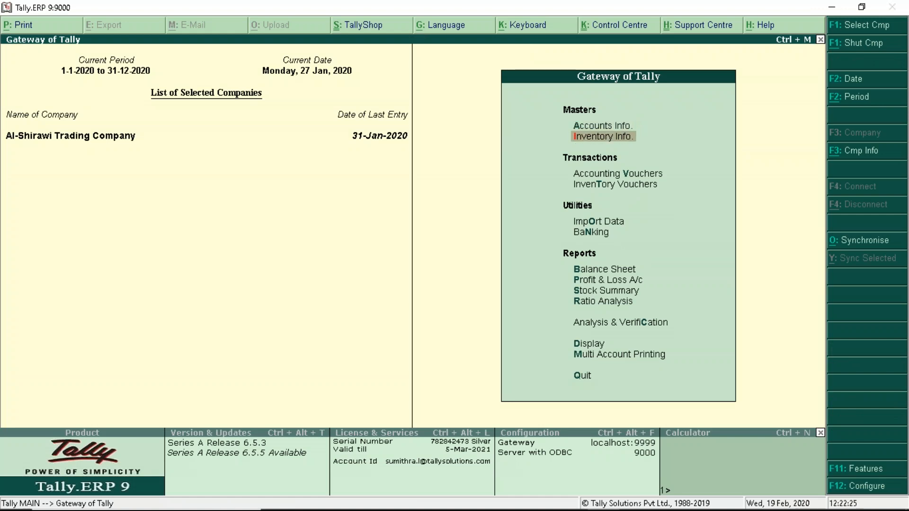
key("Down")
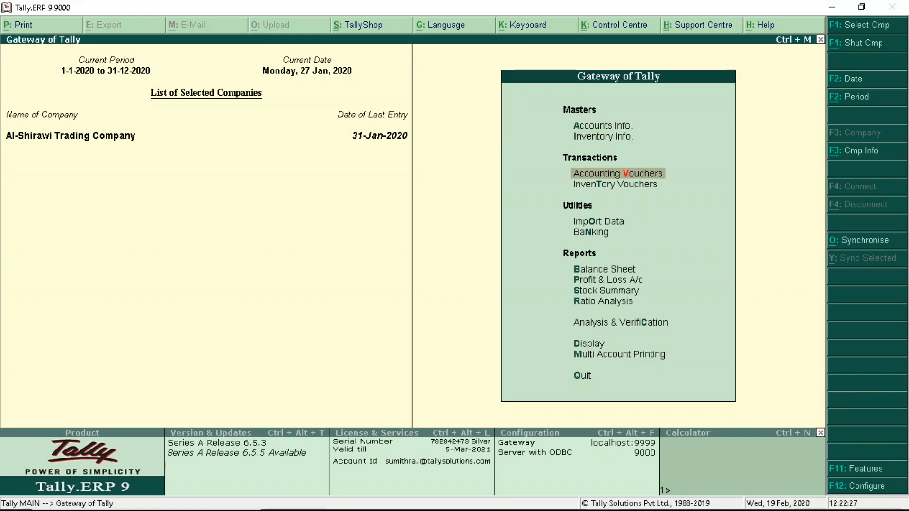
key("Return")
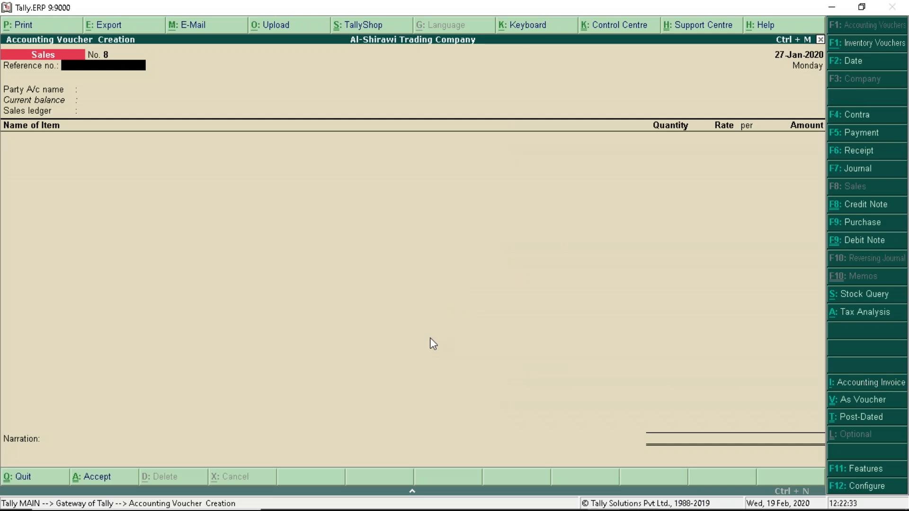
left_click(857, 60)
key("Return")
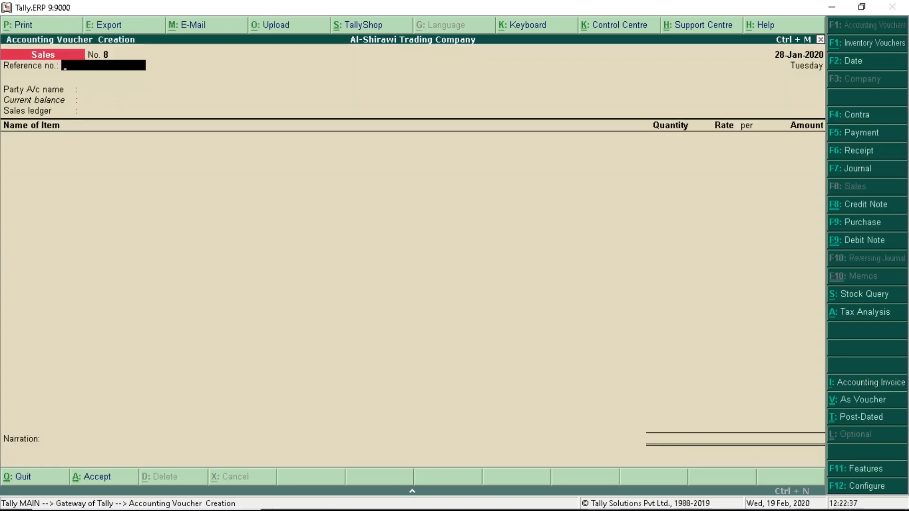
type("8")
key("Return")
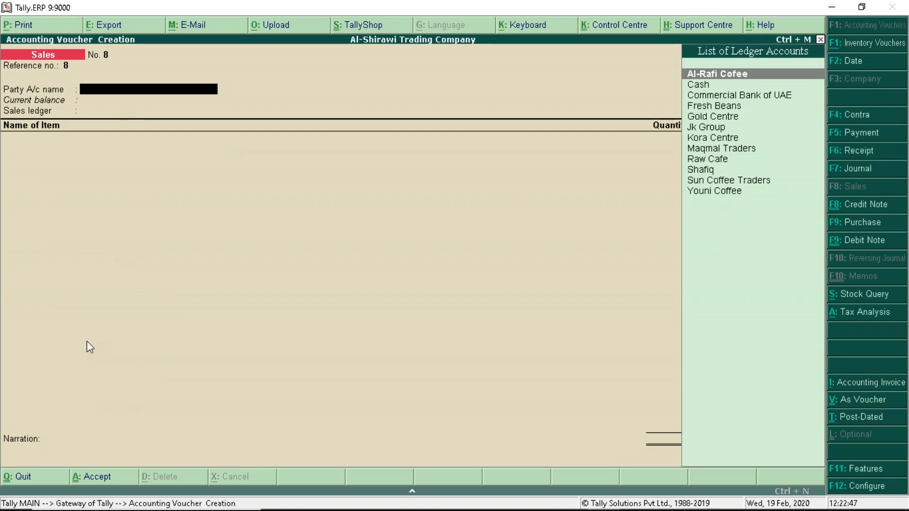
Step: Change the sales voucher to an accounting invoice, choose Jk Group as the party and accept its party details
left_click(864, 400)
key("Return")
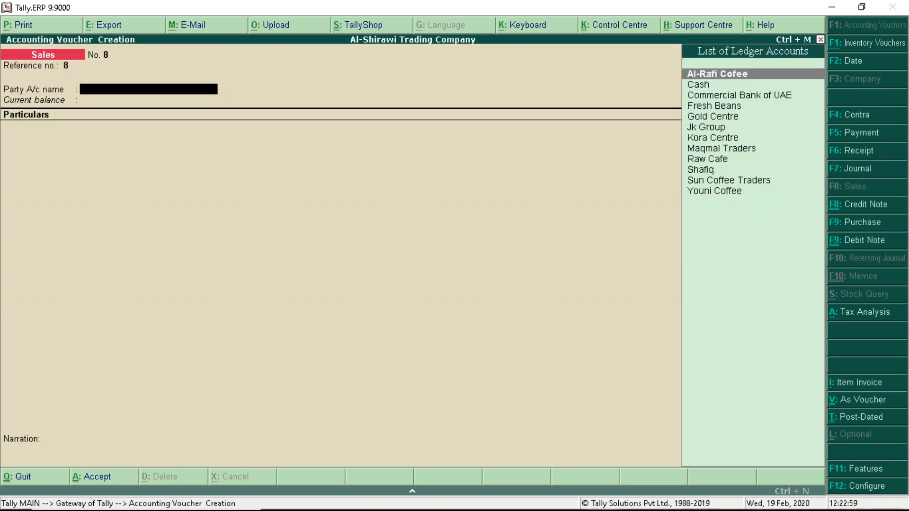
type("J")
key("Return")
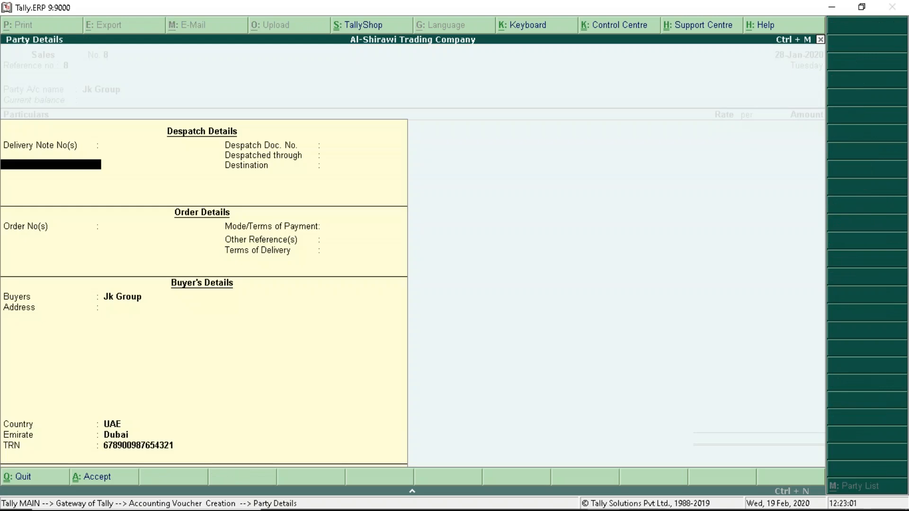
key("ctrl+a")
Step: Add the Repairs and Maintenance Services ledger to the invoice with an amount of 100,000
type("Ma")
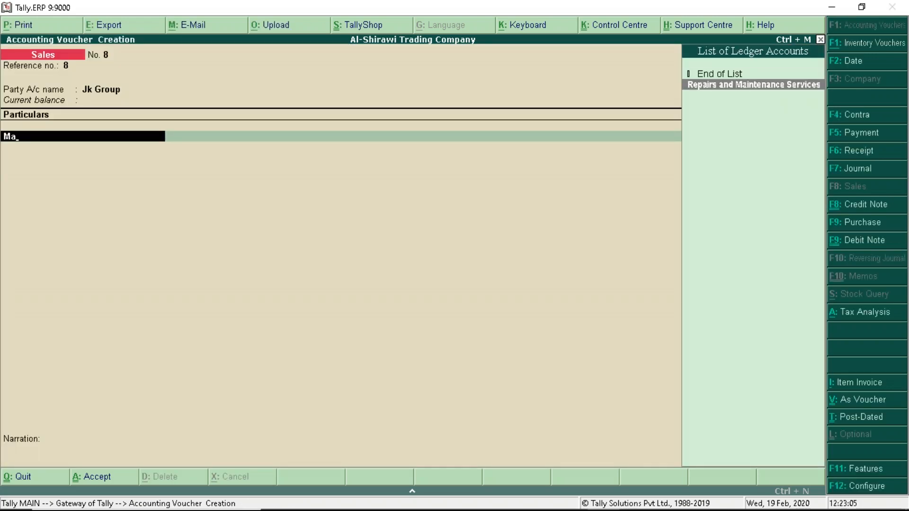
key("Return")
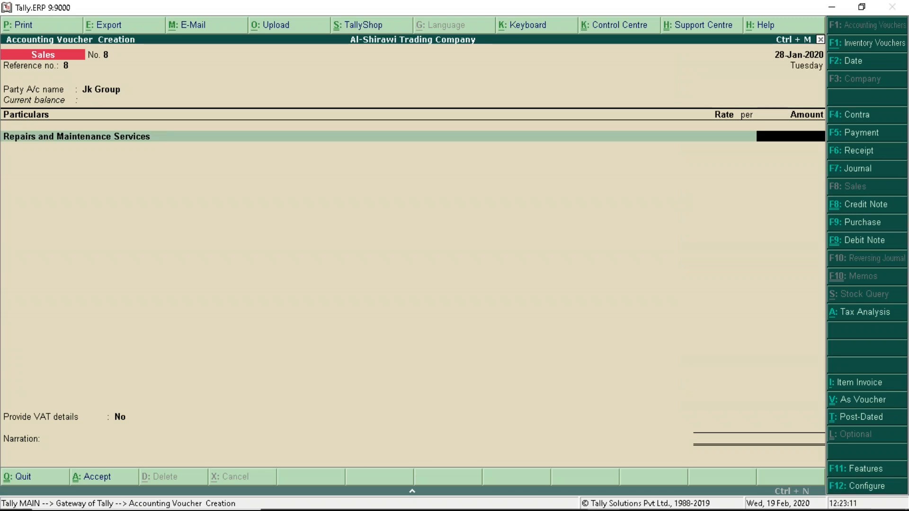
type("100,")
type("00000")
key("Return")
Step: Add the VAT ledger to the sales invoice and examine the detailed tax analysis for the service
type("Vat")
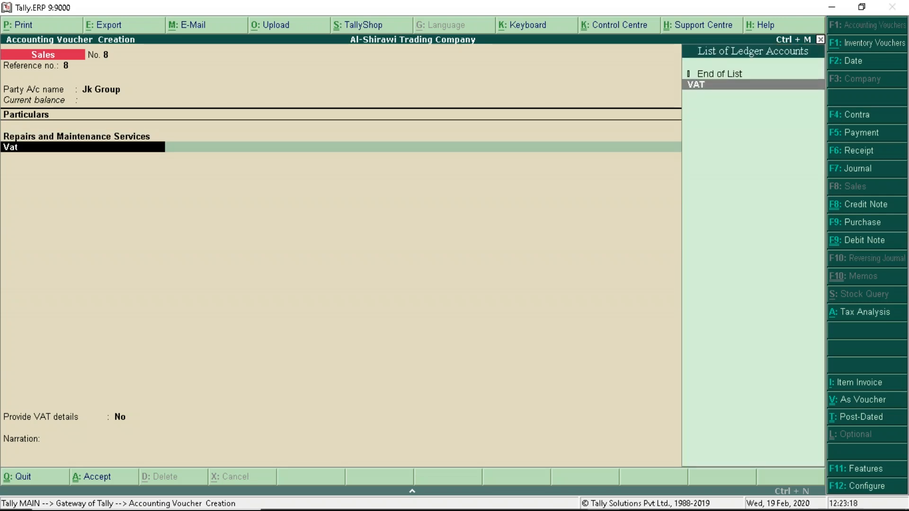
key("Return")
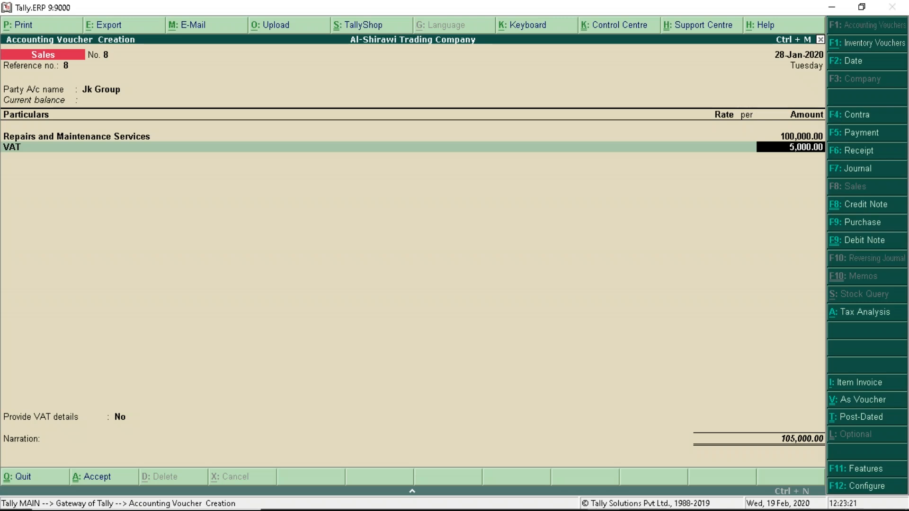
left_click(852, 318)
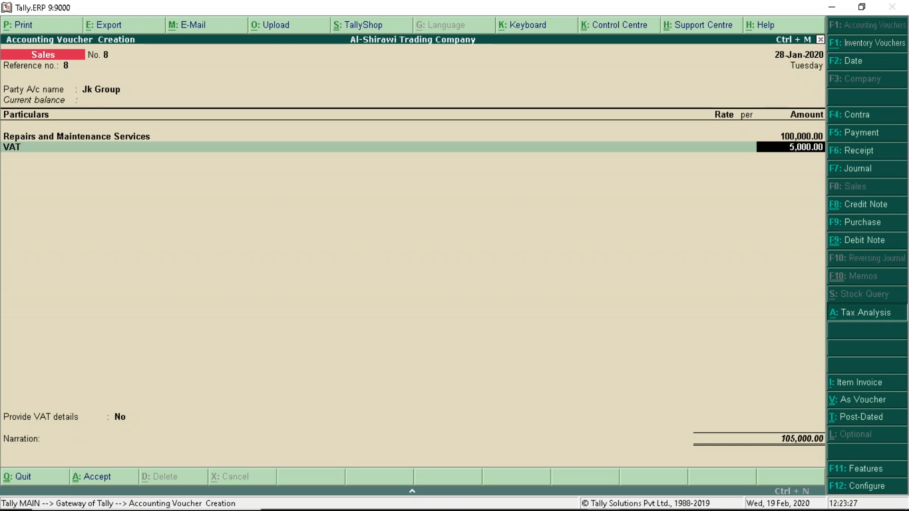
left_click(841, 30)
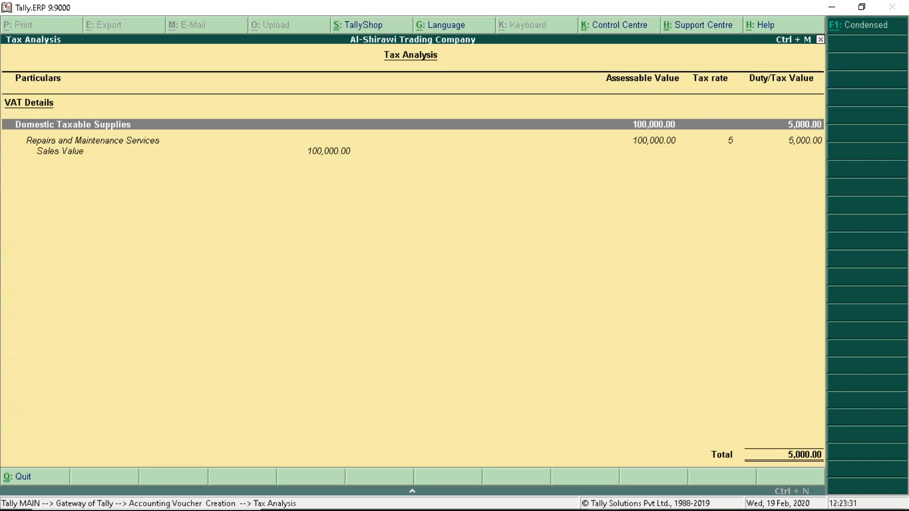
key("Escape")
Step: Accept the VAT line and the bill-wise details for Jk Group as New Ref 8, and save the sales invoice
key("Return")
key("Return")
key("Return")
key("Return")
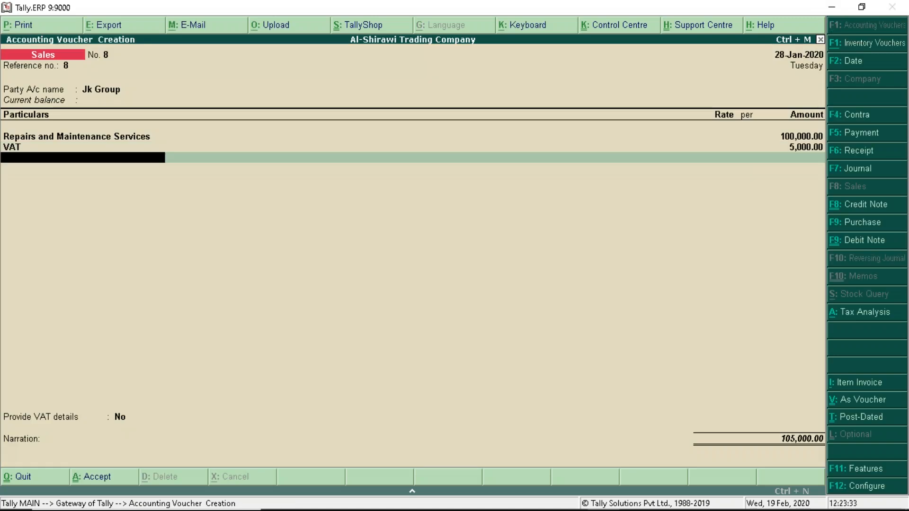
key("Return")
key("Return")
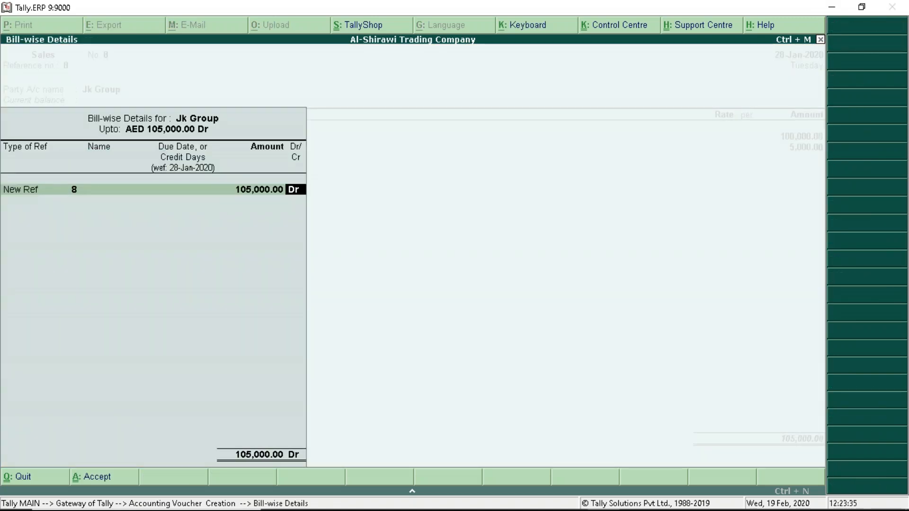
key("Return")
key("Return")
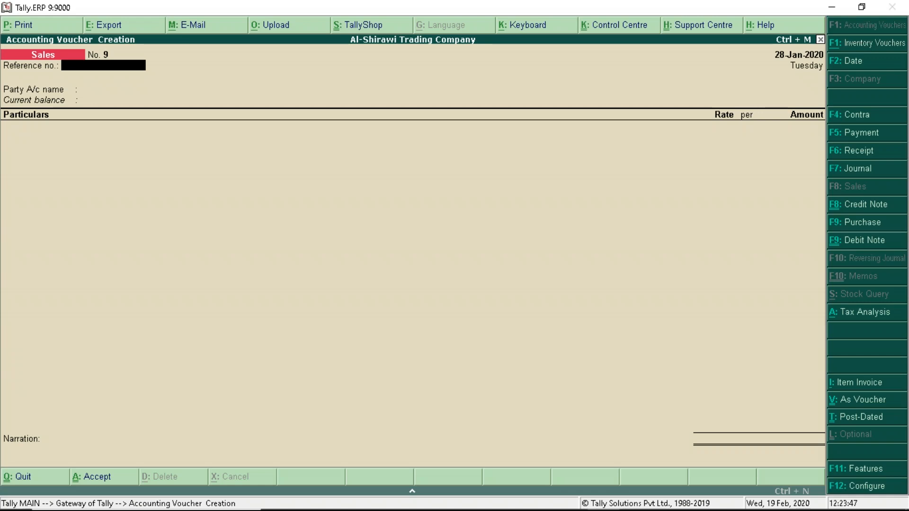
Step: Start the next sales invoice with reference number 9, choose Jk Group as the party and accept its party details
type("9")
key("Return")
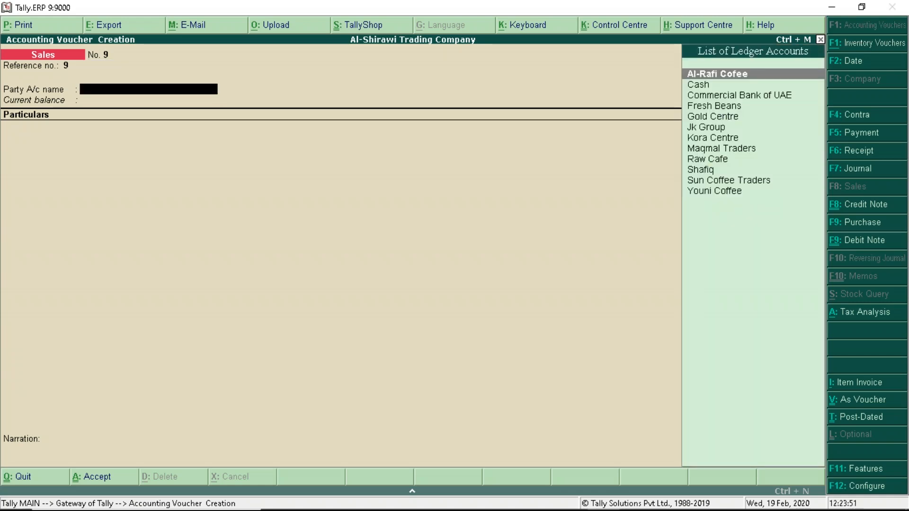
type("J")
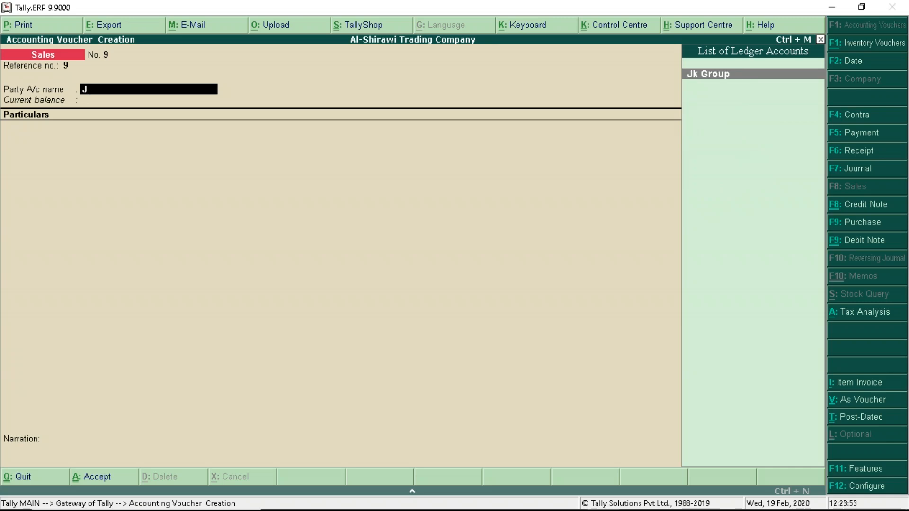
key("Return")
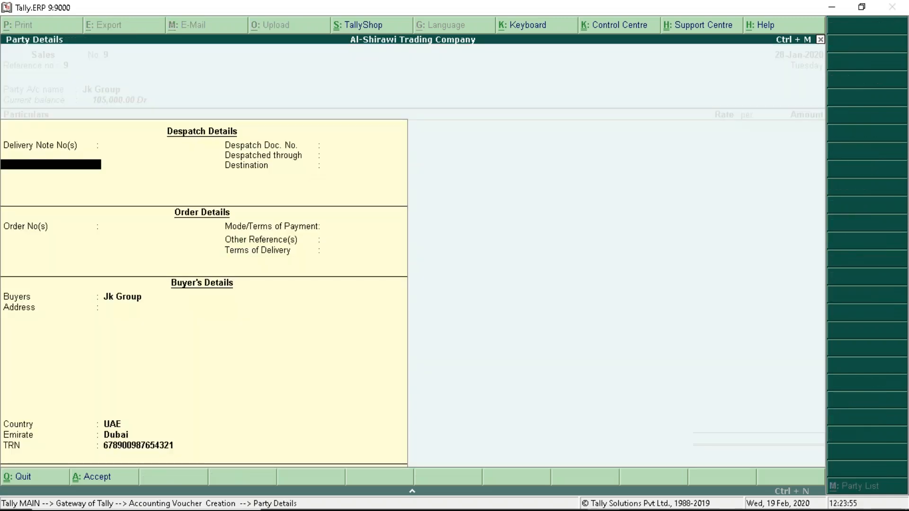
key("ctrl+a")
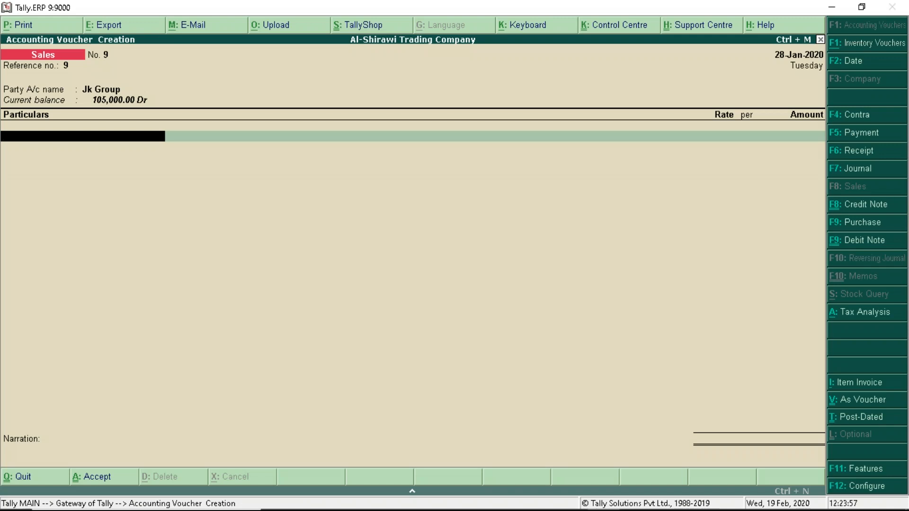
Step: Add the Repairs and Maintenance Services ledger to the invoice with an amount of 75,000
type("Re")
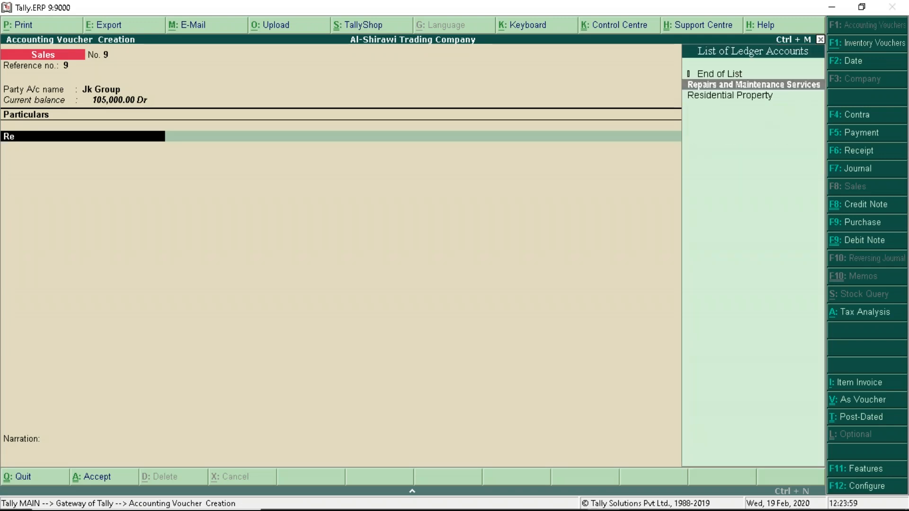
key("Return")
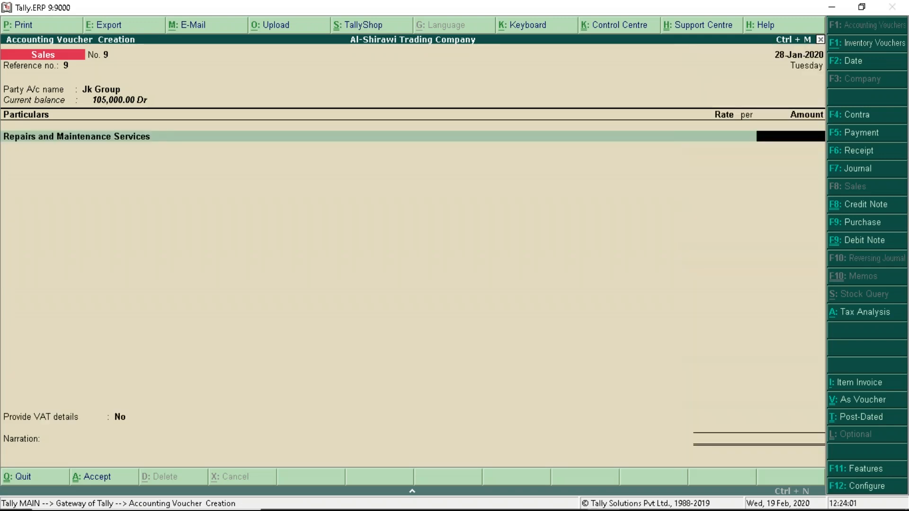
type("75000")
key("Return")
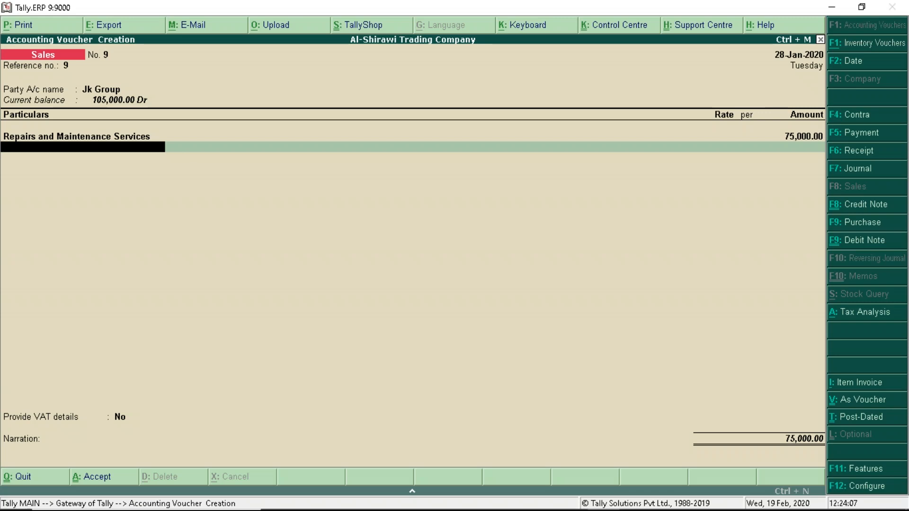
Step: Add the VAT ledger with its amount overridden to 4,000 and compare calculated and entered tax in the tax analysis
type("Va")
key("Return")
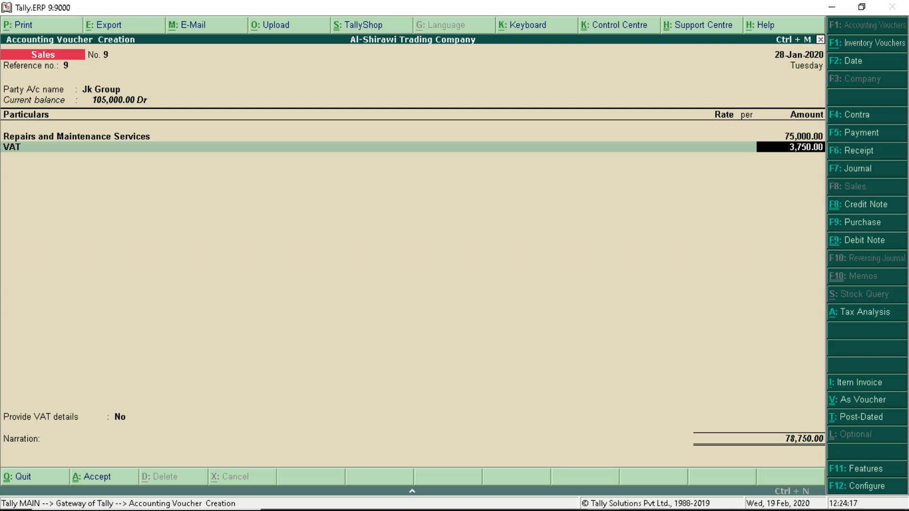
type("4000")
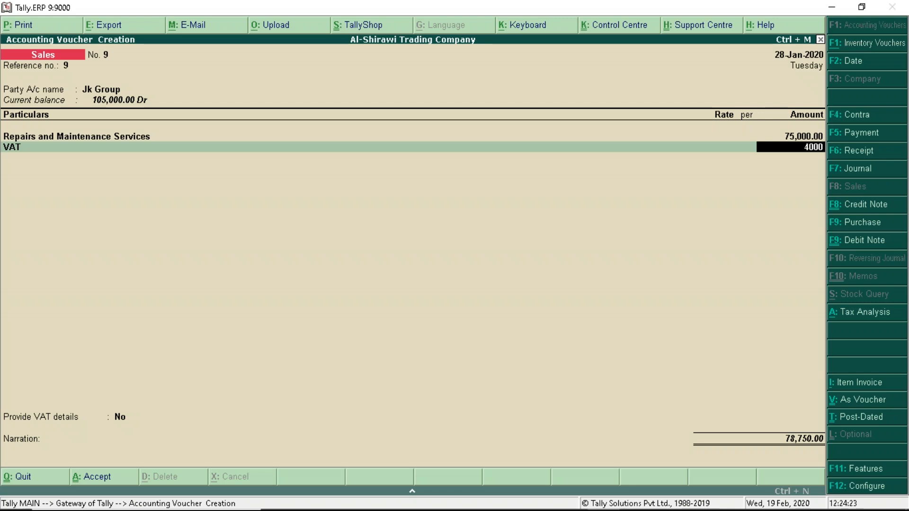
key("Return")
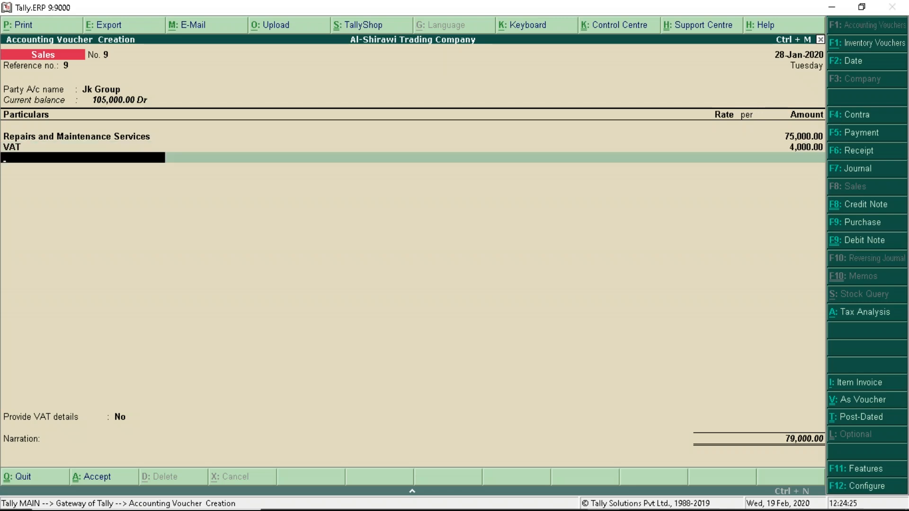
left_click(853, 310)
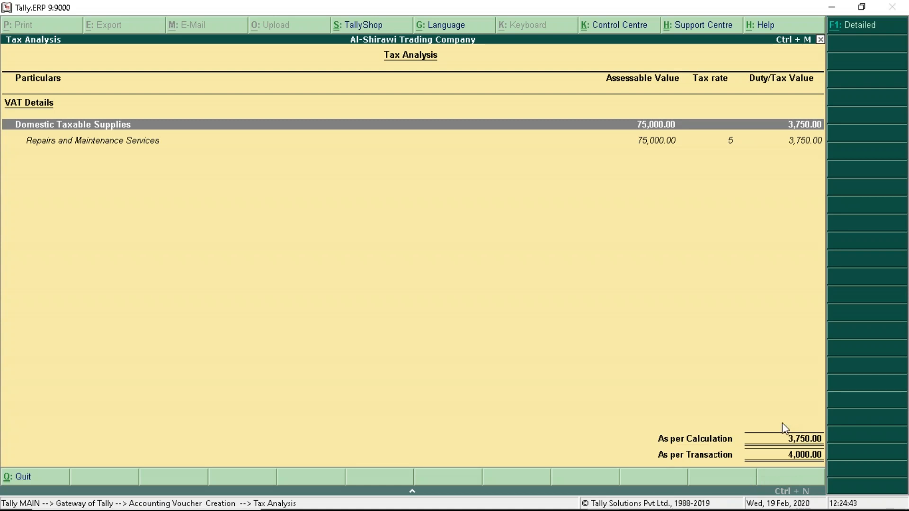
key("Escape")
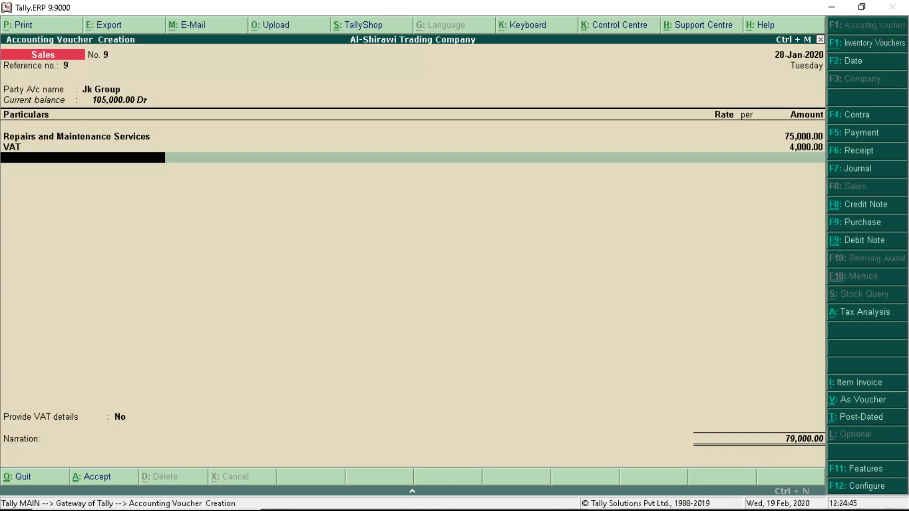
Step: Accept the remaining details of sales invoice 9, leave the narration empty and save the invoice with the overridden VAT
key("Return")
key("Return")
key("Return")
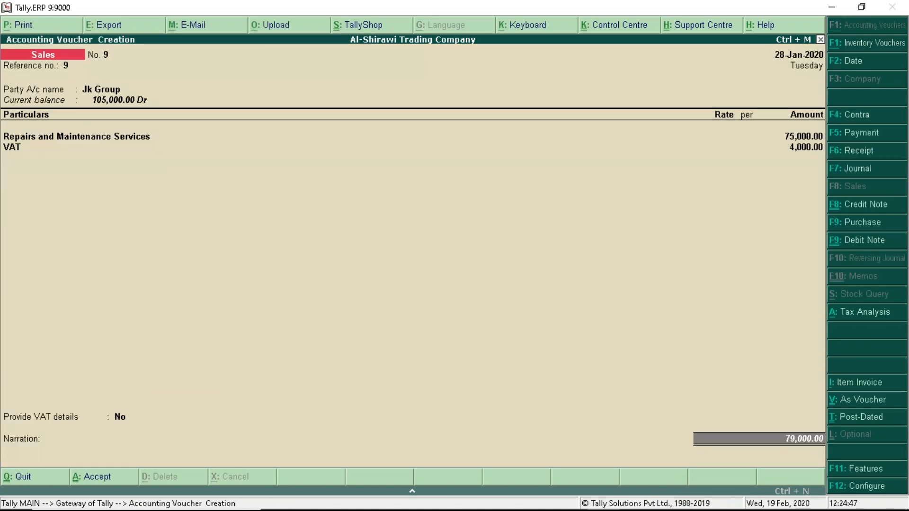
key("Return")
key("Return")
key("Return")
key("Return")
key("Return")
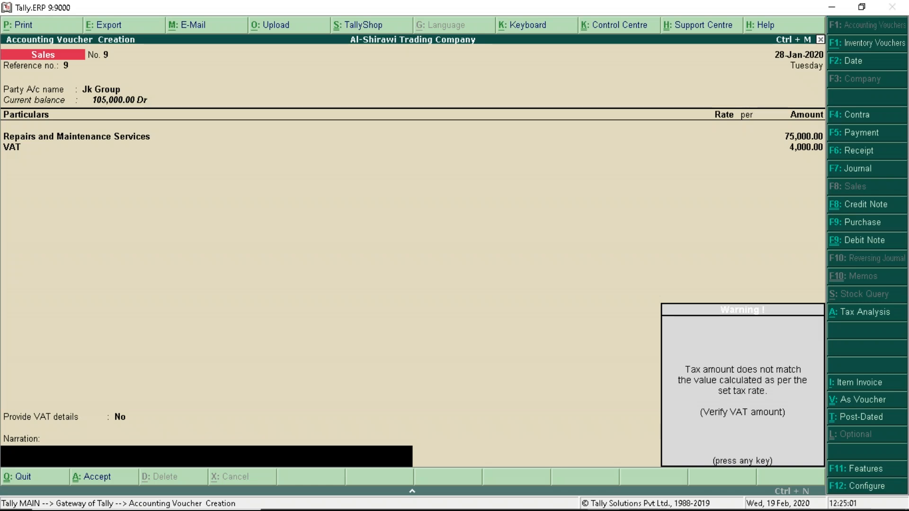
key("Return")
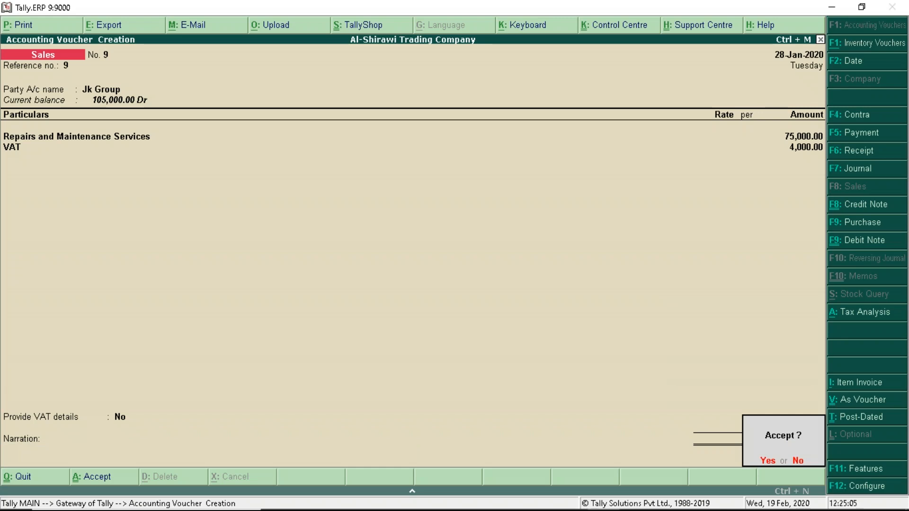
key("Return")
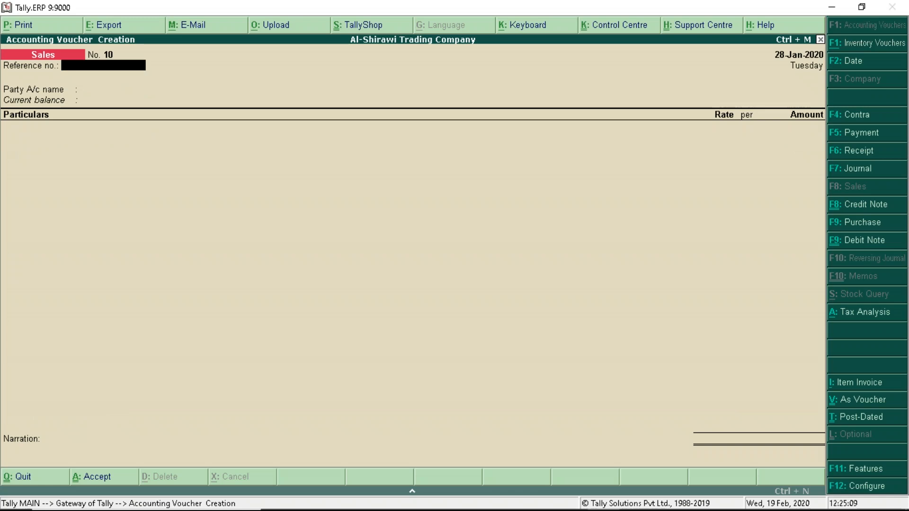
Step: Switch to the PowerPoint slide show to review the service transaction slide, and return to Tally.ERP 9
key("alt+Tab")
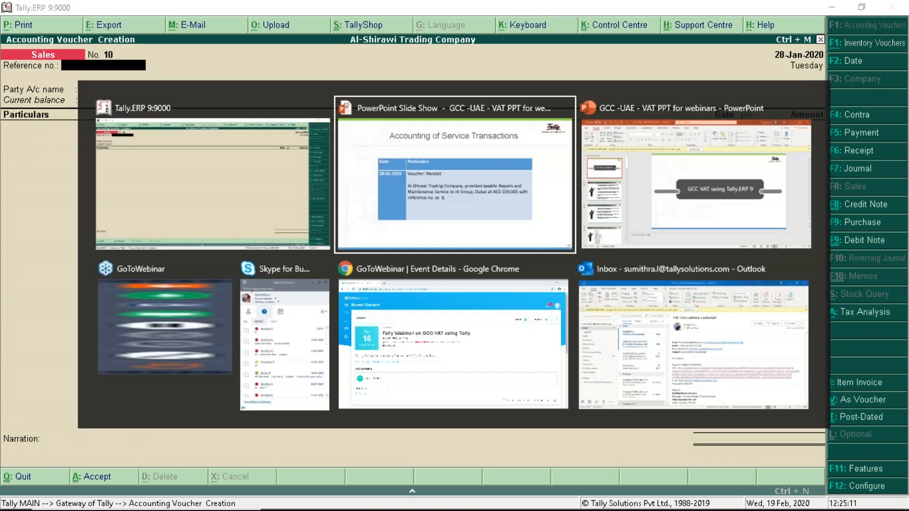
key("Right")
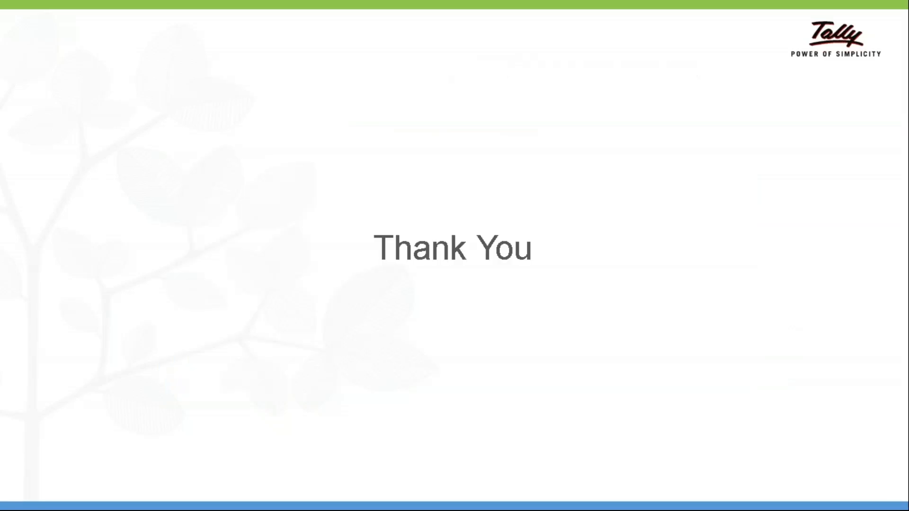
key("Left")
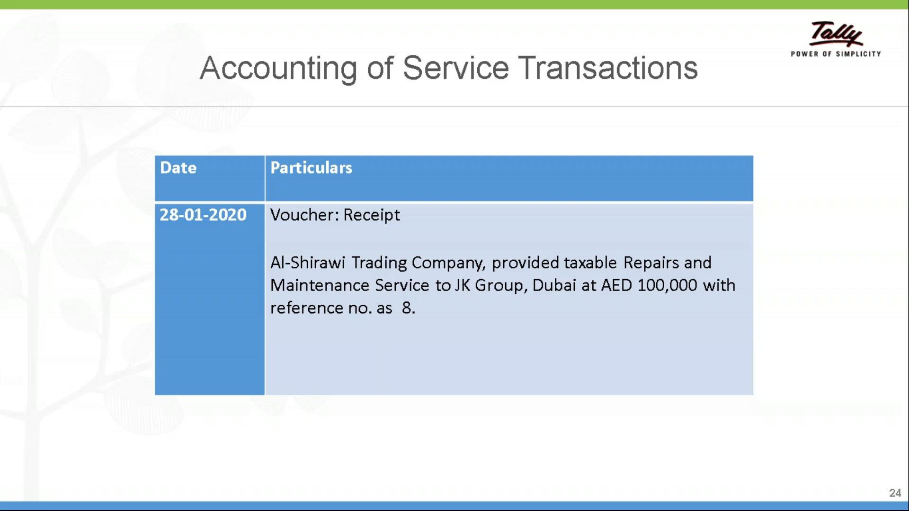
key("alt+Tab")
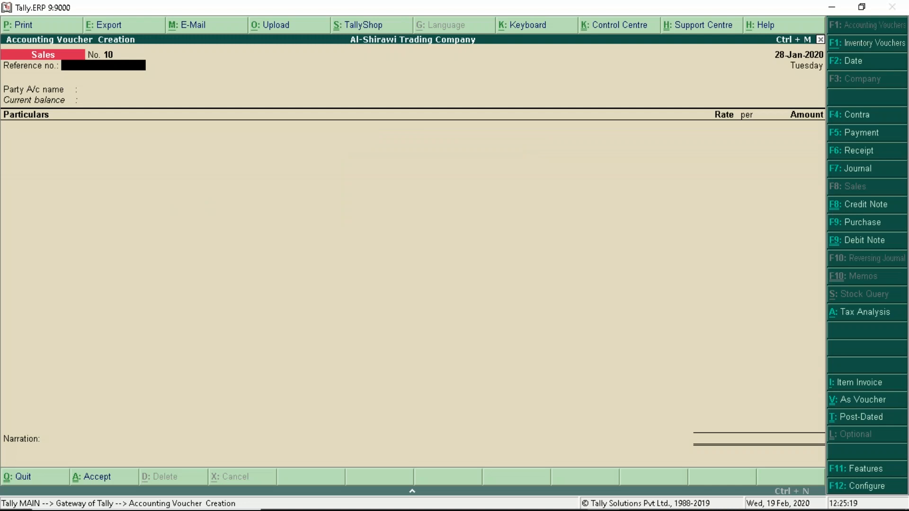
Step: Quit voucher creation and display the Day Book for the period 1-Jan-2020 to 31-Jan-2020
key("Escape")
key("Return")
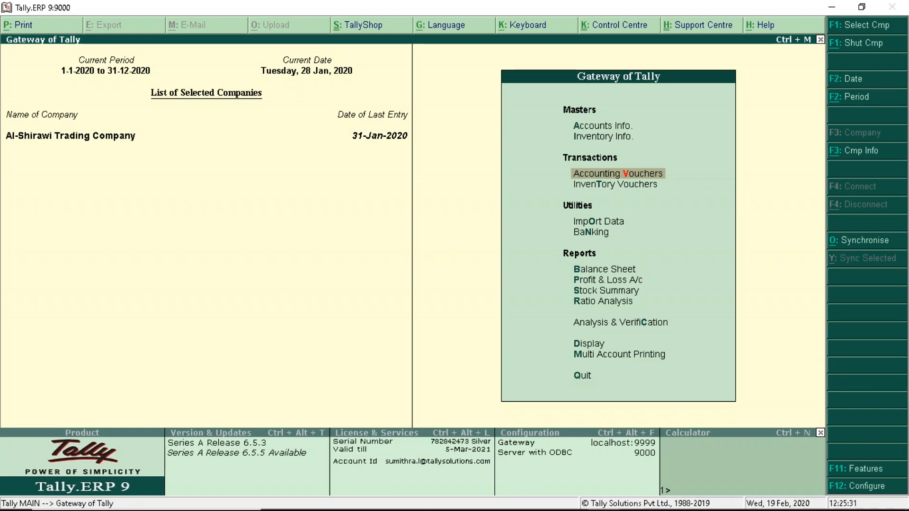
key("d")
key("y")
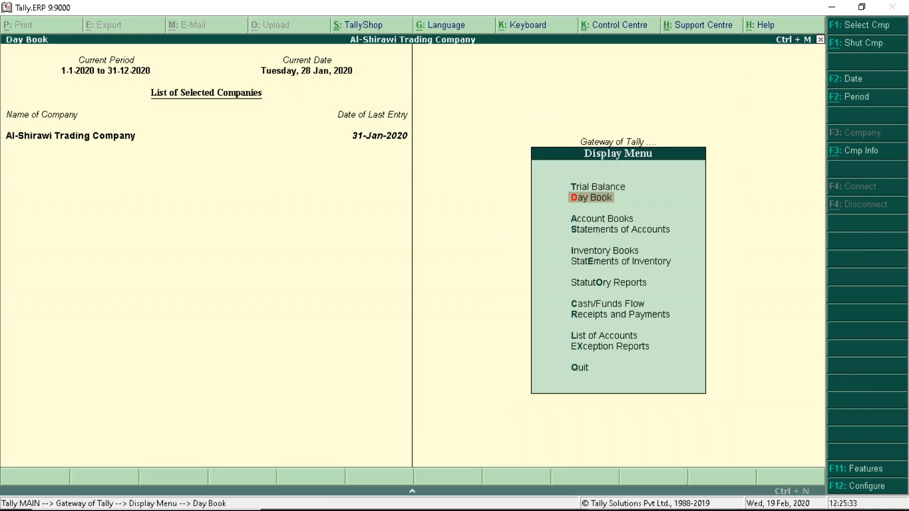
key("alt+F2")
type("1")
key("Return")
type("31")
key("Return")
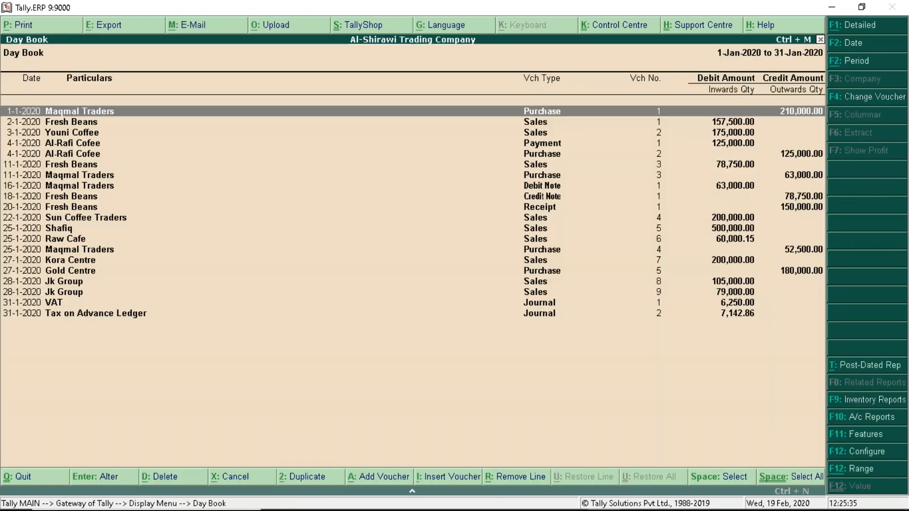
Step: Open Fresh Beans sales invoice 1 of 2-Jan-2020 and print it with print type Single and language English
key("Down")
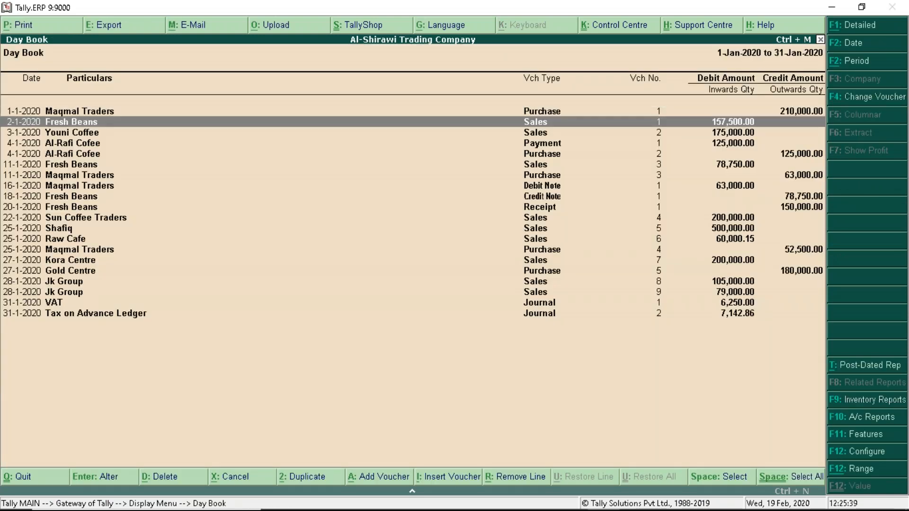
key("Return")
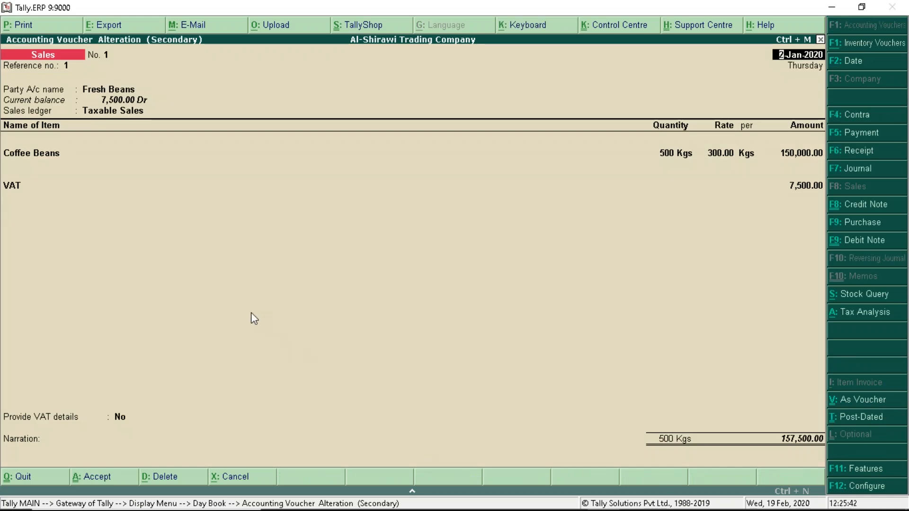
key("alt+p")
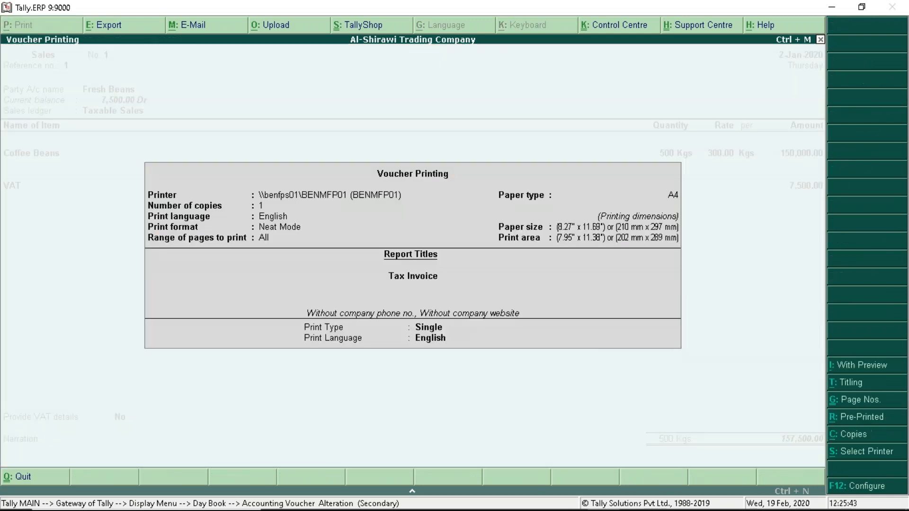
key("BackSpace")
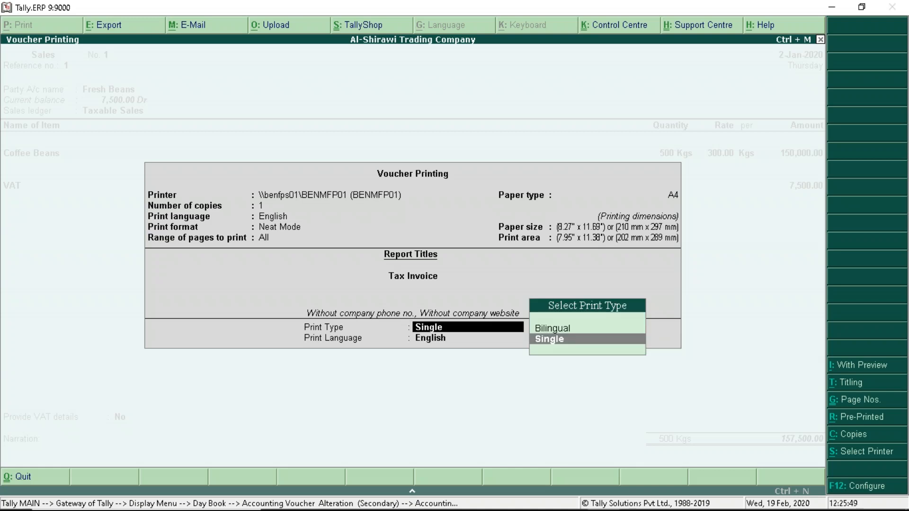
key("Return")
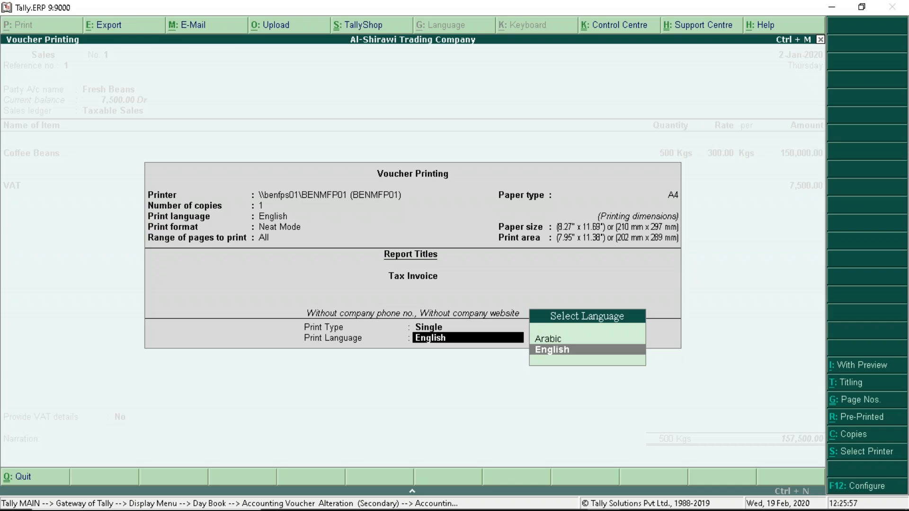
key("Return")
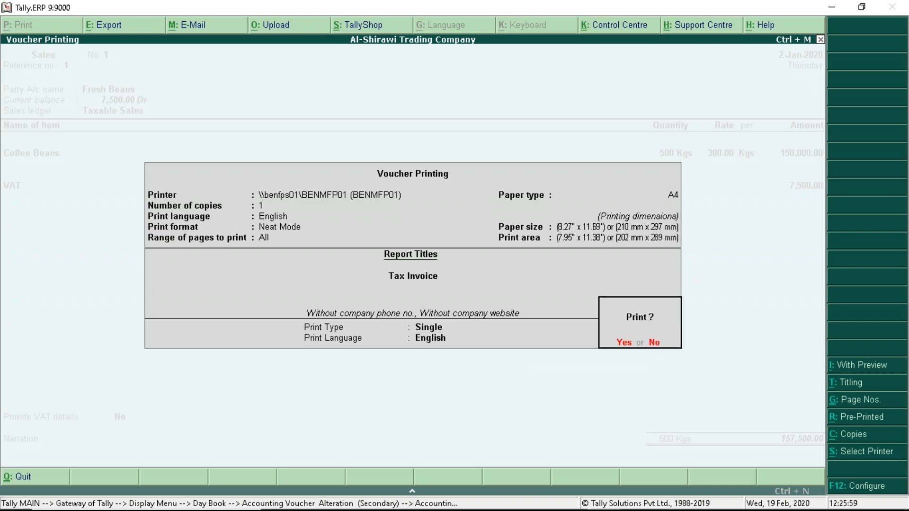
key("Return")
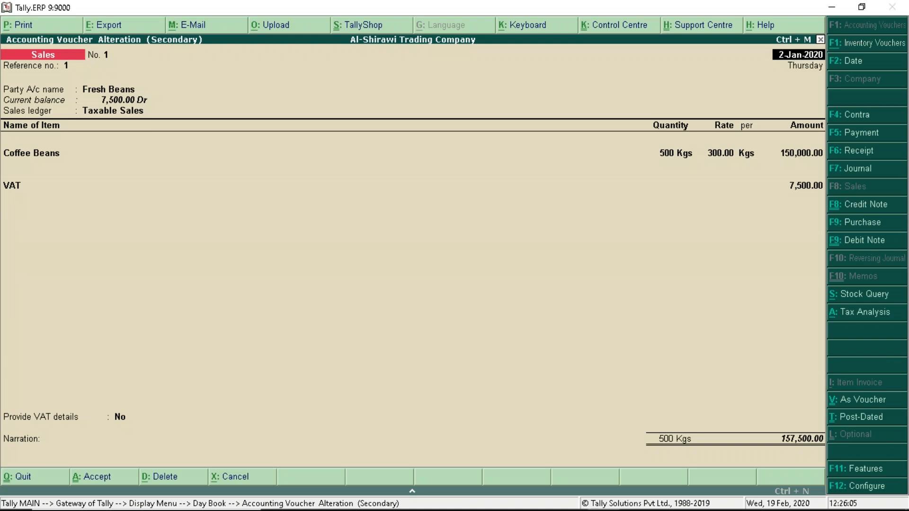
Step: Print the Fresh Beans invoice again with print preview enabled, keeping print type Single and language English
left_click(29, 32)
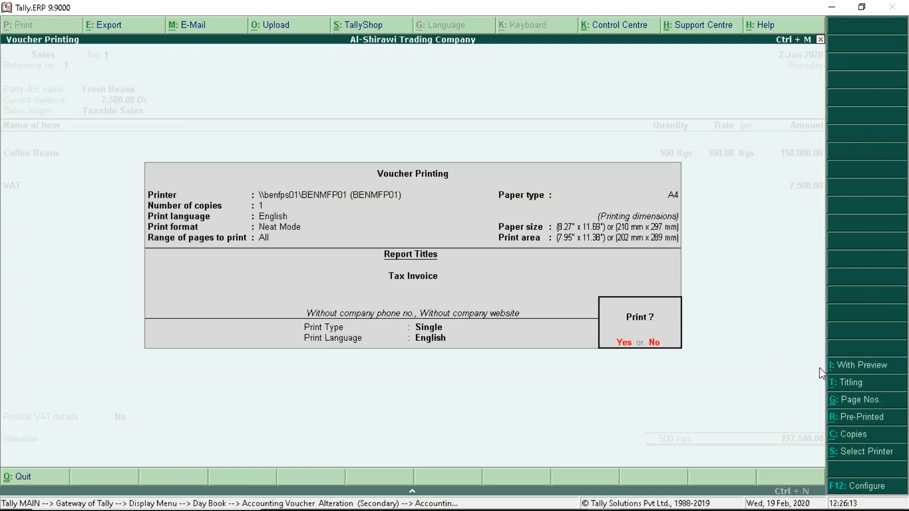
left_click(852, 368)
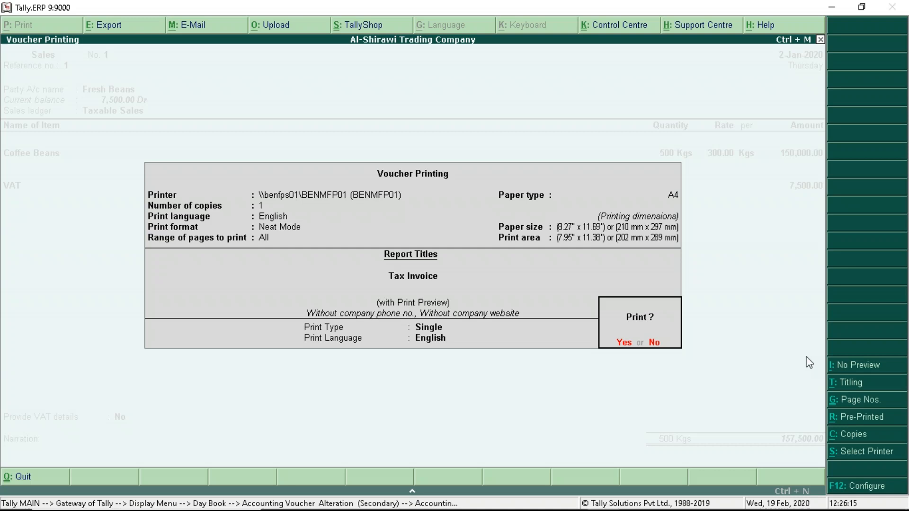
left_click(531, 342)
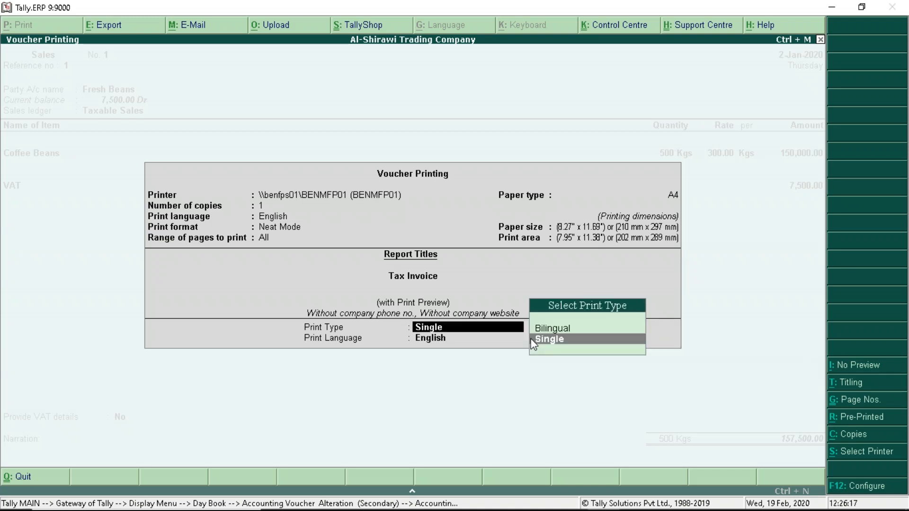
left_click(532, 340)
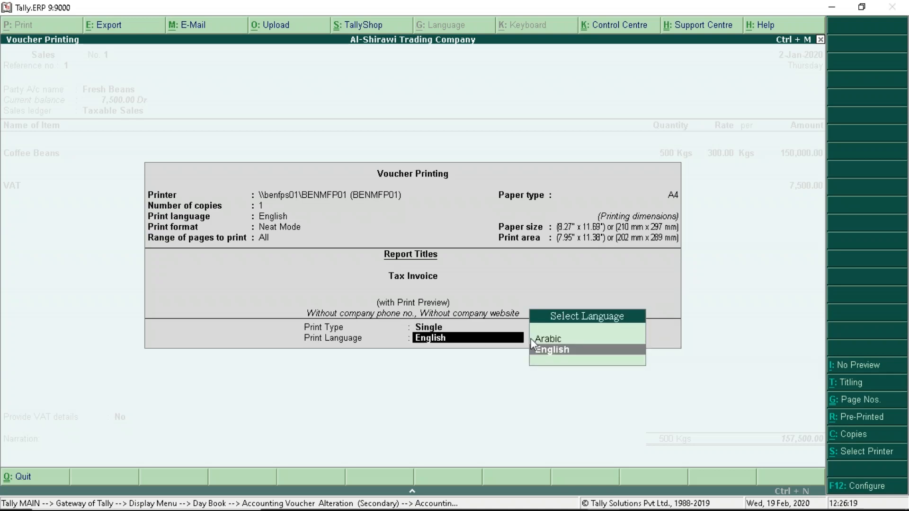
key("Return")
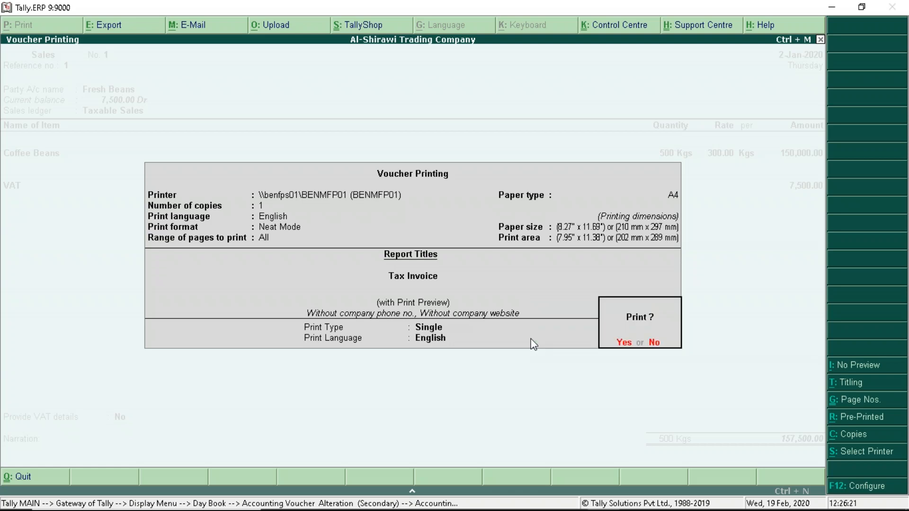
key("Return")
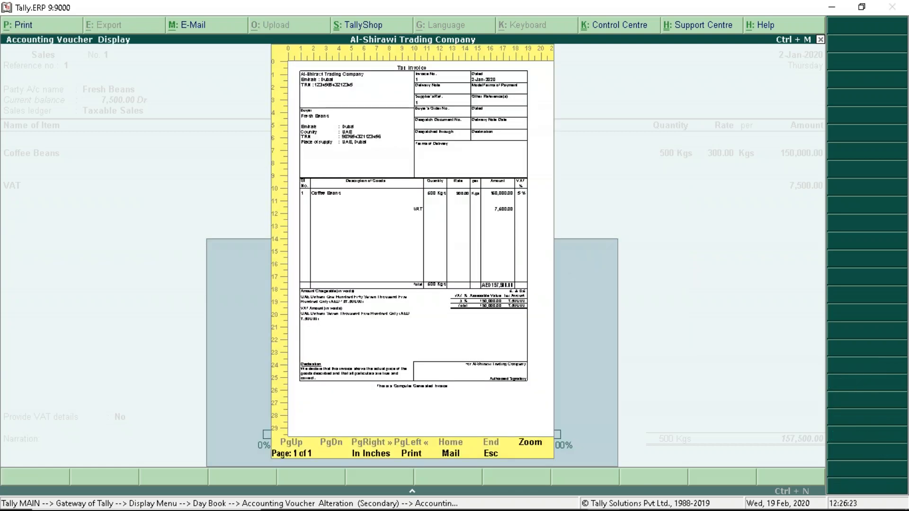
Step: Examine the company and buyer details, item lines, VAT summary and declaration in the enlarged English tax invoice preview, and close it
key("alt+z")
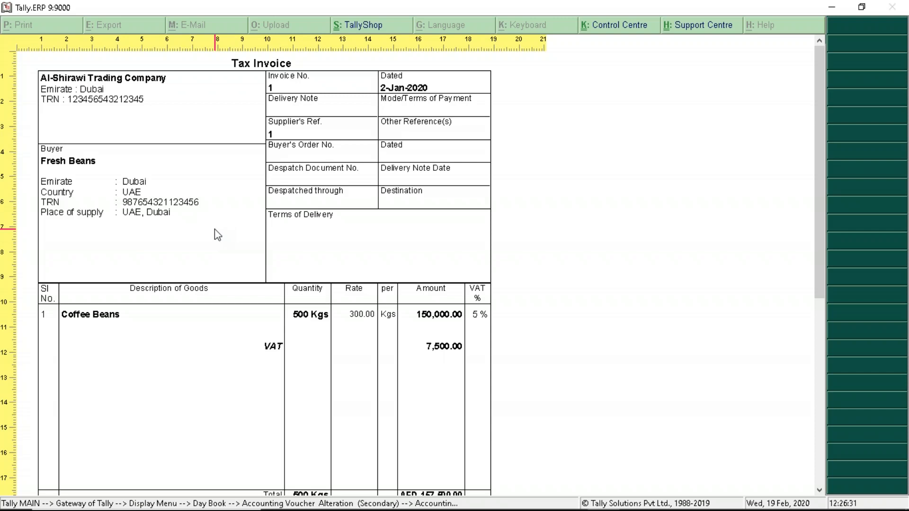
scroll(216, 231, "down", 5)
scroll(215, 237, "down", 8)
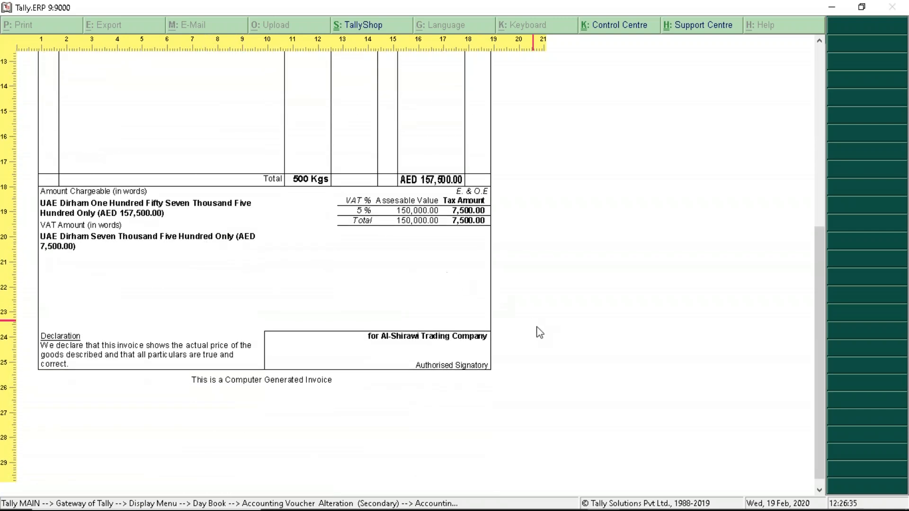
scroll(258, 365, "up", 4)
scroll(175, 352, "up", 3)
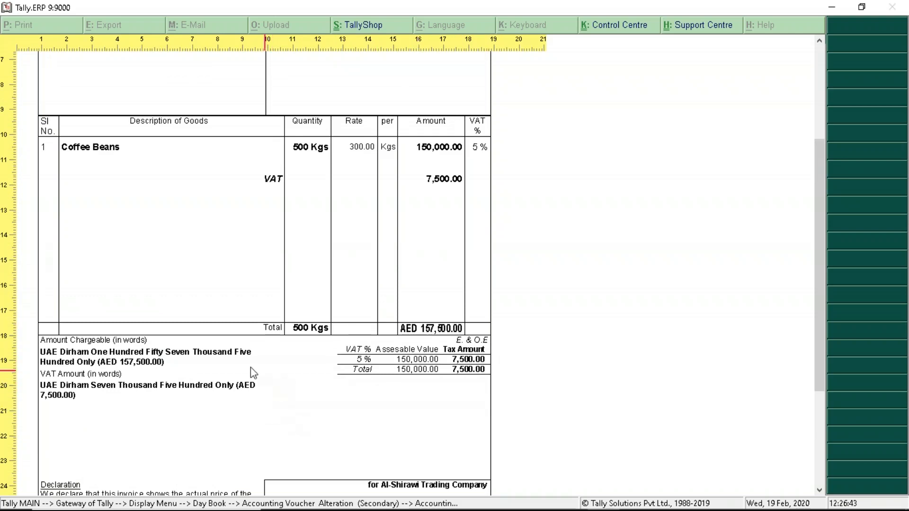
scroll(121, 357, "up", 2)
scroll(122, 359, "up", 7)
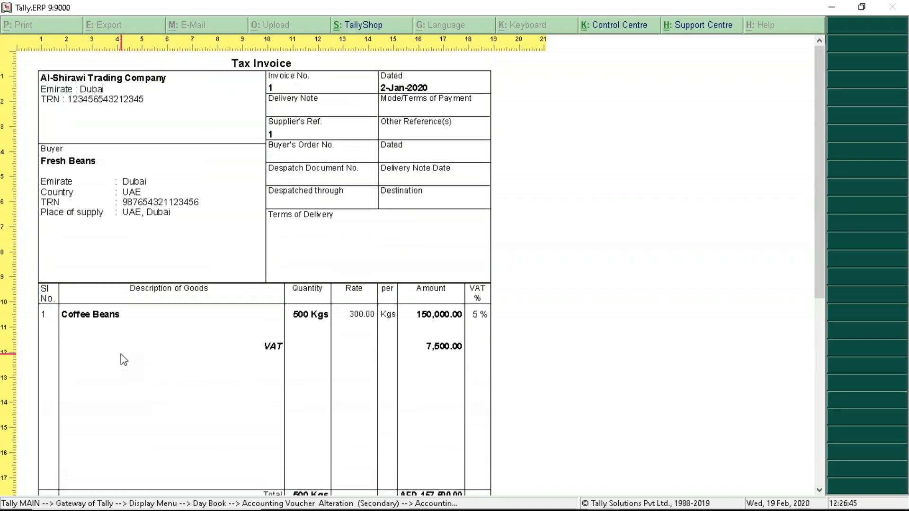
key("Escape")
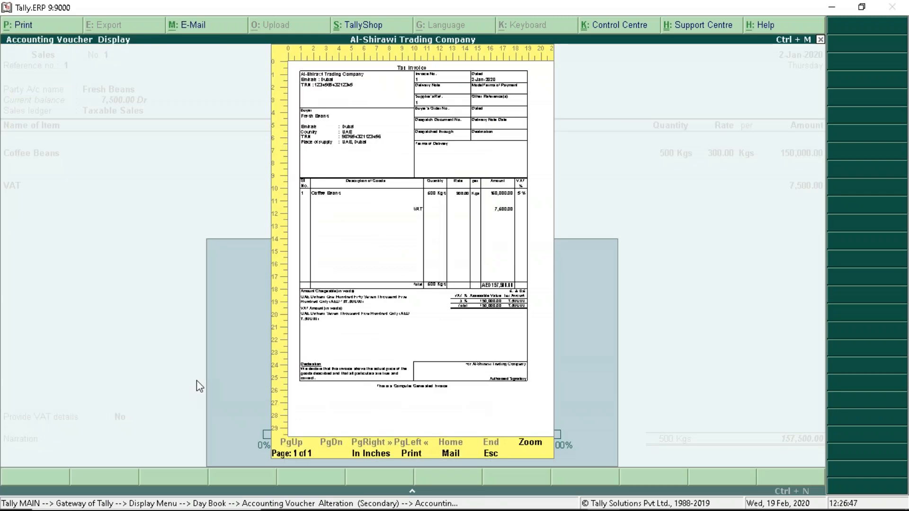
key("Escape")
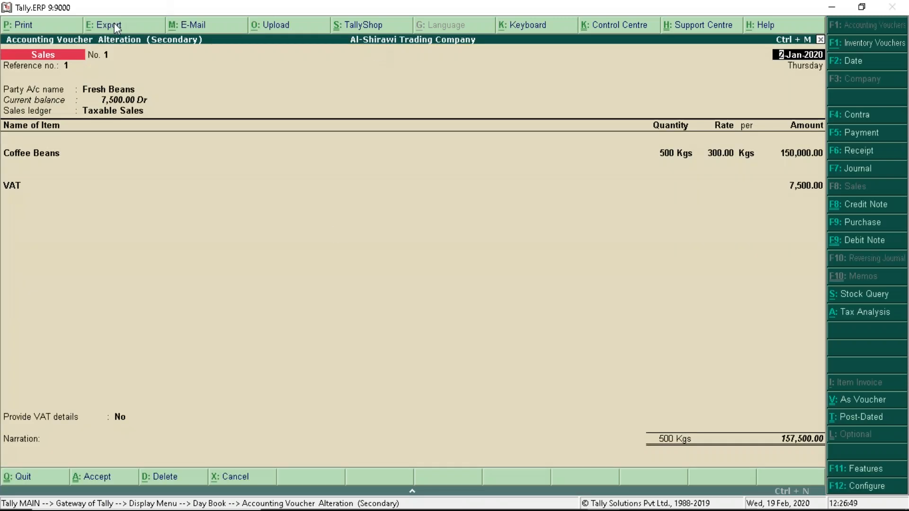
Step: Set the invoice's print language to Arabic with print type Single, review the enlarged preview and close it
left_click(40, 27)
key("BackSpace")
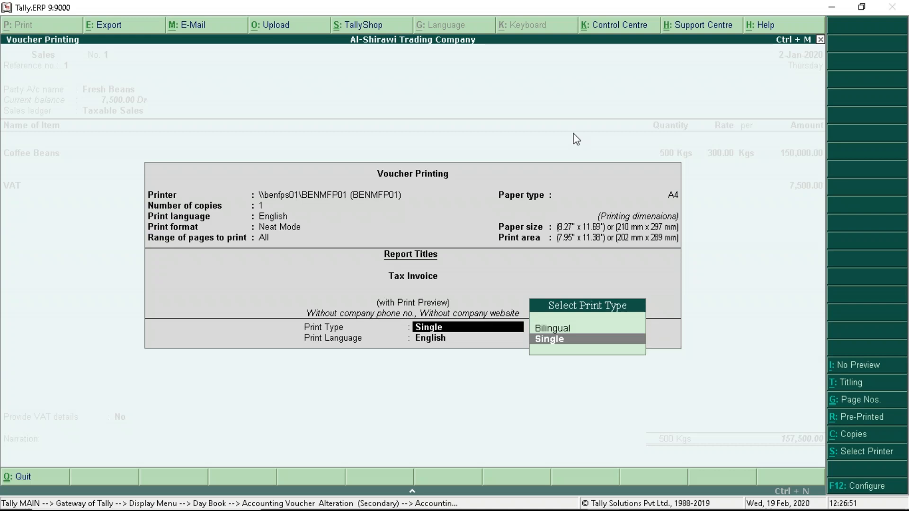
key("Return")
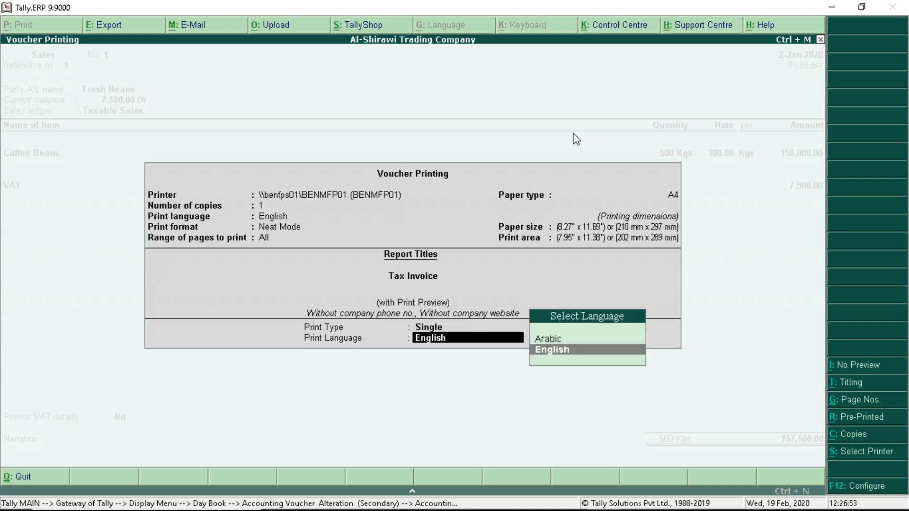
key("Up")
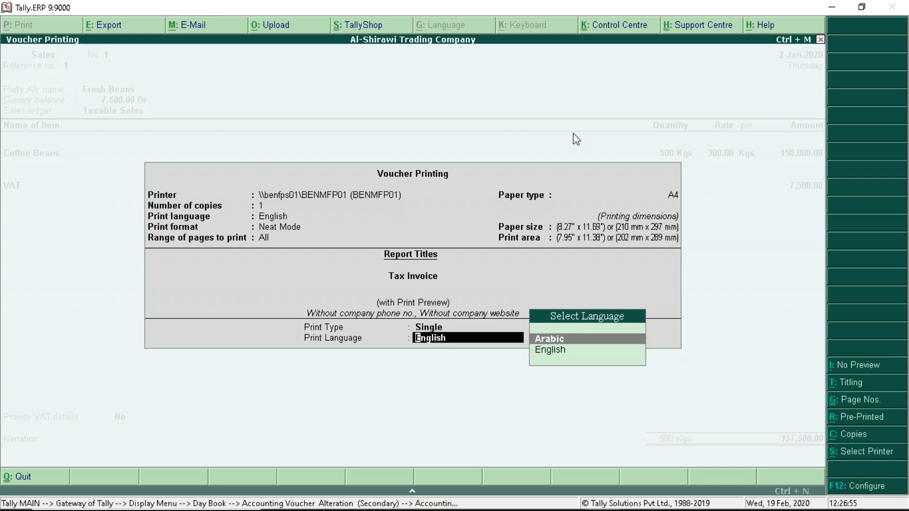
key("Return")
key("Return")
key("Return")
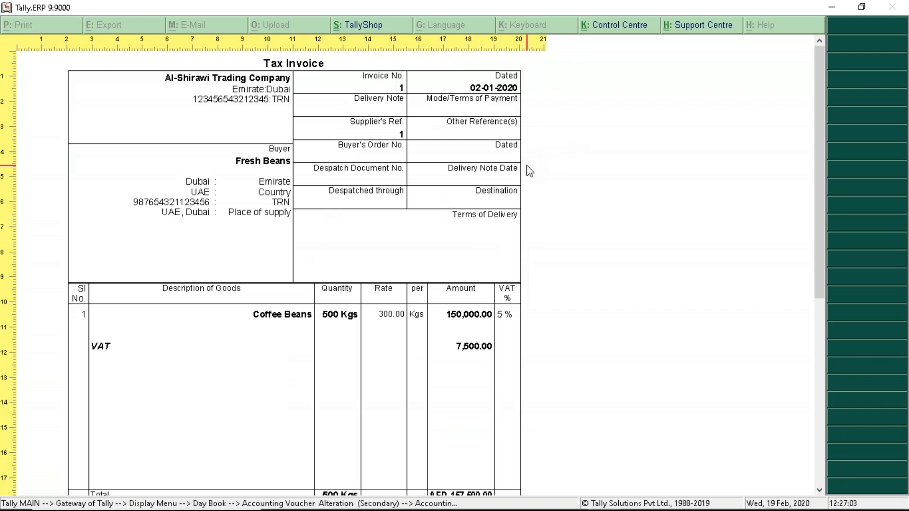
scroll(502, 177, "down", 3)
scroll(467, 250, "up", 3)
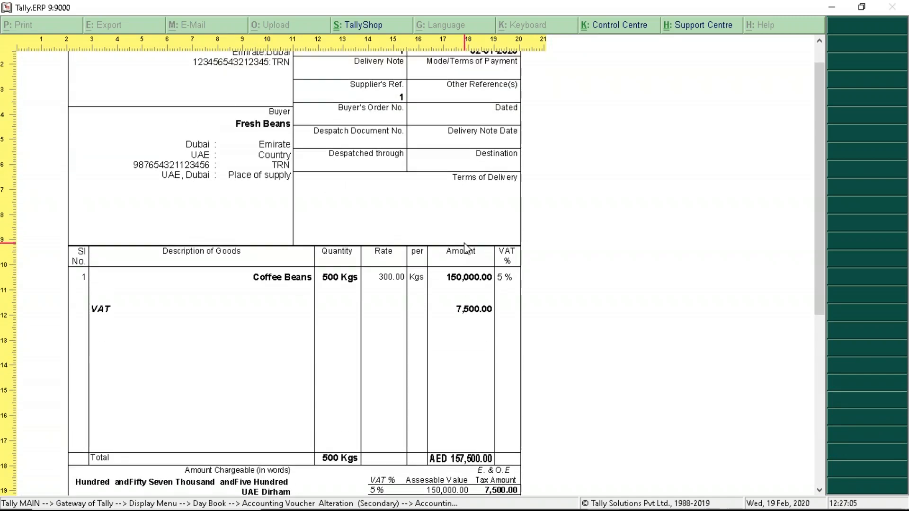
key("Escape")
key("Escape")
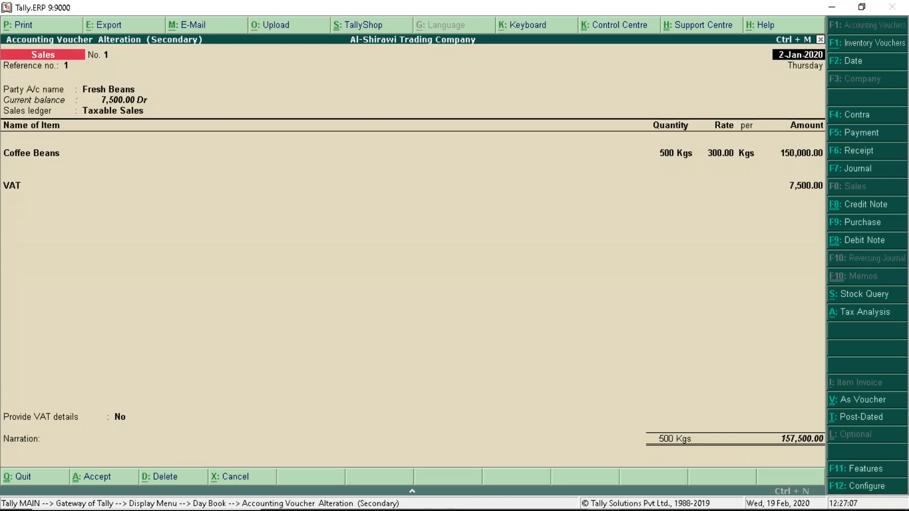
Step: Preview the invoice again with print type Single and language Arabic, and examine its layout, item line and VAT summary
left_click(53, 25)
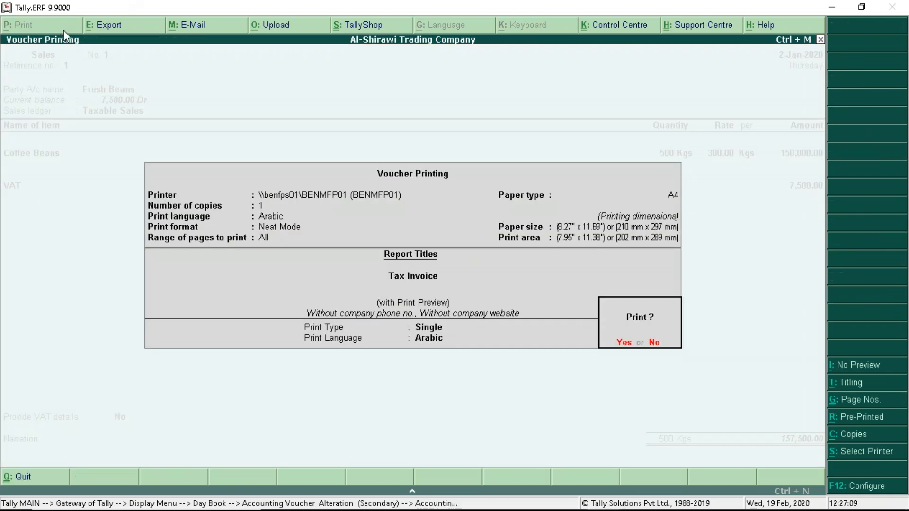
key("BackSpace")
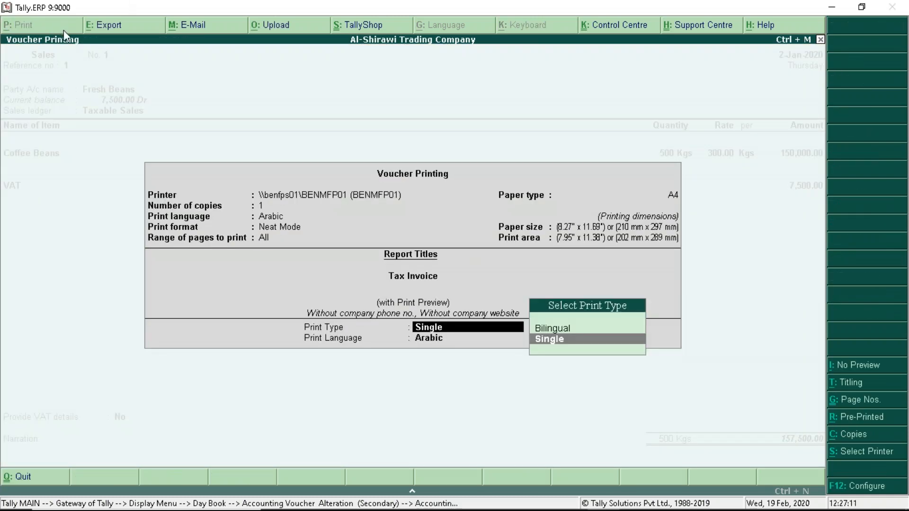
key("Return")
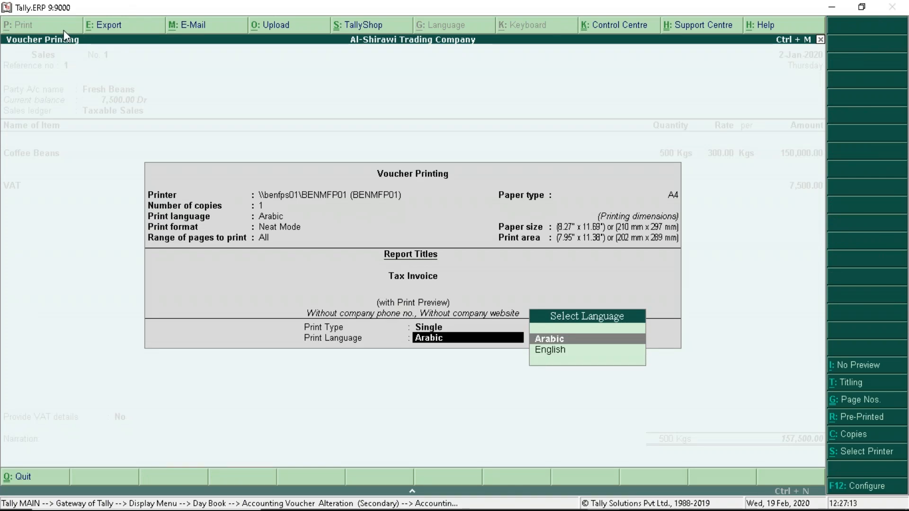
key("Return")
key("Return")
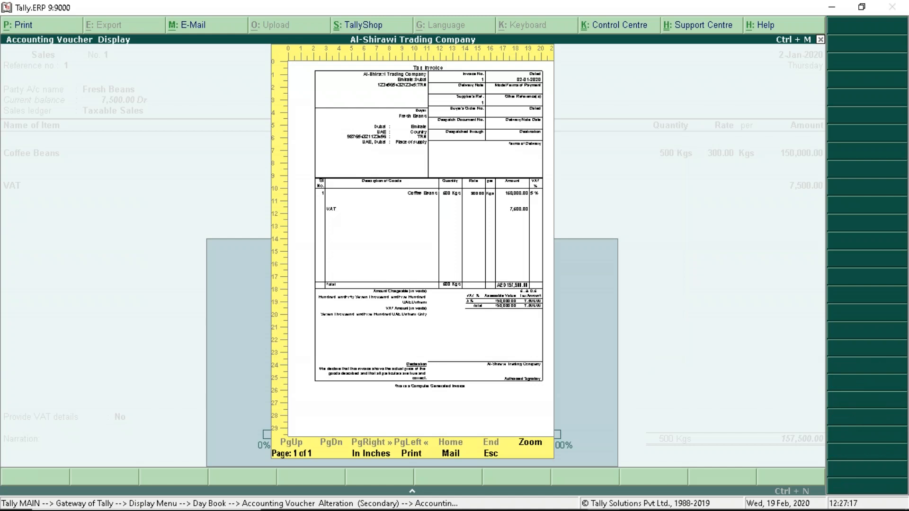
key("alt+z")
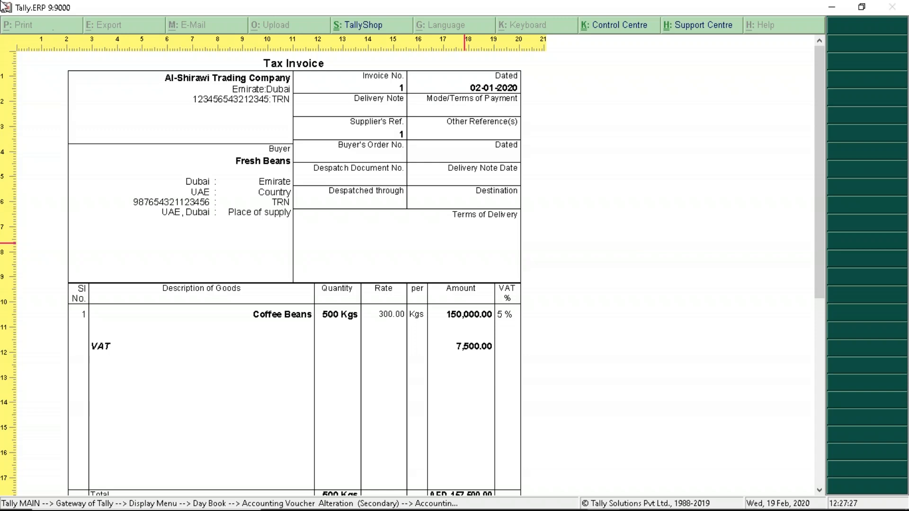
scroll(287, 208, "down", 2)
scroll(287, 208, "down", 4)
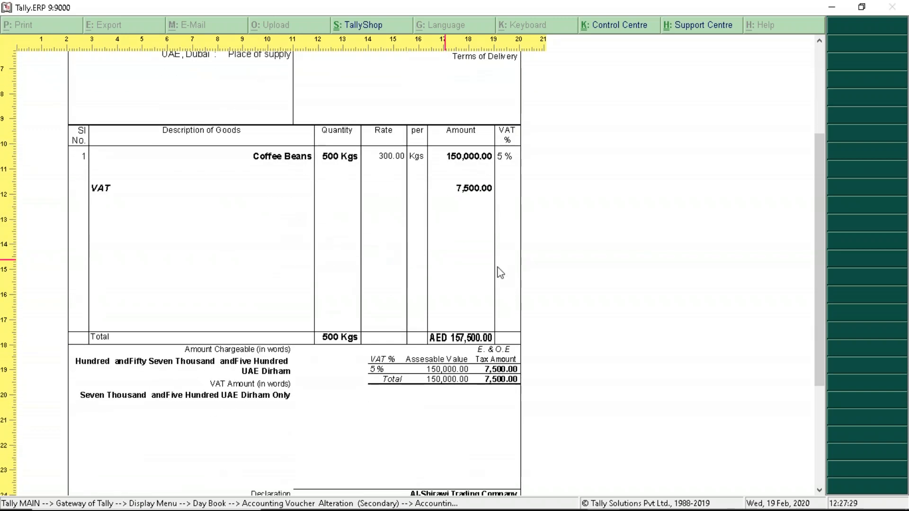
key("Escape")
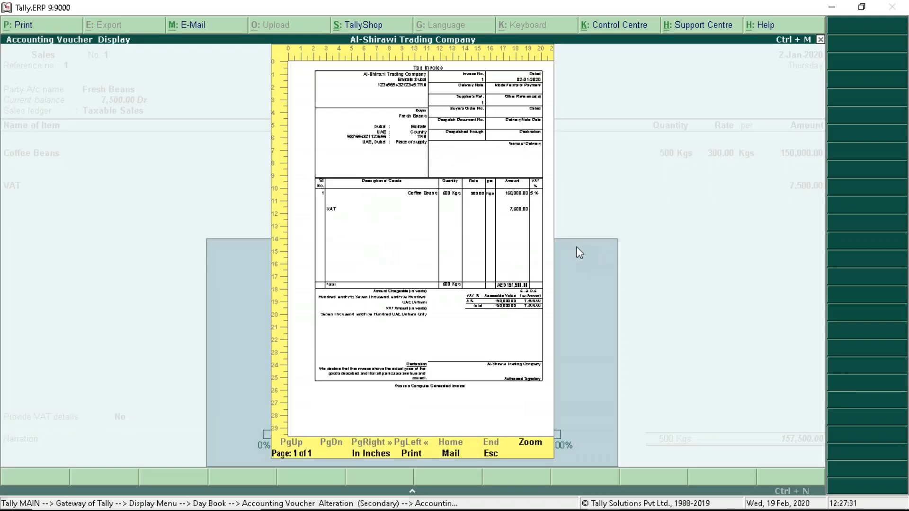
key("Escape")
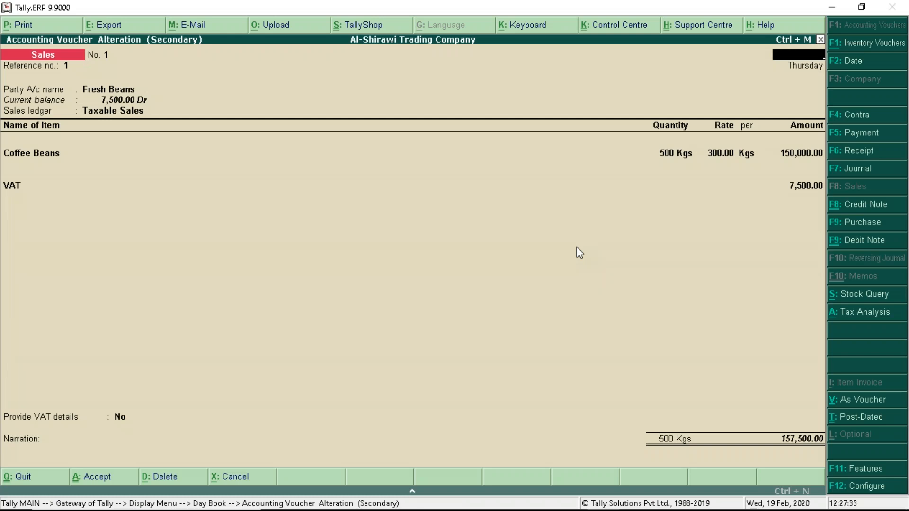
Step: Leave the Fresh Beans invoice and the Day Book, decline quitting the program and display the list of available reports
key("Escape")
key("Escape")
key("Escape")
key("Escape")
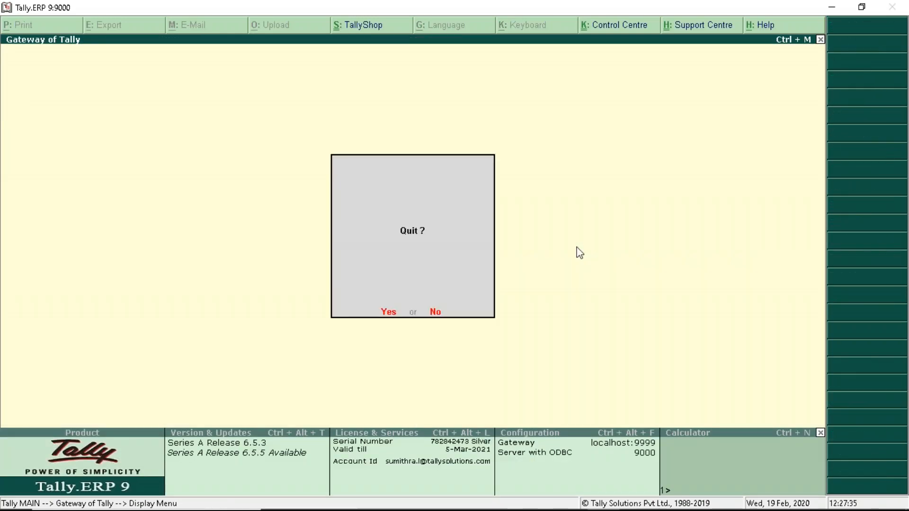
key("n")
key("d")
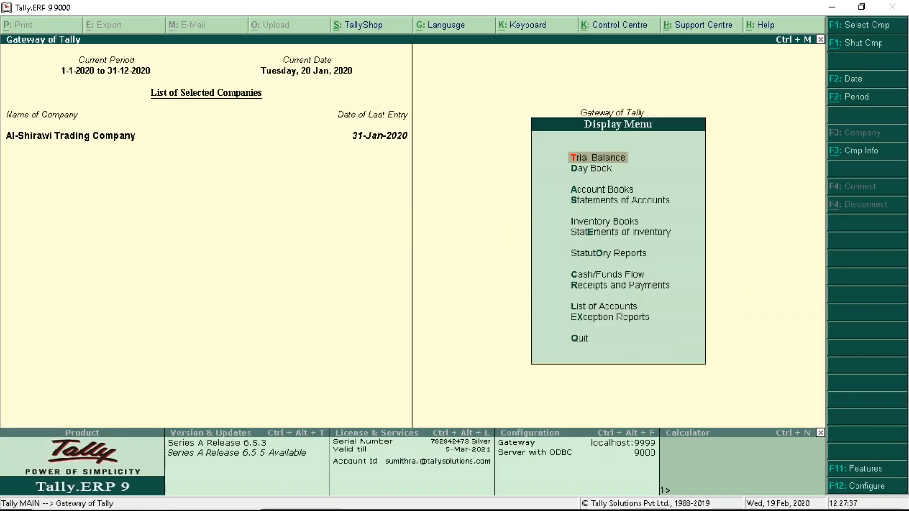
Step: Display the Day Book for 1-Jan-2020 to 31-Jan-2020 and open the Fresh Beans sales invoice dated 2-1-2020
key("Down")
key("Return")
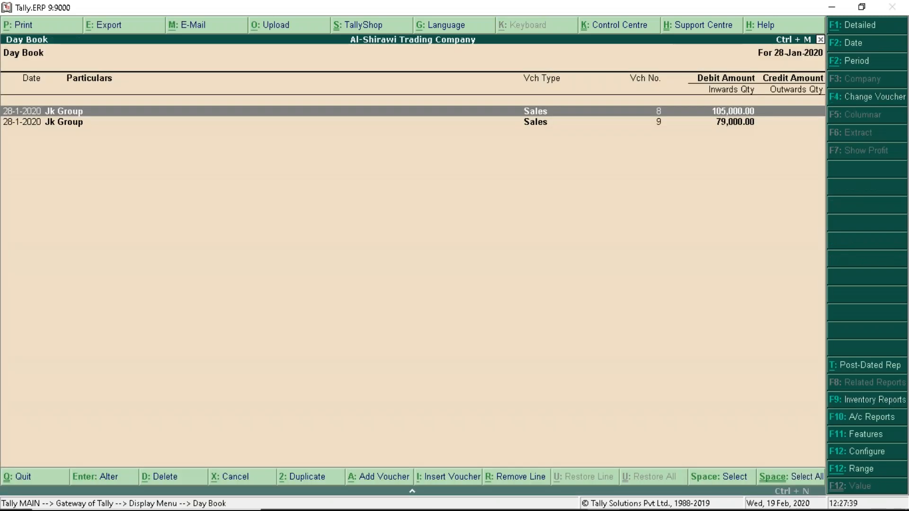
key("alt+F2")
key("Return")
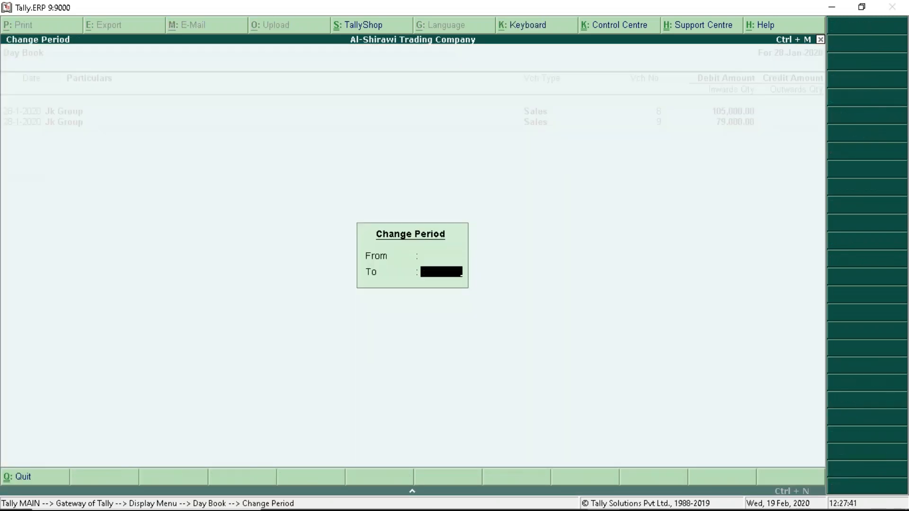
key("Return")
key("Down")
key("Return")
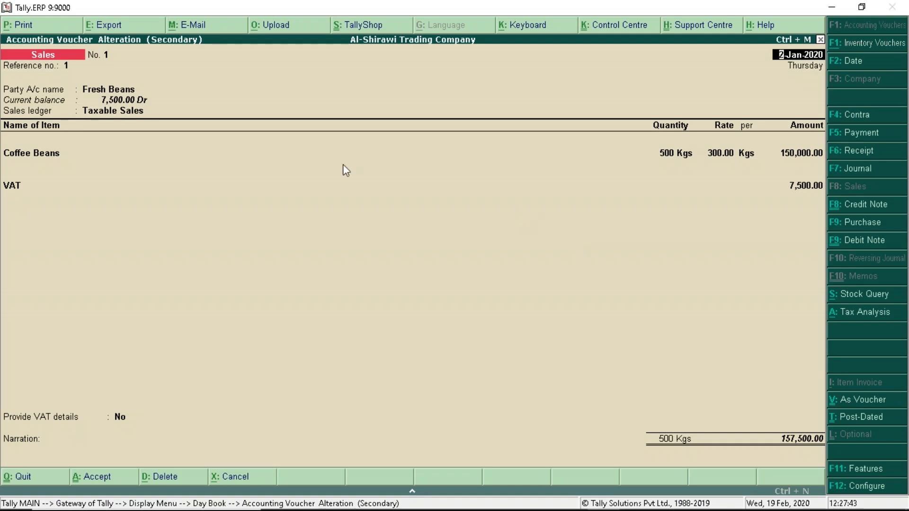
Step: Preview the invoice with print type Bilingual in Both (Arabic/English), examine the enlarged layout and close the preview
key("alt+p")
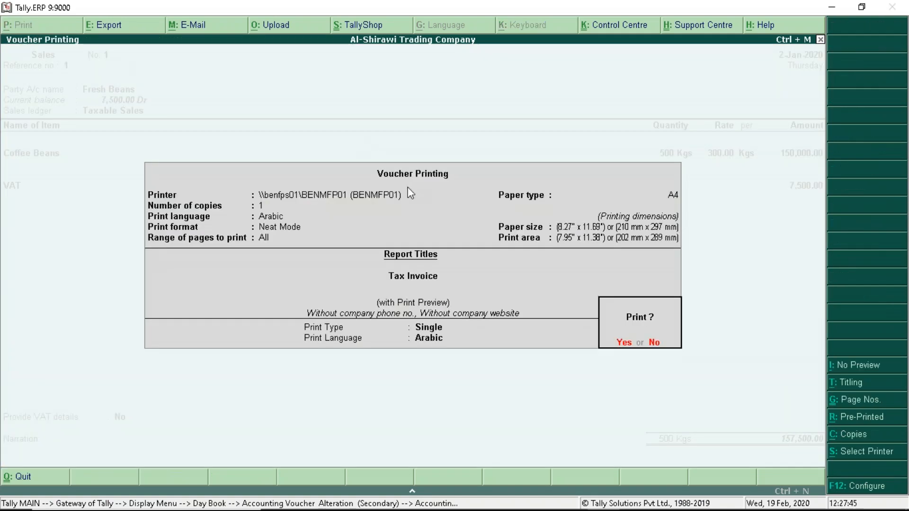
key("BackSpace")
key("Up")
key("Return")
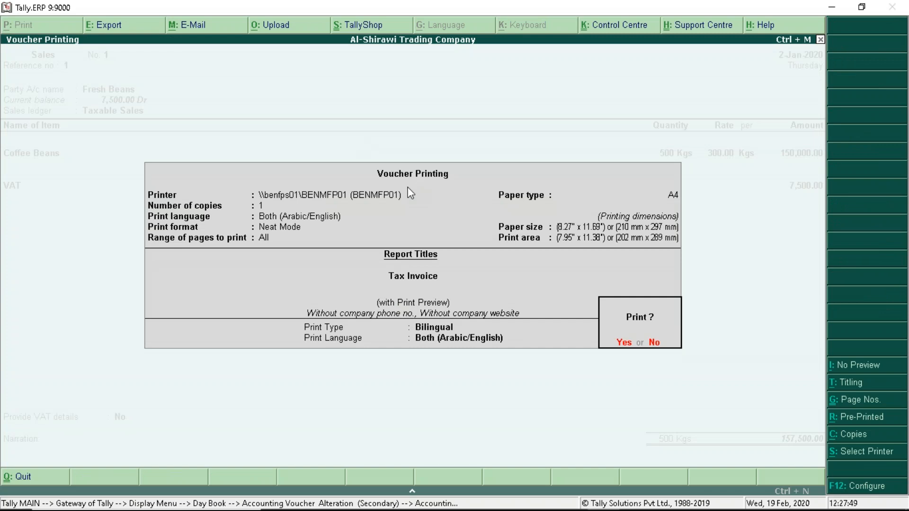
key("Return")
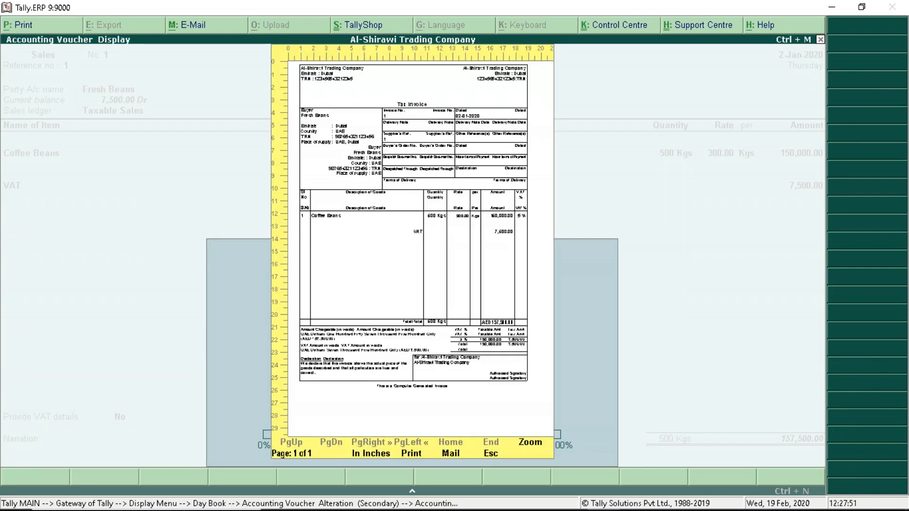
key("alt+z")
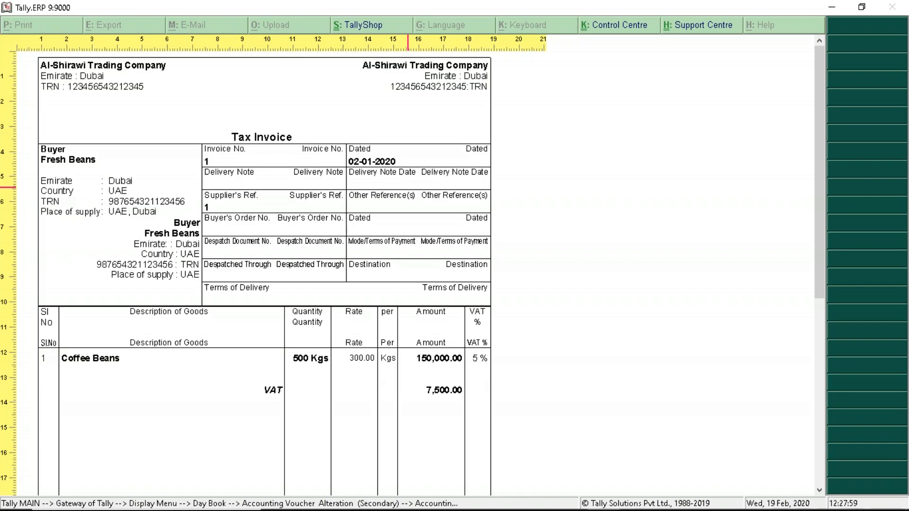
key("Escape")
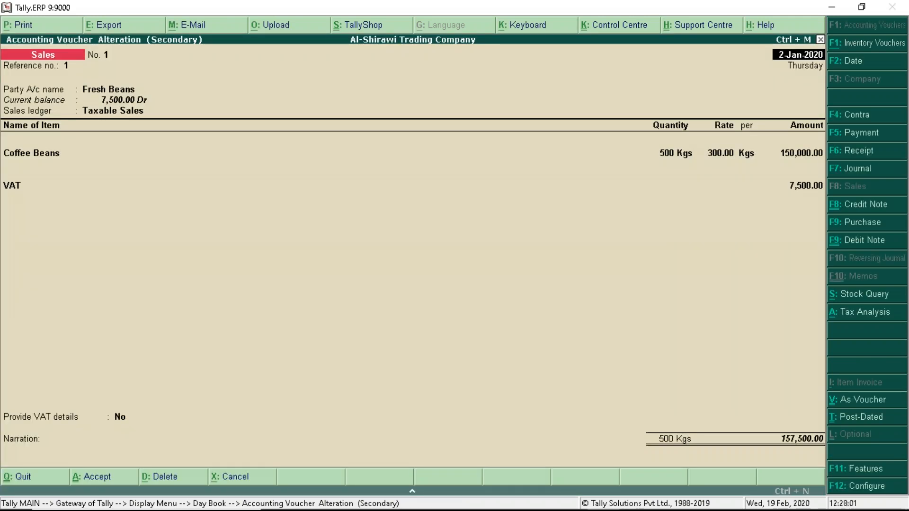
Step: Check the language choices offered for print type Single in the voucher print settings, and leave the invoice without printing
left_click(36, 24)
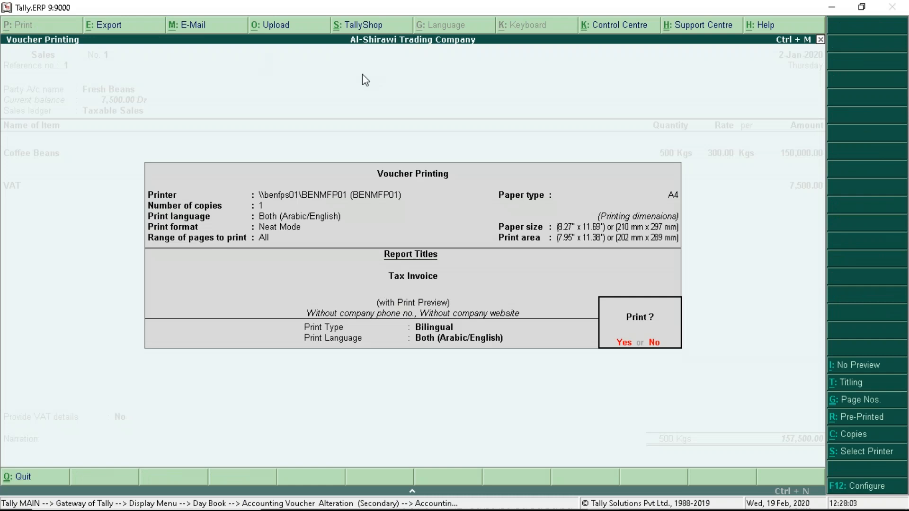
key("n")
key("Down")
key("Return")
key("Down")
key("Up")
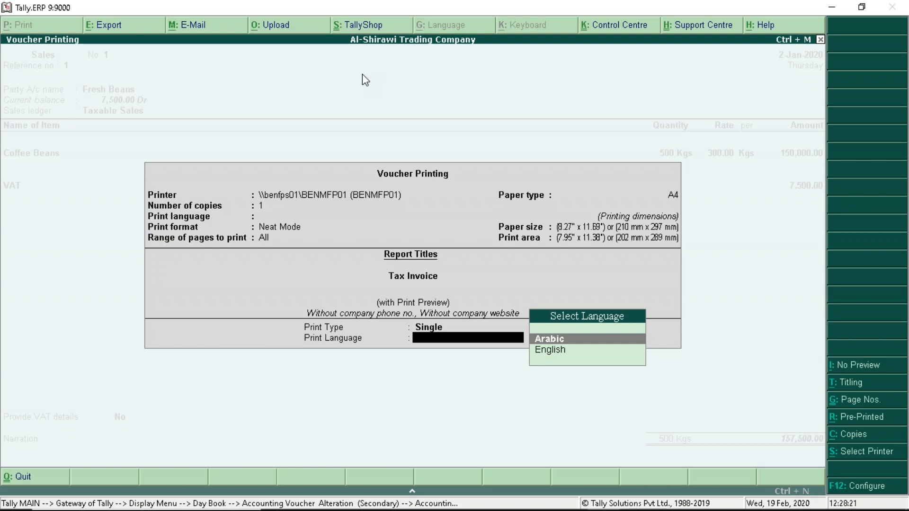
key("Escape")
key("Escape")
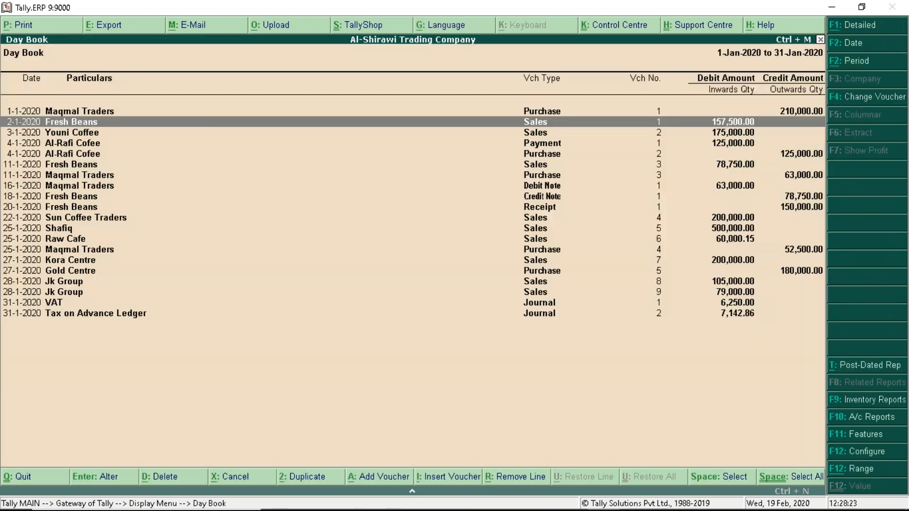
Step: Leave the Day Book and open the VAT 201 report from the VAT statutory reports
key("Escape")
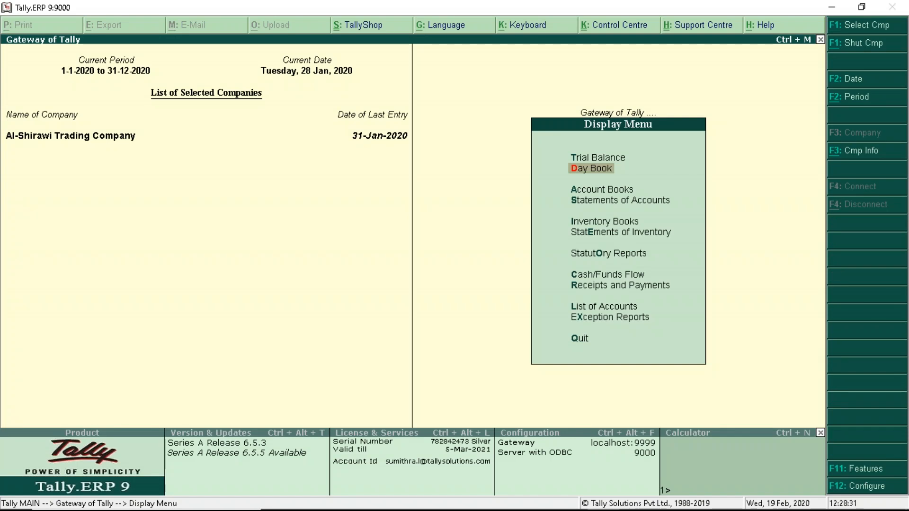
key("Escape")
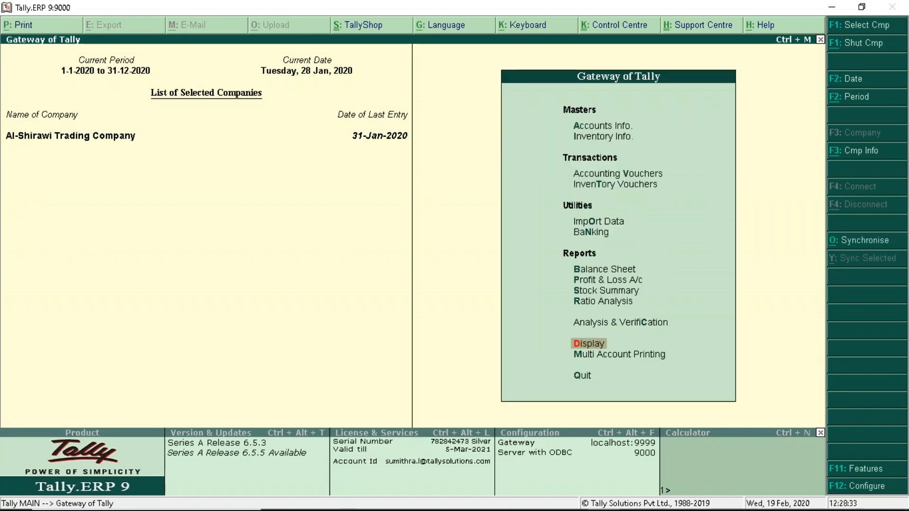
key("Return")
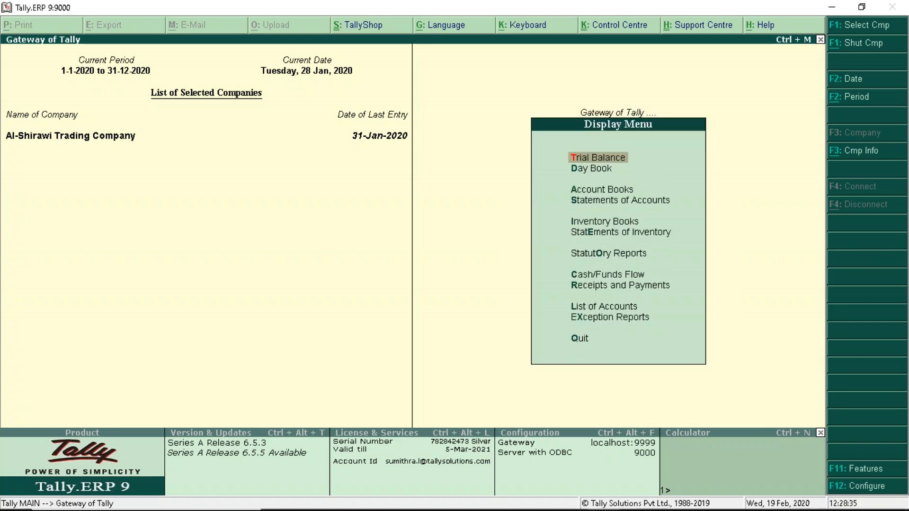
left_click(599, 259)
key("Return")
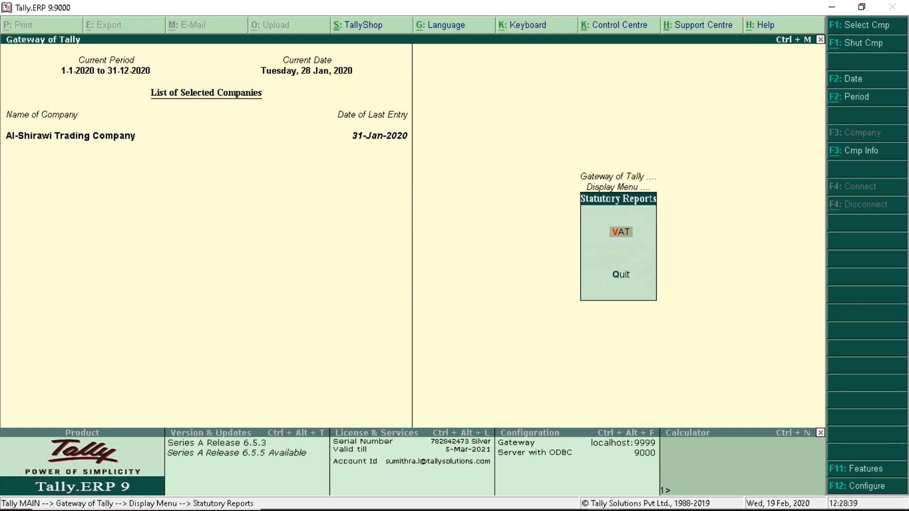
key("Return")
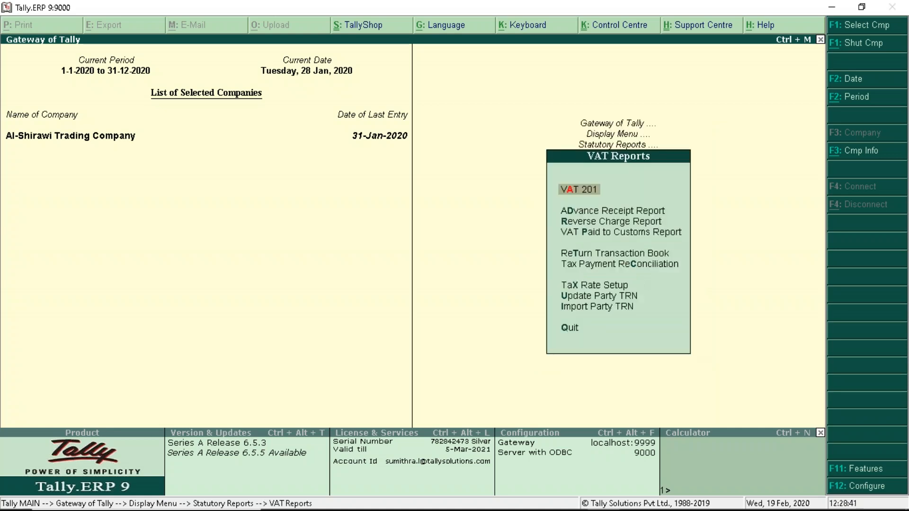
key("Return")
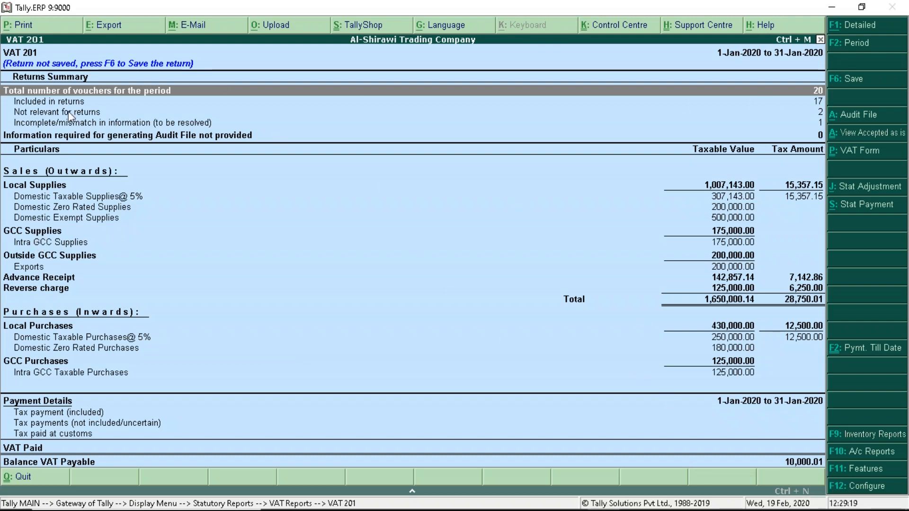
Step: Examine the VAT 201 returns summary and the voucher types listed as not relevant for returns, and return to the report
left_click(185, 126)
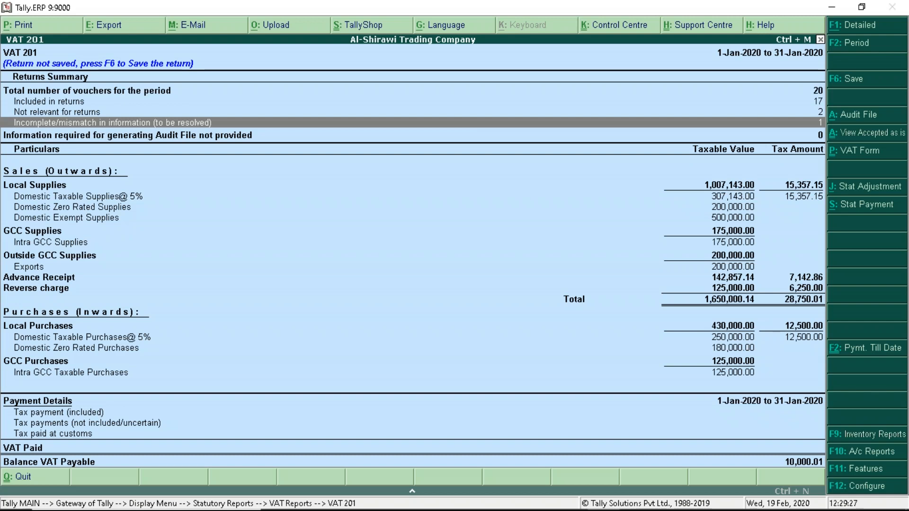
left_click(60, 87)
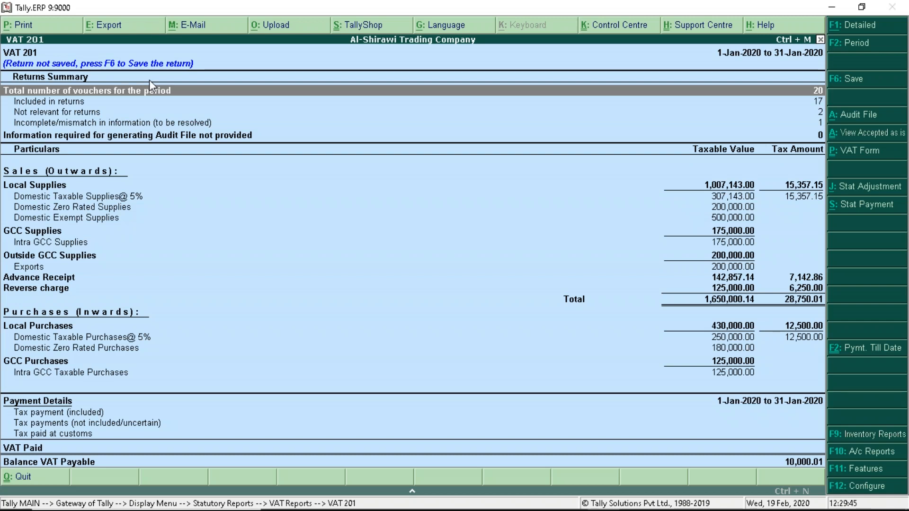
key("Down")
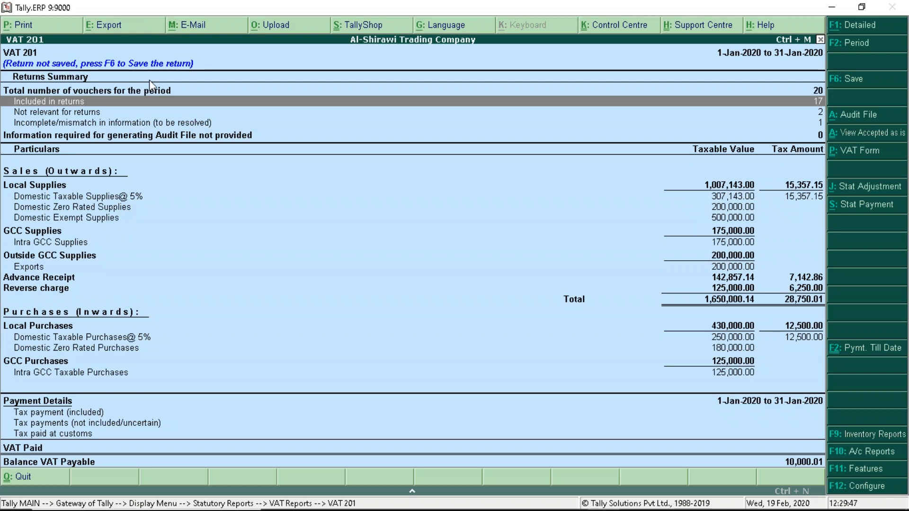
key("Down")
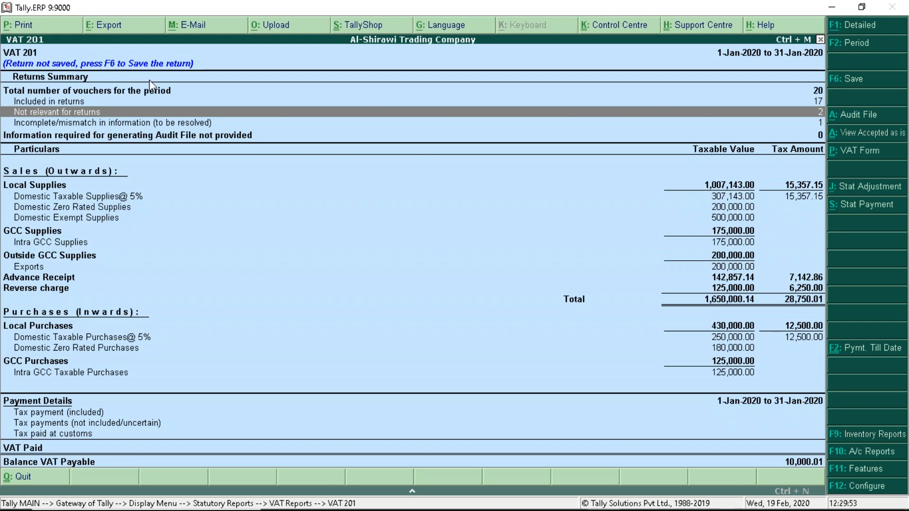
key("Return")
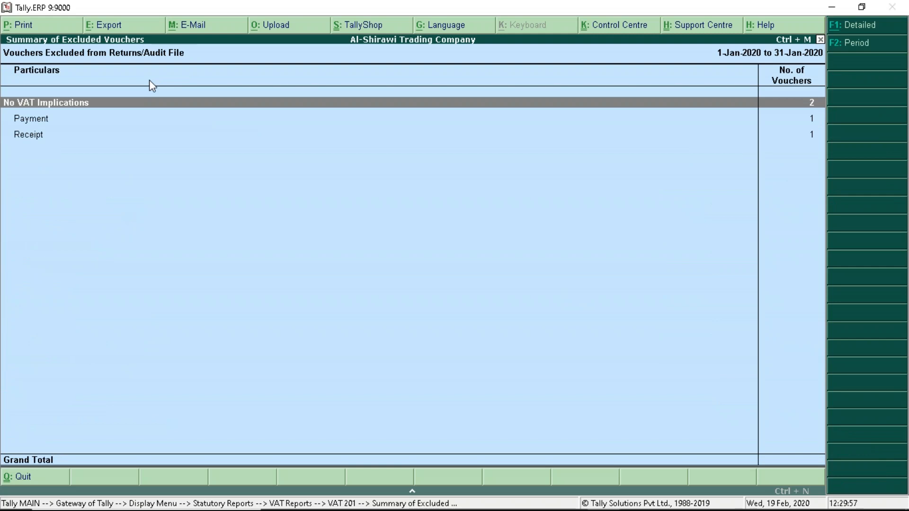
key("Down")
key("Down")
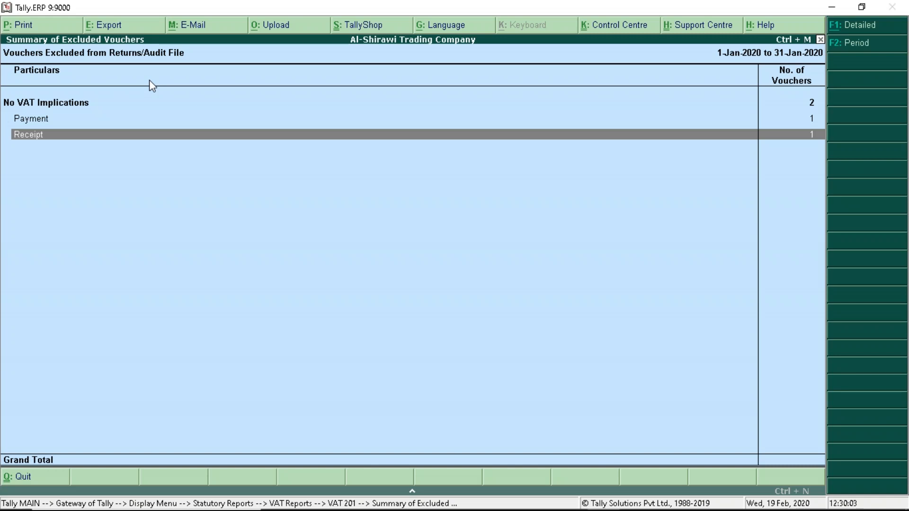
key("Escape")
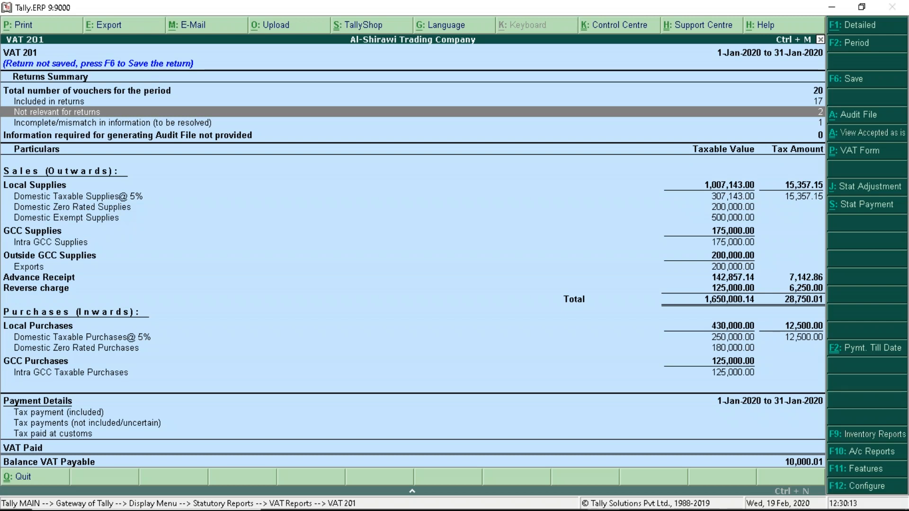
Step: Review the incomplete/mismatch exceptions summary and drill down into the mismatch due to tax amount modified in voucher
key("Down")
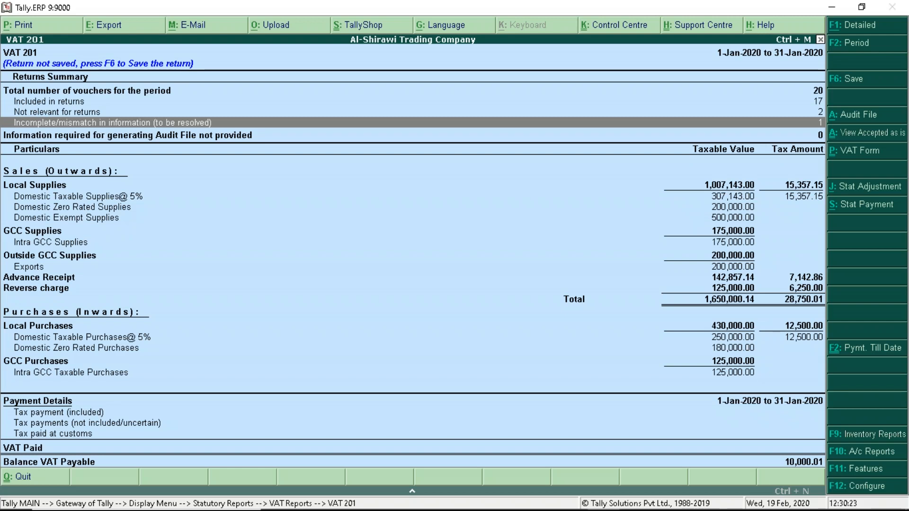
key("Return")
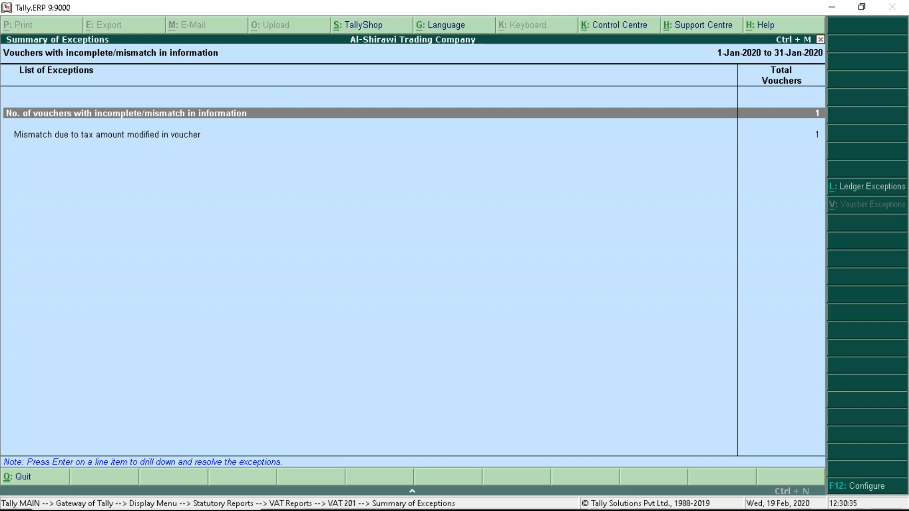
key("Escape")
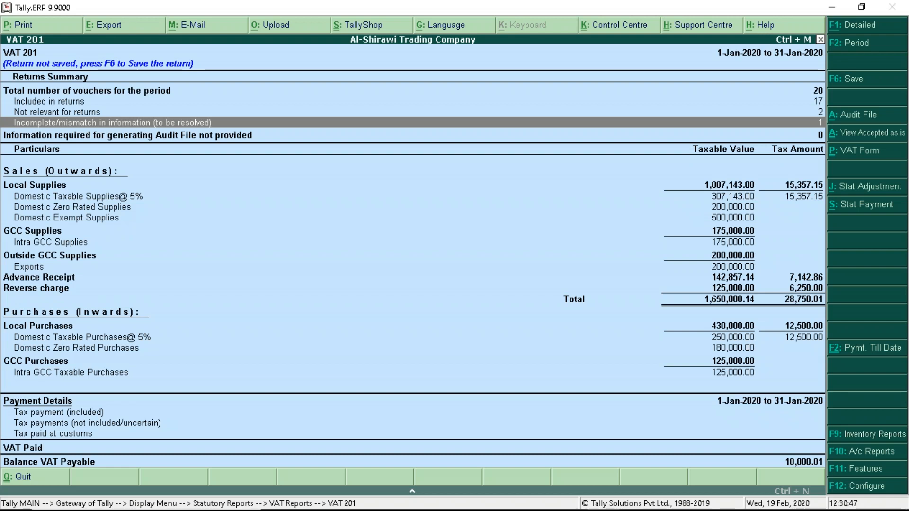
key("Return")
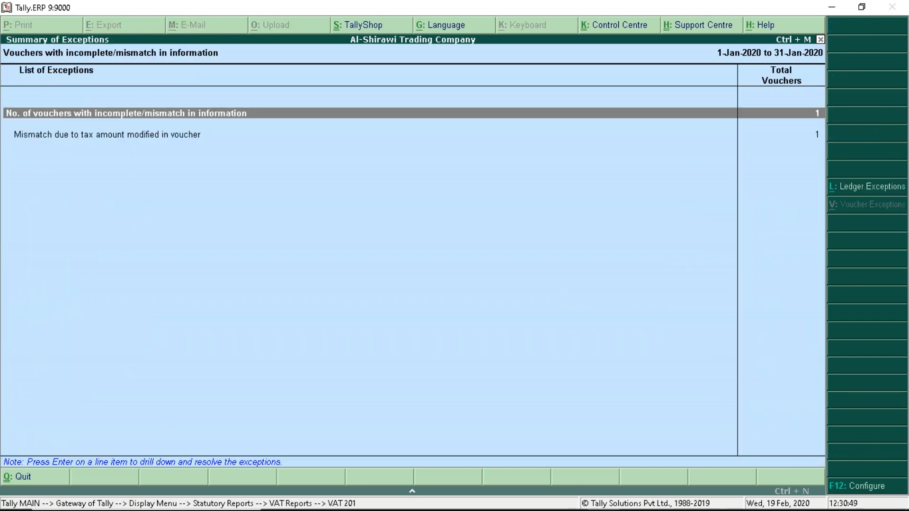
key("Down")
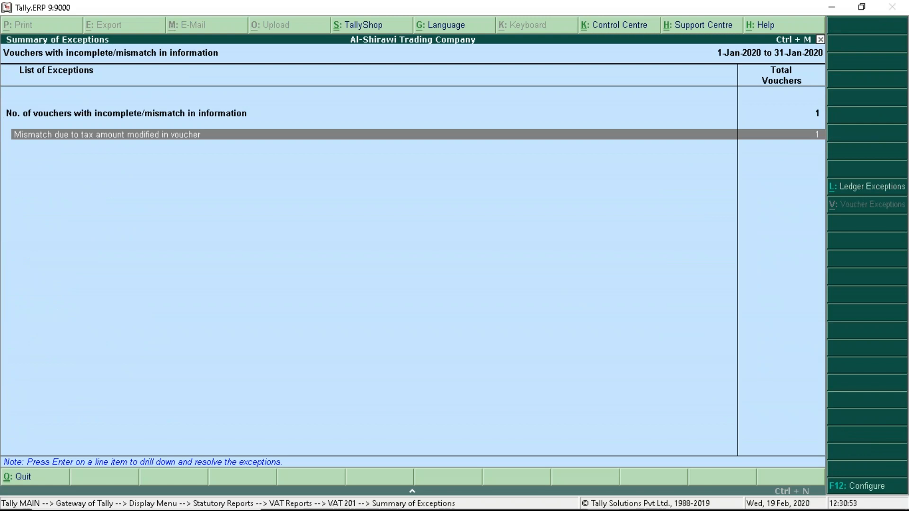
key("Return")
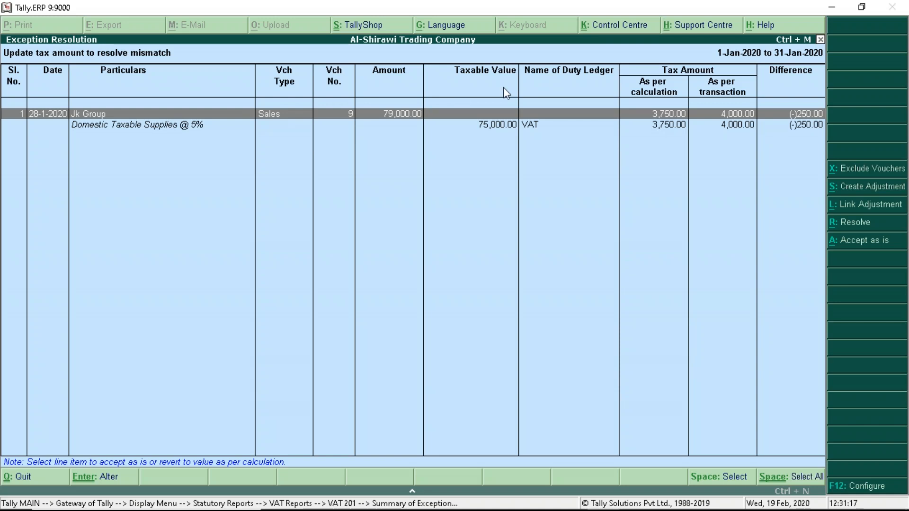
Step: Resolve the Jk Group sales voucher 9 mismatch by recomputing its VAT to 3,750.00, accept it and return to VAT 201
left_click(845, 223)
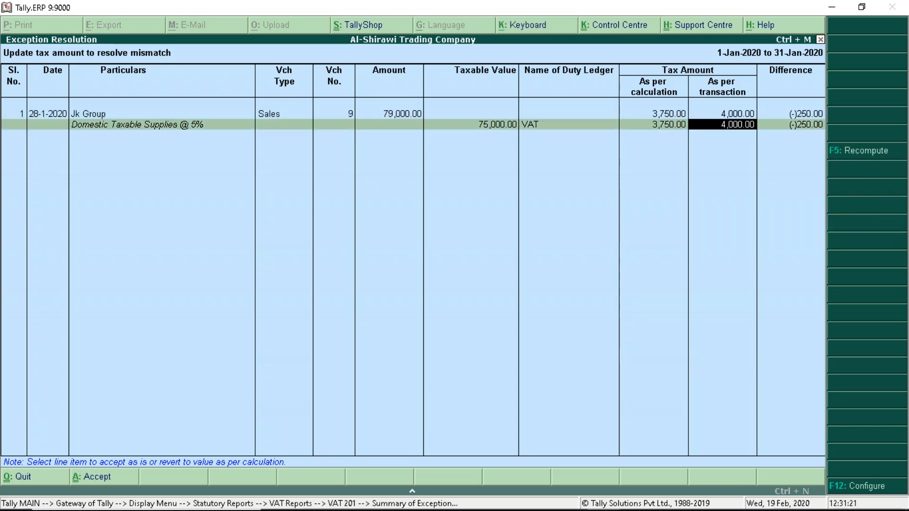
left_click(847, 157)
key("Return")
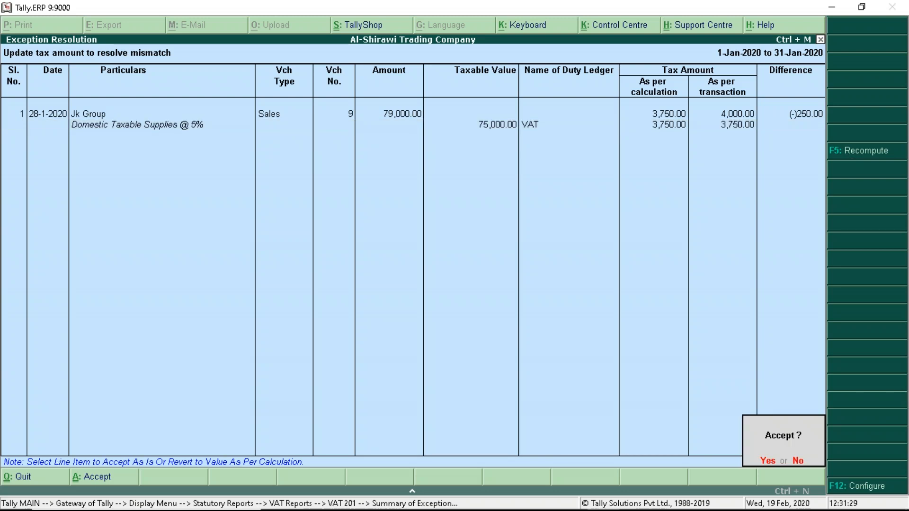
key("Return")
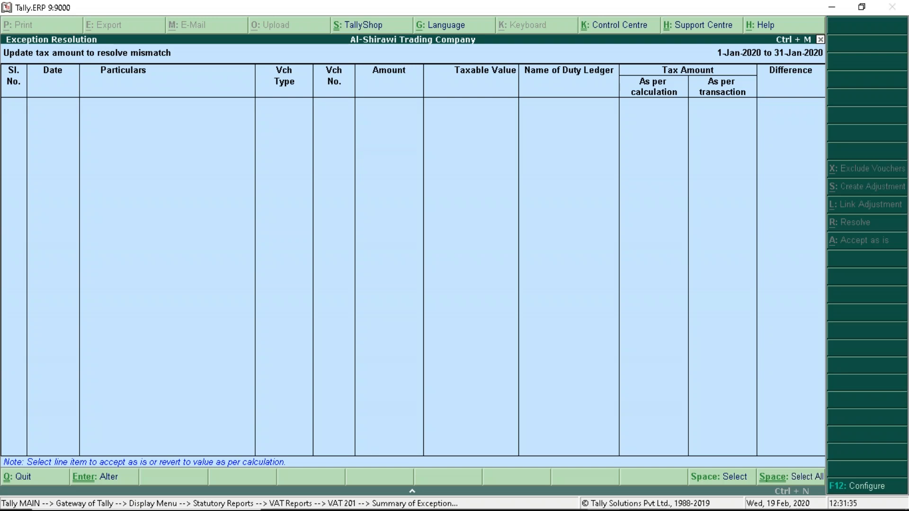
key("Escape")
key("Escape")
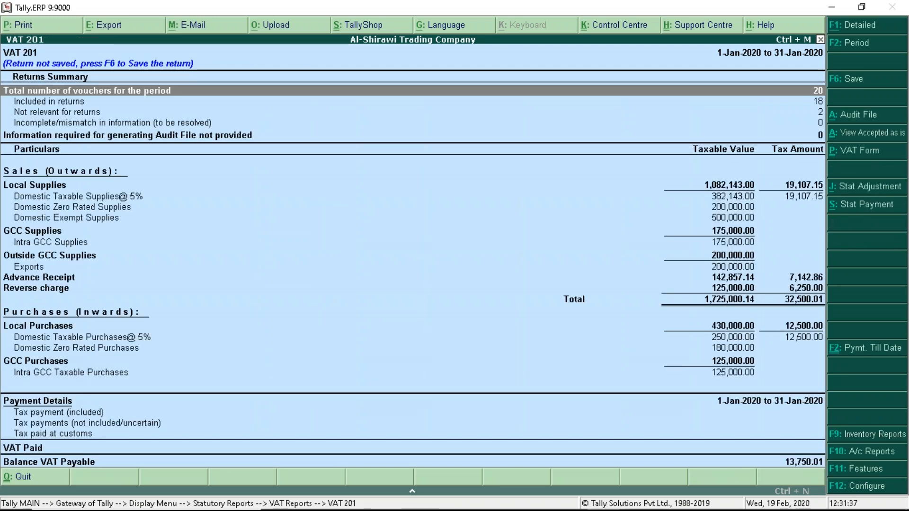
Step: Check the voucher counts for included, not relevant and incomplete/mismatch in the updated VAT 201 returns summary
key("Down")
key("Down")
key("Down")
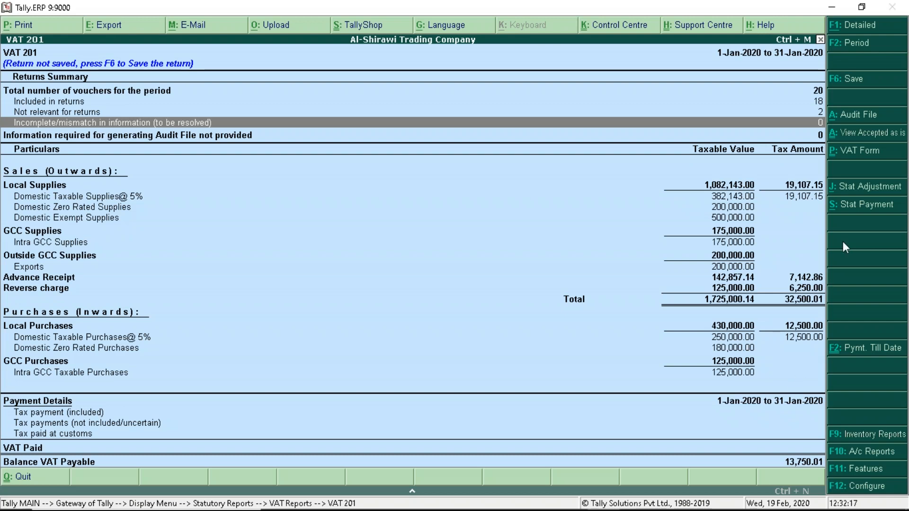
Step: Create a Regular VAT Payment voucher for 1-Jan-2020 to 31-Jan-2020, paid from Commercial Bank of UAE
left_click(865, 204)
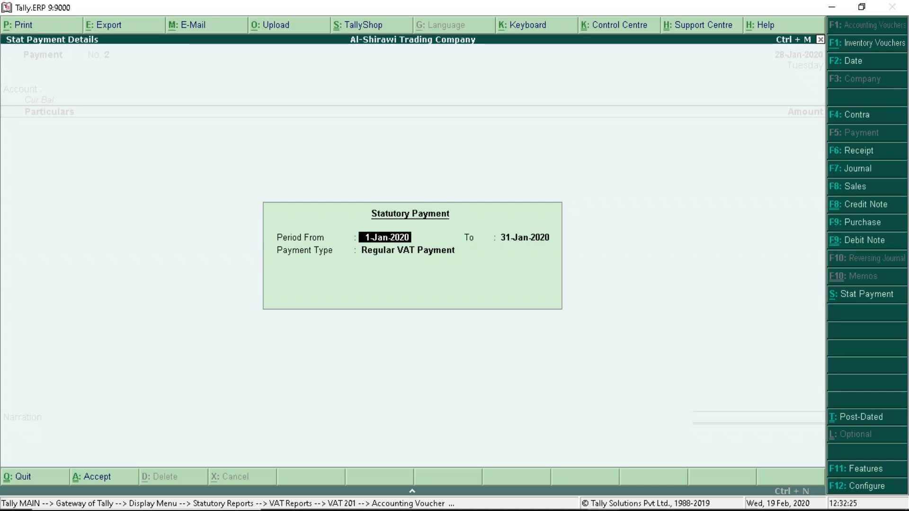
key("Return")
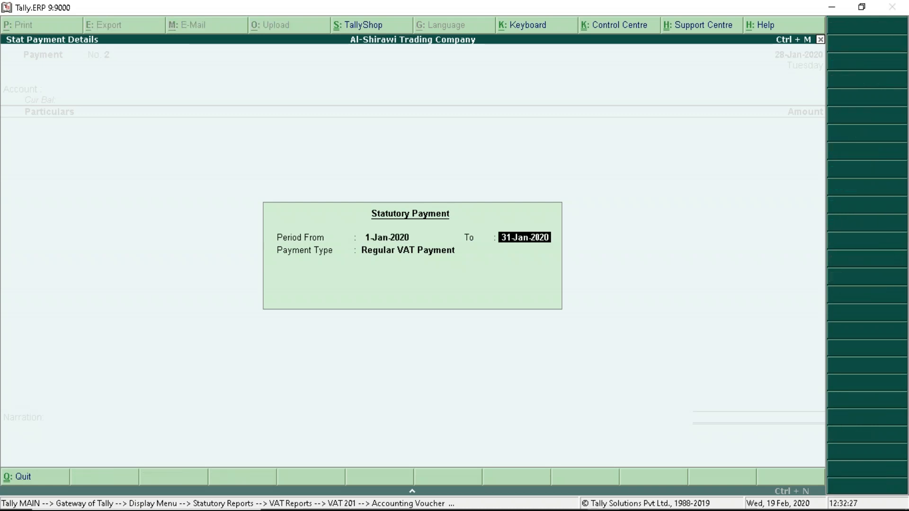
key("Return")
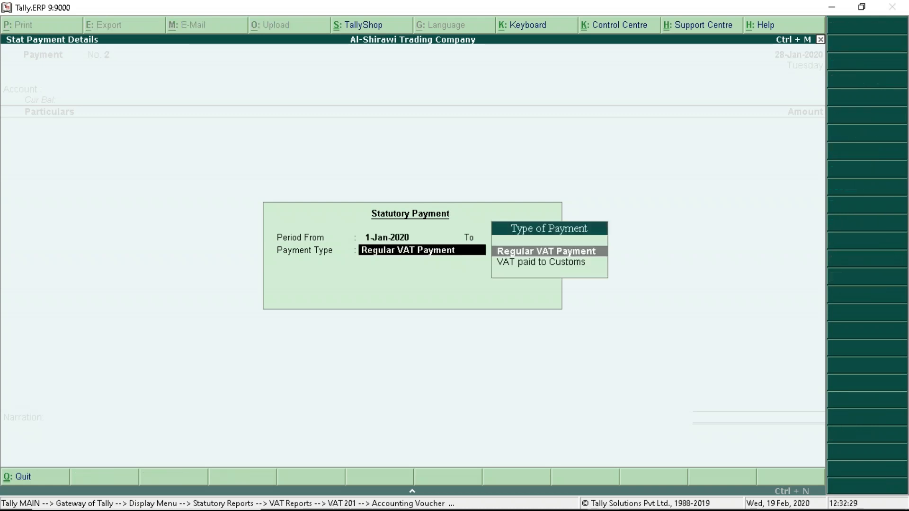
key("Return")
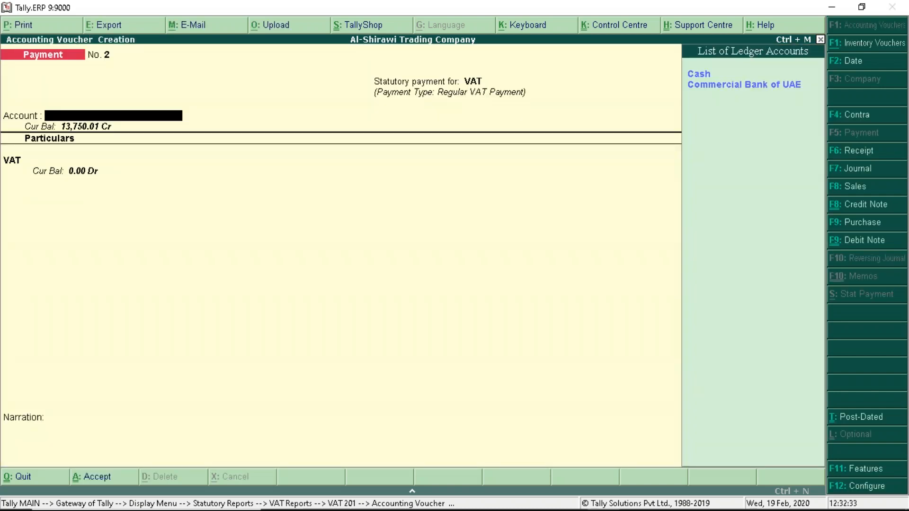
key("Down")
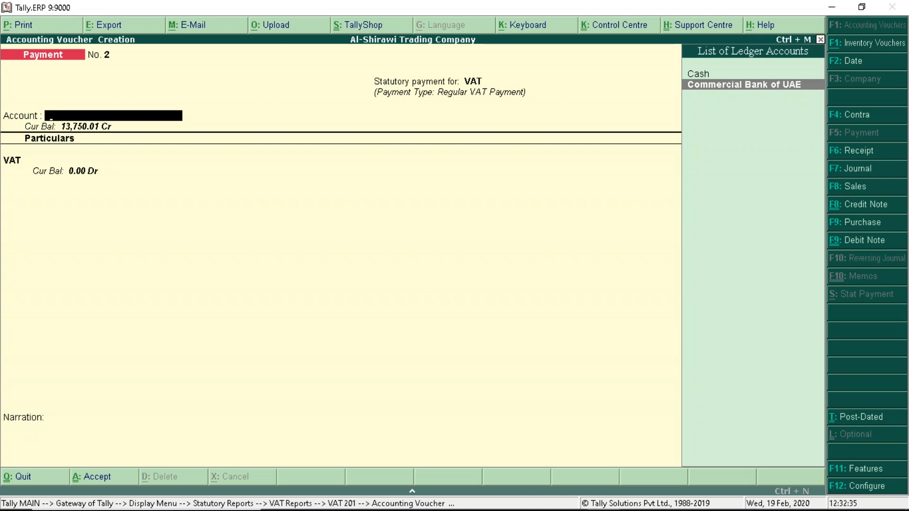
key("Return")
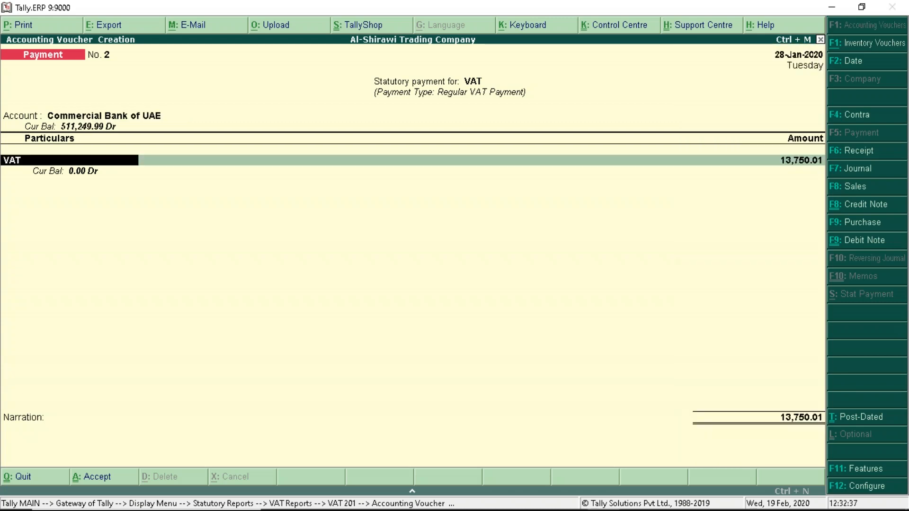
Step: Keep the VAT payment at 13,750.01, allocate it as a cheque dated 28-Jan-2020 without an instrument number, and accept the voucher
key("Return")
key("Return")
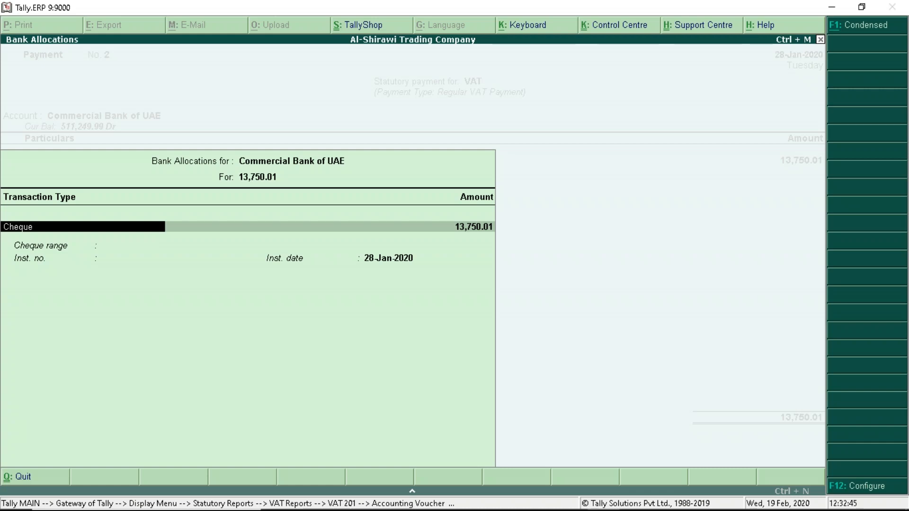
key("Return")
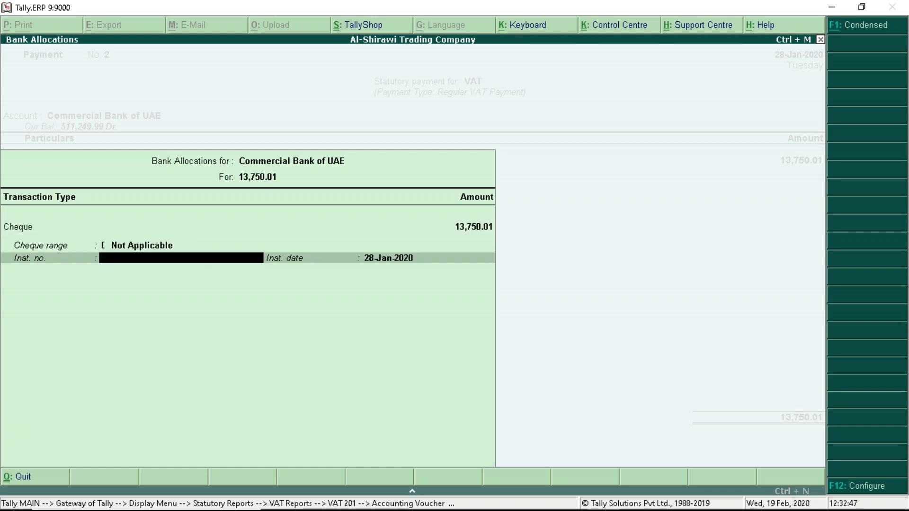
key("Return")
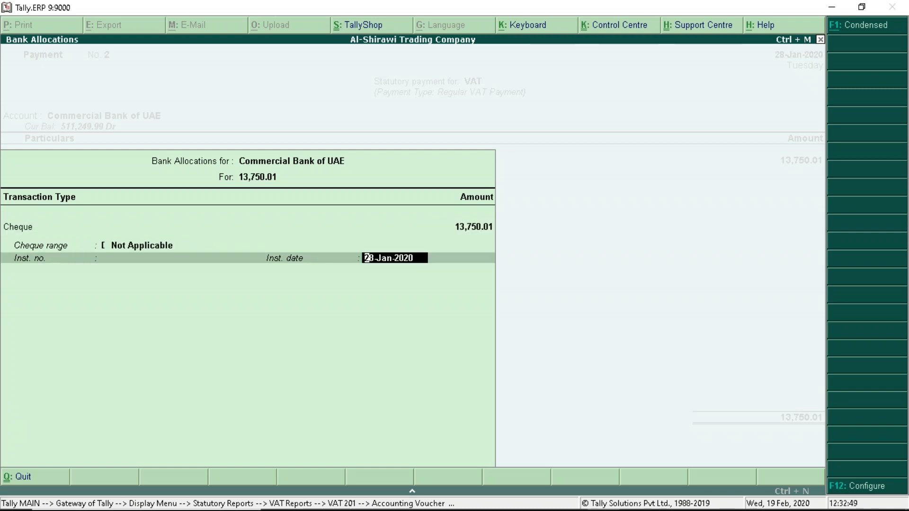
key("Return")
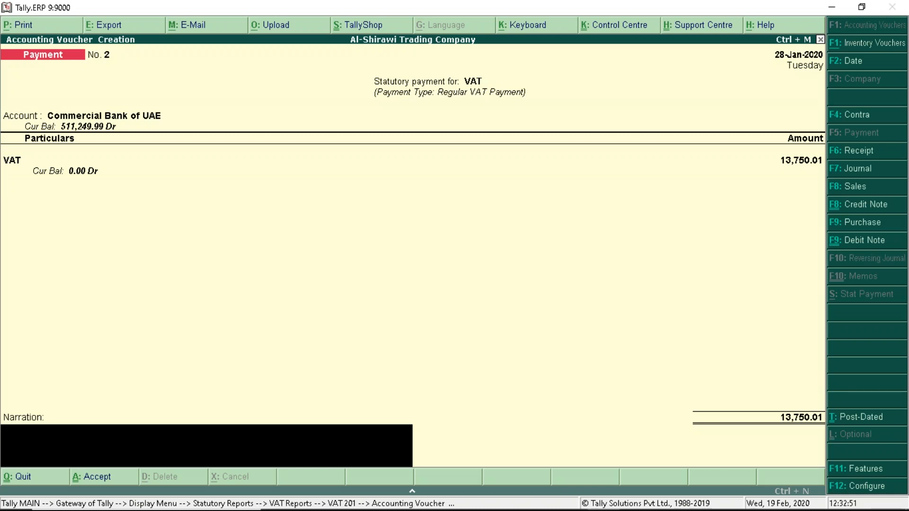
key("Return")
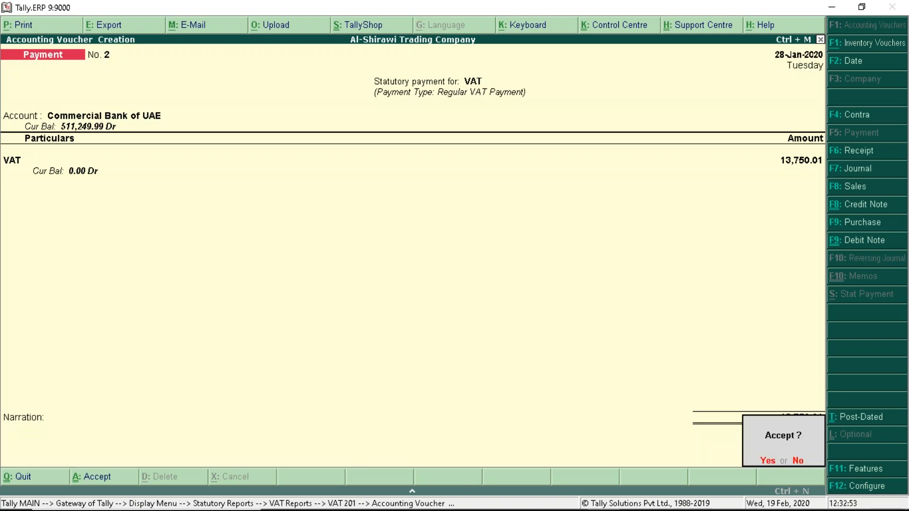
key("y")
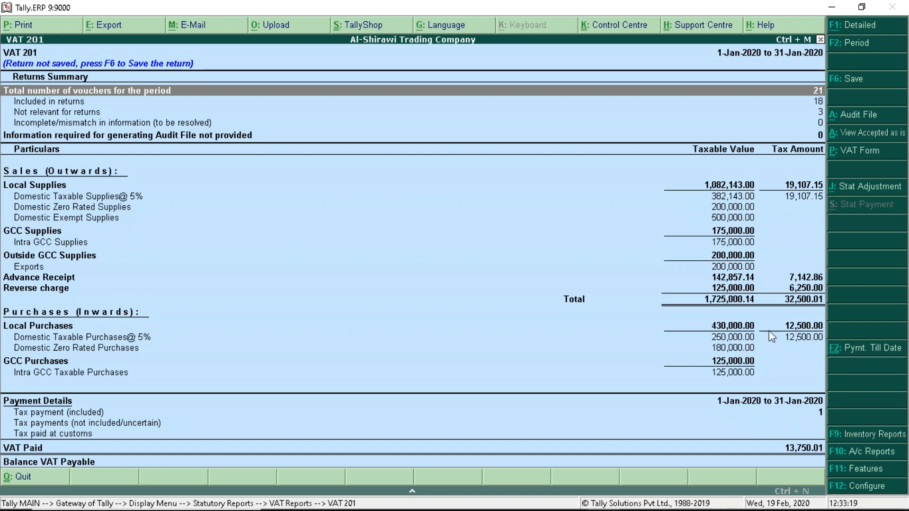
left_click(902, 43)
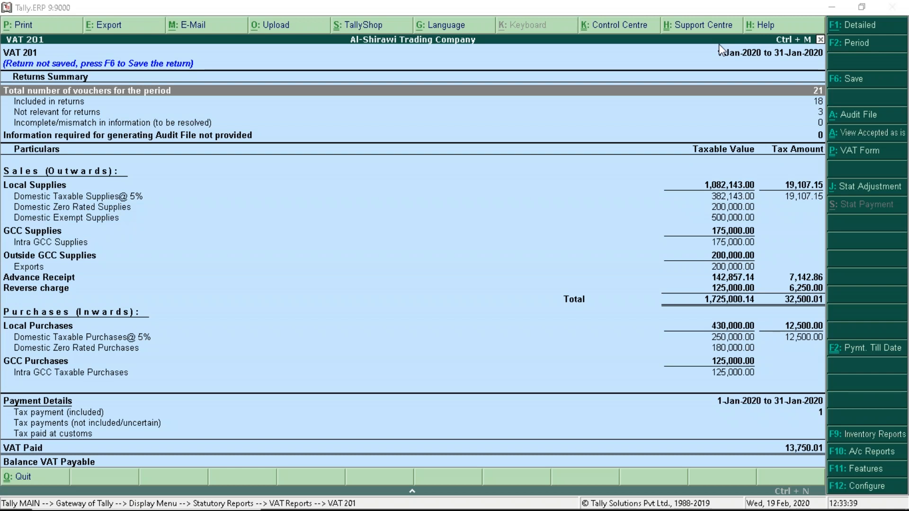
left_click(439, 12)
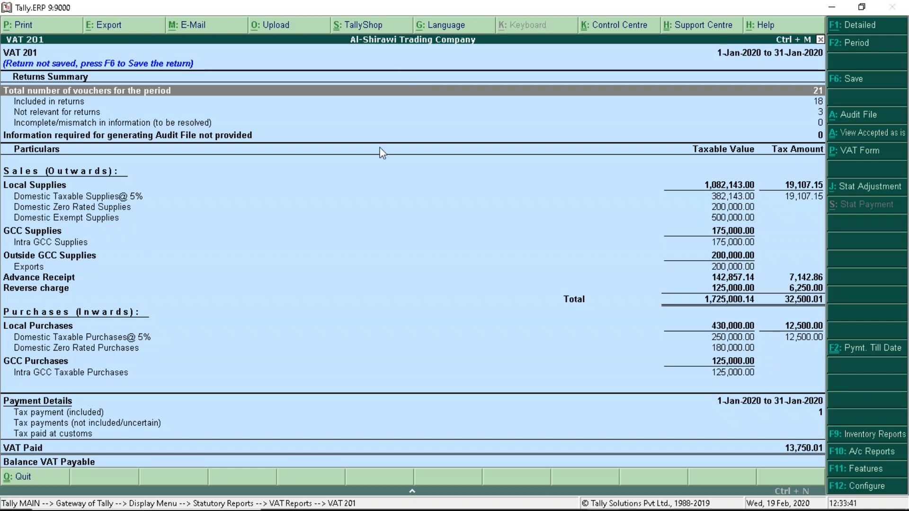
Step: Leave VAT 201 and open the Tax Payment Reconciliation report listing the VAT payment vouchers
key("Escape")
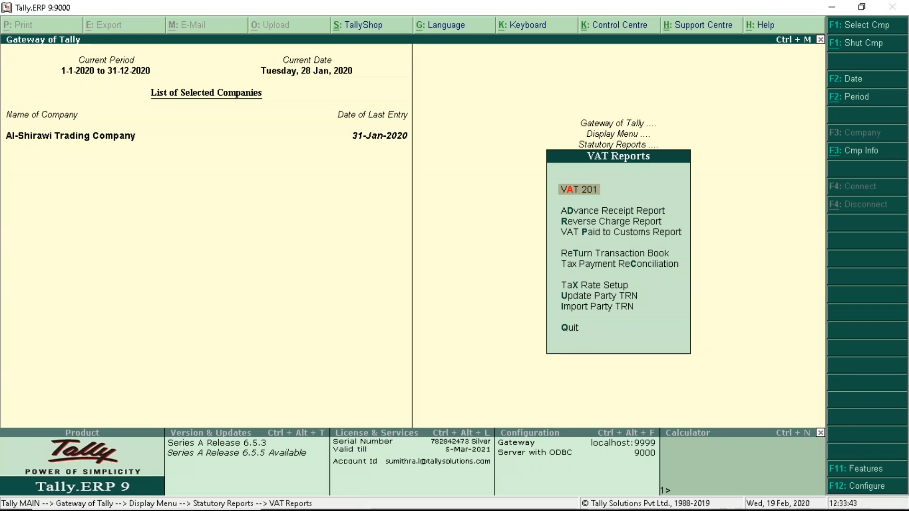
key("Down")
key("Down")
key("Down")
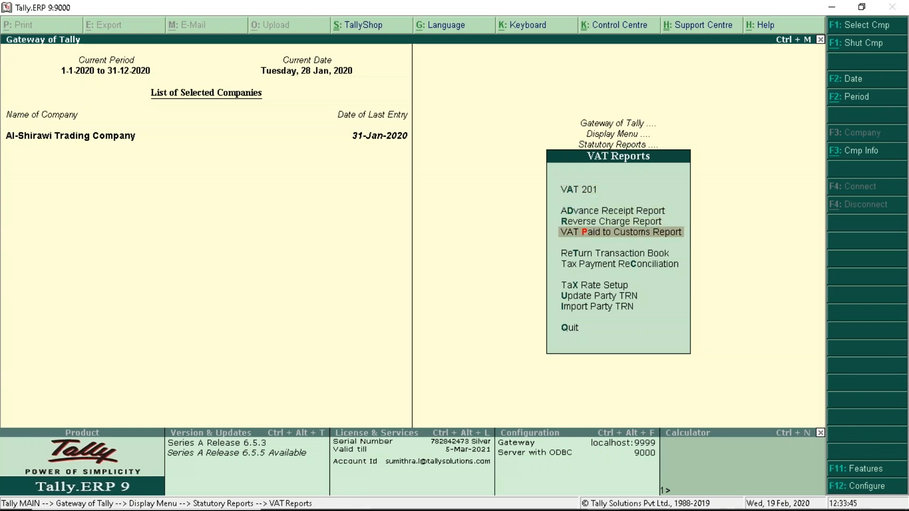
key("Down")
key("Down")
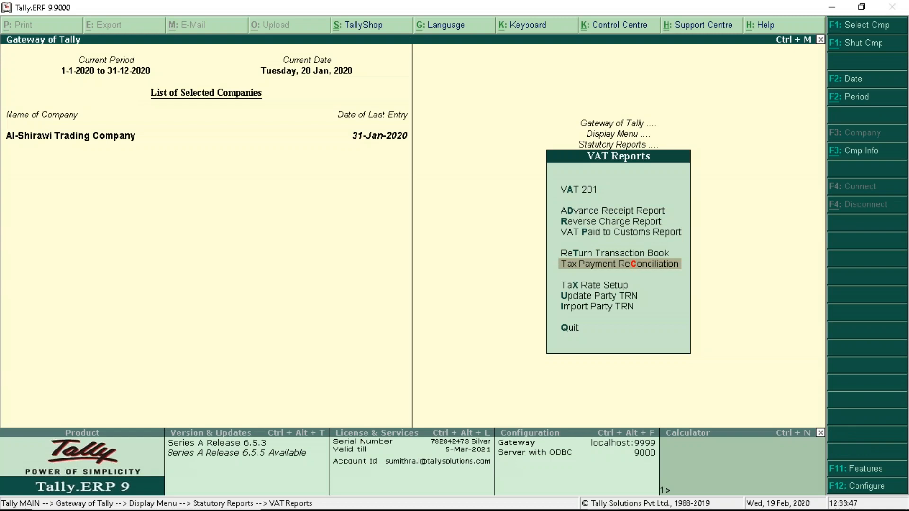
key("Return")
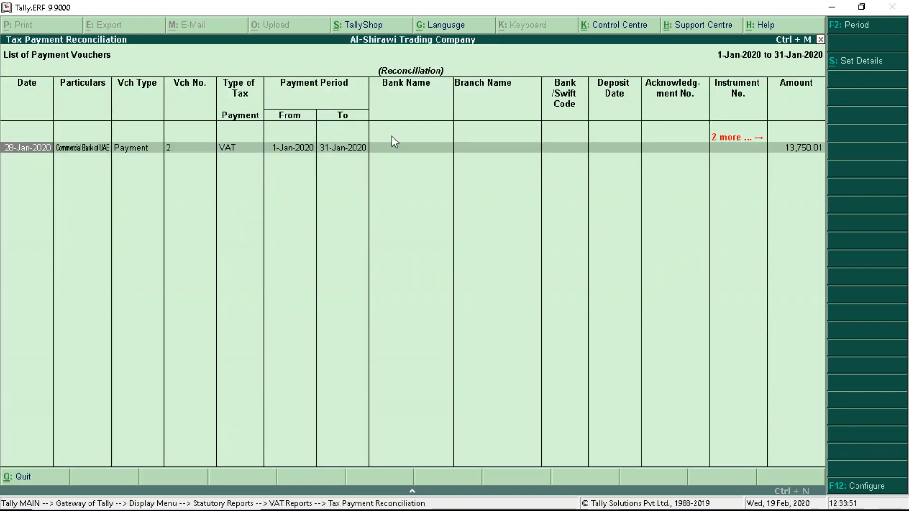
Step: View the statutory payment details form for deposit, bank and instrument information, and return to the VAT reports without entering anything
left_click(843, 62)
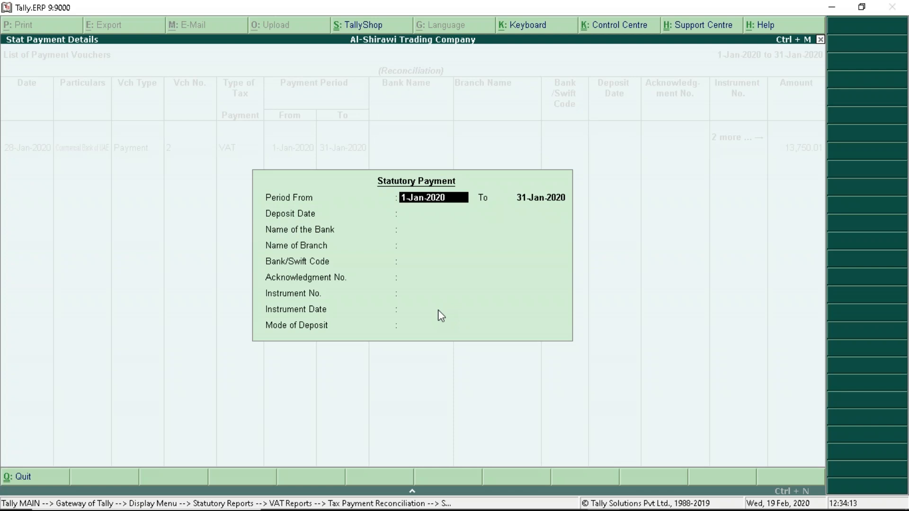
key("Escape")
key("Escape")
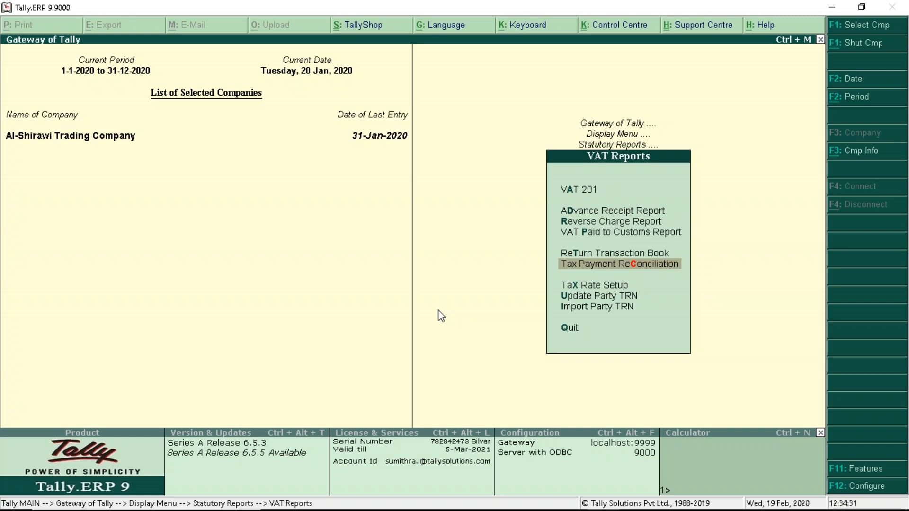
Step: Reopen the VAT 201 report for January 2020
key("Up")
key("Up")
key("Up")
key("Up")
key("Up")
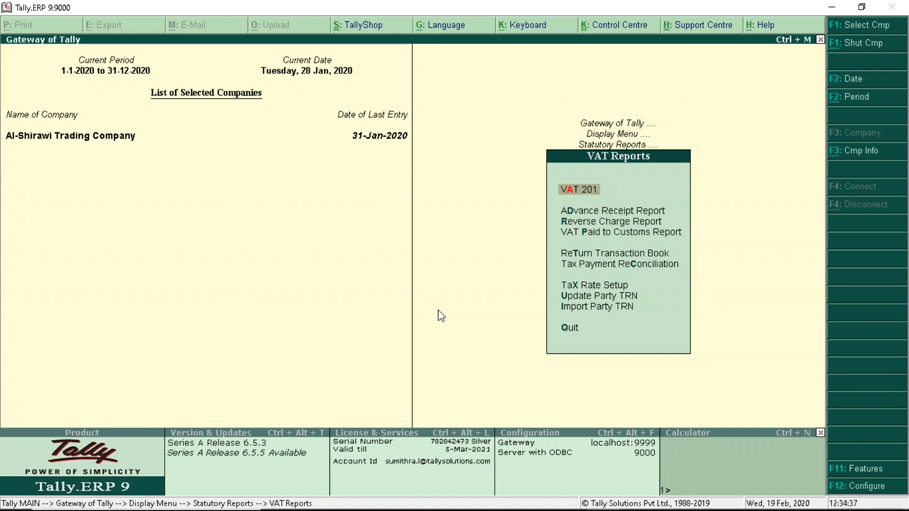
key("Return")
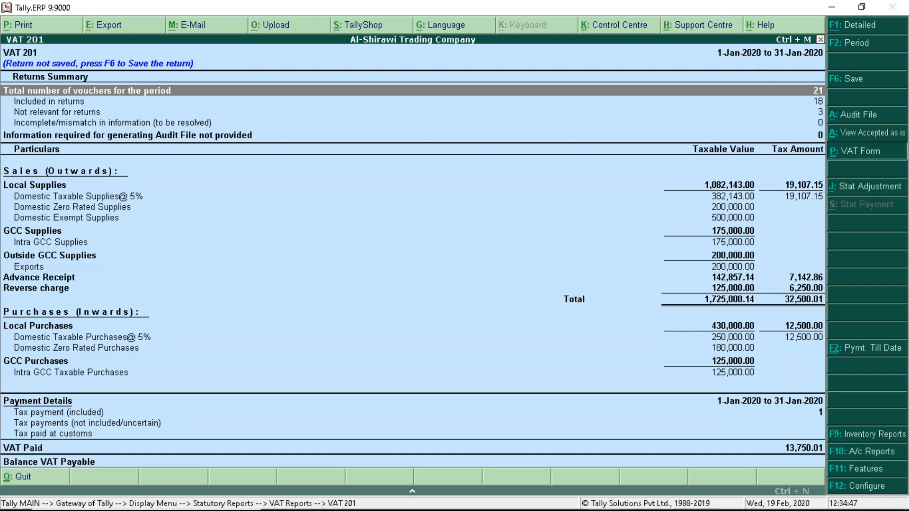
Step: Start exporting the VAT 201 form as a PDF with the language set to Default (All Languages)
key("alt+e")
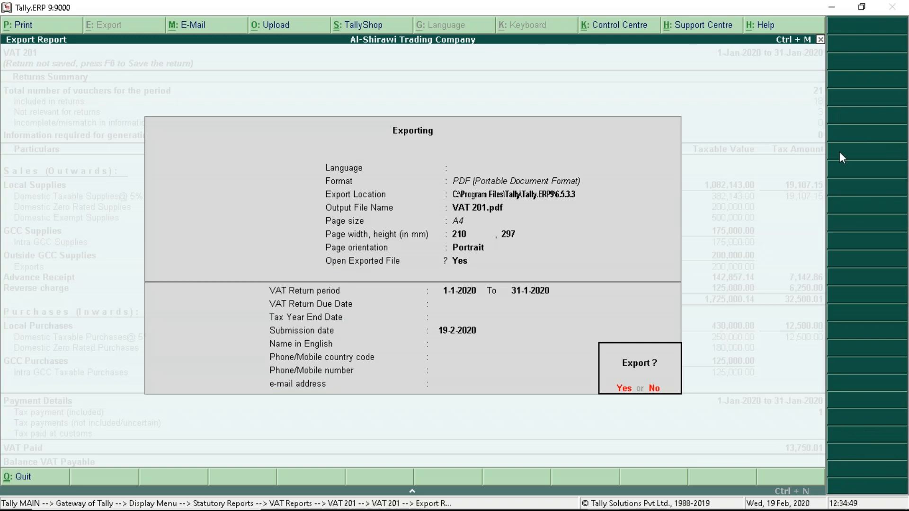
key("n")
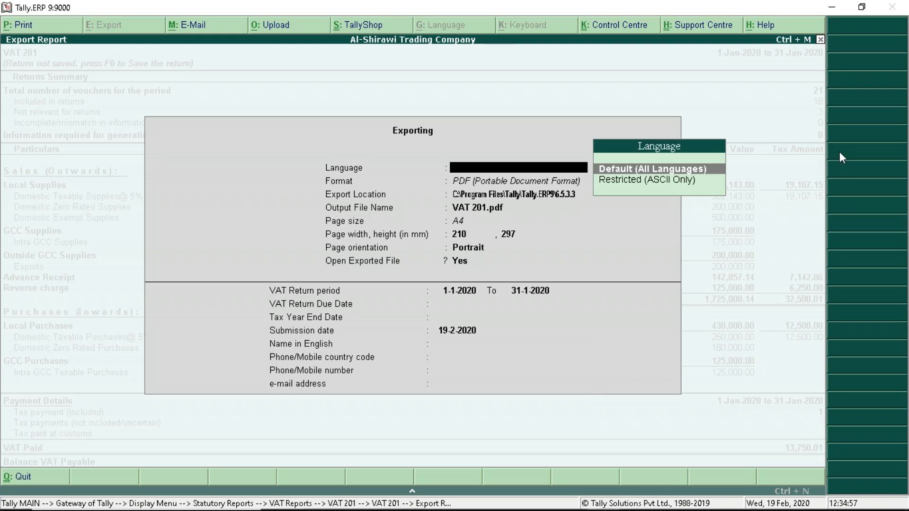
key("Return")
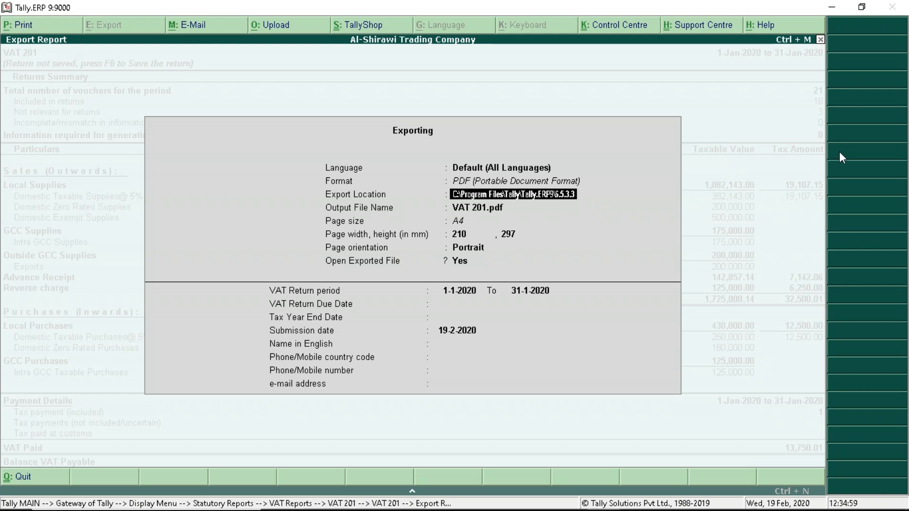
key("BackSpace")
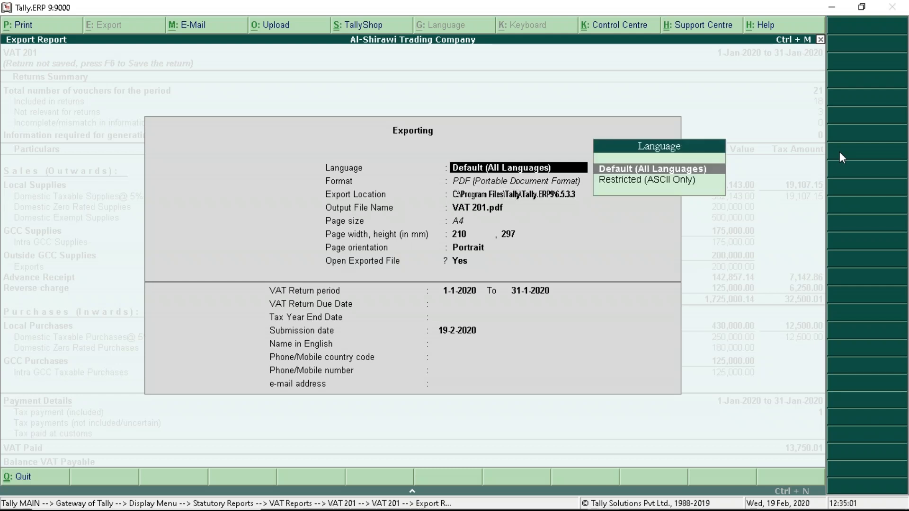
key("Return")
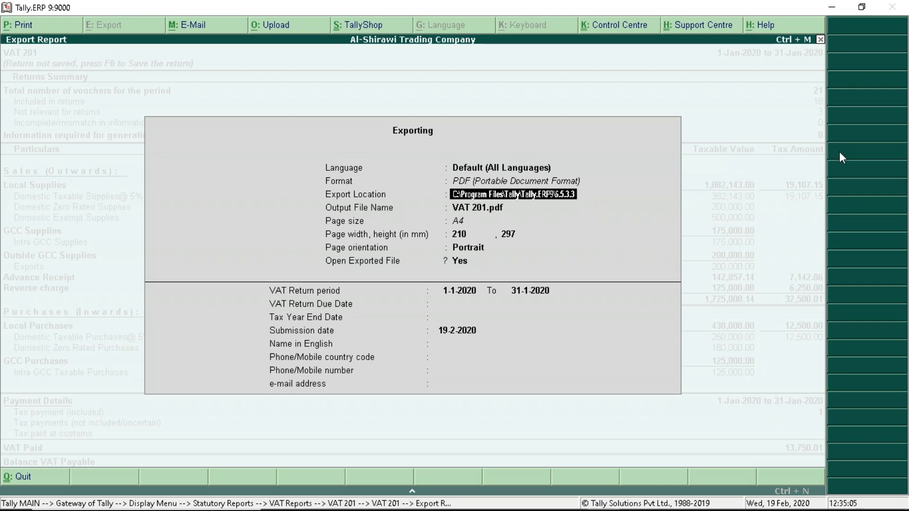
Step: Keep the file name VAT 201.pdf and submission date 19-2-2020, leave the due date, year end and contact fields blank, and export the form
key("Return")
key("Return")
key("Return")
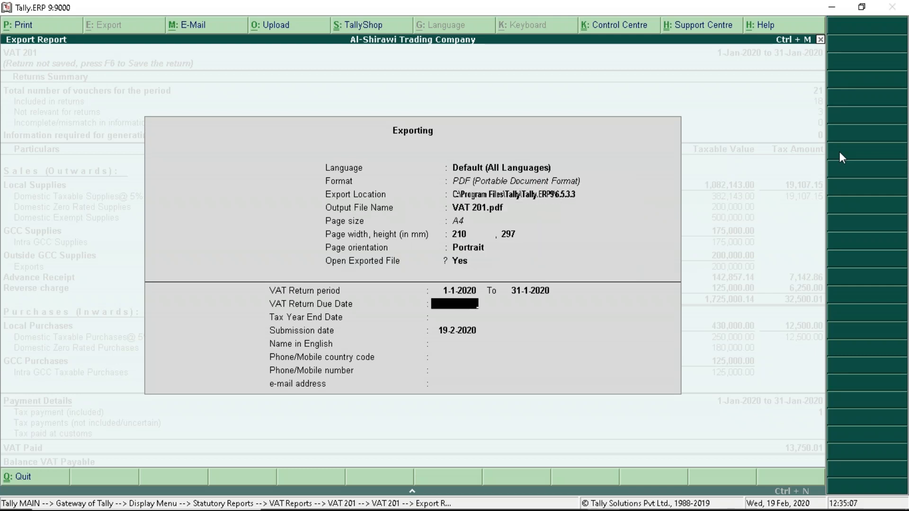
key("Return")
key("Return")
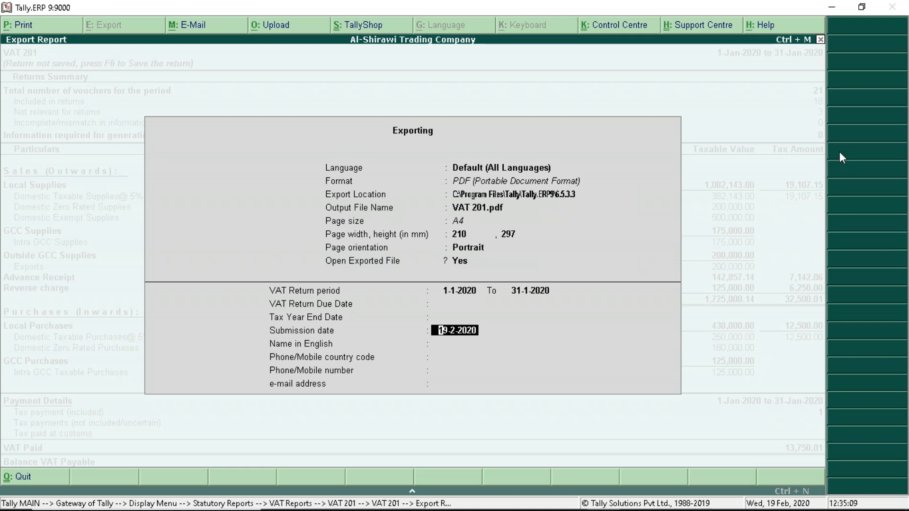
key("Return")
key("Return")
key("Return")
key("Return")
key("Return")
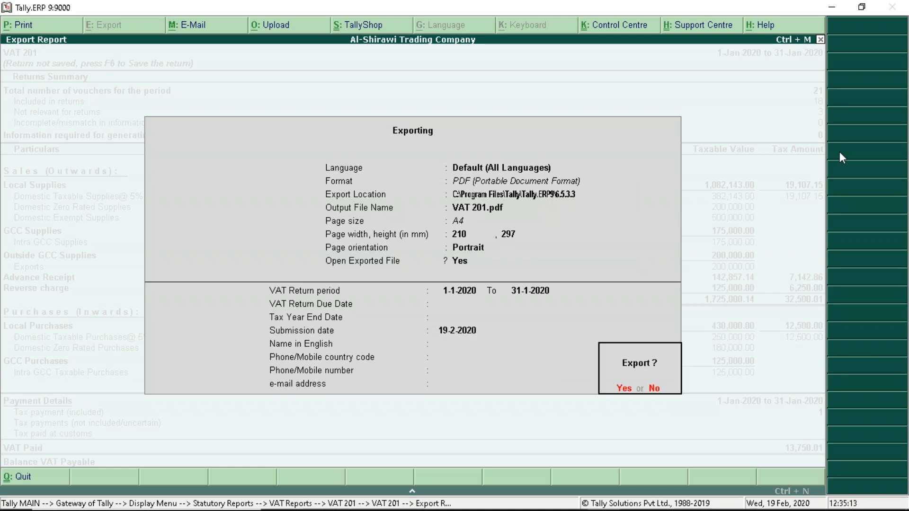
key("Return")
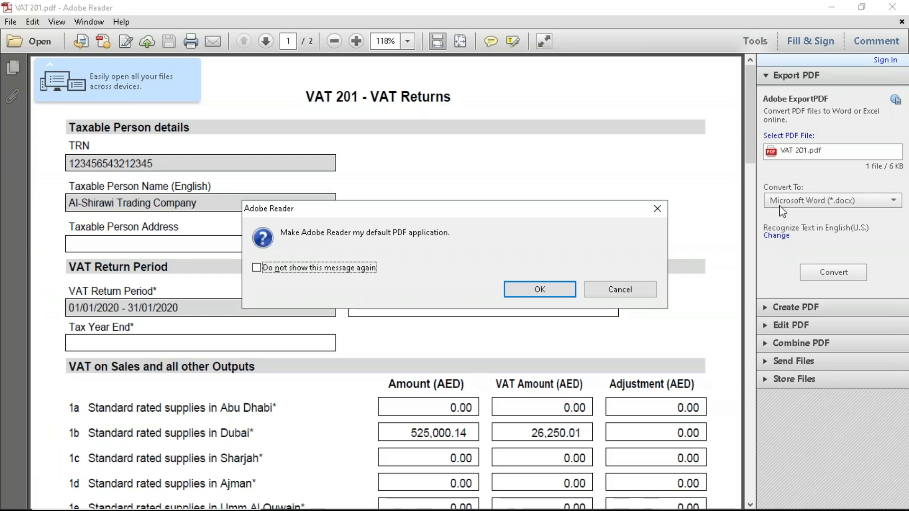
Step: Dismiss the default PDF application prompt, review the exported VAT 201 return in Adobe Reader and close it
left_click(658, 209)
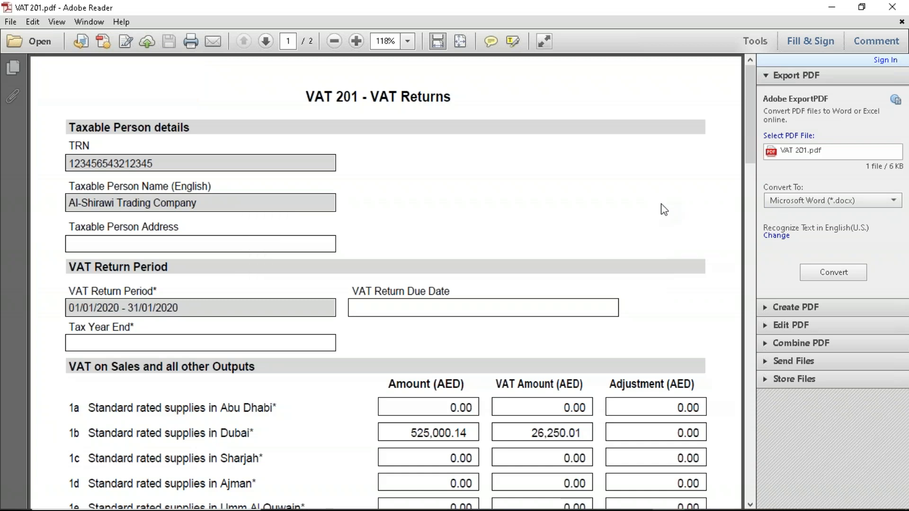
left_click(899, 7)
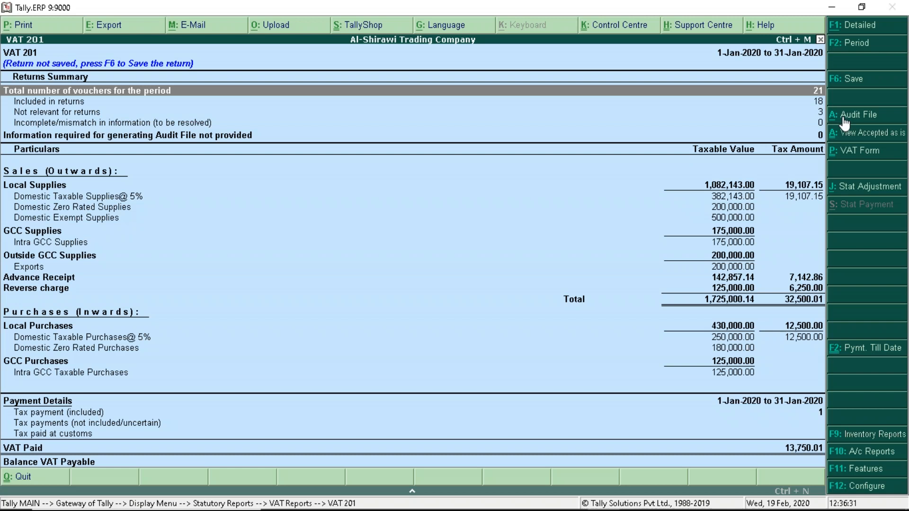
Step: Export the audit file for 1-1-2020 to 31-1-2020 as Audit File_01012020_31012020.txt in ASCII (Comma Delimited) format
left_click(829, 115)
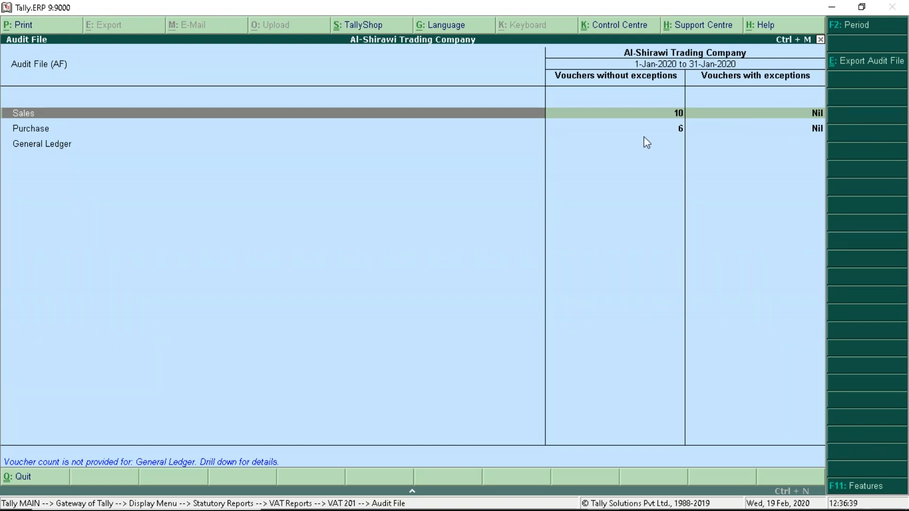
left_click(858, 64)
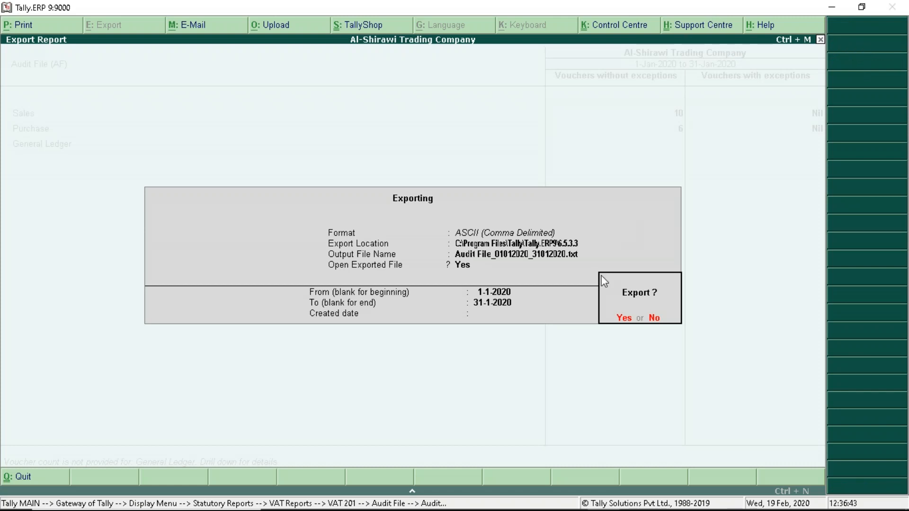
left_click(624, 318)
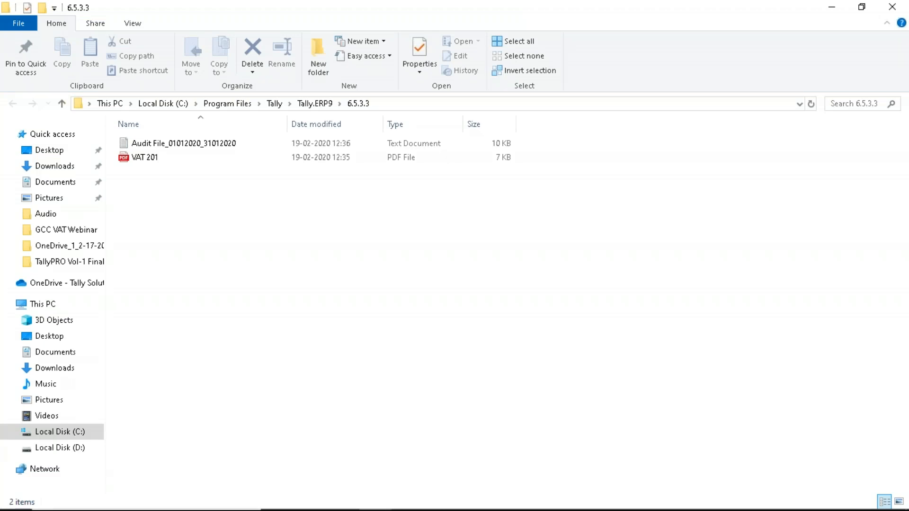
Step: Switch to the PowerPoint slide show on accounting of service transactions
key("alt+Tab")
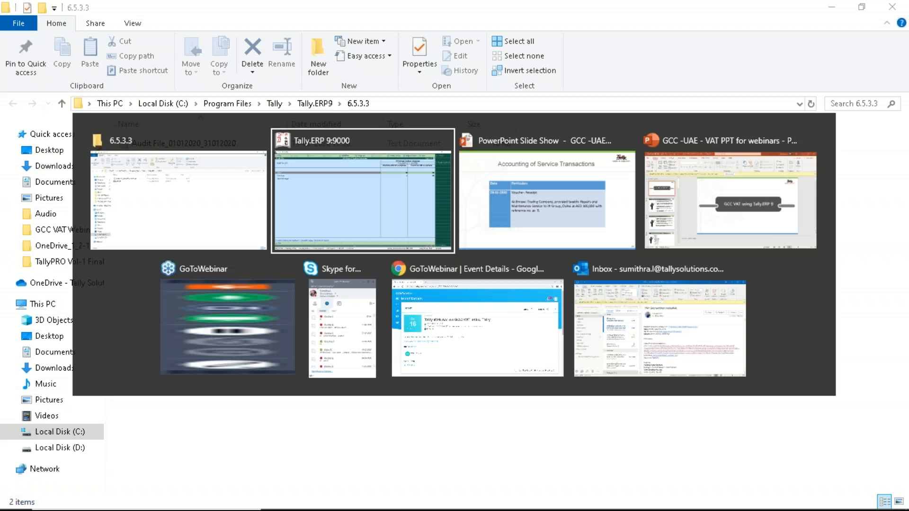
key("alt+Tab")
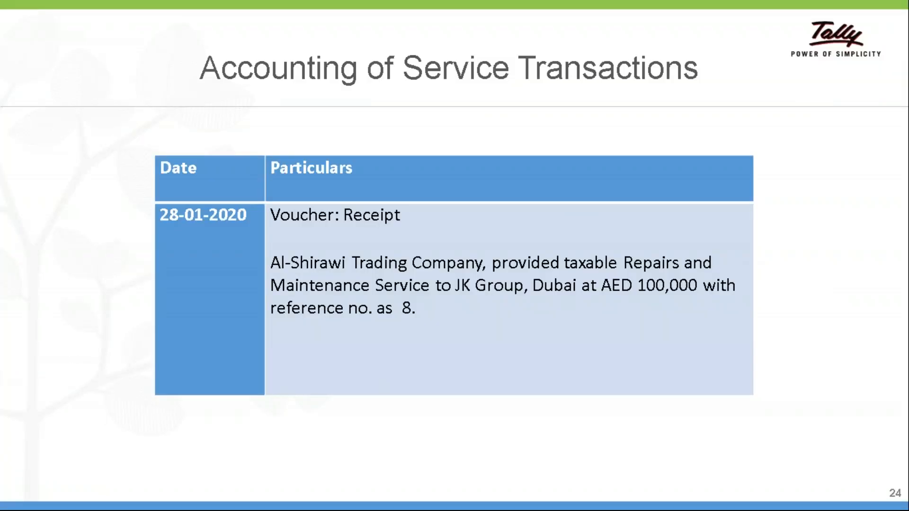